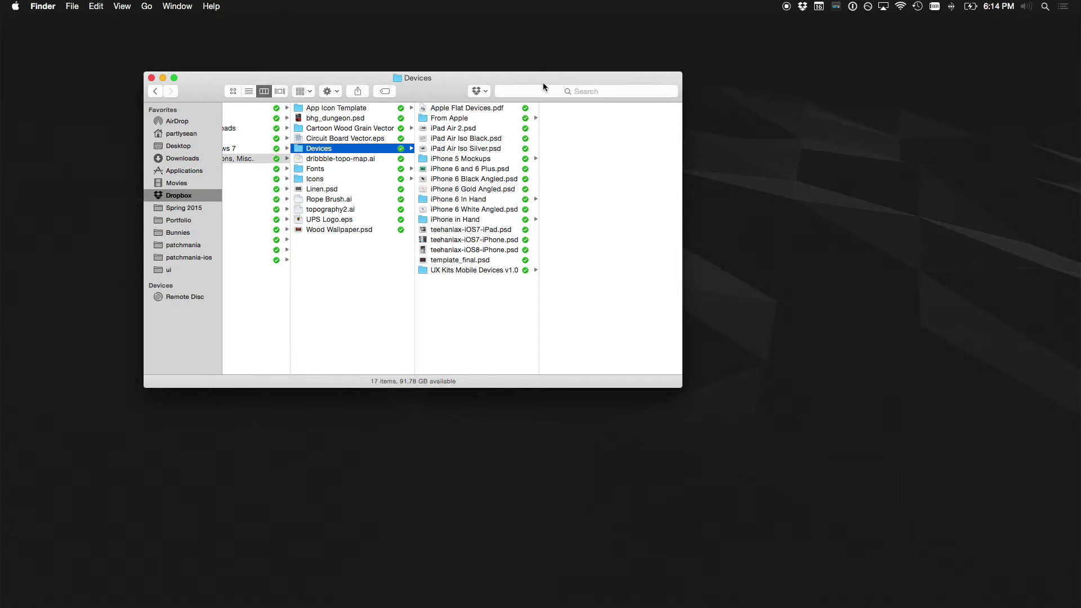
Step: Switch to Photoshop and save example.psd
key(super+Tab)
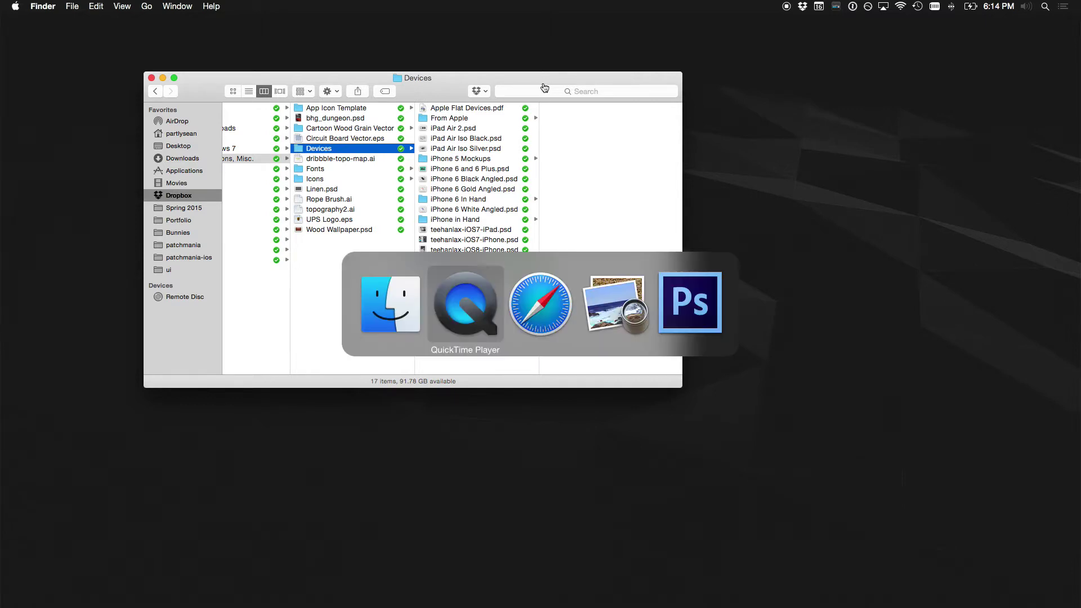
key(super+Tab)
key(super+Tab)
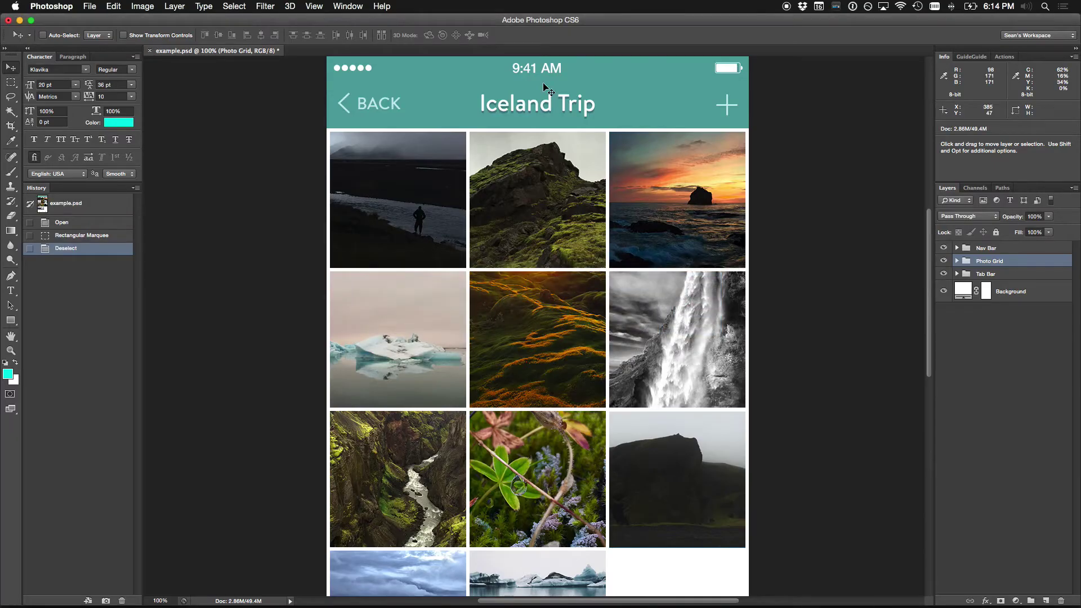
key(super+minus)
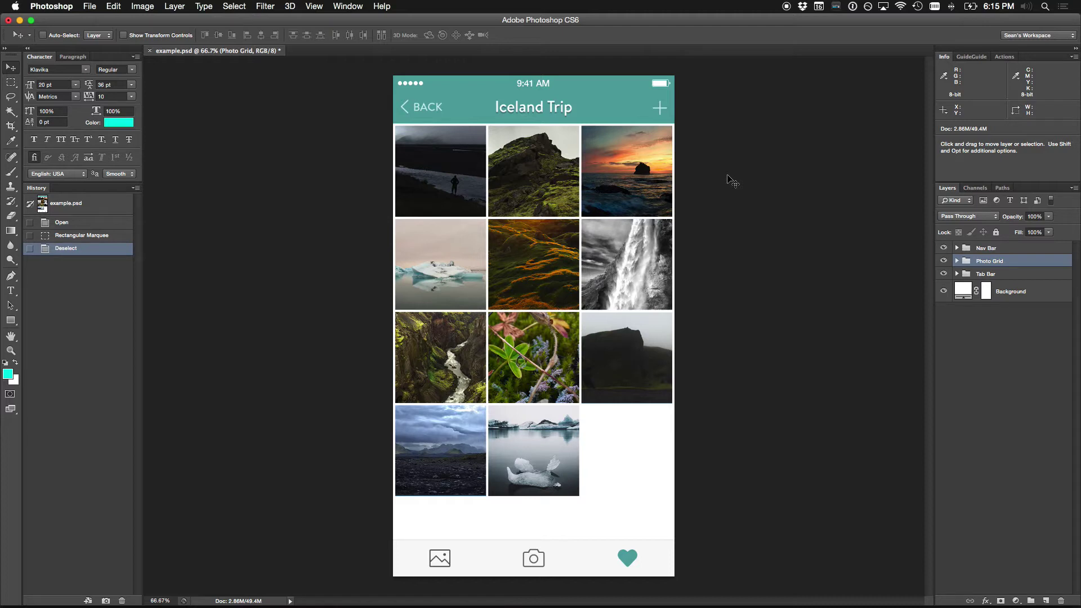
key(super+s)
Step: Look at the iOS Design Guidelines page in Safari and return to Photoshop
key(super+Tab)
key(super+Tab)
key(super+Tab)
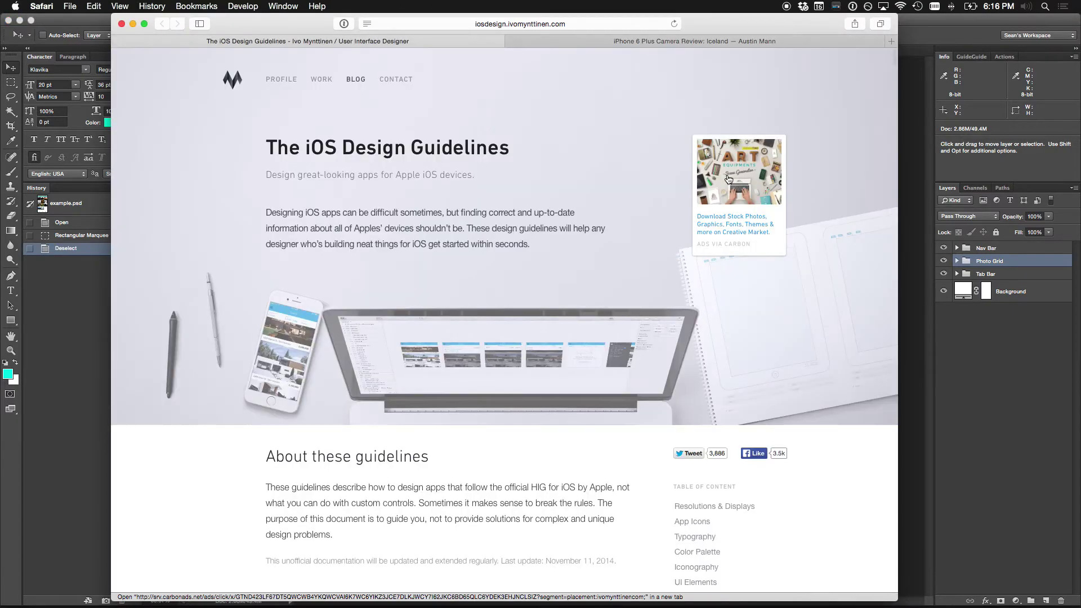
scroll(727, 179, down, 15)
scroll(727, 179, up, 15)
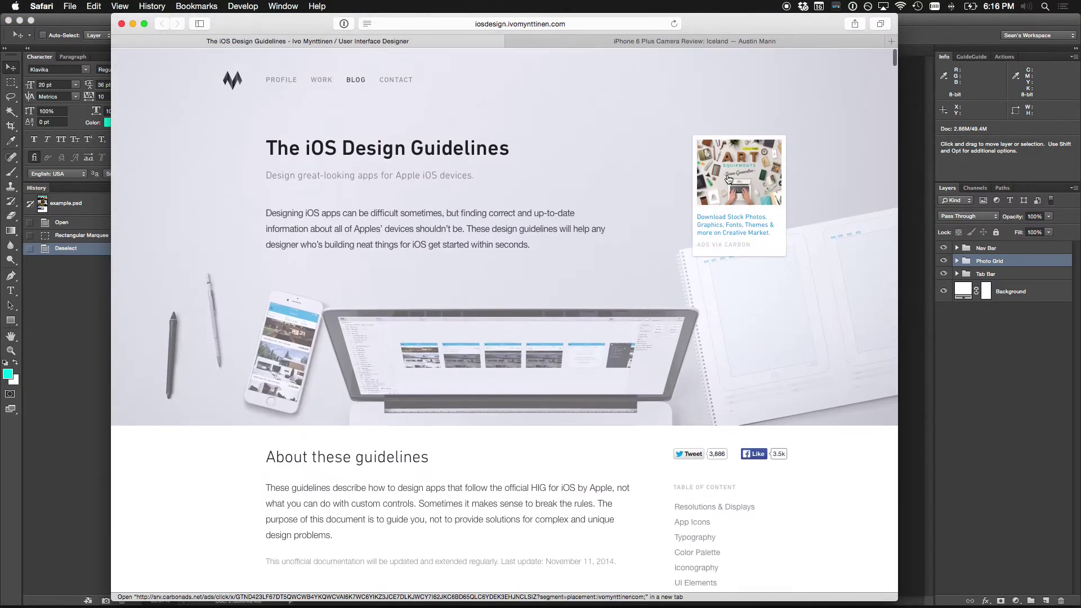
key(super+Tab)
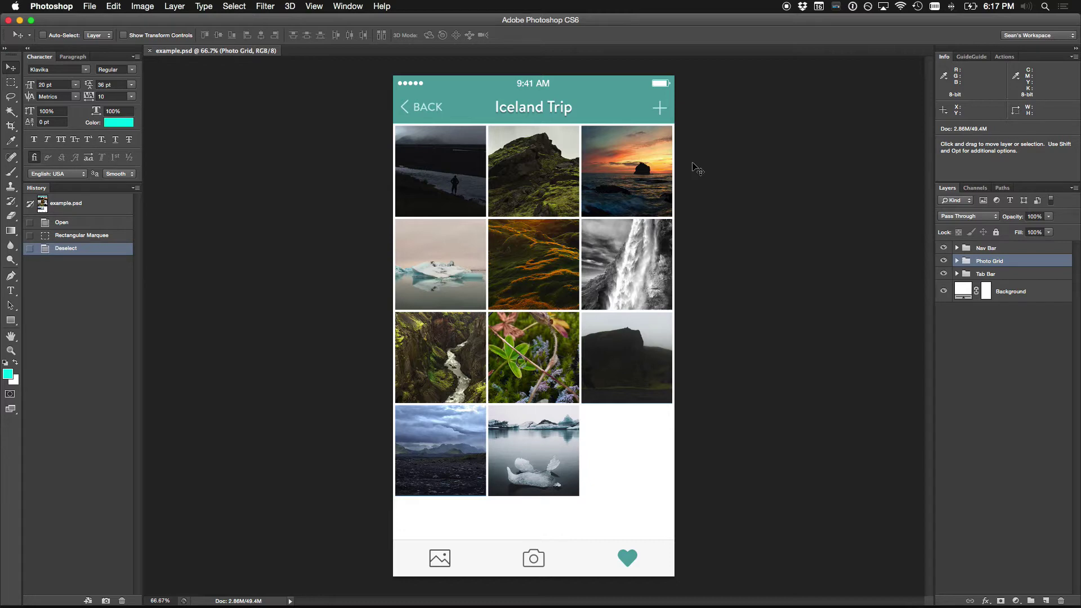
Step: Open the settings for a new document and move the dialog slightly
key(super+n)
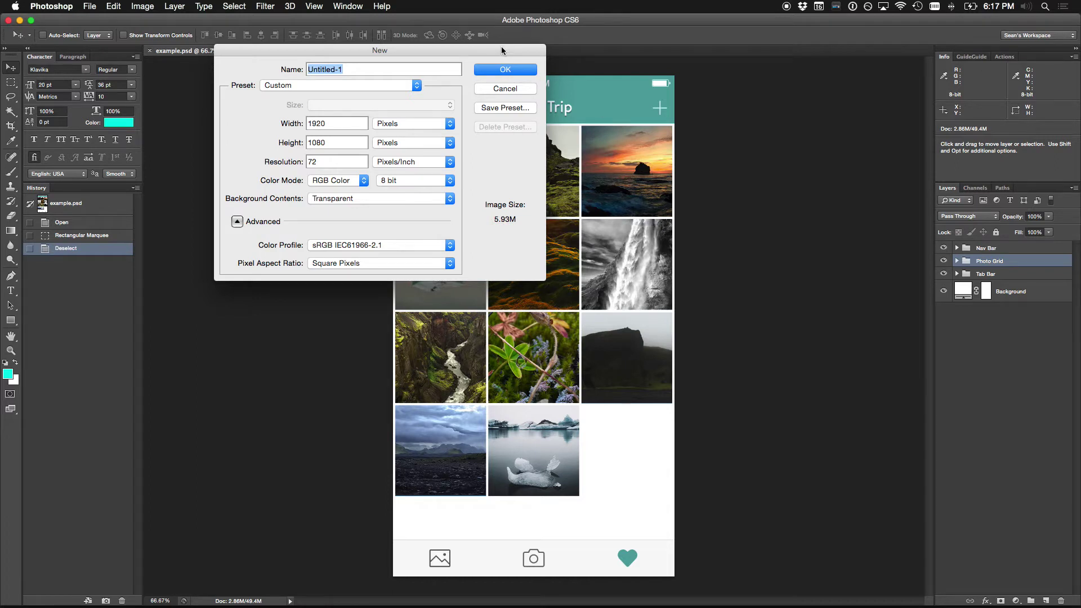
drag(501, 46, 518, 73)
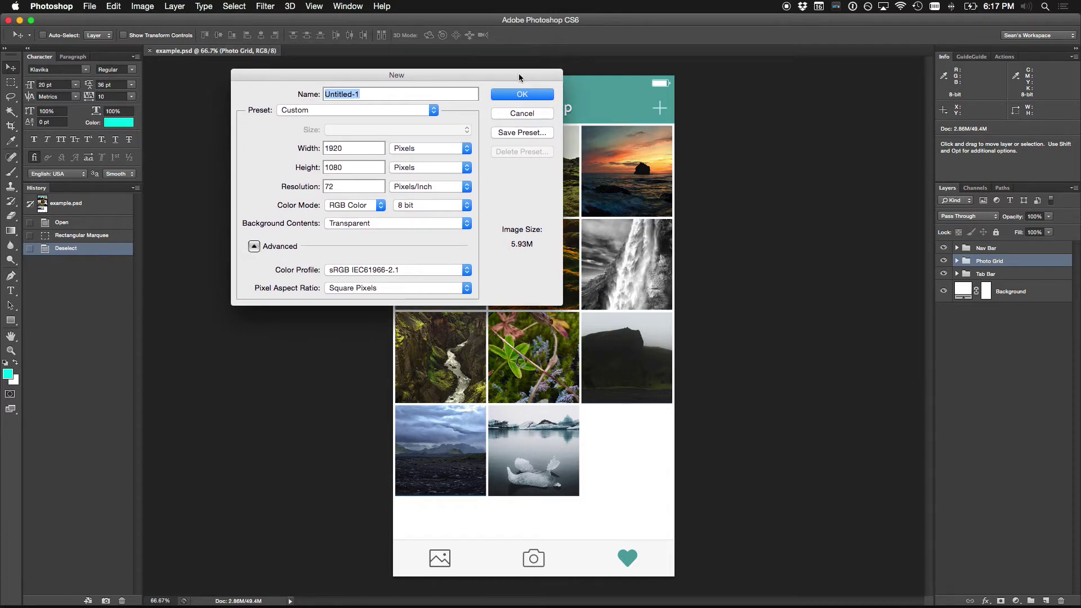
Step: Switch to Safari and look through the iOS Design Guidelines for device resolutions, color palette, iconography, UI elements and design resources
key(super+Tab)
key(super+shift+Tab)
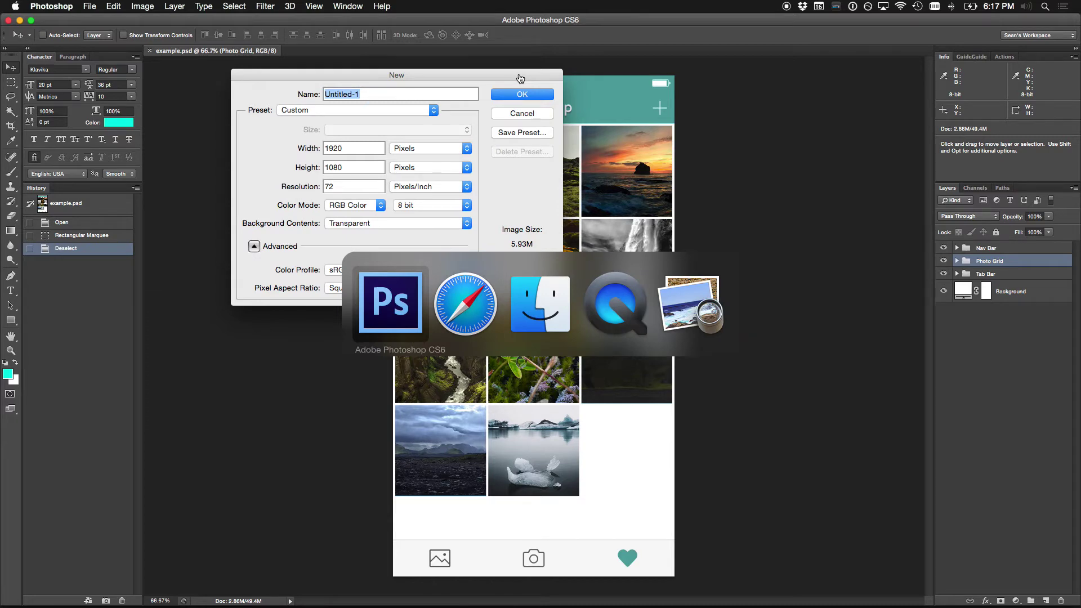
key(super+Tab)
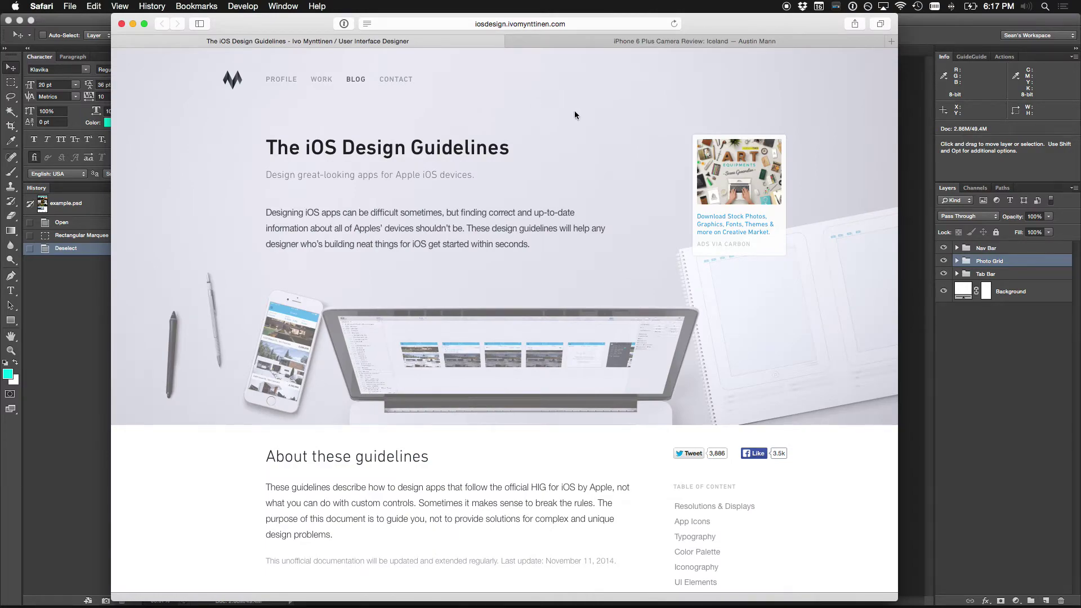
scroll(574, 112, down, 20)
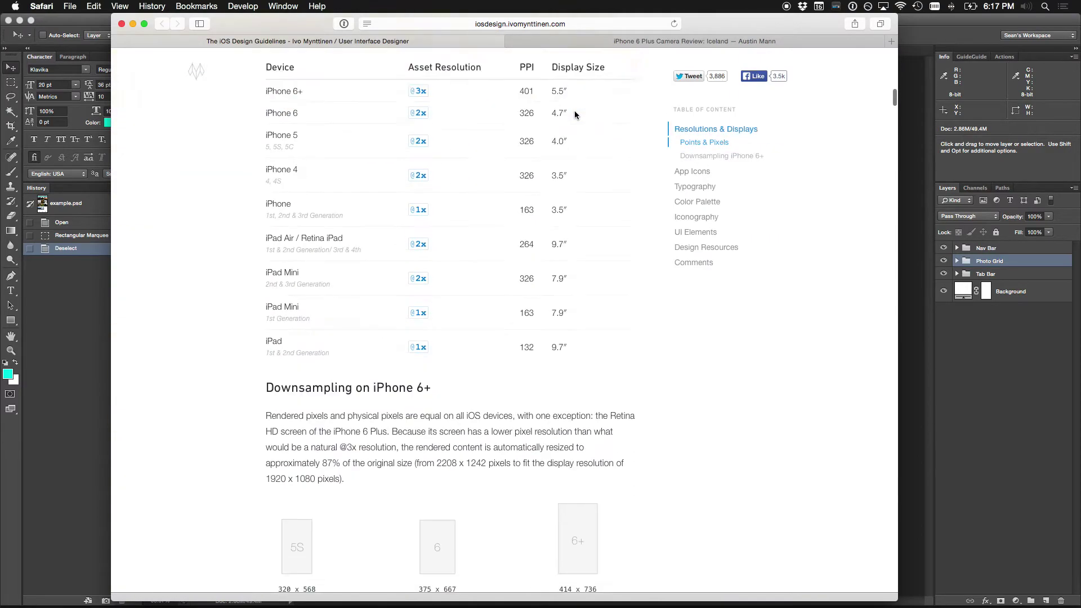
scroll(574, 111, down, 20)
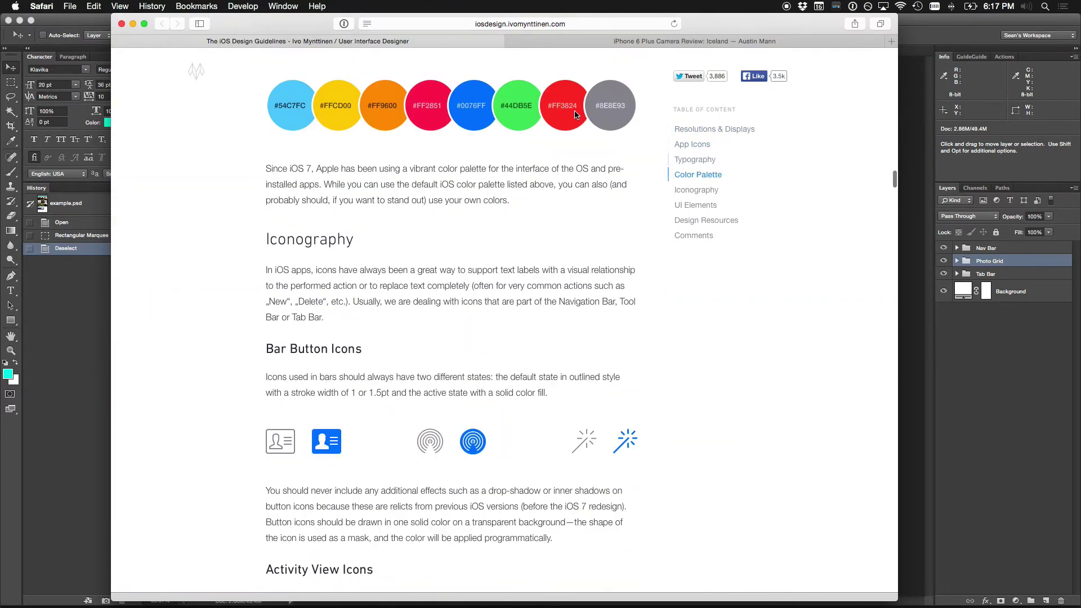
scroll(574, 112, down, 20)
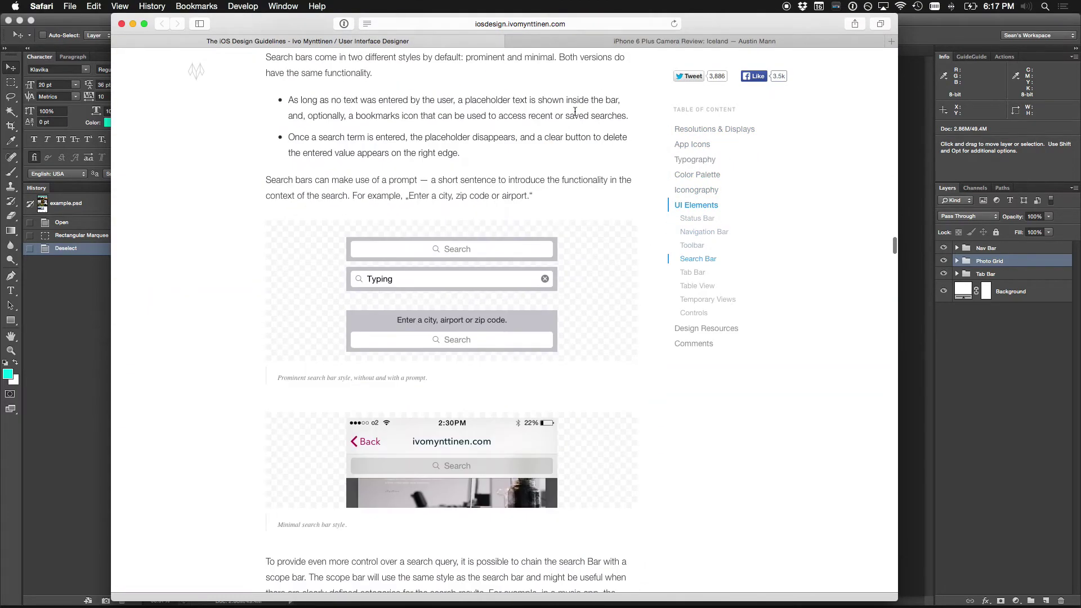
scroll(575, 111, down, 20)
scroll(575, 111, up, 20)
scroll(575, 112, down, 8)
scroll(574, 115, down, 20)
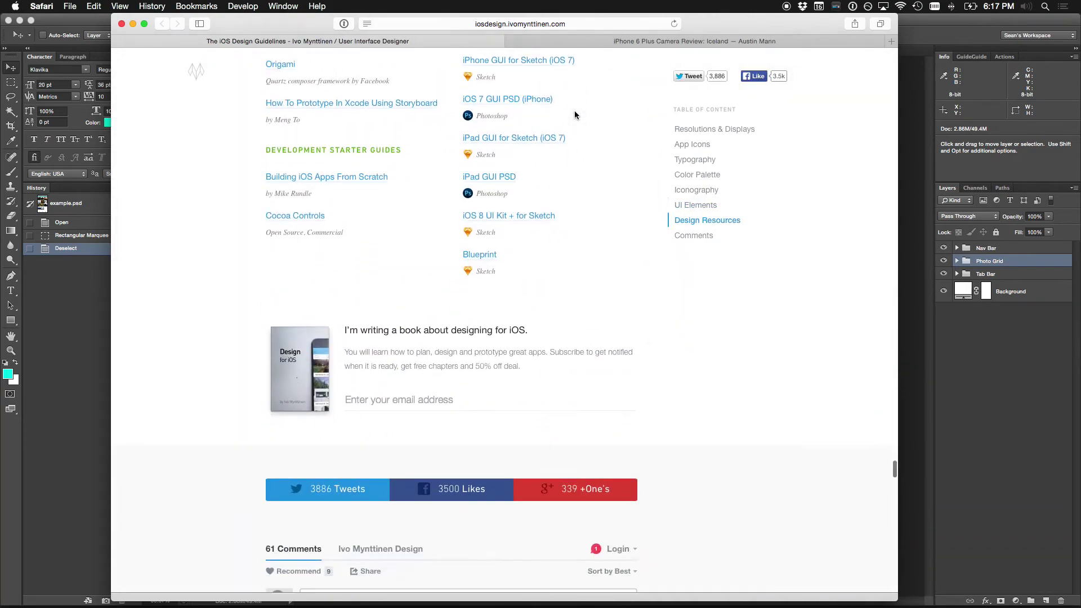
scroll(575, 115, up, 20)
scroll(575, 113, up, 20)
scroll(574, 112, down, 10)
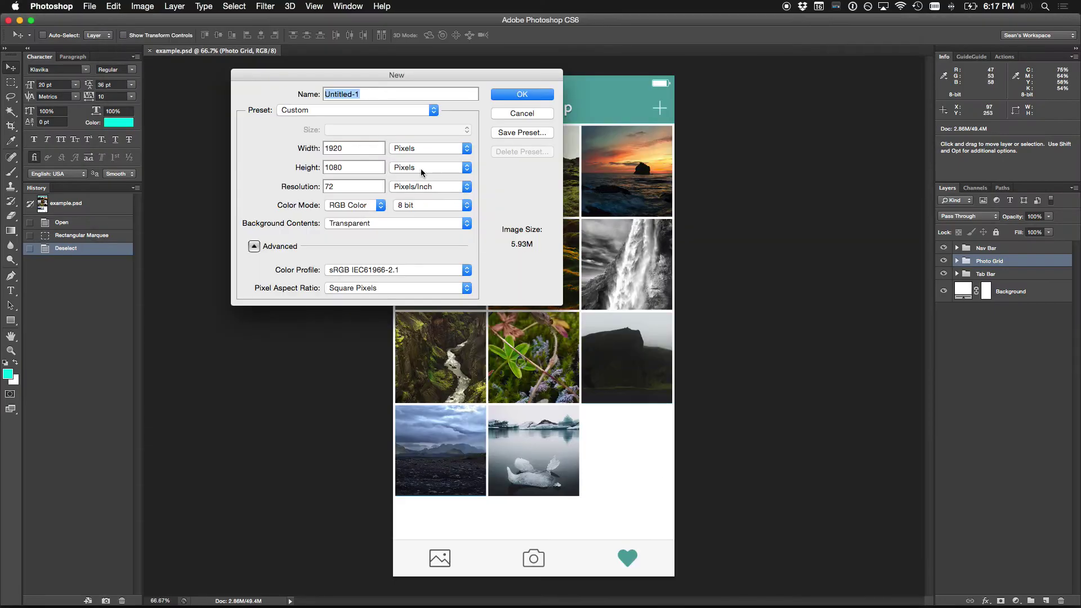
Step: Create the new document at 750 × 1334 pixels and tile it side by side with example.psd
key(Tab)
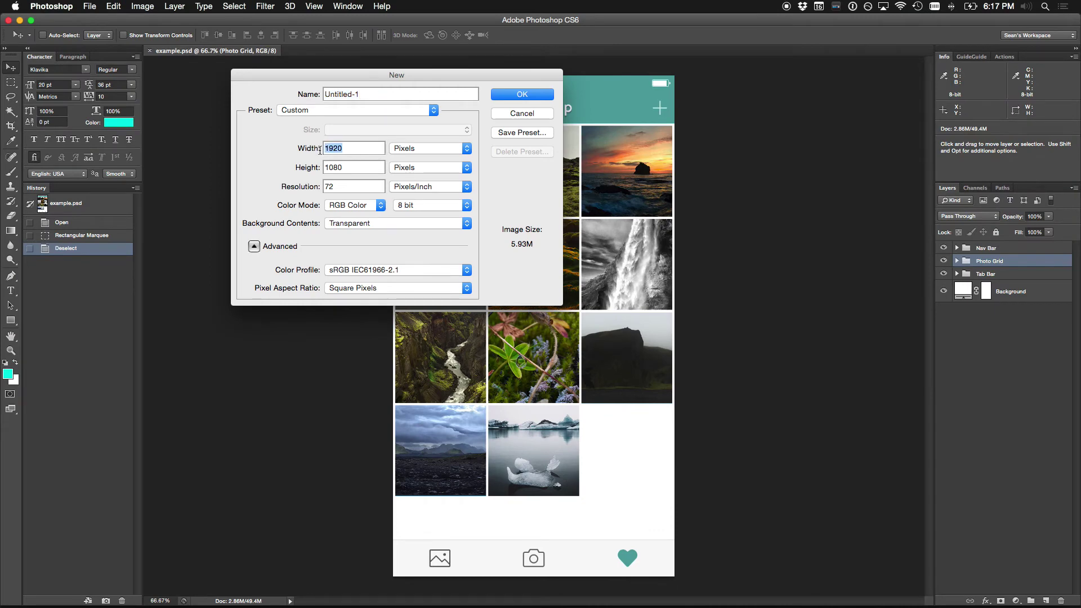
text(750)
key(Tab)
text(1334)
key(Tab)
key(Return)
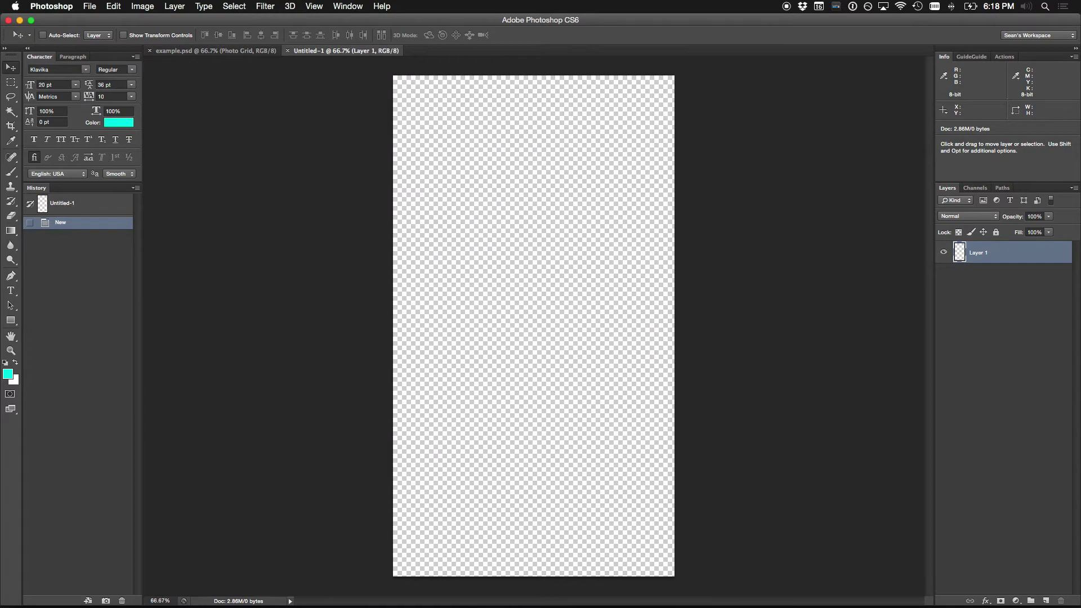
drag(331, 51, 140, 85)
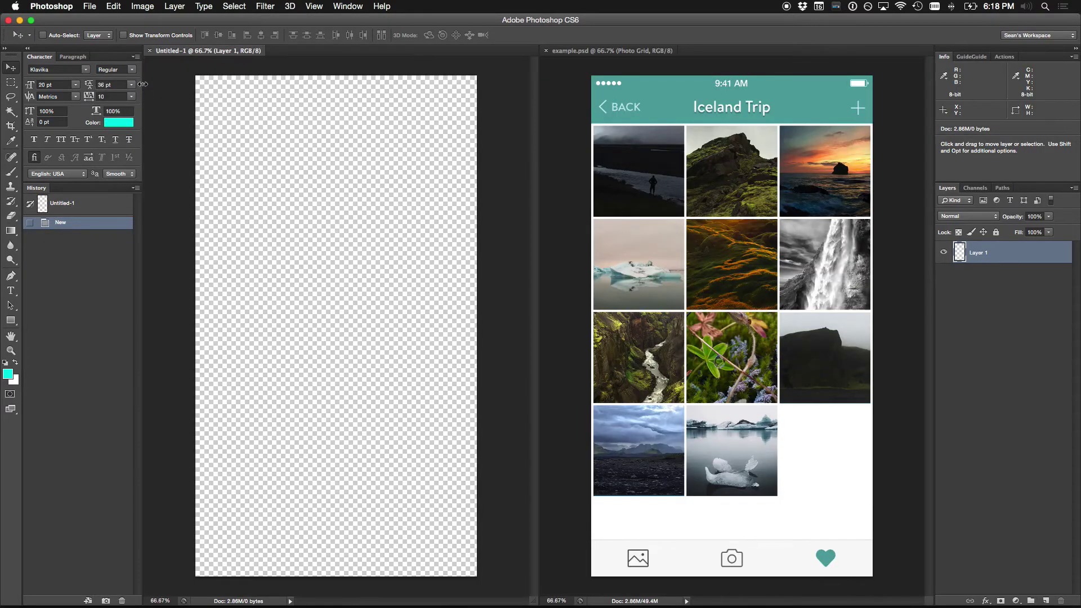
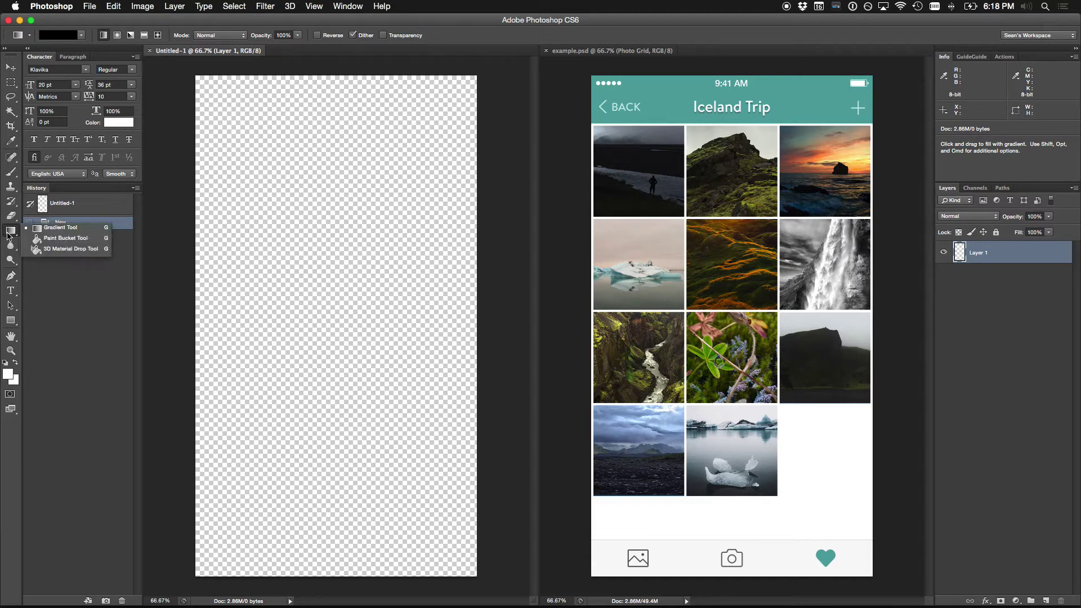
Step: Fill the empty Layer 1 with white using the Paint Bucket and undo the fill
click(316, 220)
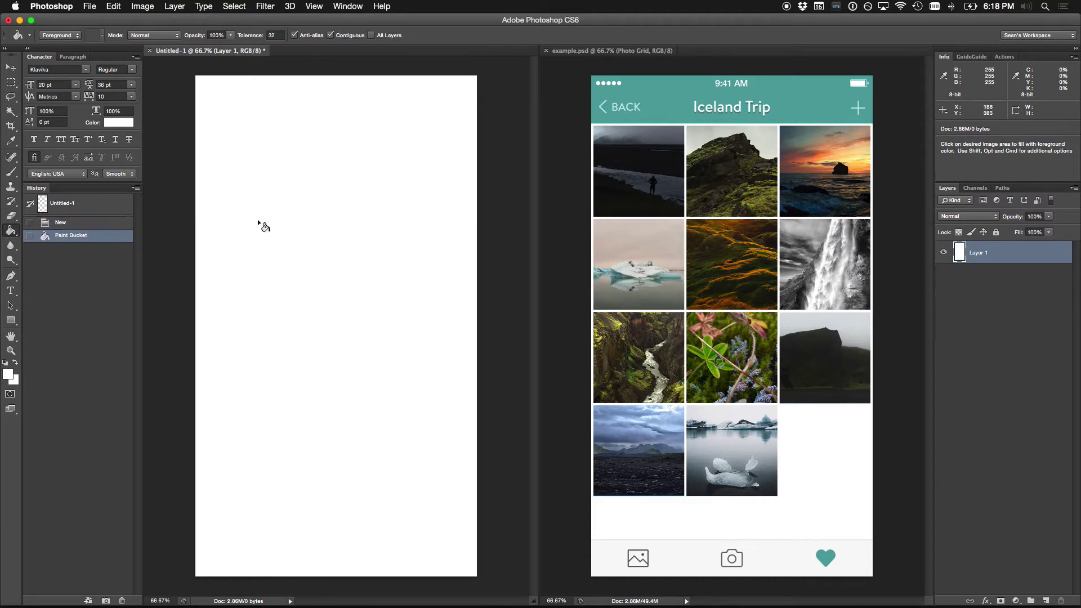
key(super+z)
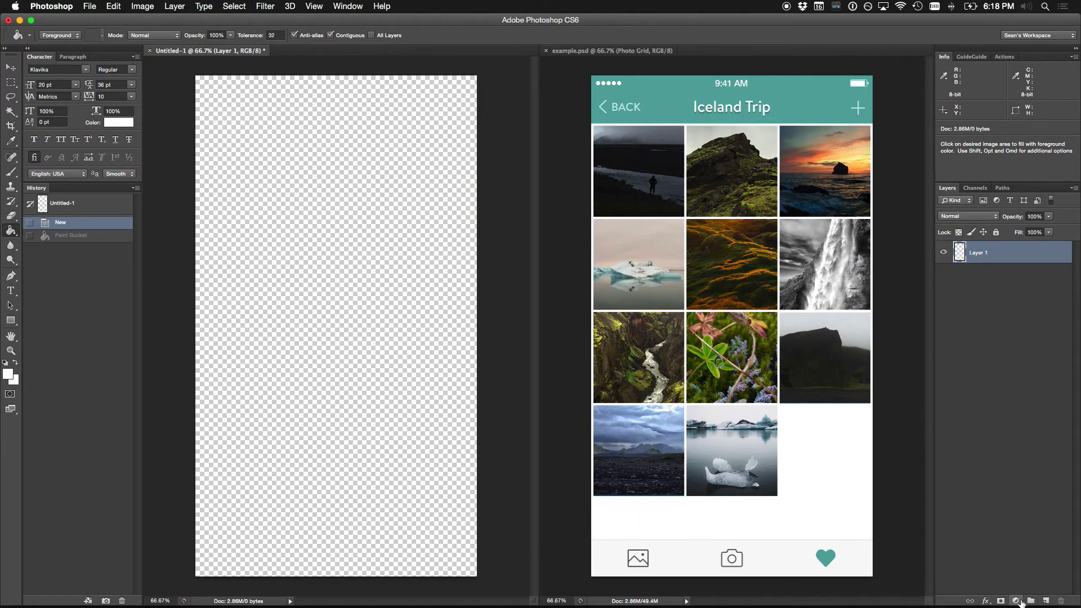
Step: Add a Solid Color fill layer in red #d01818 to the new document
click(1016, 600)
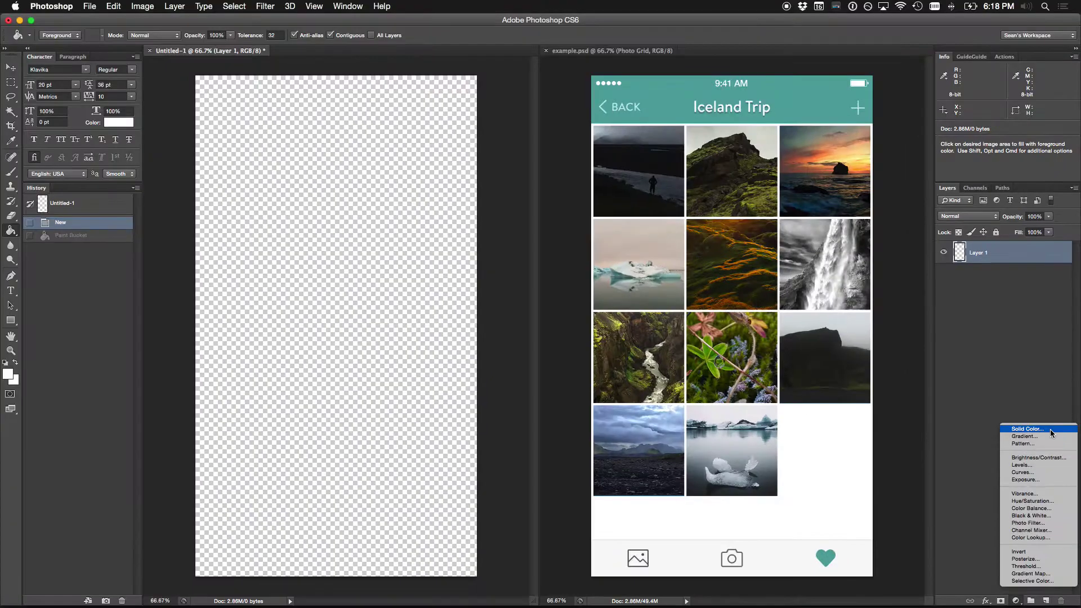
click(1046, 434)
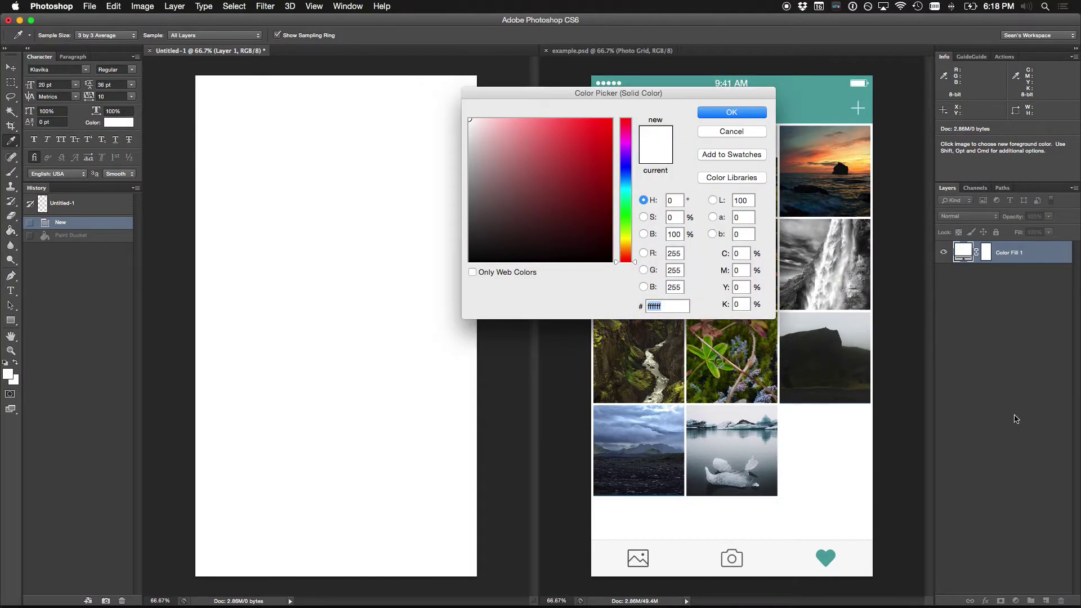
mouse_move(564, 214)
mouse_down()
mouse_move(567, 176)
mouse_move(596, 145)
mouse_up()
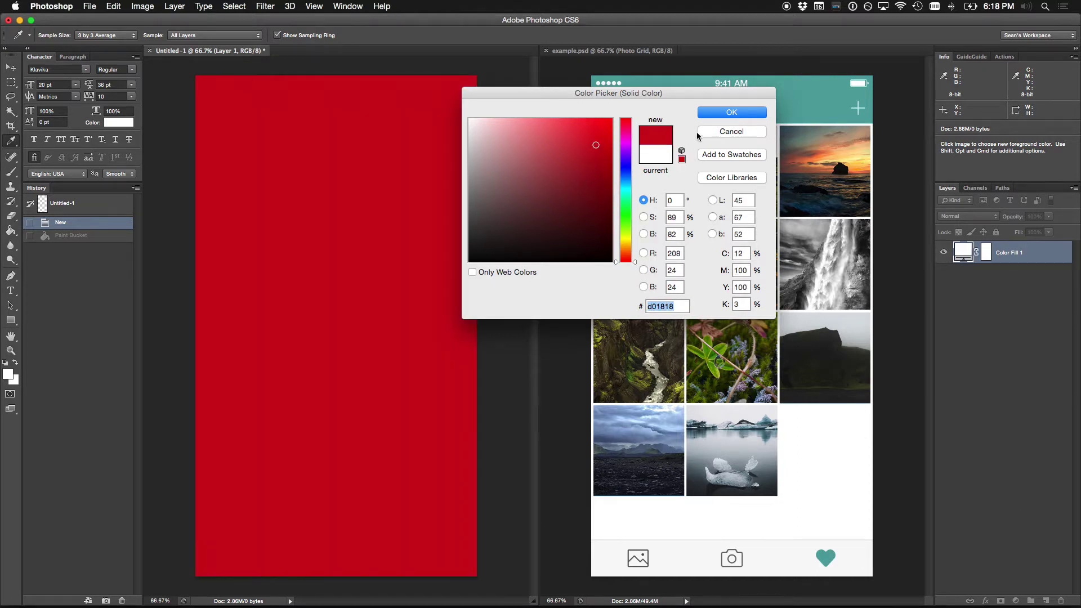
click(726, 113)
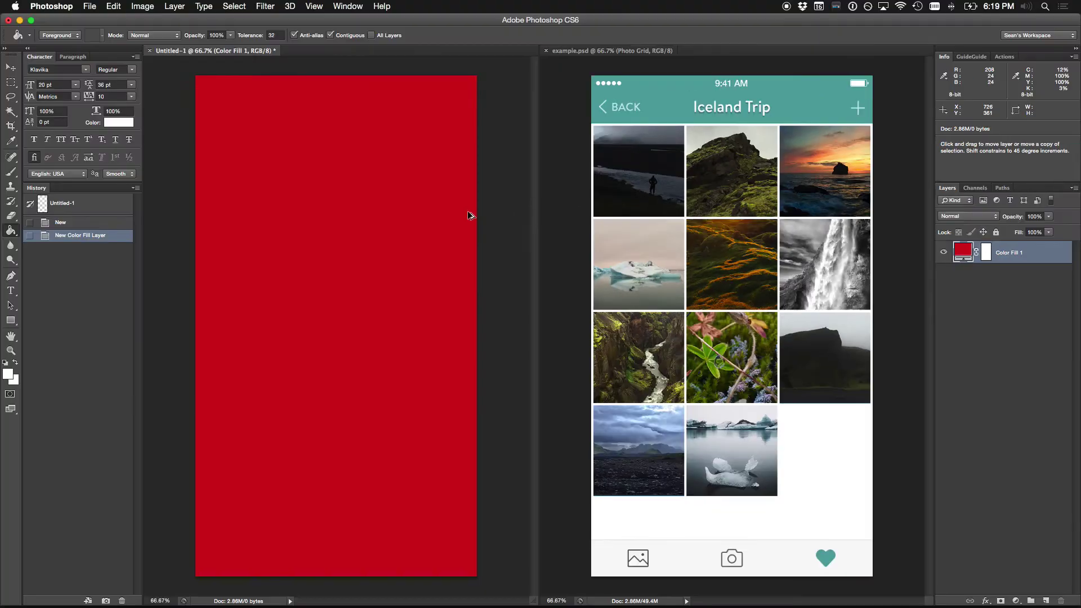
Step: Widen the canvas to 2000 pixels, and undo both the resize and the red fill layer
key(super+alt+c)
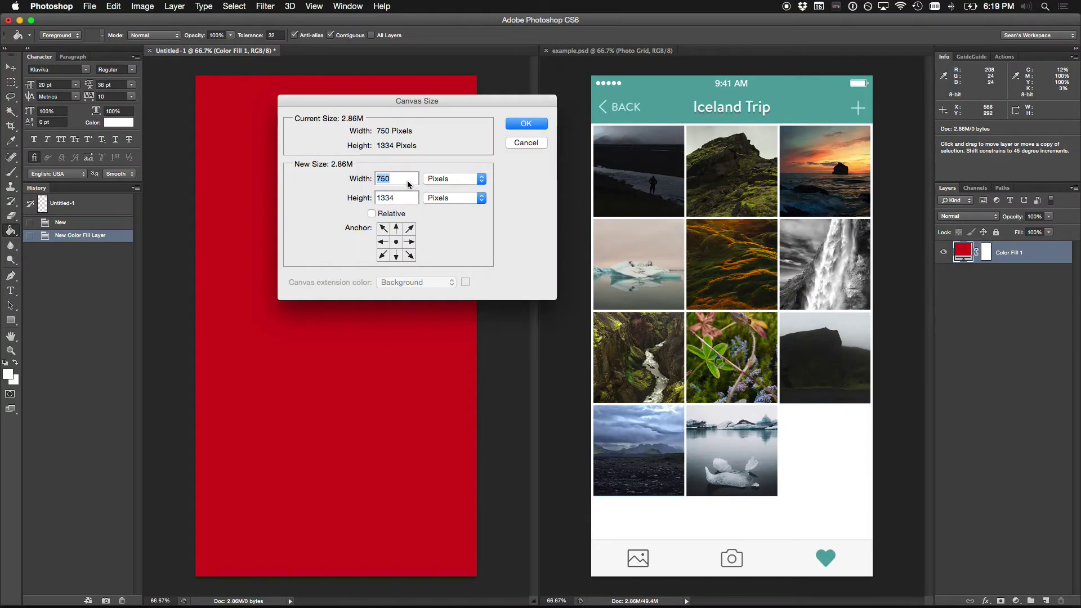
text(2000)
key(Return)
key(super+minus)
key(super+minus)
key(super+minus)
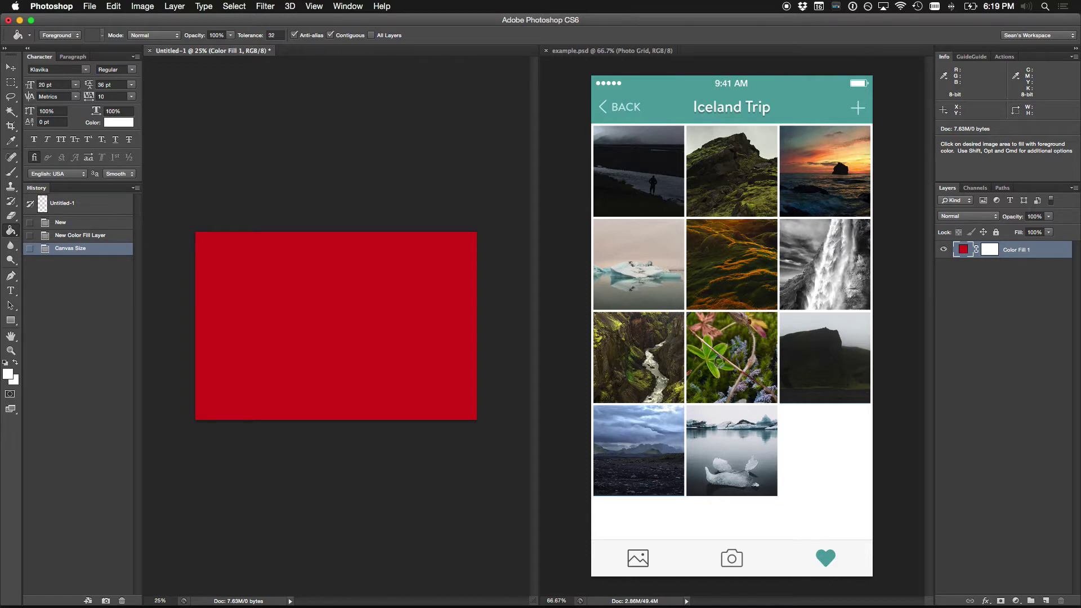
key(alt+super+z)
key(alt+super+z)
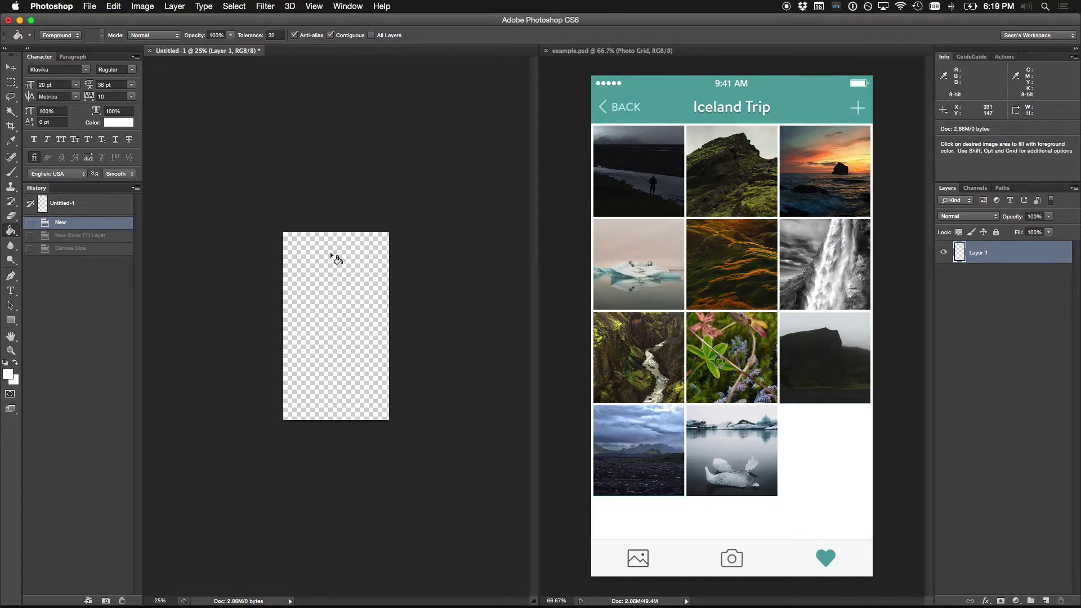
Step: Fill Layer 1 with white using the Paint Bucket, widen the canvas to 2000 pixels, and undo both changes
click(355, 305)
key(v)
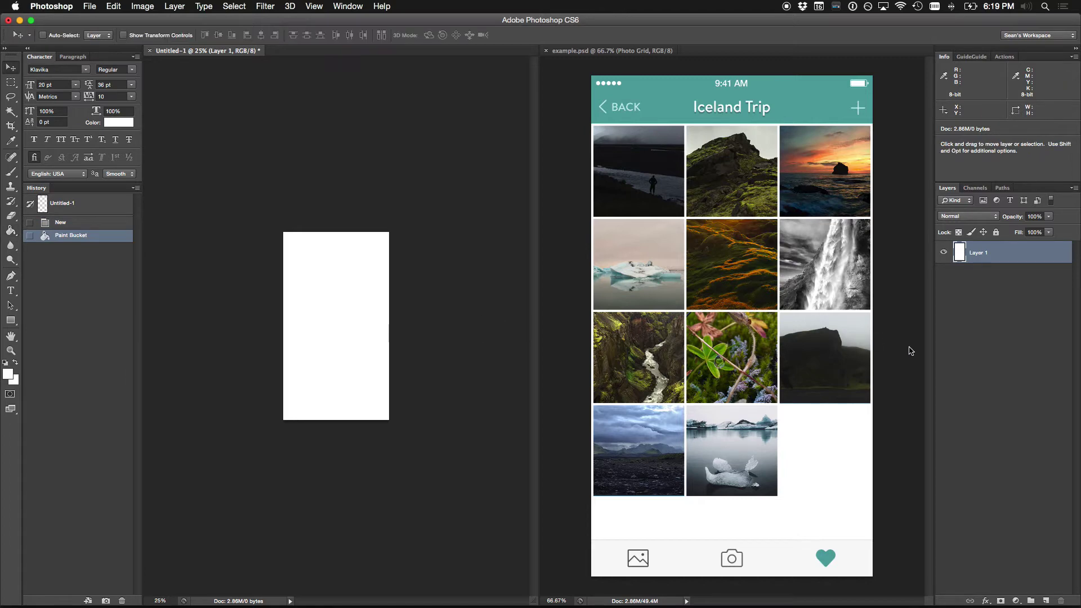
key(alt+super+c)
text(2000)
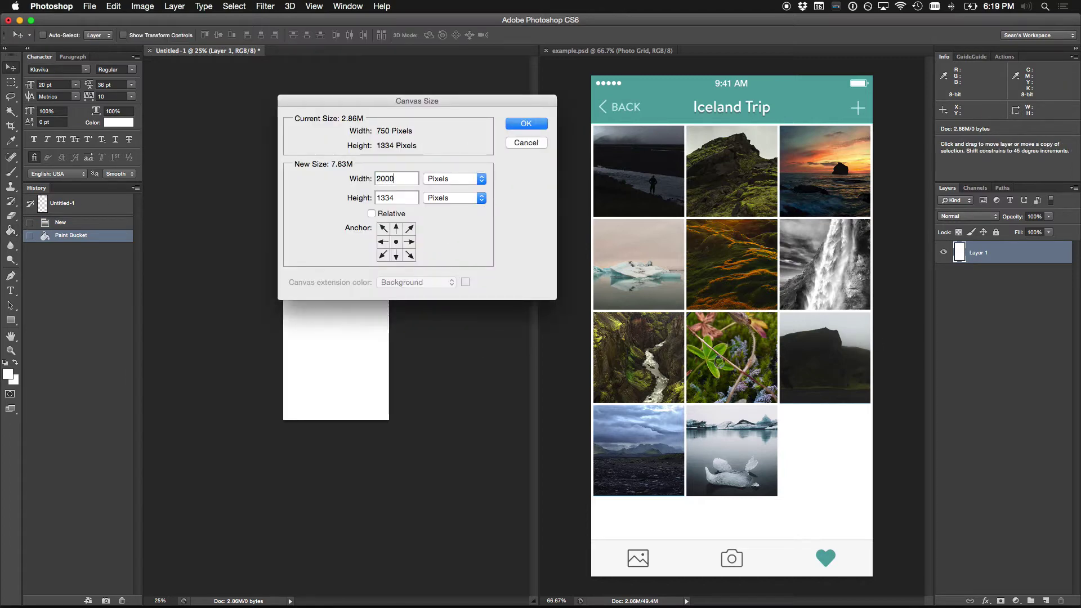
key(Return)
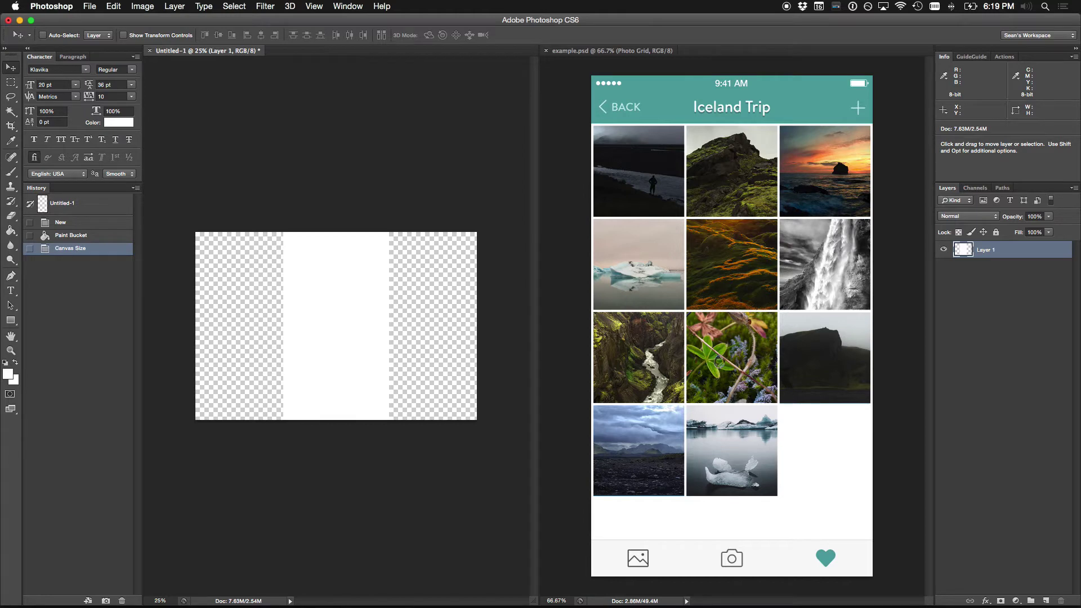
key(super+z)
key(super+1)
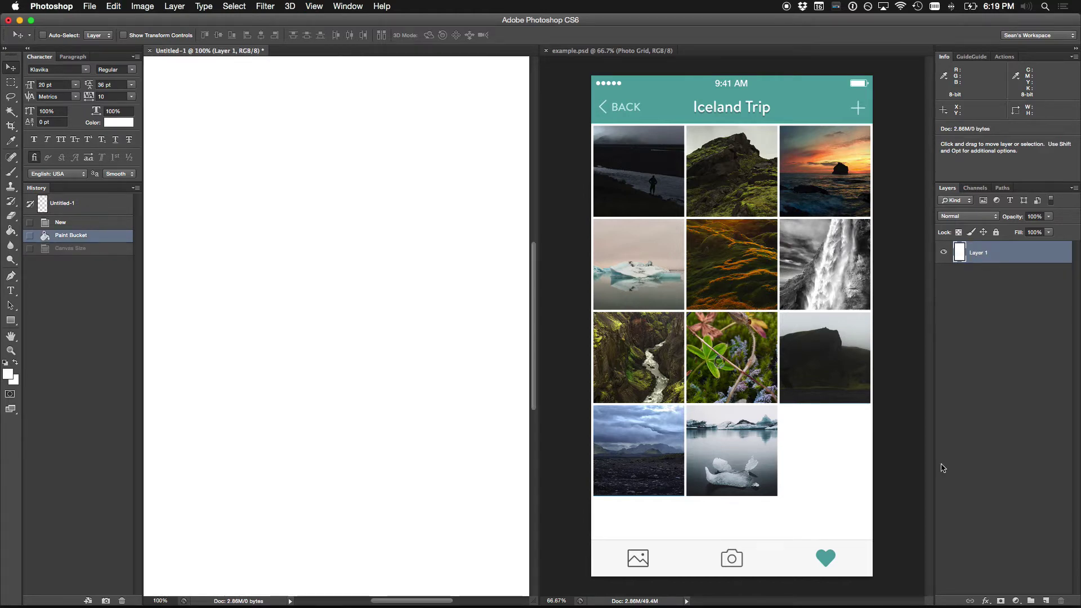
key(alt+super+z)
Step: Add a white #ffffff Solid Color fill layer as the new document's background
click(1016, 600)
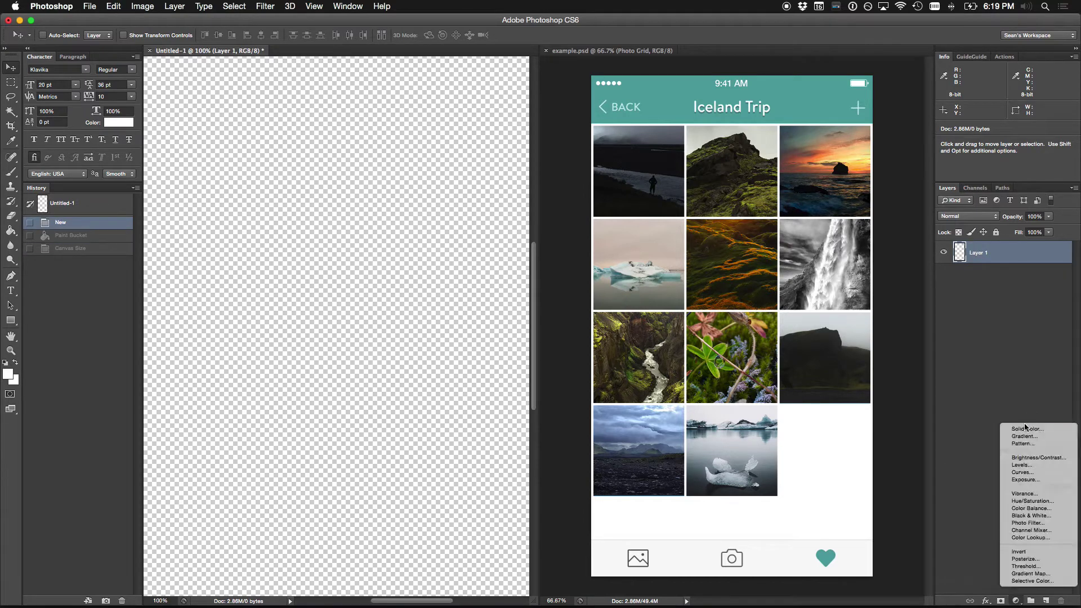
click(1025, 429)
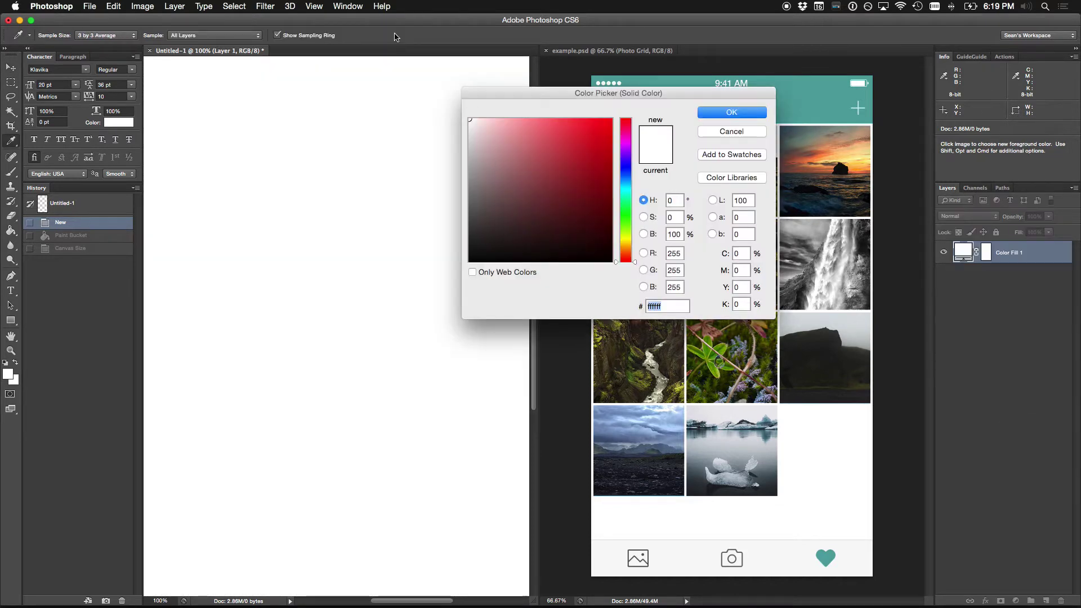
key(Return)
key(super+minus)
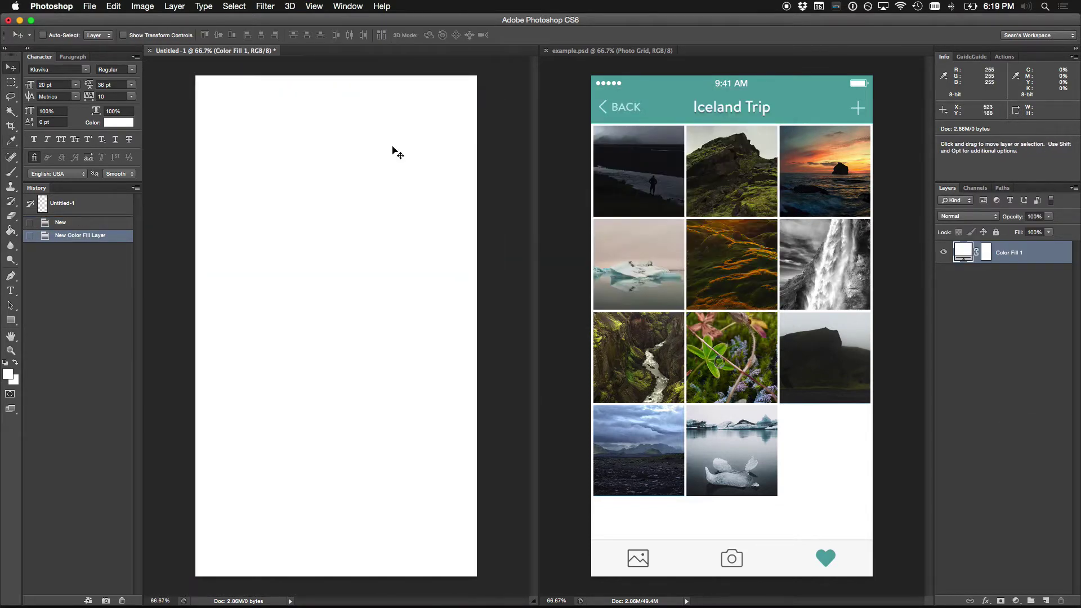
Step: Save the new document on the Desktop as photoshopdemo.psd in Photoshop format with layers
key(super+s)
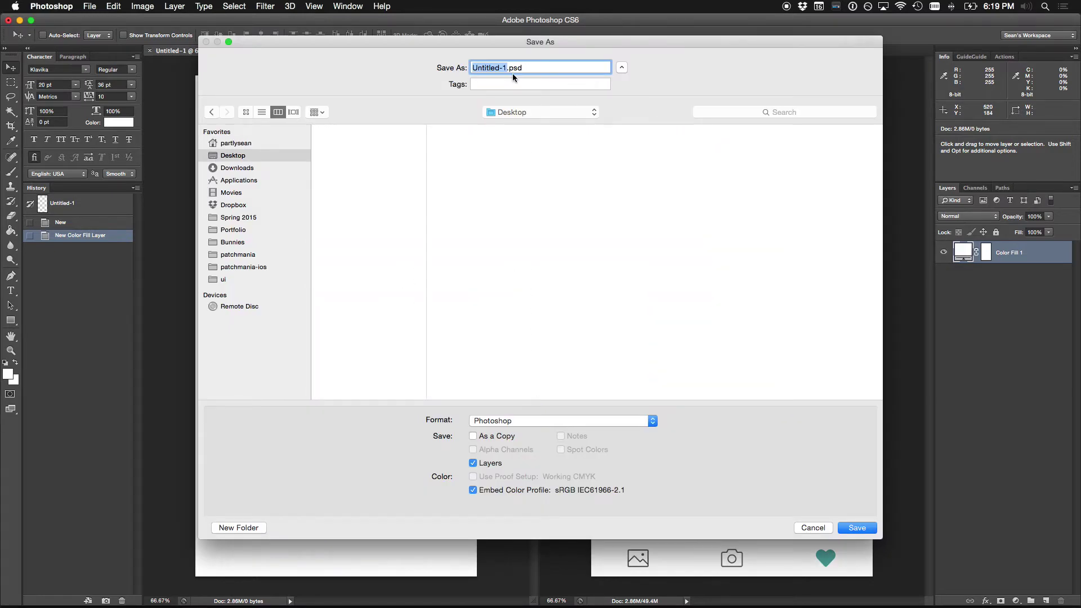
text(photoshopdemo)
key(Return)
key(Return)
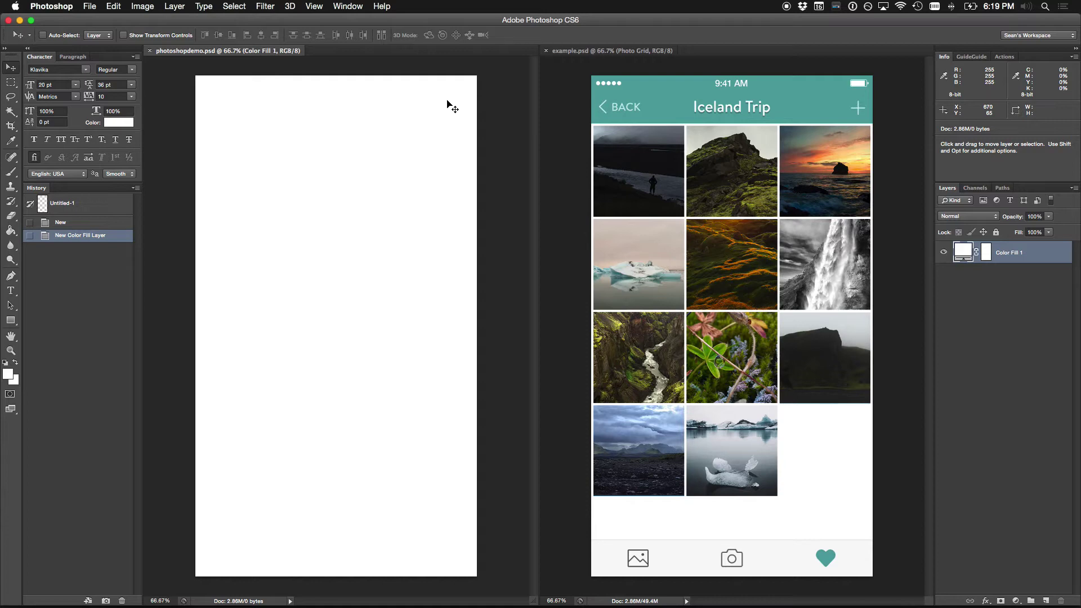
Step: Switch to Finder and preview teehanlax-iOS8-iPhone.psd in the Devices folder
key(super+Tab)
key(super+Tab)
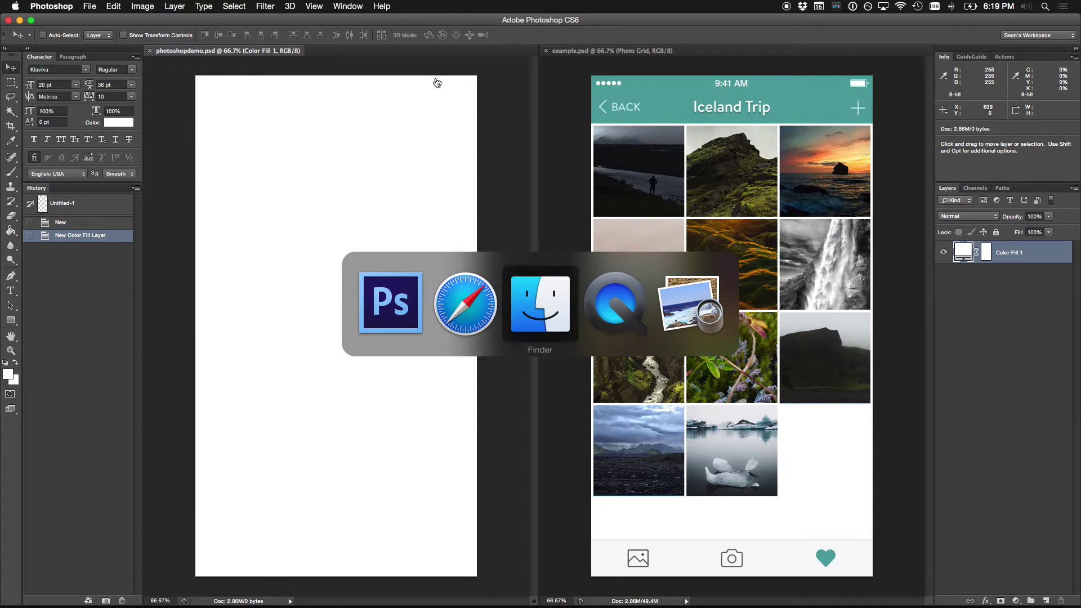
drag(435, 77, 441, 67)
right_click(443, 72)
key(Escape)
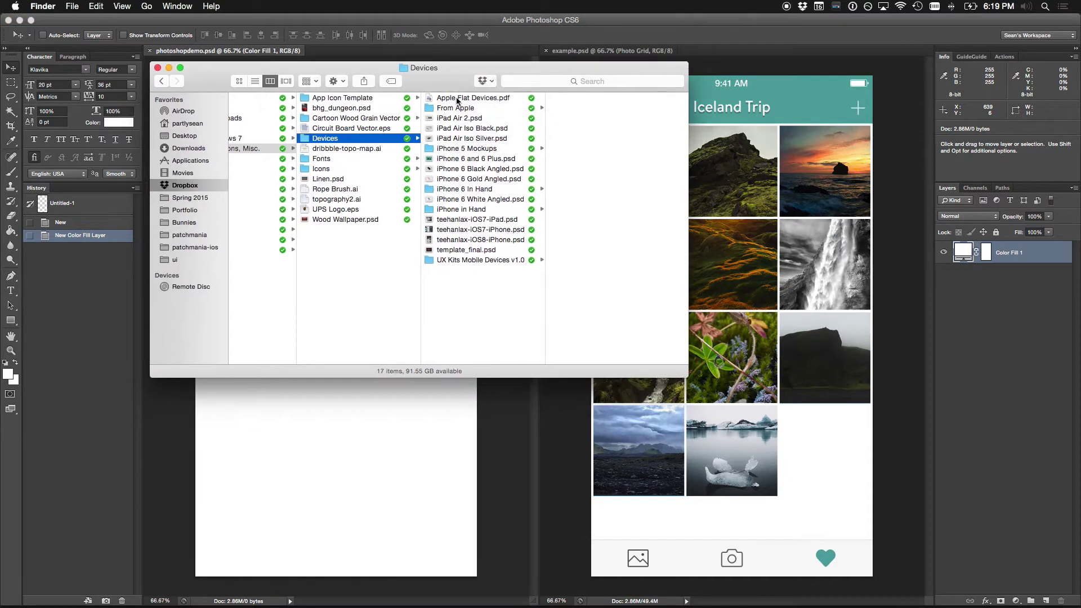
click(479, 240)
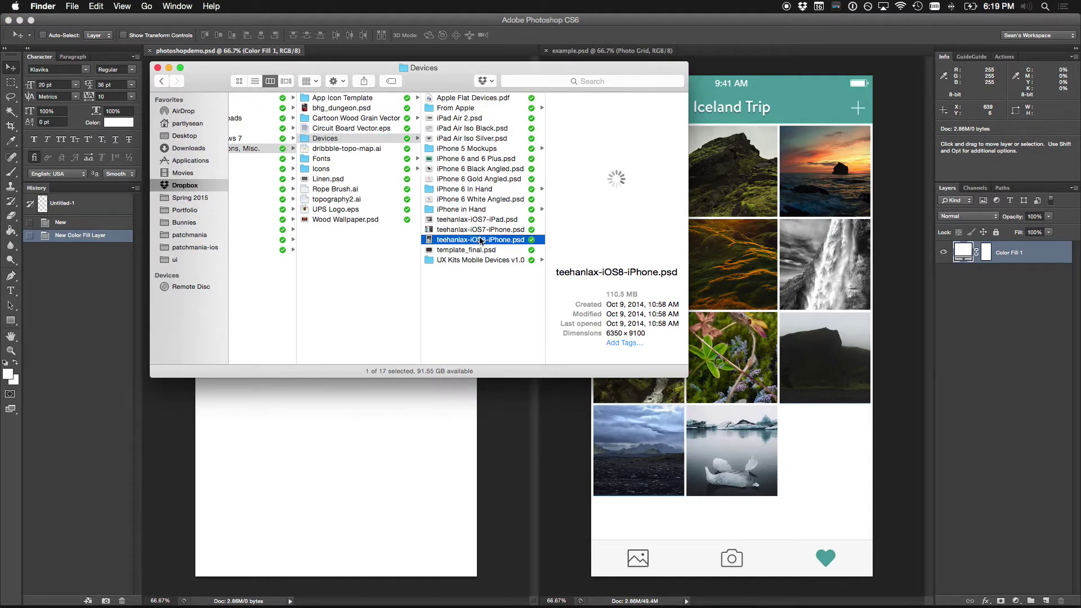
key(space)
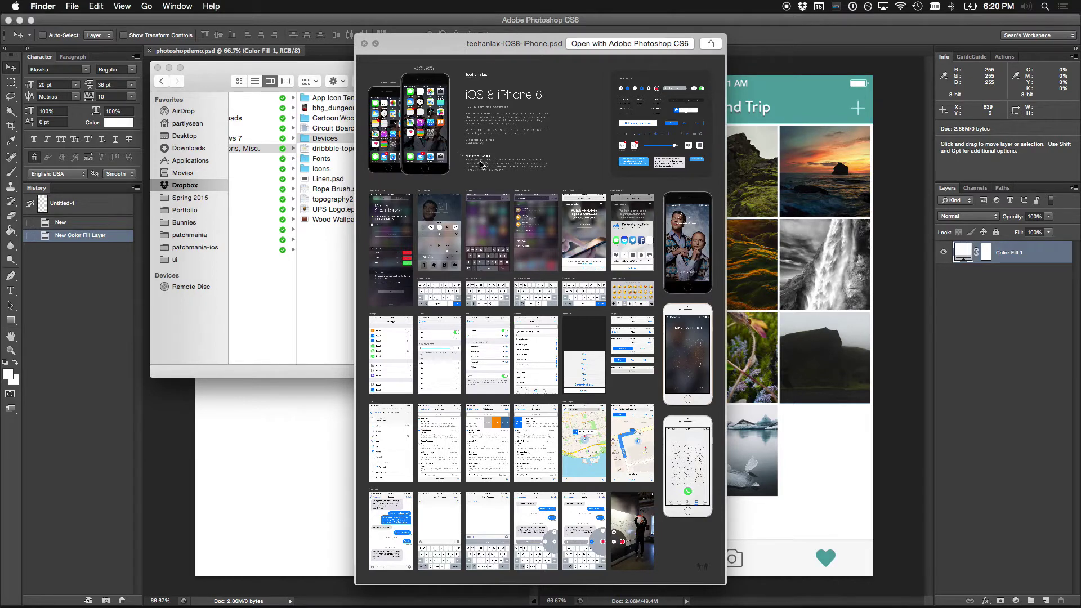
key(space)
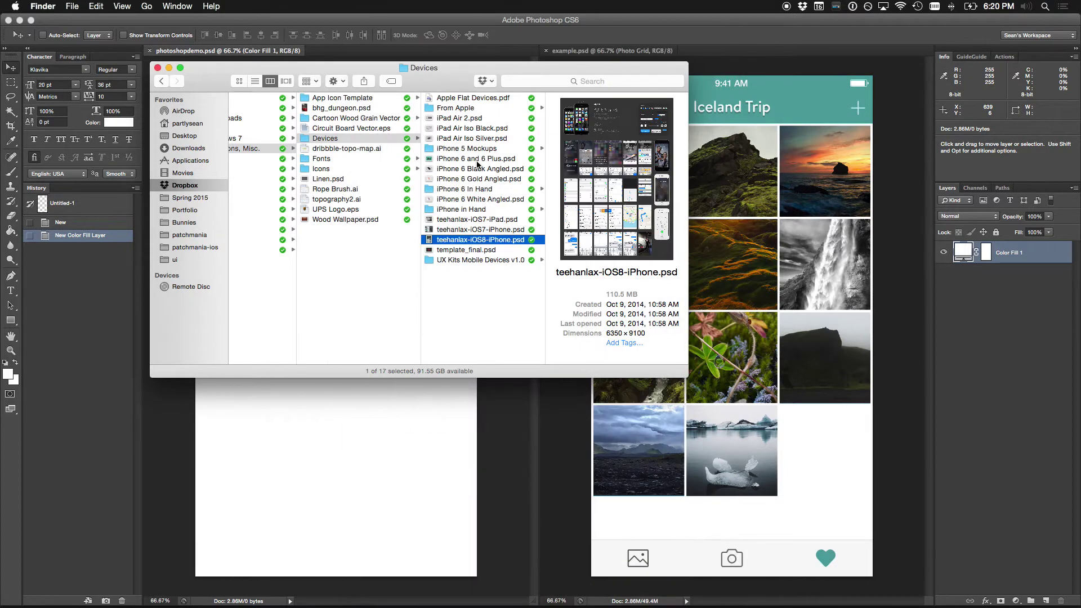
Step: Open teehanlax-iOS8-iPhone.psd in Photoshop with its layers kept, and float it in its own window
key(super+o)
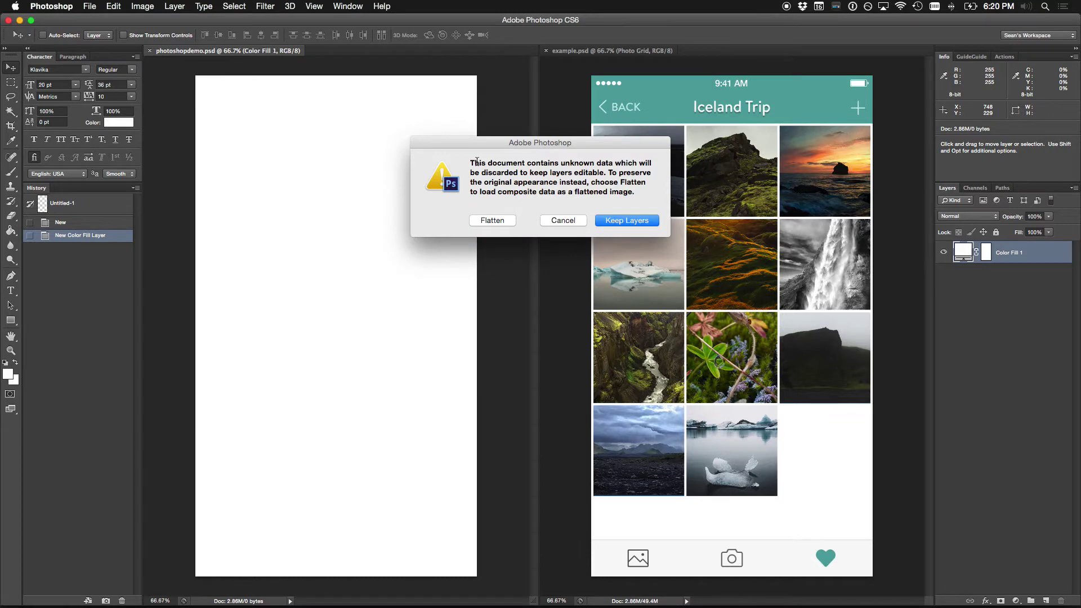
key(Return)
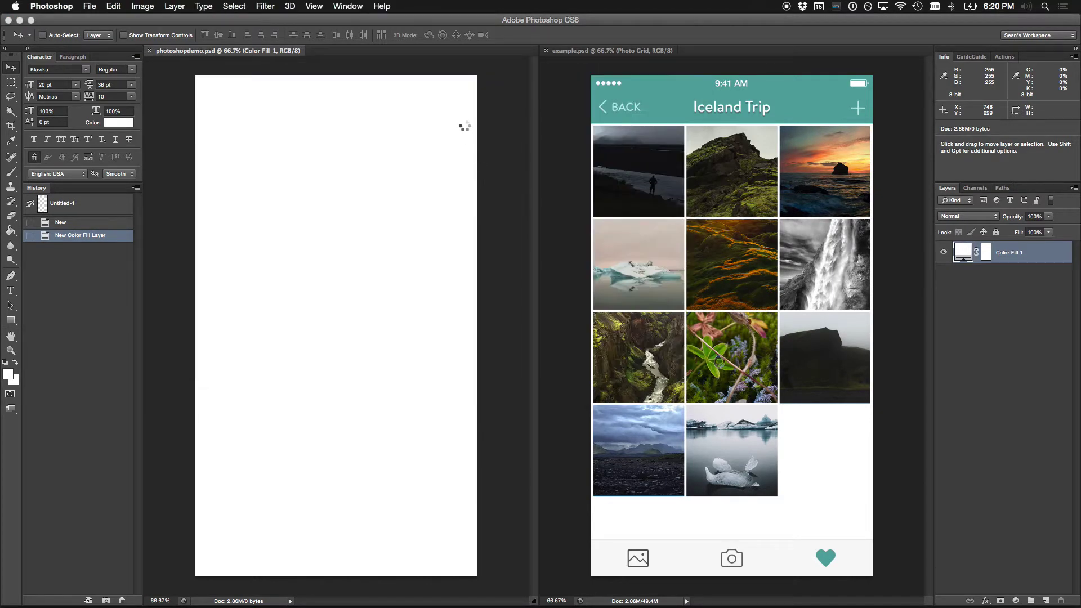
drag(372, 51, 619, 144)
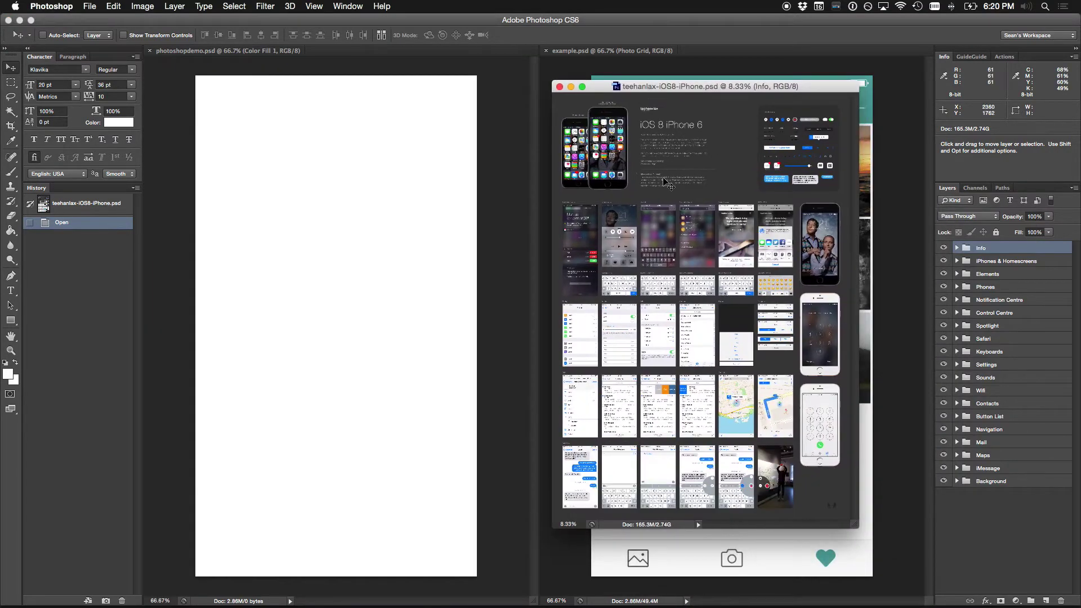
Step: Look through the iOS 8 template's screens and examine the header of the Settings screen up close
key(super+1)
drag(471, 169, 652, 337)
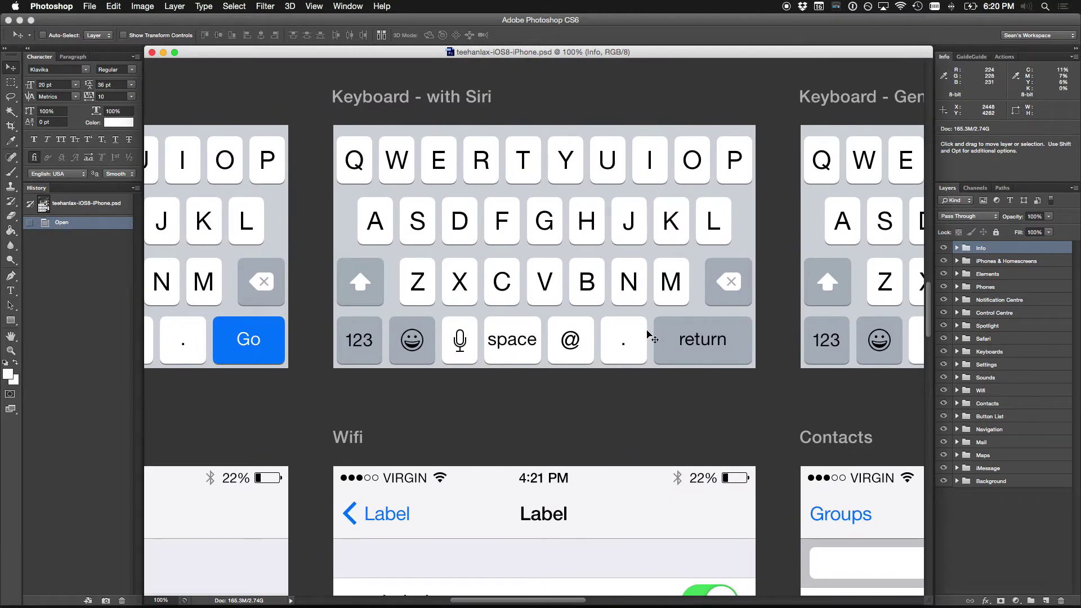
drag(352, 174, 682, 224)
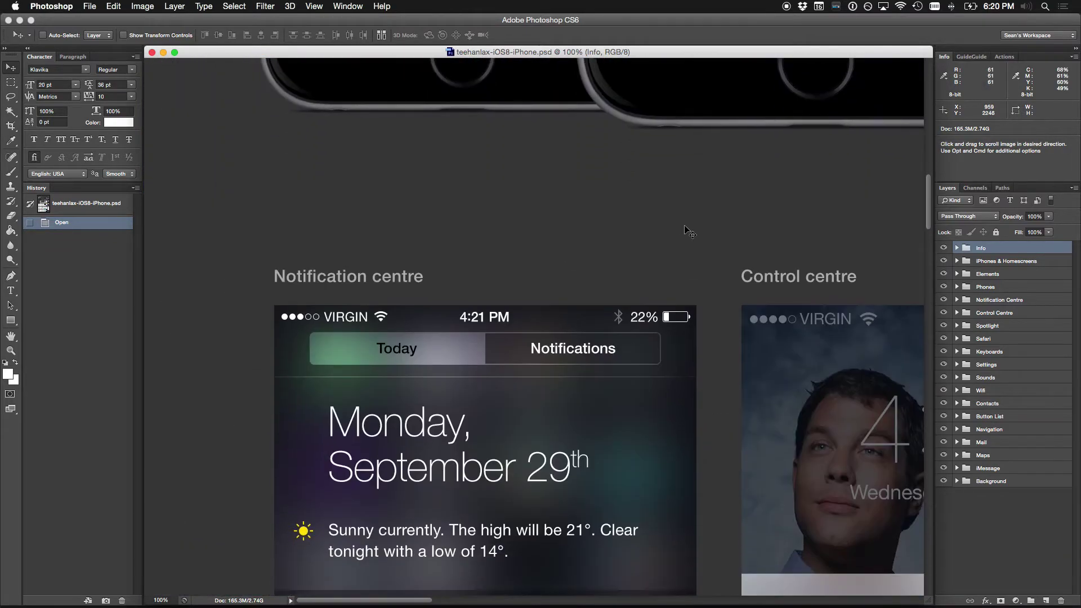
key(super+minus)
key(super+minus)
key(super+minus)
scroll(593, 374, down, 10)
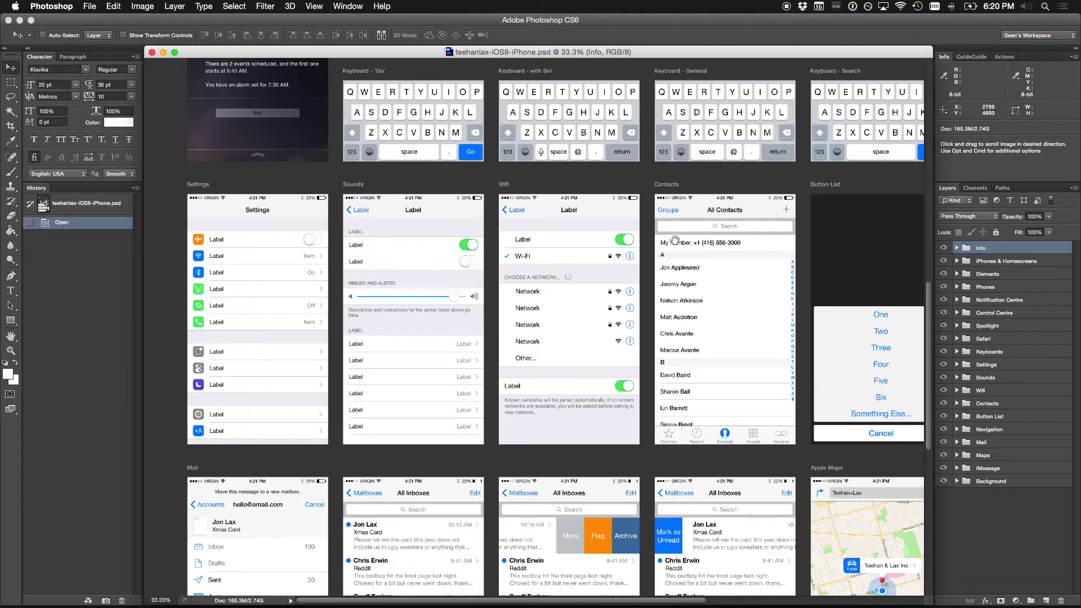
key(z)
drag(184, 186, 372, 236)
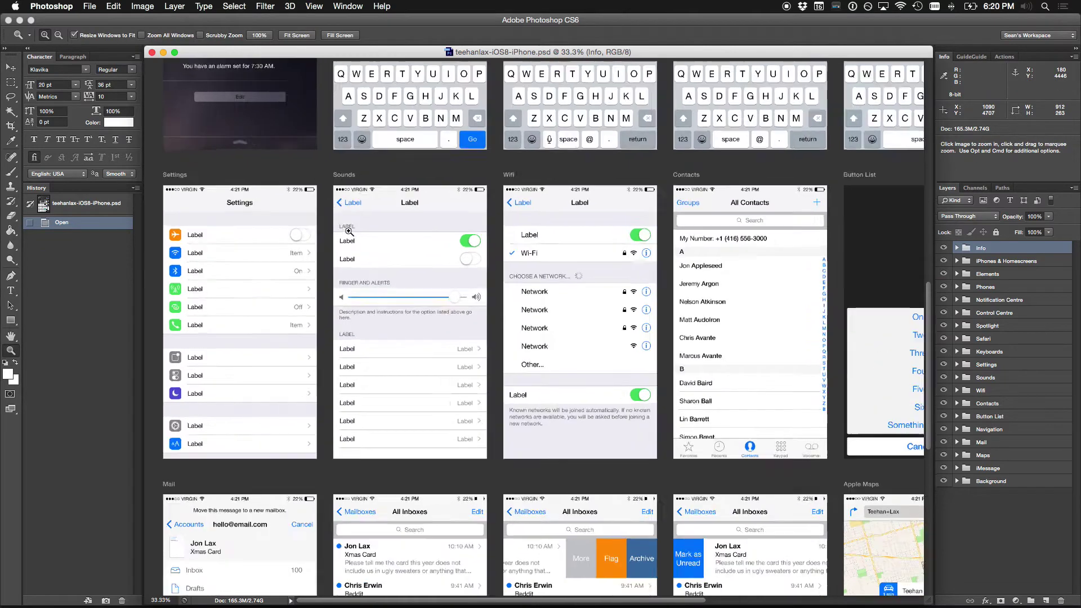
key(v)
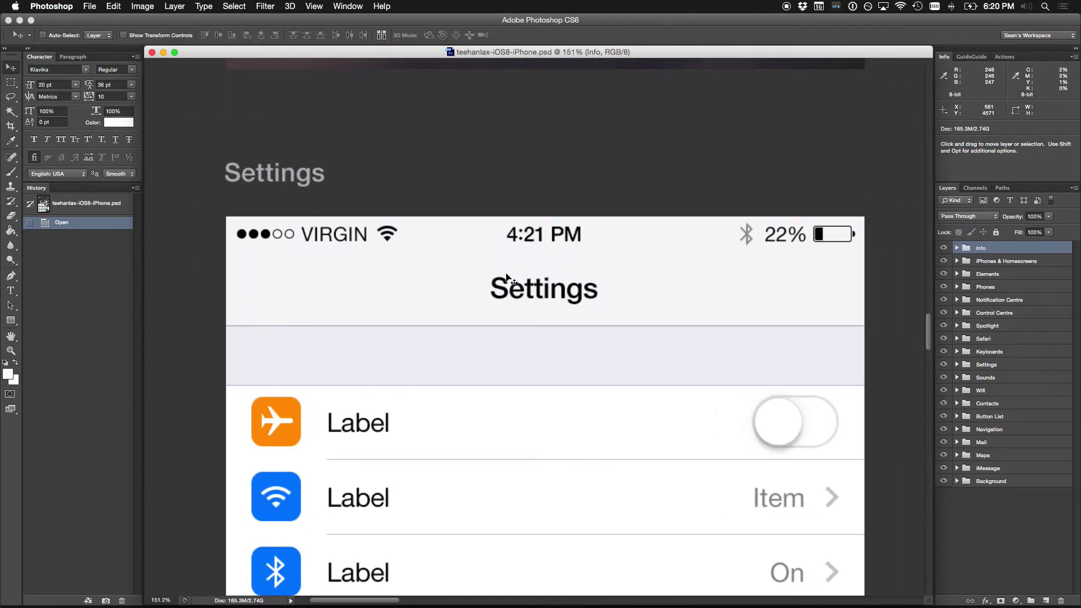
Step: Locate the Settings header's background rectangle layer from the canvas, and collapse the Settings group again
click(447, 282)
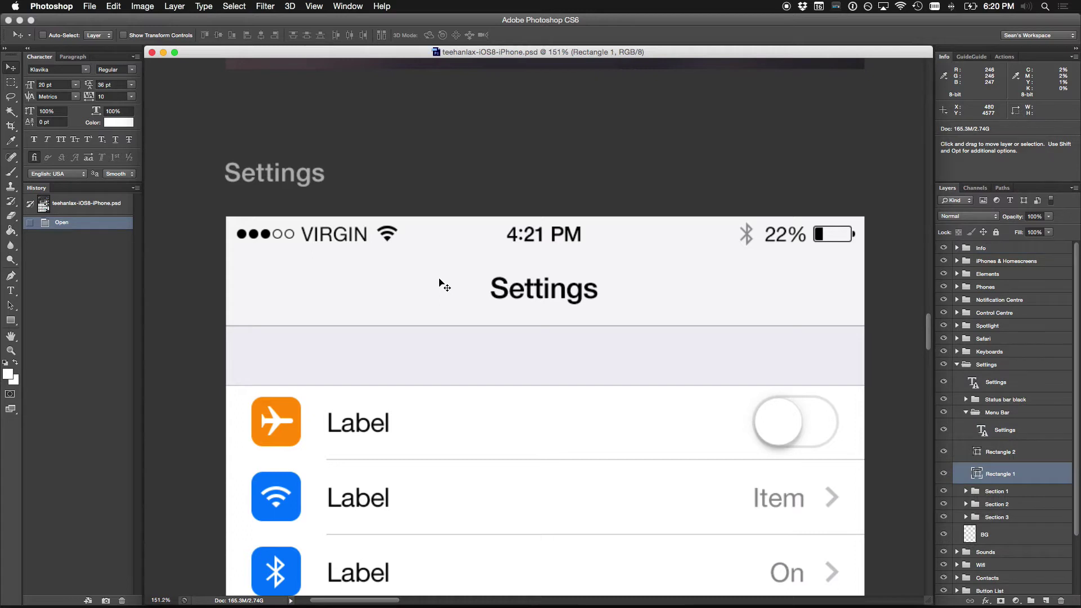
click(958, 366)
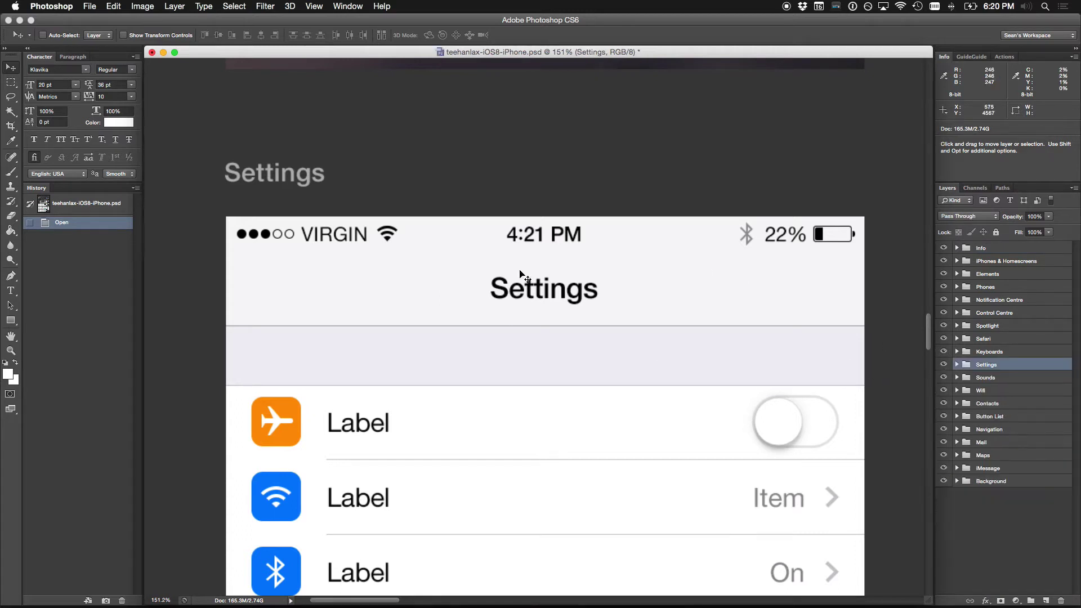
click(425, 282)
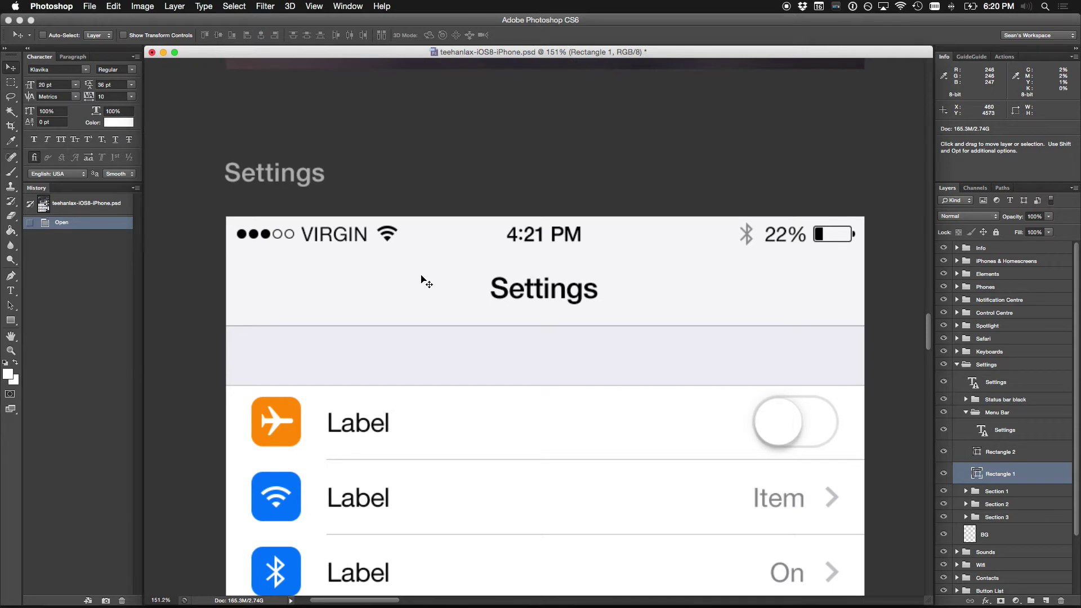
scroll(422, 282, up, 8)
scroll(572, 314, down, 8)
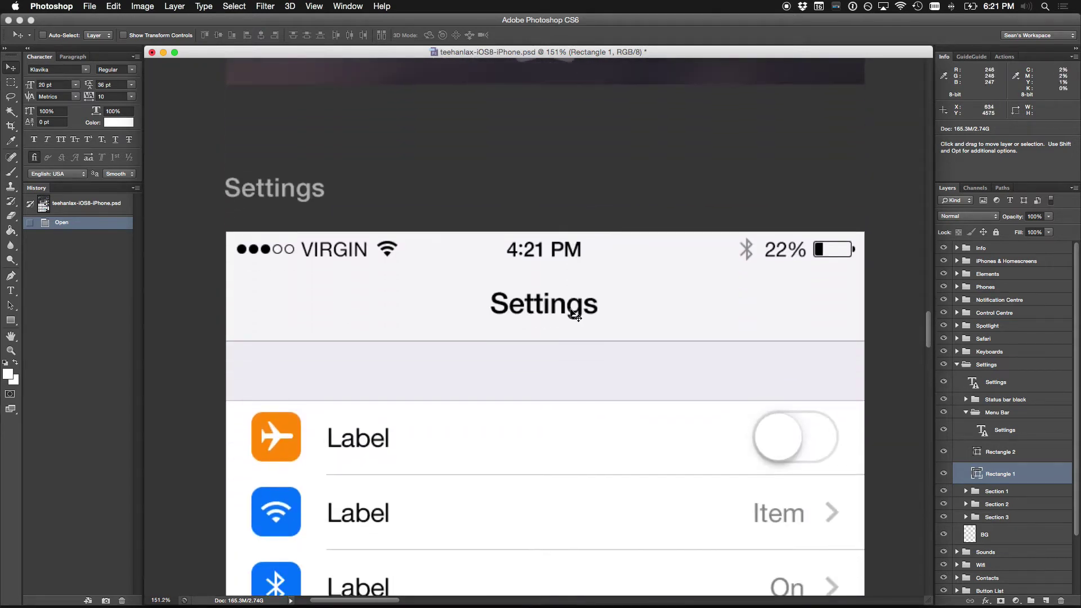
scroll(574, 315, down, 2)
click(956, 364)
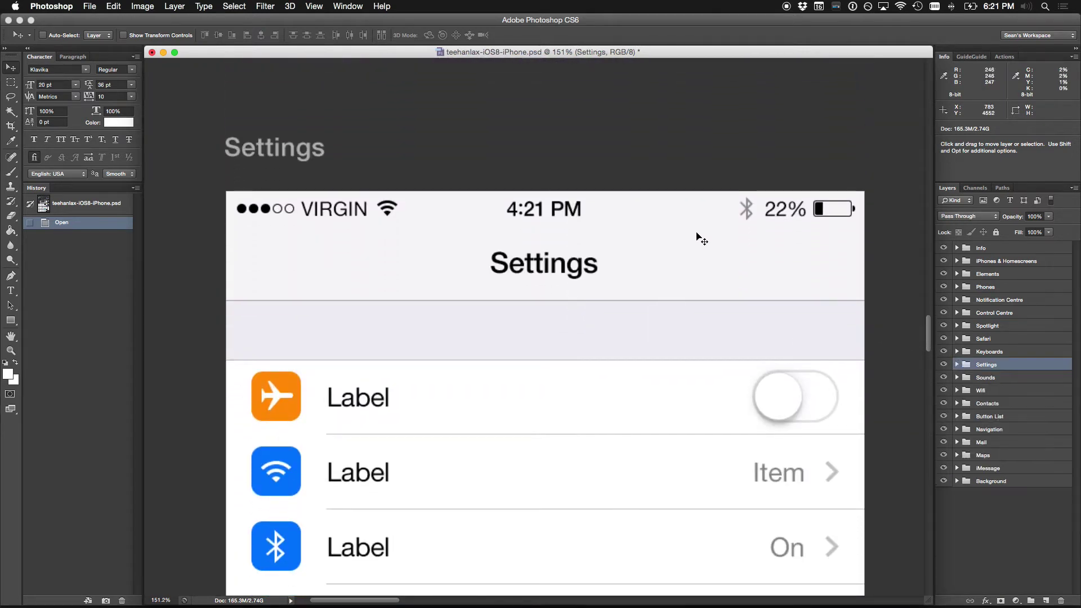
Step: Copy the Status bar black and Menu Bar groups from the template's Settings screen into photoshopdemo.psd
super+click(417, 248)
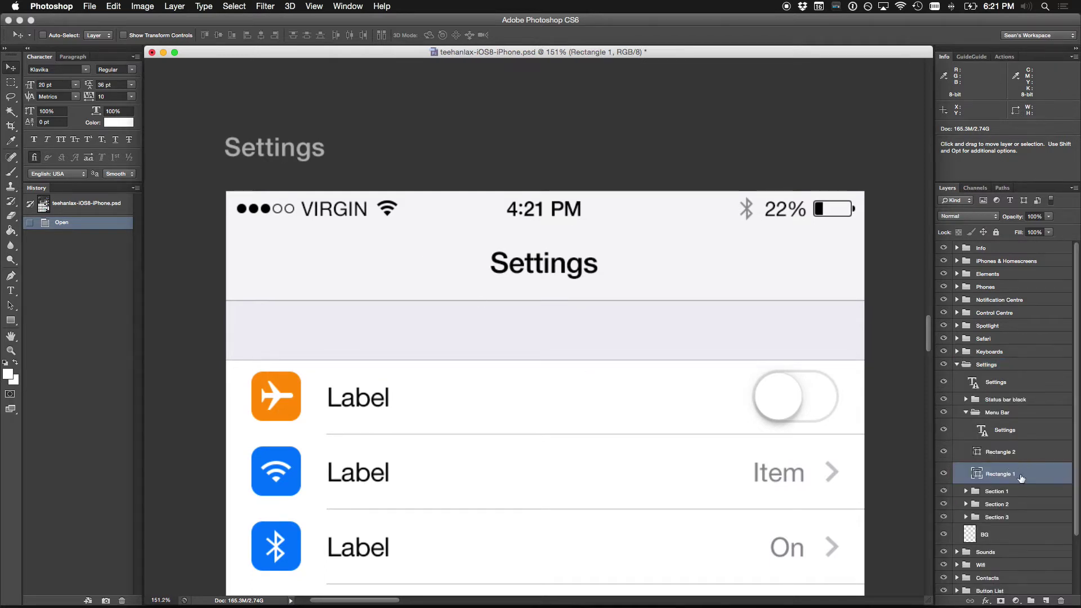
click(965, 412)
shift+click(1001, 402)
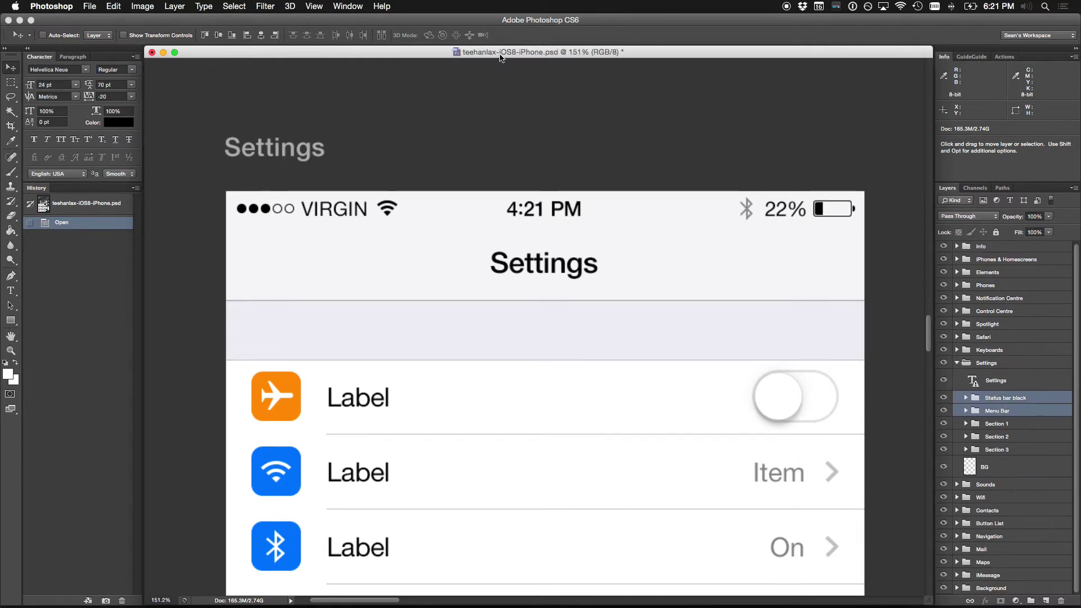
drag(497, 57, 760, 110)
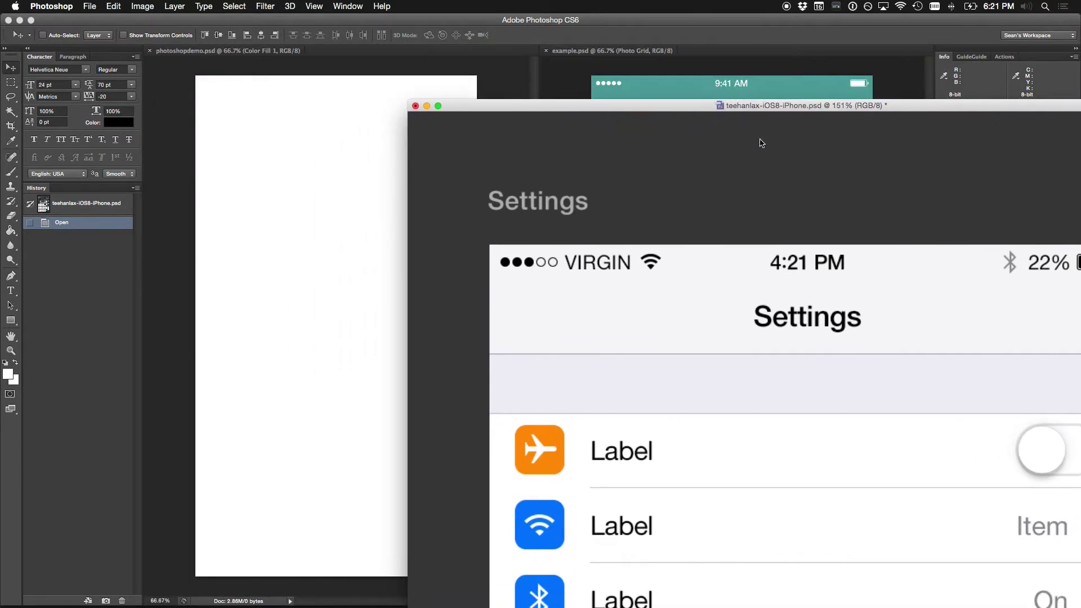
drag(535, 274, 316, 160)
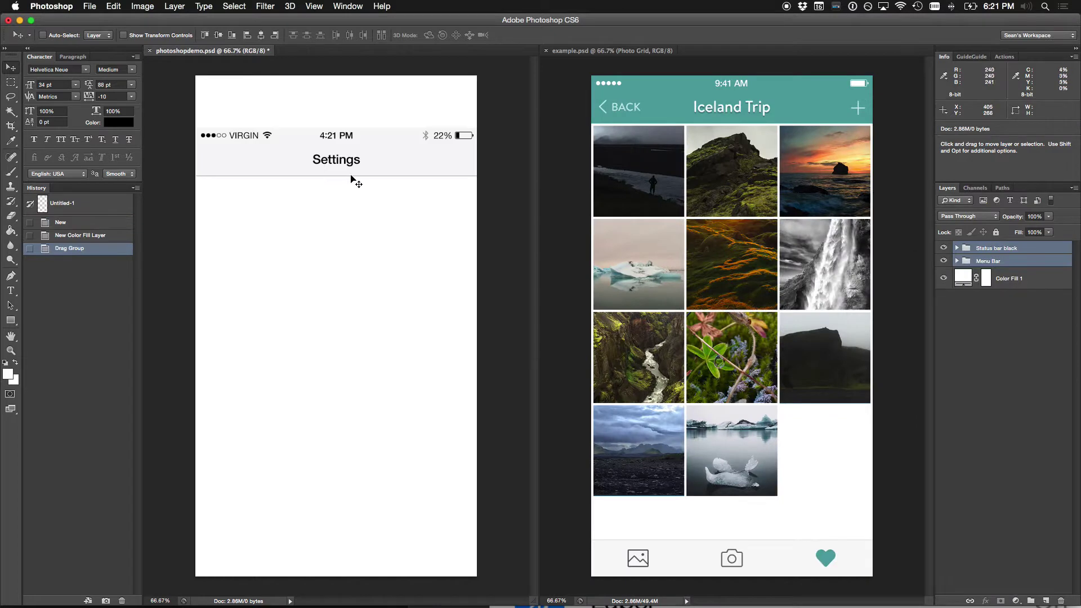
Step: Group the Status bar black and Menu Bar groups together, and ungroup them again
key(super+g)
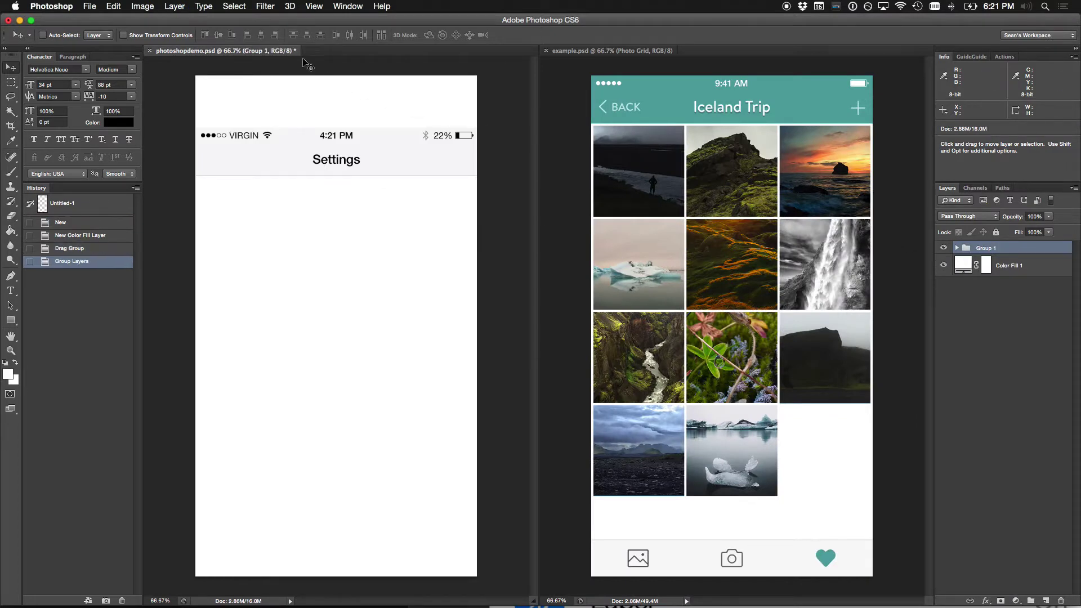
key(super+a)
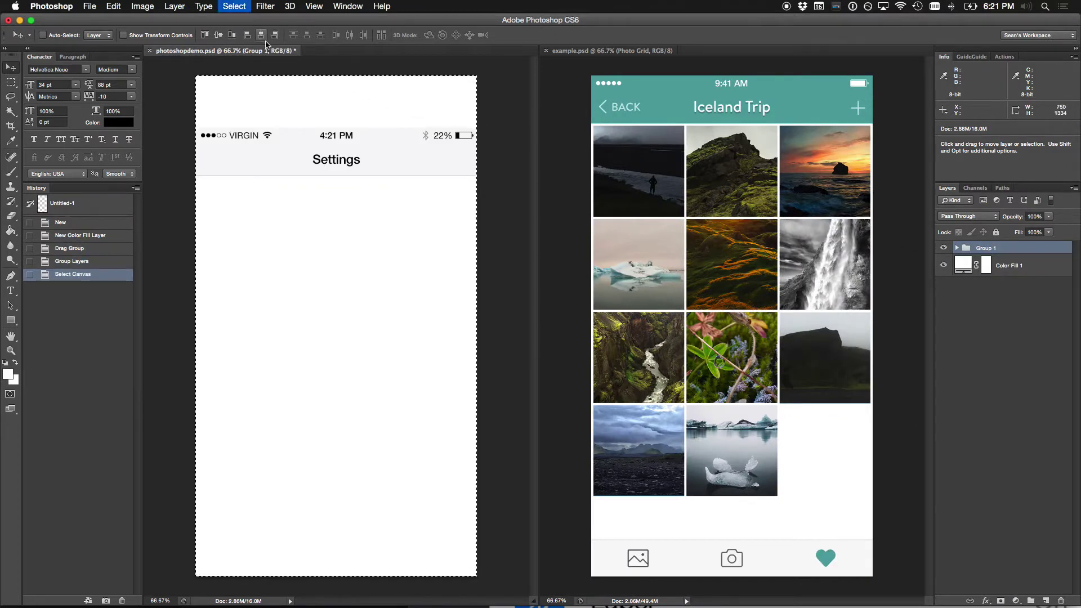
key(super+d)
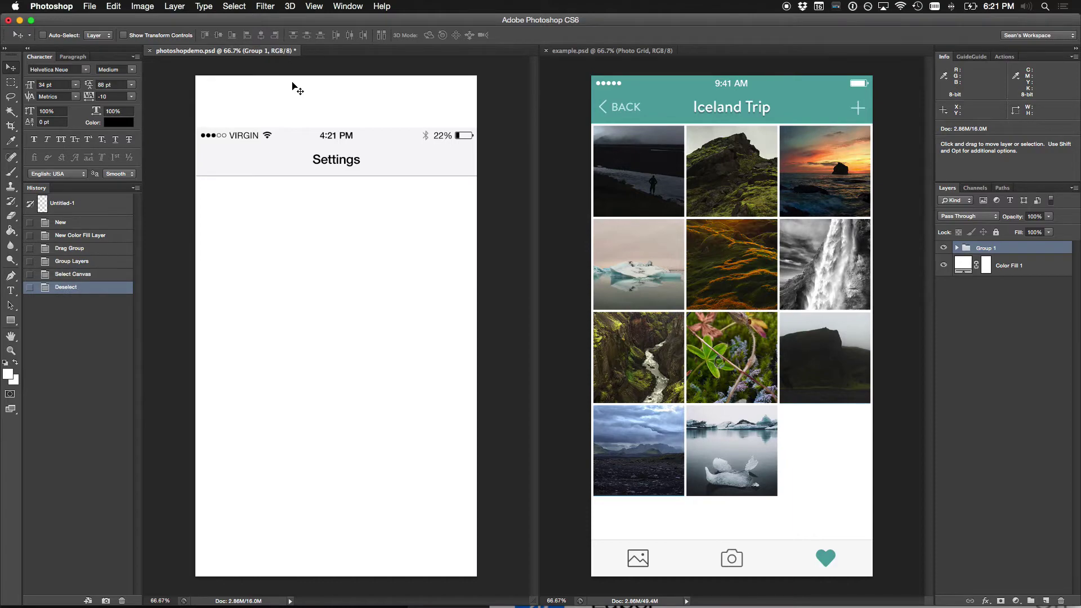
click(956, 248)
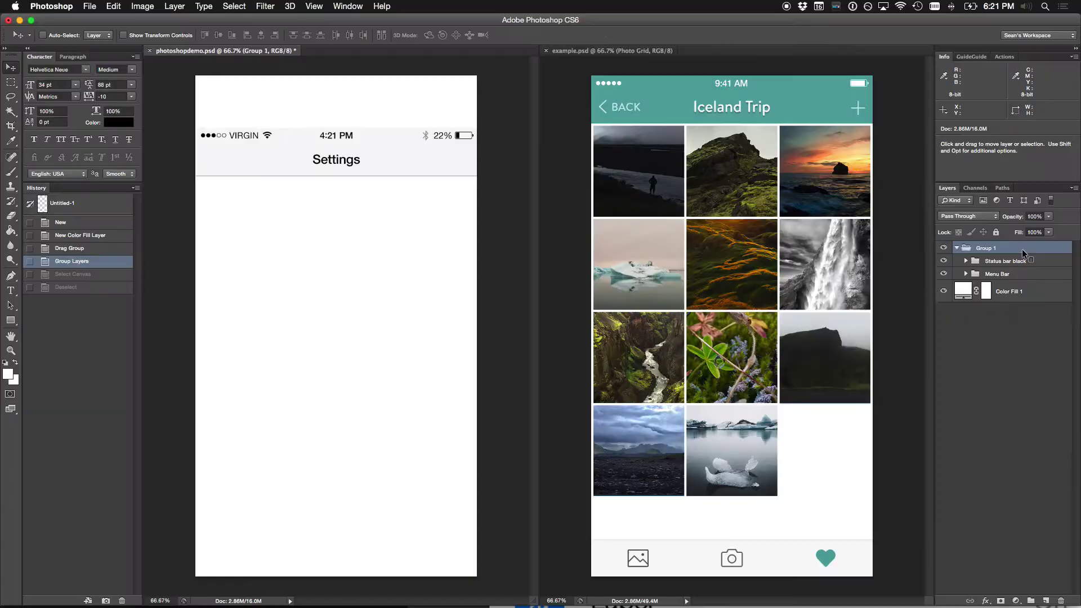
key(super+shift+g)
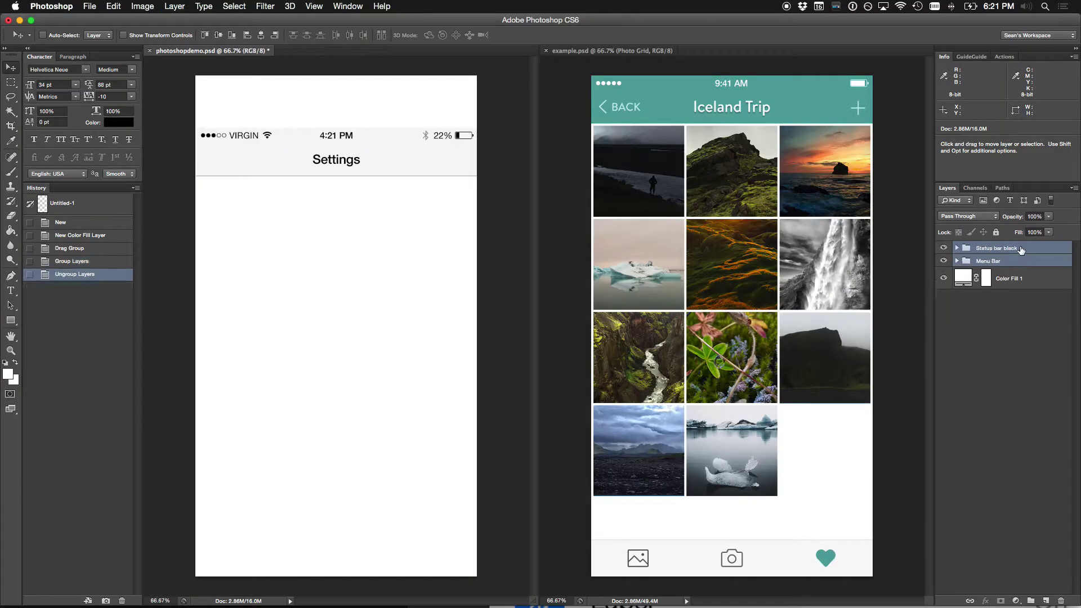
Step: Group Status bar black and Menu Bar together, and align the group to the canvas's horizontal center and top edge
key(super+g)
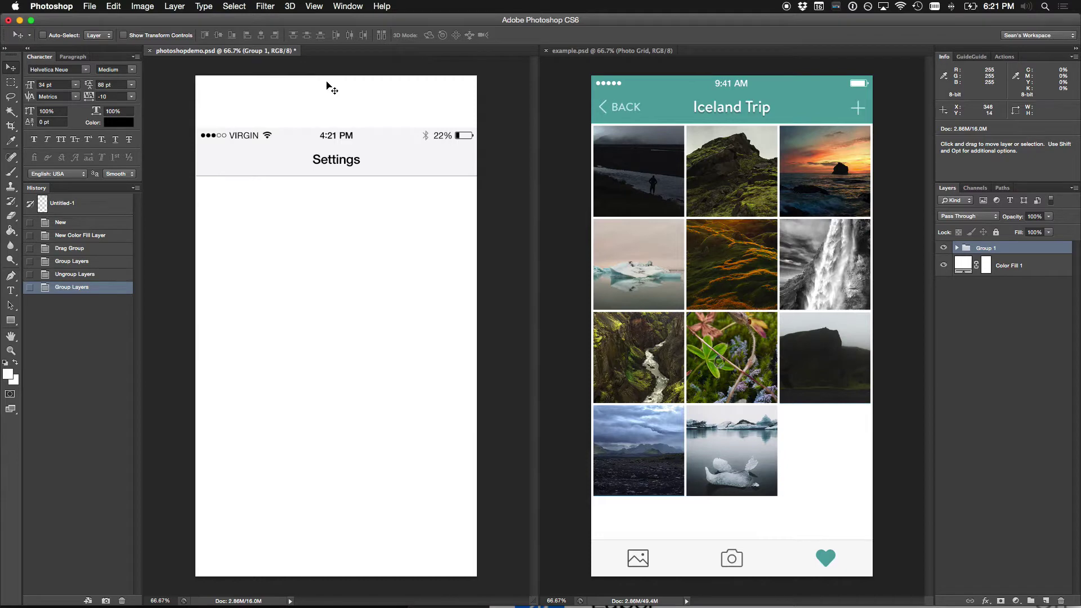
key(super+a)
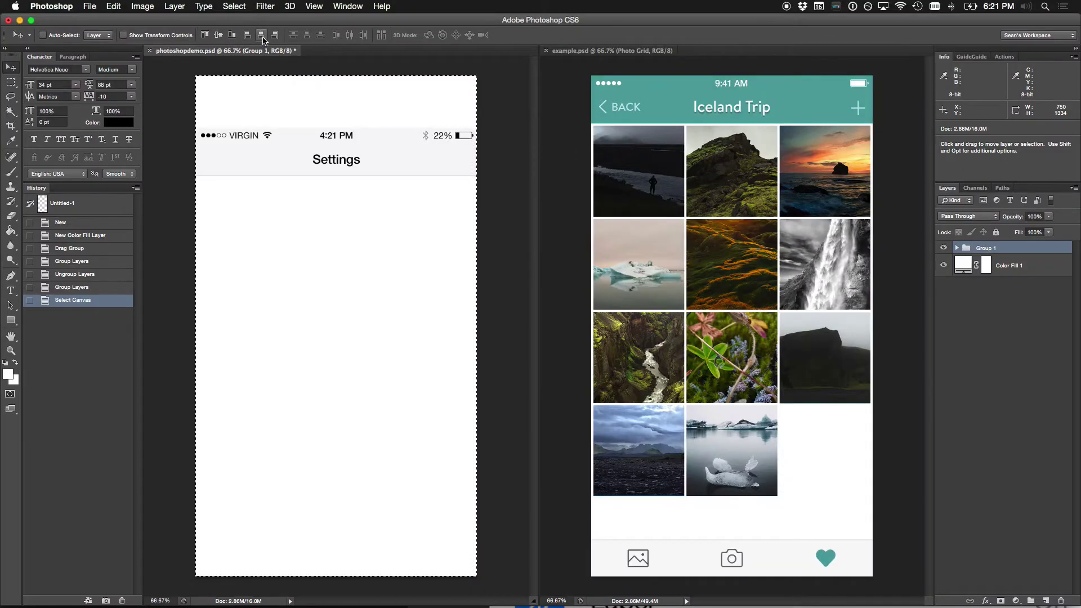
click(423, 69)
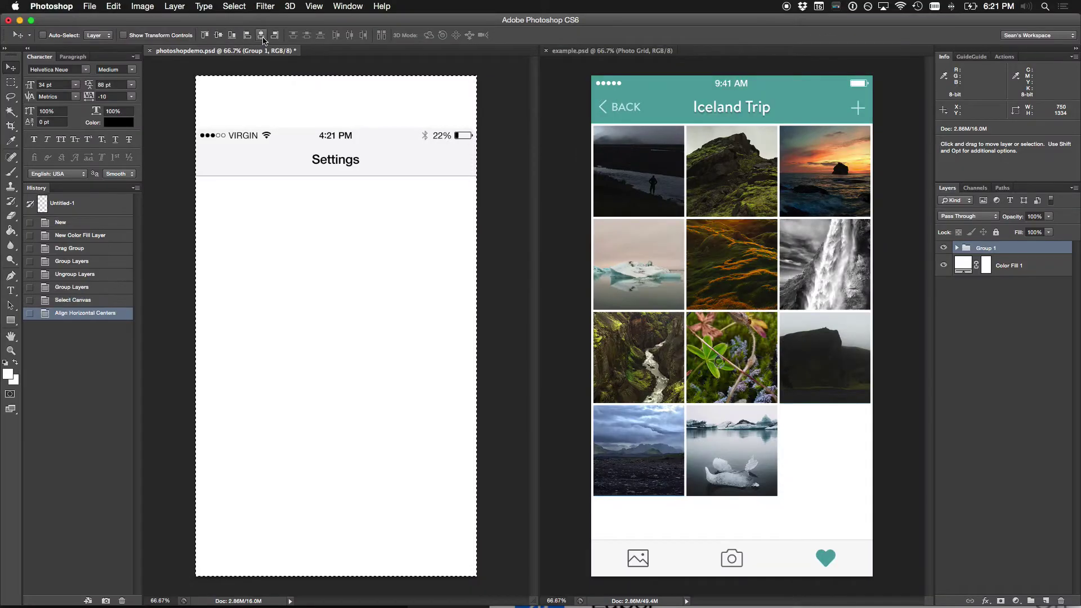
click(204, 35)
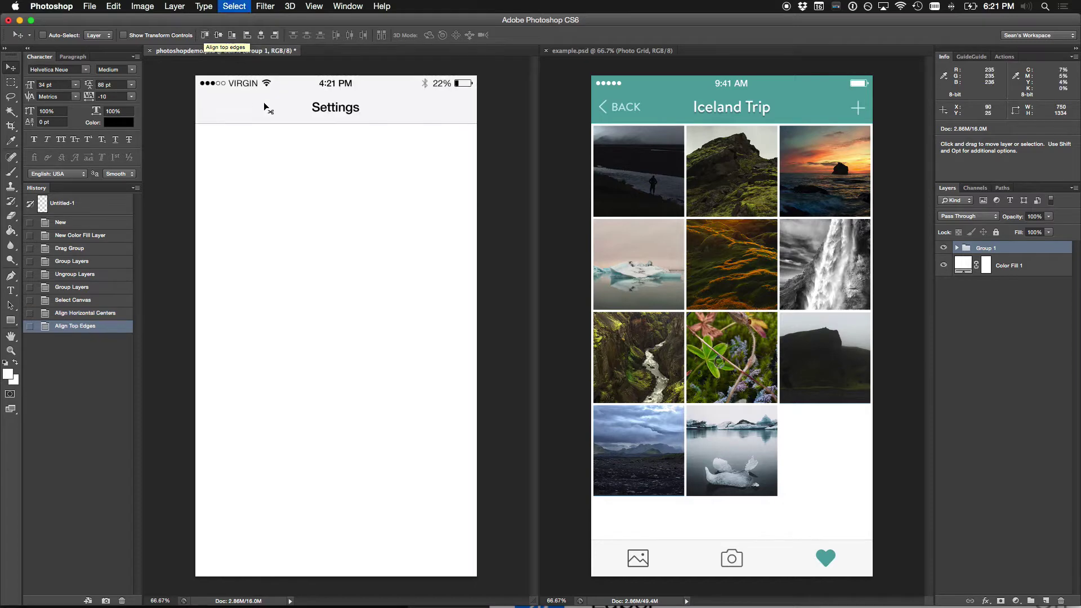
key(super+d)
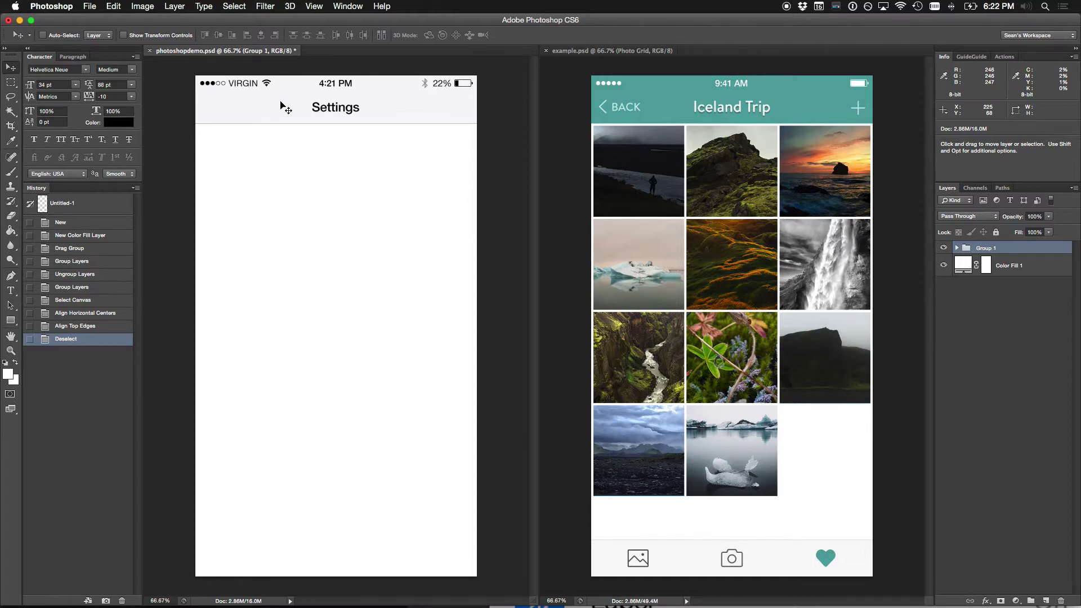
Step: Examine the signal dots, carrier text and Wi-Fi icon of the status bar up close
key(z)
drag(282, 146, 197, 112)
key(v)
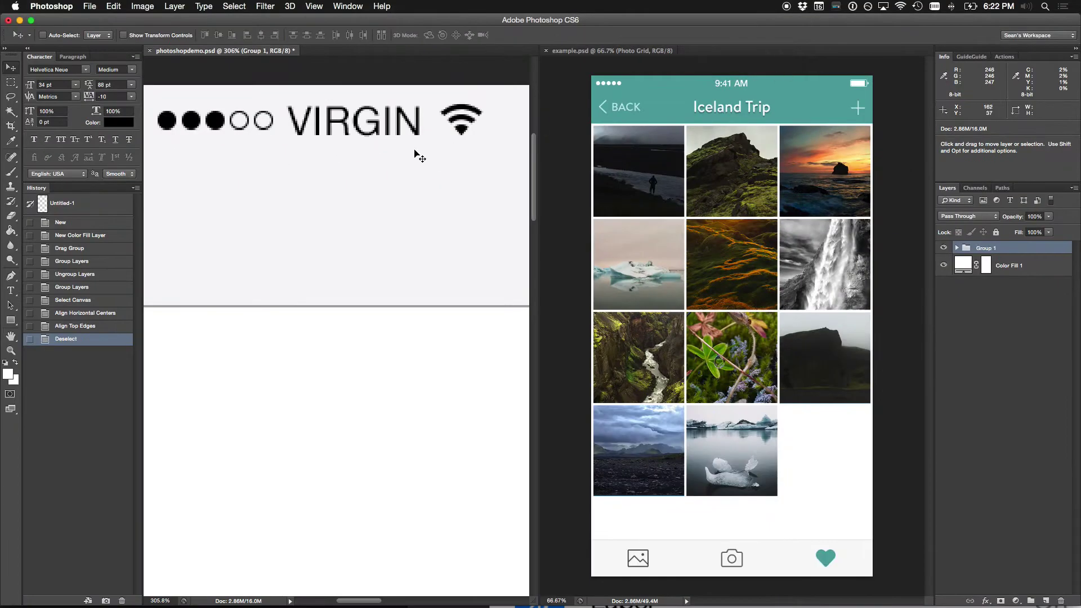
key(space)
drag(394, 132, 436, 157)
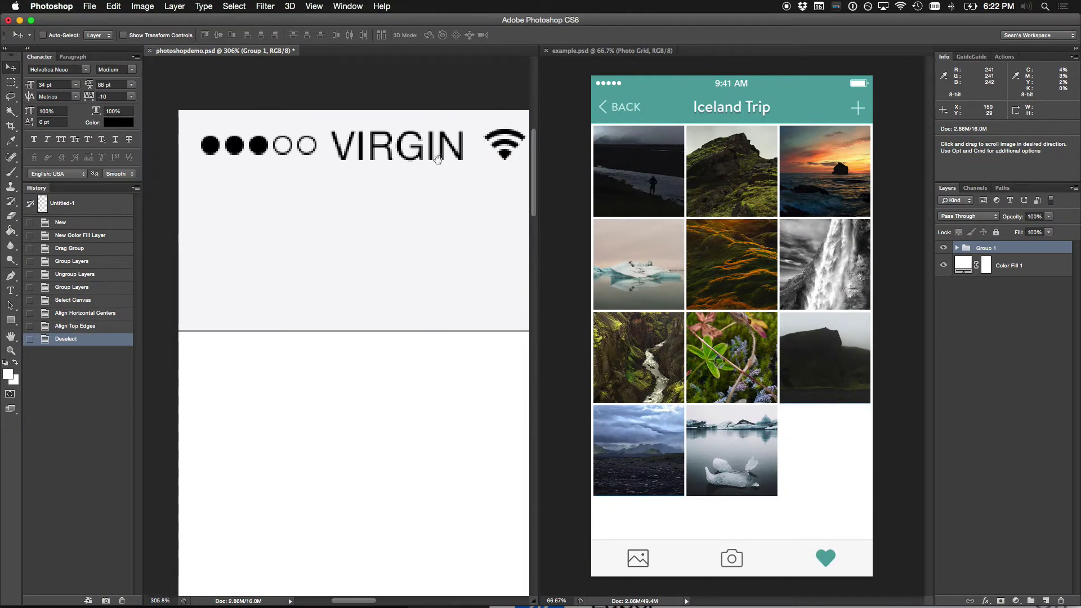
key(super+1)
key(space)
drag(434, 160, 362, 114)
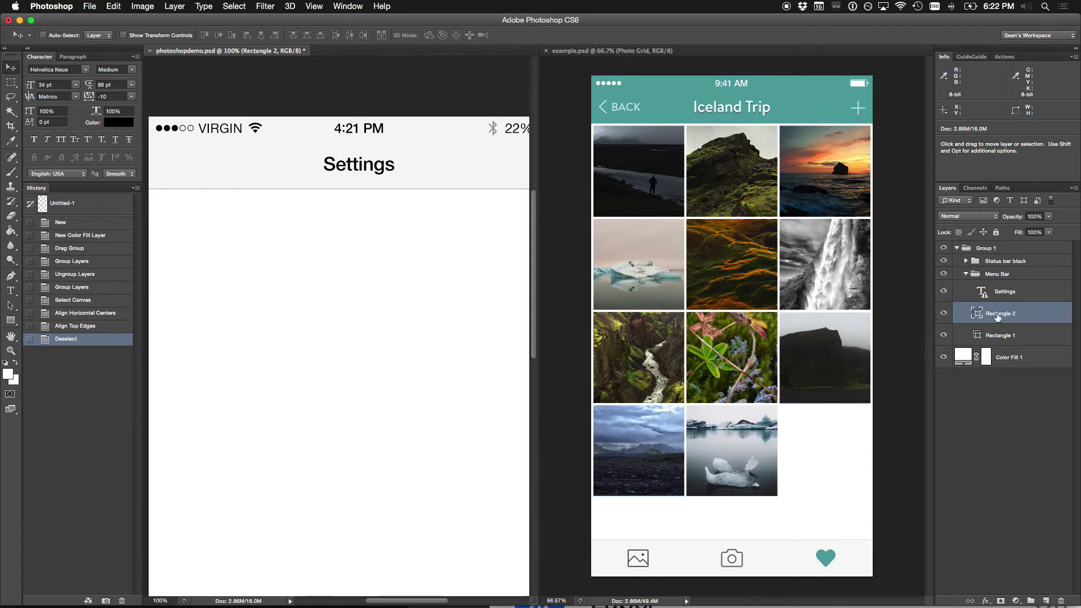
Step: Toggle the visibility of the thin line in the Menu Bar group to identify it, and delete its Rectangle 2 layer
click(944, 314)
click(944, 314)
click(944, 314)
click(943, 314)
click(944, 315)
click(943, 314)
click(943, 314)
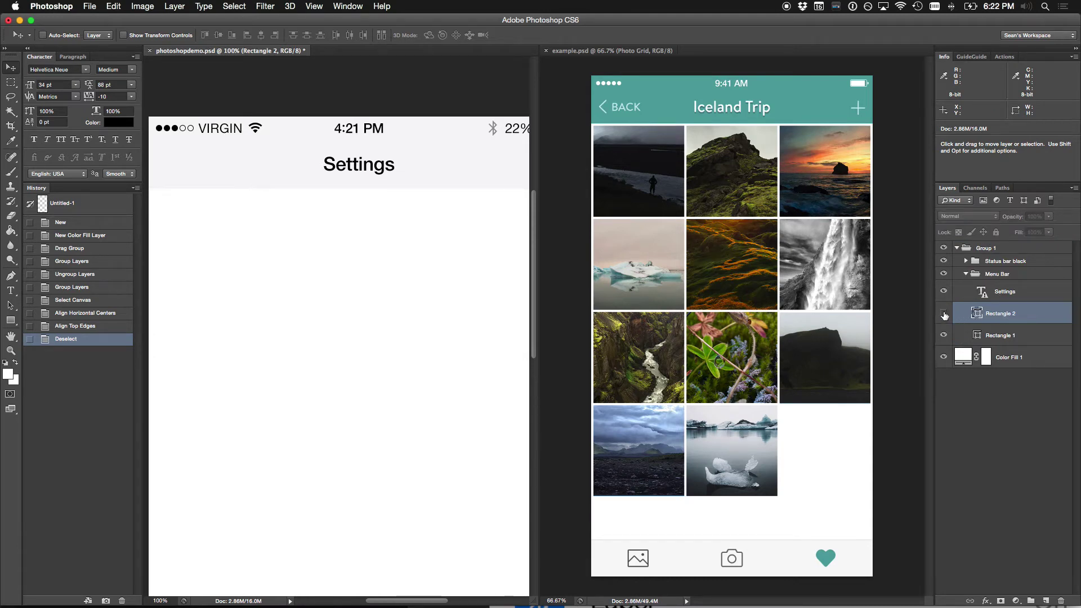
key(Delete)
Step: Delete the VIRGIN carrier text and the Wi-Fi icon from the status bar, and collapse the Signal & Carrier group
drag(314, 164, 367, 155)
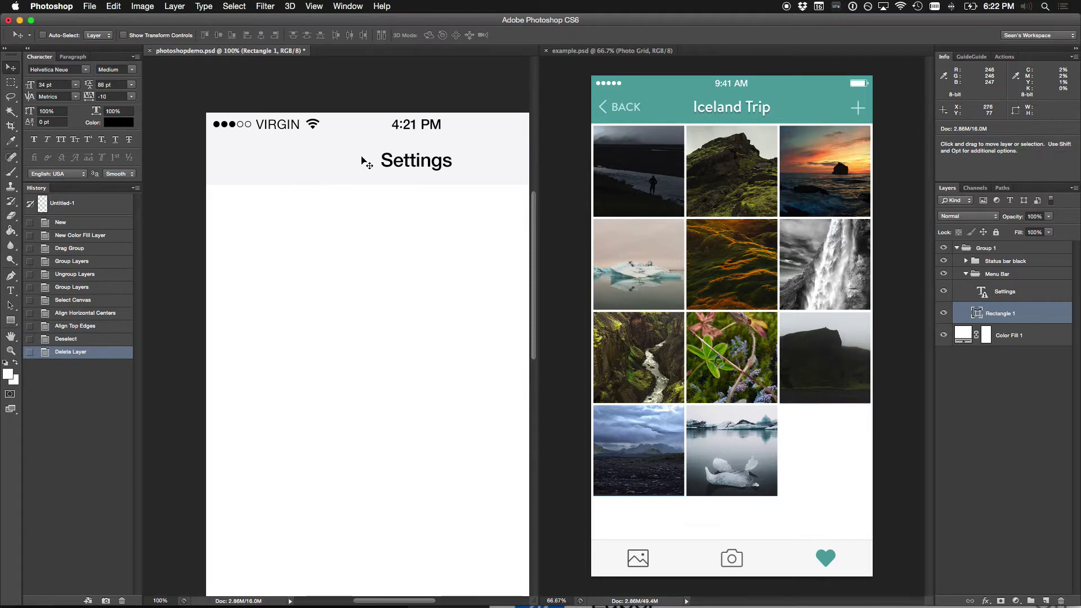
drag(467, 130, 472, 141)
key(t)
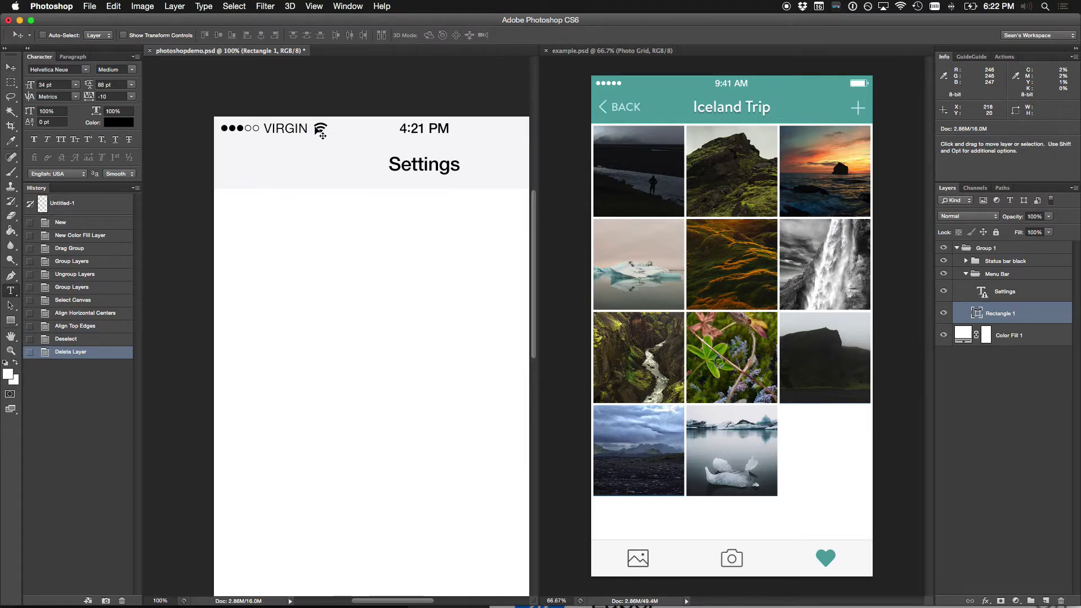
click(292, 128)
key(Delete)
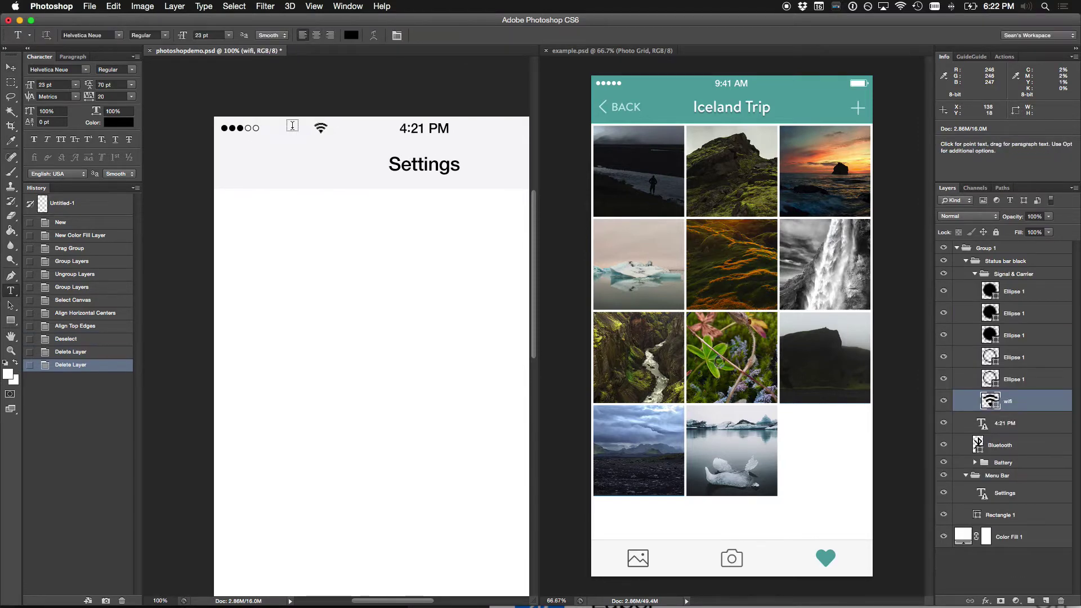
key(v)
key(Delete)
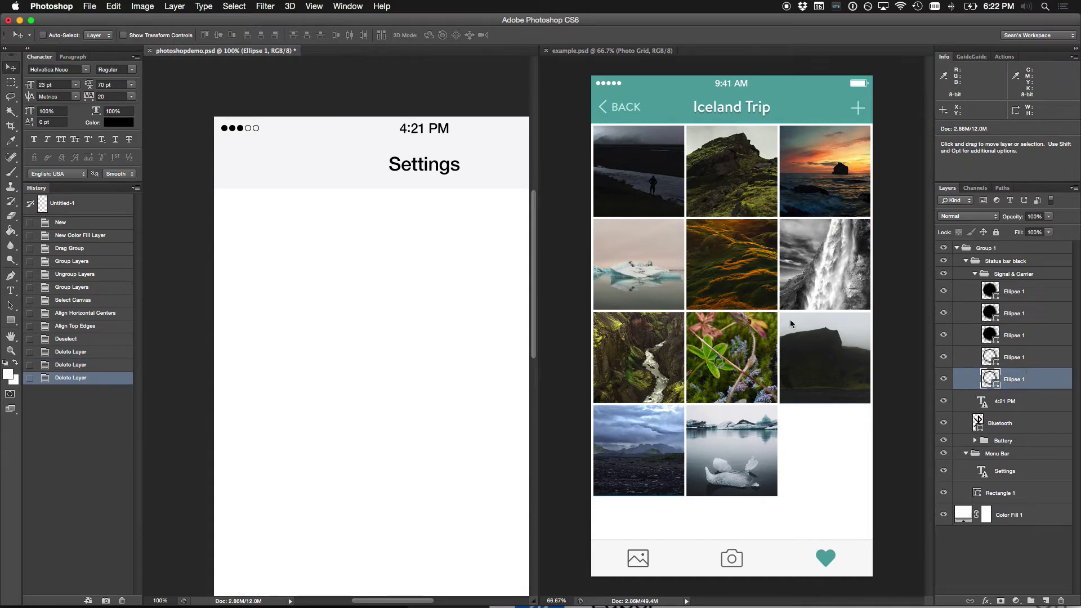
click(971, 277)
Step: Delete the 22% battery text and the Bluetooth icon from the status bar, and collapse the Status bar black group
scroll(321, 174, right, 5)
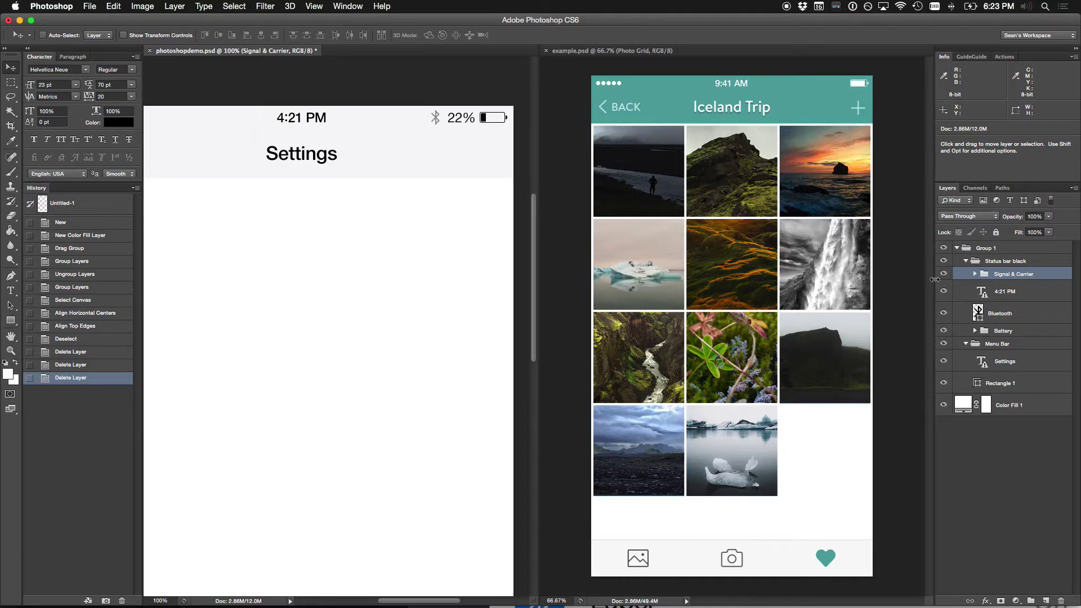
click(966, 262)
click(454, 115)
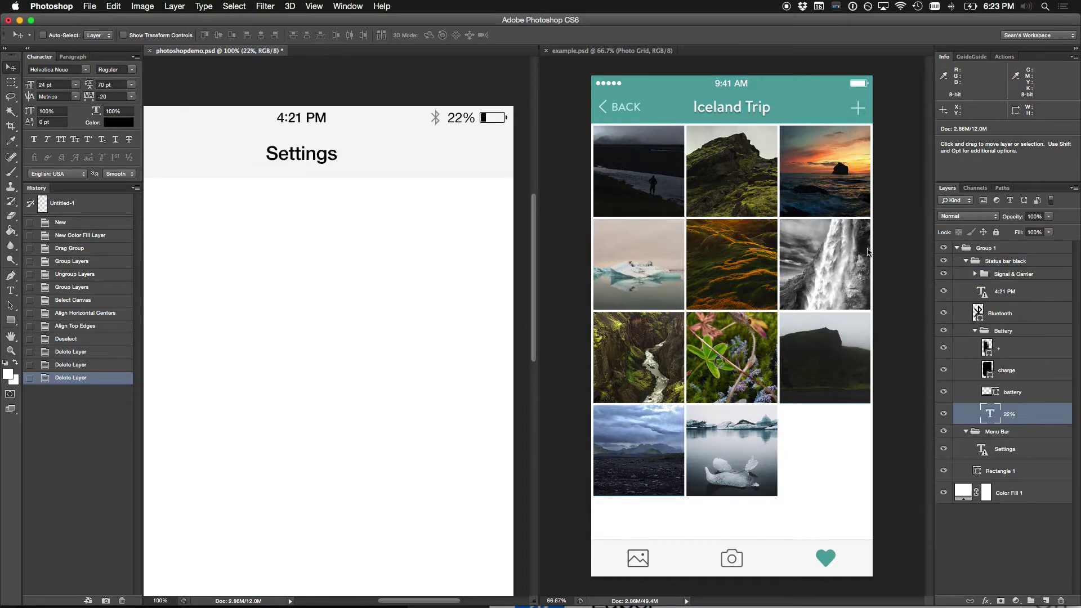
key(Delete)
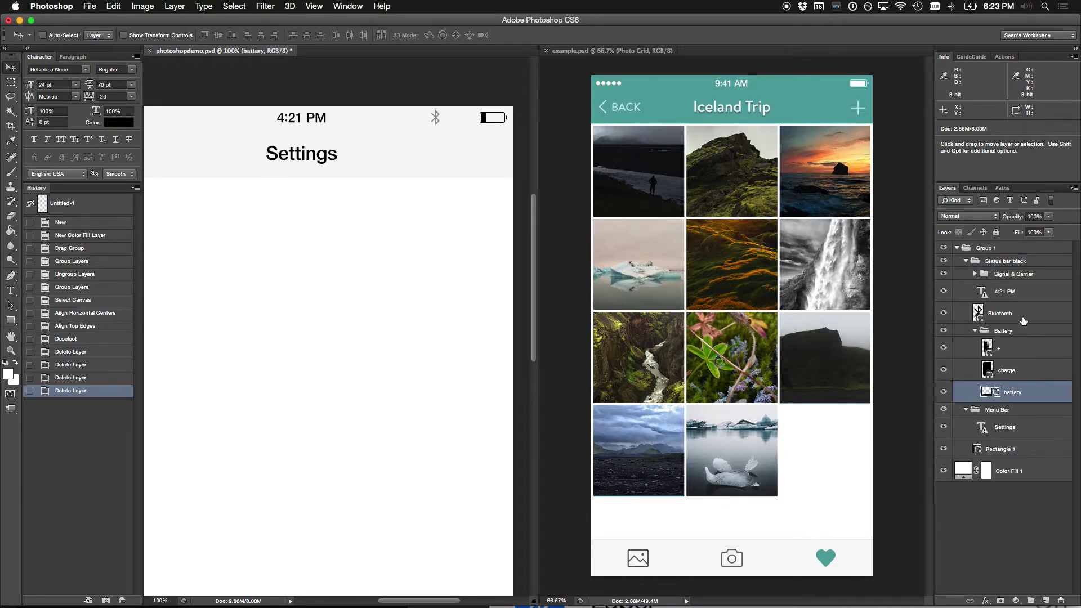
click(1022, 316)
key(Delete)
click(966, 262)
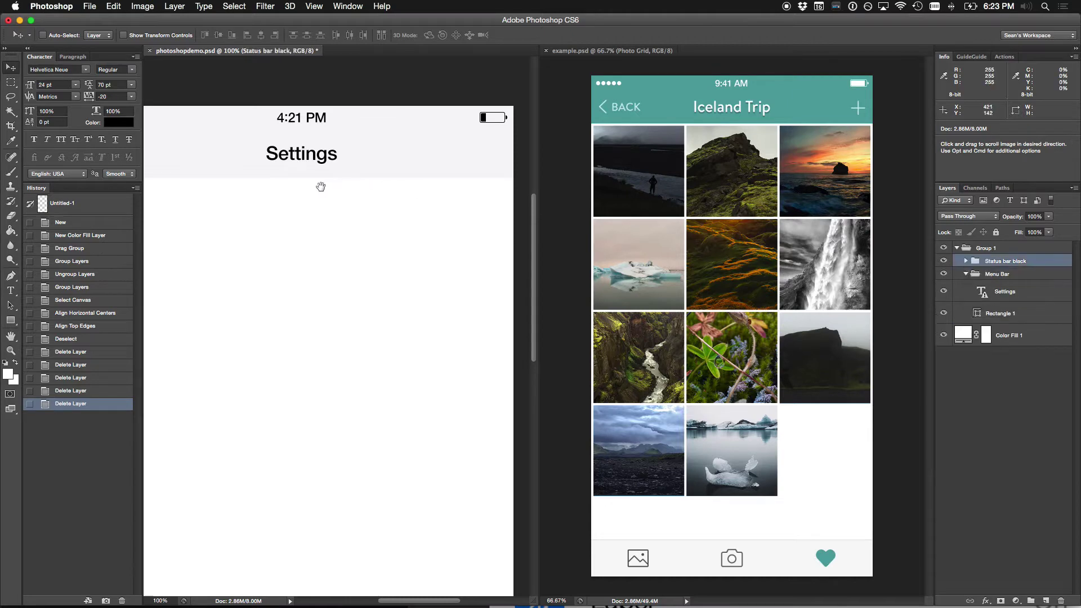
scroll(381, 191, left, 2)
key(super+minus)
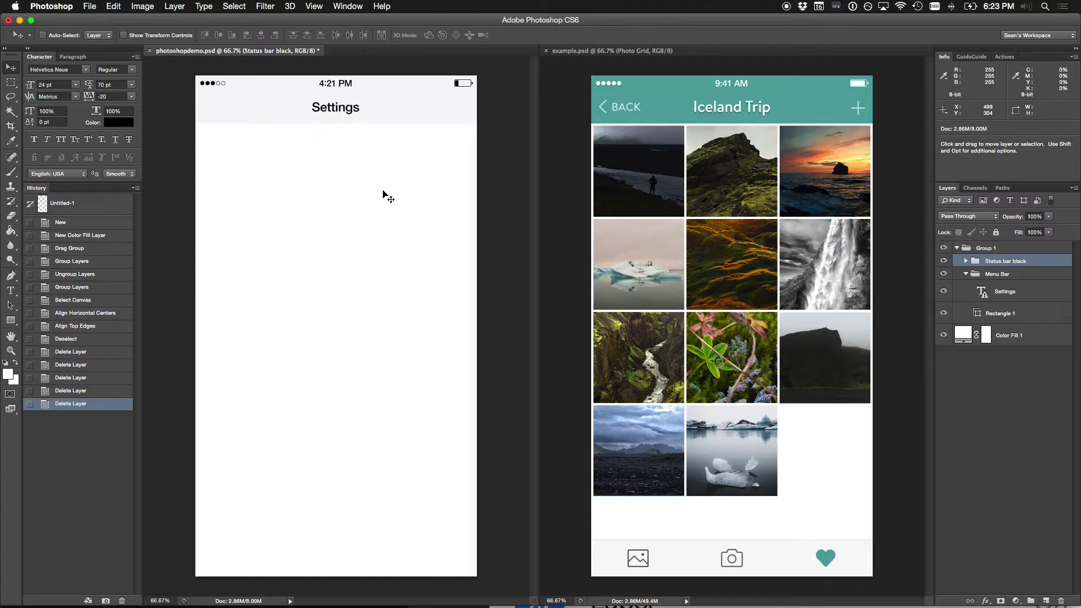
Step: Extend the battery icon's charge shape by nudging its right-hand anchor points until it fills the battery outline
key(z)
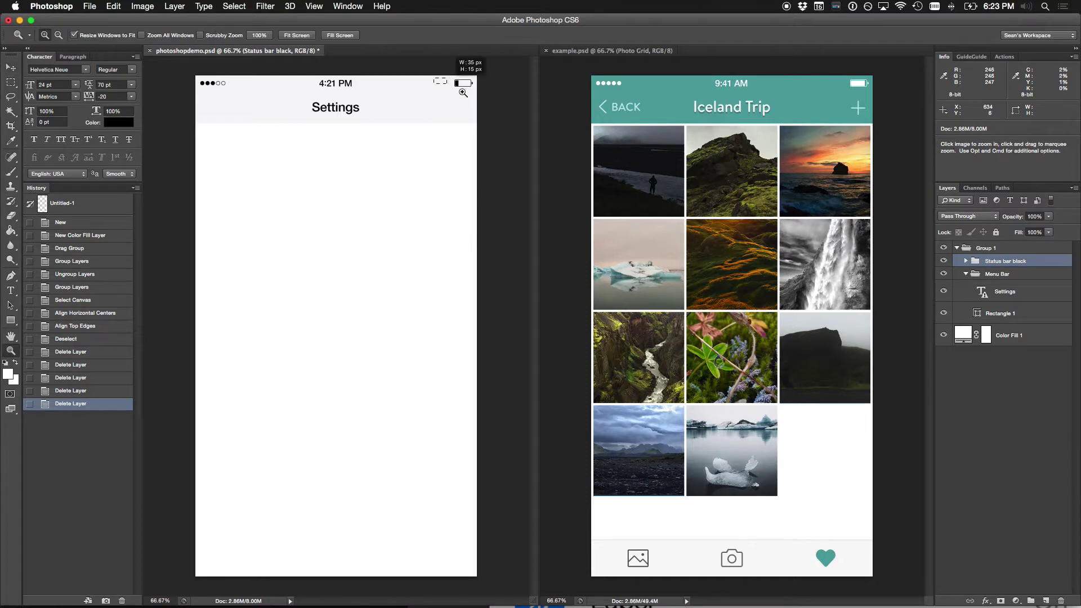
drag(434, 109, 475, 85)
key(a)
click(355, 185)
drag(355, 185, 387, 149)
key(super+z)
key(shift+a)
key(shift+Right)
key(shift+Right)
key(shift+Right)
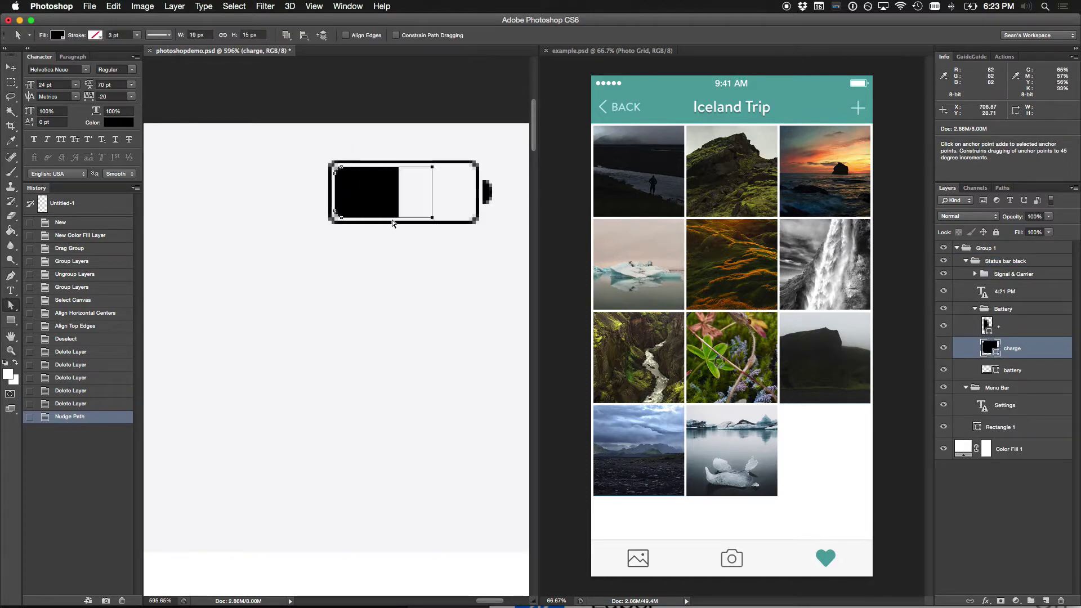
key(super+1)
key(v)
drag(302, 316, 336, 219)
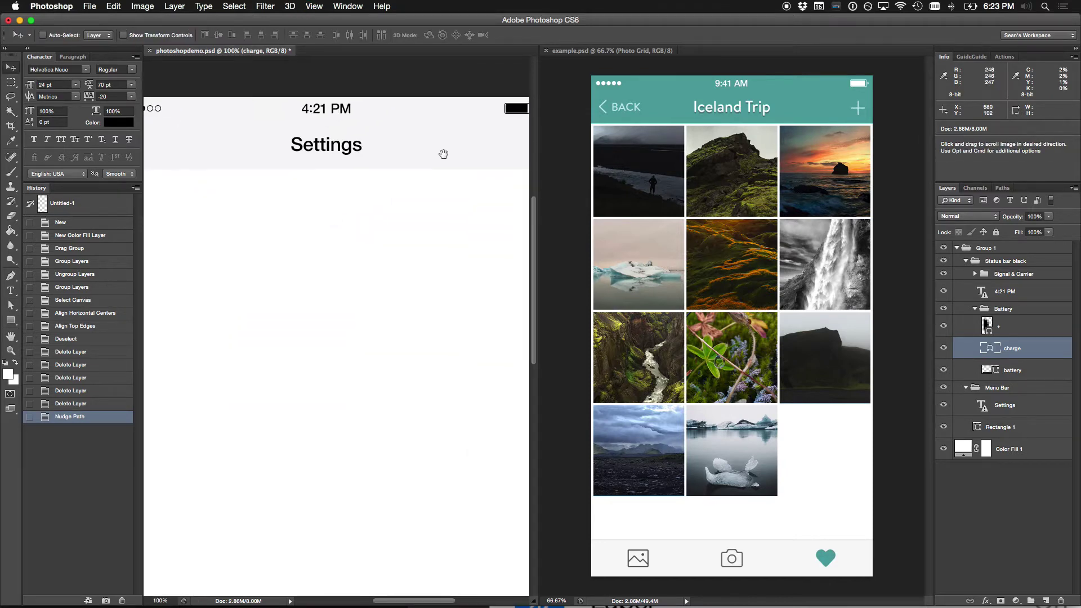
key(super+minus)
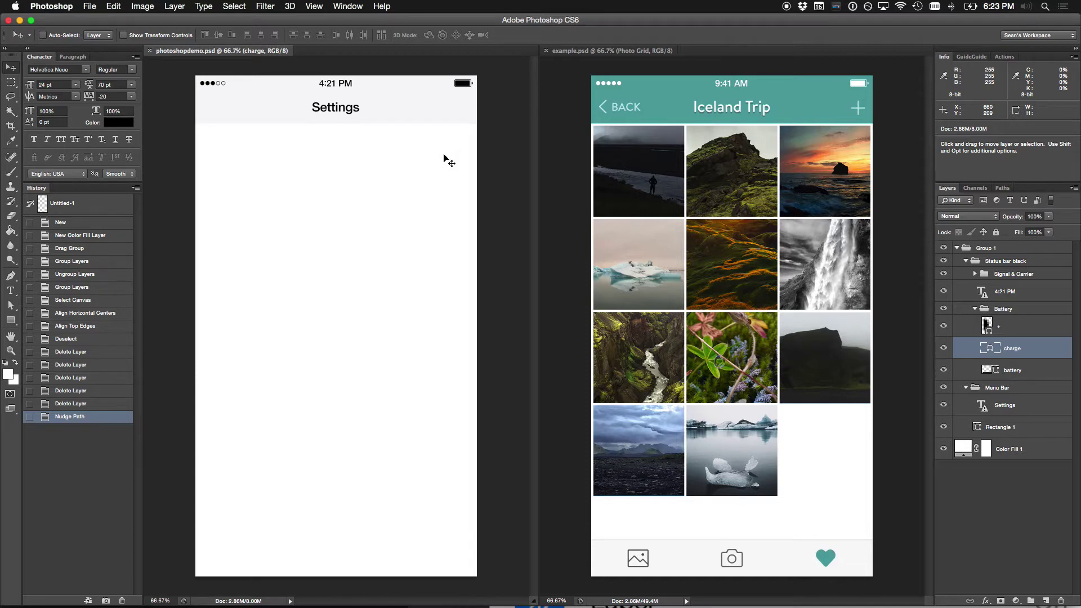
Step: Change the status bar time to 9:41 PM and collapse the Status bar black group
key(t)
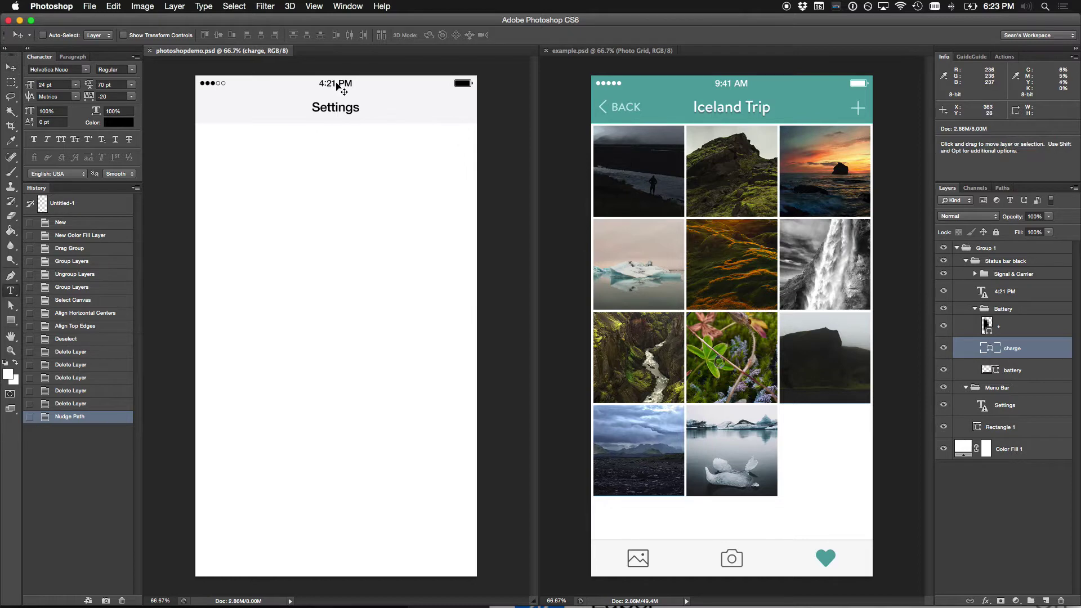
drag(335, 82, 305, 81)
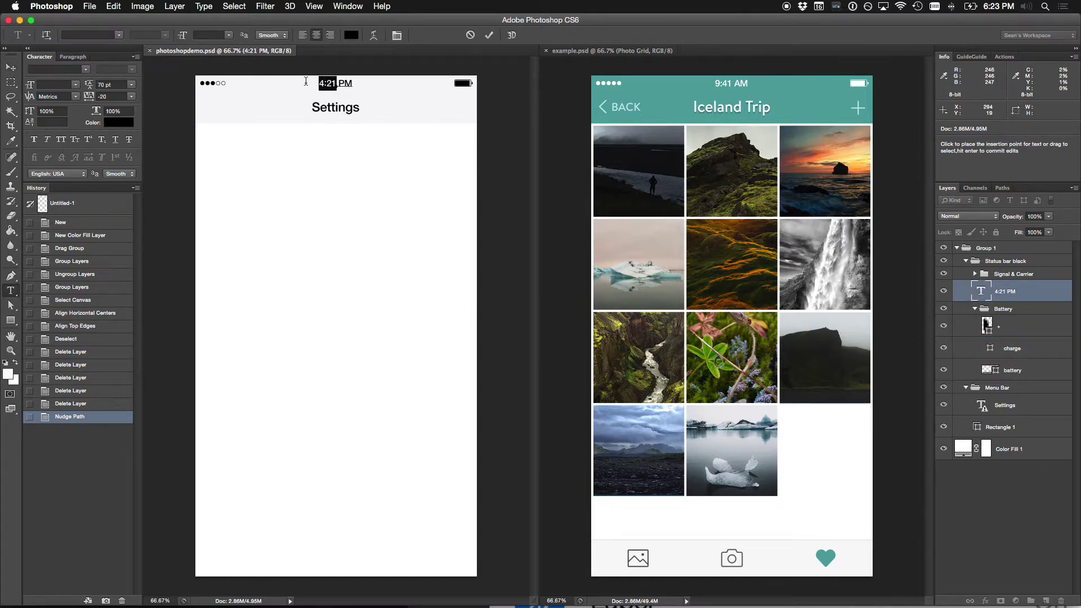
text(9:41)
key(super+Return)
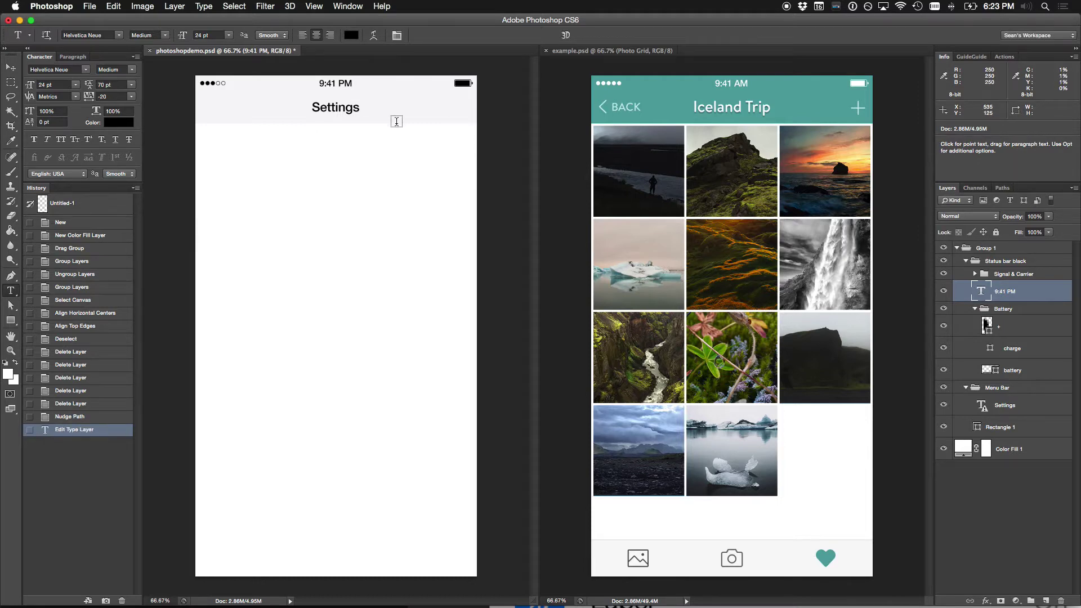
key(v)
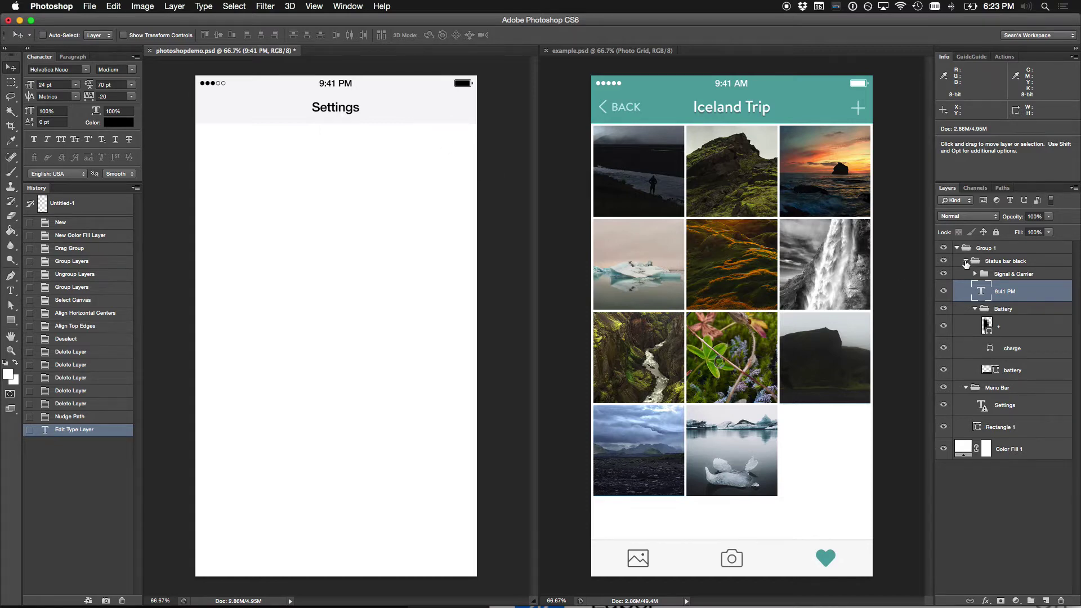
click(966, 262)
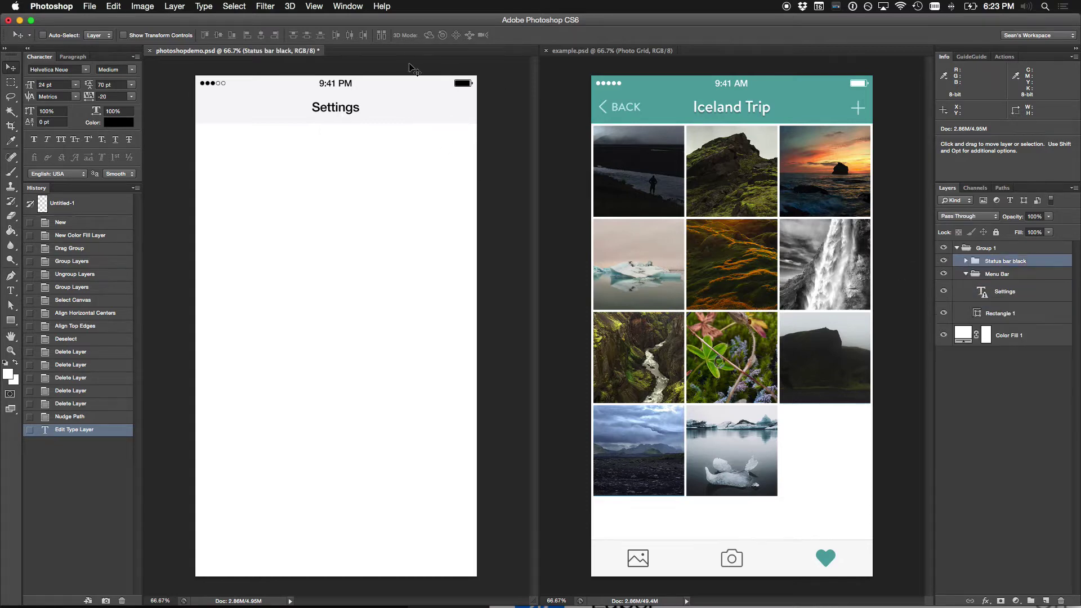
Step: Set the foreground color to dark teal green and draw a rectangle shape on the white area below the Settings header
super+click(423, 107)
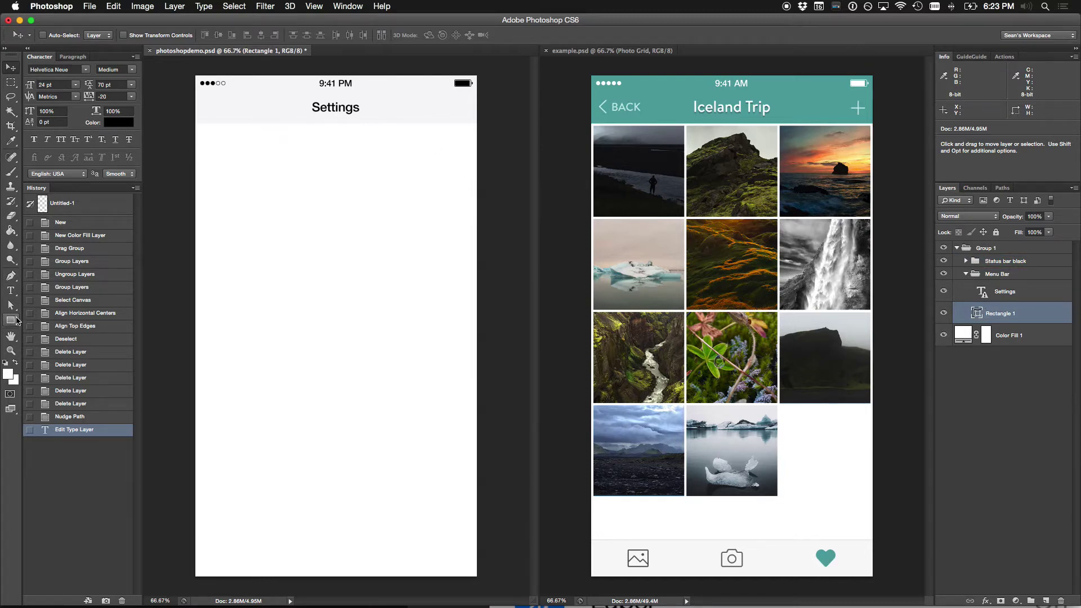
click(12, 320)
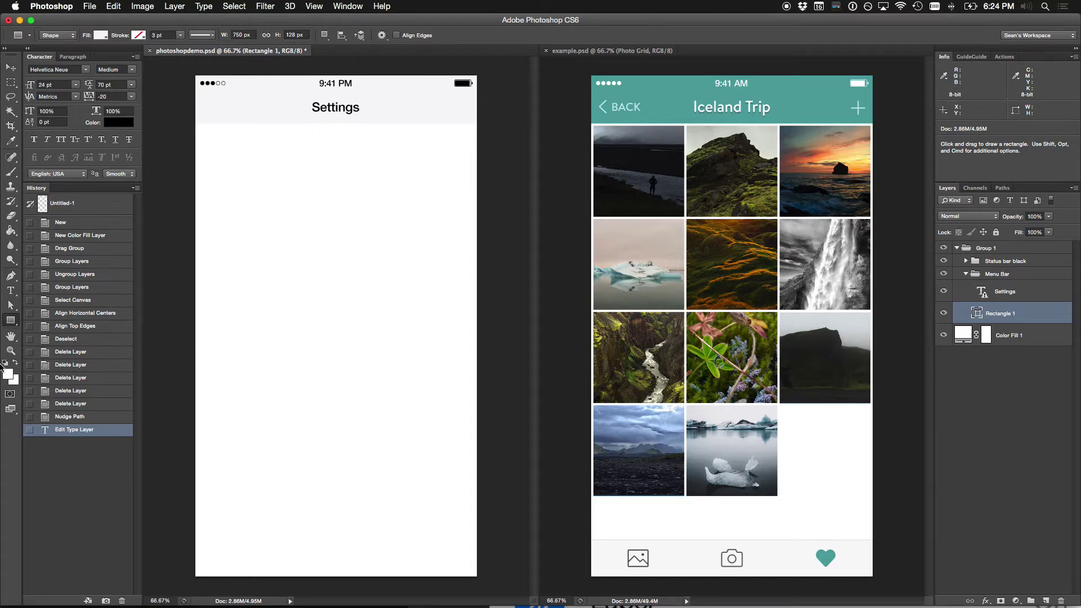
click(8, 374)
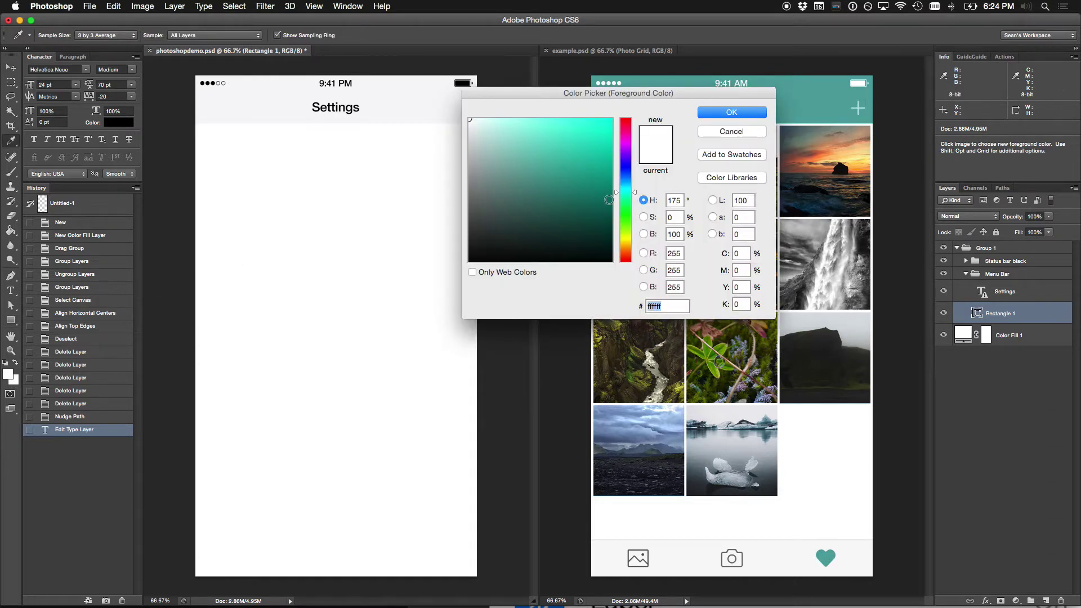
click(591, 226)
key(Return)
drag(255, 181, 454, 281)
key(v)
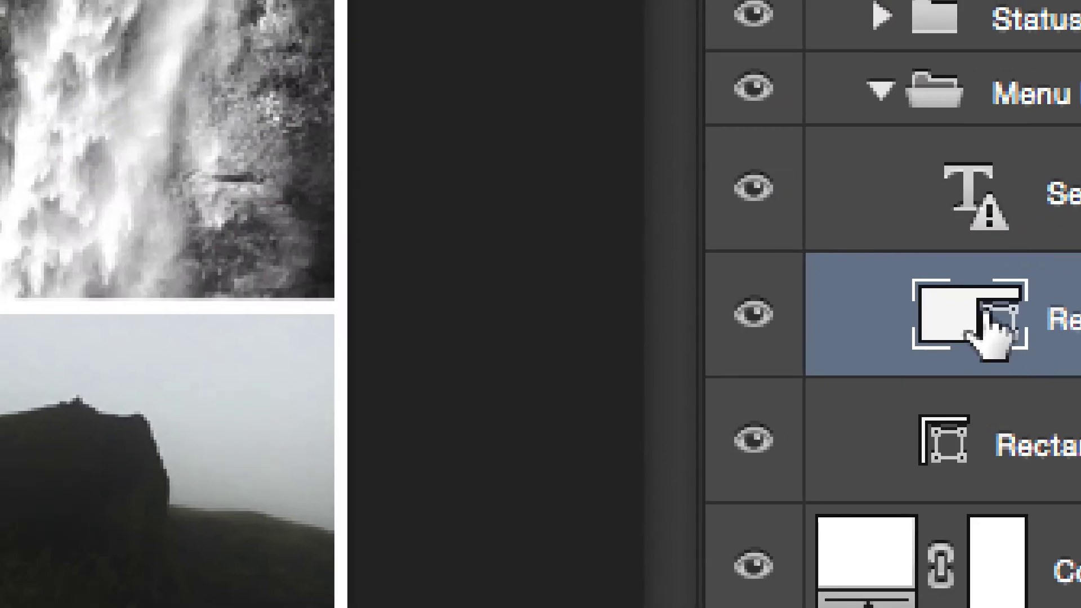
Step: Set the new rectangle shape's fill color to dark blue 282867
double_click(985, 315)
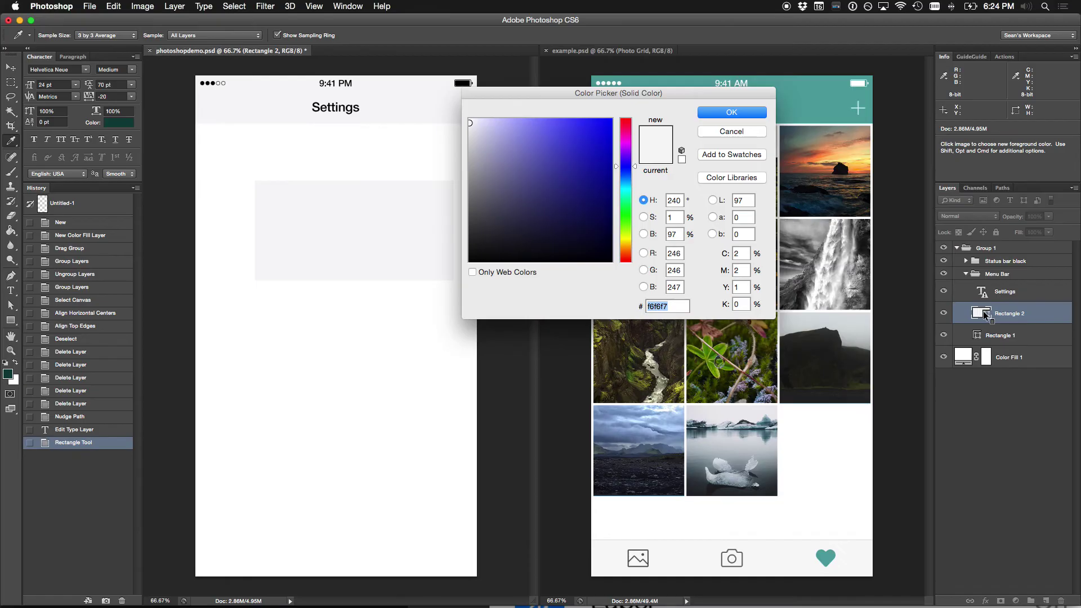
click(557, 205)
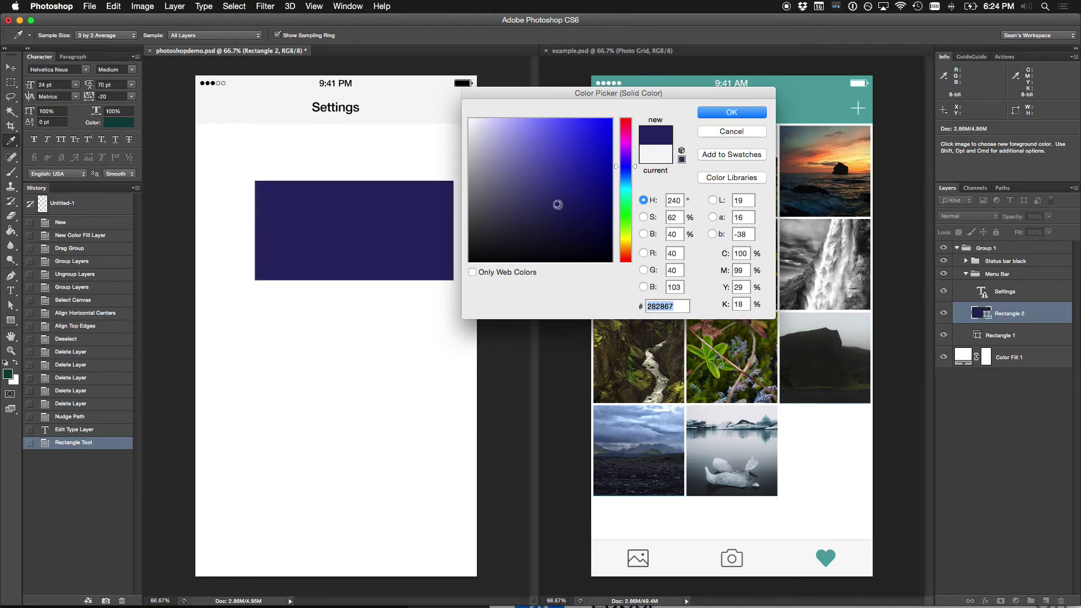
key(Return)
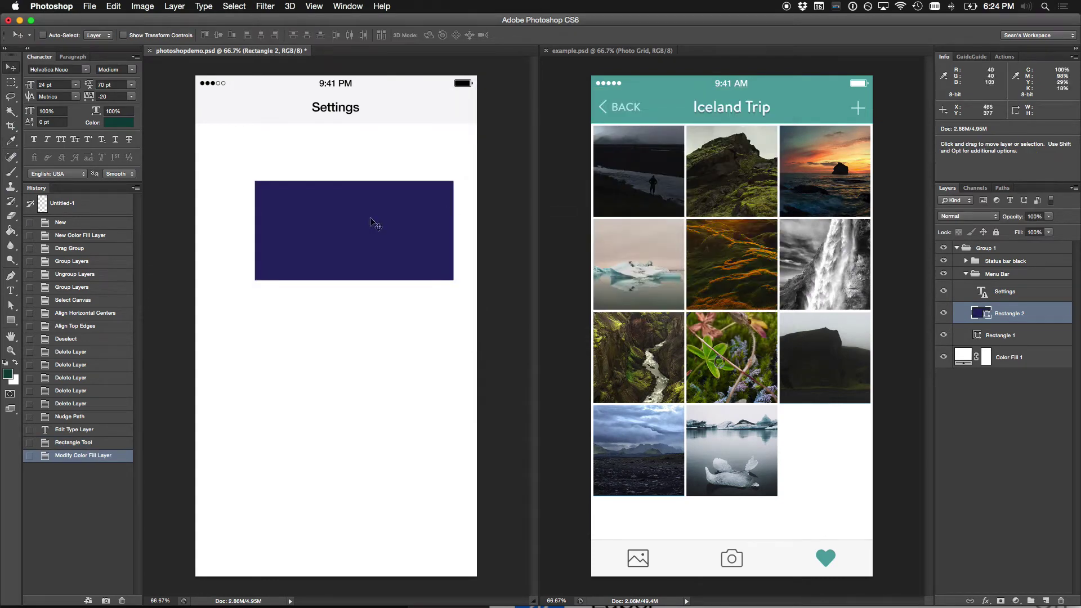
Step: Move the dark blue rectangle slightly up and align it to the canvas's horizontal center
drag(405, 230, 392, 208)
key(ctrl+a)
click(262, 37)
key(ctrl+d)
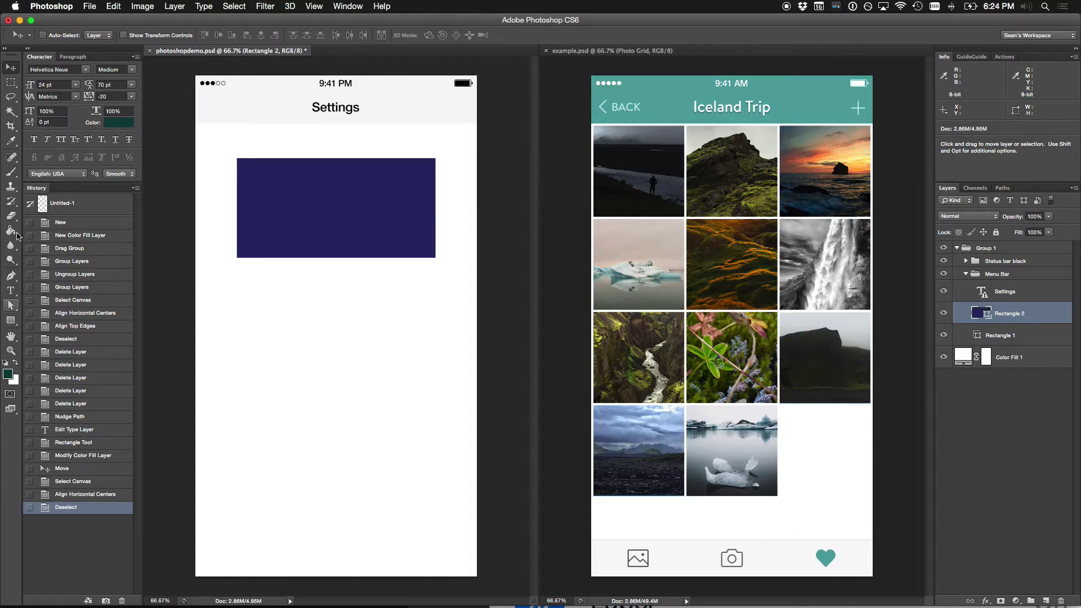
Step: Marquee-select an area of about 614 by 338 px below the blue rectangle and fill it with the foreground color on a new layer
click(11, 82)
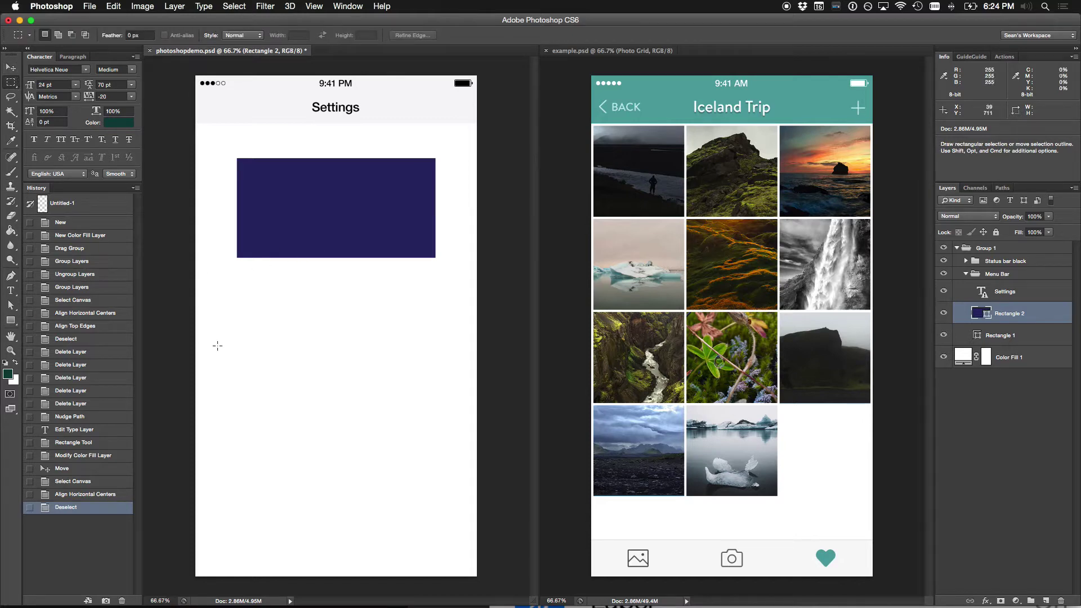
drag(210, 297, 440, 423)
key(g)
click(352, 357)
key(Escape)
key(Return)
key(alt+shift+super+n)
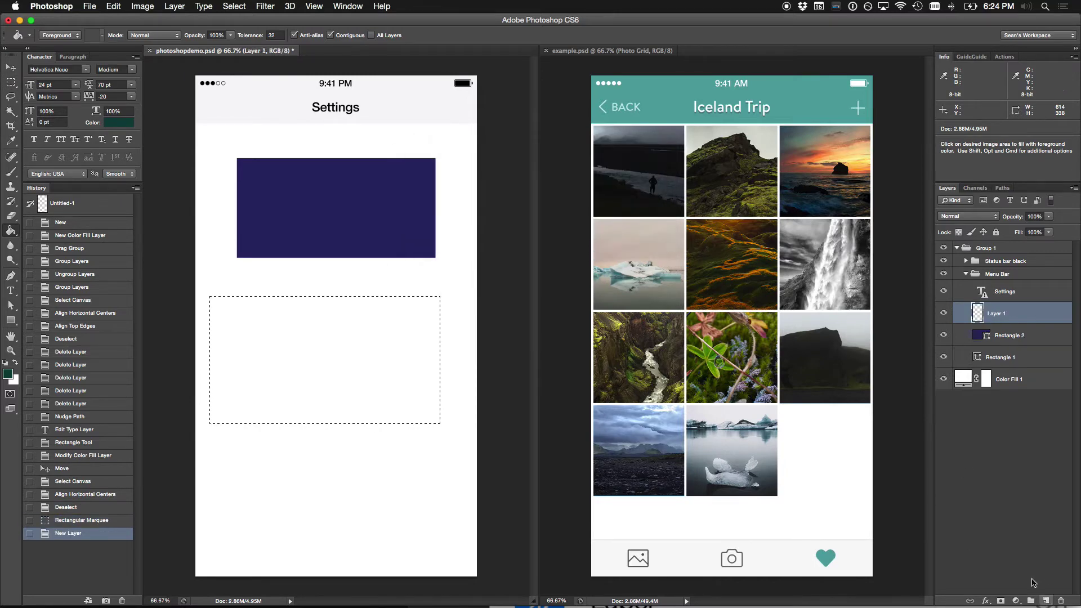
click(292, 367)
key(ctrl+d)
key(v)
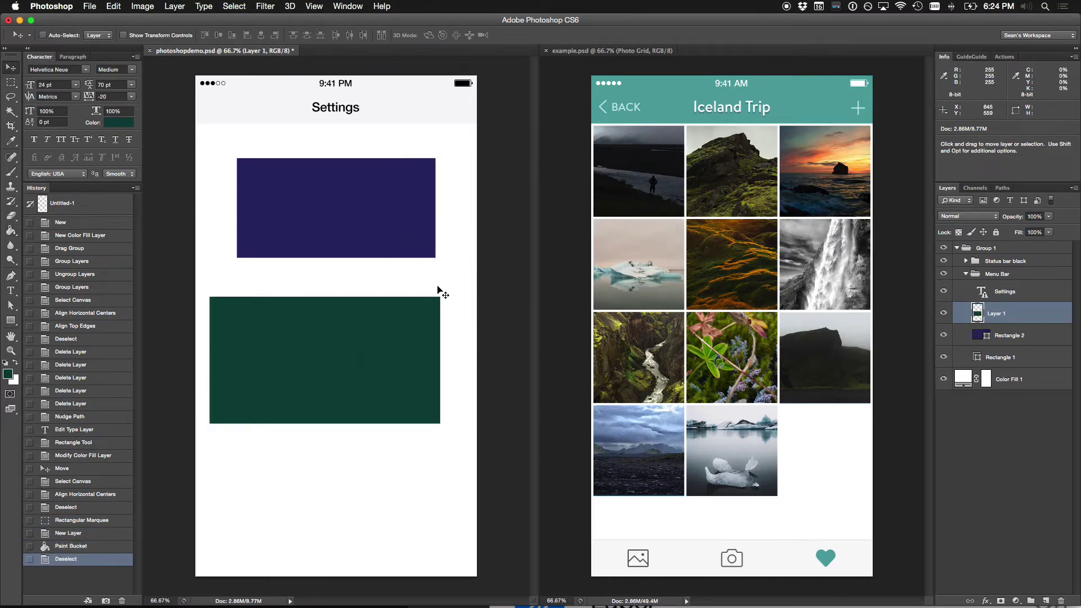
Step: Scale the dark green rectangle up around its center until it covers the canvas's full width
key(super+t)
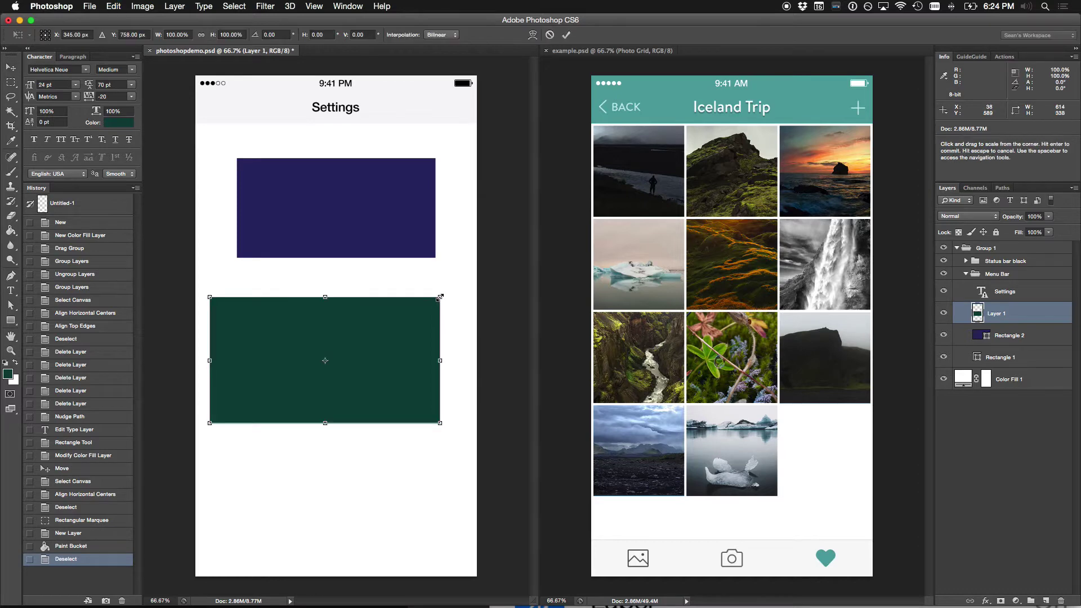
drag(439, 297, 506, 261)
key(Return)
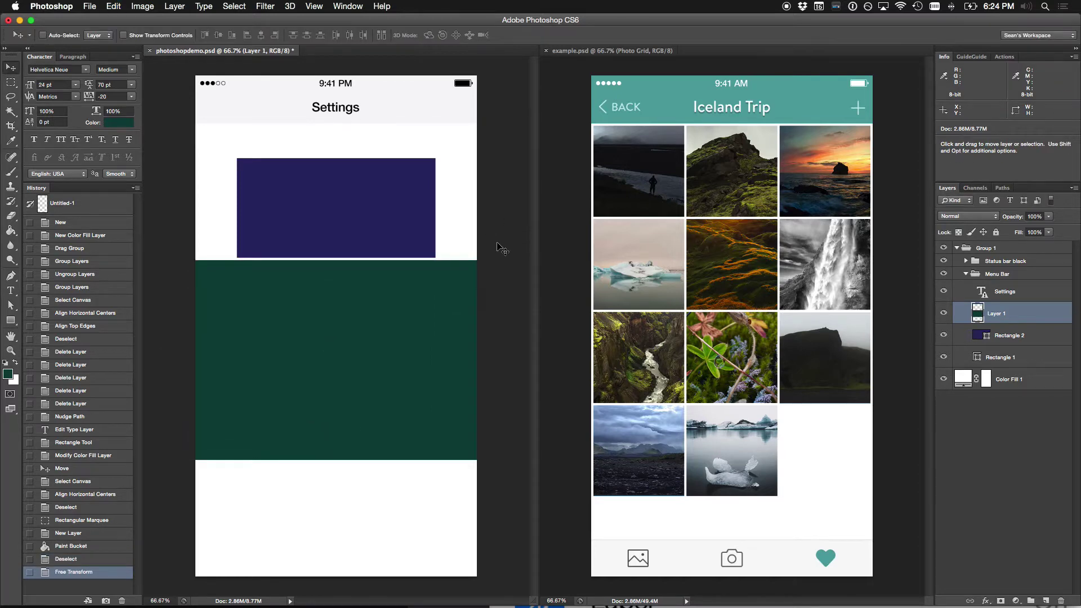
Step: Delete the dark green pixel layer and the dark blue rectangle shape from the Menu Bar group
key(super+equal)
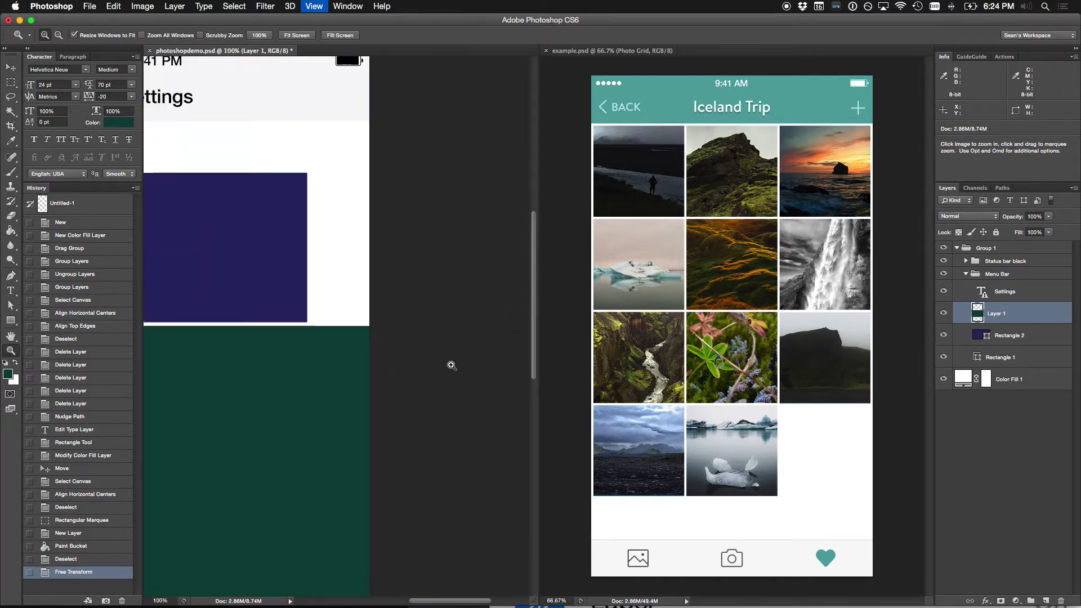
key(Delete)
key(super+minus)
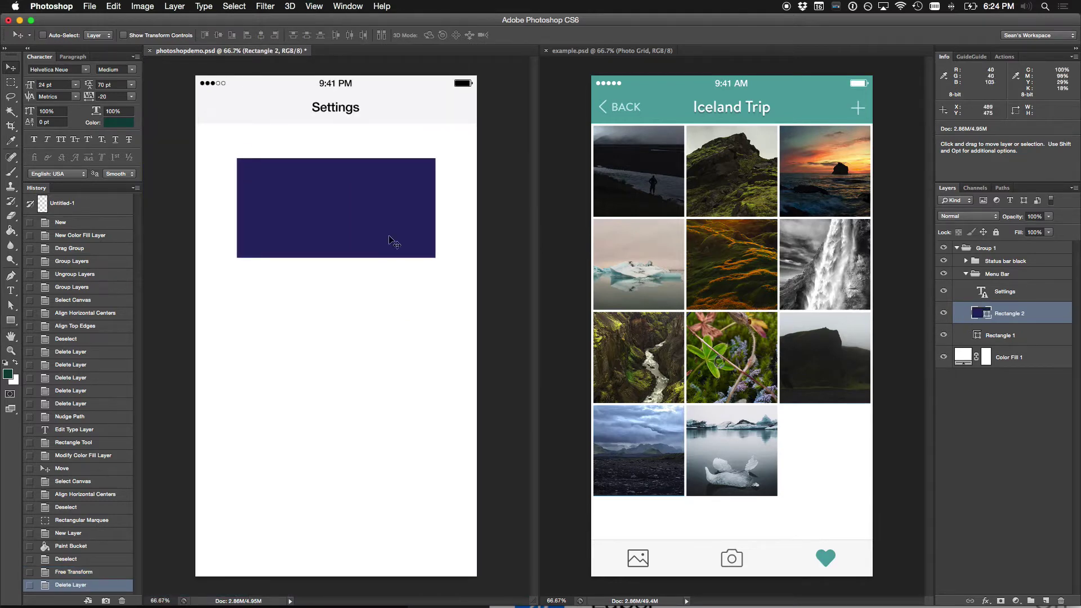
key(Delete)
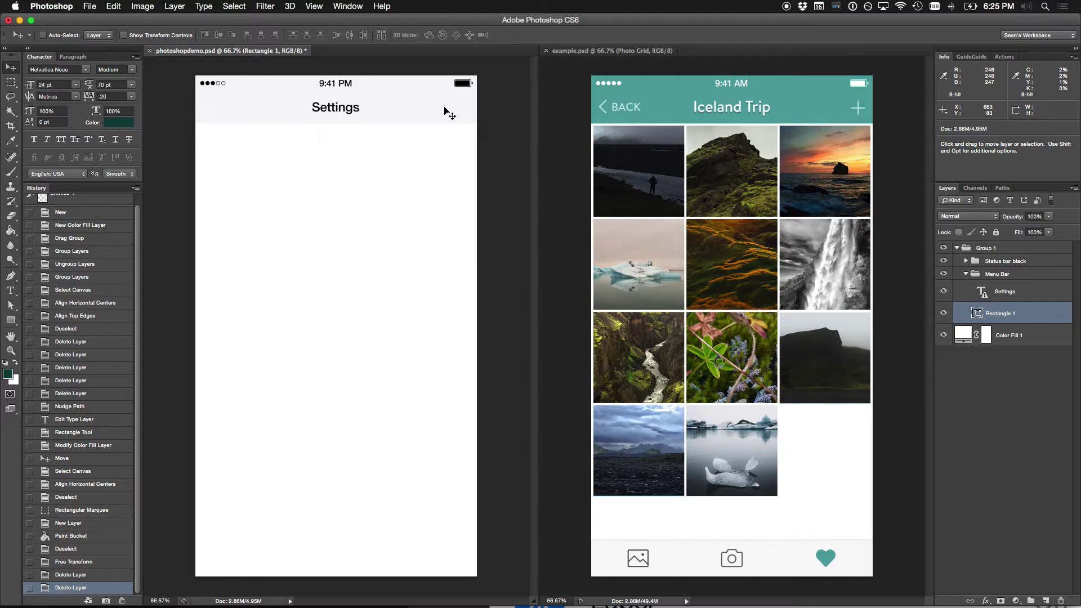
Step: Draw a trial rectangle shape freehand in the white area below the header bar and delete it
key(super+t)
key(Return)
key(u)
drag(240, 195, 467, 325)
key(BackSpace)
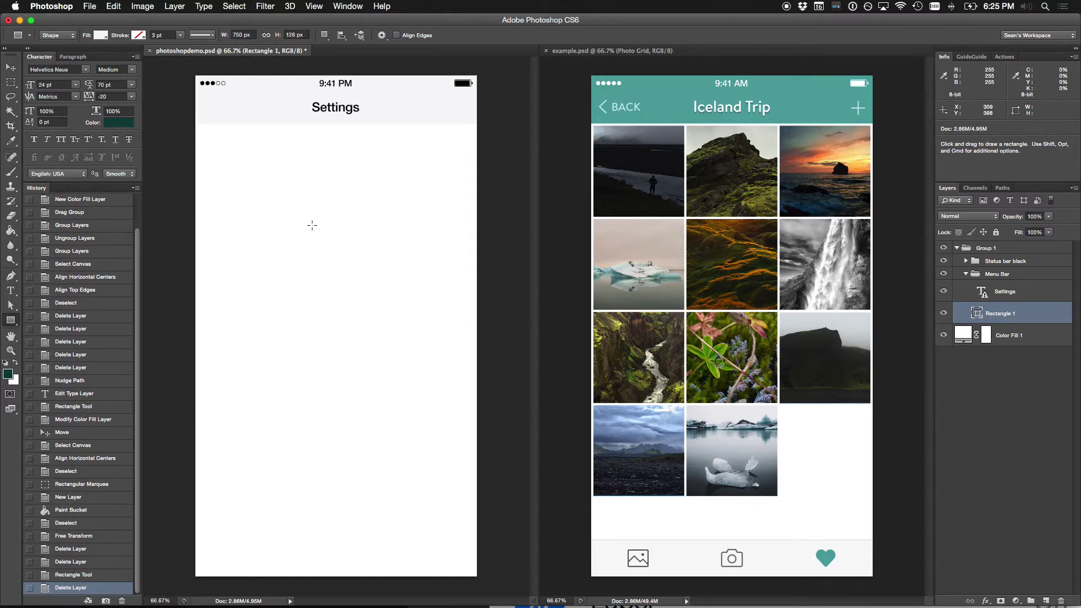
Step: Create a trial 750 by 128 px rectangle centered horizontally on the canvas and delete it
click(312, 225)
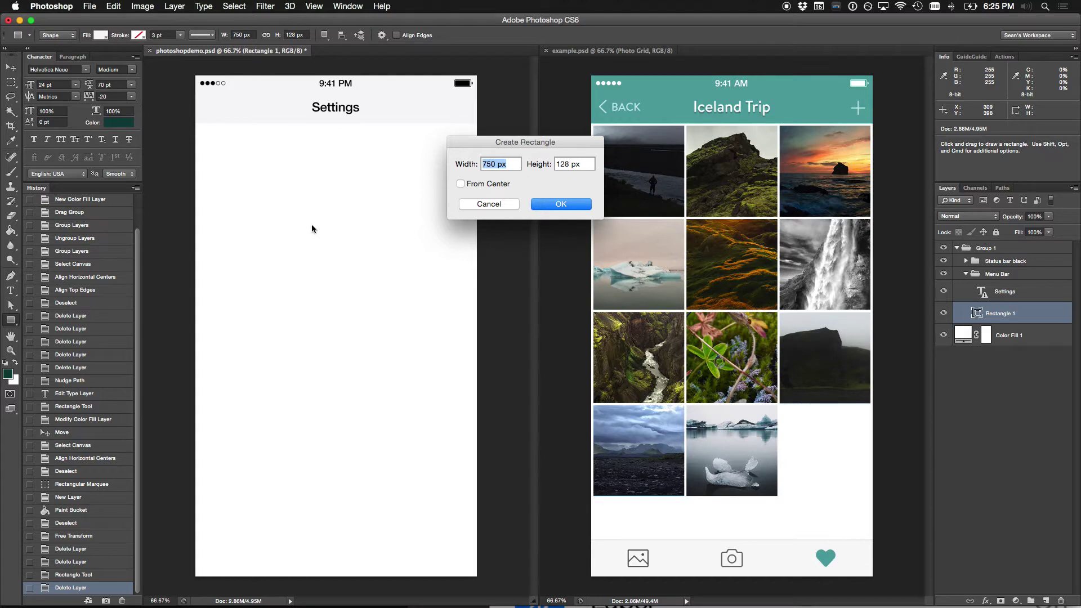
key(Return)
key(v)
key(ctrl+a)
click(261, 35)
key(ctrl+d)
key(BackSpace)
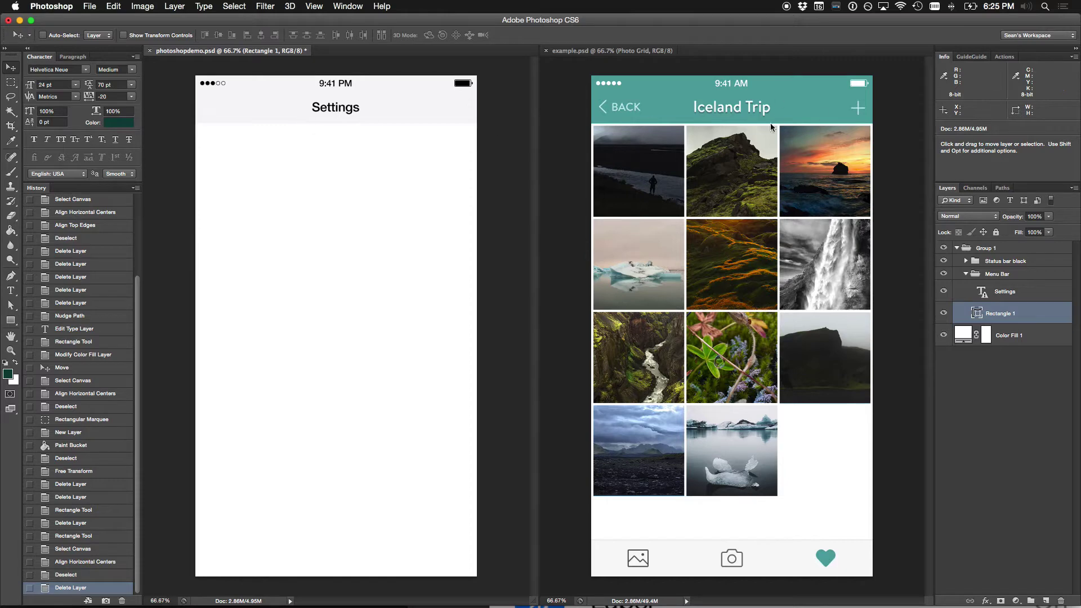
Step: Switch to the Couleurs color picker, sample the teal header of the Iceland Trip example, and copy its hex code
key(super+space)
text(cou)
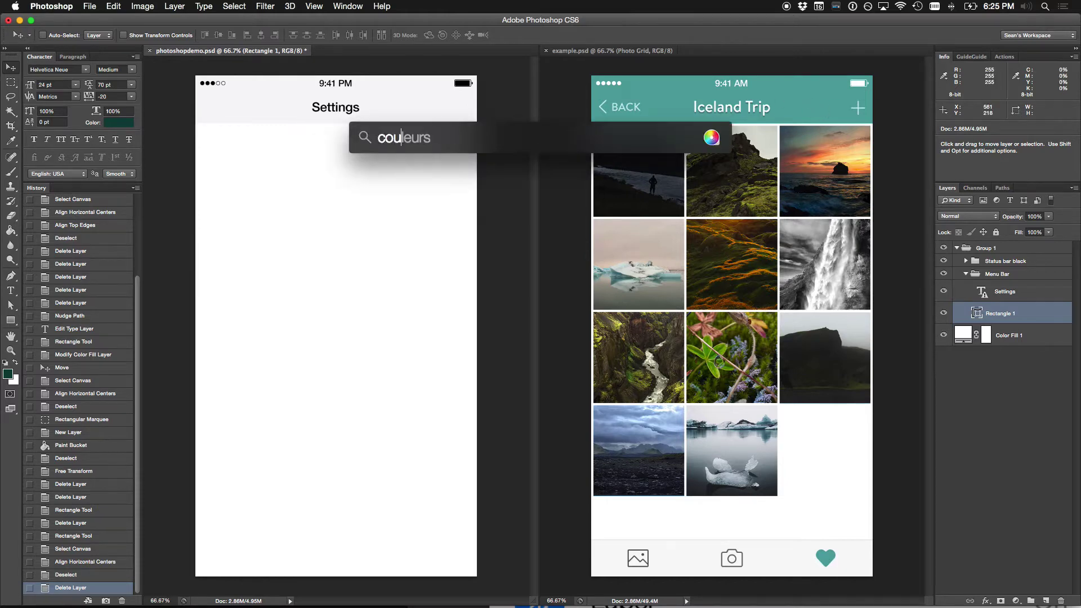
key(Return)
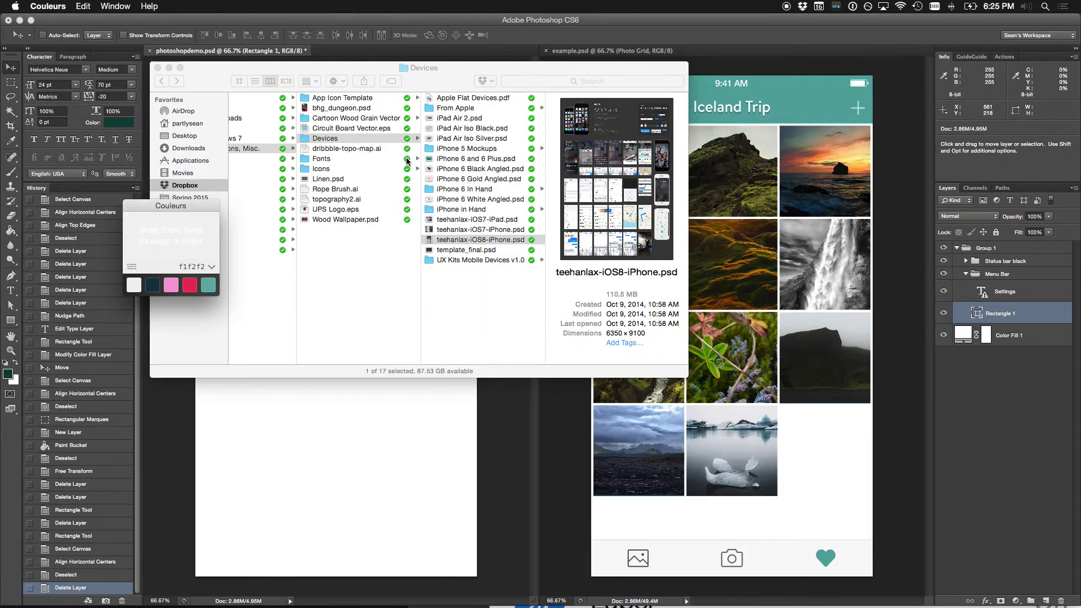
key(super+h)
drag(174, 231, 161, 167)
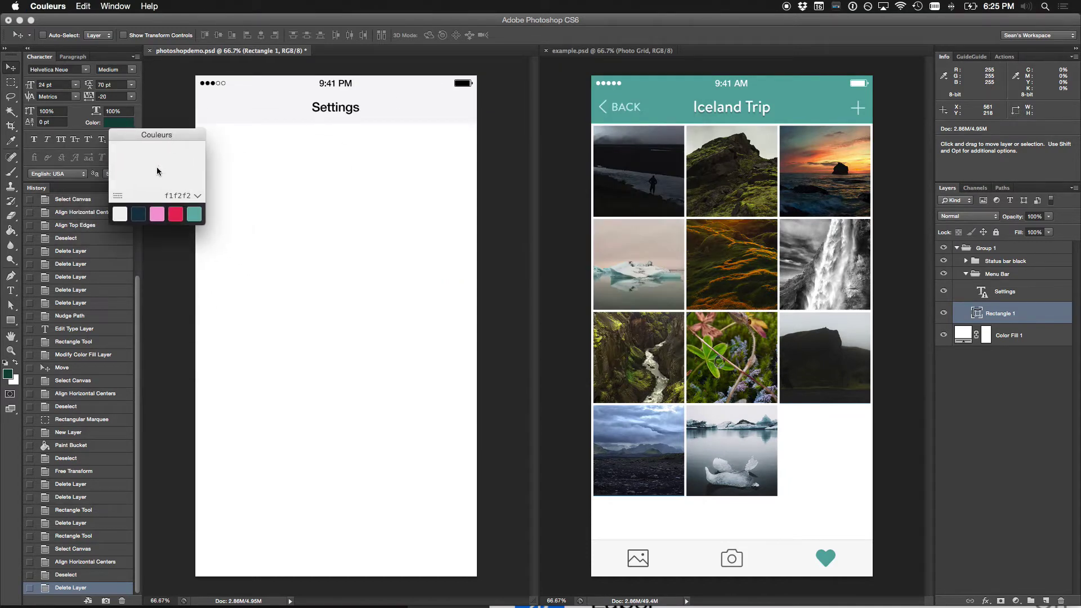
click(163, 166)
click(660, 100)
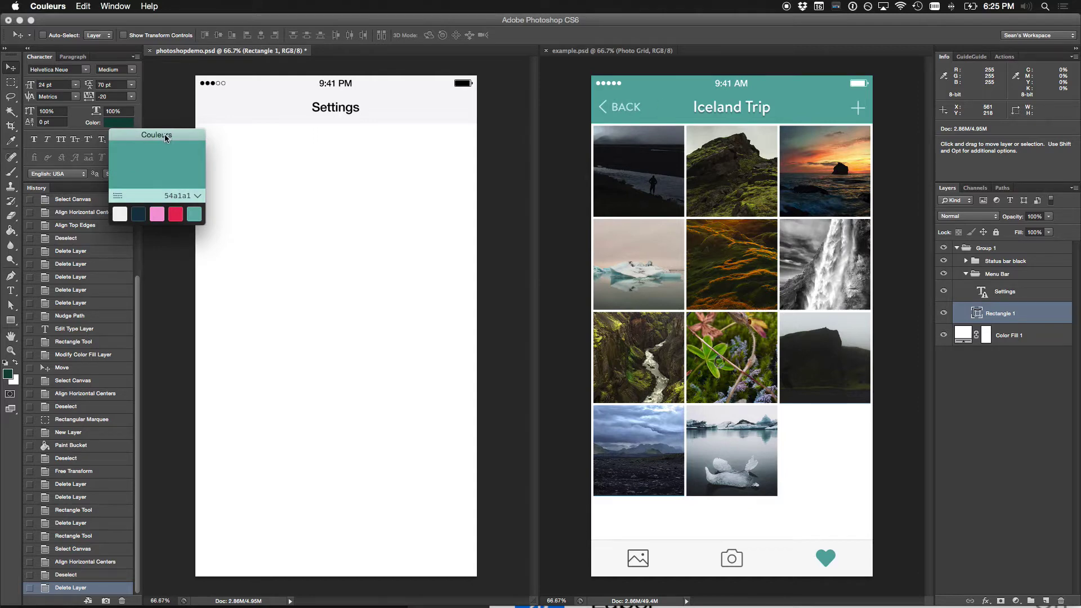
key(super+c)
Step: Set the fill color of the header bar's Rectangle 1 shape to the copied teal 54a1a1
double_click(976, 314)
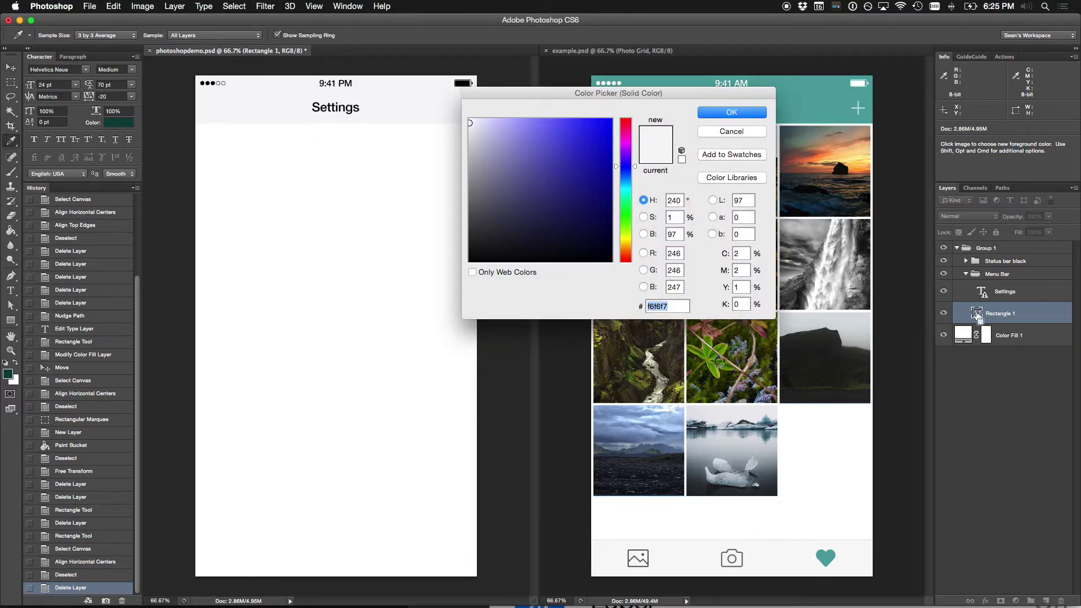
key(super+v)
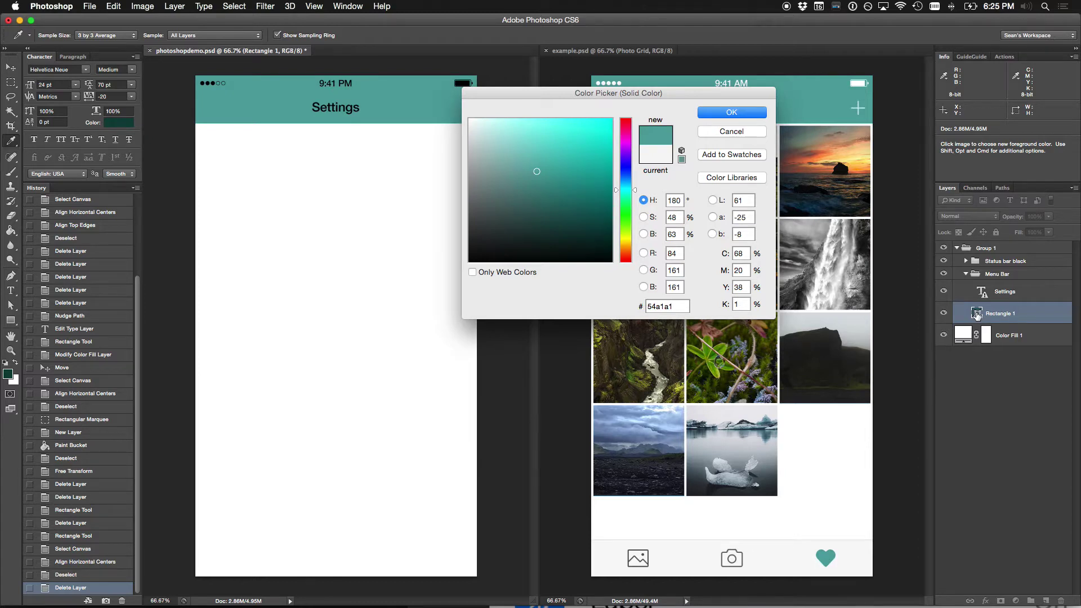
key(Return)
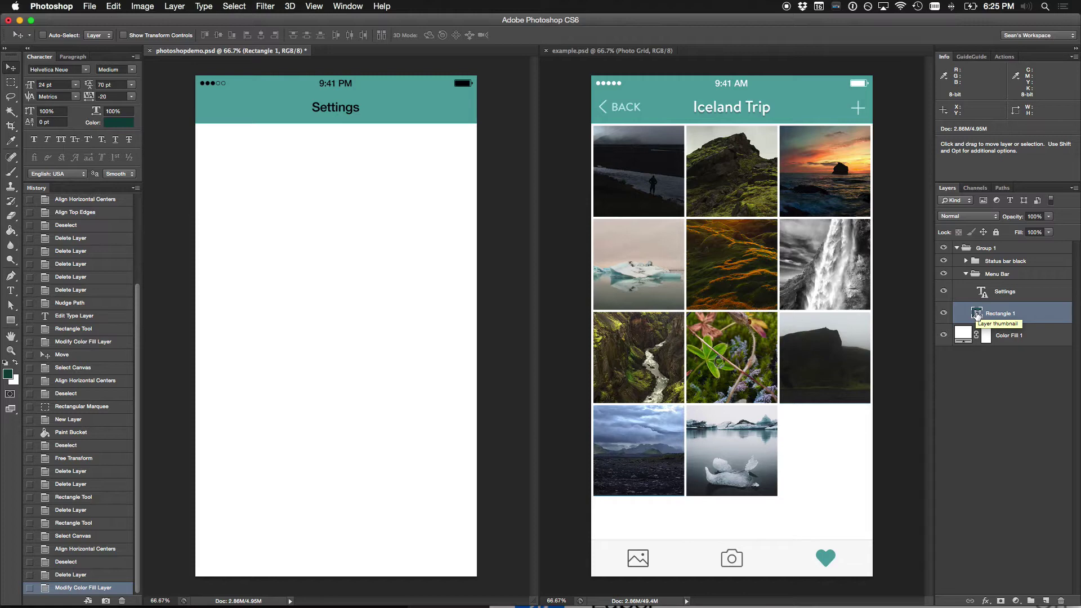
Step: Try the slightly different hex value 54a1a2 for the header rectangle's fill color
key(super+shift+c)
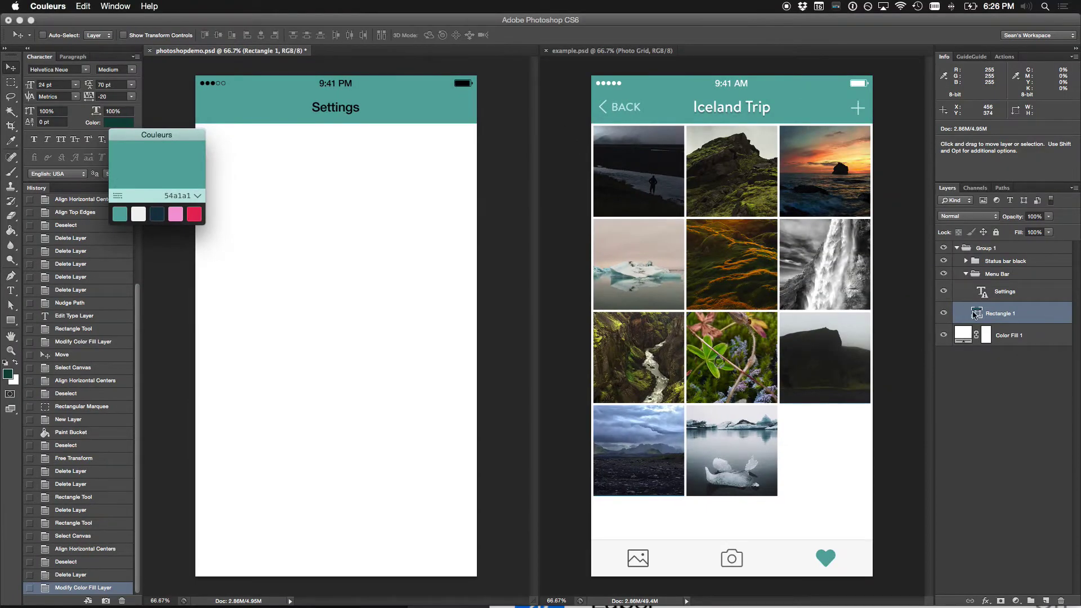
click(977, 313)
double_click(977, 316)
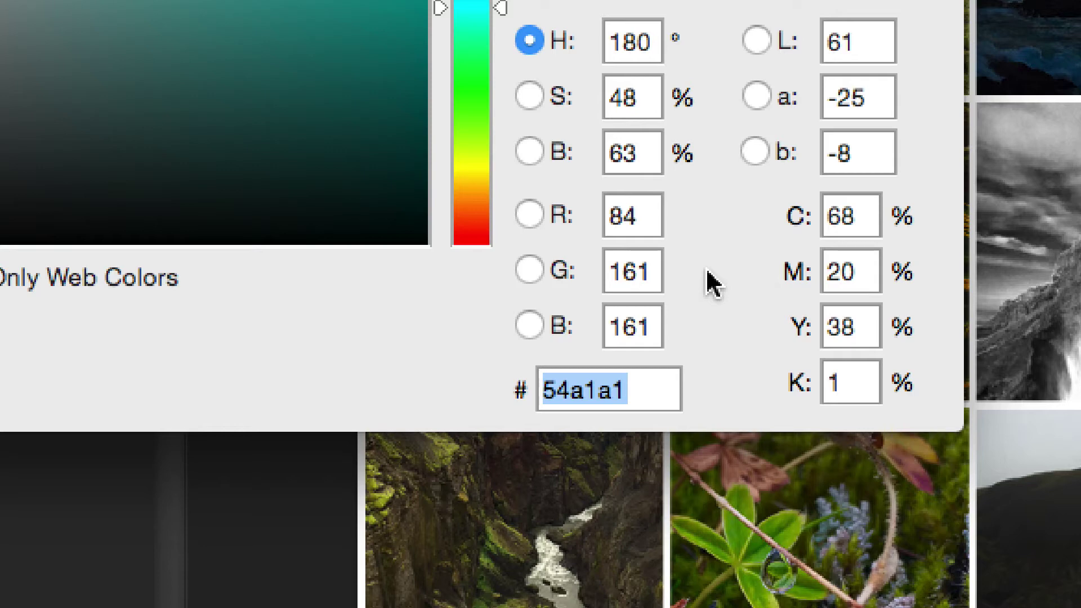
key(Right)
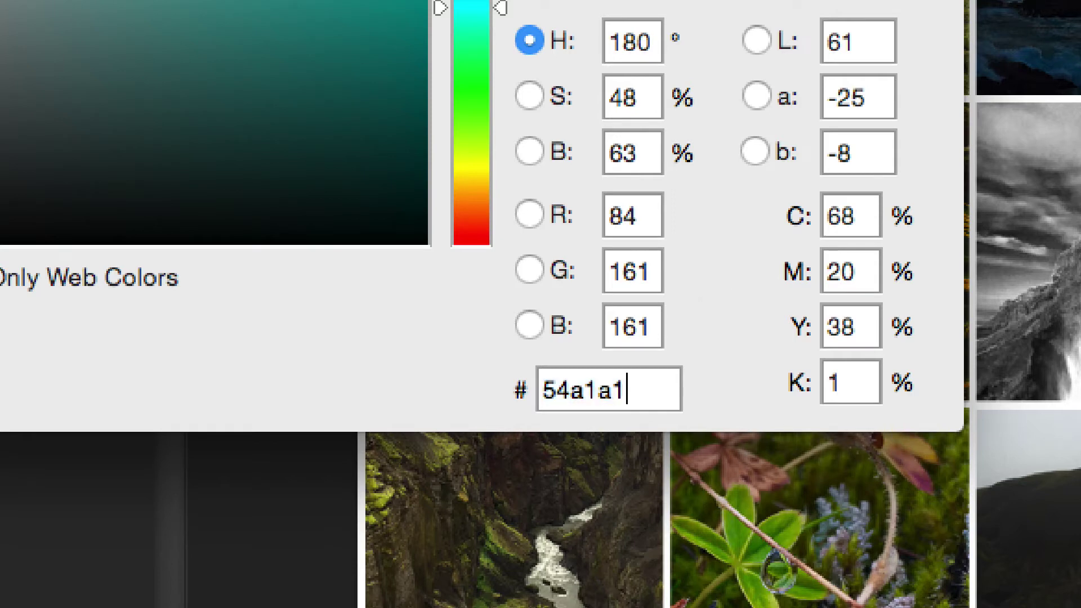
key(BackSpace)
text(2)
key(BackSpace)
text(1)
key(BackSpace)
text(2)
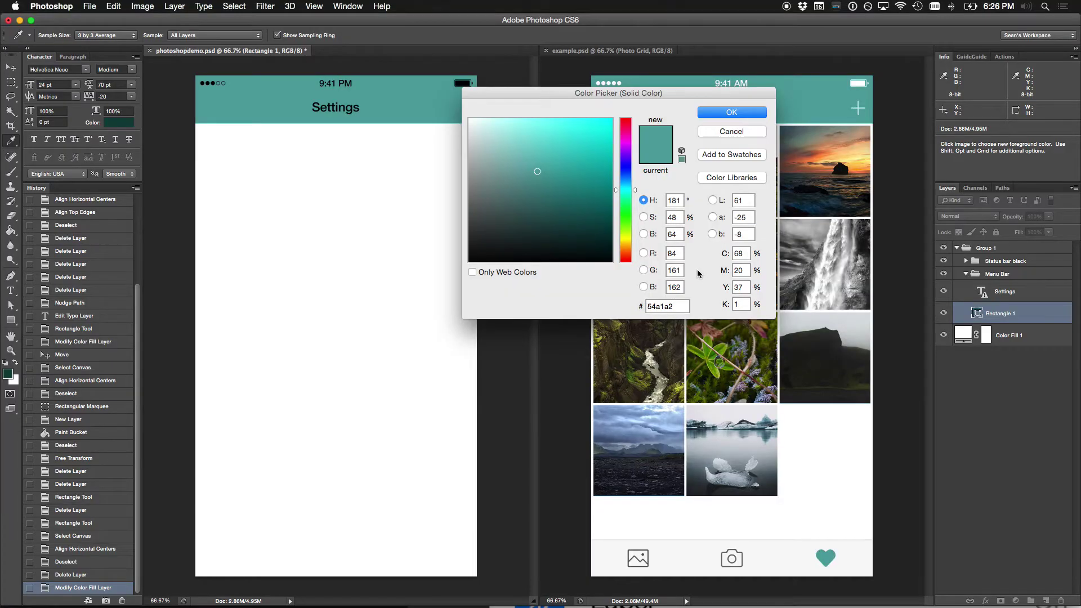
key(Return)
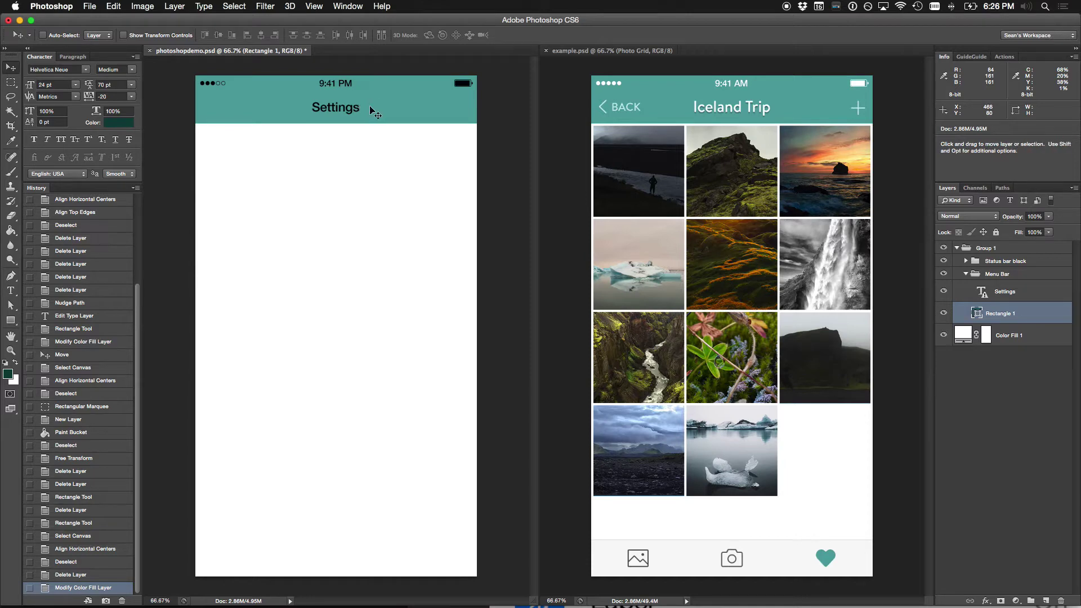
Step: Change the font of the Settings title in the header to Brandon Grotesque
double_click(336, 107)
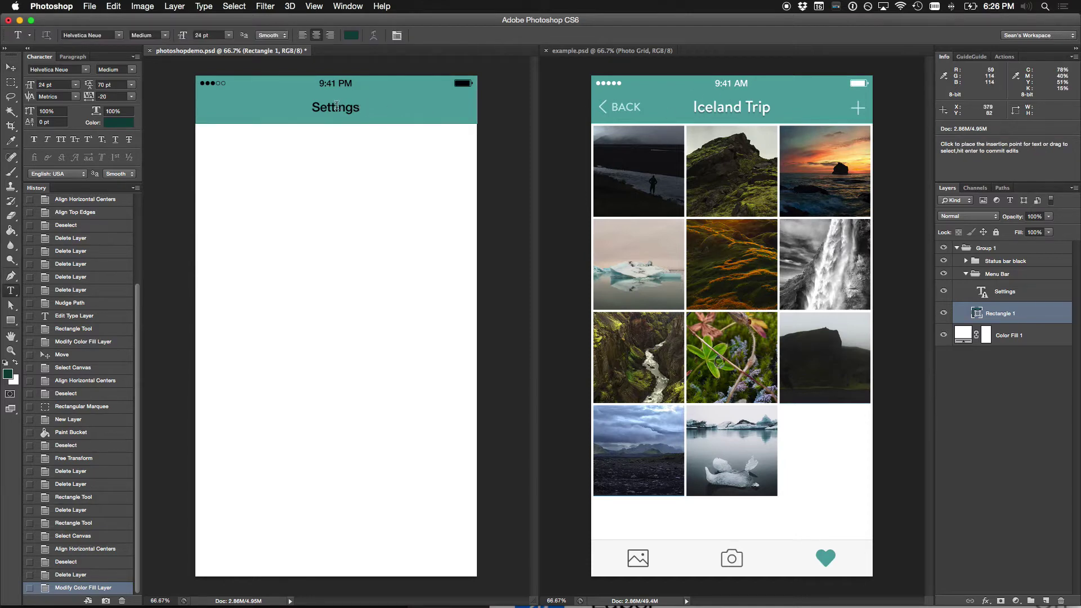
click(119, 35)
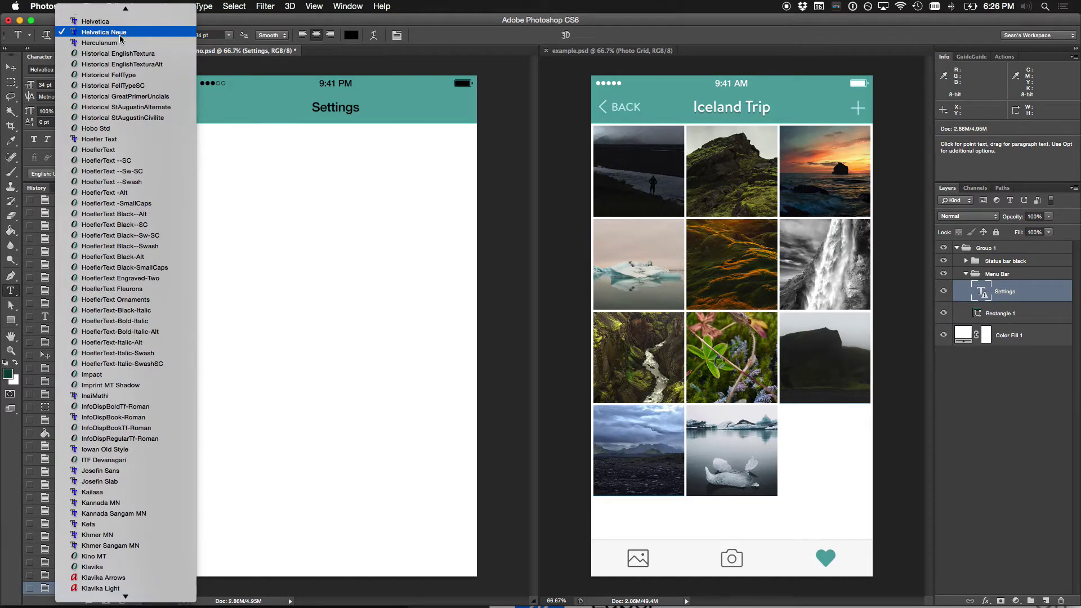
key(b)
key(e)
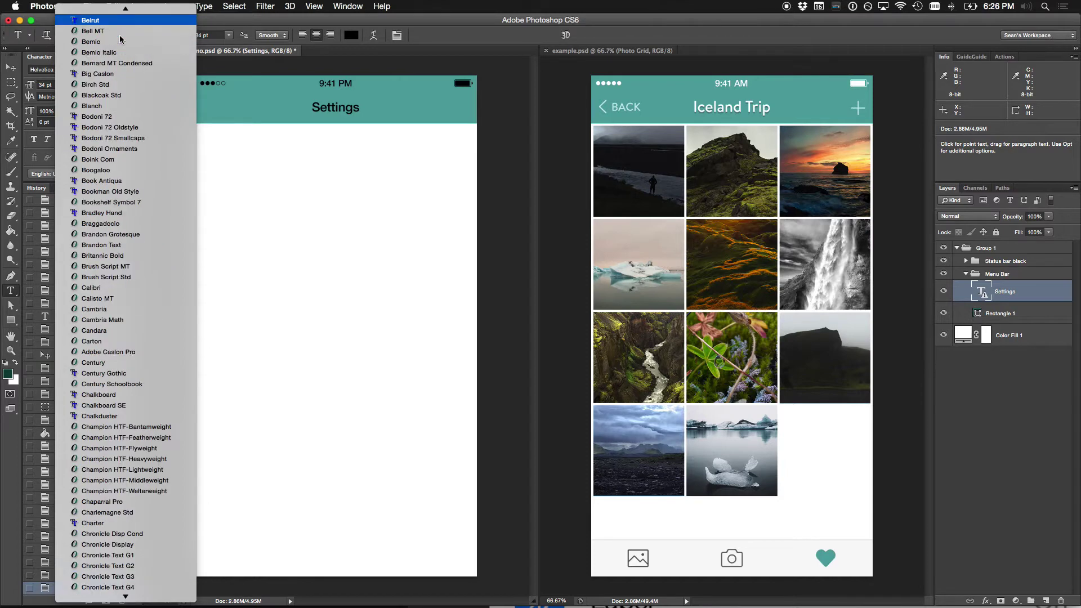
scroll(119, 39, down, 5)
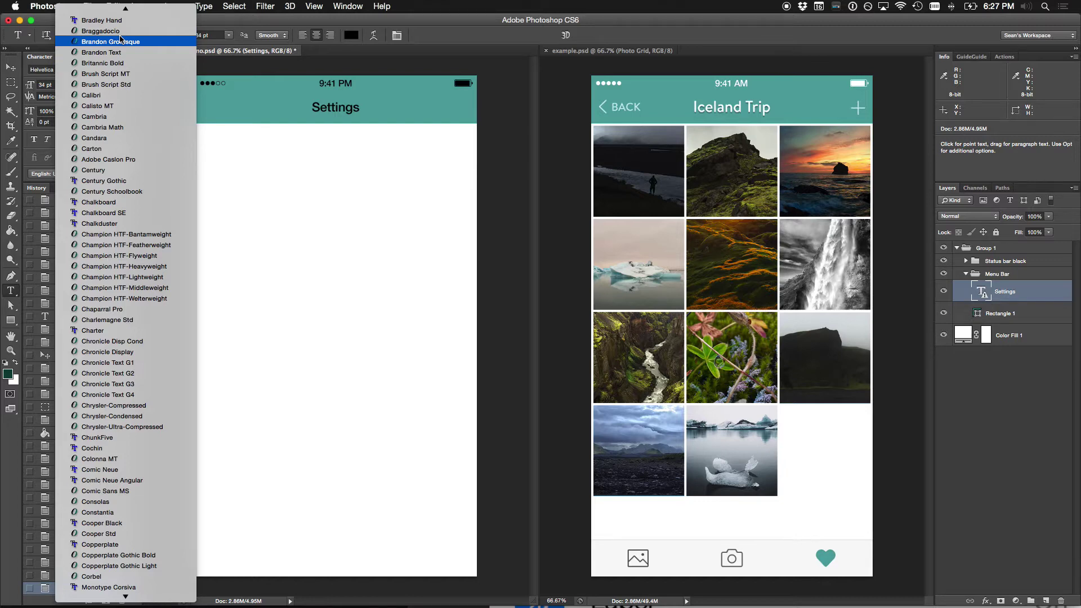
click(120, 40)
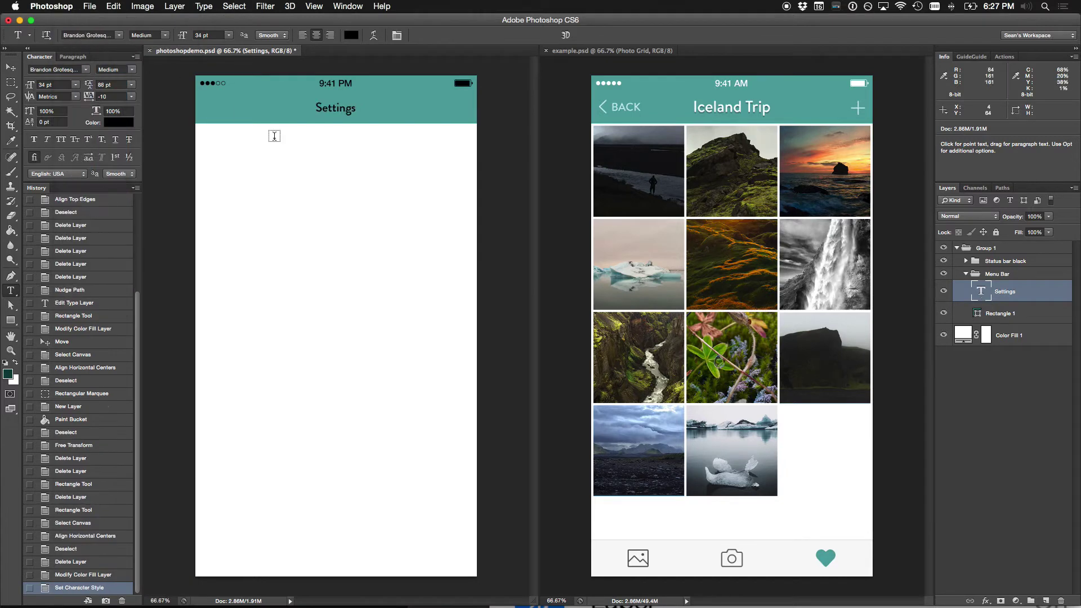
Step: Set the header title's text color to white by sampling the white canvas area
click(335, 107)
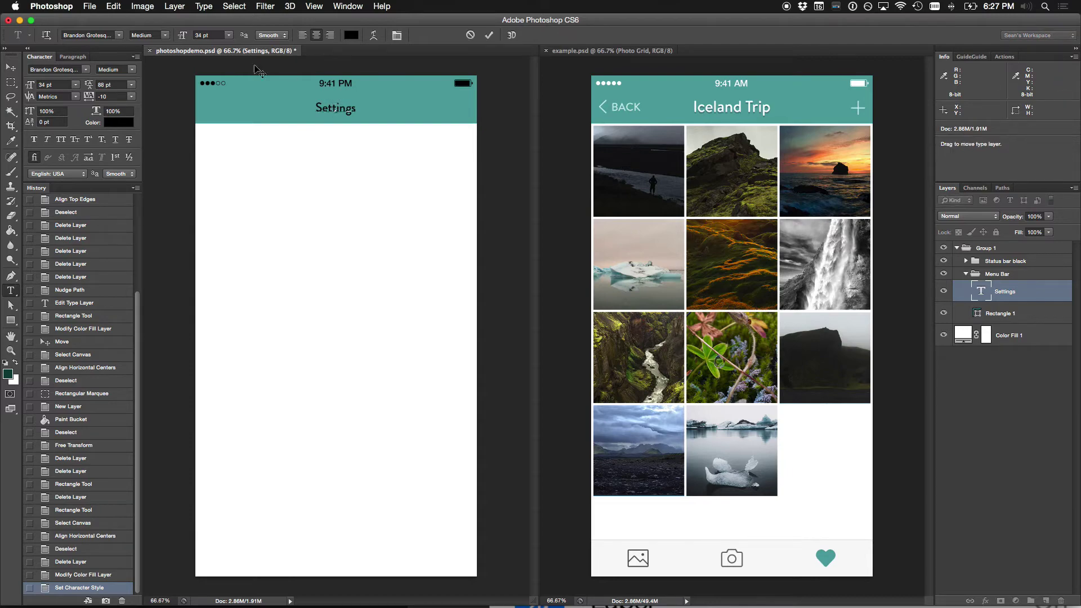
click(351, 35)
key(Return)
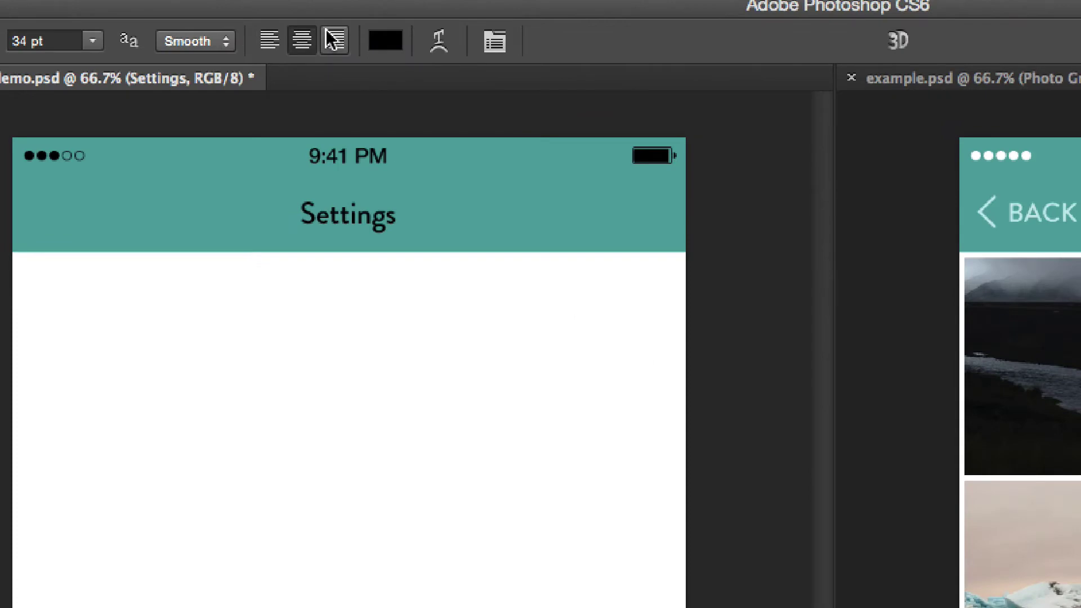
click(392, 39)
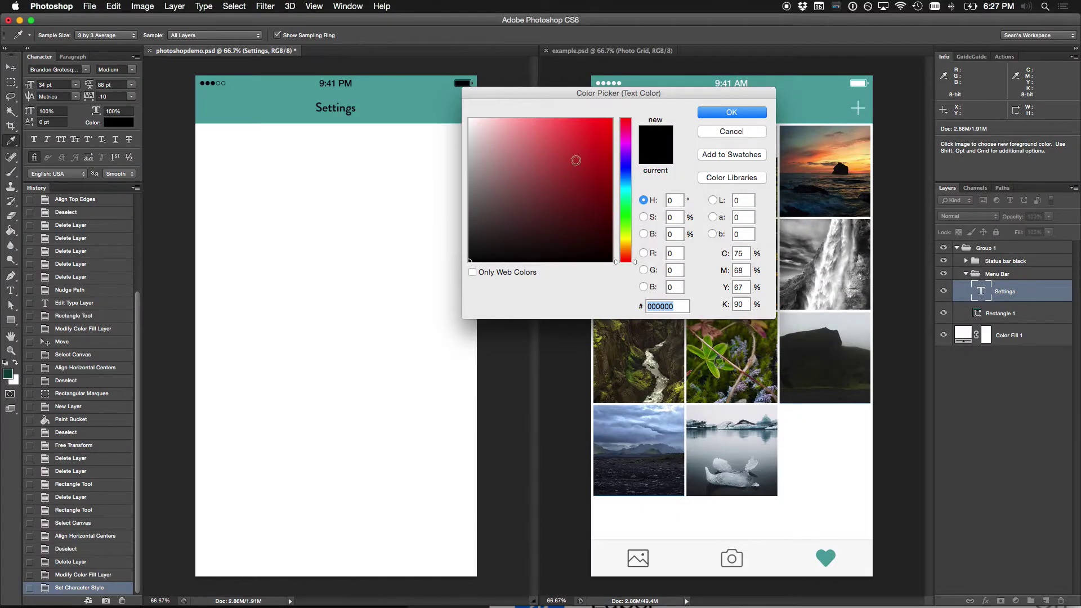
click(357, 159)
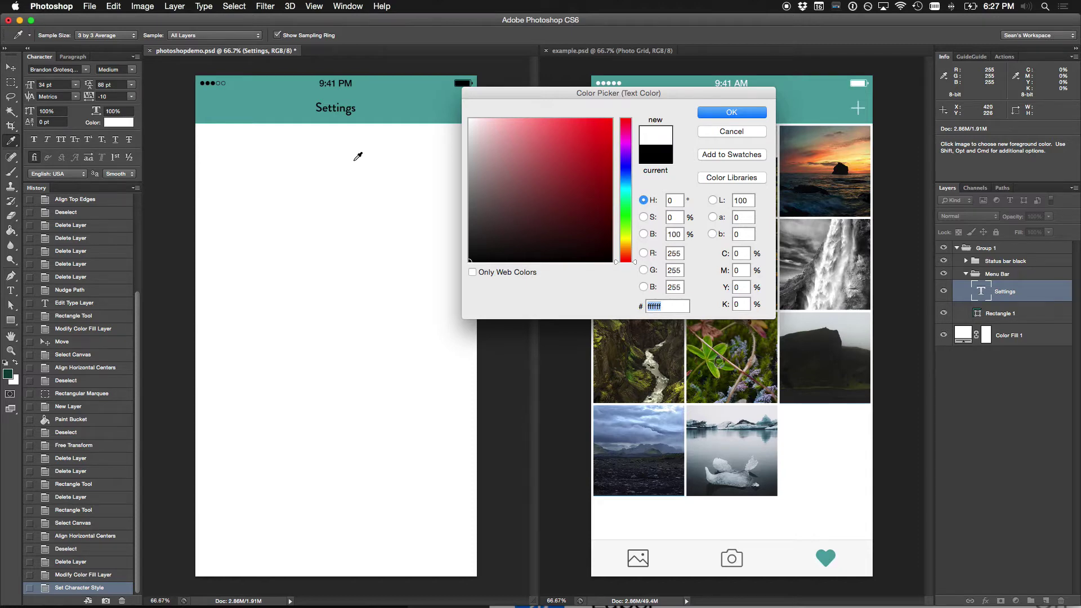
key(Return)
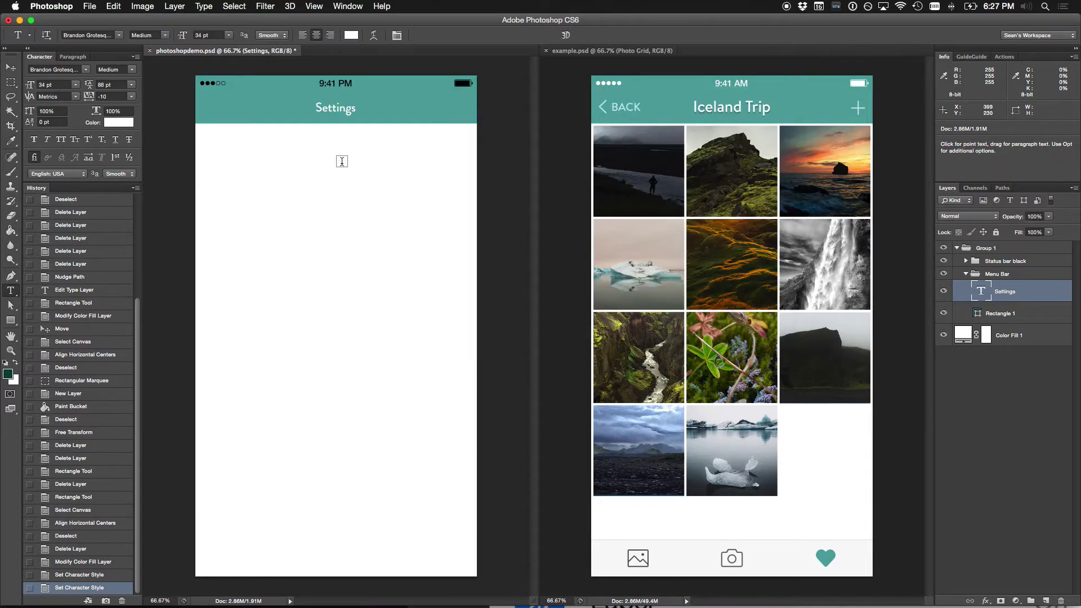
Step: Replace the header title Settings with Iceland Trip
double_click(338, 107)
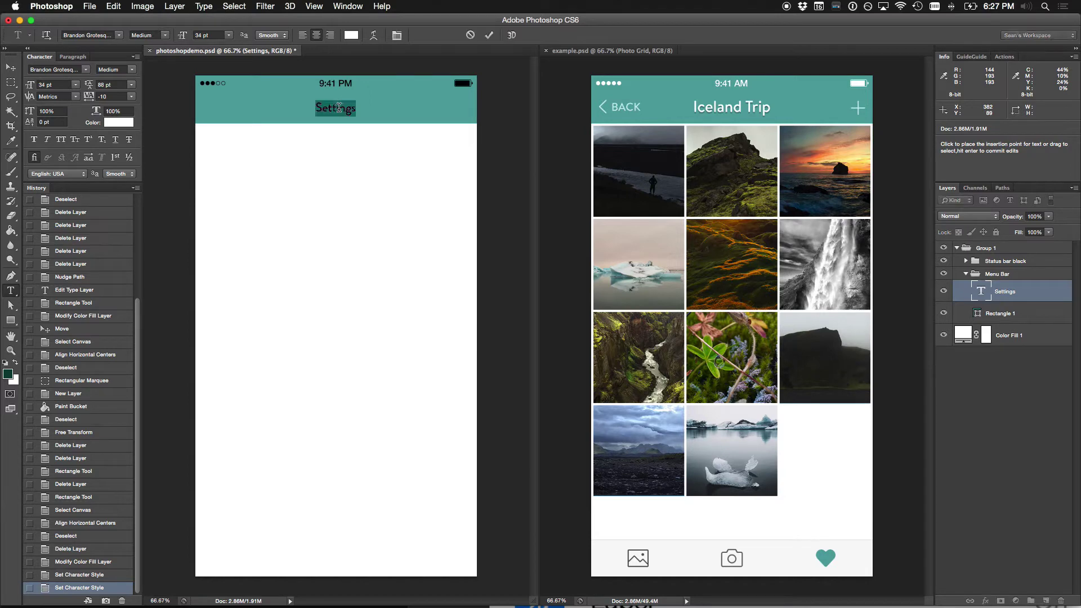
text(Icelan)
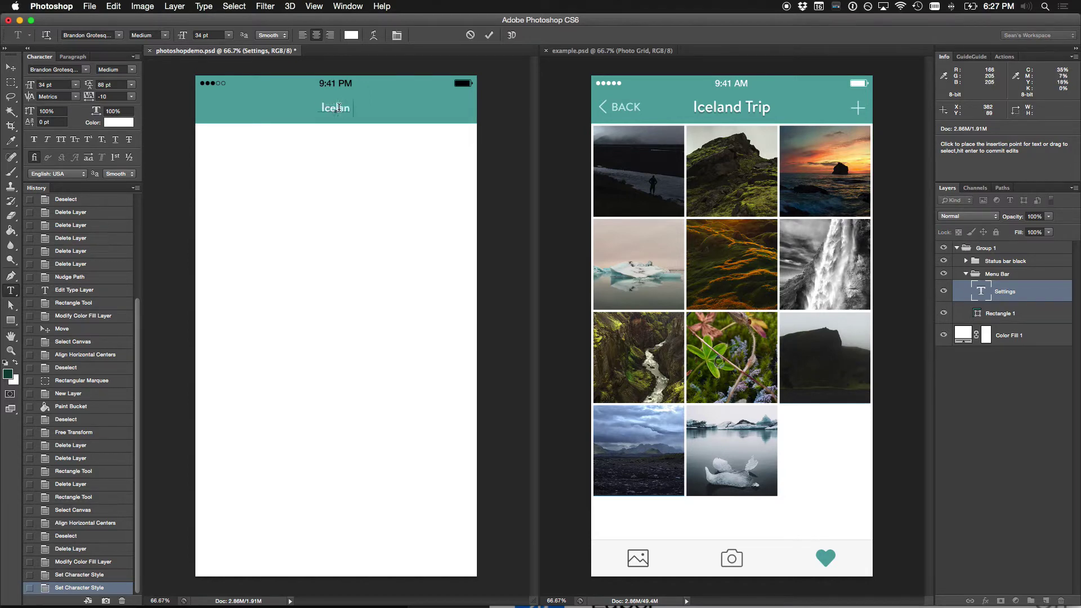
text(d Trip)
key(super+Return)
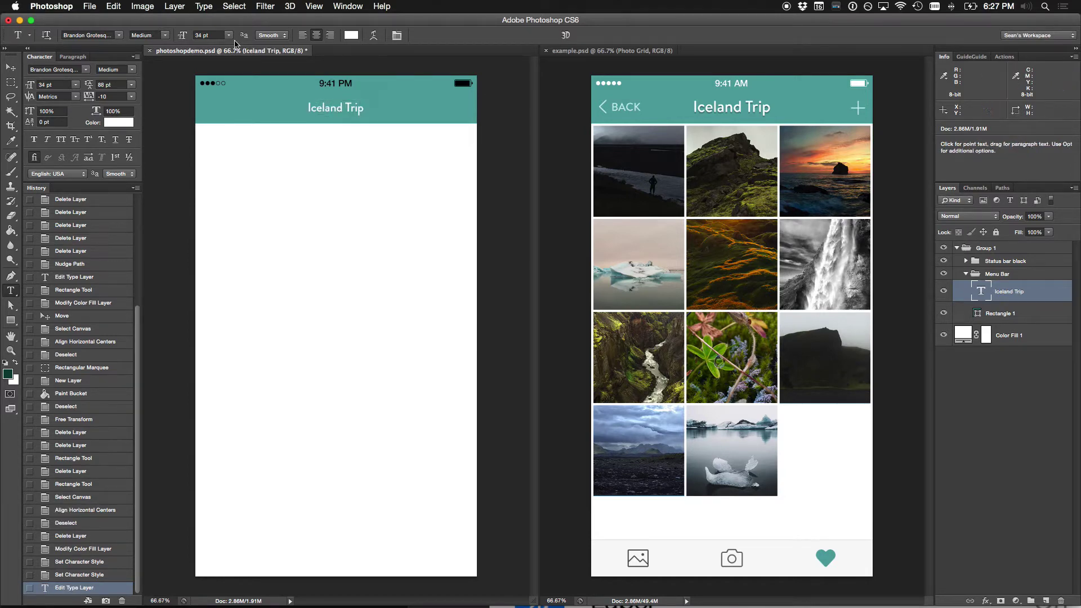
Step: Try font sizes of 40, 42 and 46 pt on the Iceland Trip title and settle on 44 pt
click(199, 34)
text(40)
key(Return)
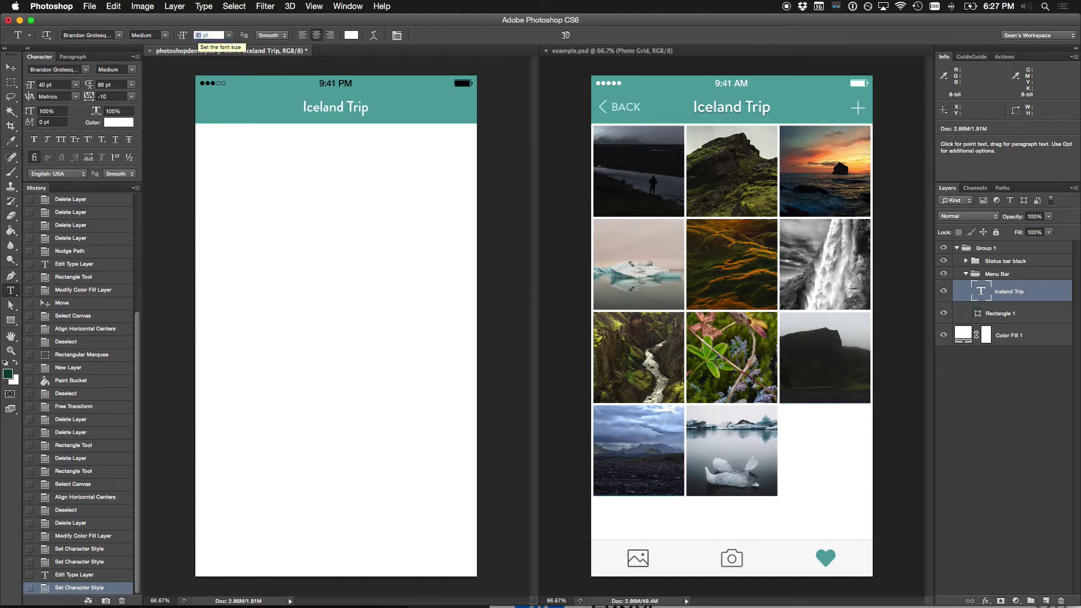
text(42)
key(Return)
click(198, 36)
text(46)
key(Return)
click(199, 36)
text(44)
key(Return)
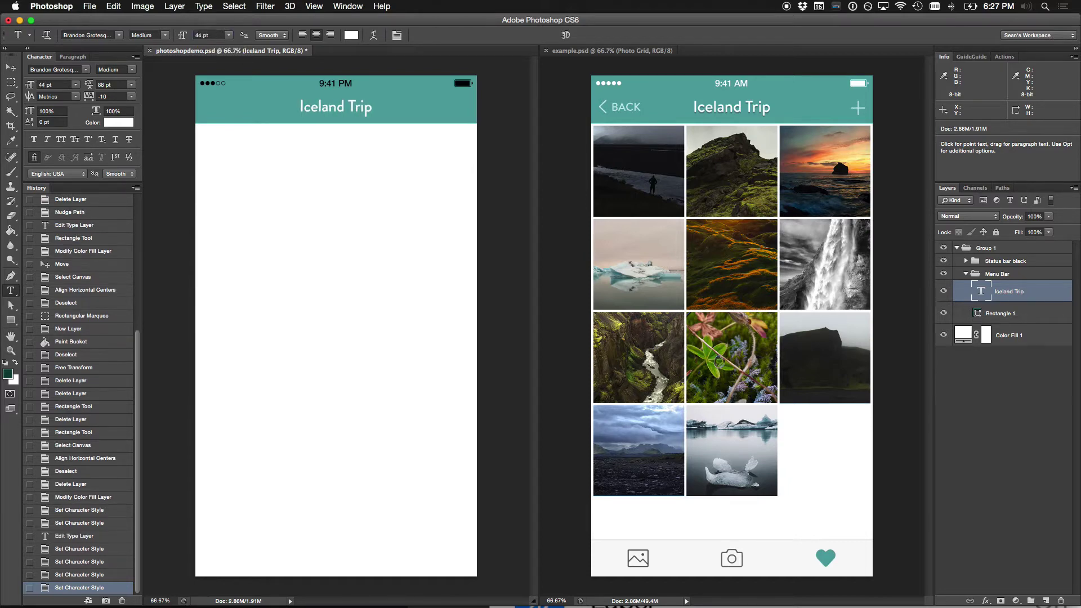
Step: Align the Iceland Trip title to the canvas's horizontal center and clear the selection
key(v)
key(super+a)
click(261, 35)
key(super+d)
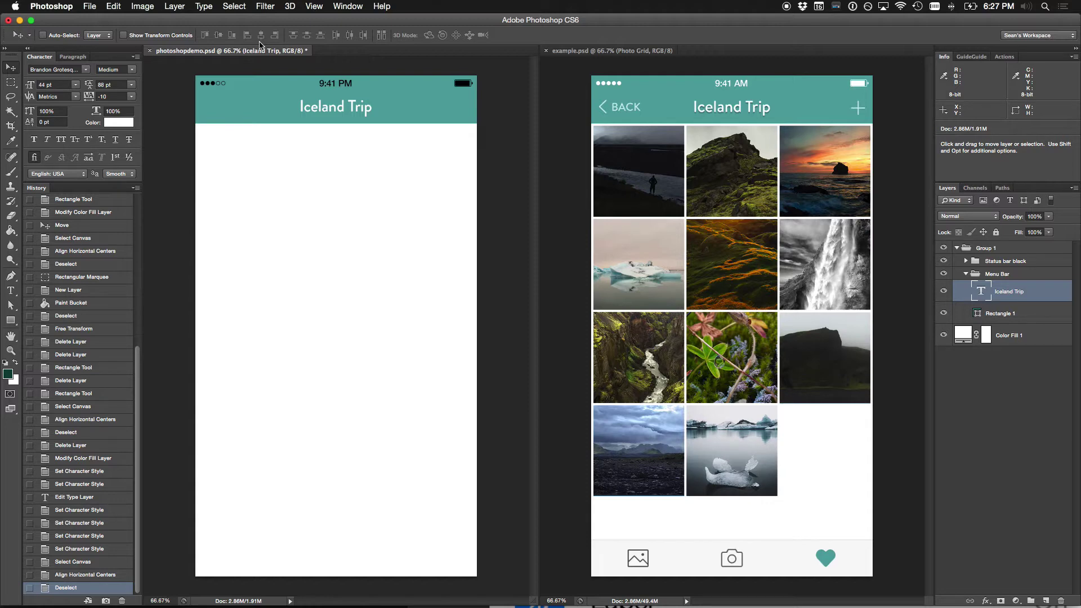
Step: Recolor the battery icon's charge shape and its tip shape to white in the status bar
super+click(472, 92)
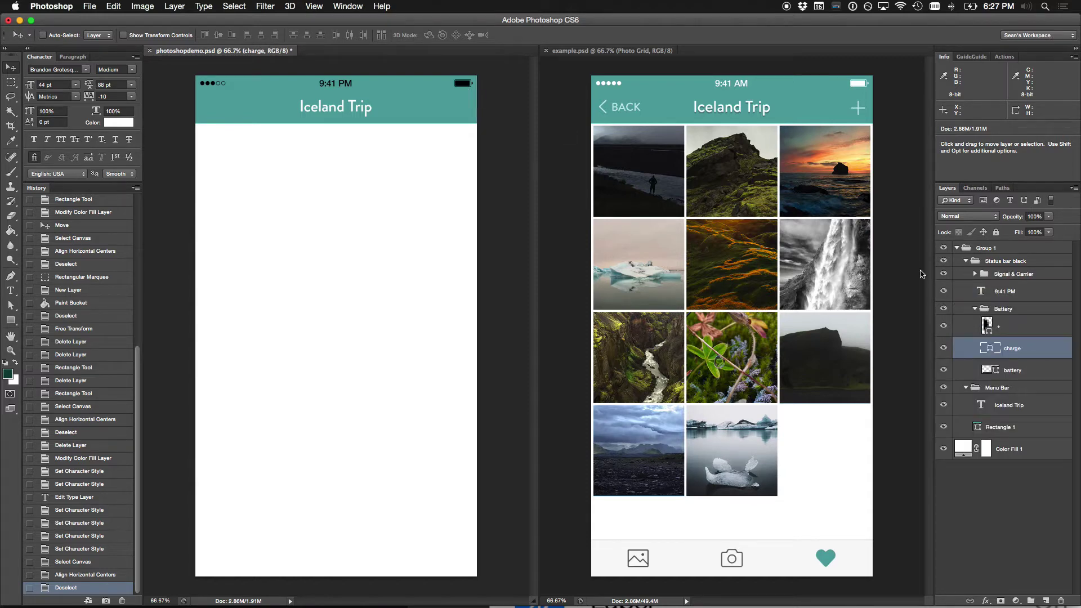
double_click(990, 347)
click(821, 267)
key(Return)
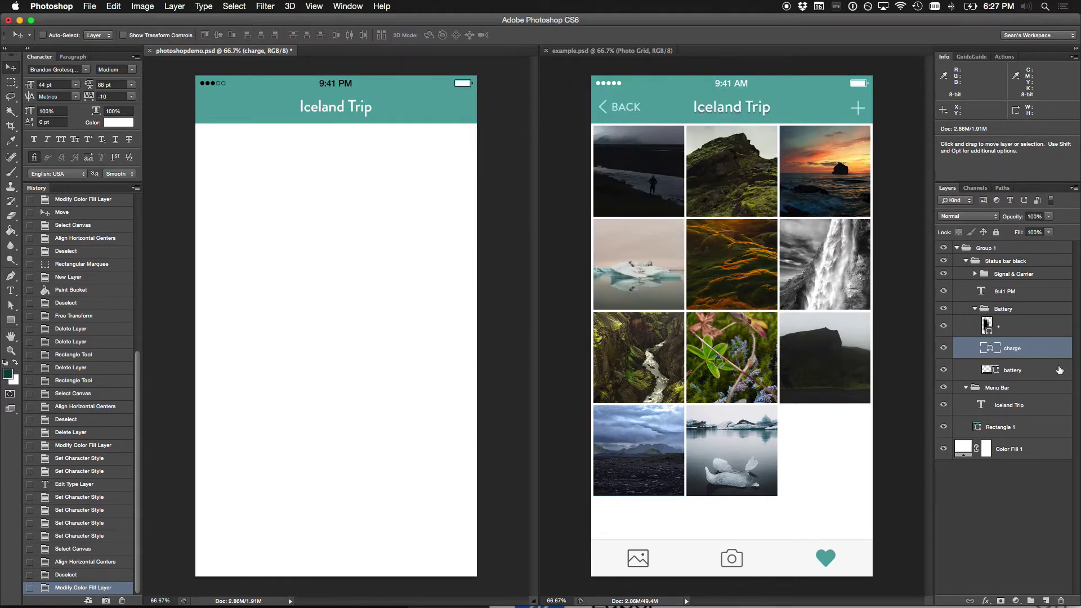
double_click(986, 325)
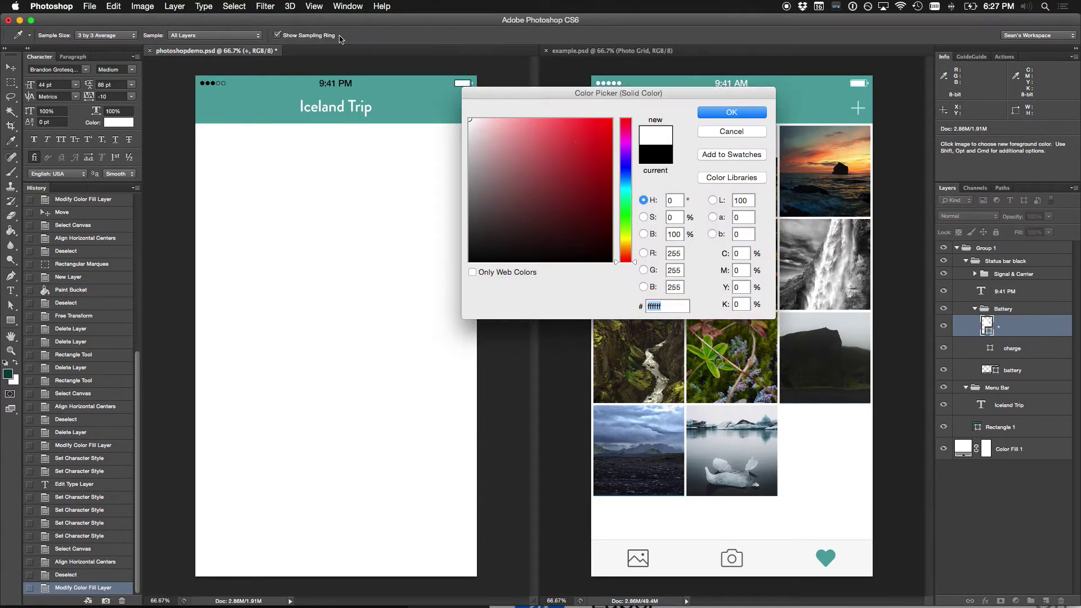
key(Return)
Step: Try to set the battery outline's stroke color to white
click(1036, 371)
key(a)
click(57, 35)
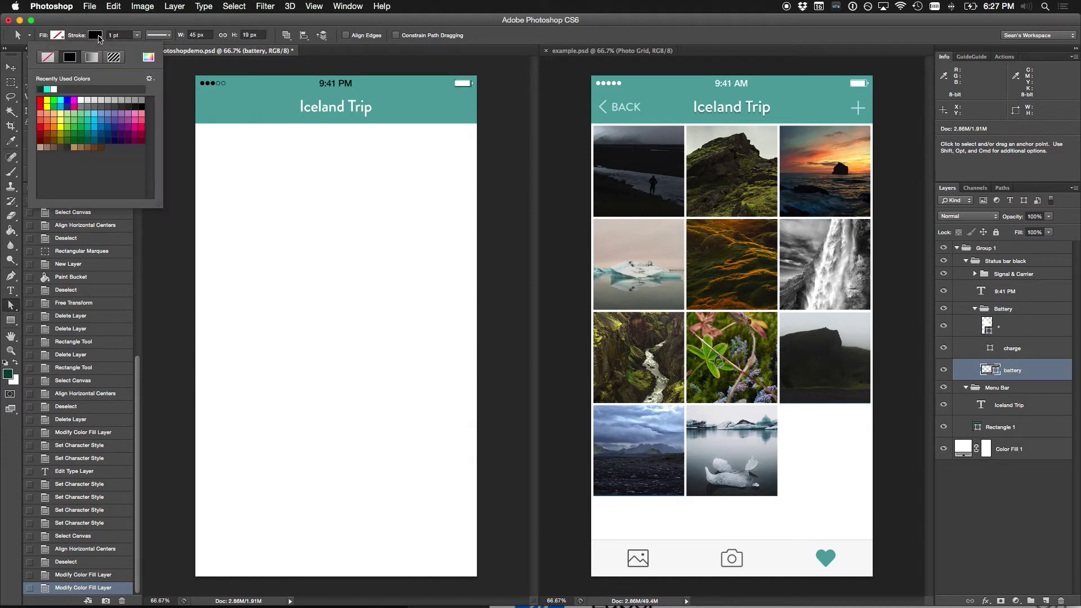
click(280, 210)
click(95, 35)
click(54, 89)
key(Return)
Step: Change the stroke of the battery outline shape to white
key(z)
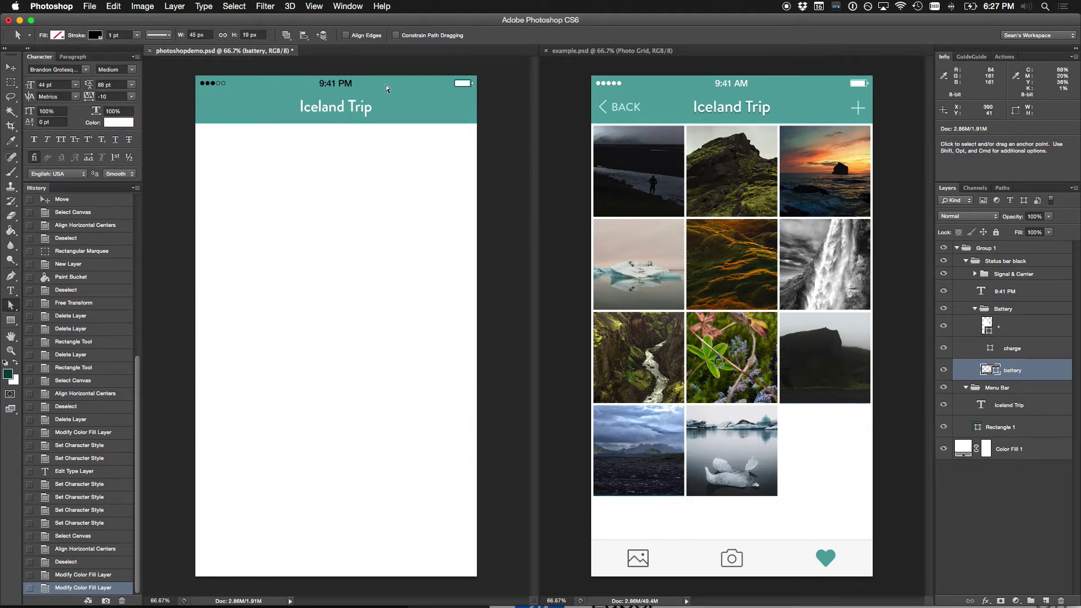
drag(443, 69, 470, 113)
key(a)
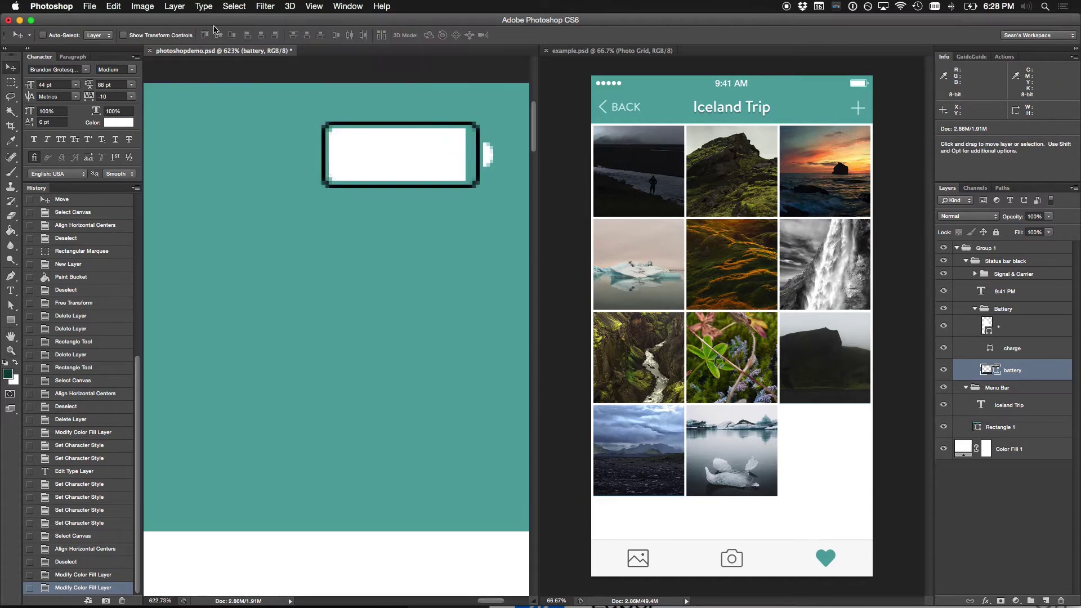
click(97, 36)
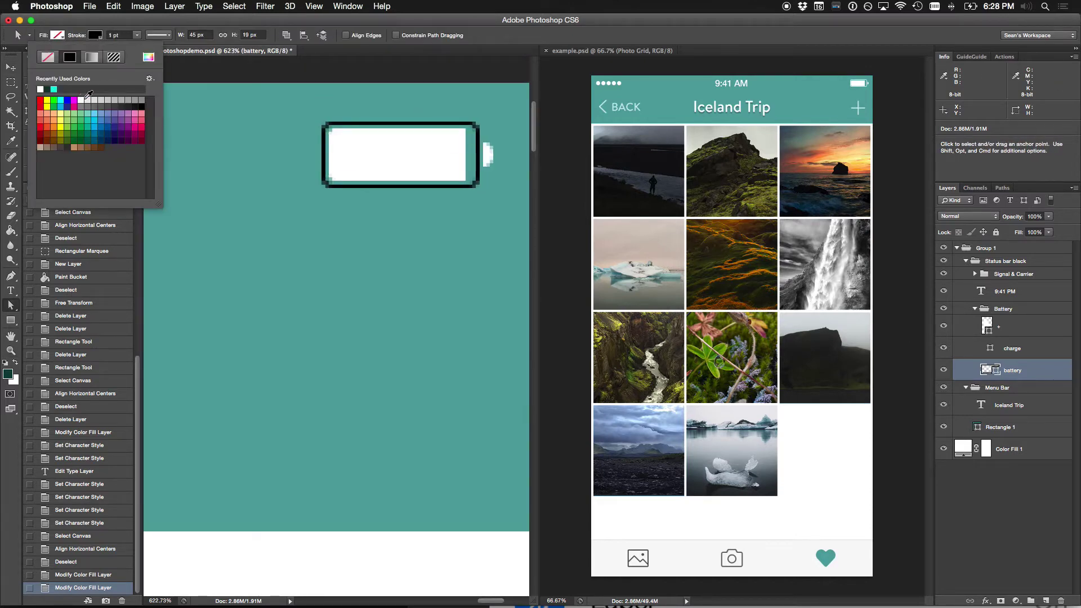
click(81, 100)
key(Escape)
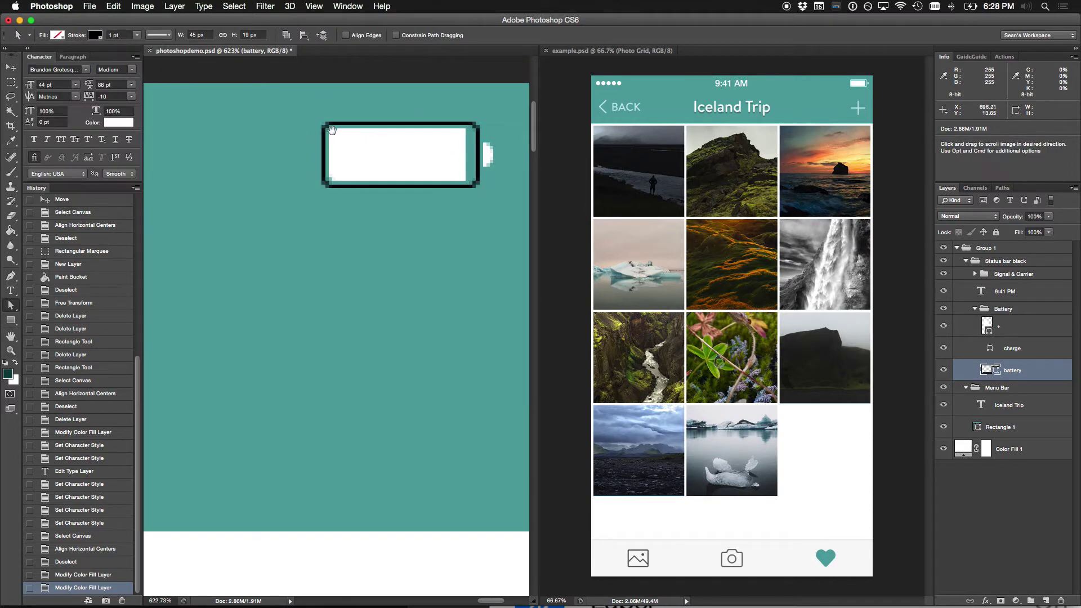
click(95, 35)
click(84, 99)
key(Return)
Step: Set the status bar's 9:41 PM time text to white (ffffff)
key(v)
mouse_move(315, 108)
mouse_down()
mouse_move(368, 146)
mouse_move(630, 140)
mouse_up()
key(t)
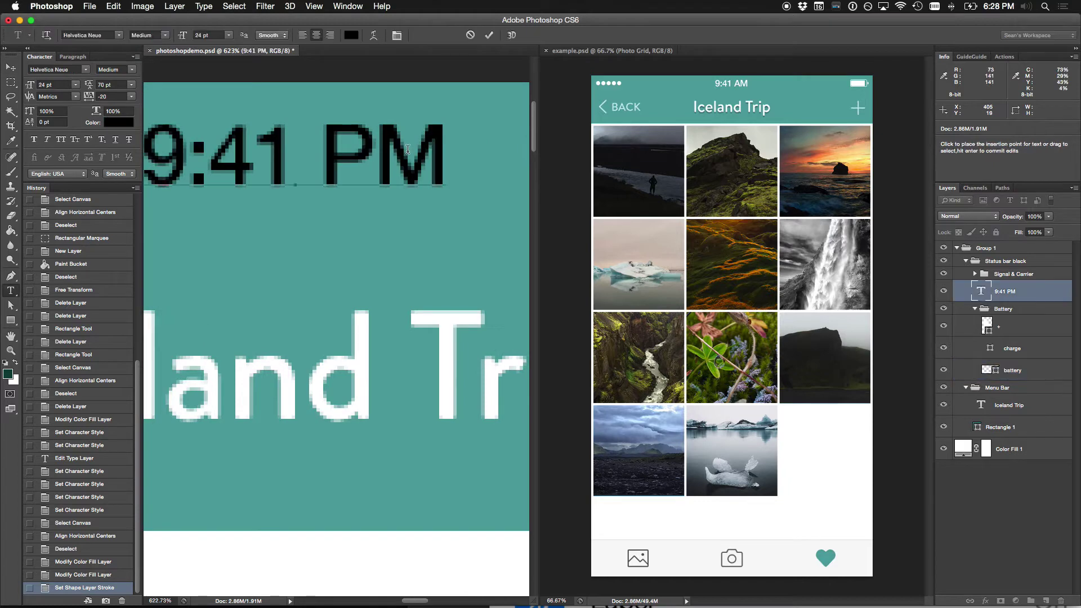
click(352, 35)
click(476, 115)
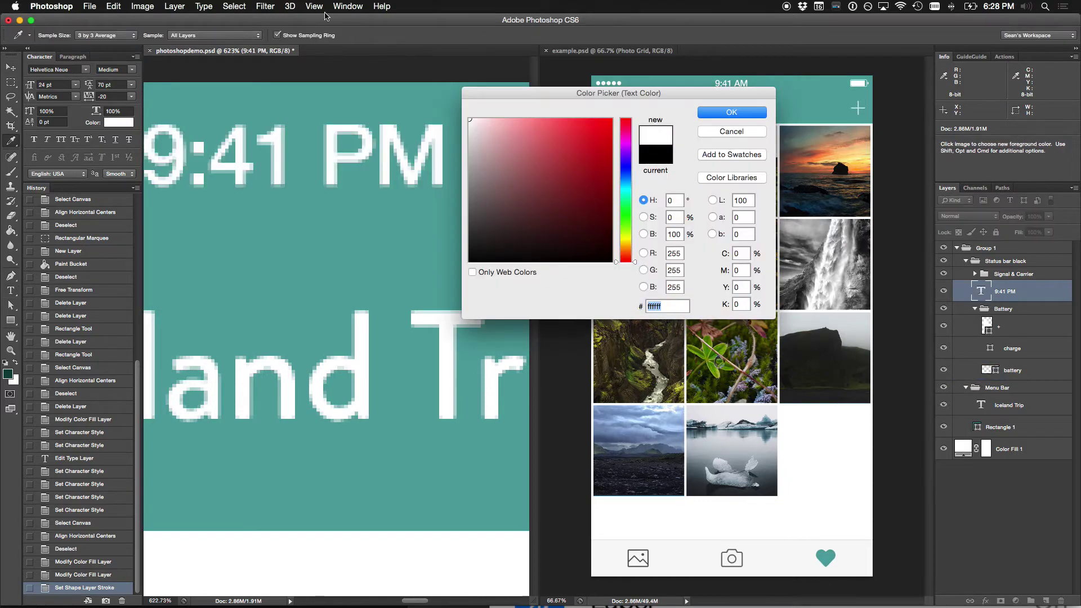
click(731, 109)
Step: Recolor the three solid signal dots in the status bar to white
drag(383, 228, 698, 220)
super+click(441, 170)
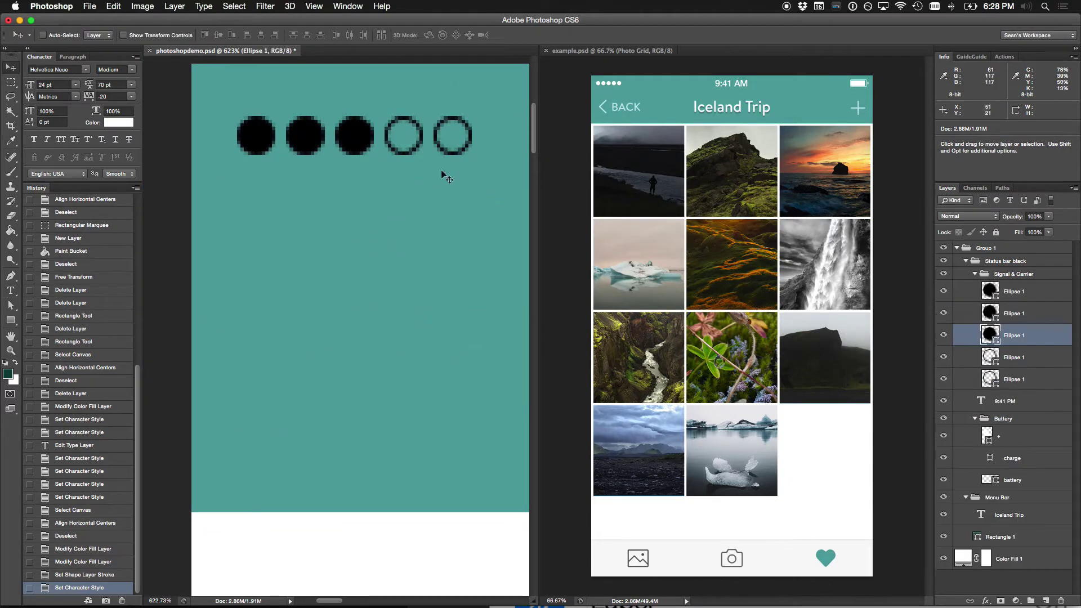
double_click(989, 291)
drag(587, 205, 328, 3)
key(Return)
double_click(996, 308)
key(Escape)
double_click(989, 335)
key(Return)
Step: Try to recolor the two hollow signal dots to white through their fill
double_click(988, 357)
key(Return)
double_click(991, 379)
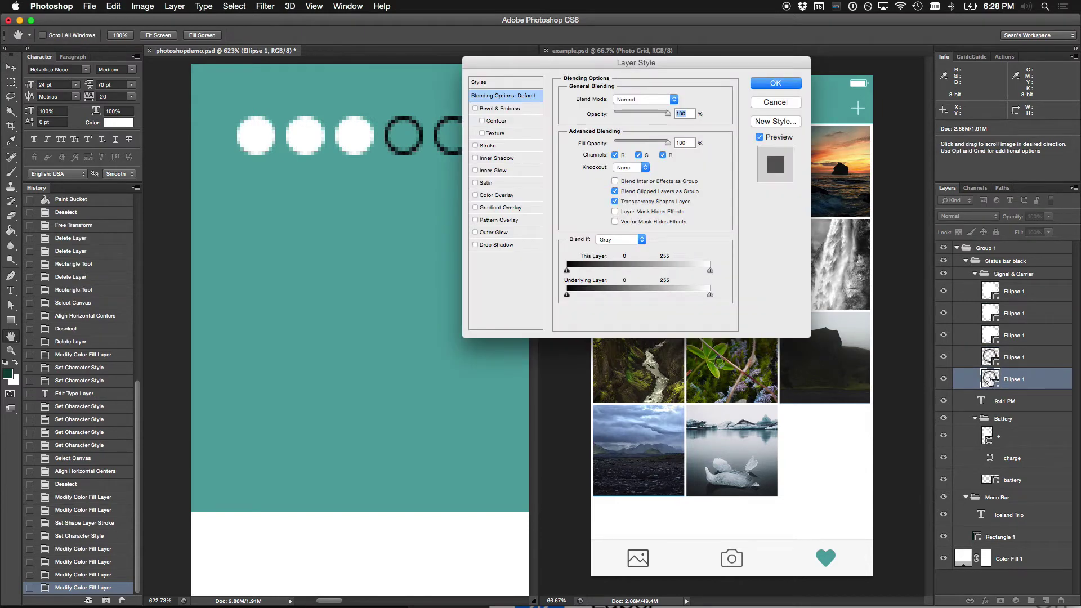
key(Escape)
double_click(991, 379)
key(Return)
Step: Delete the two hollow signal dots and duplicate the third white dot 14 px to the right as the fourth
key(a)
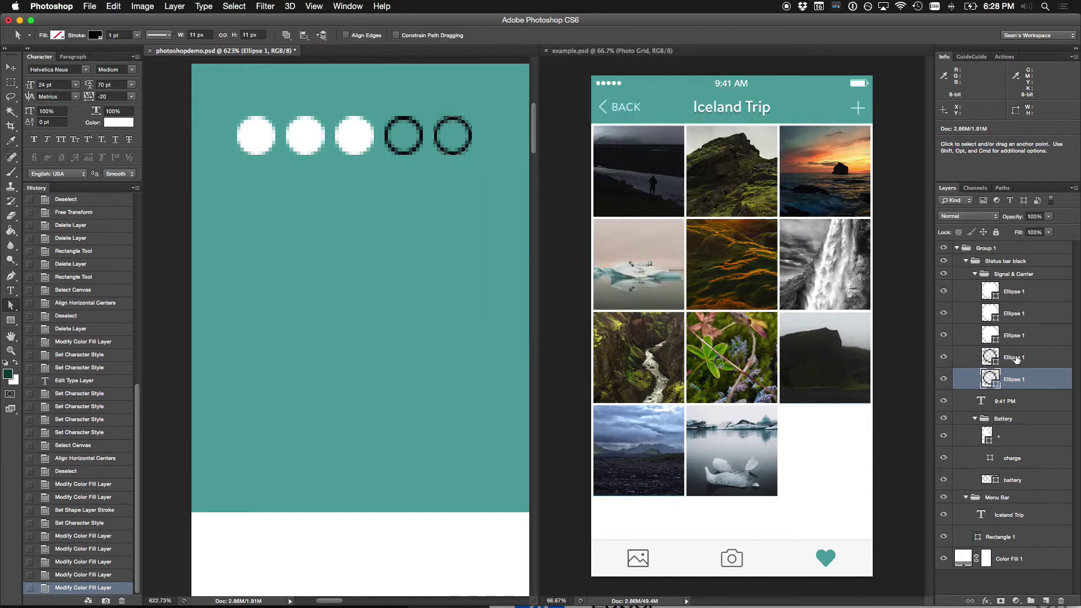
click(1018, 358)
shift+click(1024, 379)
key(Delete)
drag(1019, 337, 1035, 349)
key(v)
key(shift+Right)
key(Right)
key(Right)
key(Right)
key(Right)
Step: Duplicate the fourth white dot to the right as the fifth, removing the surplus copy
drag(1035, 349, 1048, 369)
key(Right)
key(shift+Right)
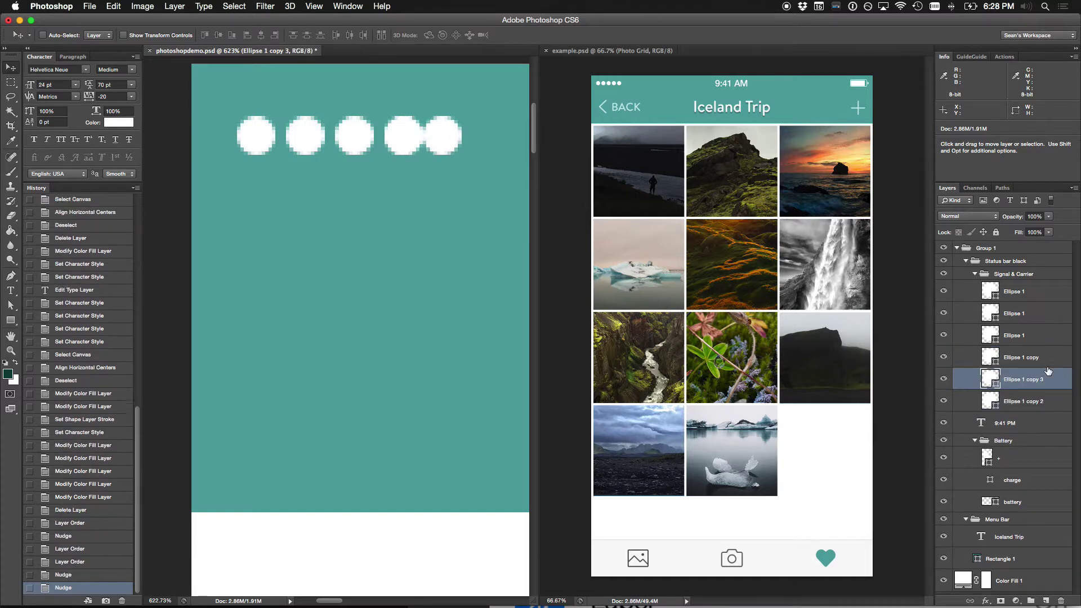
key(Delete)
key(shift+Right)
key(Right)
key(Right)
key(Right)
key(Right)
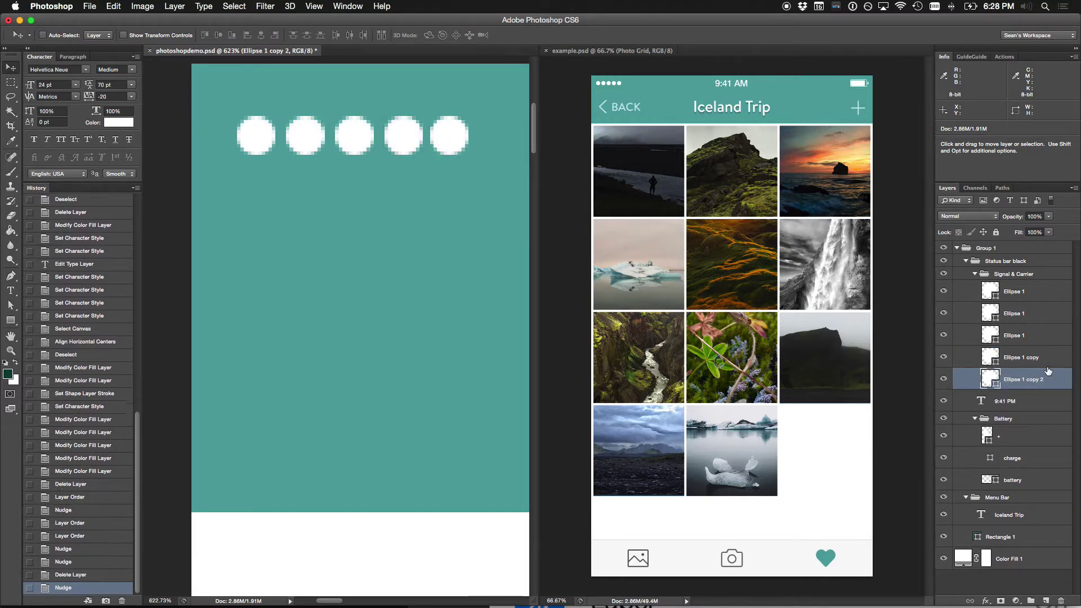
Step: Collapse the Status bar black and Menu Bar layer groups and return to the whole-screen view
key(super+1)
key(super+minus)
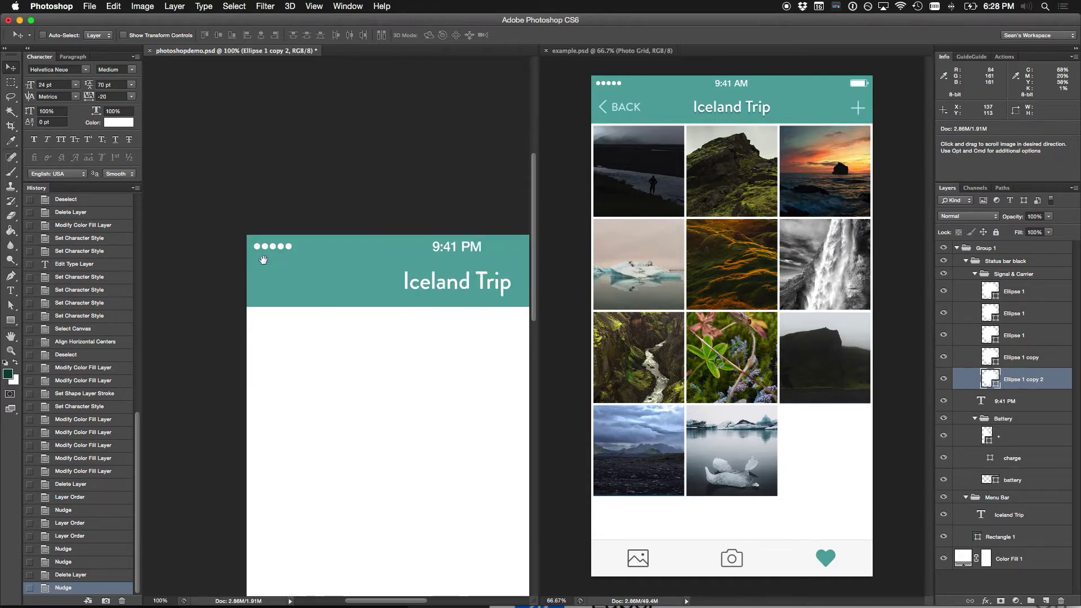
key(super+s)
click(988, 261)
click(966, 261)
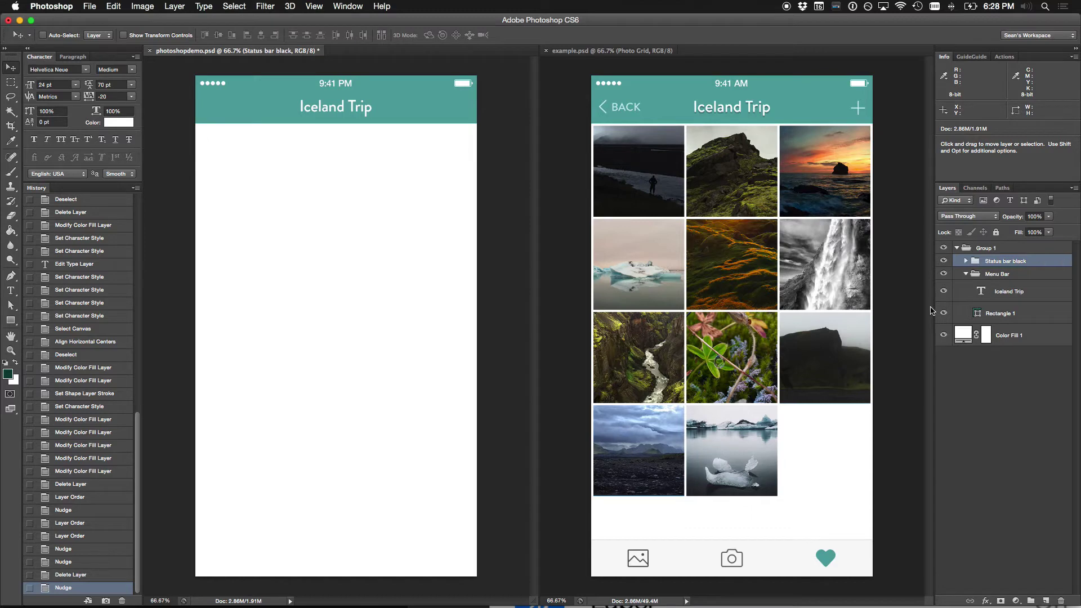
click(966, 274)
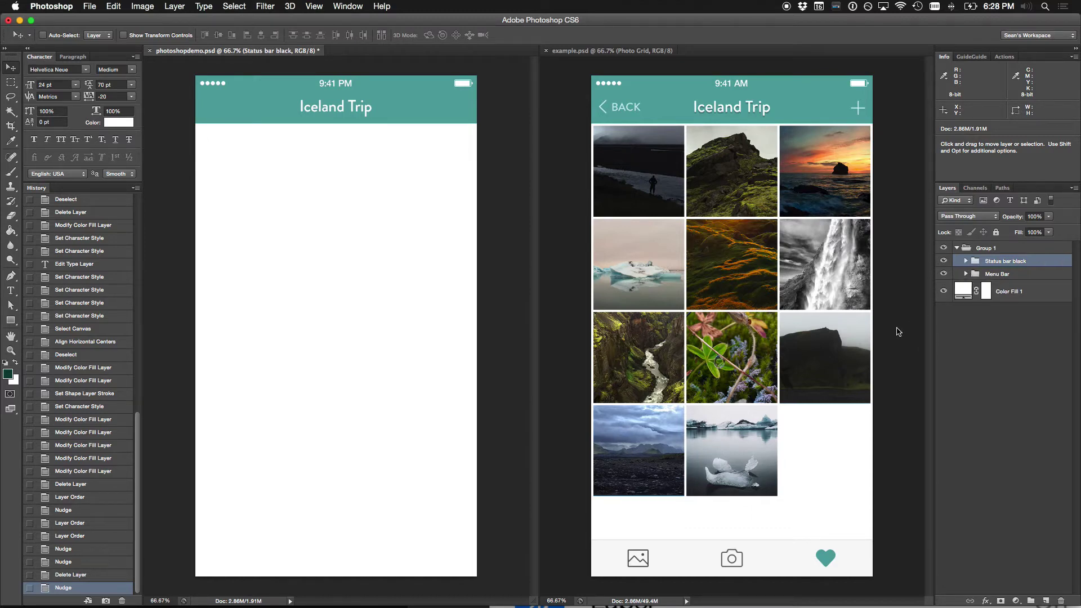
Step: Examine how example.psd organizes its Nav Bar, Photo Grid and Tab Bar groups, including a single photo and the Photos tab icon
click(926, 288)
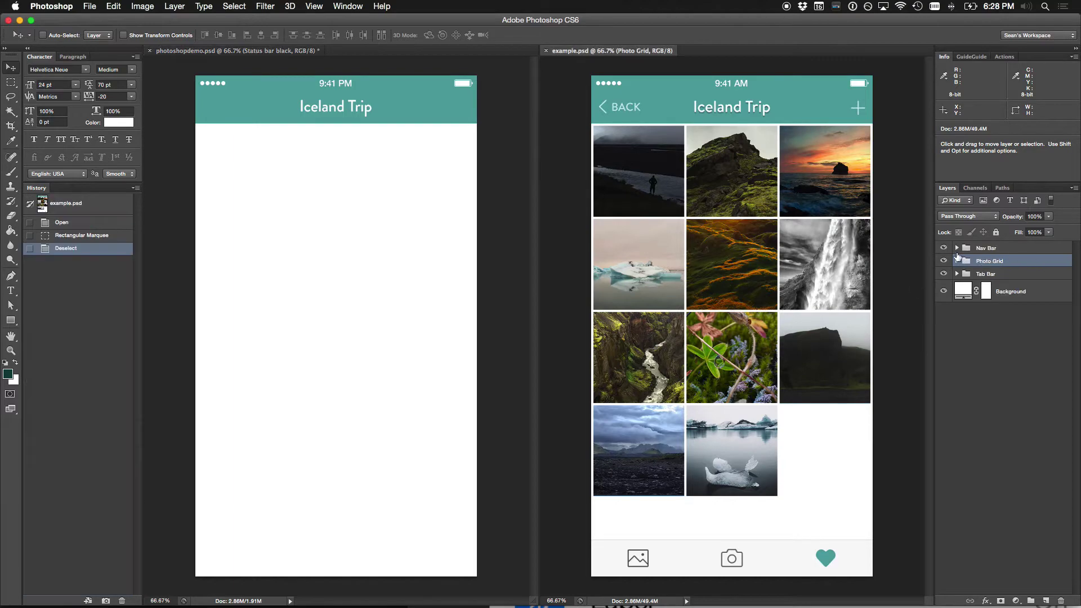
click(956, 248)
click(957, 366)
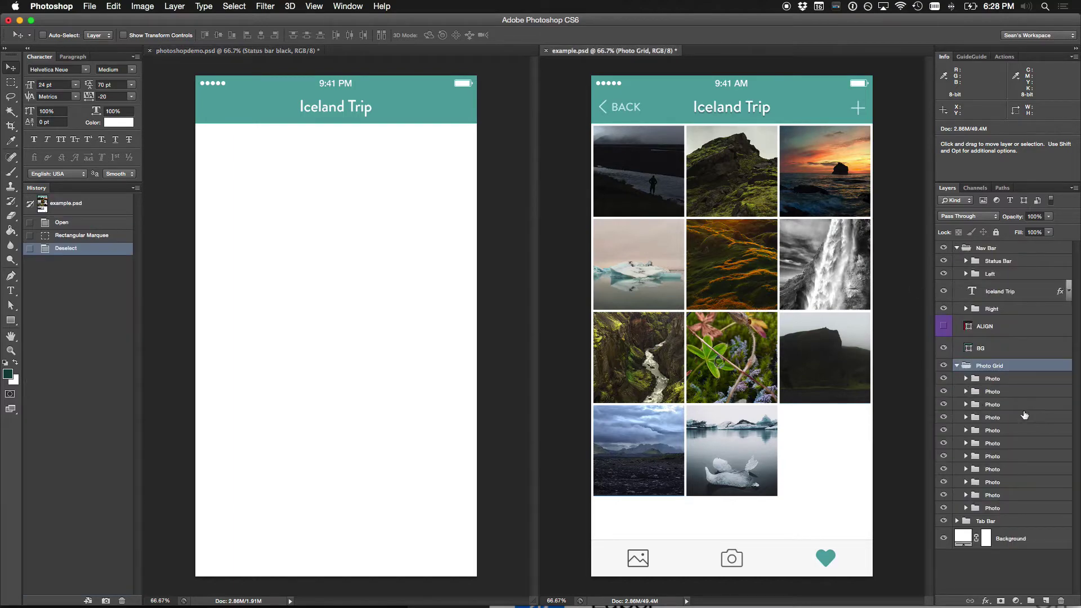
click(966, 379)
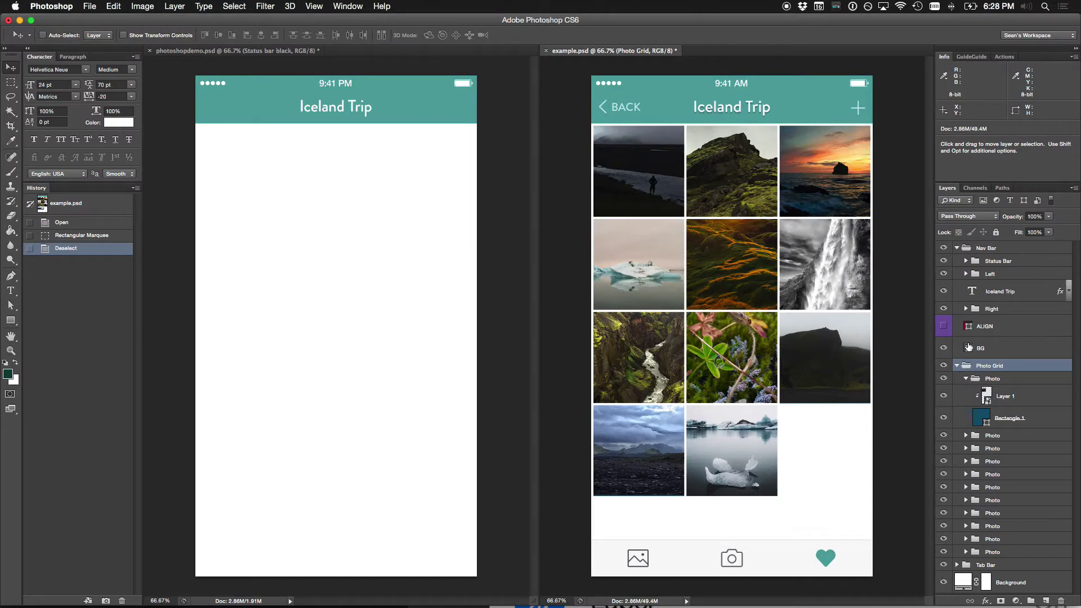
click(957, 366)
click(958, 379)
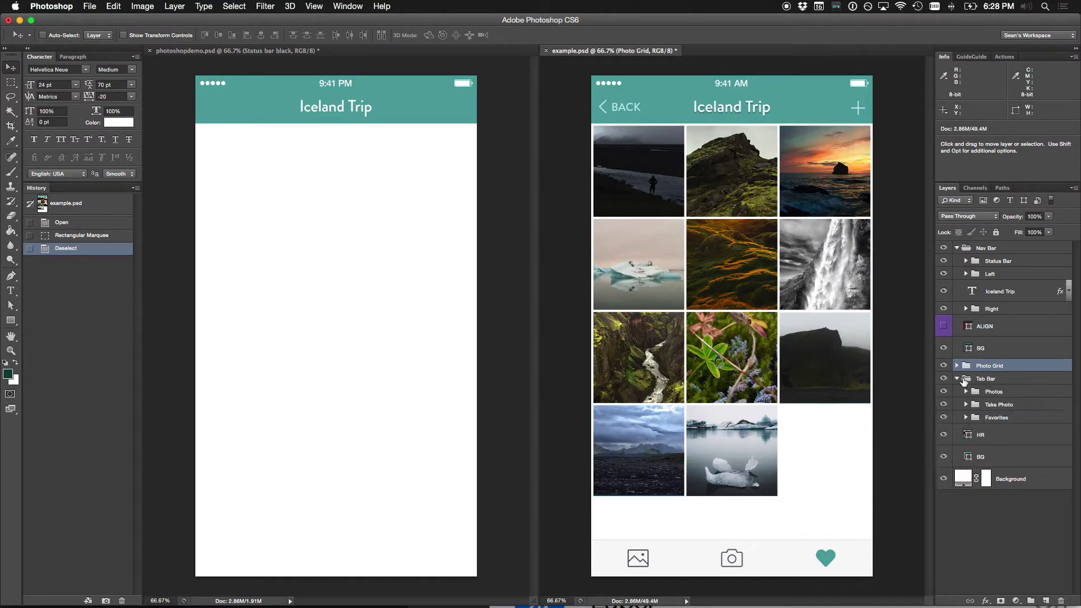
click(966, 391)
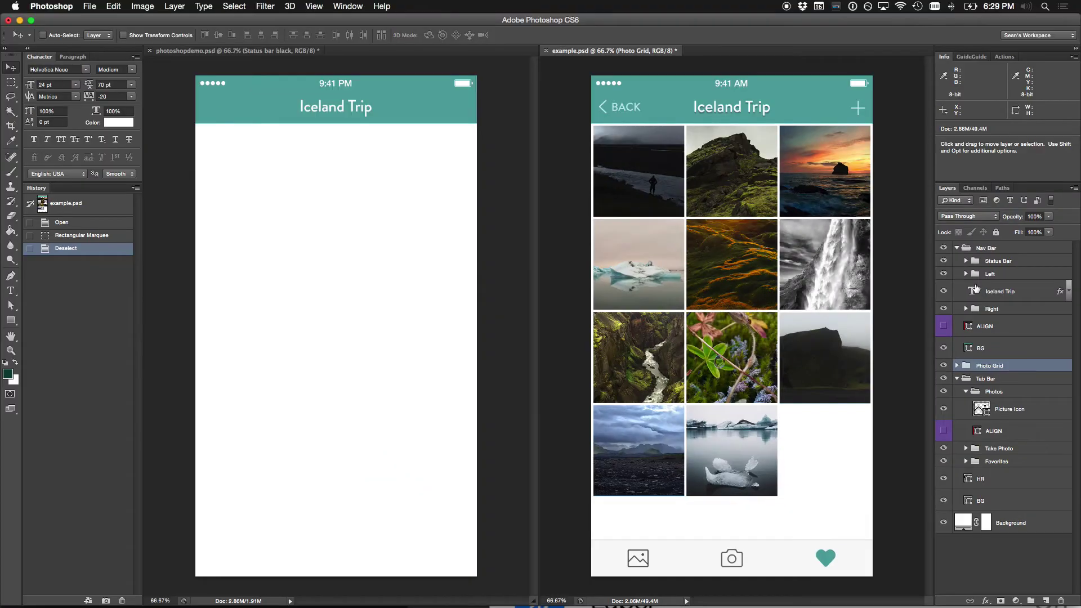
click(957, 248)
click(957, 273)
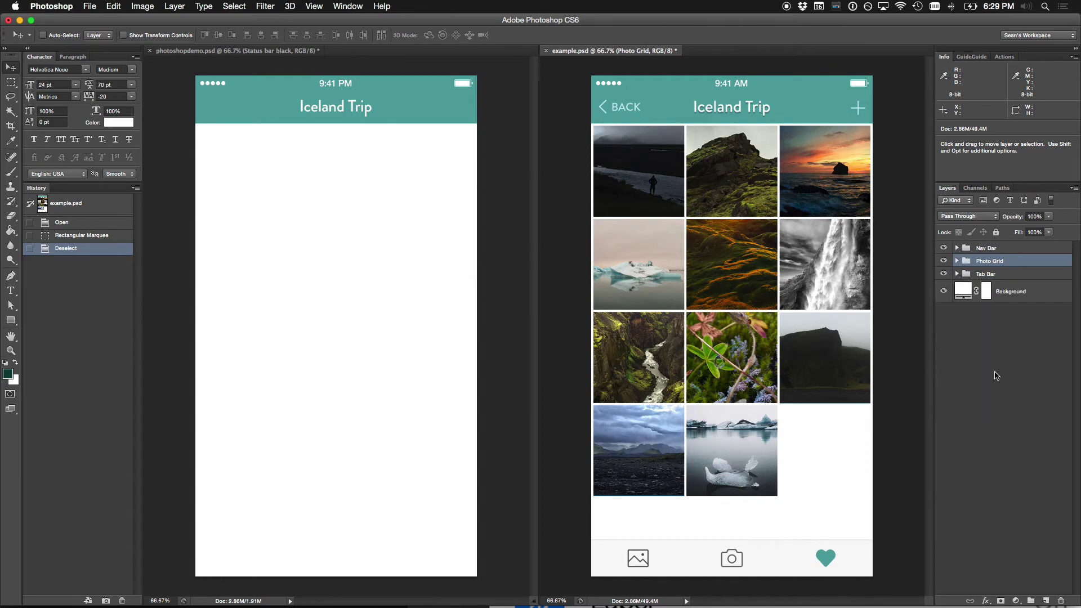
Step: Deselect all layers in example.psd and save it
right_click(1001, 386)
click(1000, 385)
key(super+s)
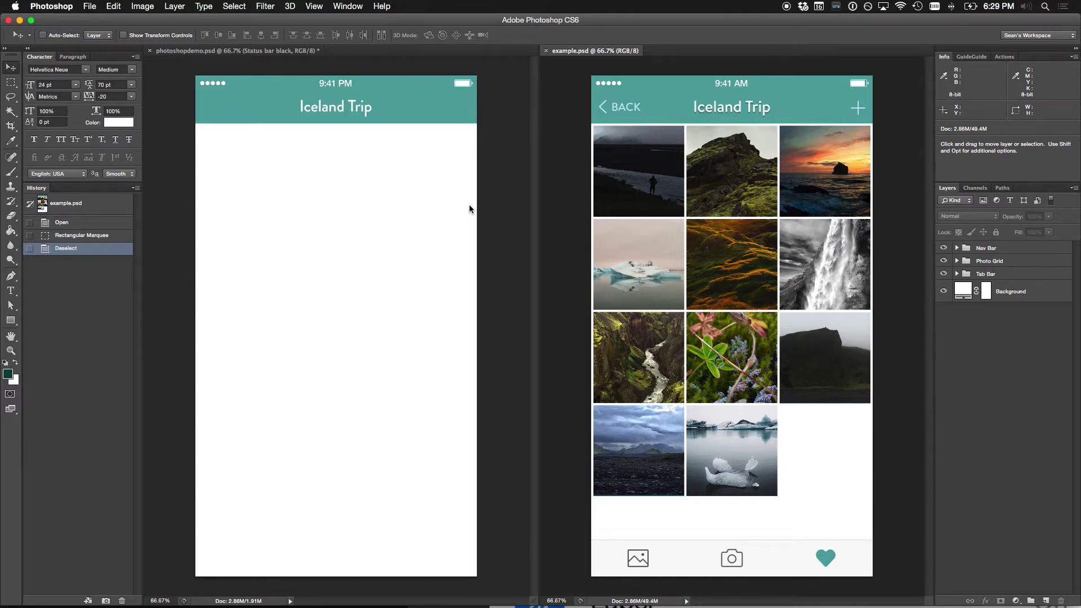
Step: Compare the Iceland Trip title close up in photoshopdemo.psd and example.psd
click(495, 189)
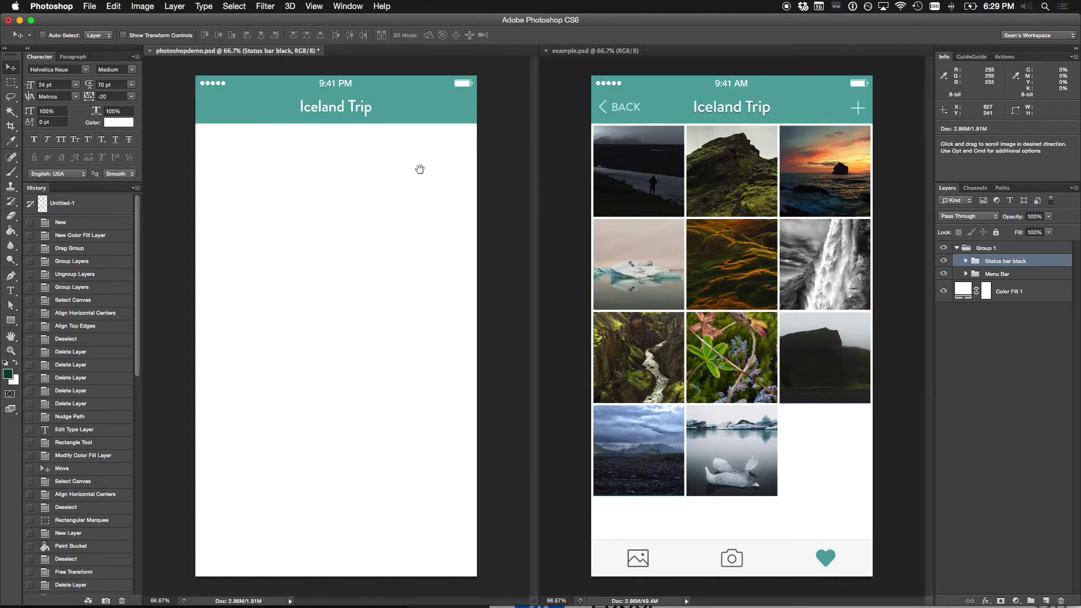
key(super+space)
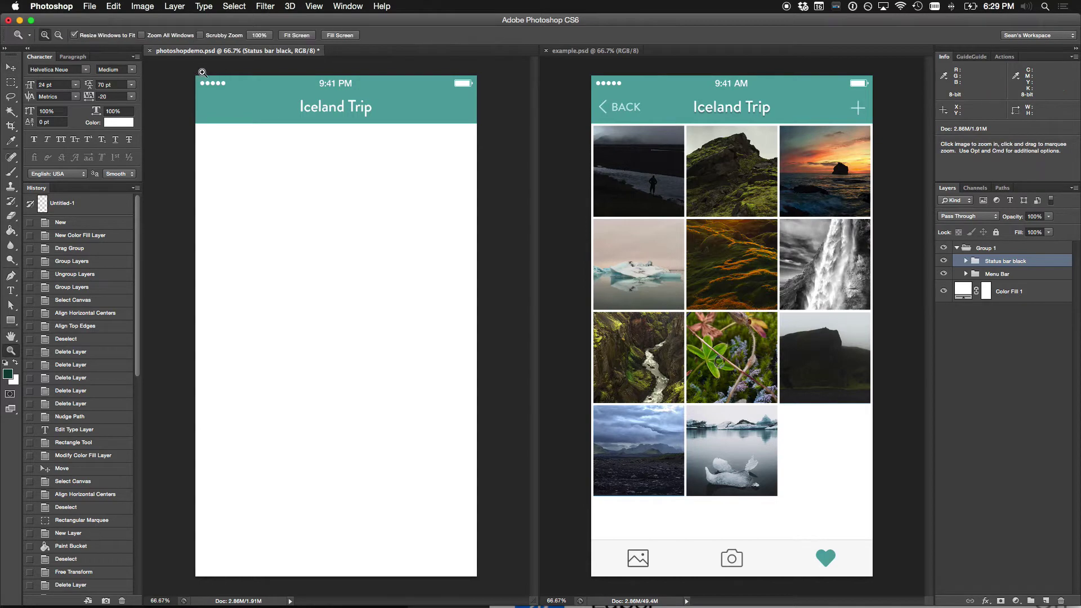
drag(249, 76, 364, 120)
drag(687, 87, 804, 143)
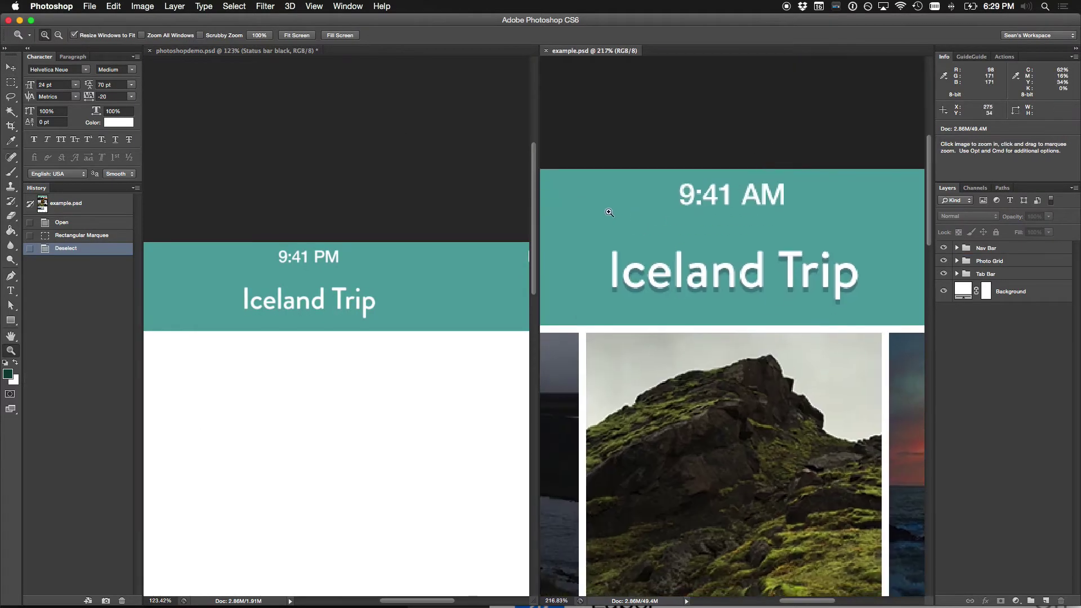
drag(813, 338, 748, 305)
click(434, 277)
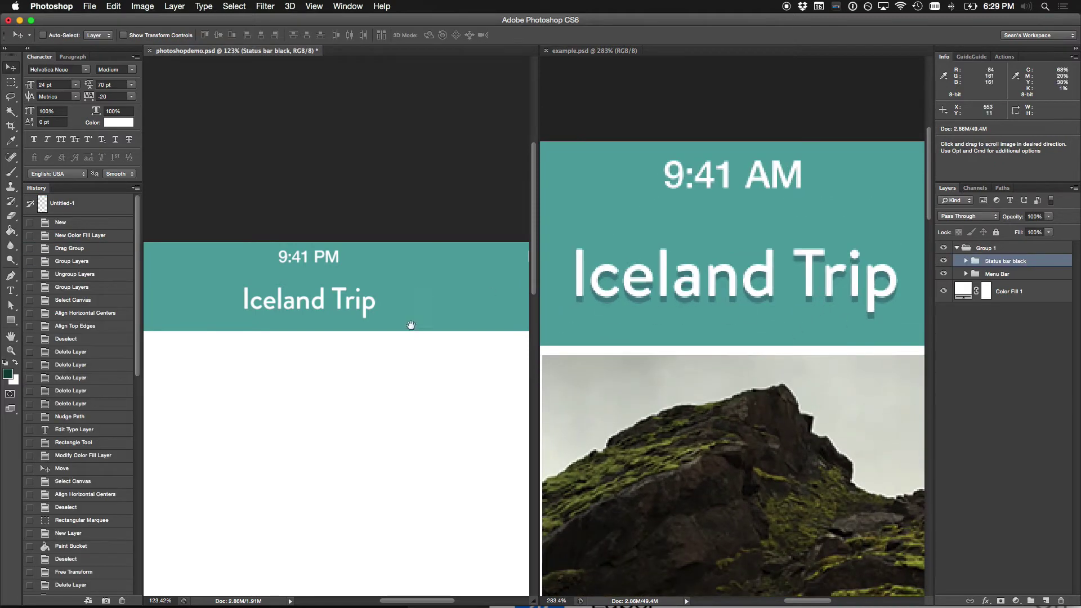
drag(410, 323, 422, 234)
Step: Add a Drop Shadow effect to the Iceland Trip title layer in photoshopdemo.psd
key(t)
click(366, 189)
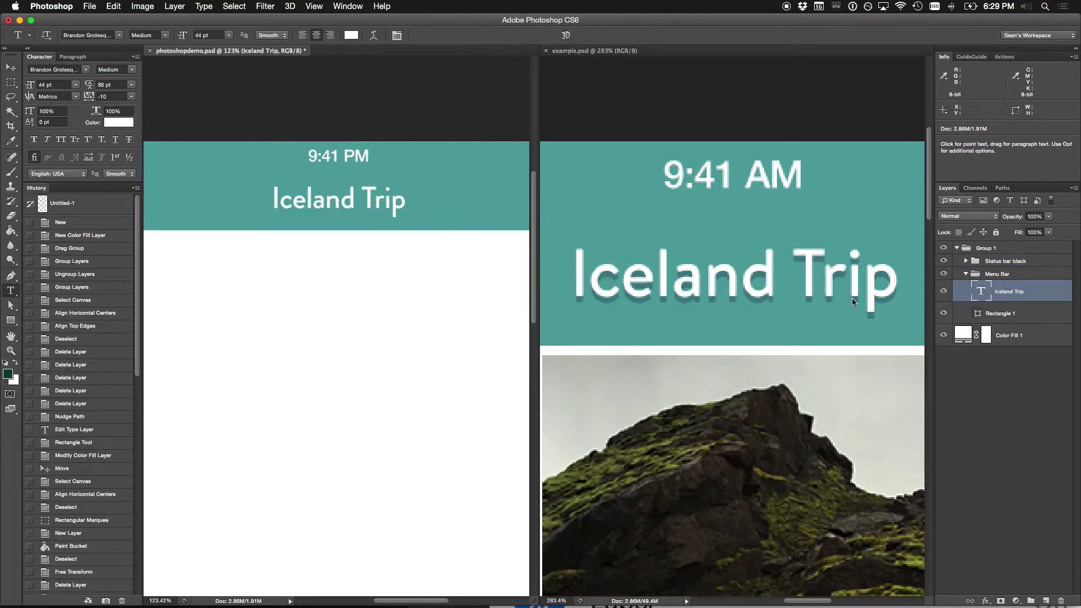
key(Escape)
key(v)
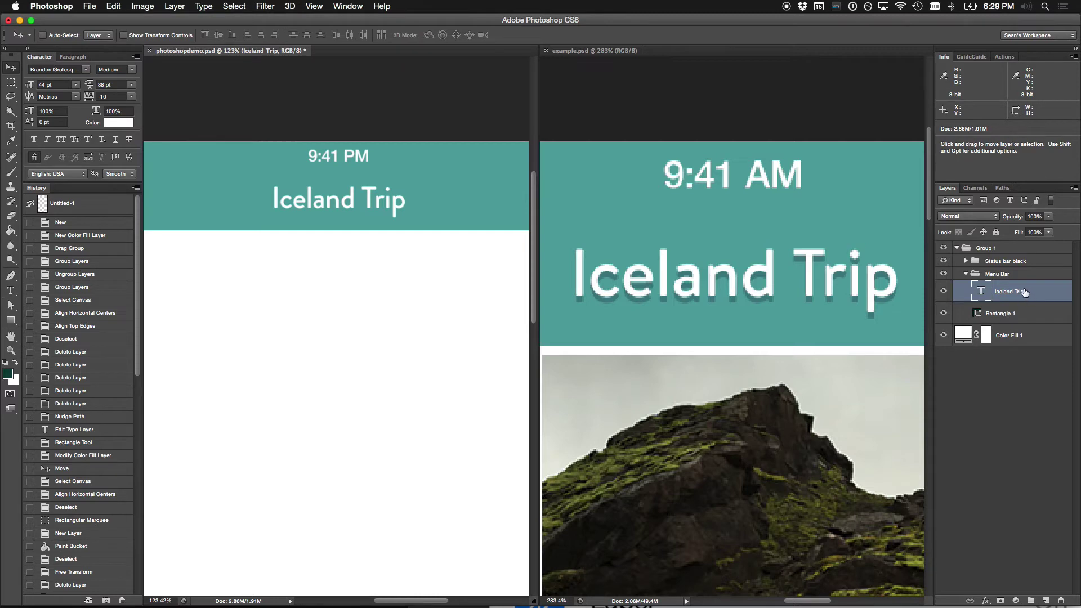
click(986, 601)
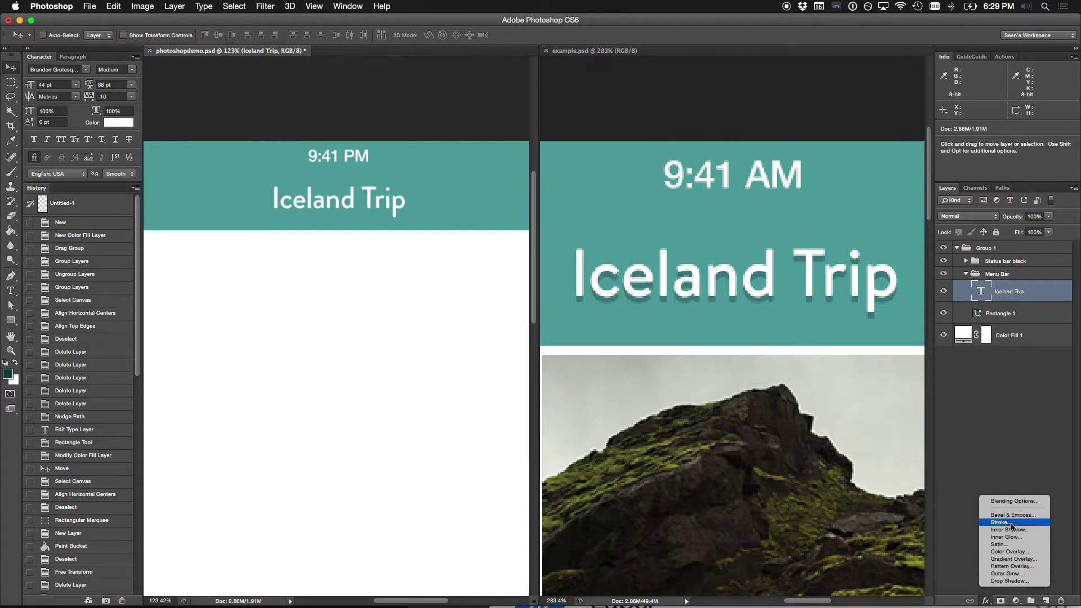
click(1014, 500)
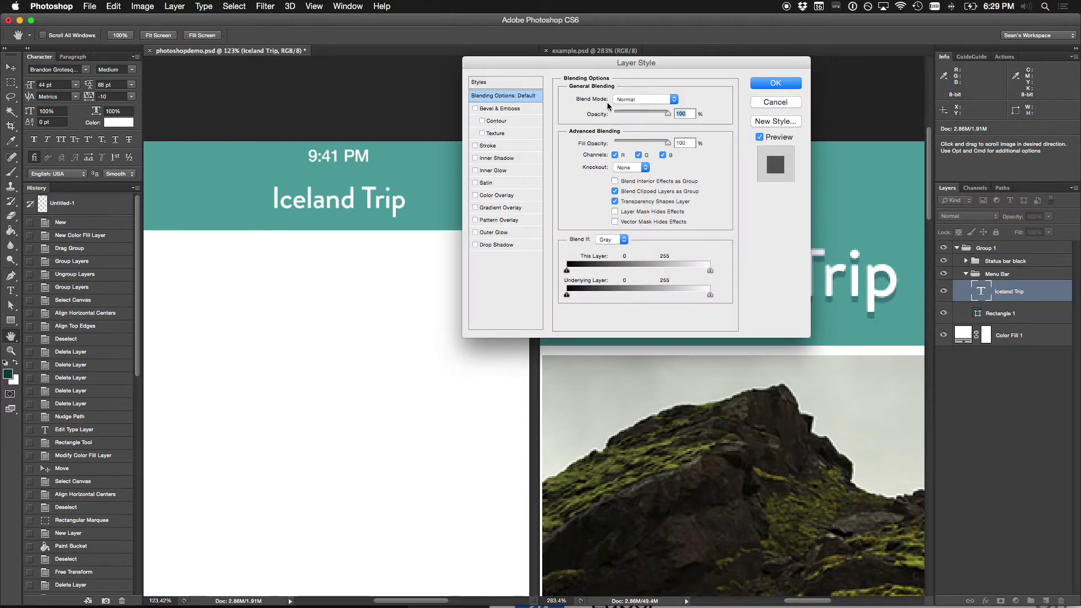
click(492, 244)
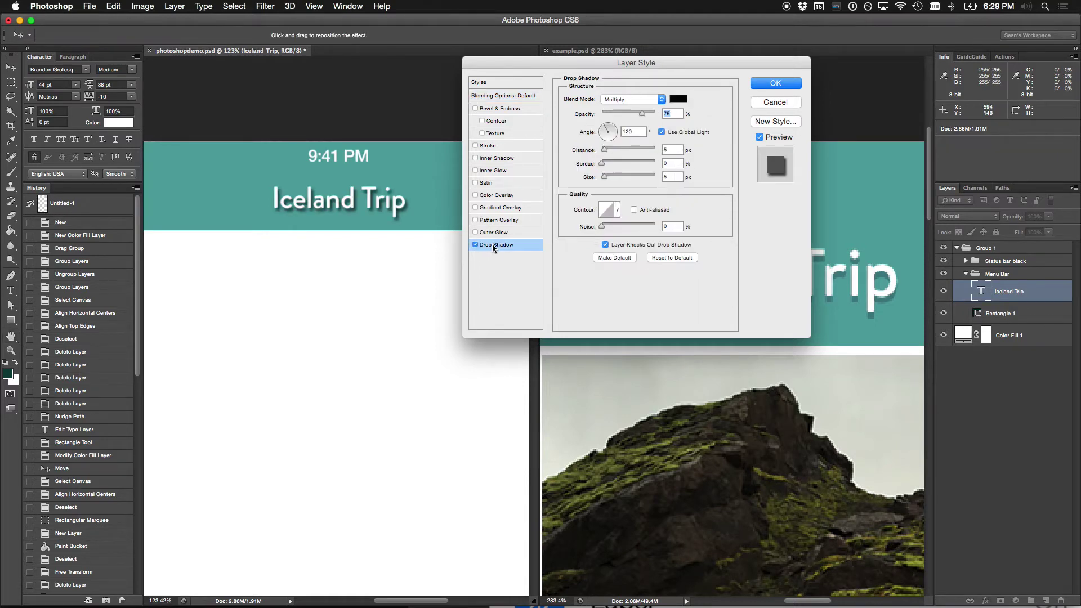
Step: Turn off global light and apply the title's drop shadow with a 90° angle, 4 px distance, 0 px size and 40% opacity
click(677, 133)
click(608, 126)
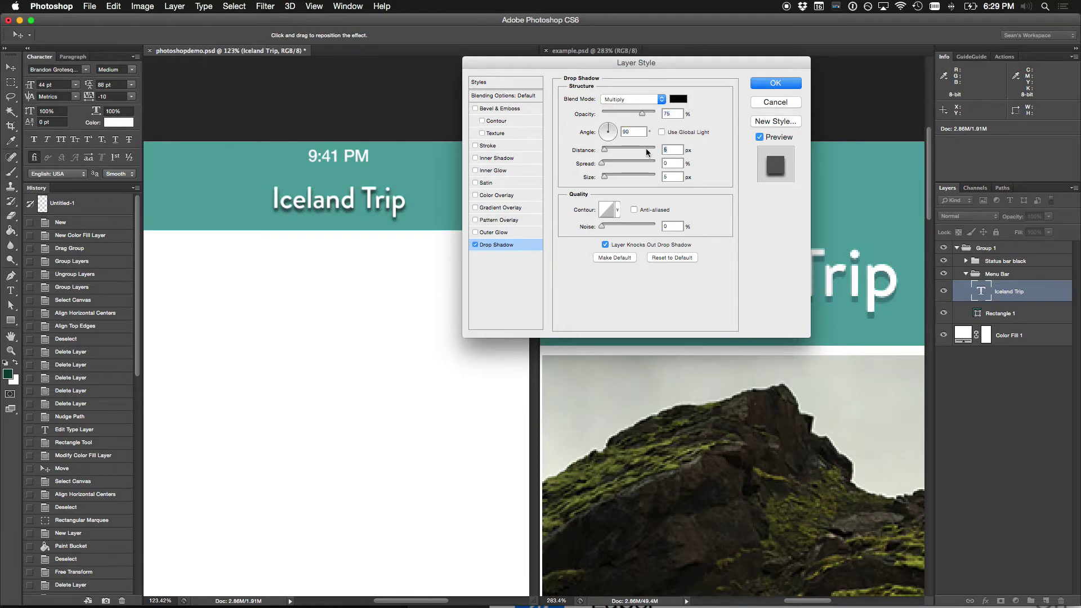
text(4)
text(0)
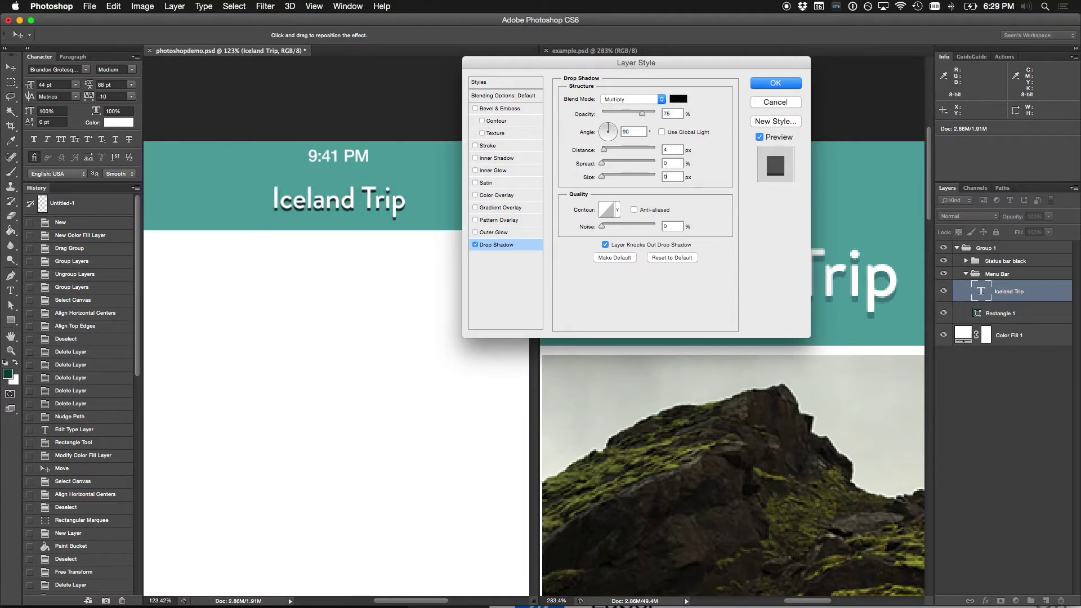
key(shift+Tab)
key(shift+Tab)
key(shift+Tab)
key(shift+Tab)
text(40)
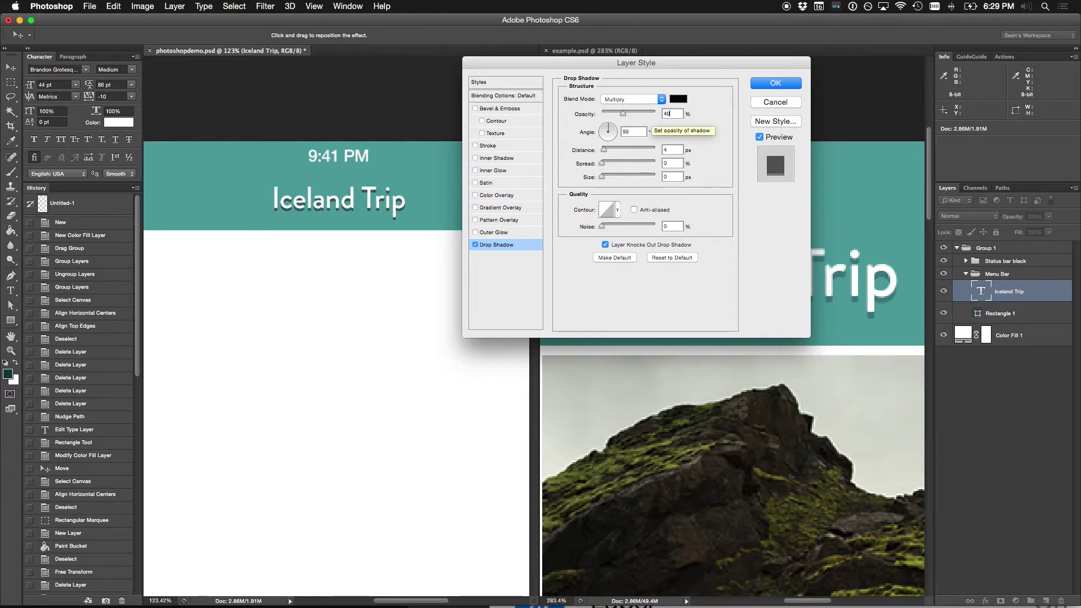
key(Return)
Step: Duplicate the Iceland Trip title directly beside the original in the header so the two shadows can be compared
key(z)
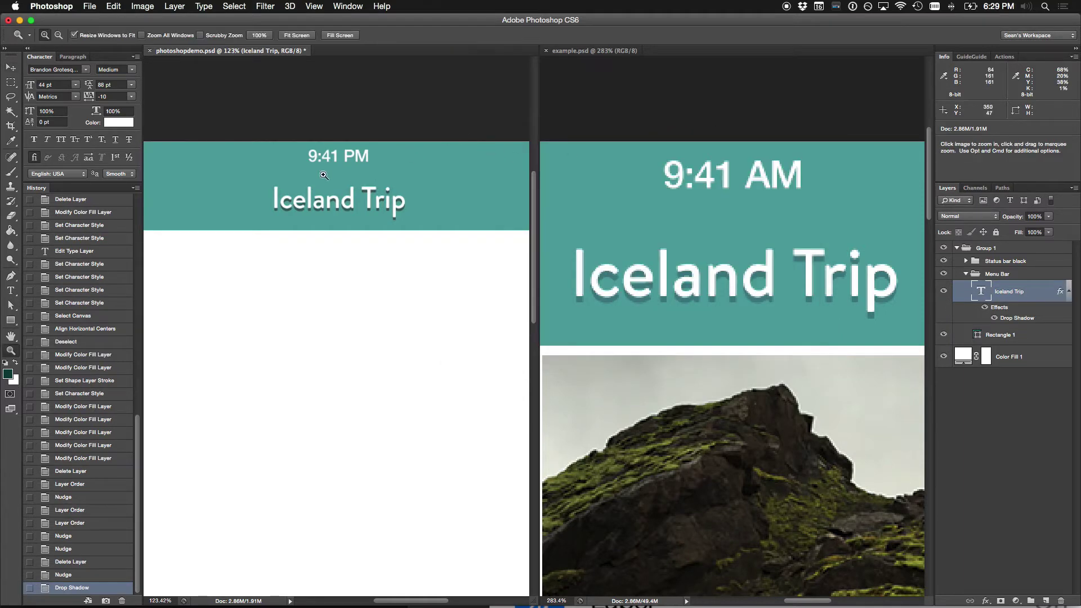
drag(335, 150, 376, 159)
key(Tab)
drag(270, 188, 356, 166)
key(v)
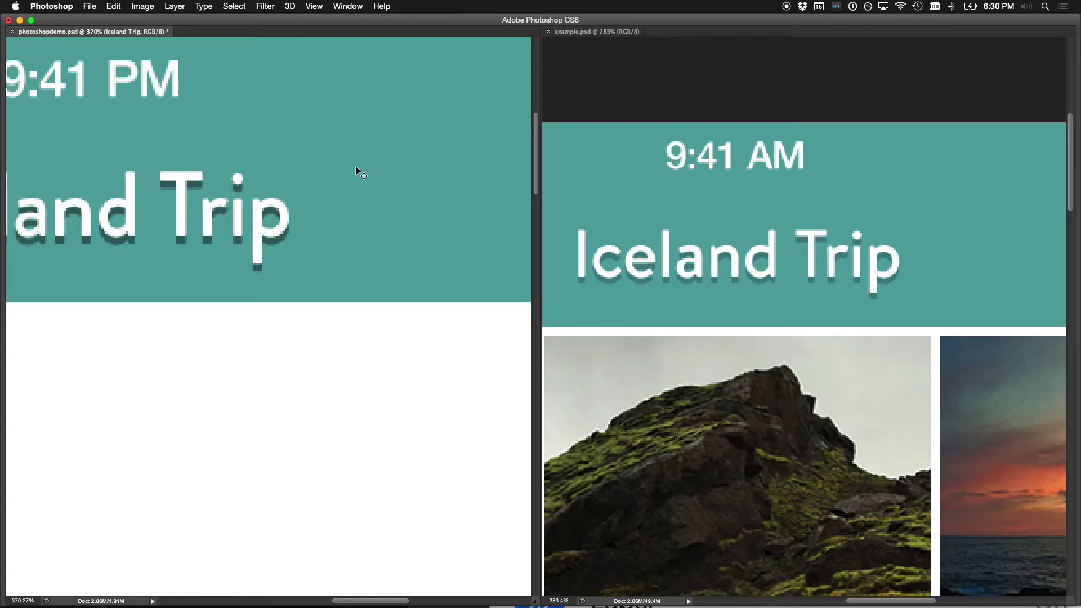
scroll(304, 183, right, 3)
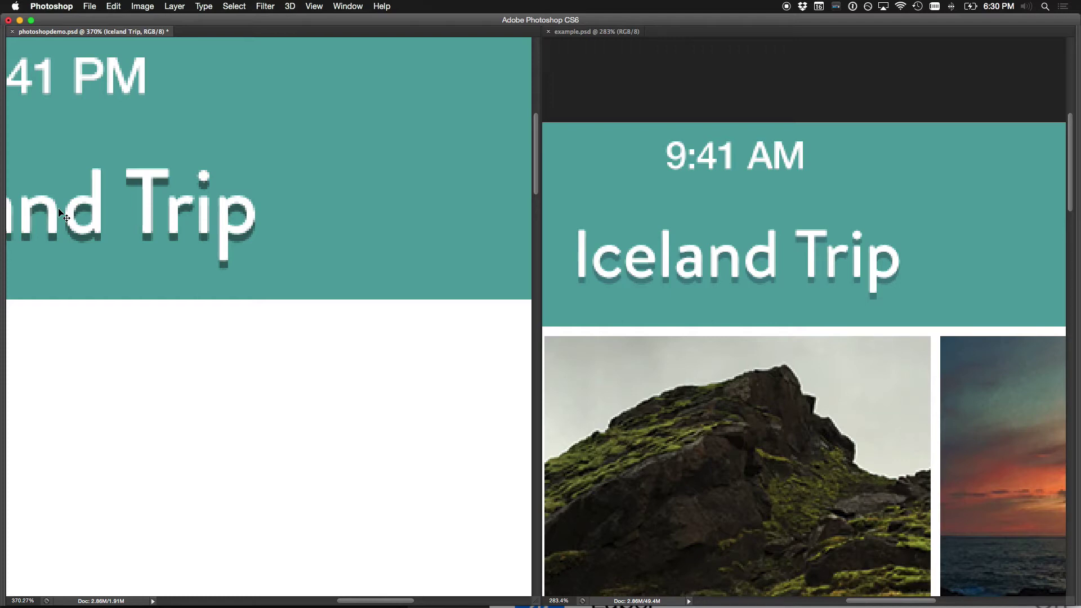
drag(54, 212, 384, 221)
key(BackSpace)
drag(44, 208, 349, 218)
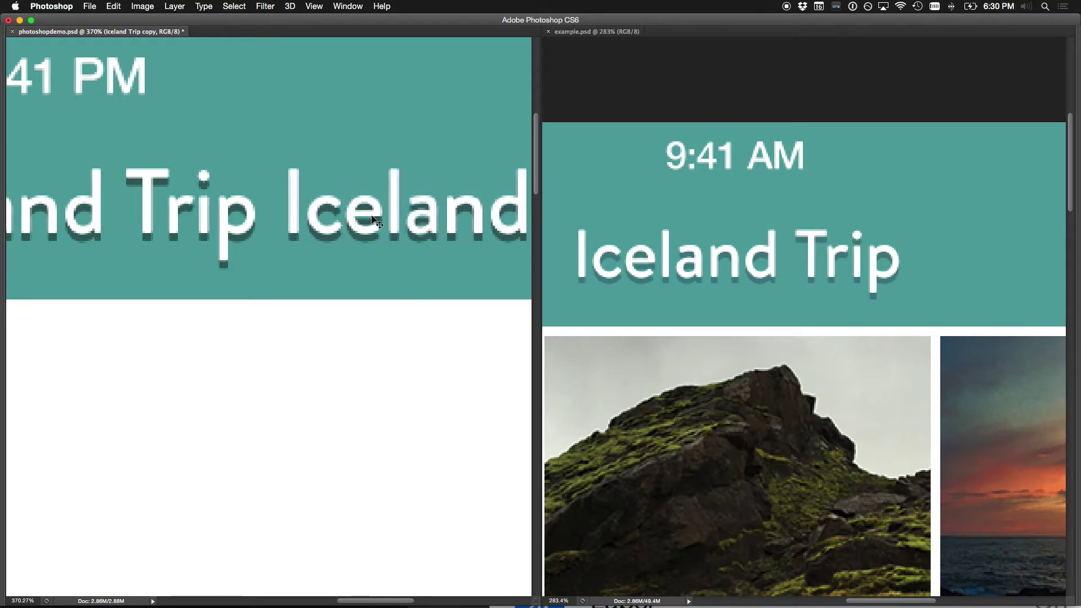
scroll(355, 217, down, 1)
scroll(354, 217, right, 1)
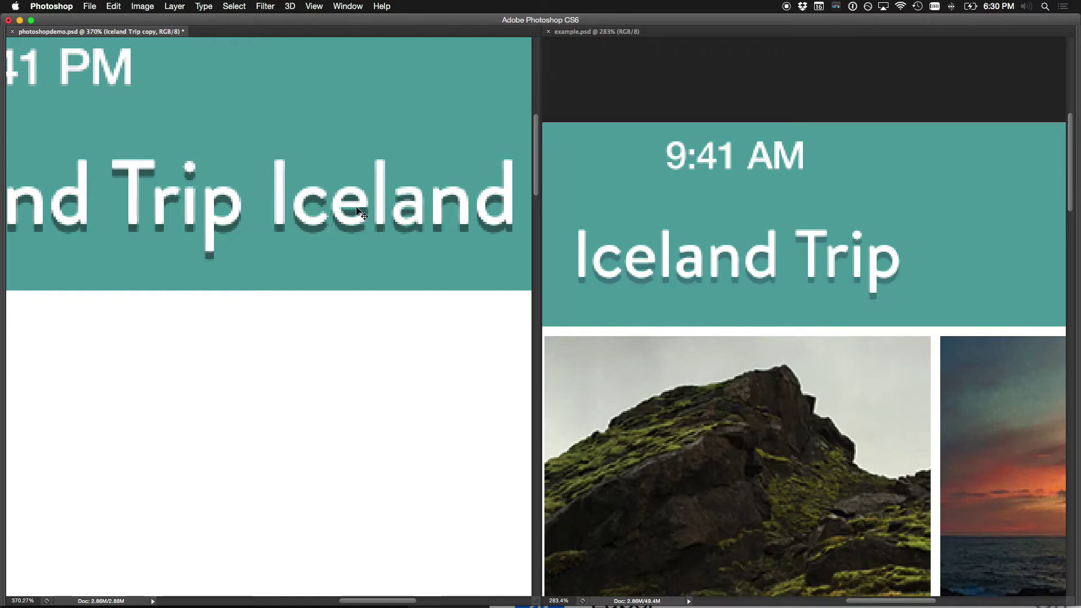
drag(357, 212, 226, 182)
Step: Try a dark teal drop shadow color of RGB 0, 20, 20 on the duplicated Iceland Trip title
key(Tab)
key(t)
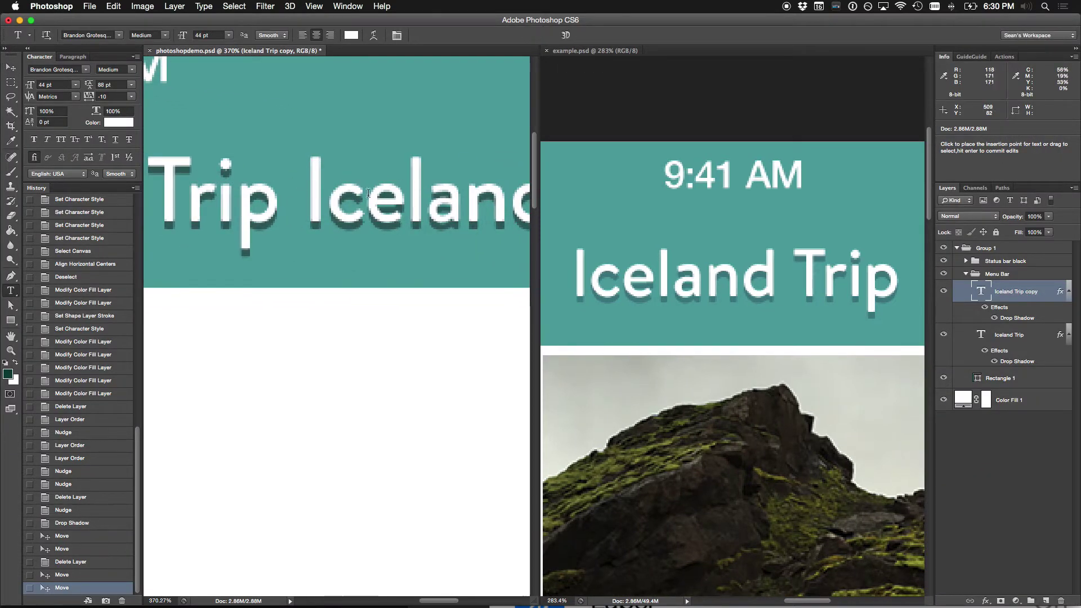
double_click(1017, 318)
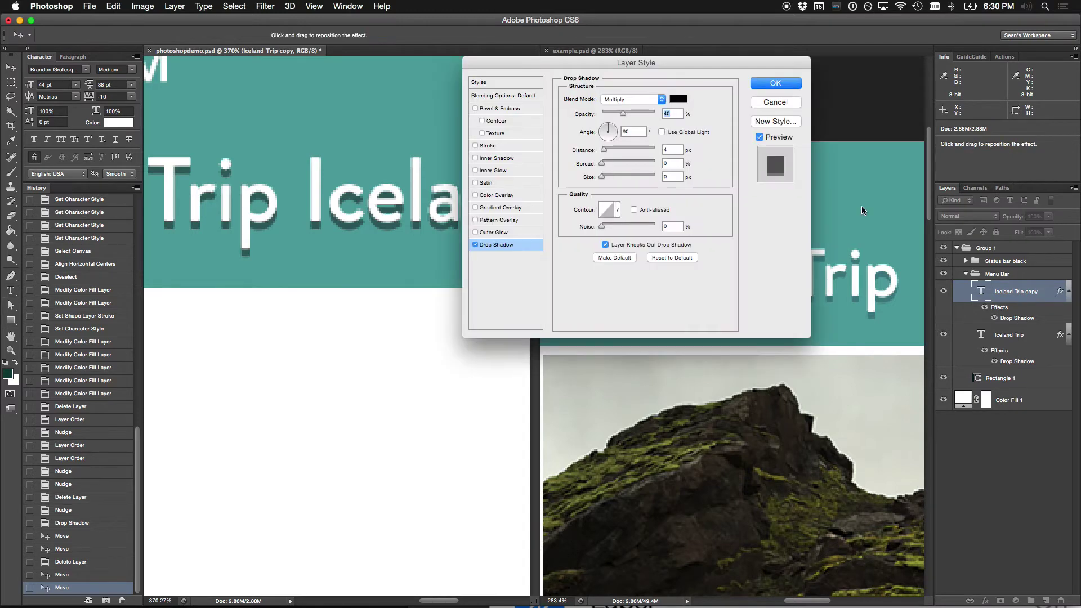
drag(669, 63, 806, 72)
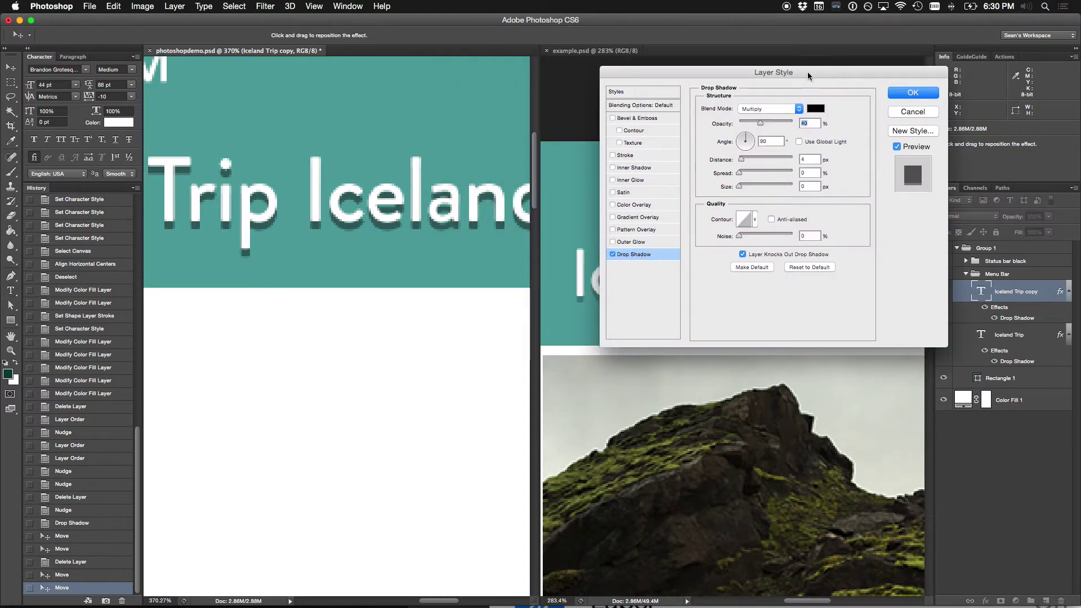
click(816, 111)
drag(651, 91, 711, 60)
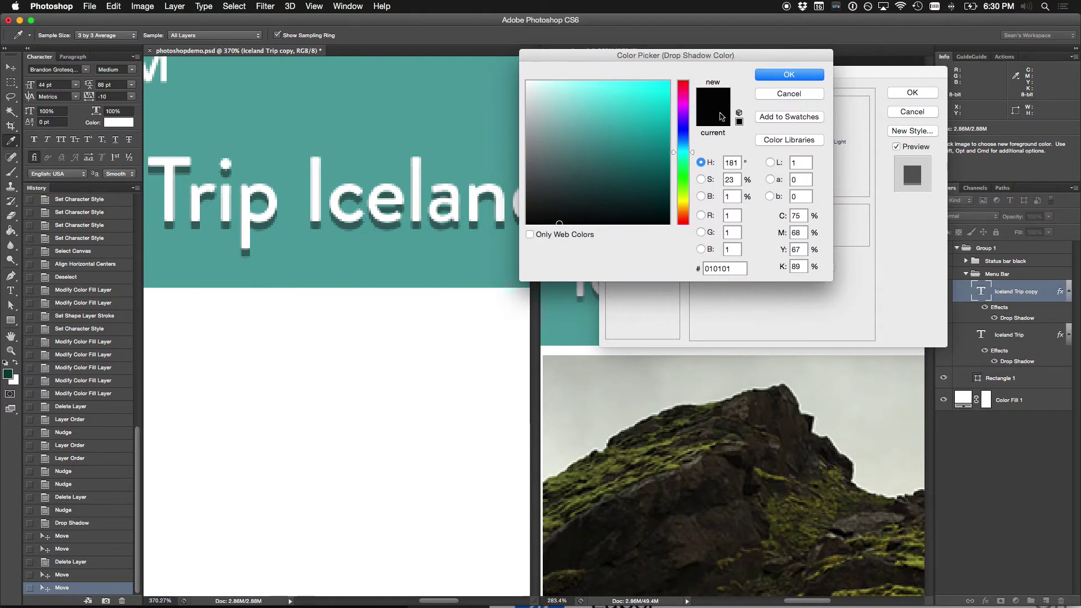
drag(620, 223, 526, 225)
click(732, 232)
text(20)
key(Tab)
text(20)
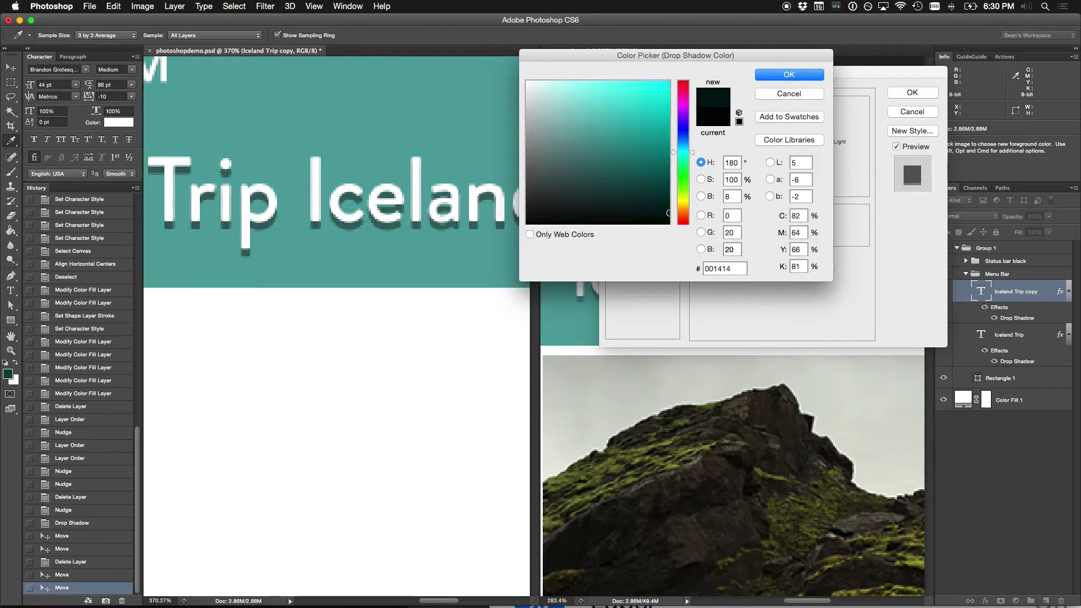
Step: Set the duplicated title's drop shadow color to RGB 0, 0, 32 and apply the style
key(shift+Tab)
text(0)
key(Tab)
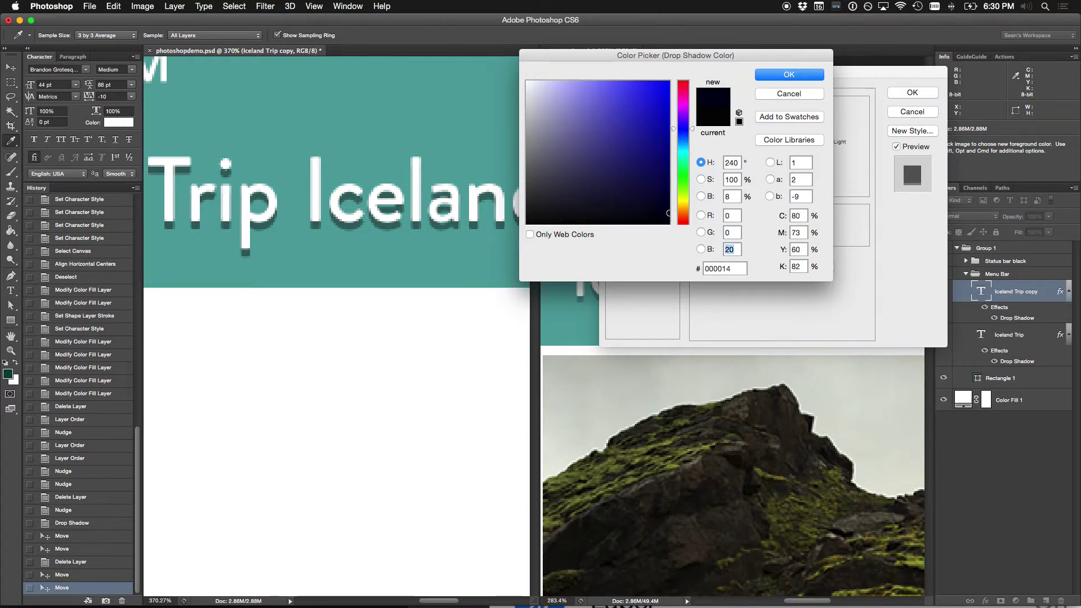
text(30)
key(BackSpace)
text(2)
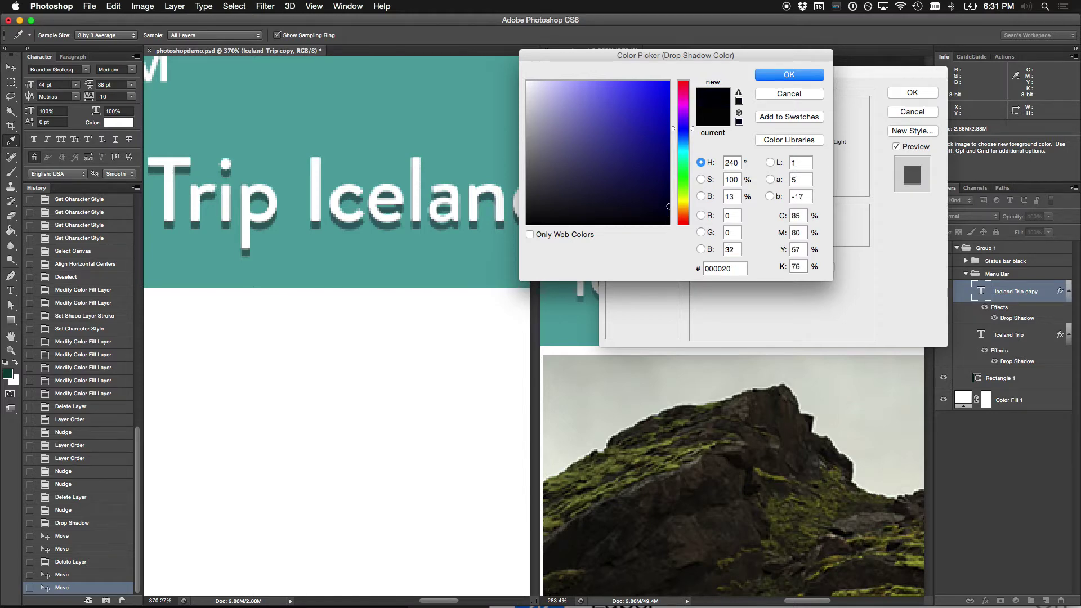
key(Return)
key(Return)
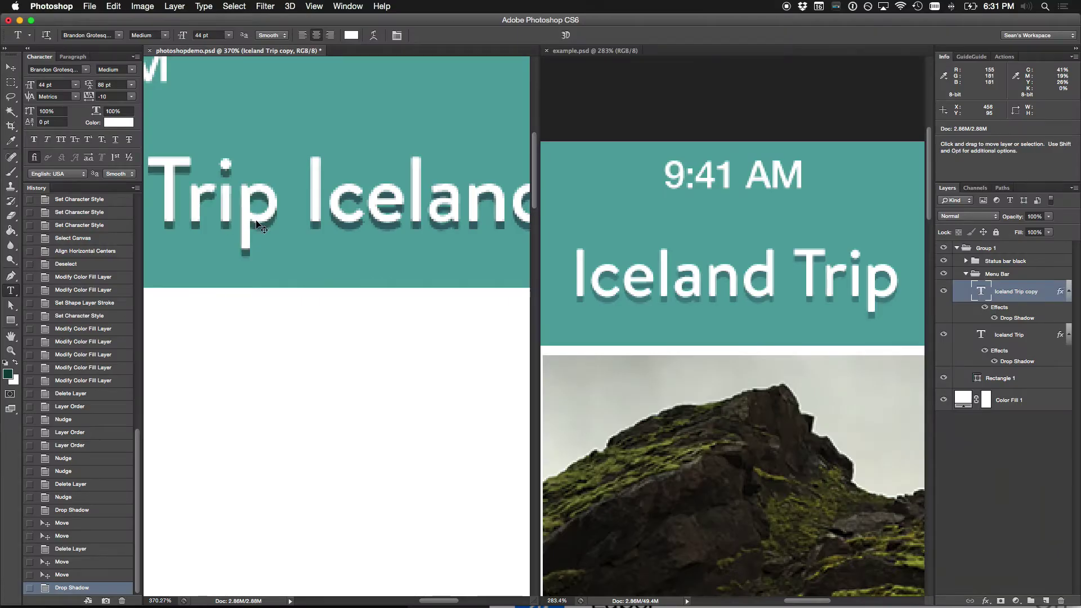
Step: Check the drop shadow color of the Iceland Trip title in example.psd and undo the accidental style edit there
key(super+1)
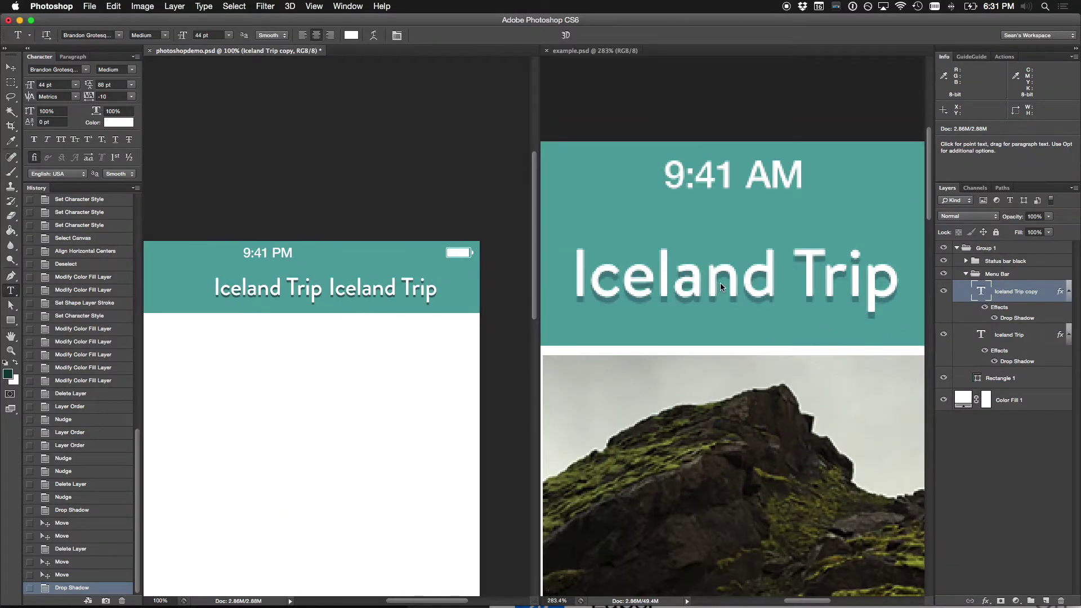
click(726, 282)
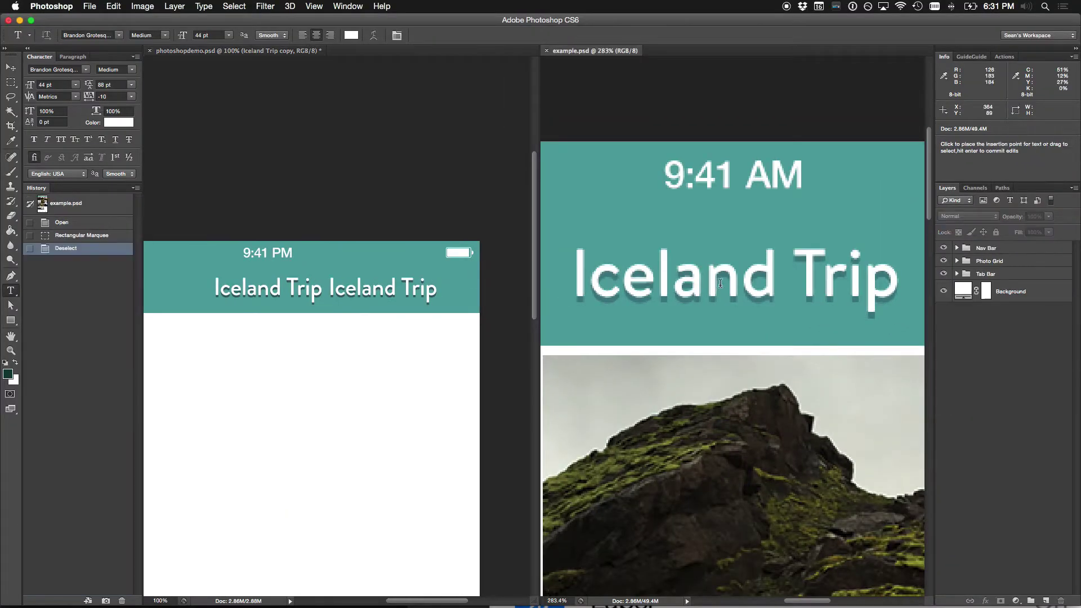
super+click(738, 282)
double_click(1047, 292)
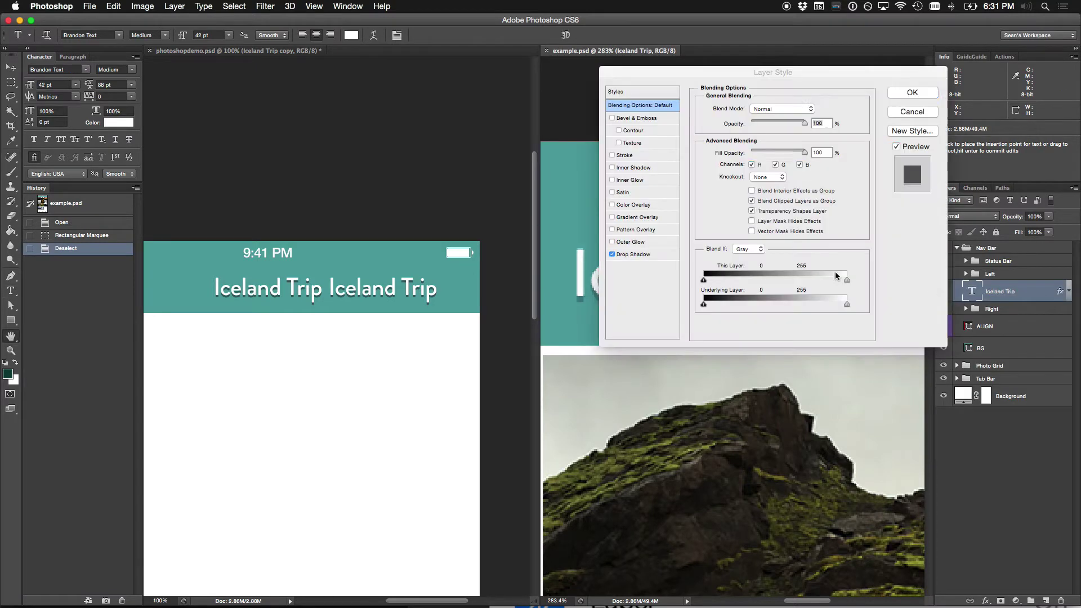
click(656, 255)
click(815, 108)
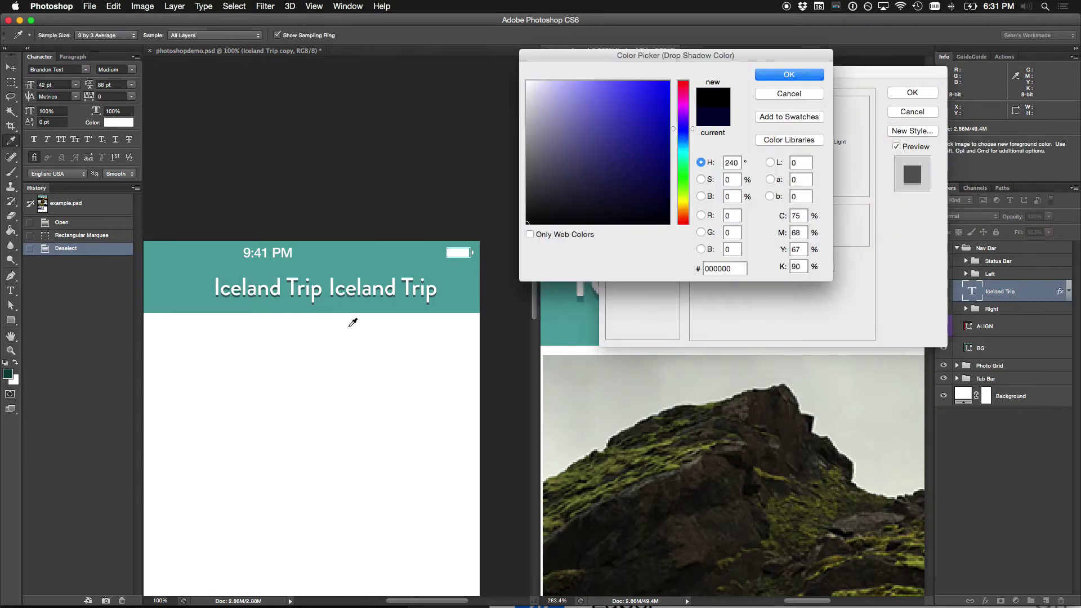
key(Escape)
key(Return)
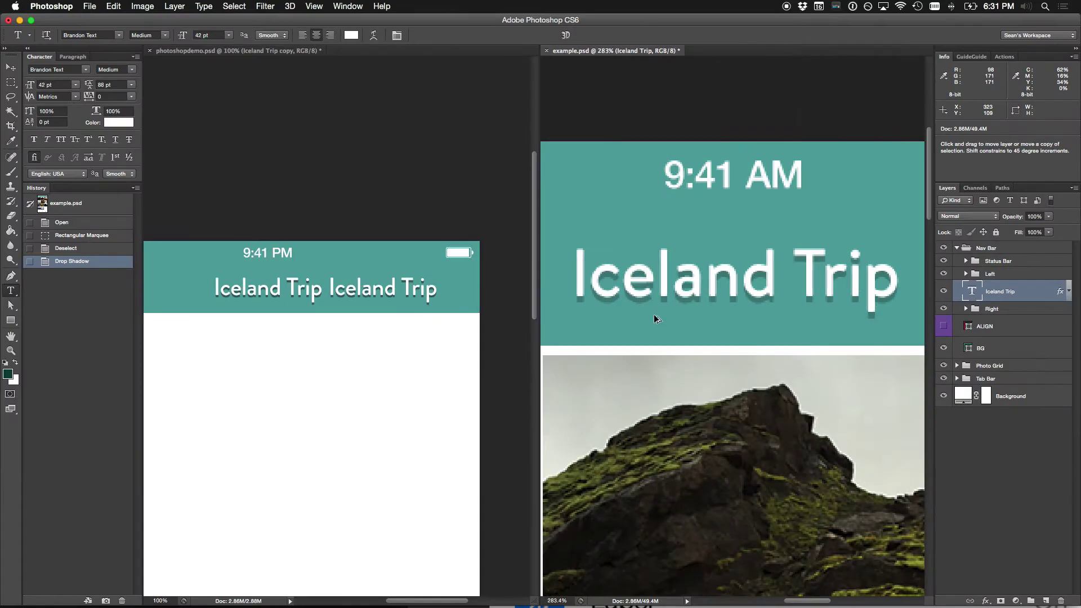
key(super+alt+z)
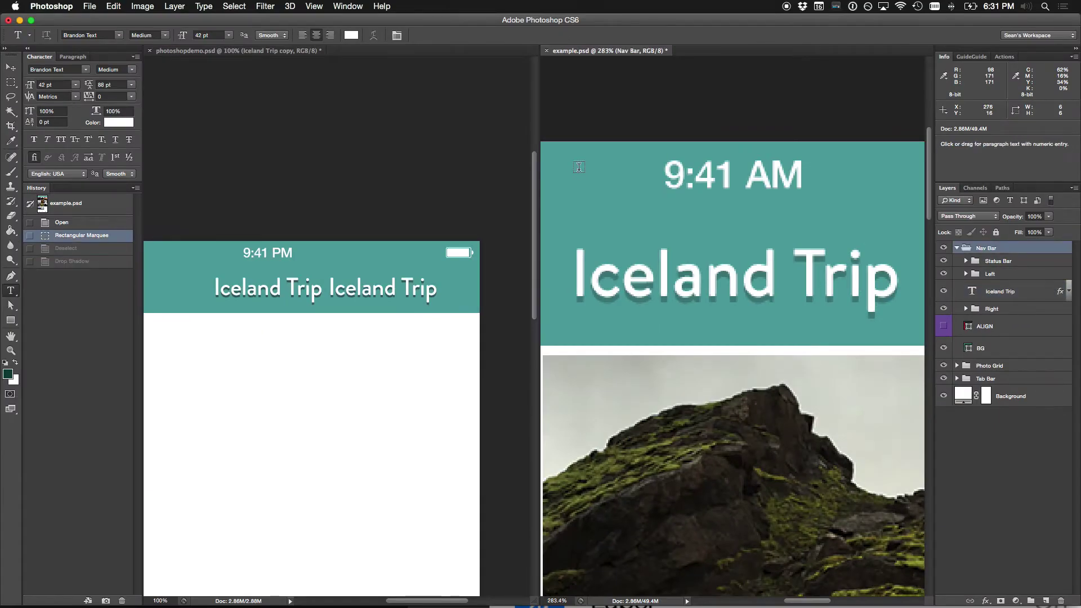
Step: Delete the duplicated Iceland Trip title layer from photoshopdemo.psd
key(super+1)
click(385, 215)
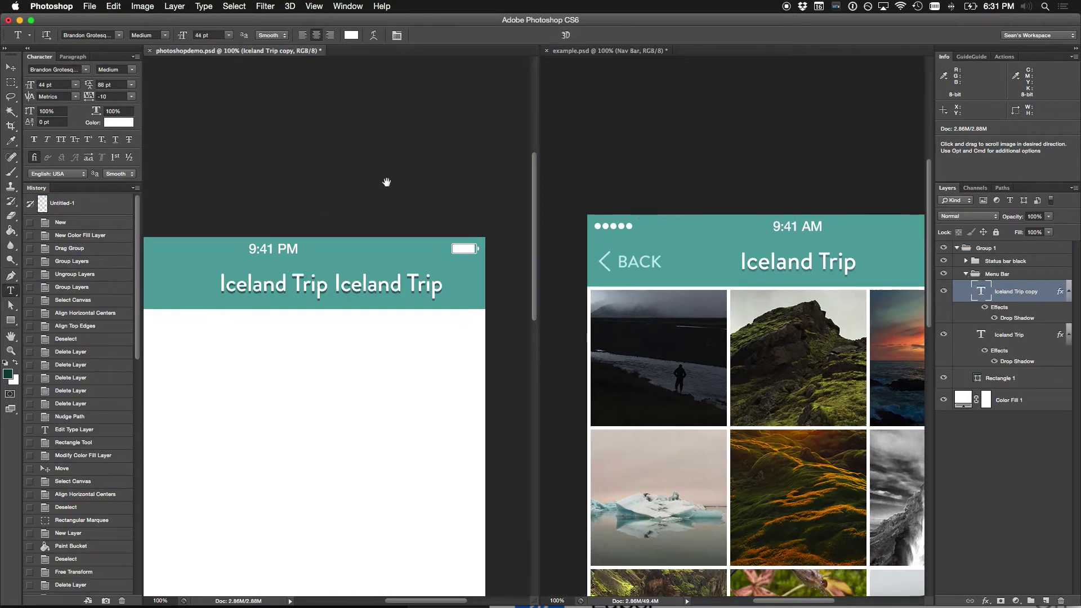
key(v)
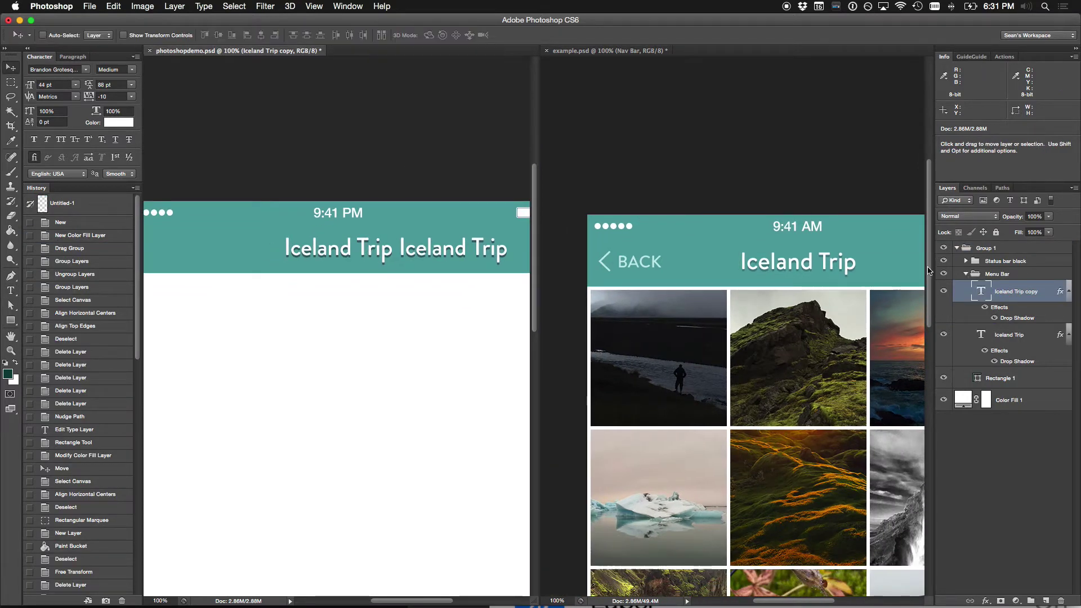
key(Delete)
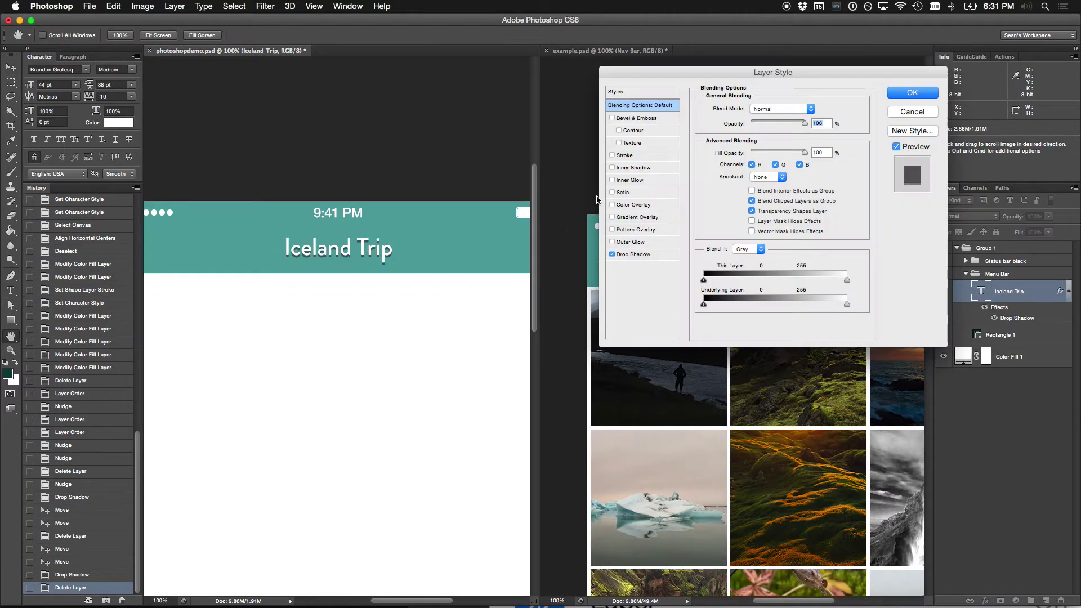
Step: Set the original Iceland Trip title's drop shadow color to RGB 0, 0, 50
click(643, 254)
click(813, 113)
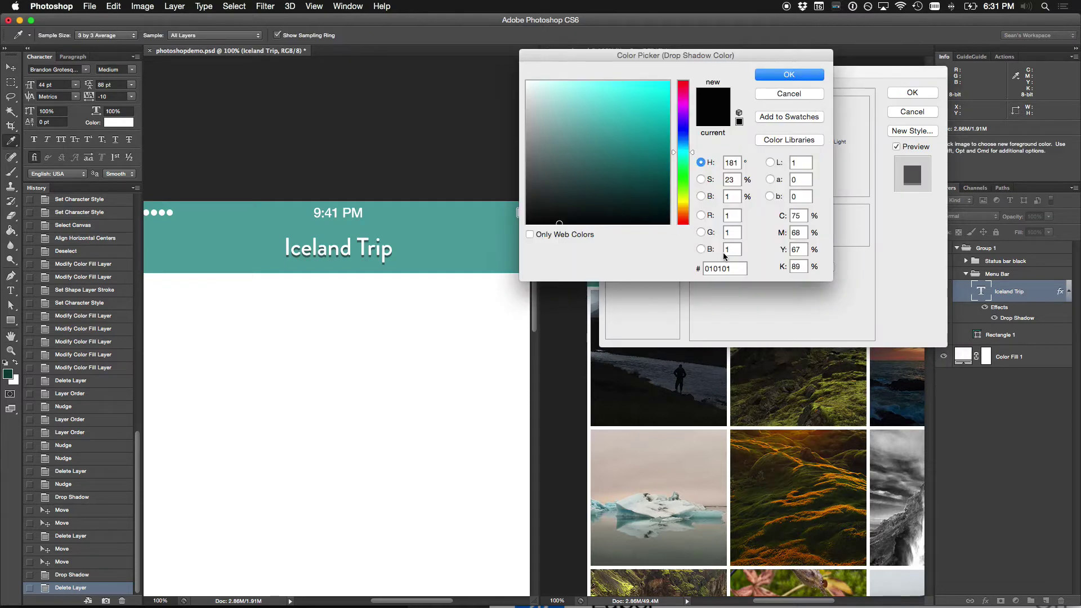
drag(621, 202, 456, 318)
text(50)
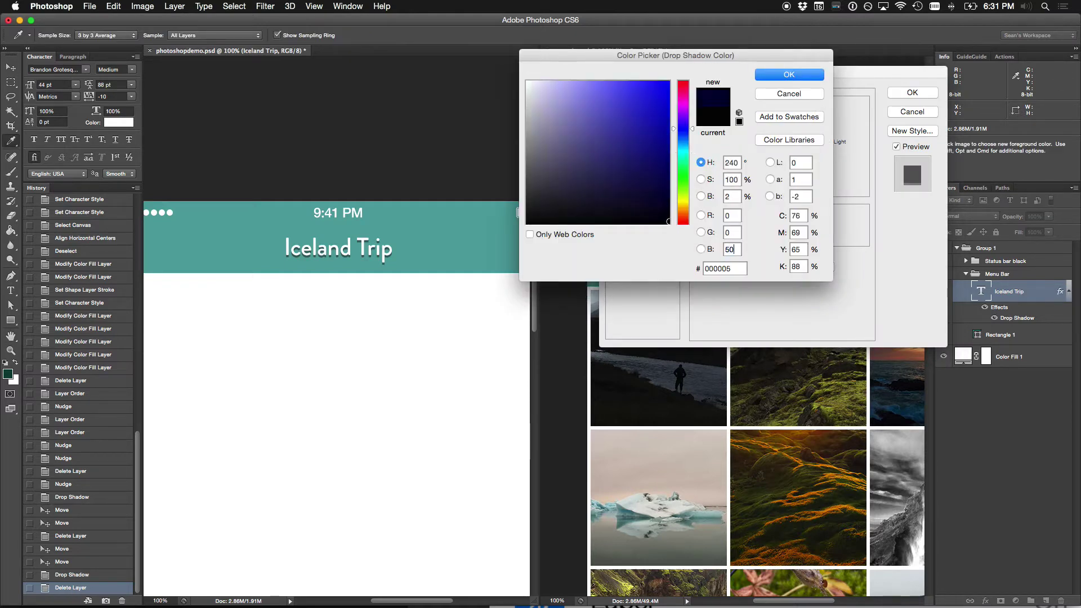
key(Return)
Step: Set the title's drop shadow opacity to 20%, apply the style and return to the whole-screen view
key(shift+Tab)
key(shift+Tab)
key(shift+Tab)
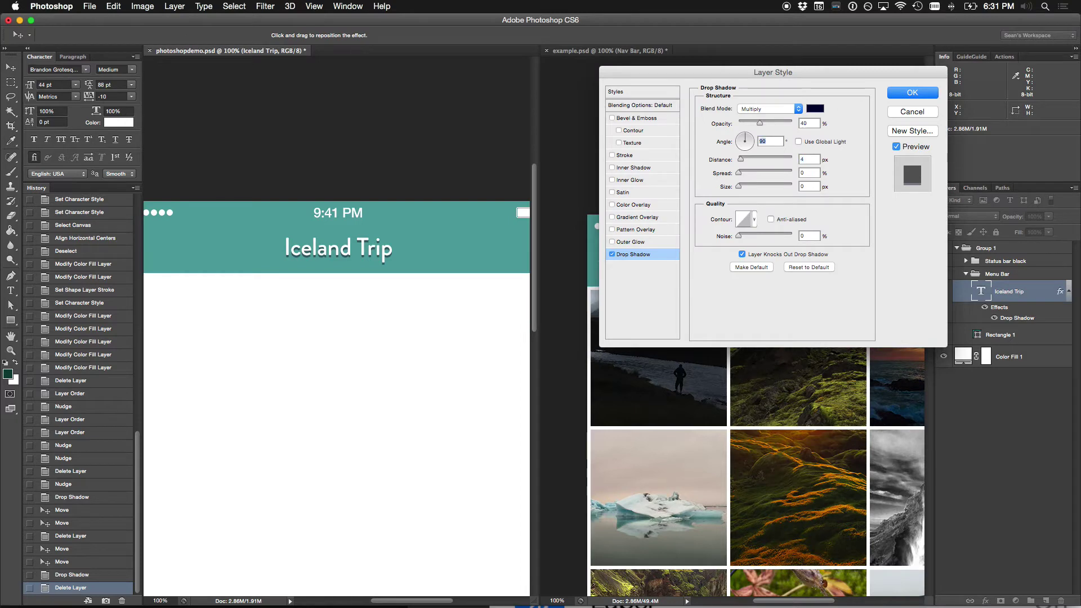
text(20)
key(Return)
scroll(439, 289, down, 2)
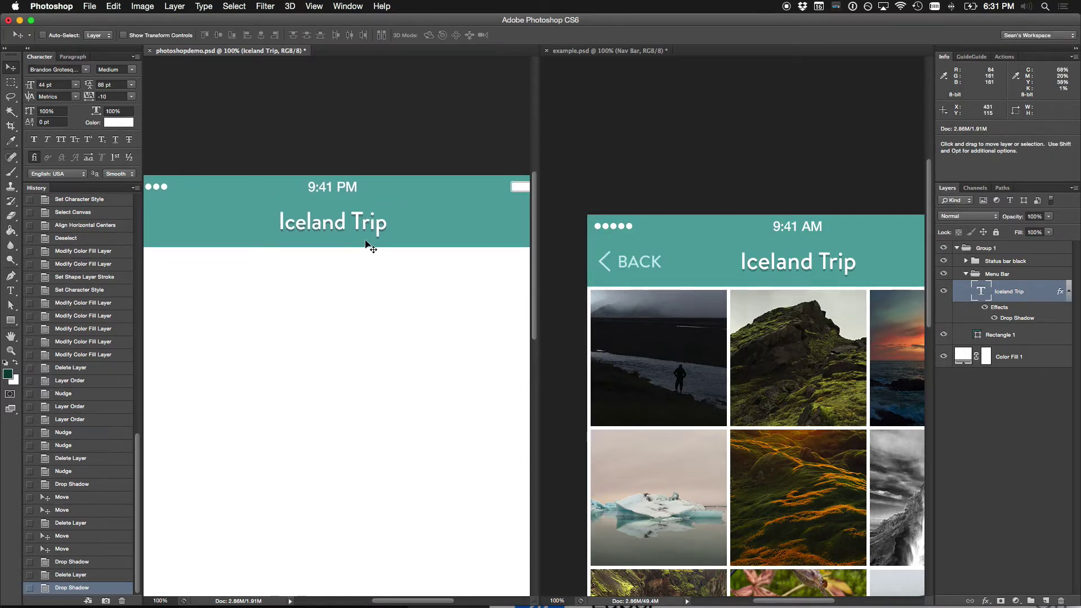
scroll(366, 244, down, 2)
key(super+minus)
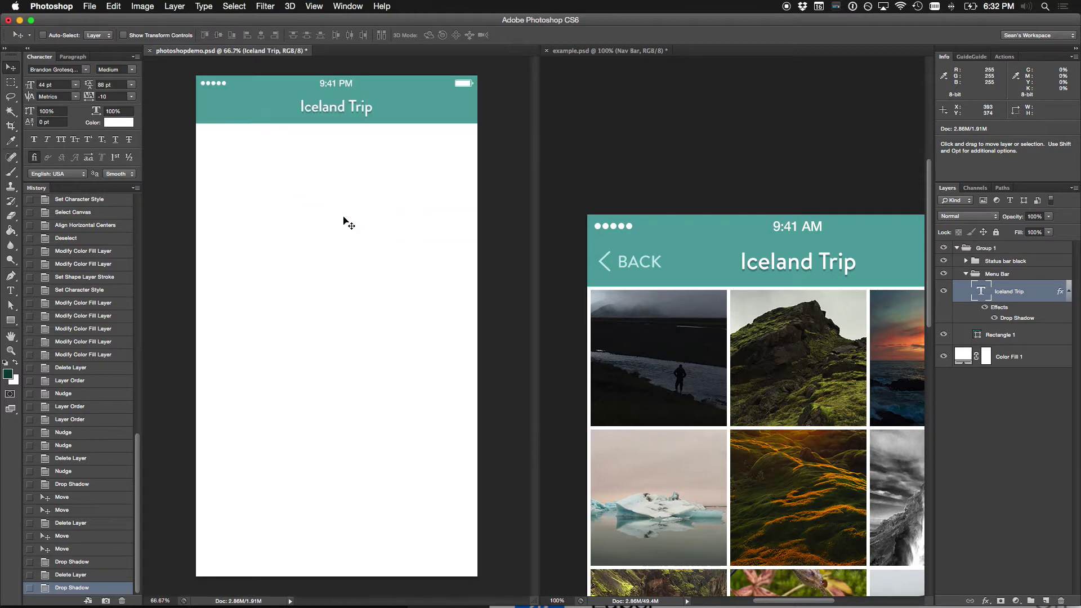
Step: Bring the whole example.psd screen into view and save photoshopdemo.psd
key(space)
click(771, 327)
key(super+minus)
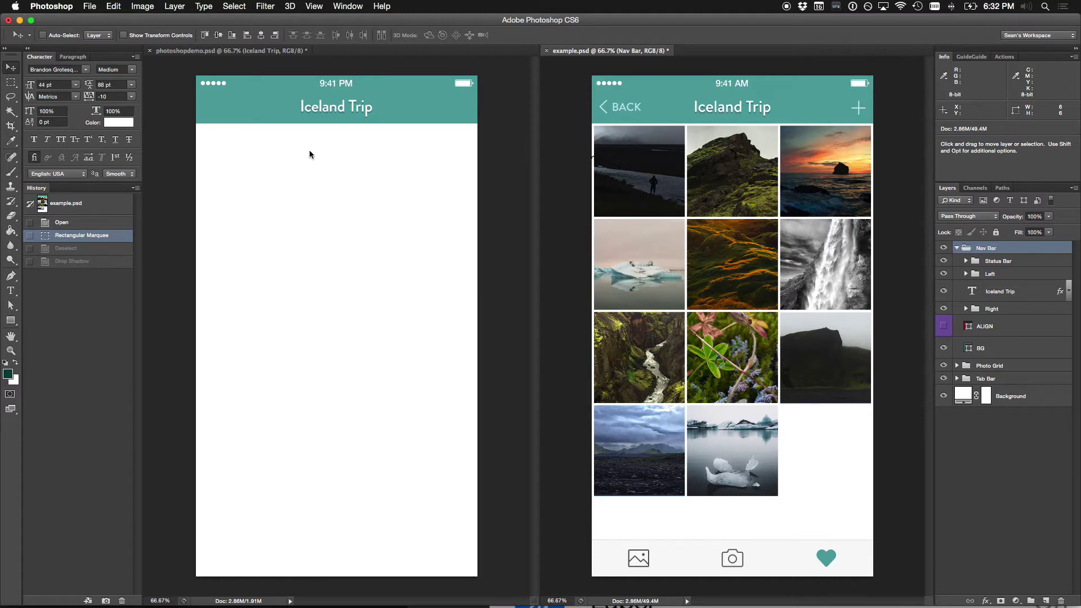
click(313, 164)
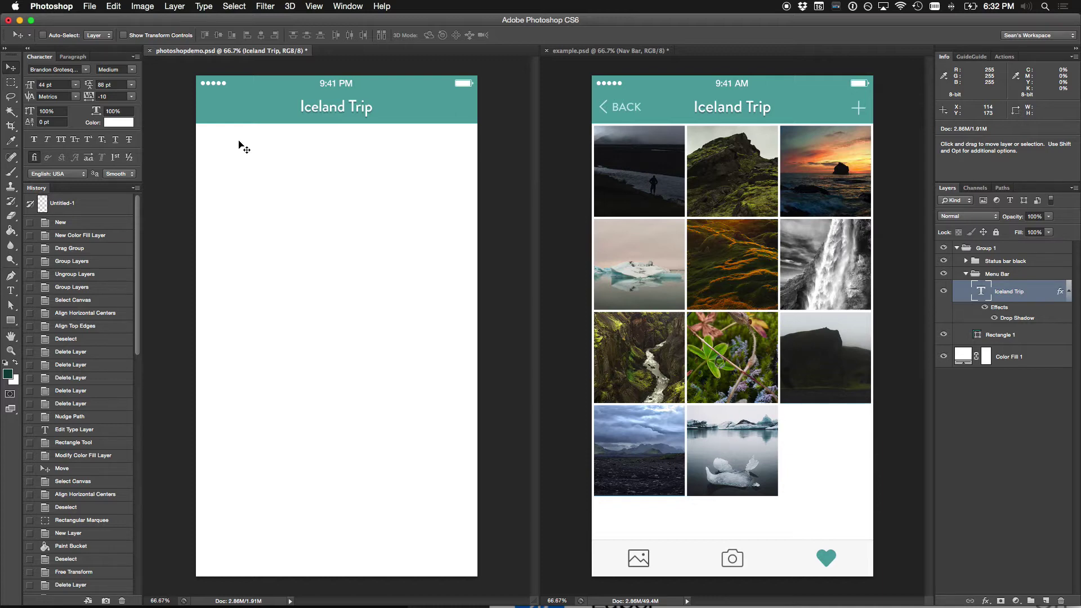
key(super+s)
Step: Check the size of the first photo's square in example.psd with Free Transform, undo the accidental change and return to photoshopdemo.psd
click(666, 185)
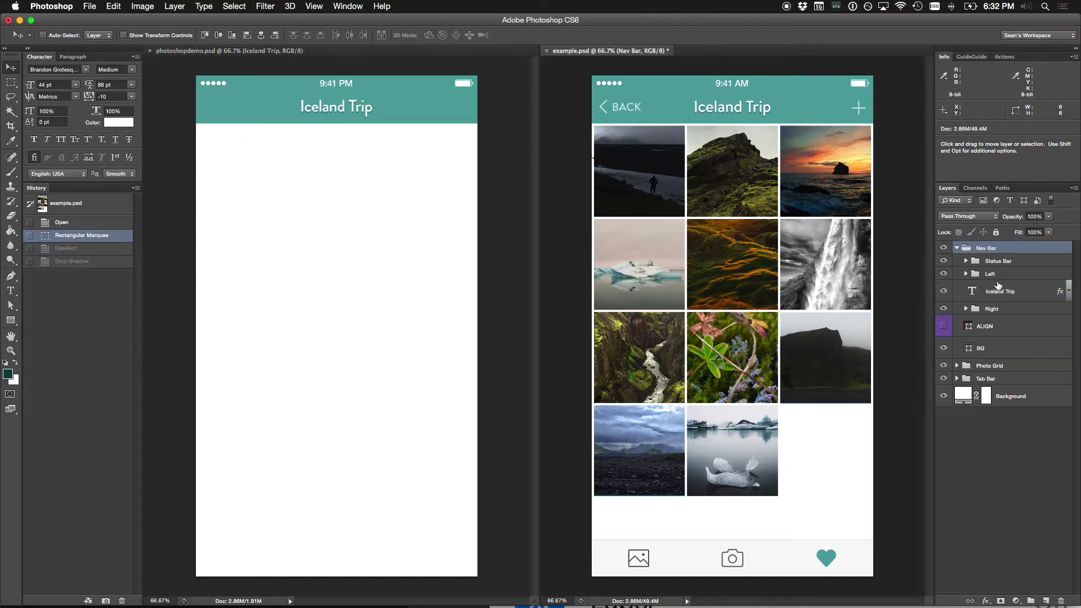
click(1012, 326)
key(super+t)
key(Escape)
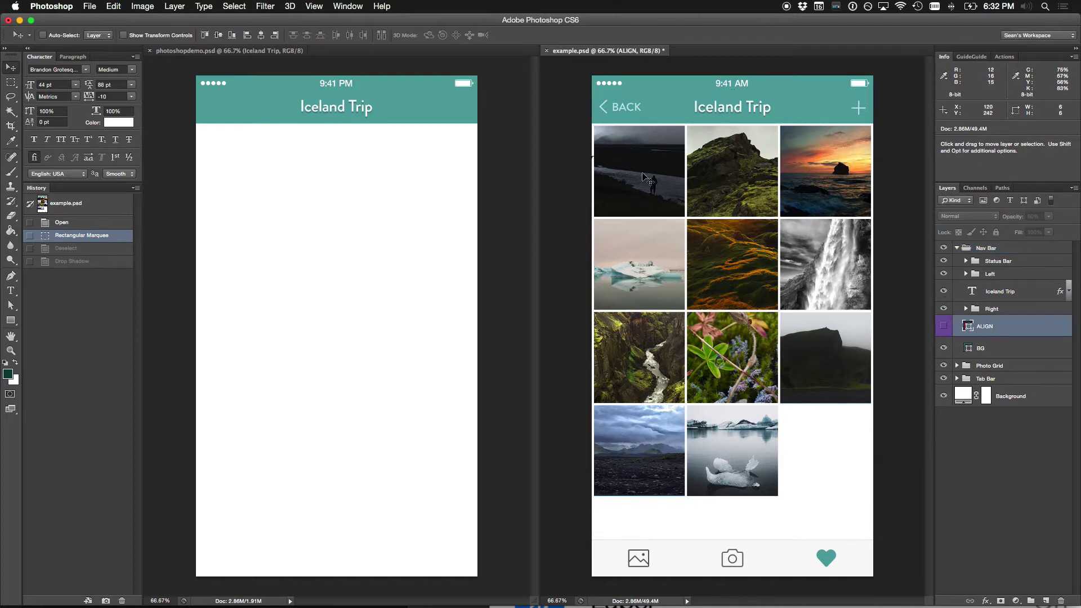
super+click(647, 177)
click(1011, 418)
key(super+t)
drag(689, 130, 677, 141)
key(Return)
key(super+z)
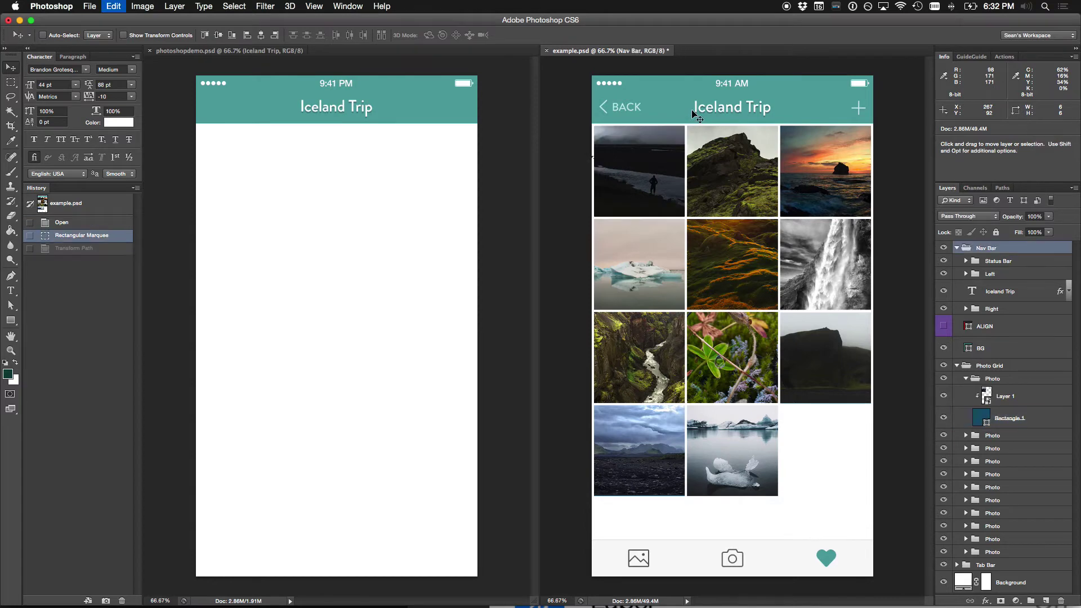
click(394, 150)
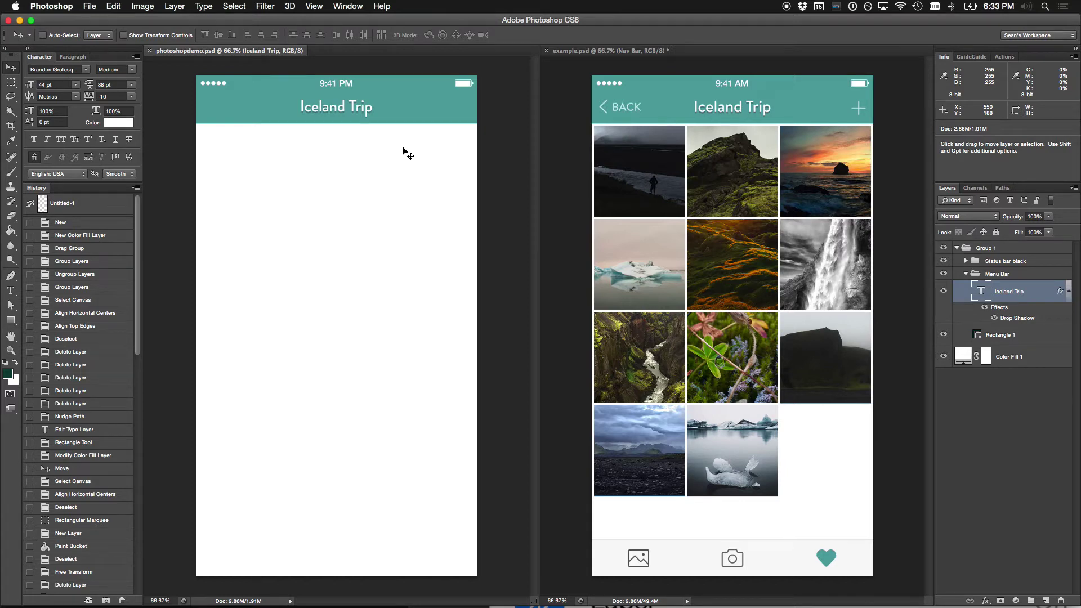
key(super+space)
text(6*4)
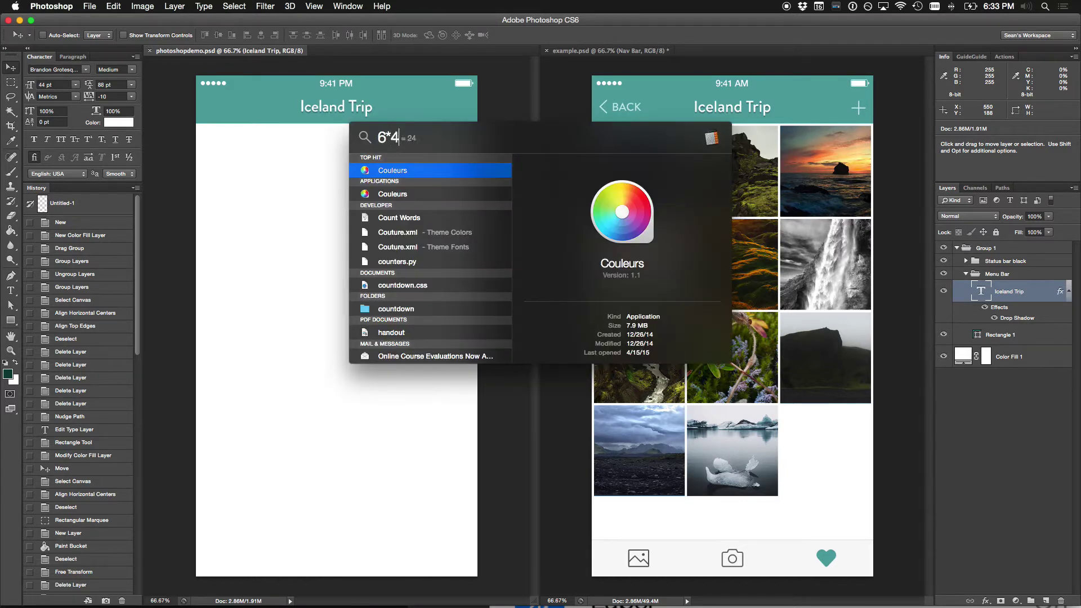
key(BackSpace)
key(BackSpace)
key(BackSpace)
key(Escape)
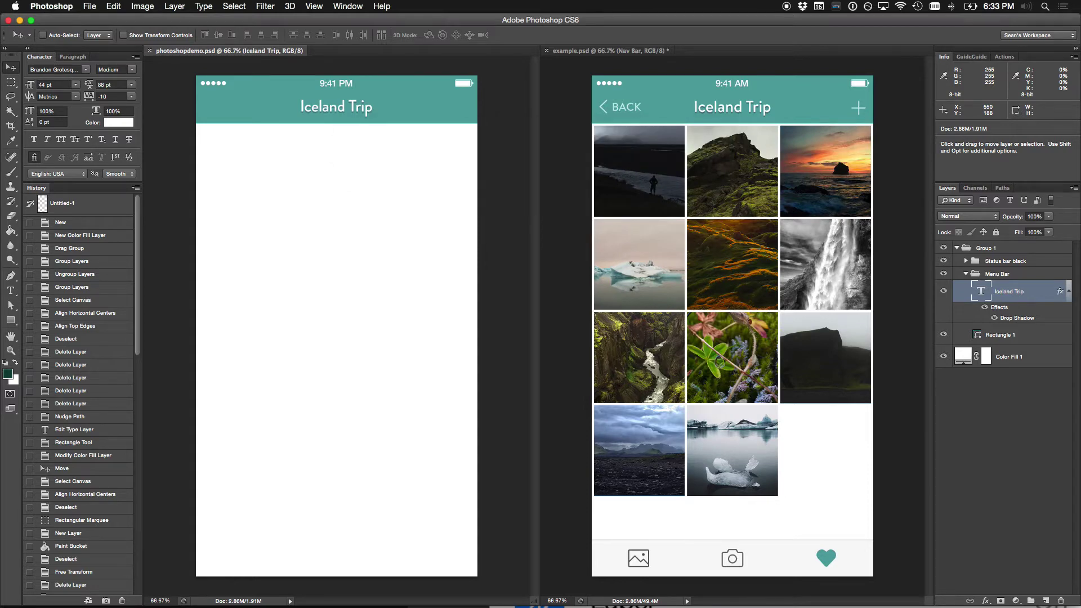
Step: Work out the photo tile width in Spotlight by calculating 6*4, 750-24 and 726/3
key(super+space)
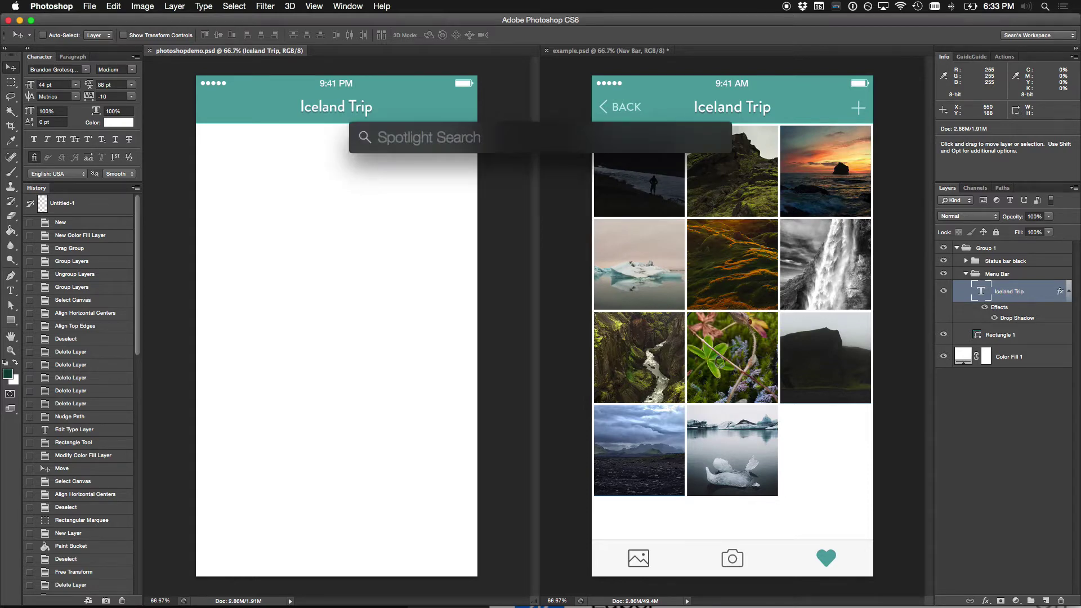
text(6*4)
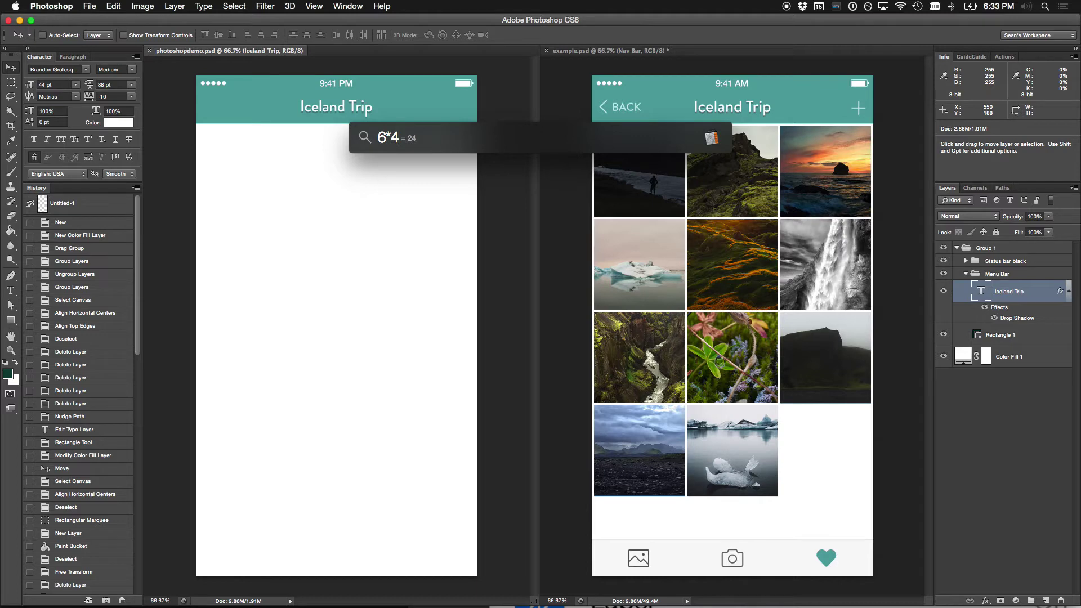
key(super+a)
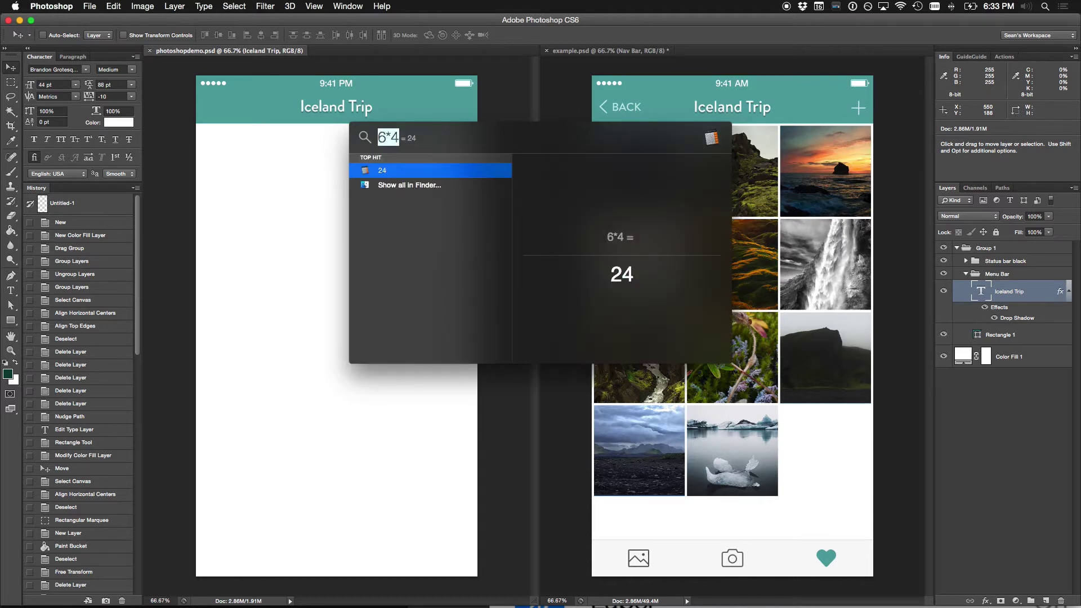
key(BackSpace)
text(750-24)
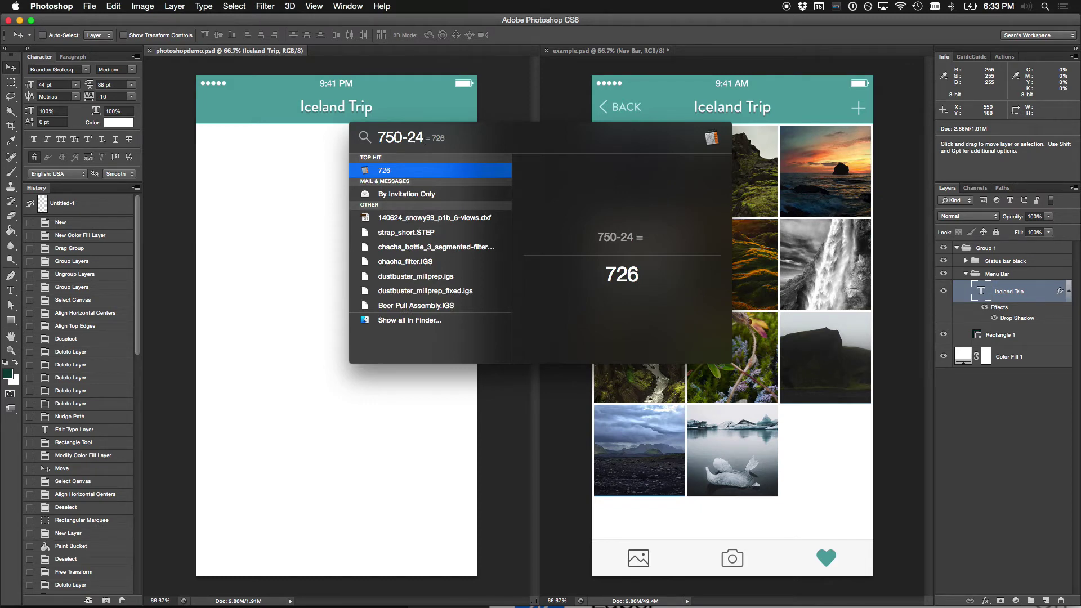
key(super+a)
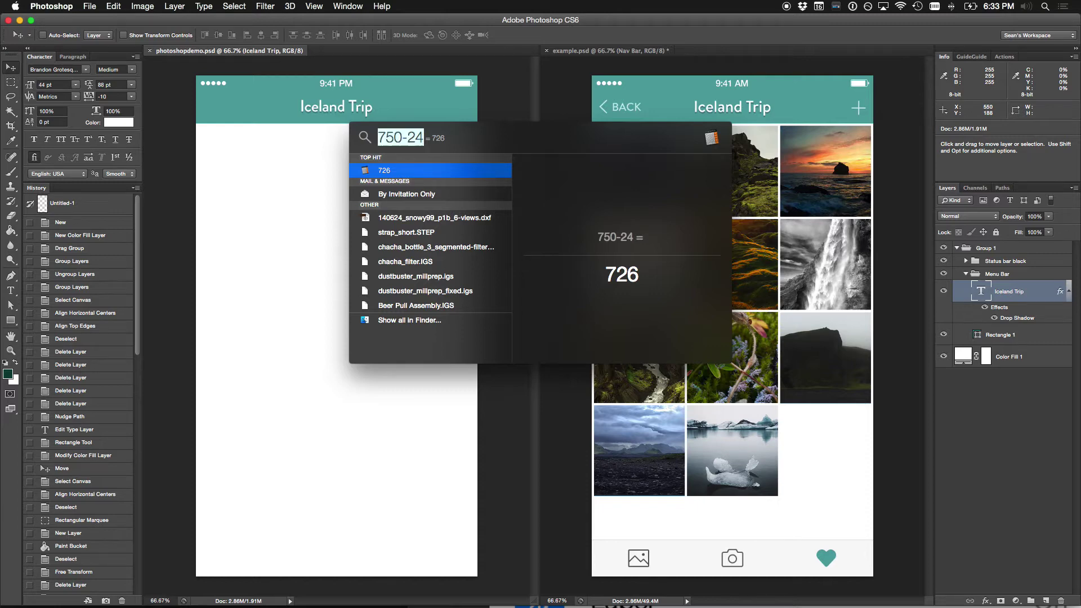
text(726/3)
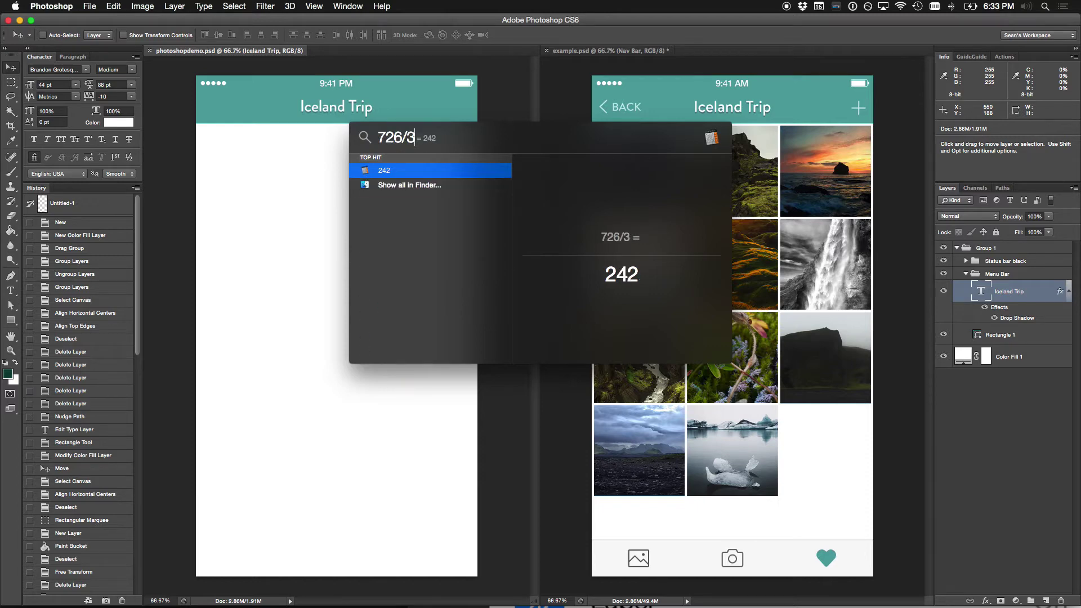
key(Escape)
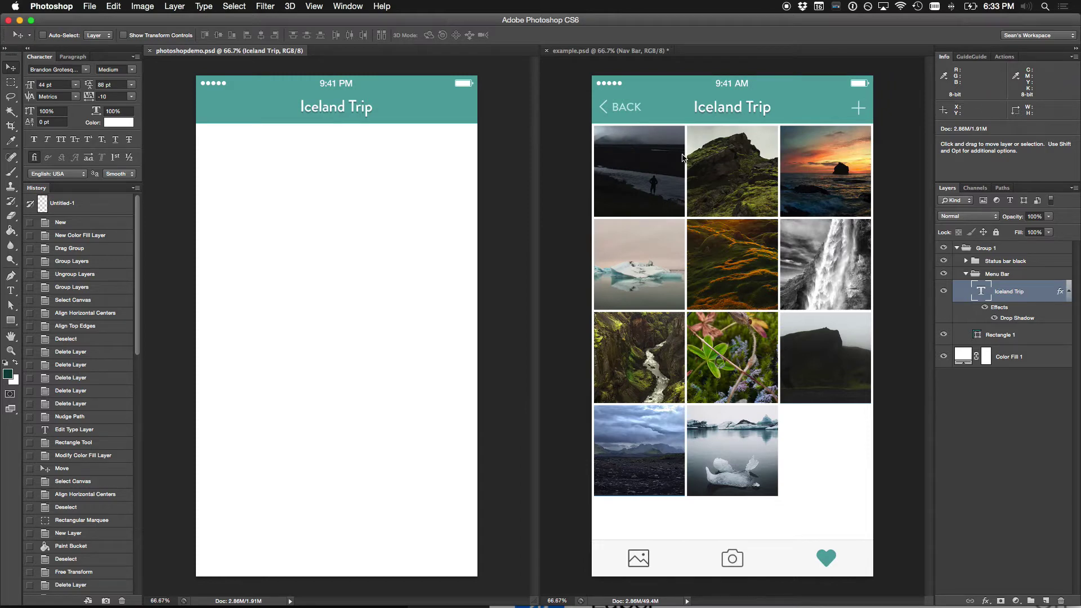
Step: Collapse Group 1 in photoshopdemo.psd and create a new layer group named Photos
key(super+plus)
drag(278, 152, 239, 184)
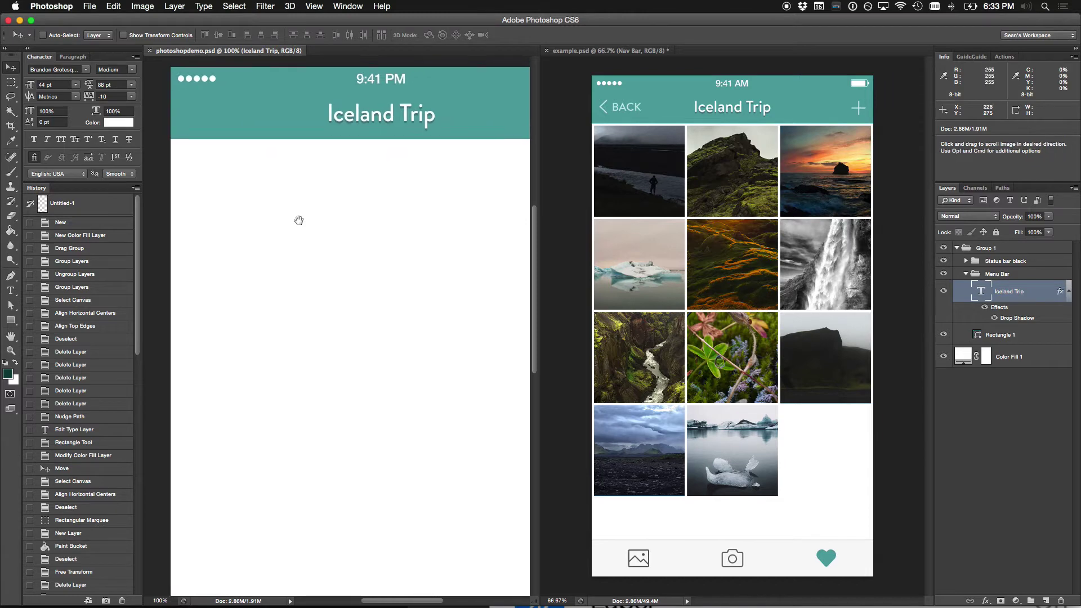
click(955, 248)
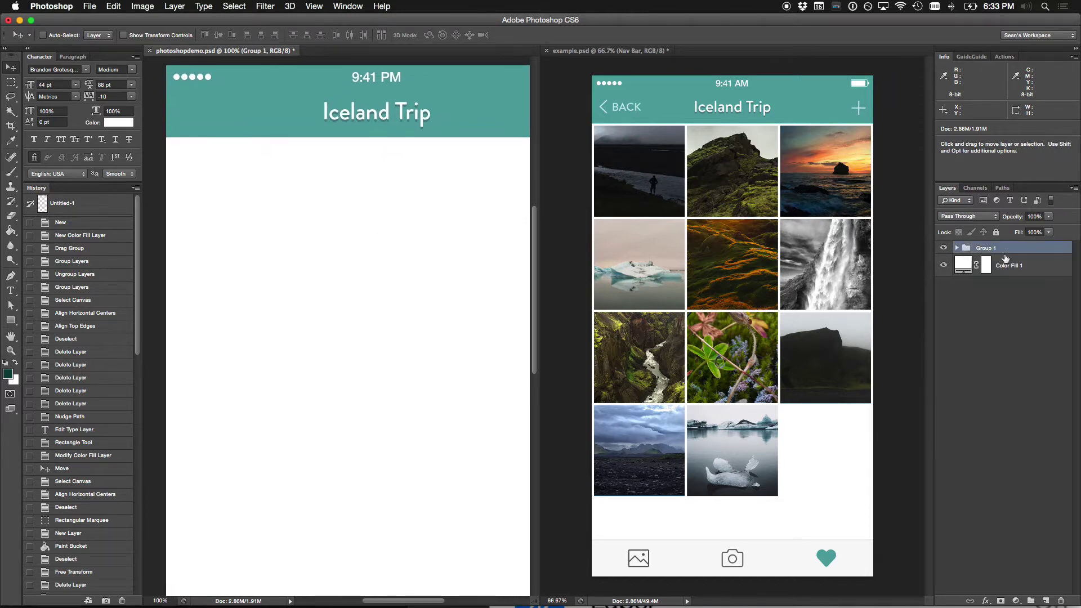
click(1033, 600)
double_click(988, 249)
text(Photos)
key(Return)
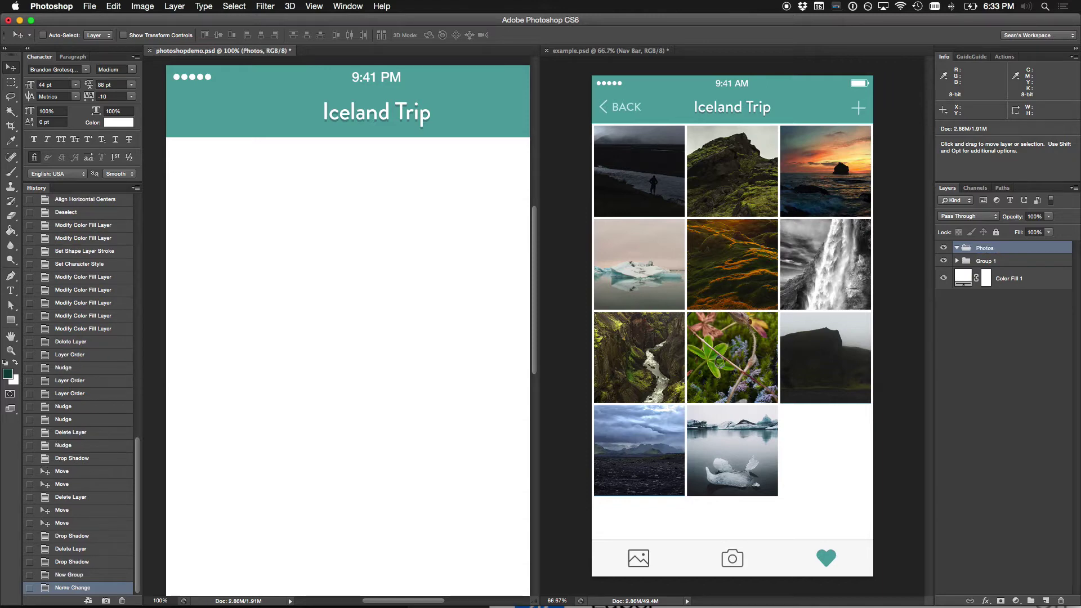
Step: Place the Photos group beneath Group 1, rename Group 1 as Nav and select the Photos group
drag(982, 261, 992, 264)
double_click(987, 248)
text(Nav)
key(Return)
click(985, 261)
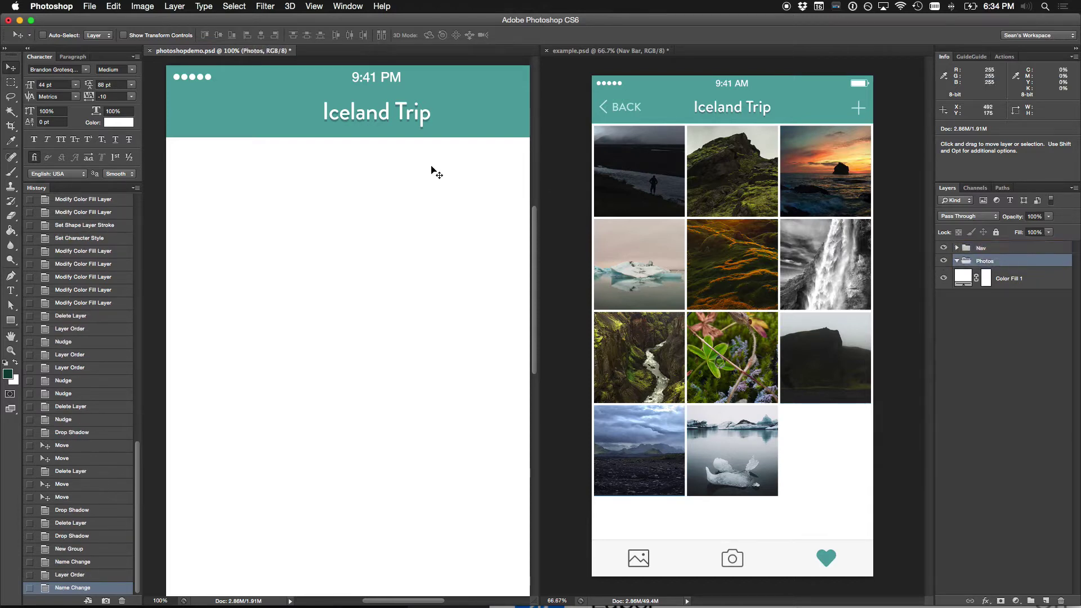
Step: Try a 242 by 242 px rectangle in the Photos group, placed just below the header near the canvas's left edge
scroll(360, 192, left, 1)
key(u)
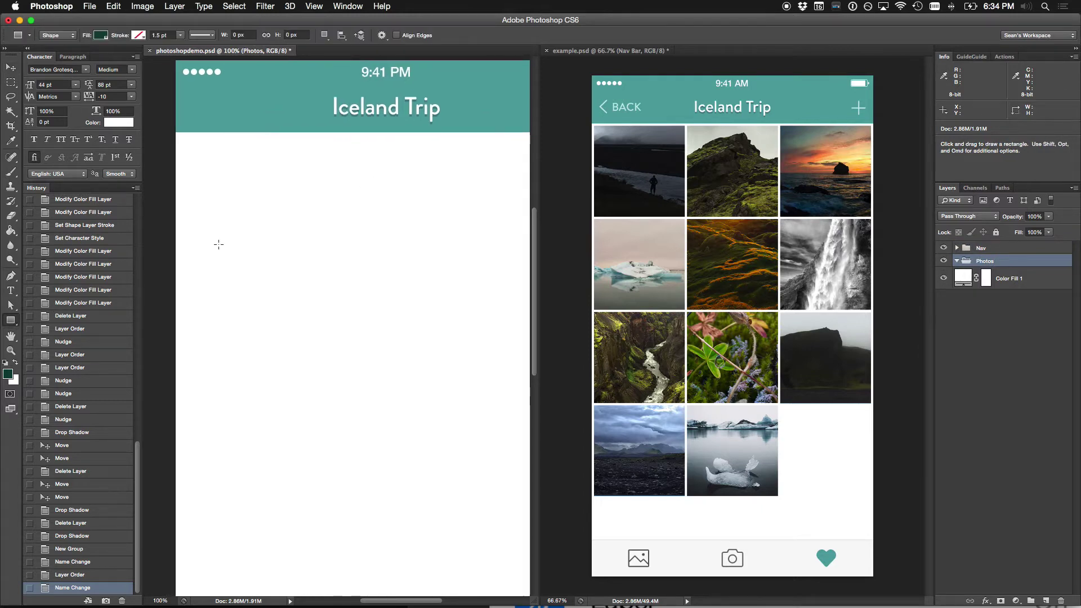
click(289, 192)
text(242)
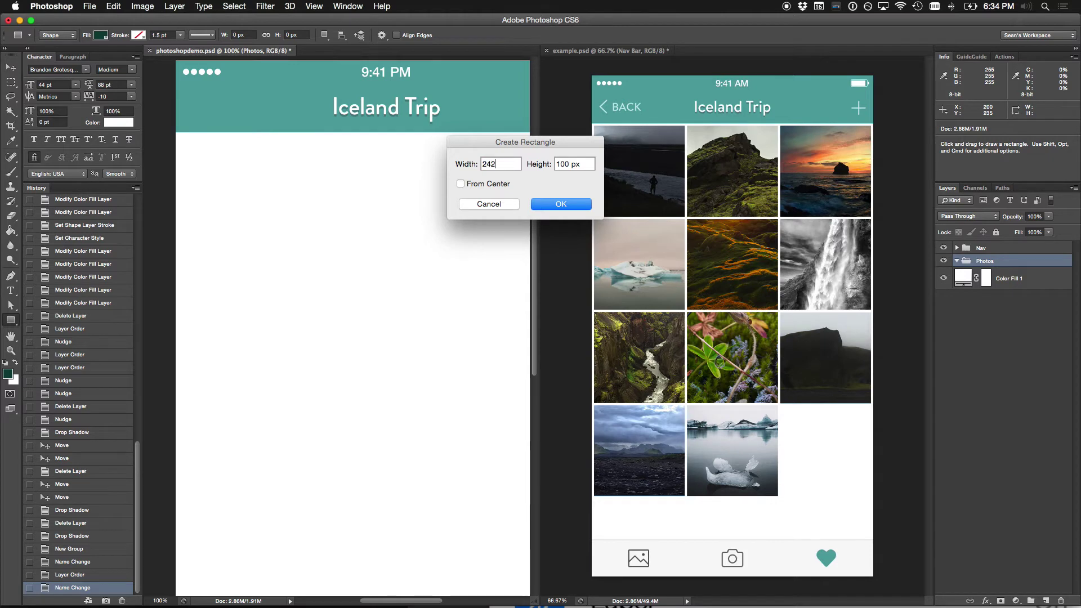
key(Tab)
text(242)
key(Return)
key(v)
drag(315, 223, 259, 179)
Step: Delete the dark green square, try a 100 by 100 px rectangle in its place and delete that too
key(z)
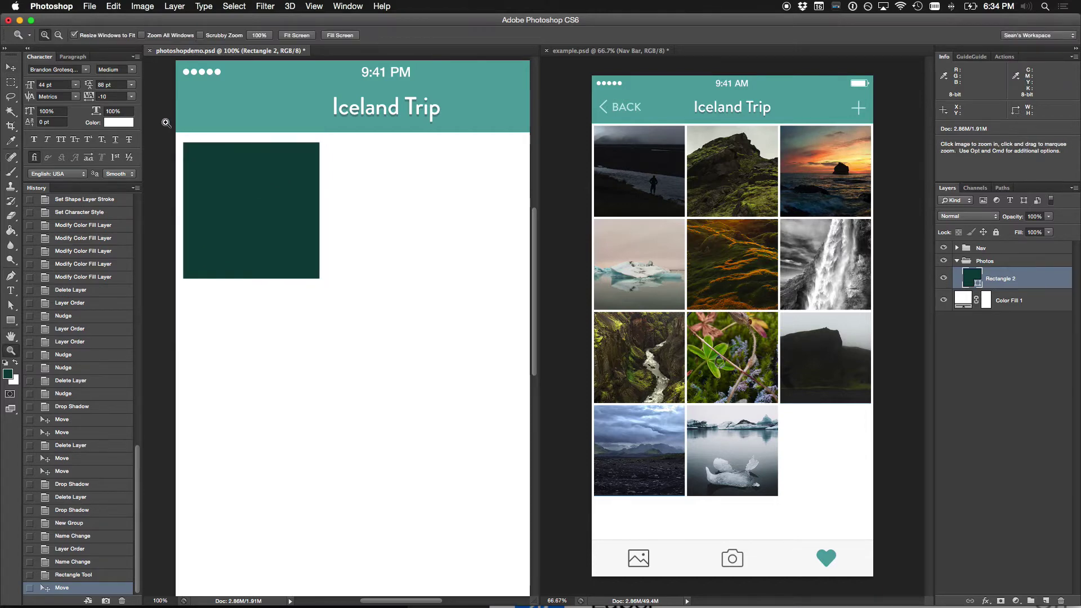
click(166, 123)
alt+click(299, 192)
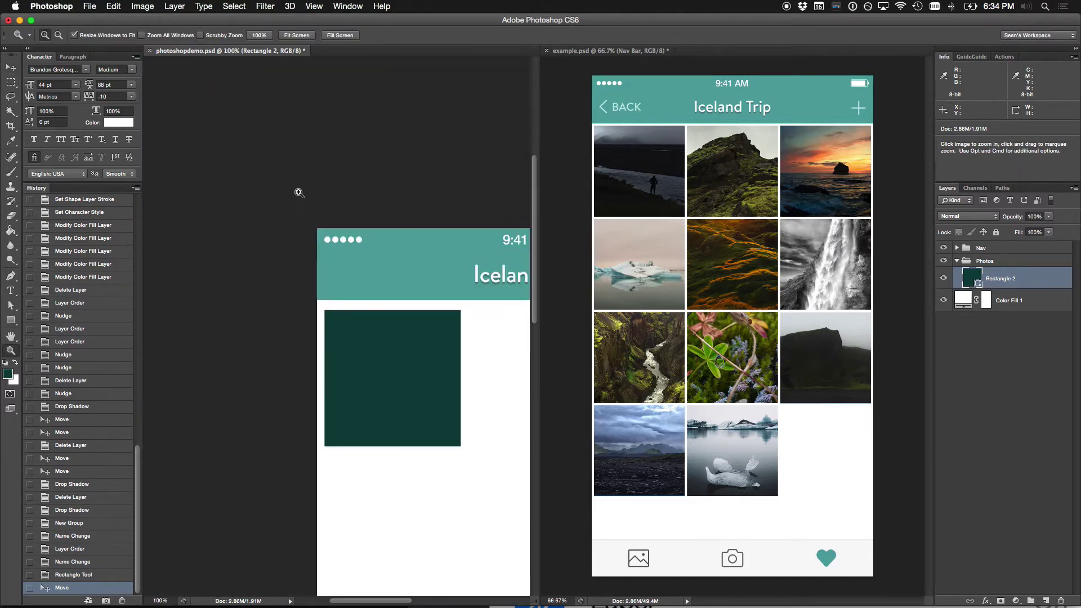
key(BackSpace)
key(u)
click(370, 332)
key(Return)
key(BackSpace)
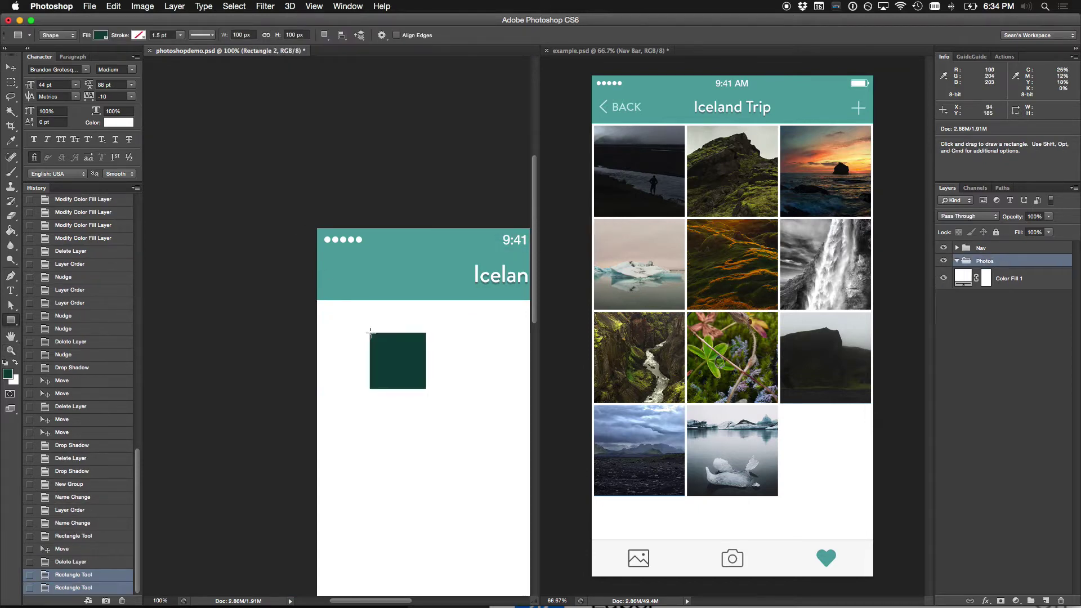
Step: Create a 242 by 242 px rectangle in the Photos group and place it directly against the header and the canvas's left edge
click(370, 332)
text(242)
key(Tab)
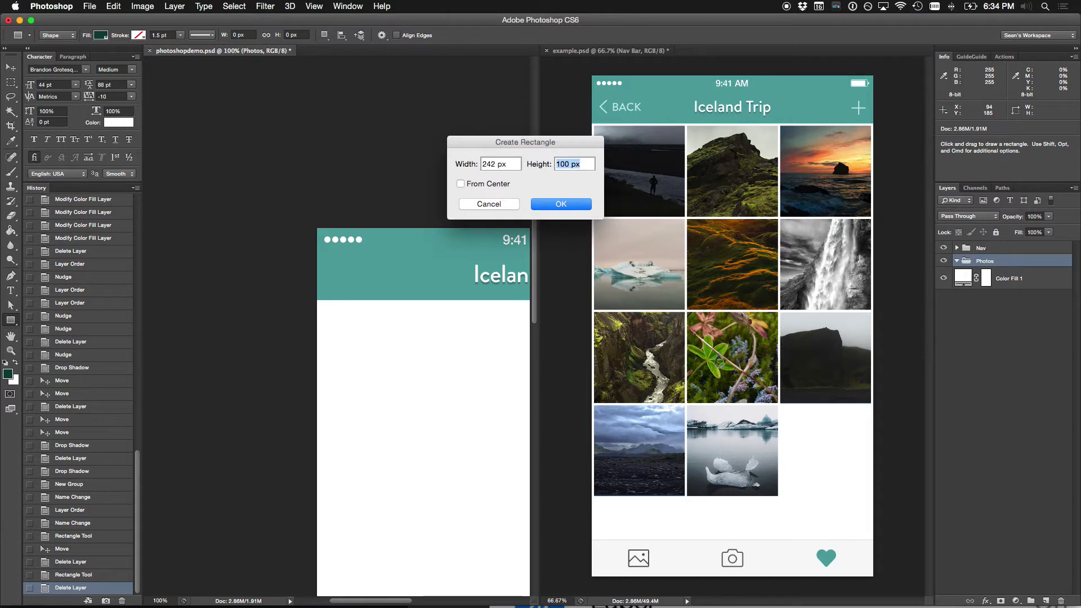
text(242)
key(Return)
key(v)
drag(404, 334, 347, 316)
Step: Nudge the square 6 px down and also to the right, leaving an even gap from the header and canvas edge
key(z)
click(339, 326)
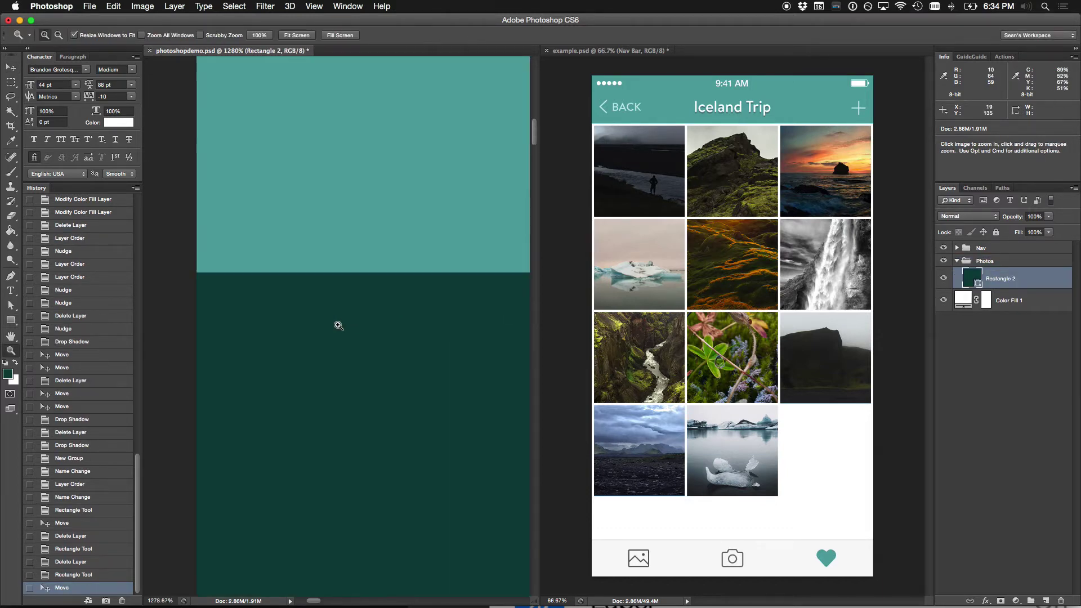
key(v)
key(Down)
key(Down)
key(Down)
key(Down)
key(Down)
key(Down)
key(Right)
scroll(340, 330, left, 3)
key(super+1)
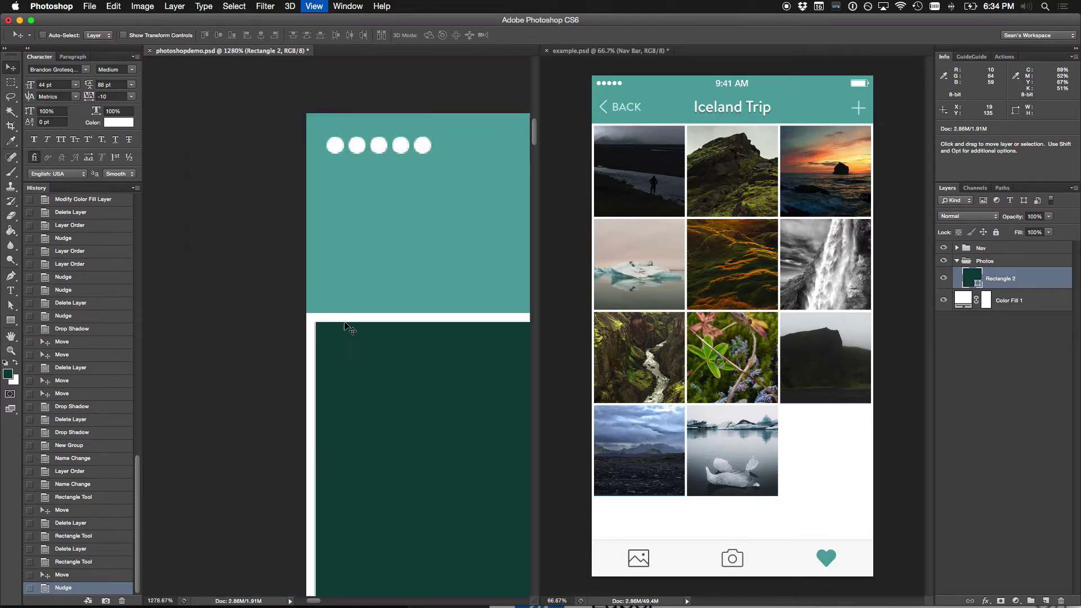
Step: Shift the square slightly right with Free Transform so its blurred left edge sits on whole pixels
key(z)
click(337, 331)
key(super+t)
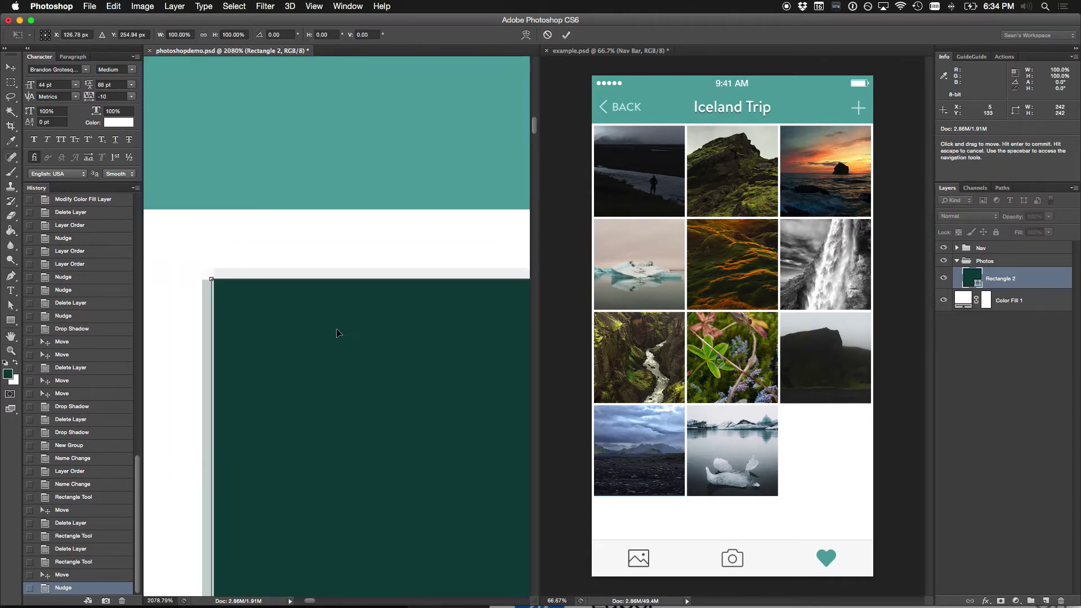
key(Right)
key(Return)
key(z)
Step: Check the pixel grid snapping option in the General preferences and align the square's blurred top edge to whole pixels
click(52, 6)
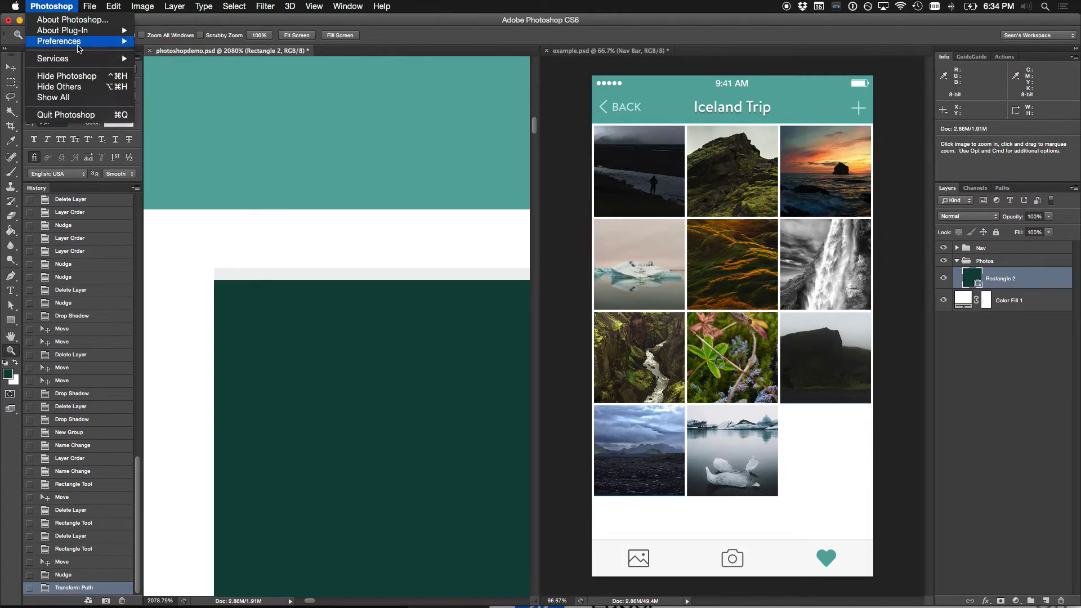
mouse_move(79, 41)
click(153, 45)
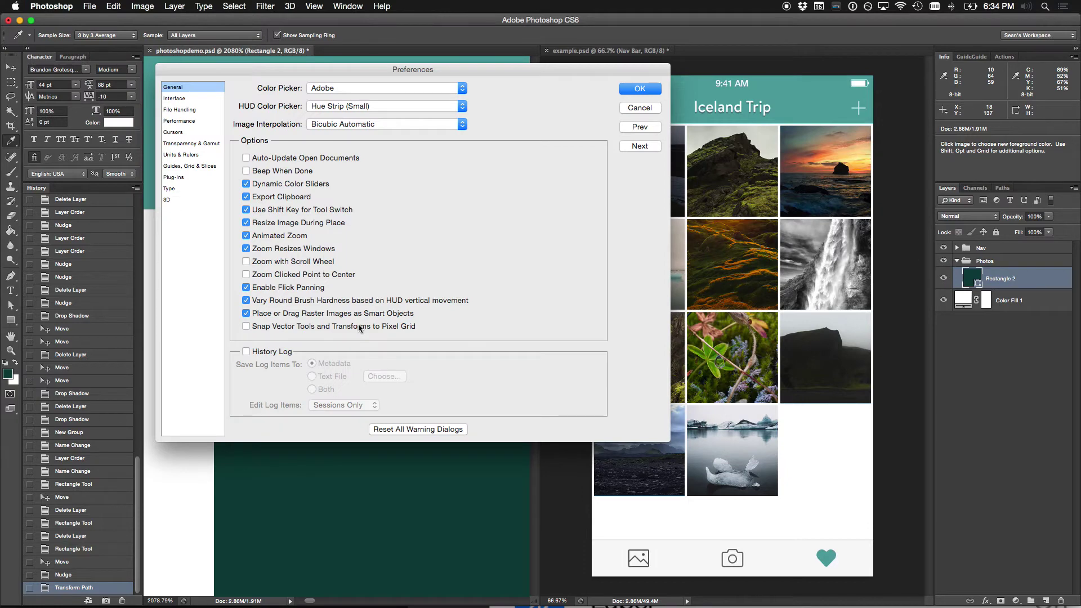
key(Return)
key(v)
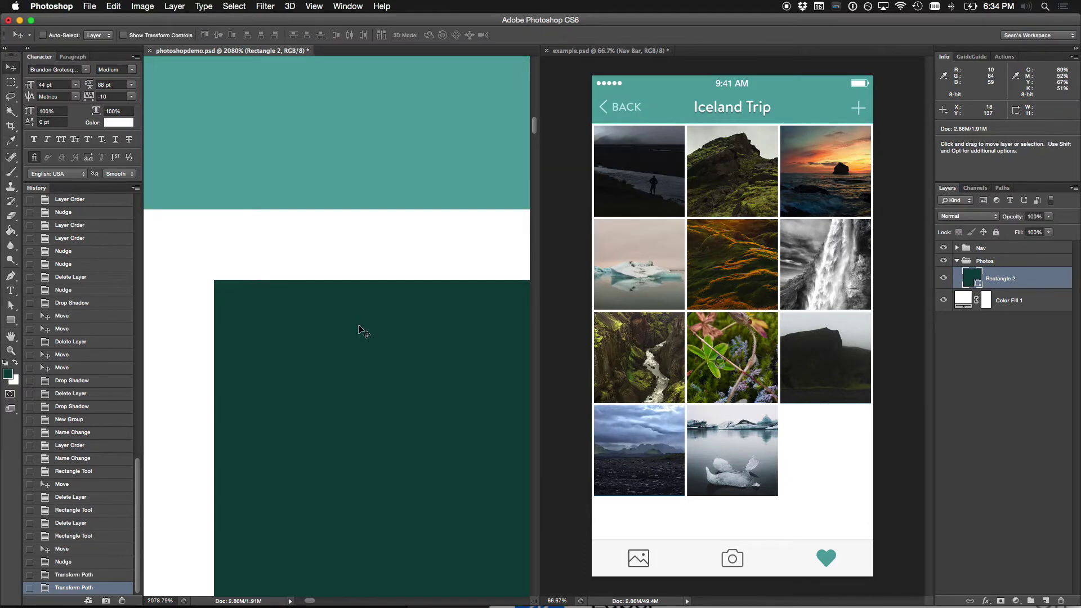
key(super+1)
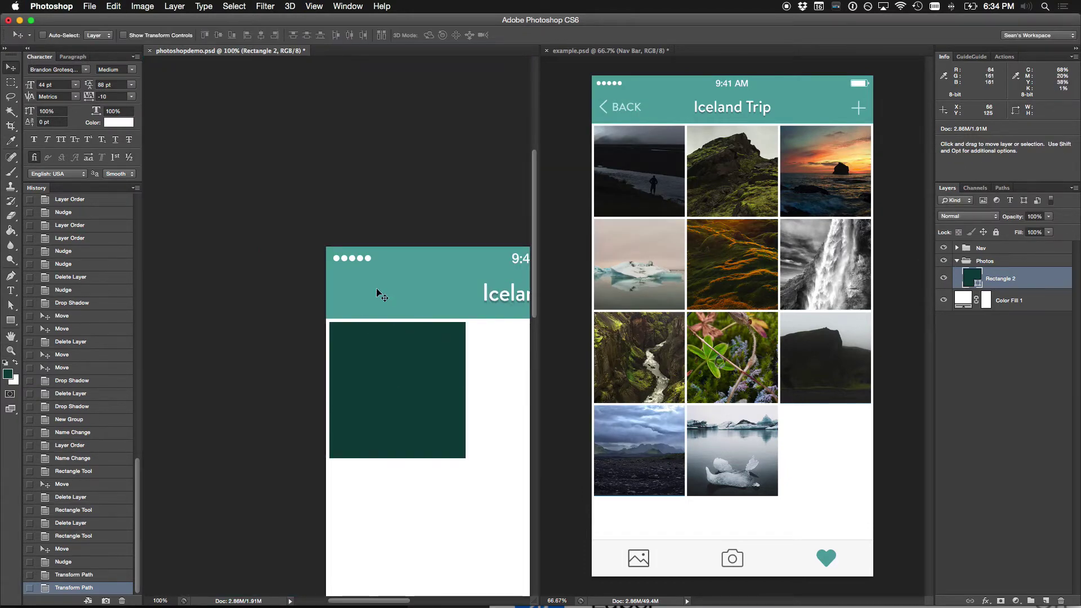
drag(374, 292, 338, 255)
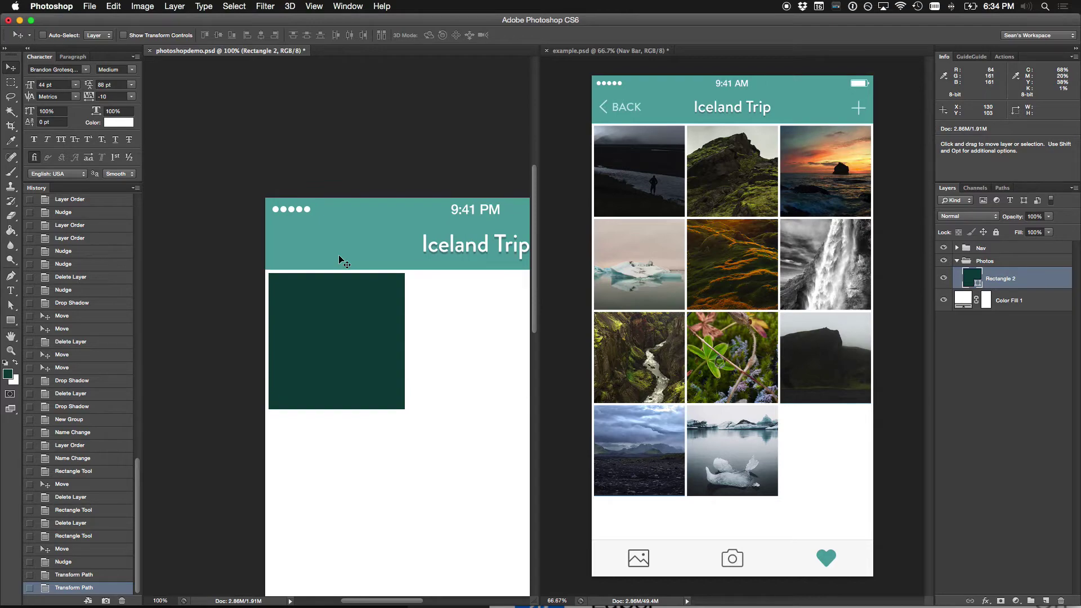
Step: Check the pixel positions of the square and header background with Free Transform, and inspect the gap between them up close
key(super+t)
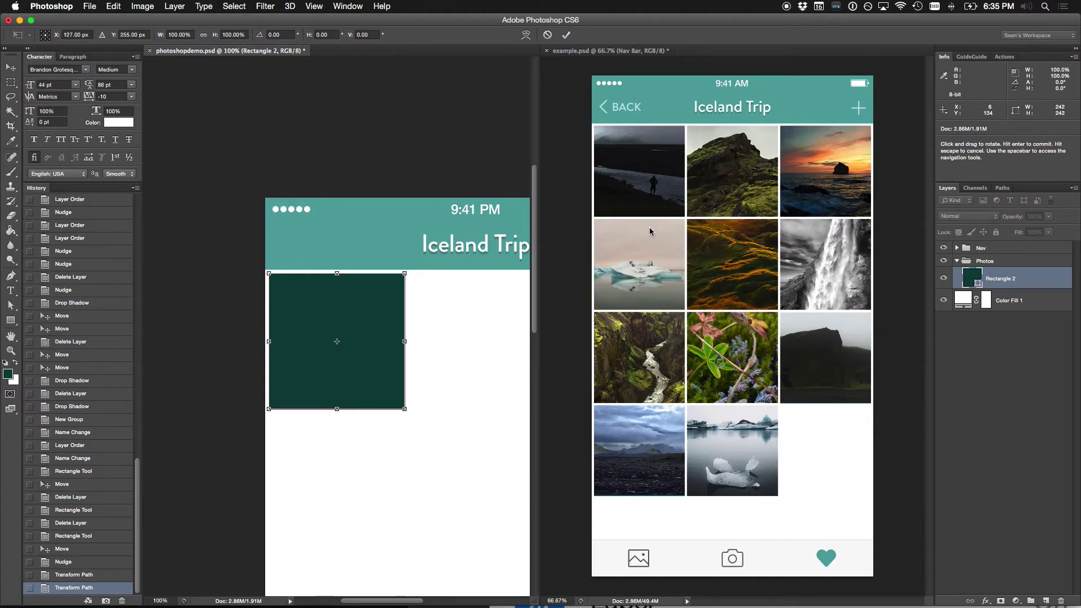
key(Return)
super+click(388, 238)
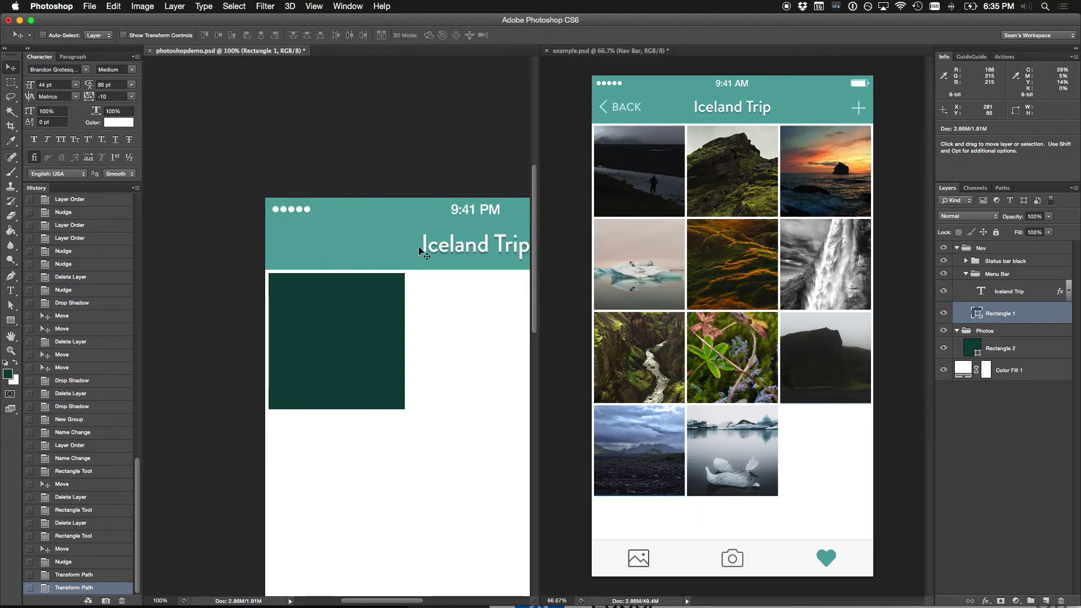
key(super+t)
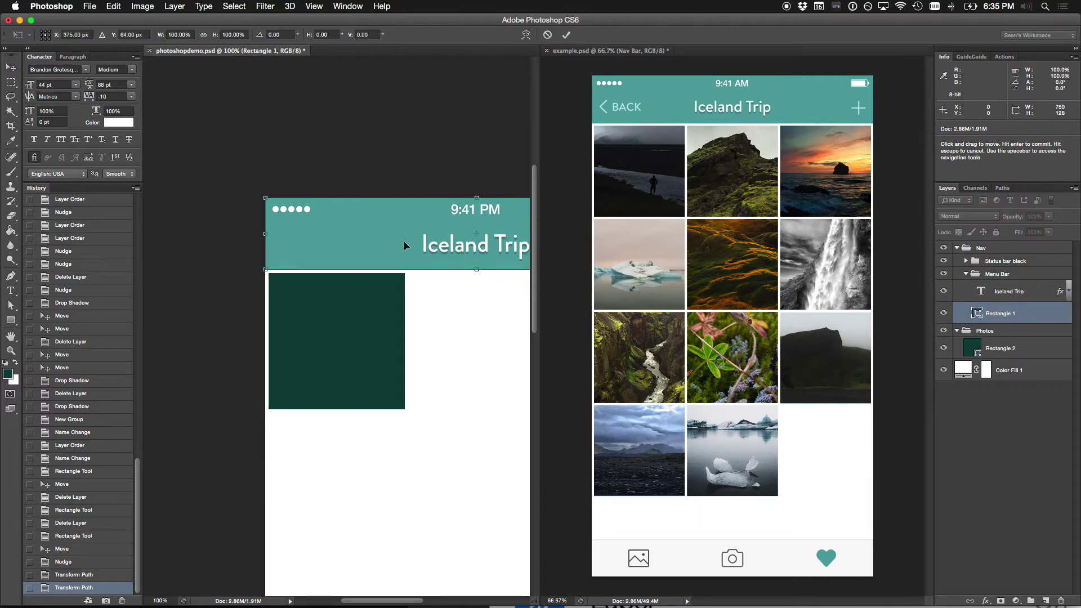
key(Return)
click(956, 247)
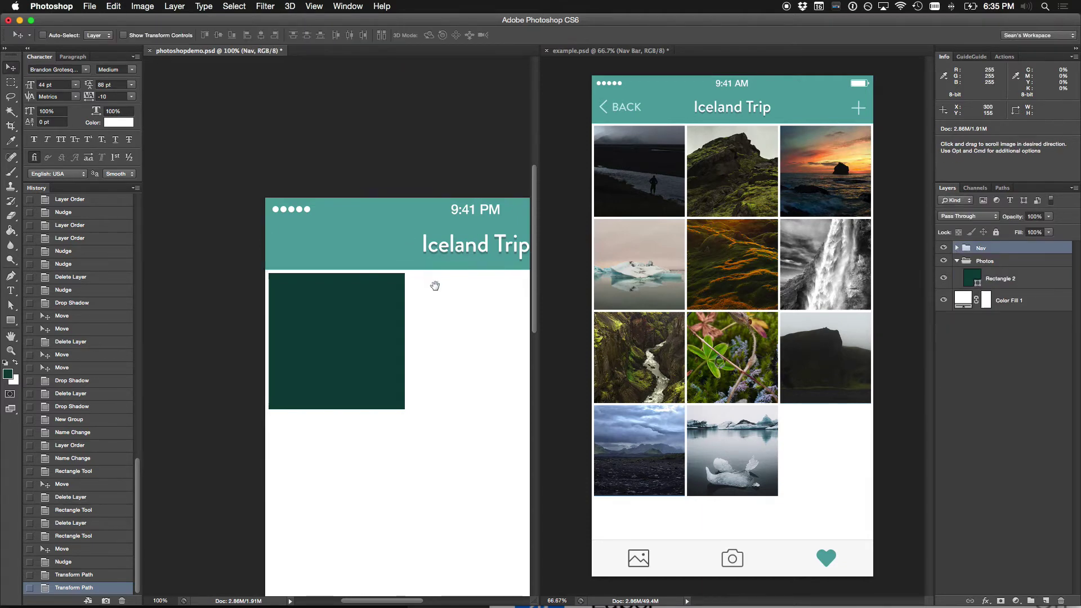
drag(434, 285, 448, 265)
key(z)
drag(304, 248, 369, 259)
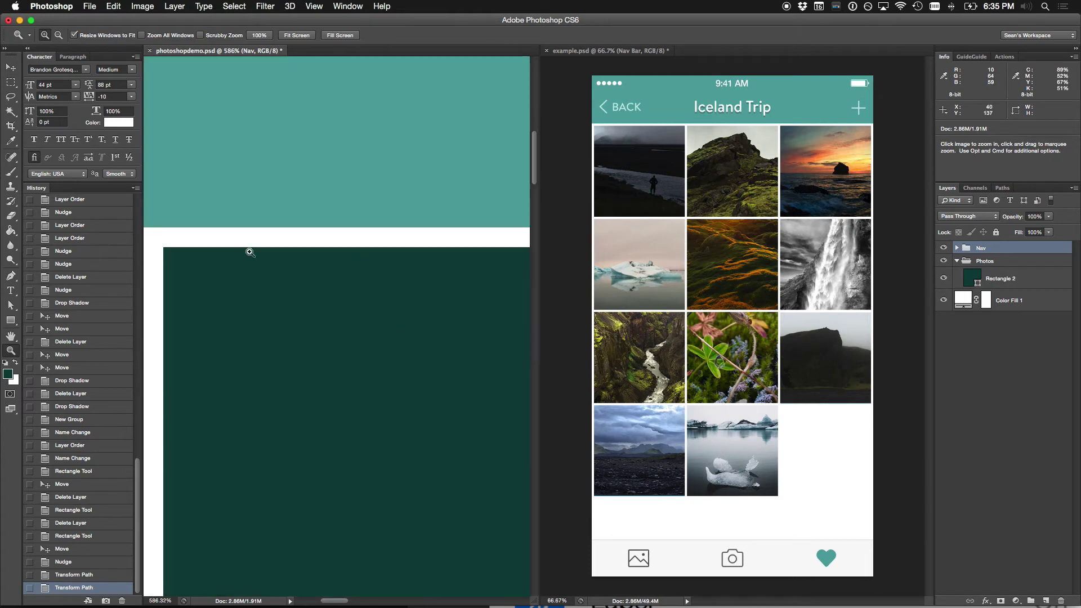
key(super+alt+0)
key(v)
scroll(403, 287, down, 3)
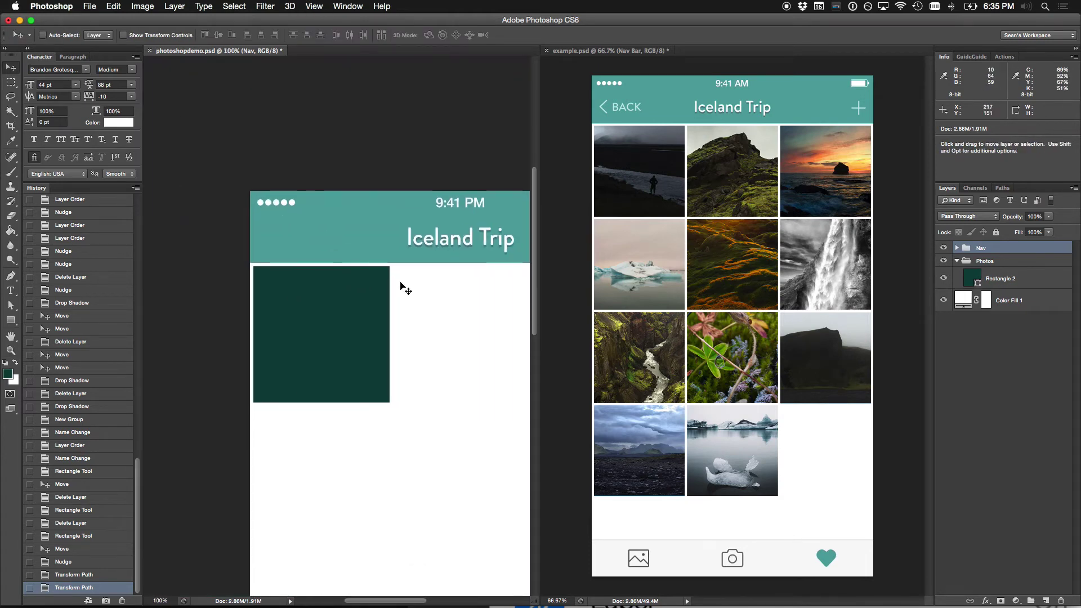
Step: Group the square inside the Photos group and name the new group Photo
click(1023, 280)
key(super+g)
double_click(997, 273)
text(Photo)
key(Return)
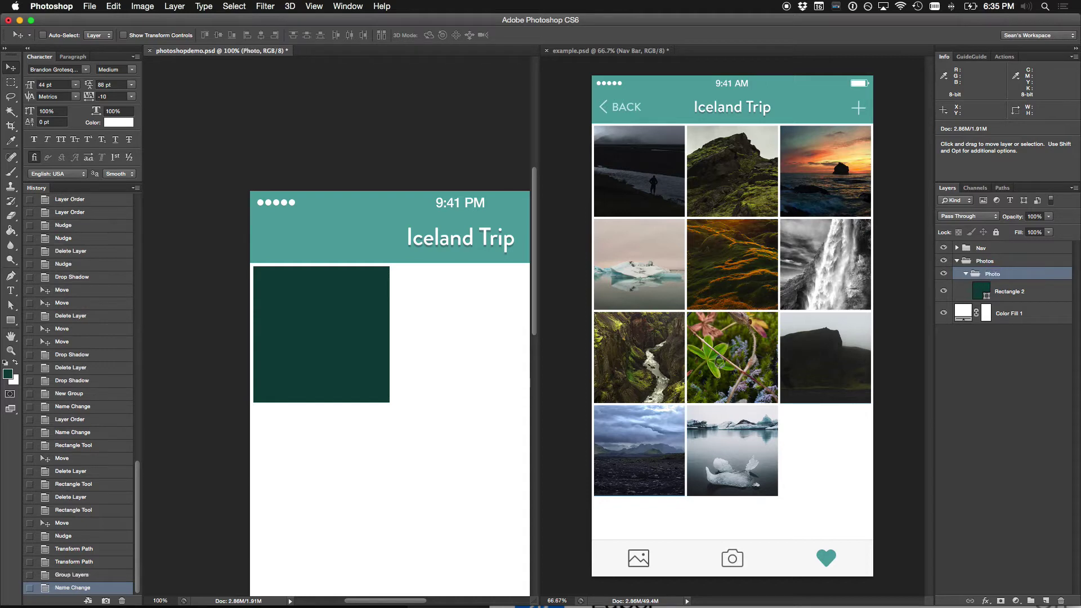
Step: Duplicate the Photo group and place the copy beside the first square, level with it, as the second column
click(966, 274)
drag(1005, 278, 1017, 287)
drag(356, 322, 470, 321)
key(Left)
key(Left)
key(Left)
key(Left)
key(Left)
key(Left)
key(Left)
key(Left)
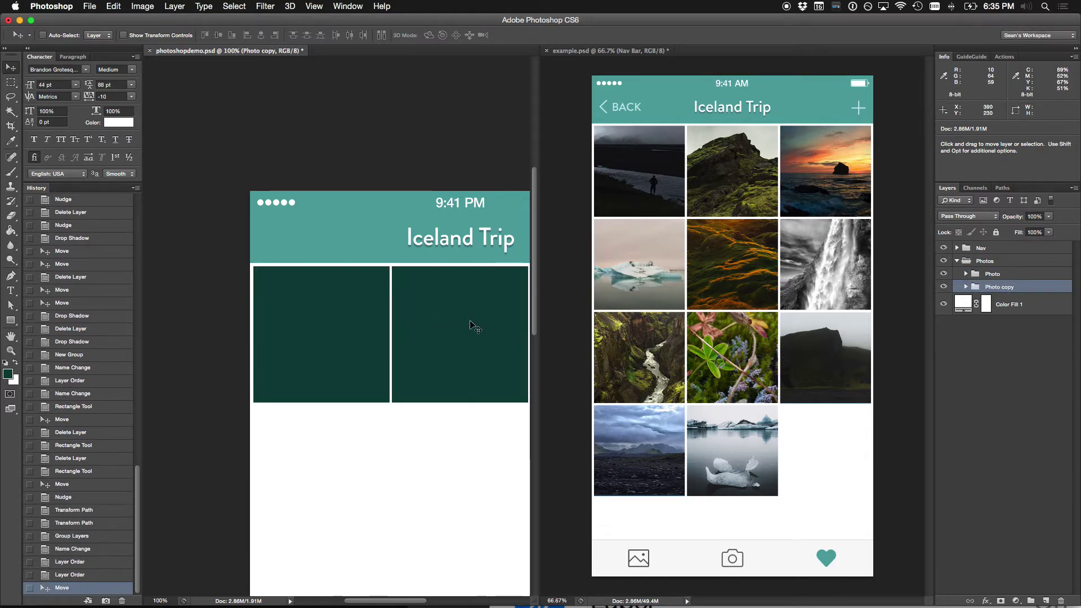
Step: Nudge the copied square right to leave a 6 px gap from the first square
key(Right)
key(Right)
key(Right)
key(Right)
key(Right)
key(Right)
key(Right)
key(Right)
key(Right)
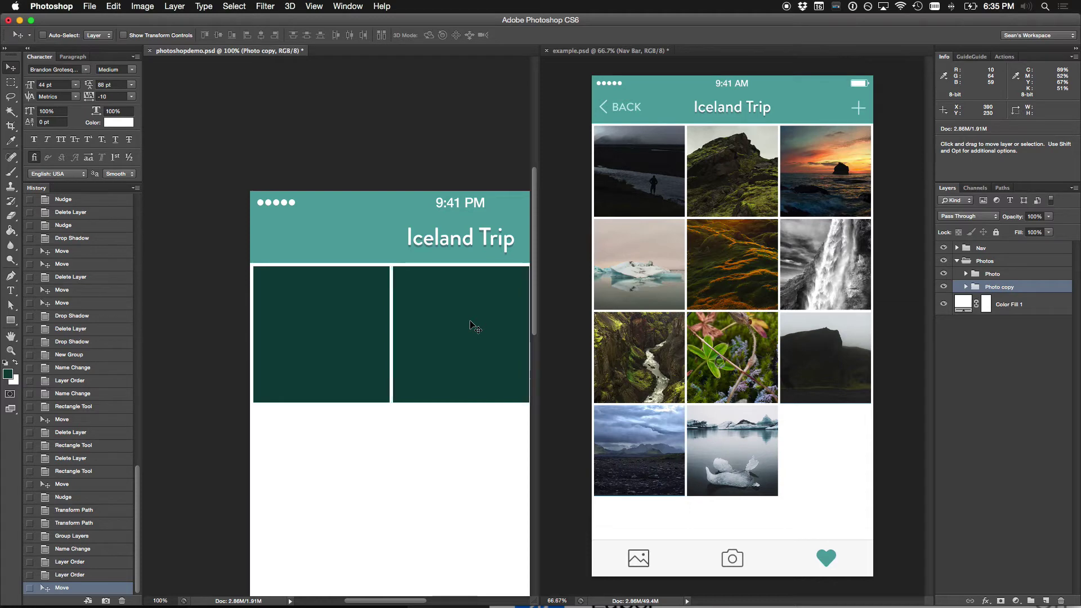
scroll(102, 477, up, 5)
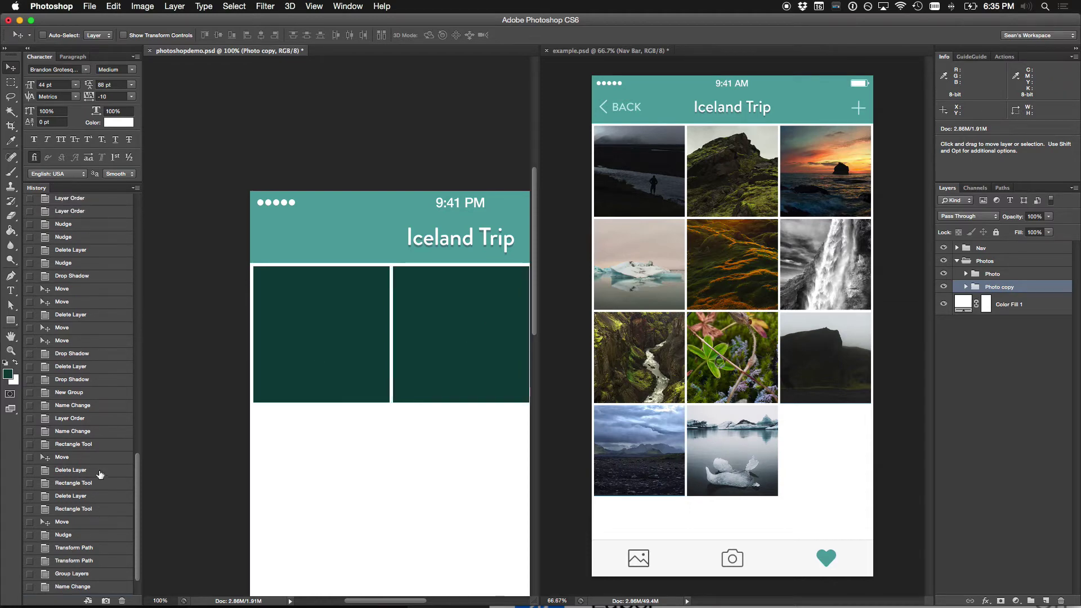
scroll(101, 475, down, 5)
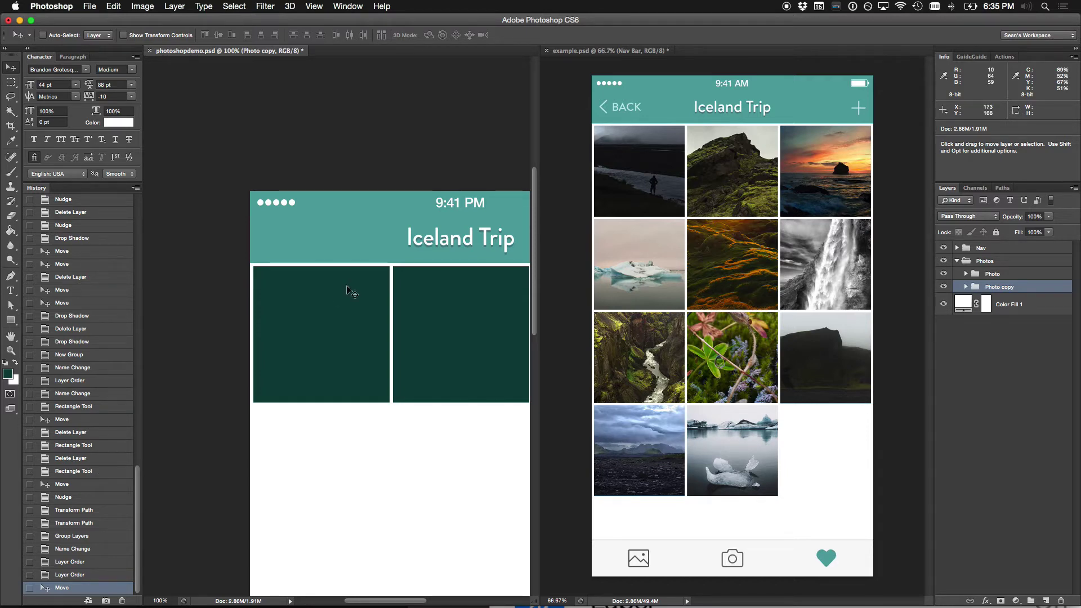
Step: Duplicate the second photo group and place the copy beside it in the row as the third column
drag(411, 292, 357, 195)
drag(1007, 288, 1017, 296)
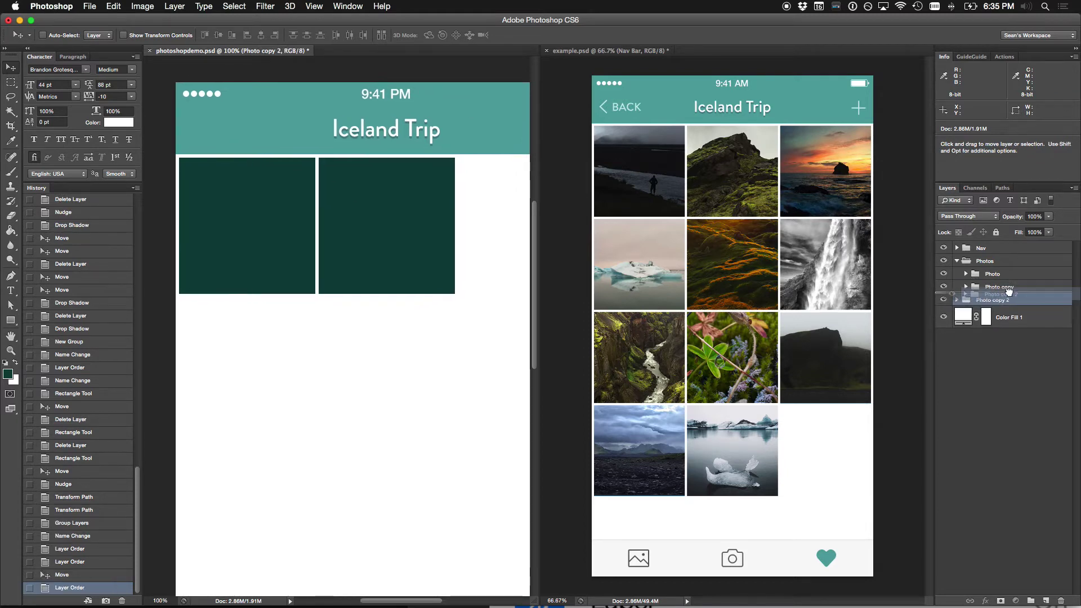
click(565, 282)
click(506, 286)
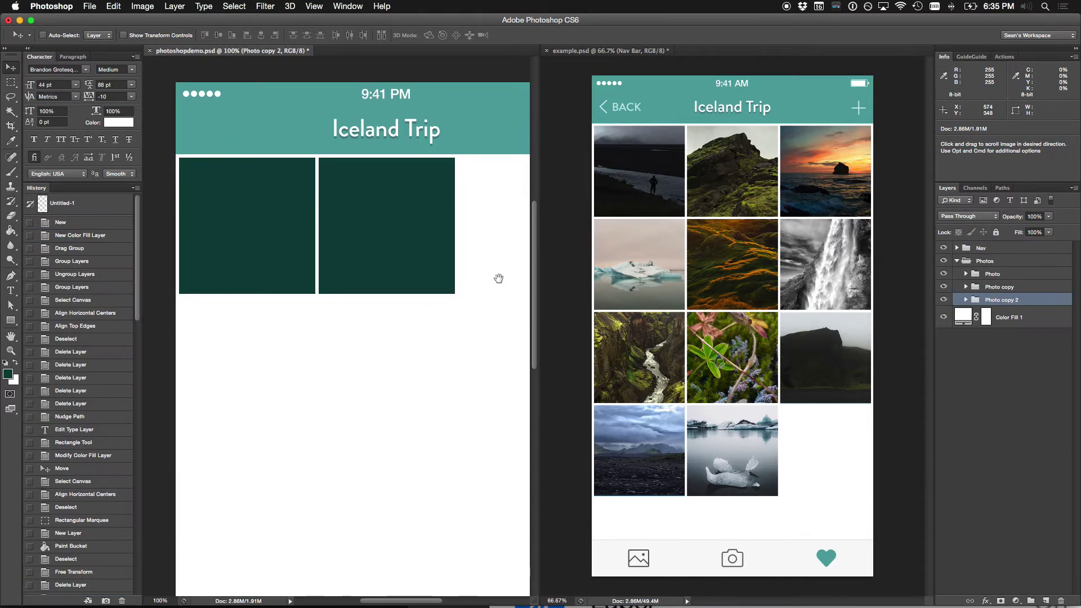
scroll(428, 264, right, 3)
drag(281, 237, 418, 239)
key(Left)
key(Right)
key(Right)
key(Right)
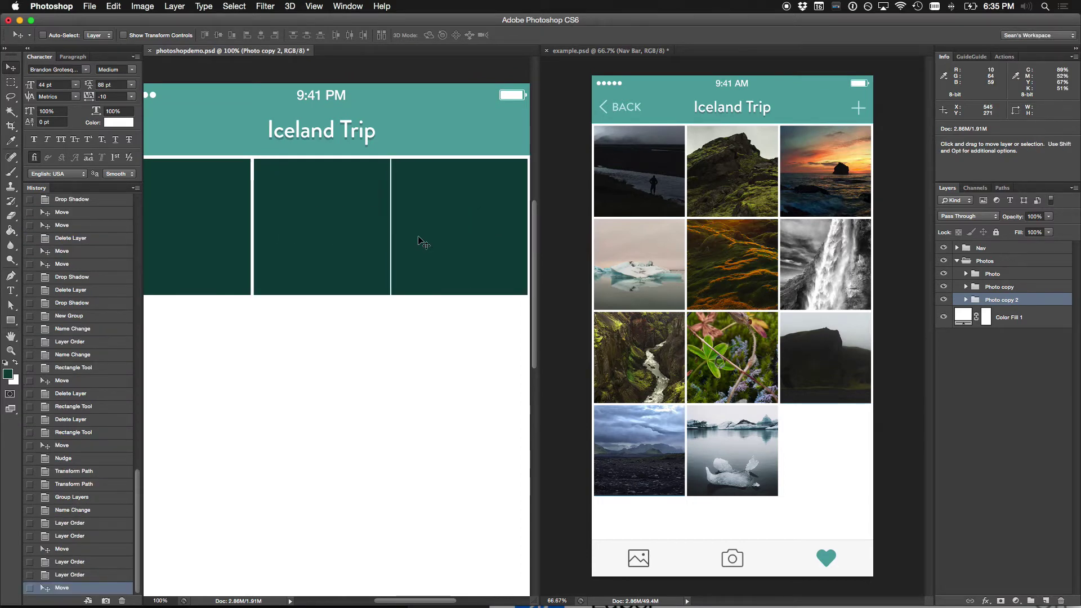
Step: Measure the margin between the third square and the canvas's right edge with a marquee, and clear the selection
scroll(417, 236, up, 8)
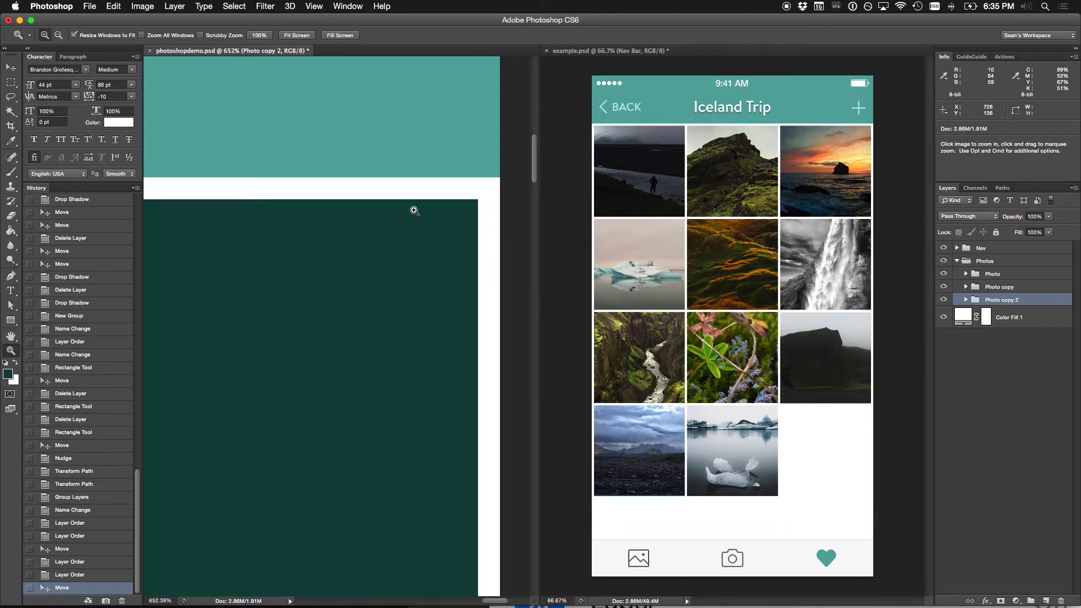
key(m)
click(543, 217)
click(511, 210)
drag(516, 199, 482, 267)
key(super+d)
key(super+1)
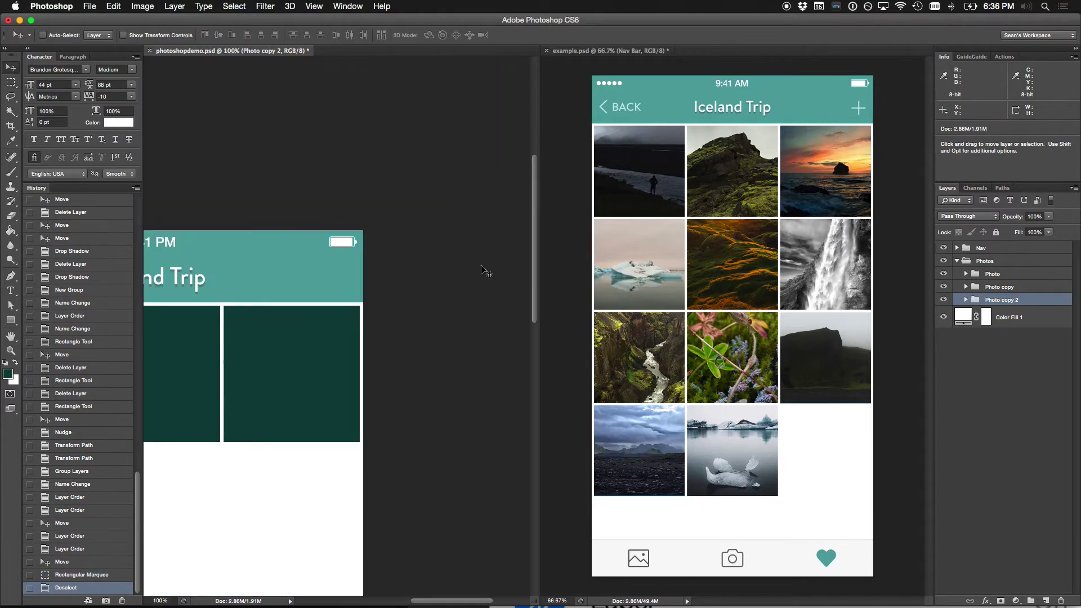
key(super+minus)
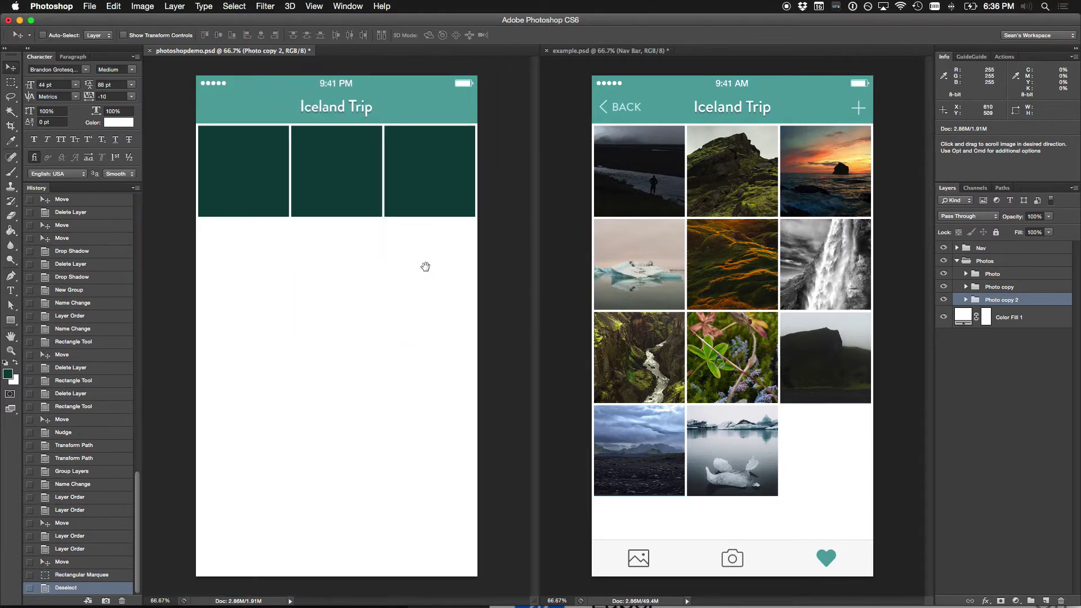
Step: Duplicate the row of three photo groups as a second row 6 px below it, and save the document
shift+click(997, 273)
drag(1008, 287, 1010, 305)
drag(456, 217, 432, 281)
key(Down)
key(Down)
key(Down)
key(Down)
key(Down)
key(Down)
key(super+s)
click(968, 386)
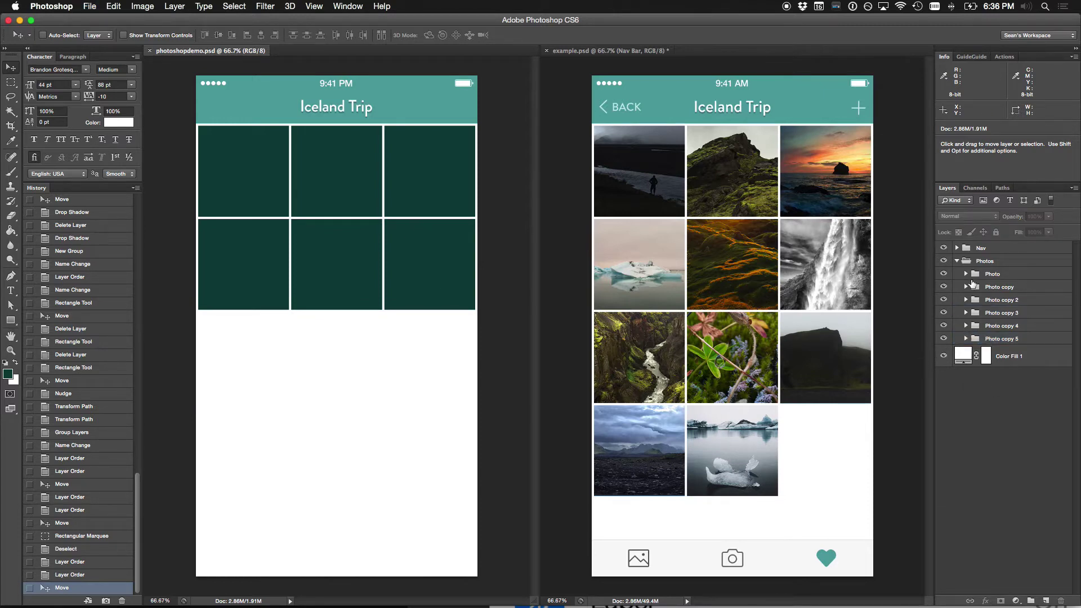
click(965, 273)
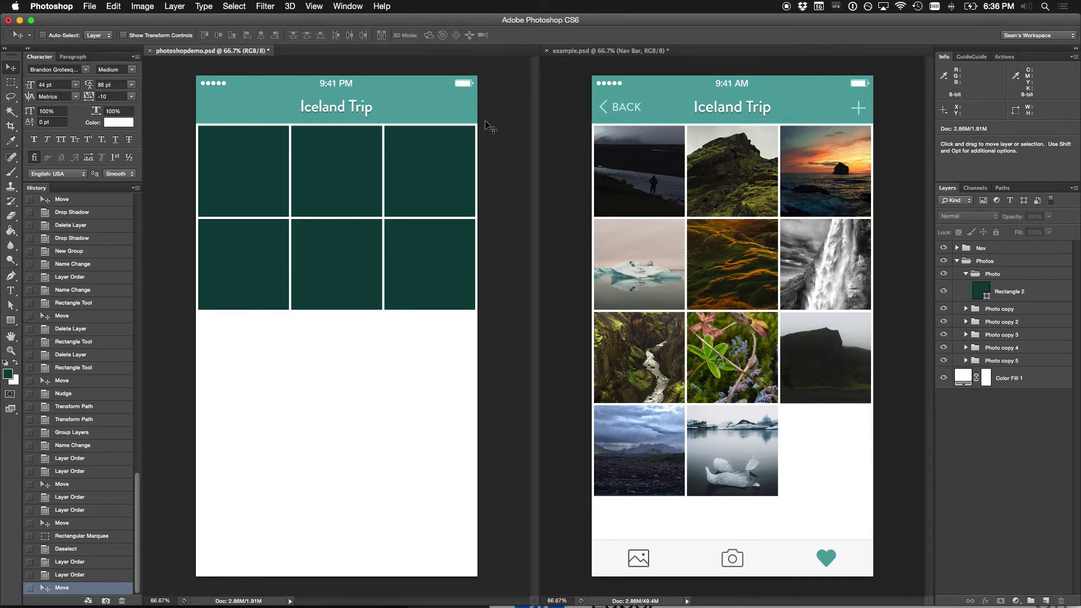
Step: Turn on Smart Guides and try them by moving the middle square of the first row
click(313, 6)
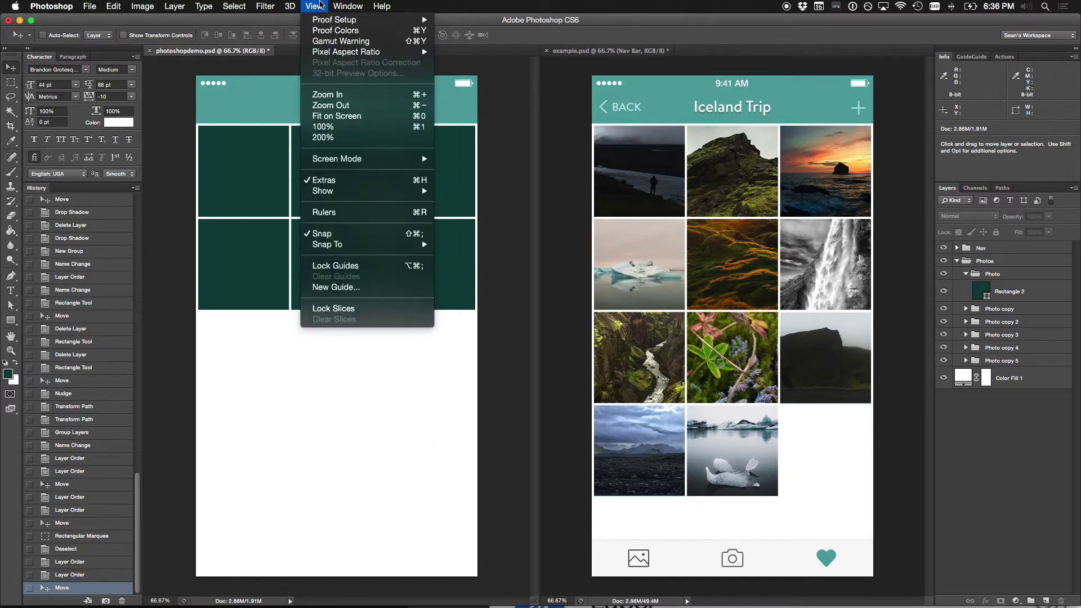
mouse_move(362, 197)
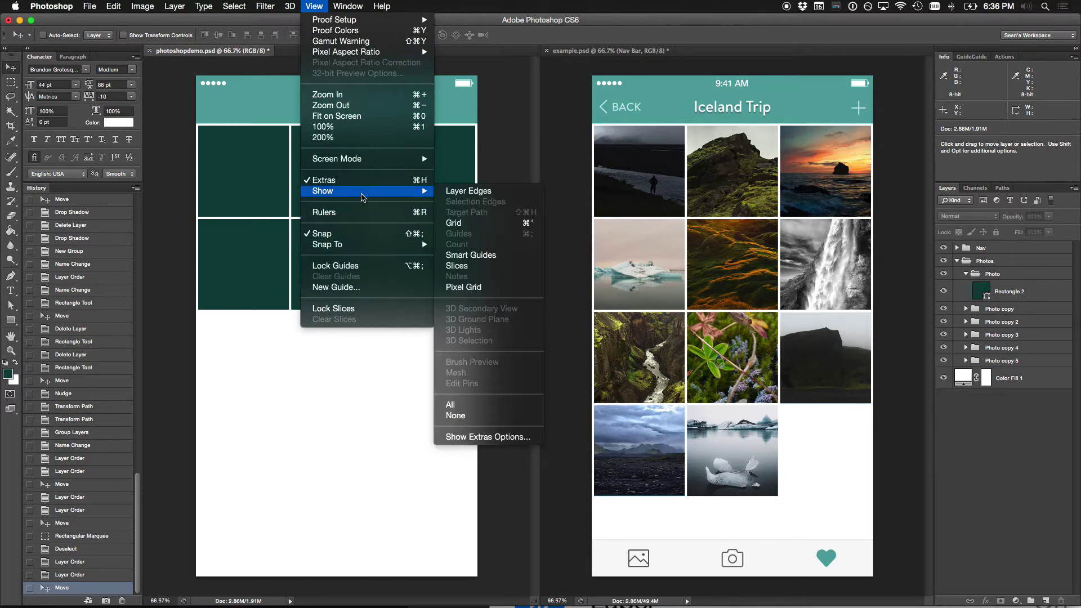
click(471, 255)
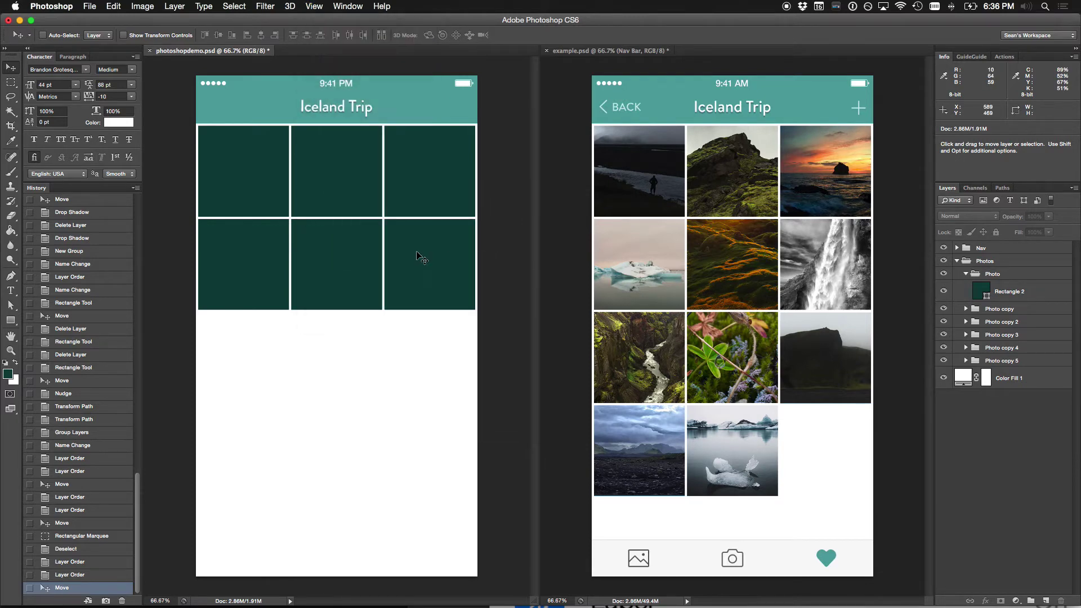
click(421, 273)
click(625, 209)
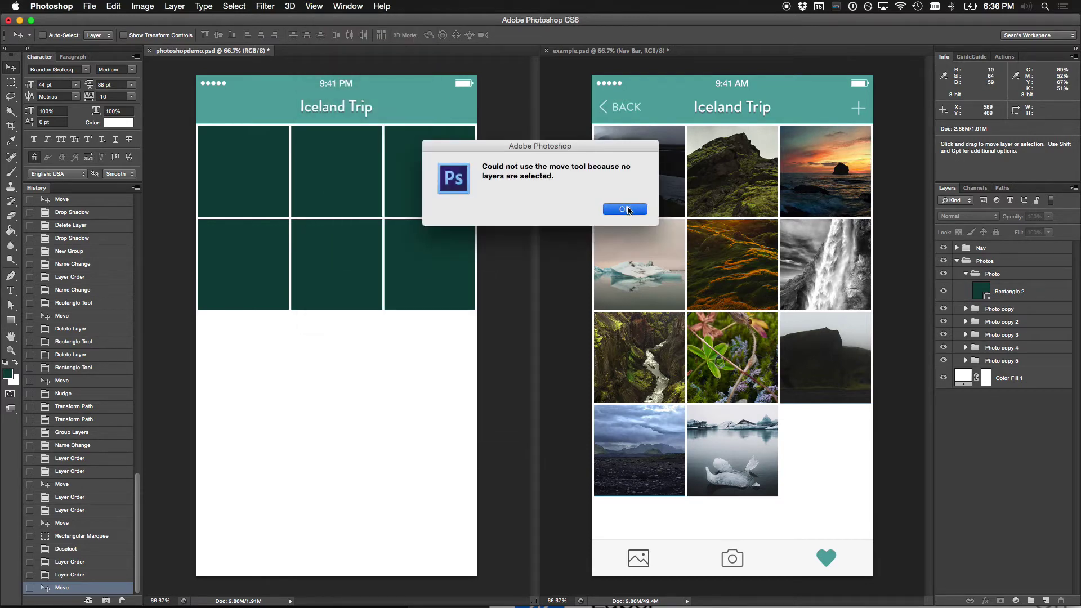
click(1007, 308)
mouse_move(358, 212)
mouse_down()
mouse_move(358, 234)
mouse_move(356, 211)
mouse_up()
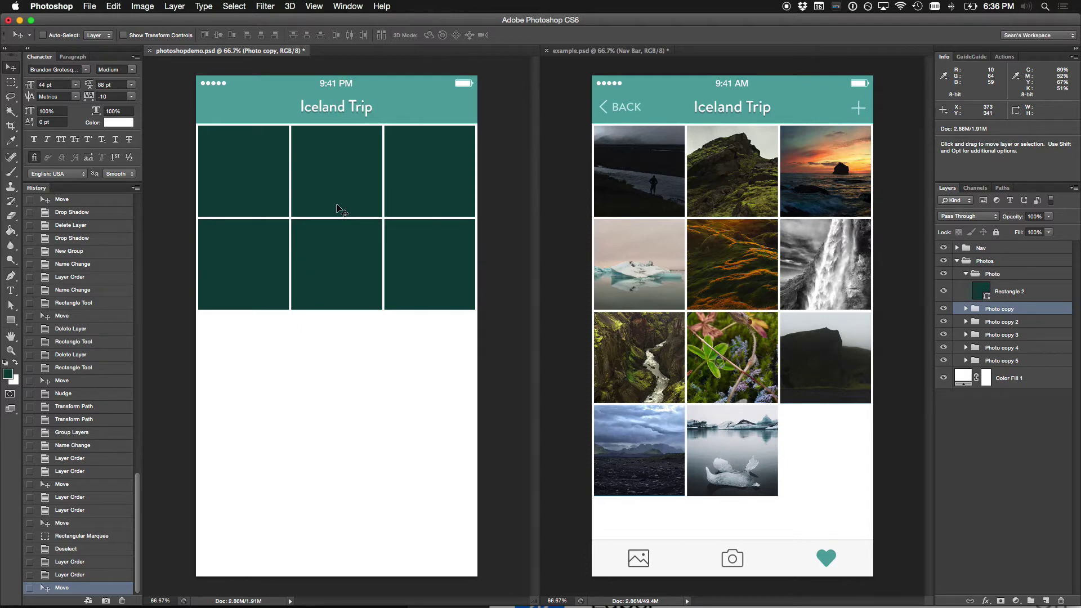
Step: Create a 6 by 6 px rectangle and fit it between the canvas's left edge and the first square
click(903, 227)
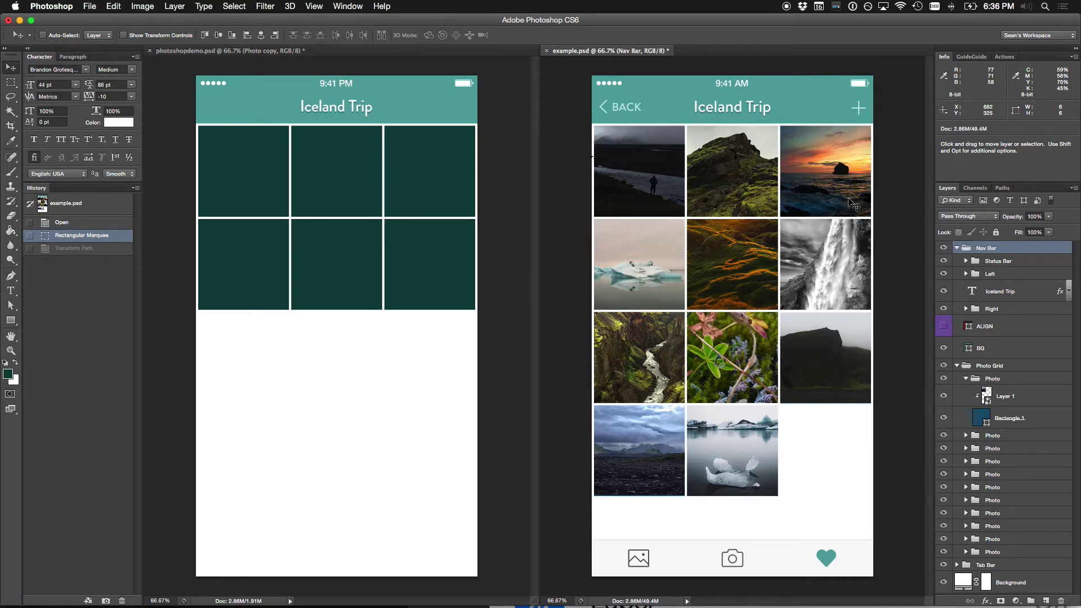
key(z)
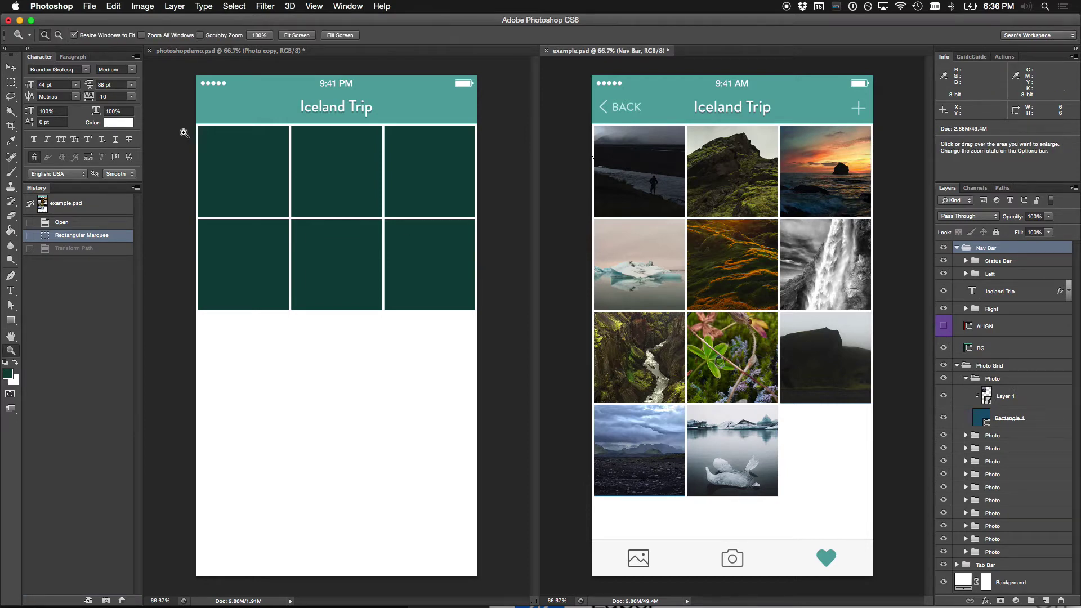
click(217, 164)
drag(236, 184, 271, 180)
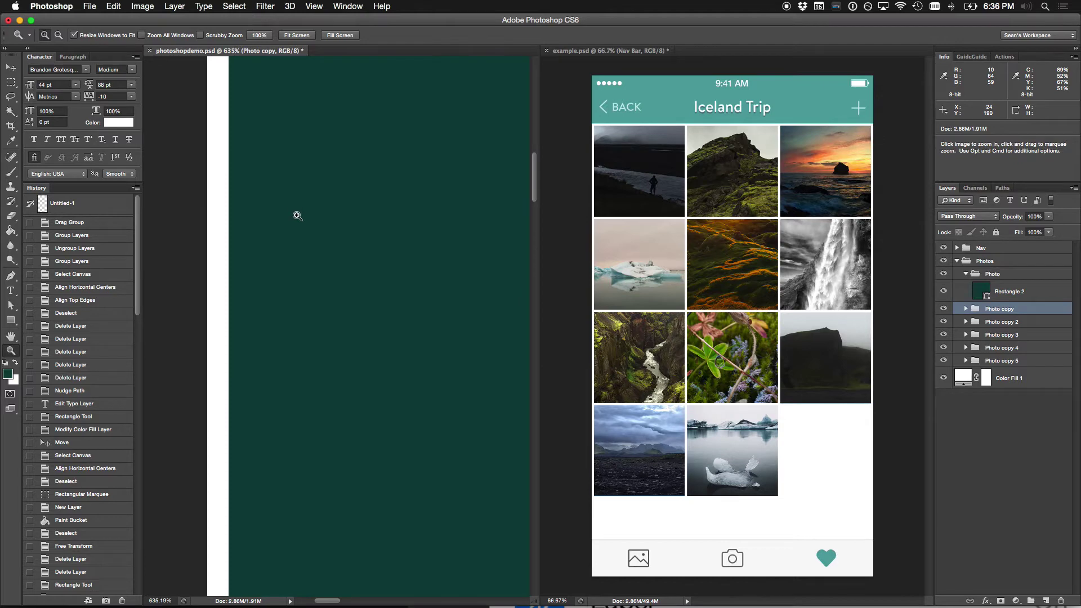
key(u)
click(278, 212)
text(6)
key(Tab)
text(6)
key(Return)
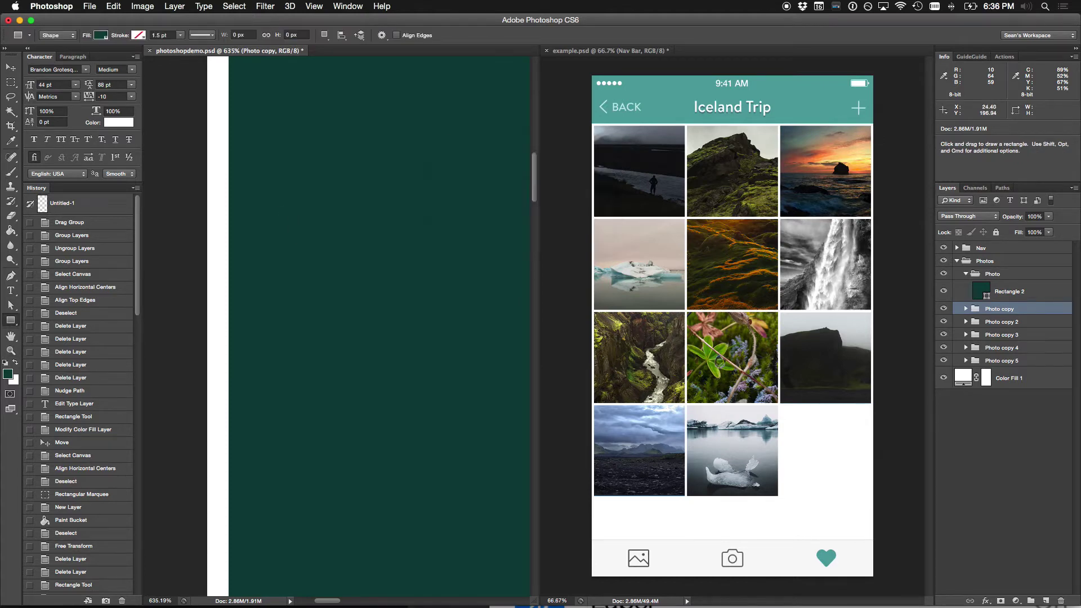
key(v)
drag(326, 227, 261, 224)
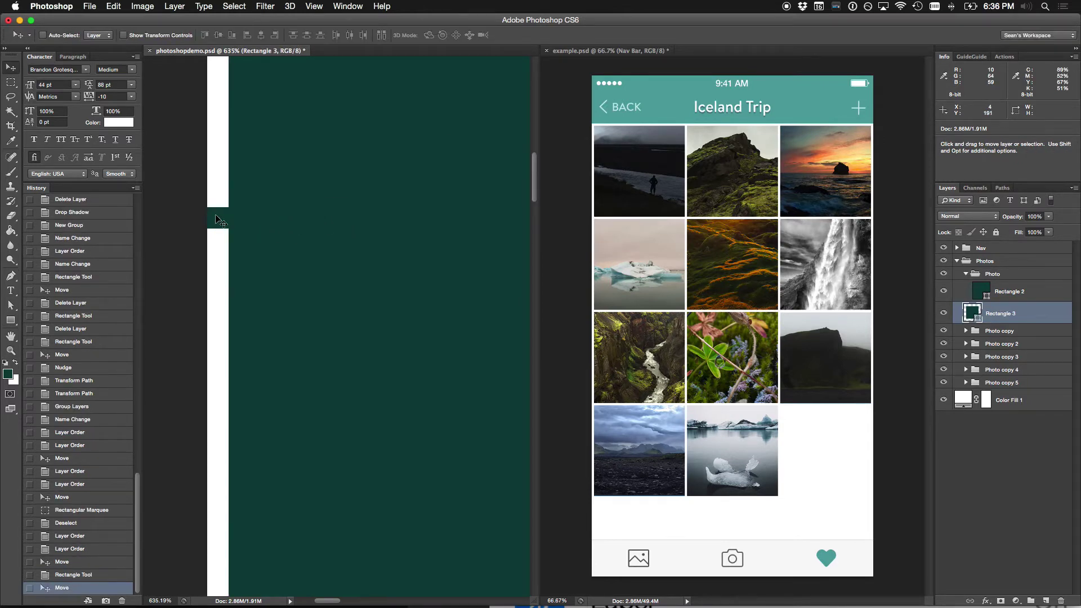
Step: Show the rulers, add a vertical guide along the first square's left edge, and delete the small spacer rectangle
key(super+r)
drag(148, 231, 237, 226)
key(BackSpace)
Step: Hide the rulers and the guides, and save the document
key(super+1)
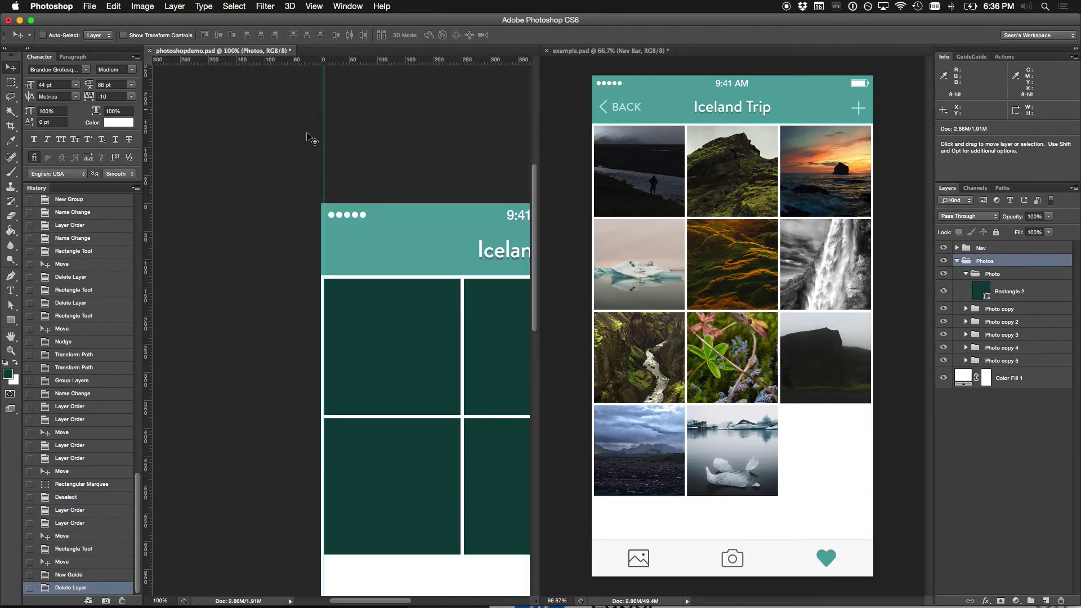
scroll(381, 169, down, 10)
key(super+minus)
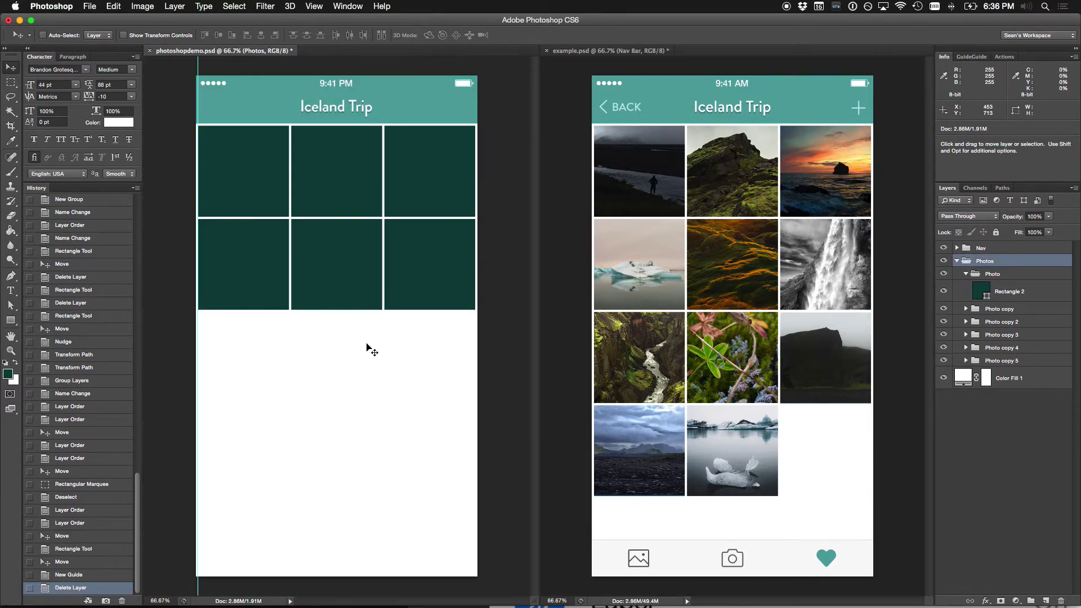
key(super+semicolon)
key(super+s)
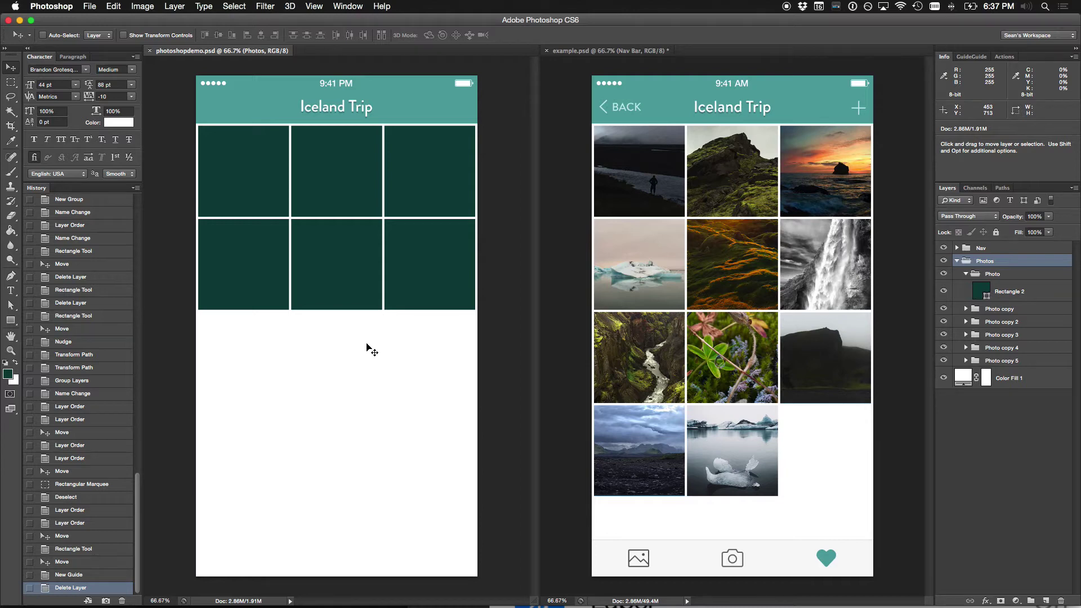
Step: Turn off Smart Guides
click(322, 5)
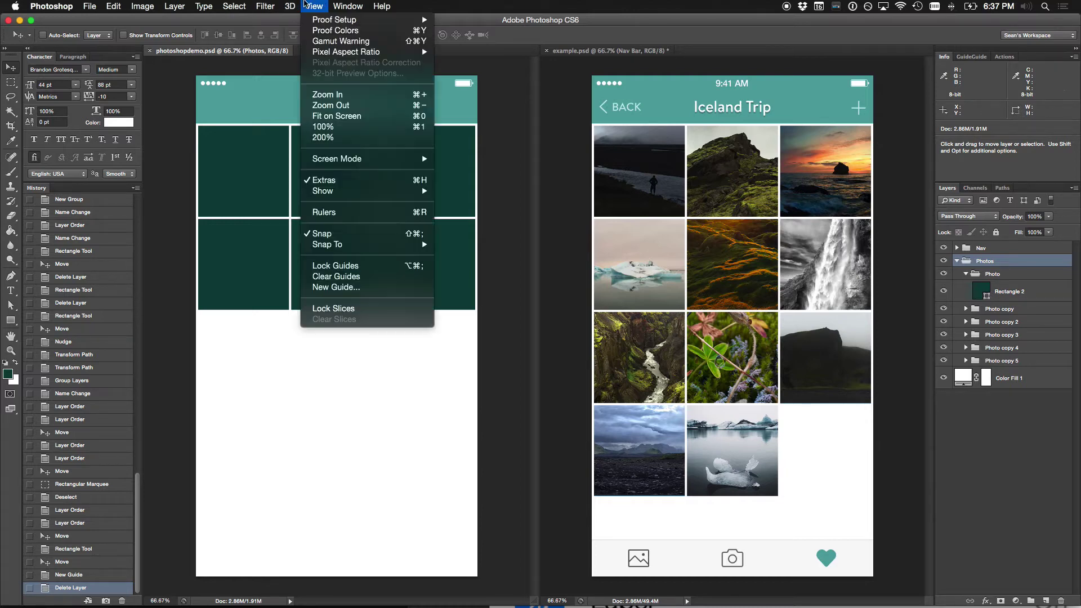
mouse_move(354, 190)
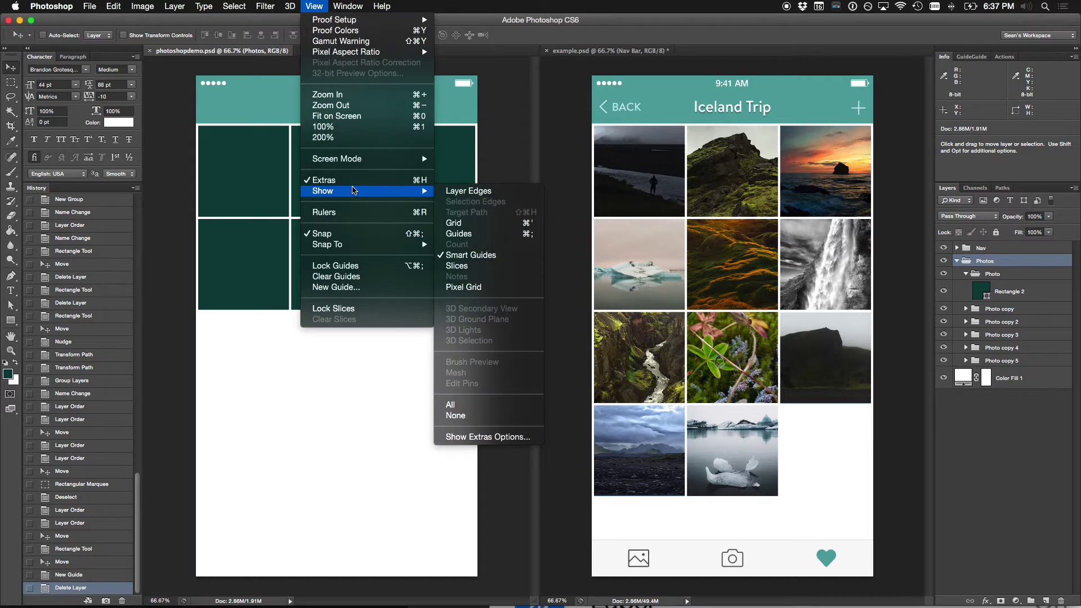
click(493, 256)
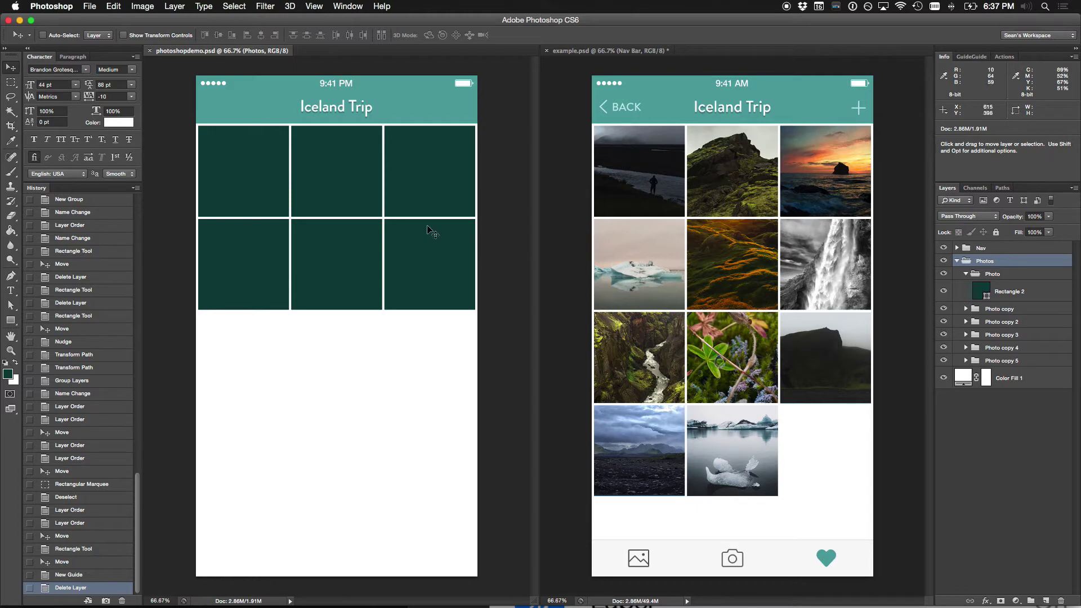
click(966, 274)
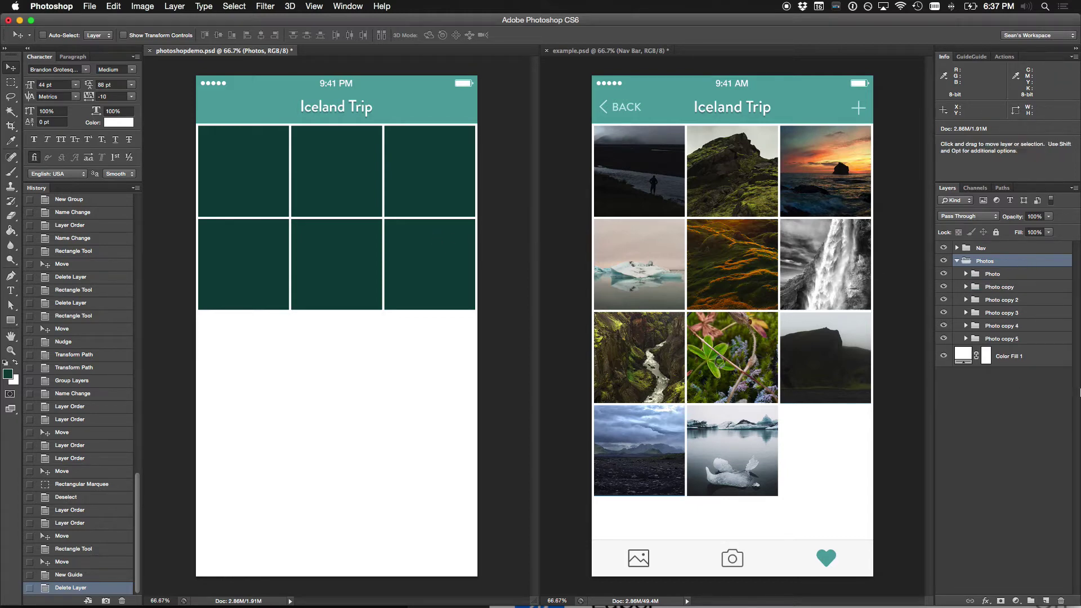
click(1038, 340)
key(Delete)
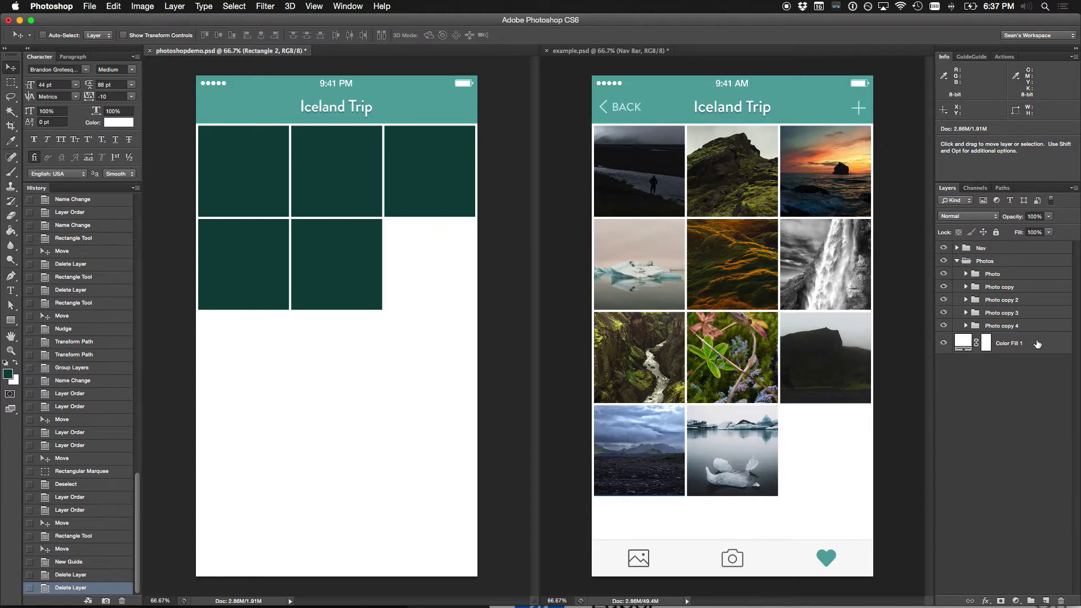
key(super+z)
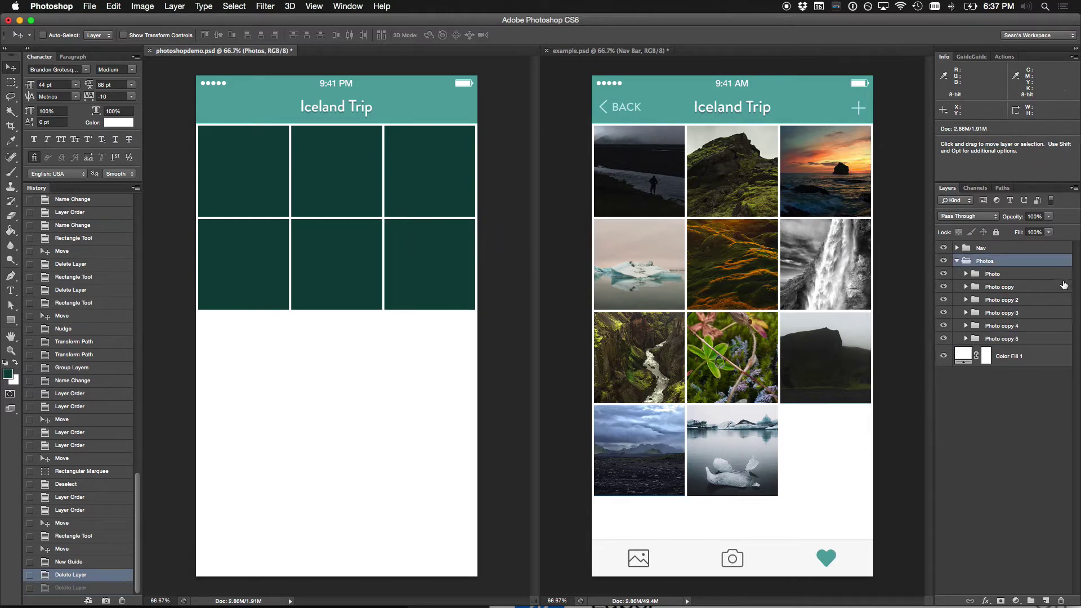
click(966, 273)
click(1030, 293)
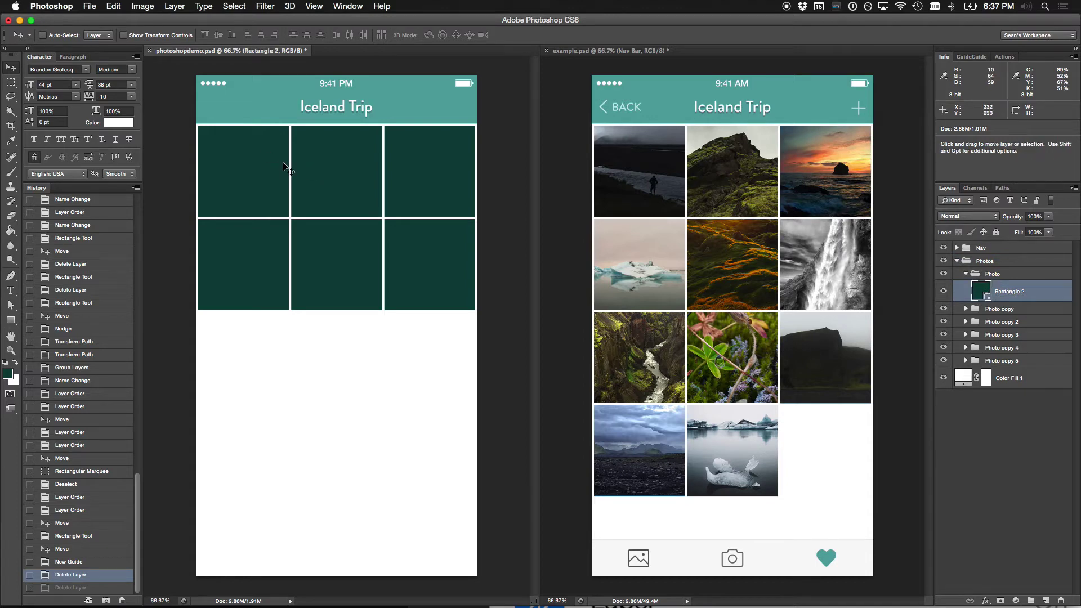
key(super+Tab)
key(super+Tab)
key(super+Tab)
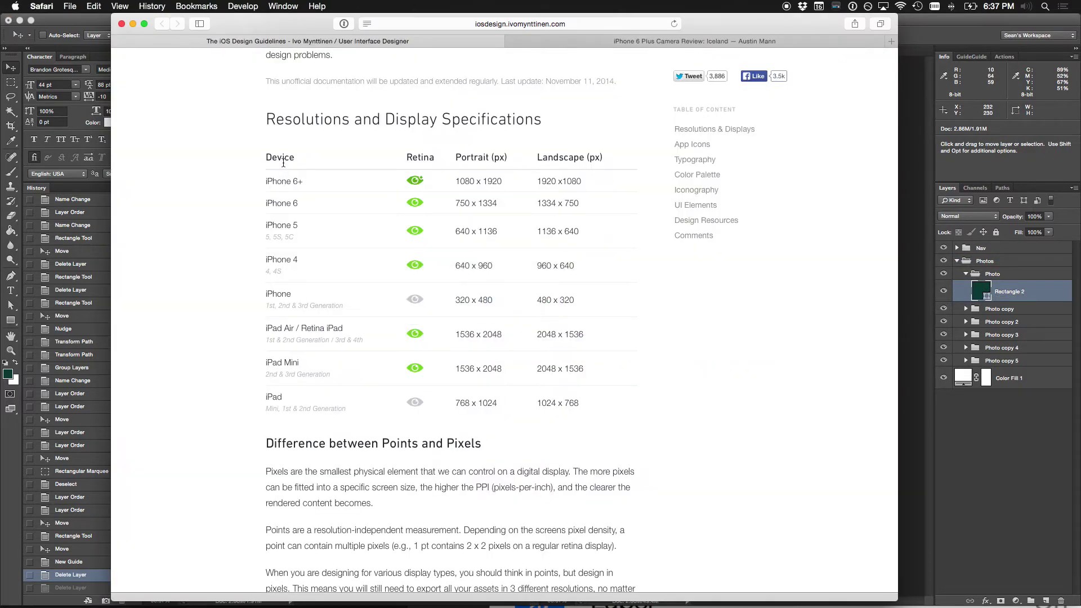
key(ctrl+Tab)
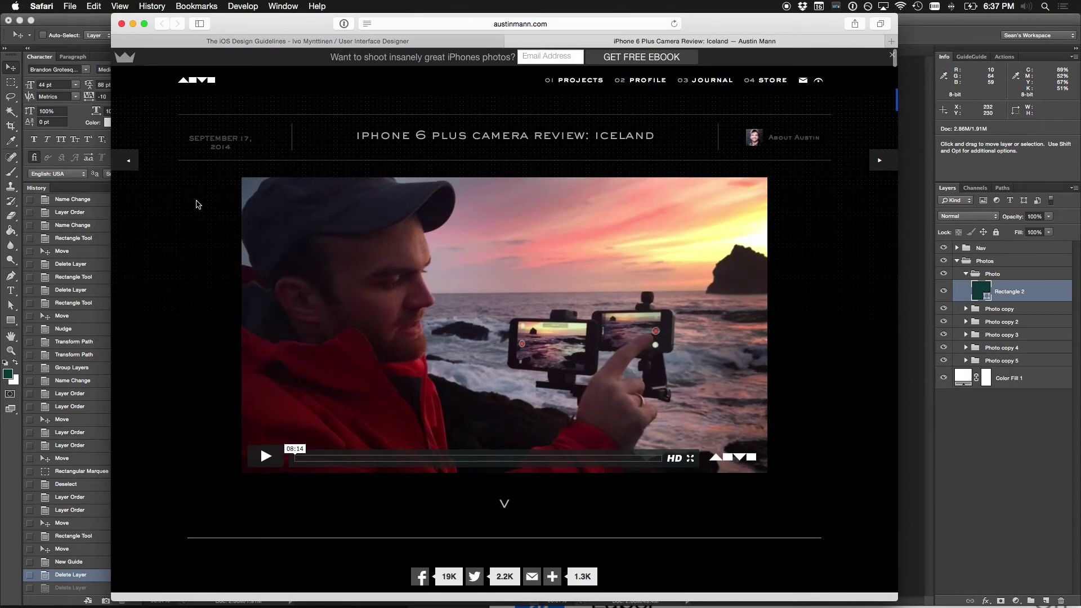
Step: Open the mossy hill panorama from the page's photo gallery and place it in photoshopdemo.psd over the grid squares
scroll(197, 206, down, 20)
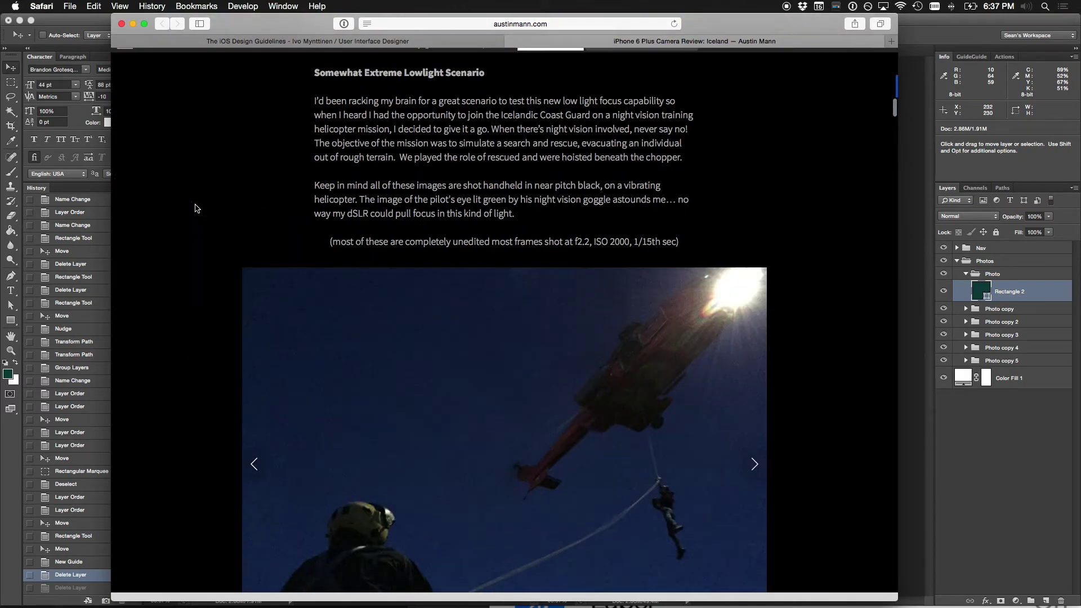
scroll(197, 209, down, 20)
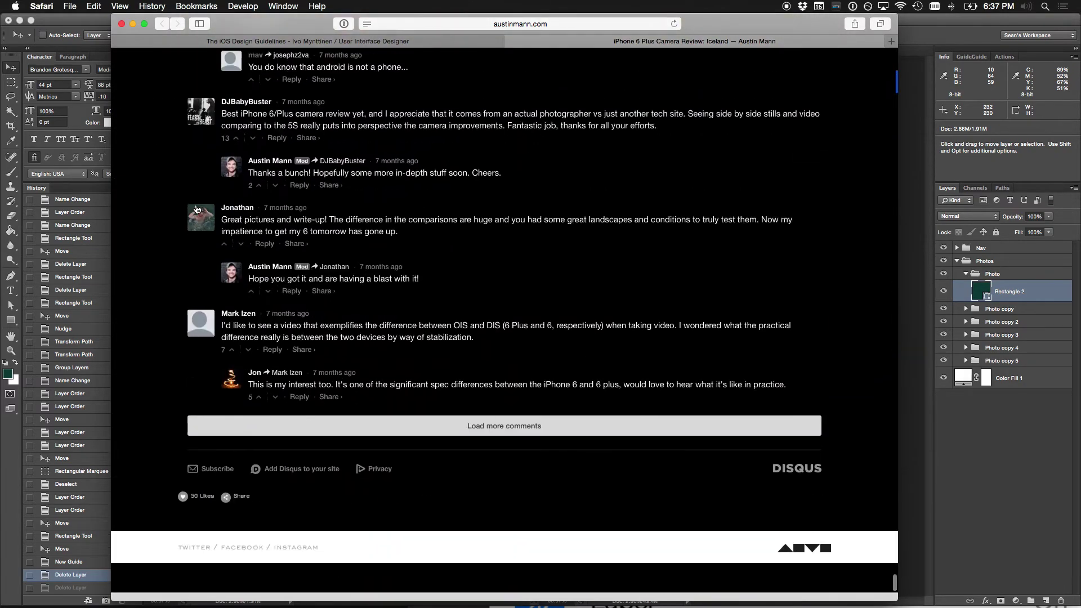
scroll(191, 208, up, 20)
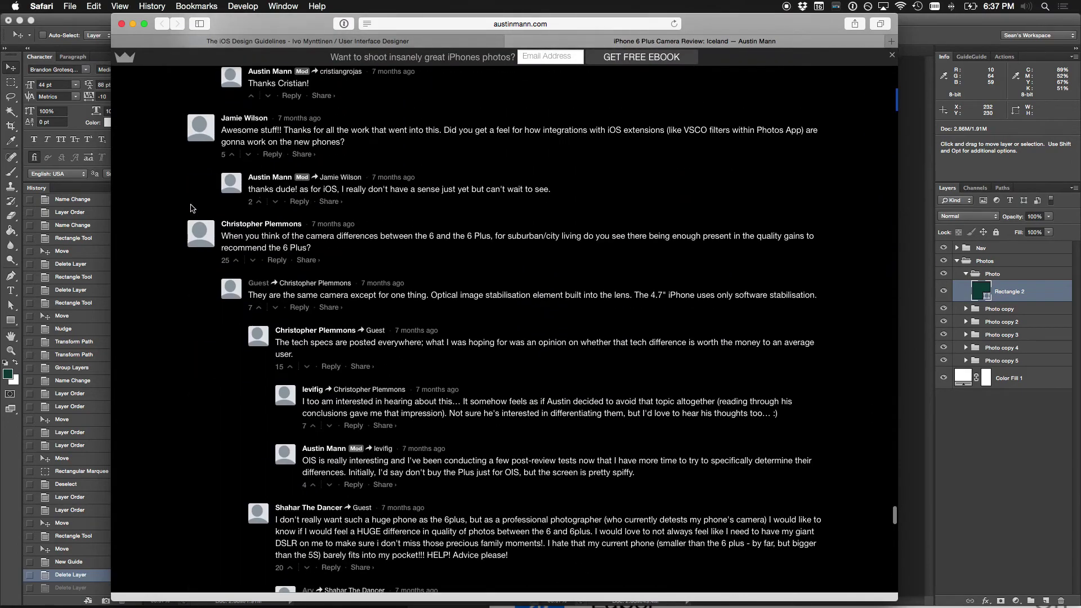
scroll(191, 210, down, 20)
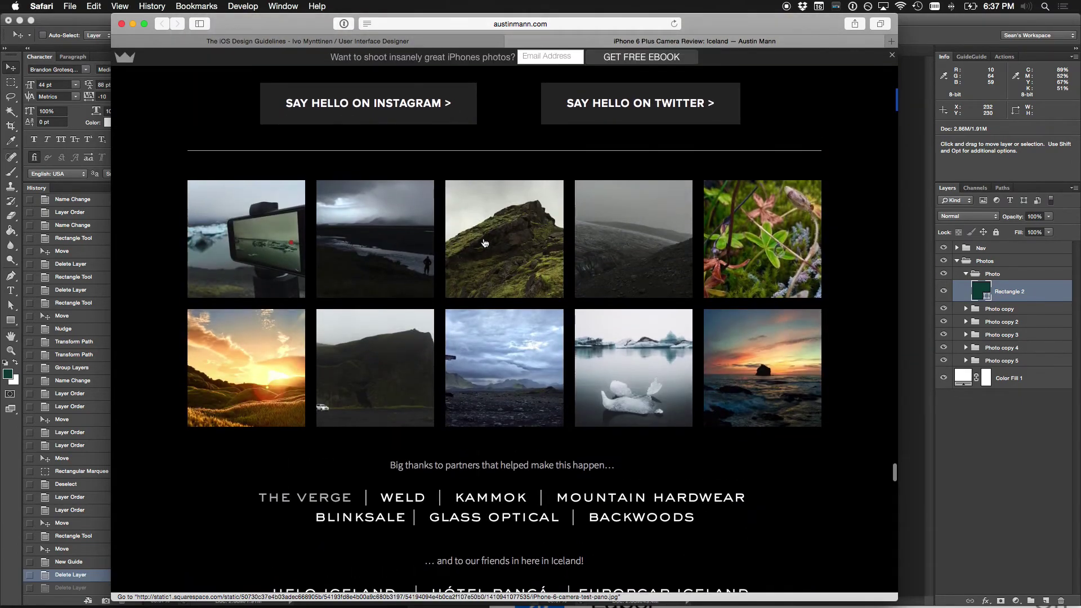
click(518, 241)
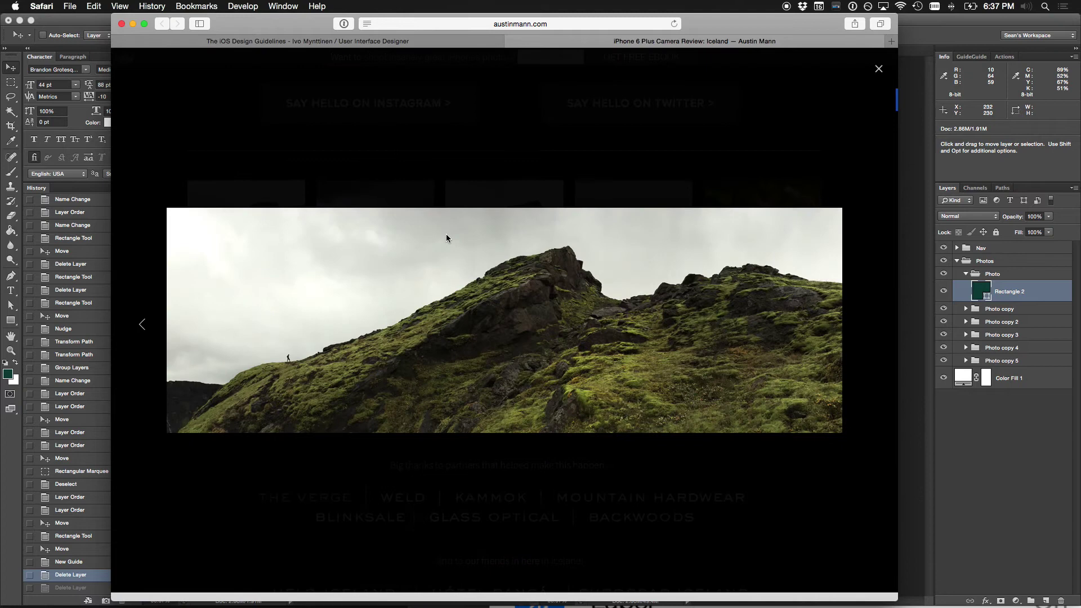
drag(470, 332, 287, 198)
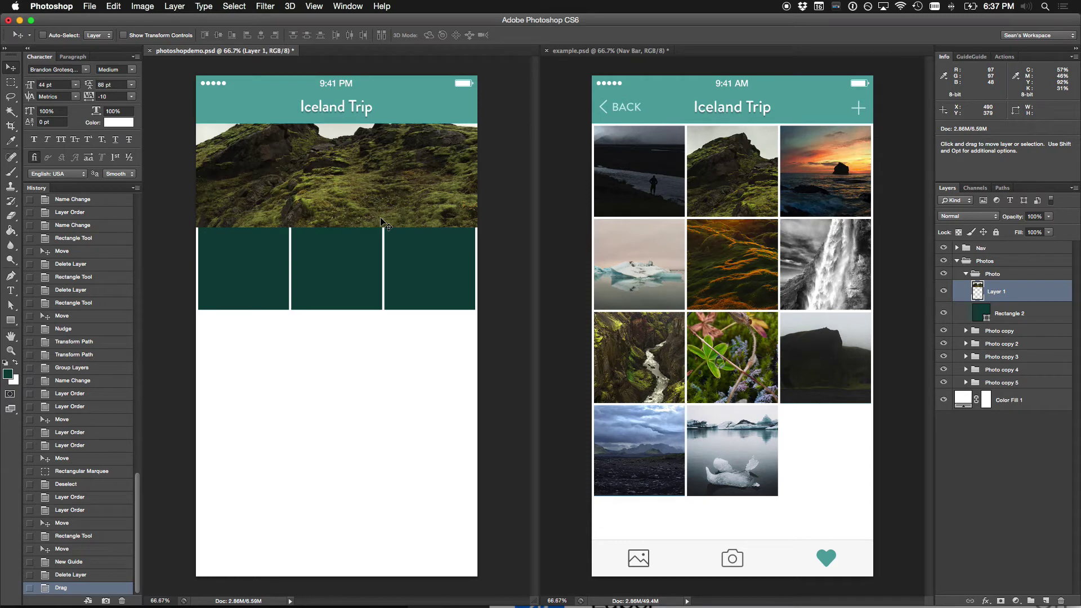
drag(350, 164, 342, 229)
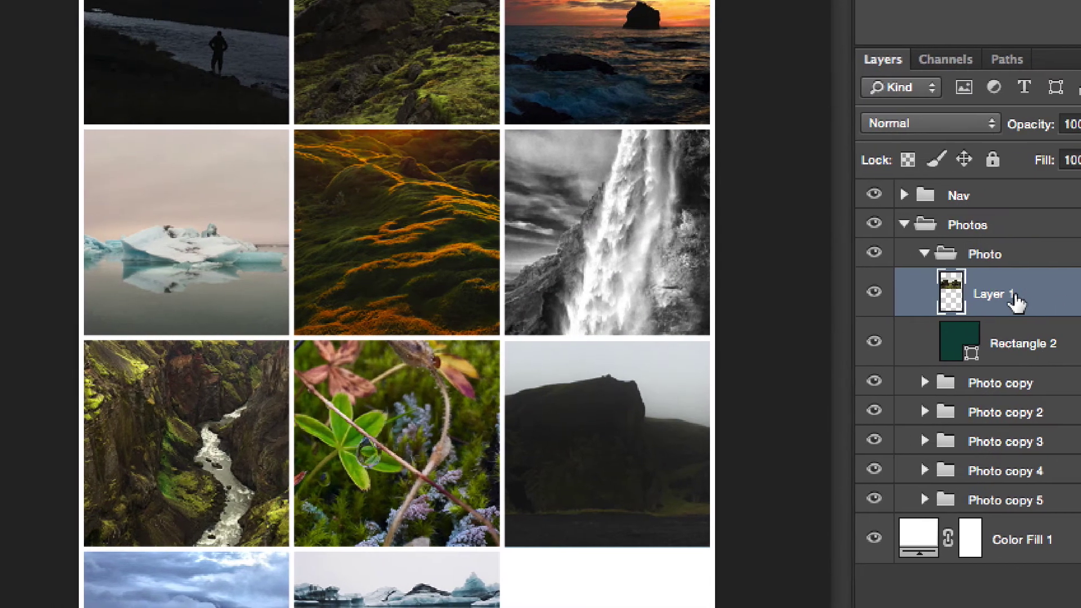
Step: Rename the placed photo's layer as picture and convert it to a smart object
double_click(951, 295)
text(picture)
key(Return)
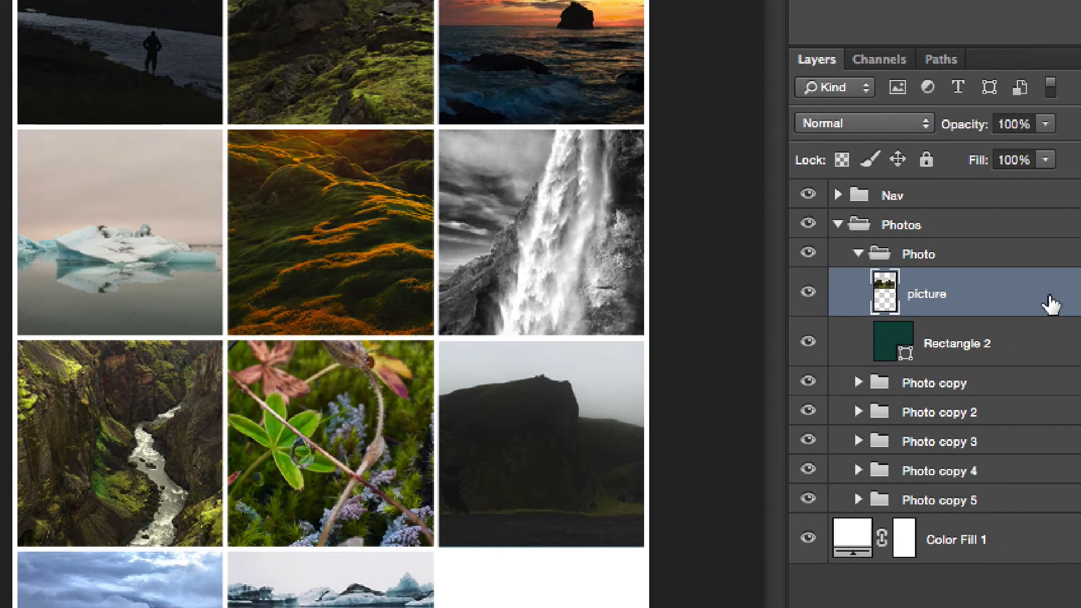
right_click(1076, 301)
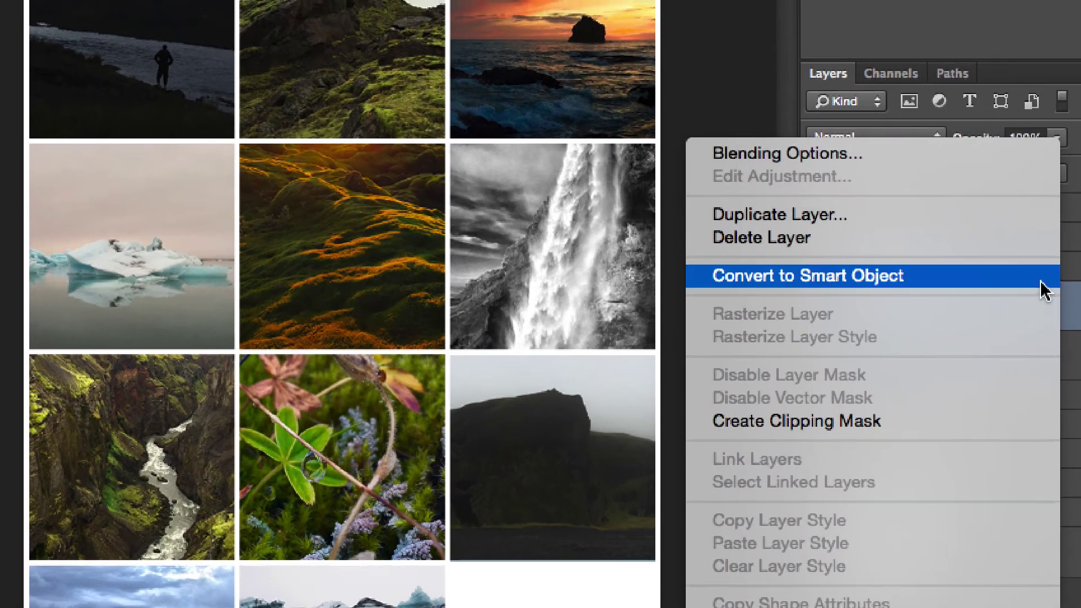
click(1039, 268)
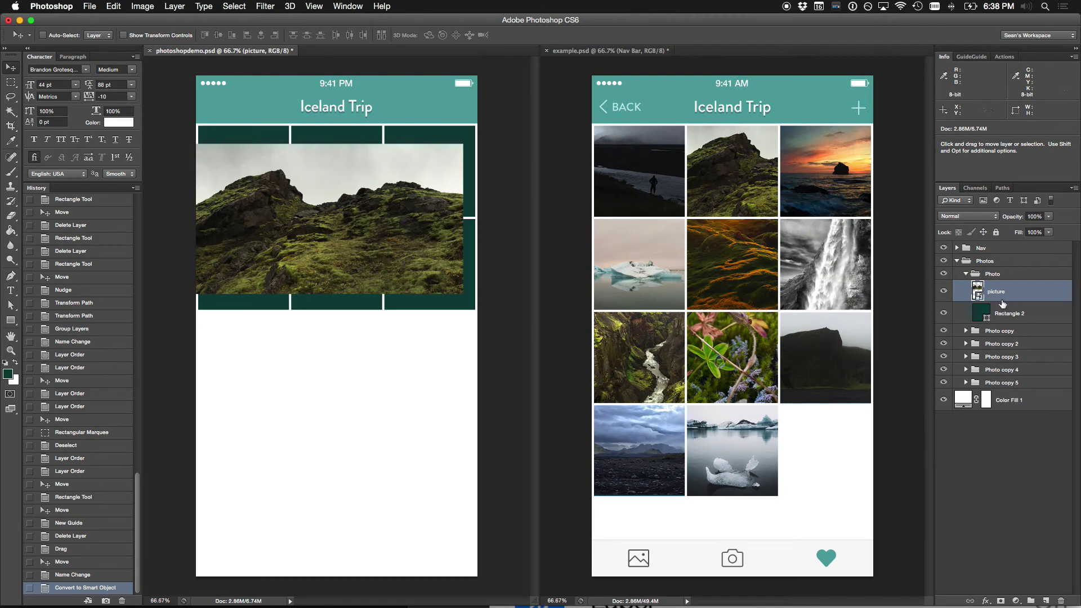
Step: Duplicate the picture smart object within its group and rasterize the copy
drag(1007, 294, 1019, 289)
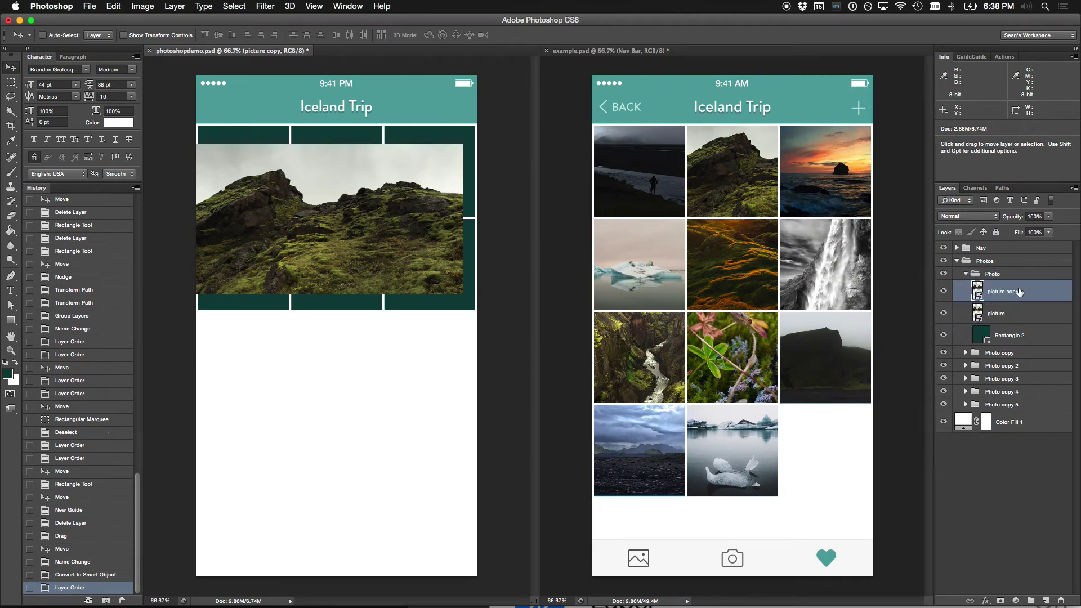
right_click(1016, 292)
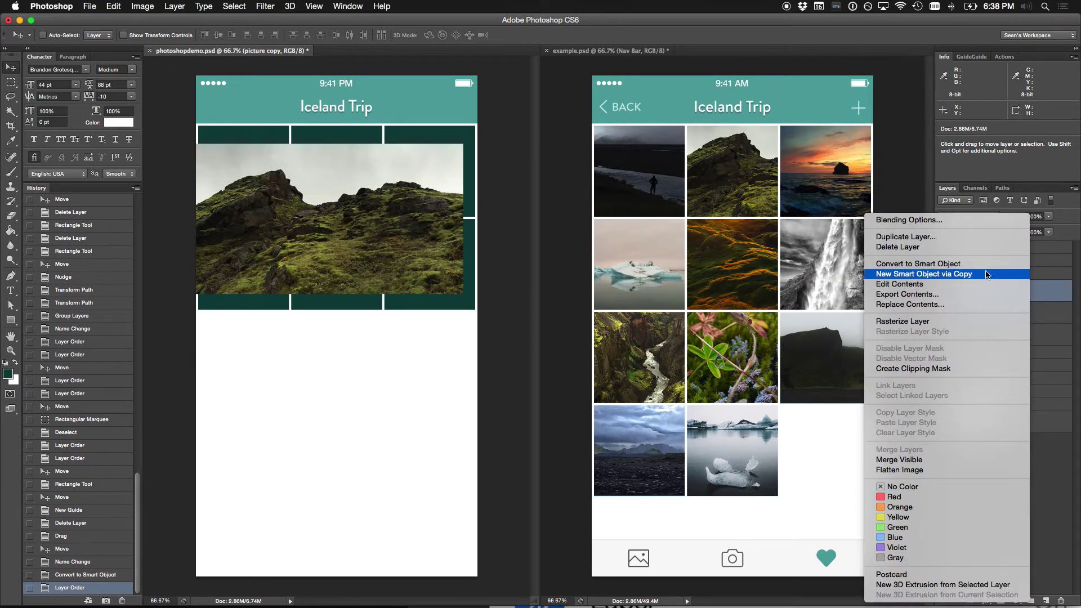
click(982, 320)
Step: Move the rasterized picture copy below the photo grid and scale it with Free Transform
drag(419, 251, 387, 398)
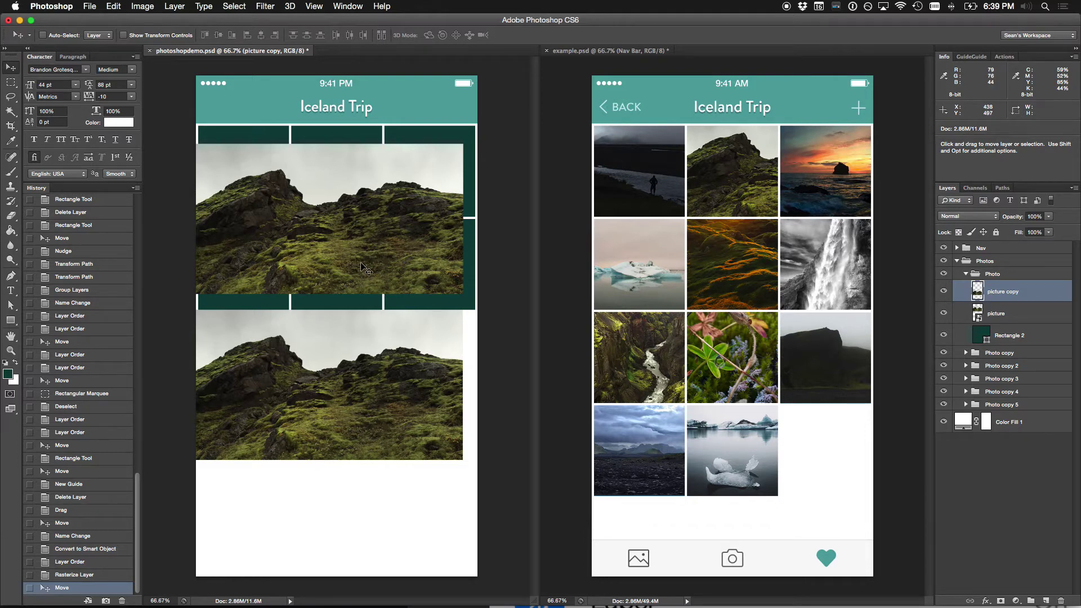
drag(390, 365, 313, 390)
key(ctrl+t)
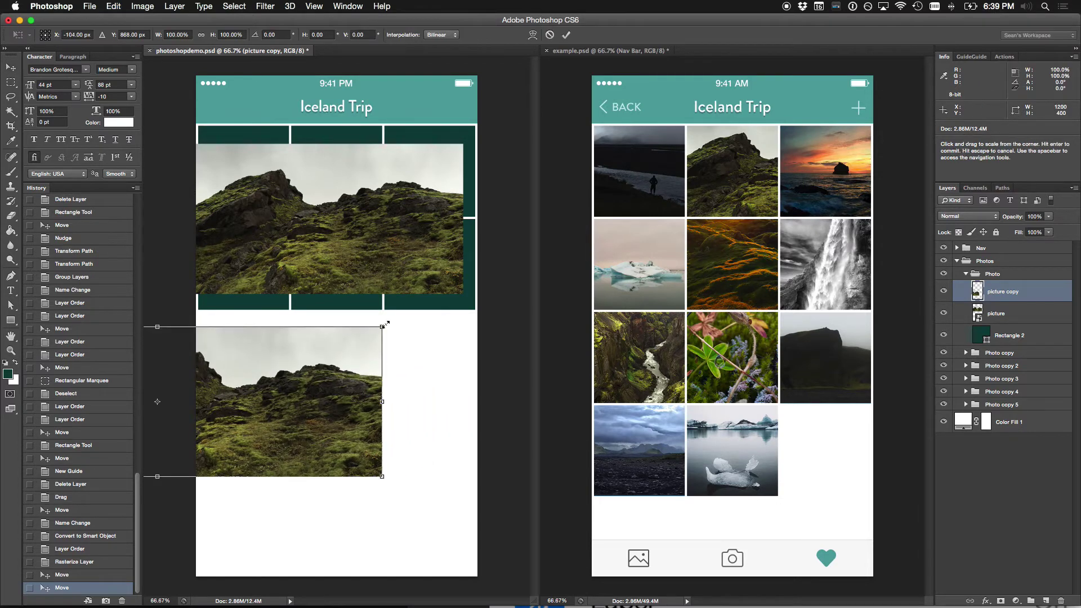
drag(381, 327, 636, 139)
key(Return)
Step: Reposition and rescale the rasterized copy a second time with Free Transform, and inspect its sharpness up close and at 100%
drag(360, 338, 363, 279)
key(ctrl+t)
drag(455, 396, 394, 364)
key(Return)
key(z)
drag(239, 309, 318, 418)
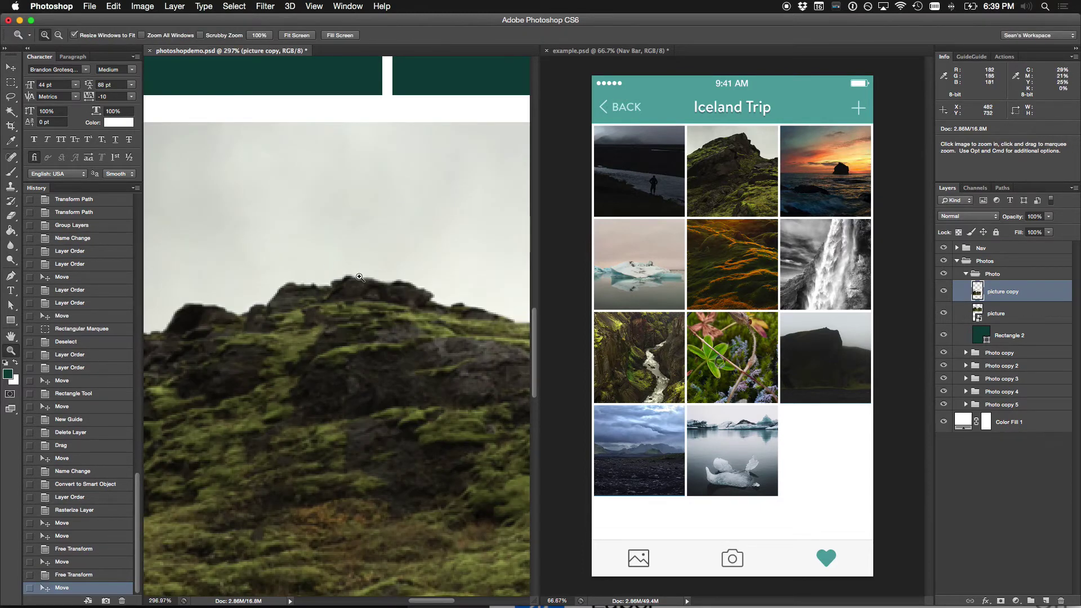
key(super+1)
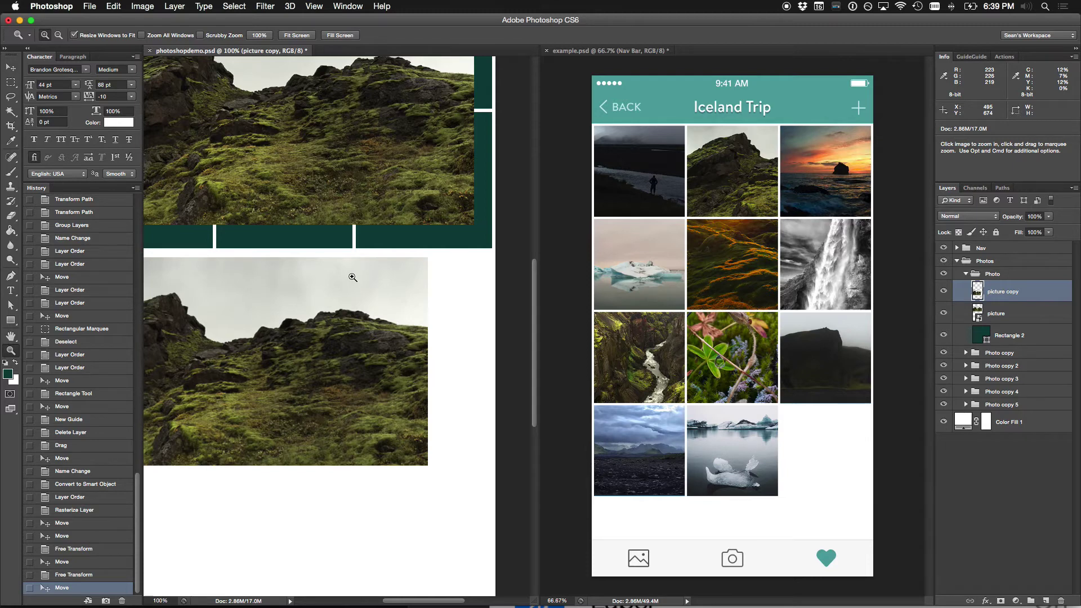
key(super+minus)
key(super+t)
drag(437, 313, 238, 382)
key(Escape)
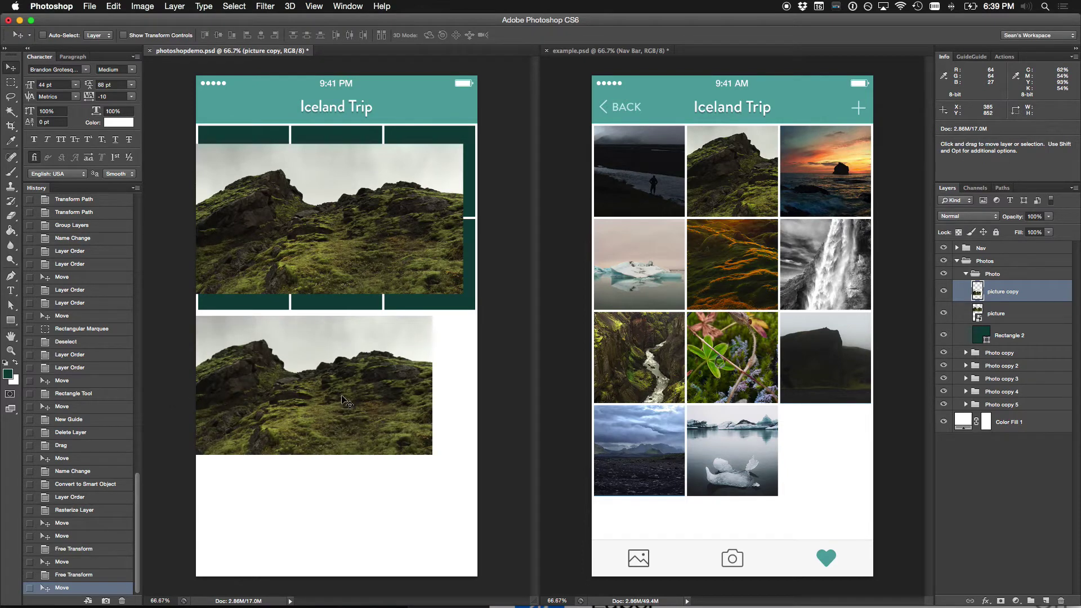
Step: Scale the picture copy layer down to about 50 × 17 px
key(super+t)
drag(432, 316, 233, 388)
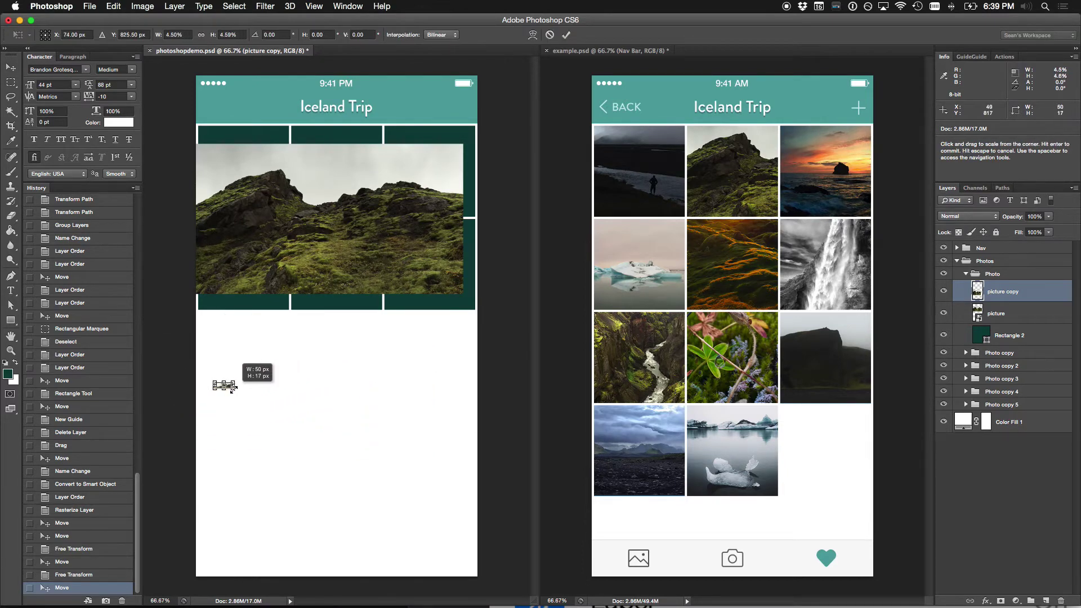
key(Return)
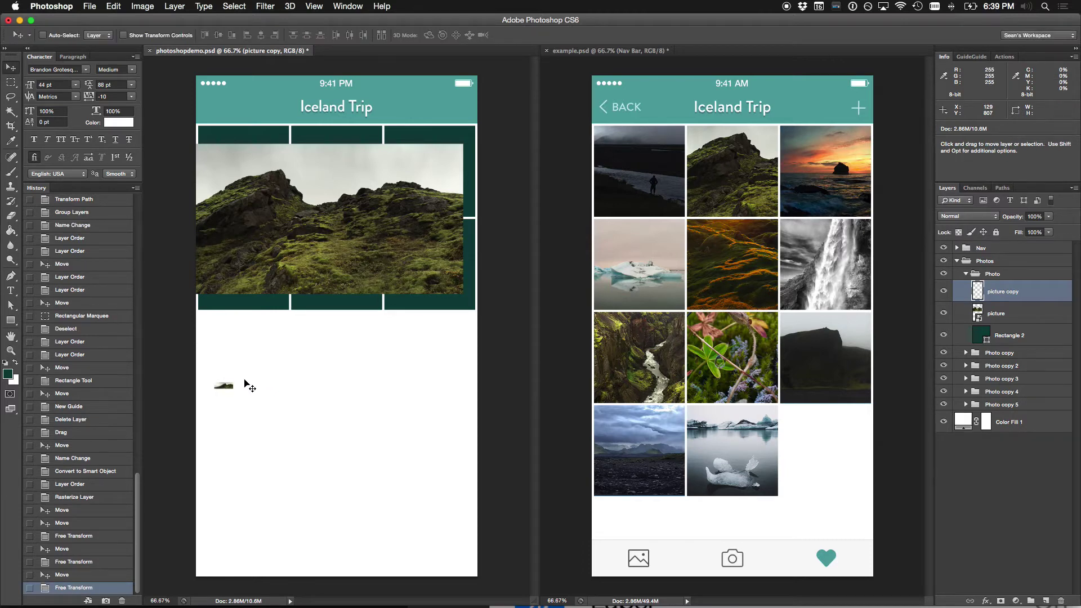
Step: Enlarge the shrunken picture copy until it spans the full canvas width again
key(super+t)
drag(233, 383, 513, 280)
key(Return)
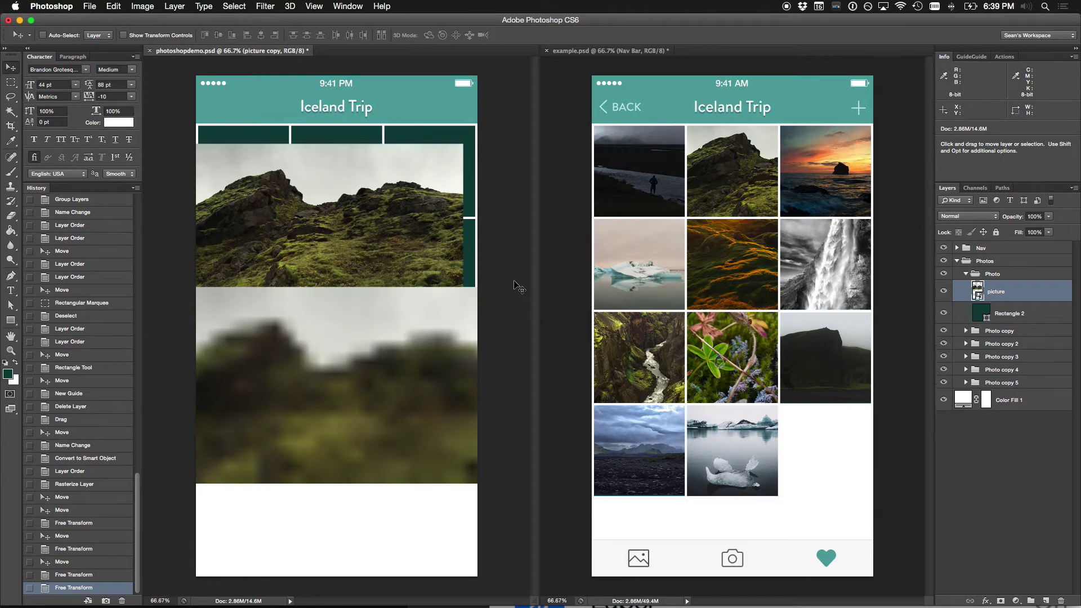
Step: Delete the picture copy layer and move the original picture further down over the photo grid
key(BackSpace)
drag(352, 204, 345, 250)
right_click(1035, 296)
key(Escape)
Step: Scale the picture smart object up to about 129% × 127% and shift it left over the grid
key(super+t)
drag(456, 190, 513, 399)
key(Return)
key(super+t)
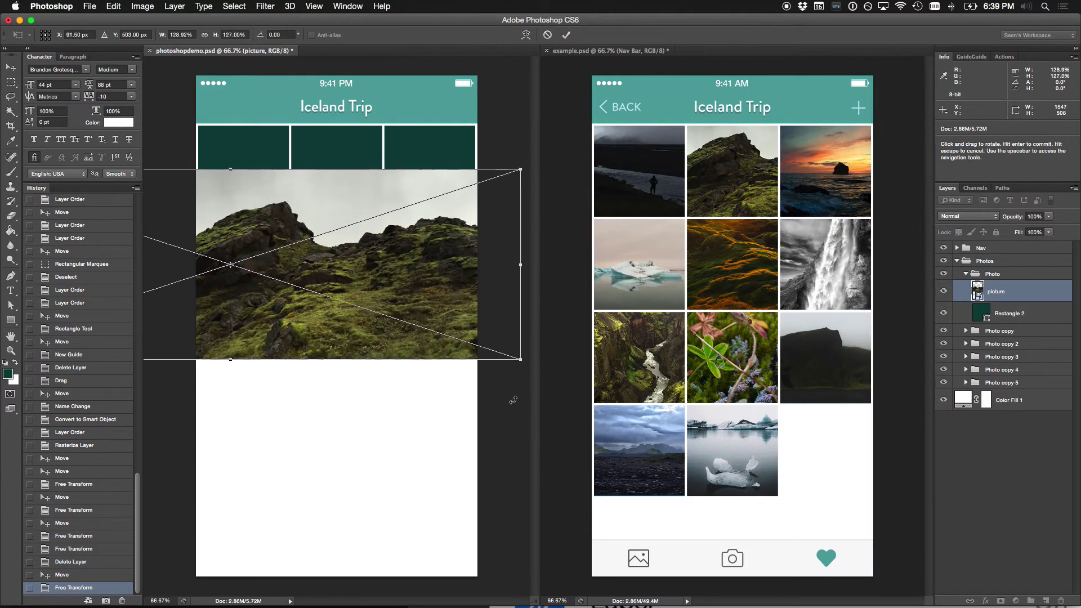
key(Return)
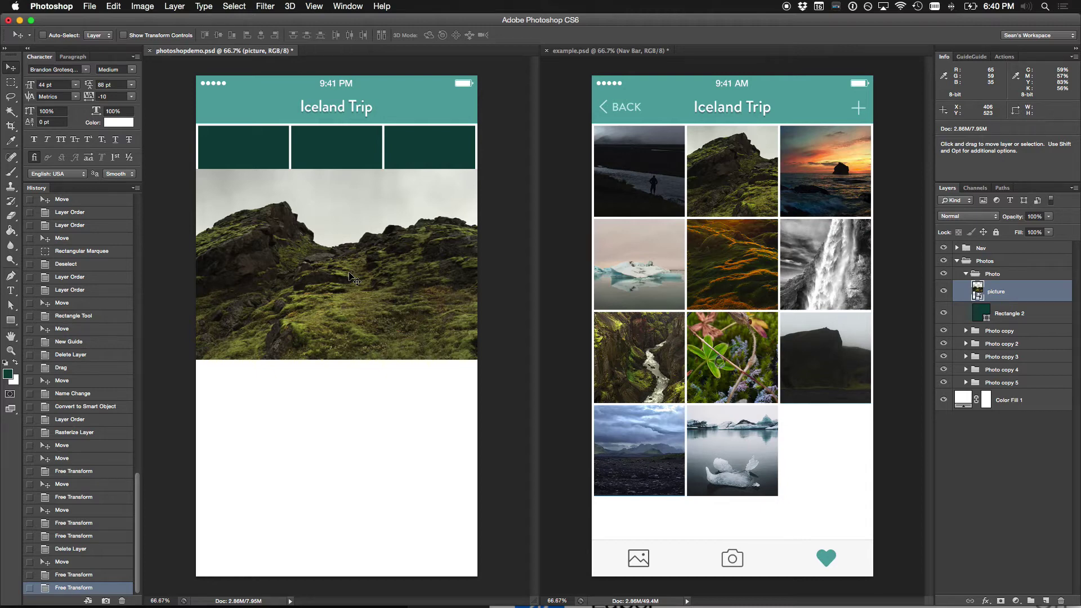
drag(349, 277, 313, 277)
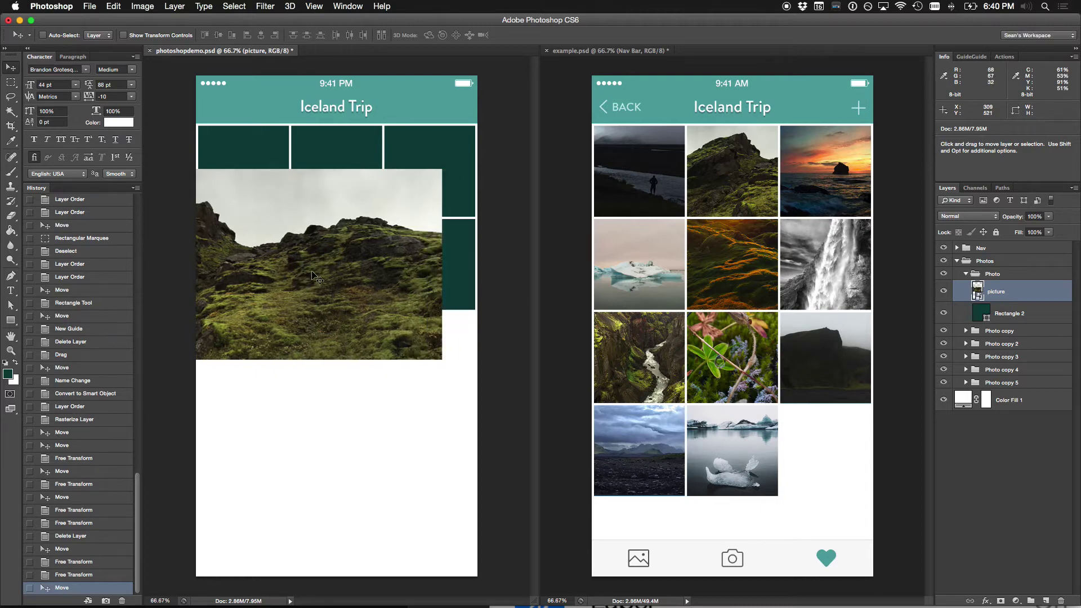
Step: Try the Eraser on the picture smart object and decline rasterizing it
key(e)
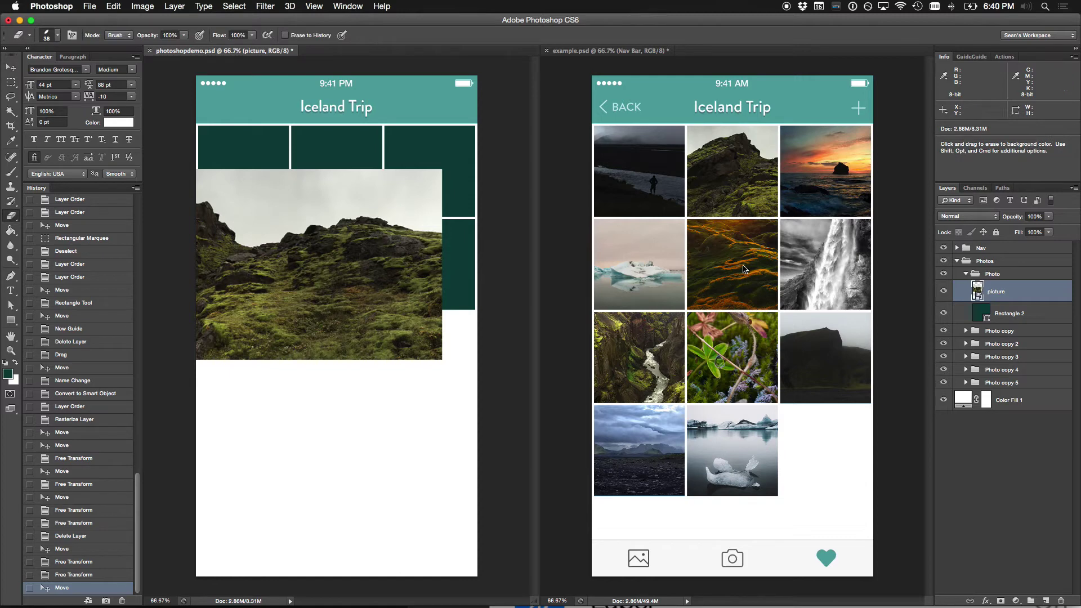
key(v)
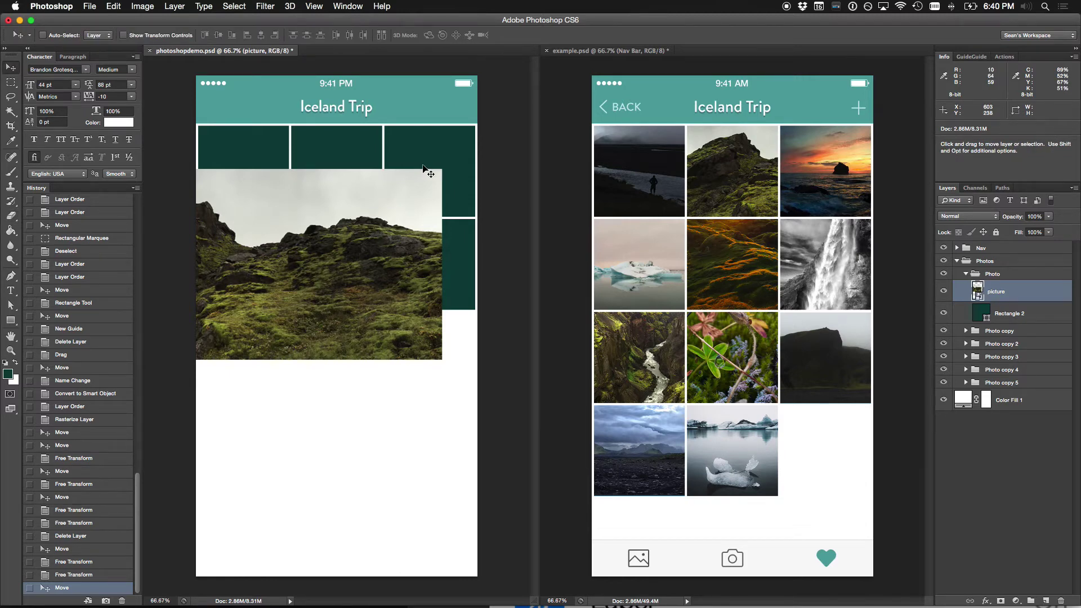
key(e)
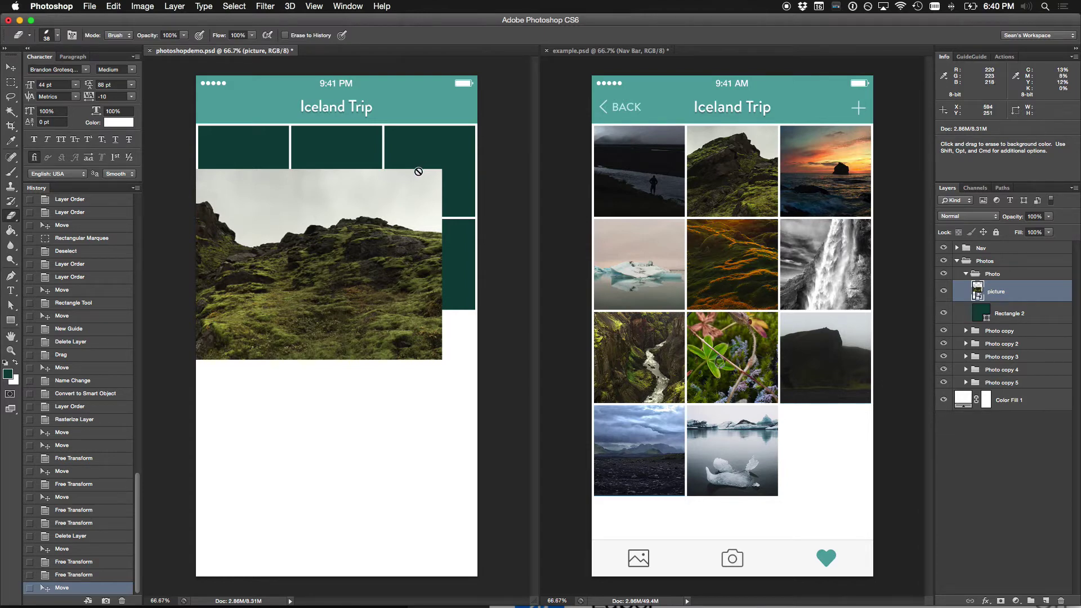
click(419, 159)
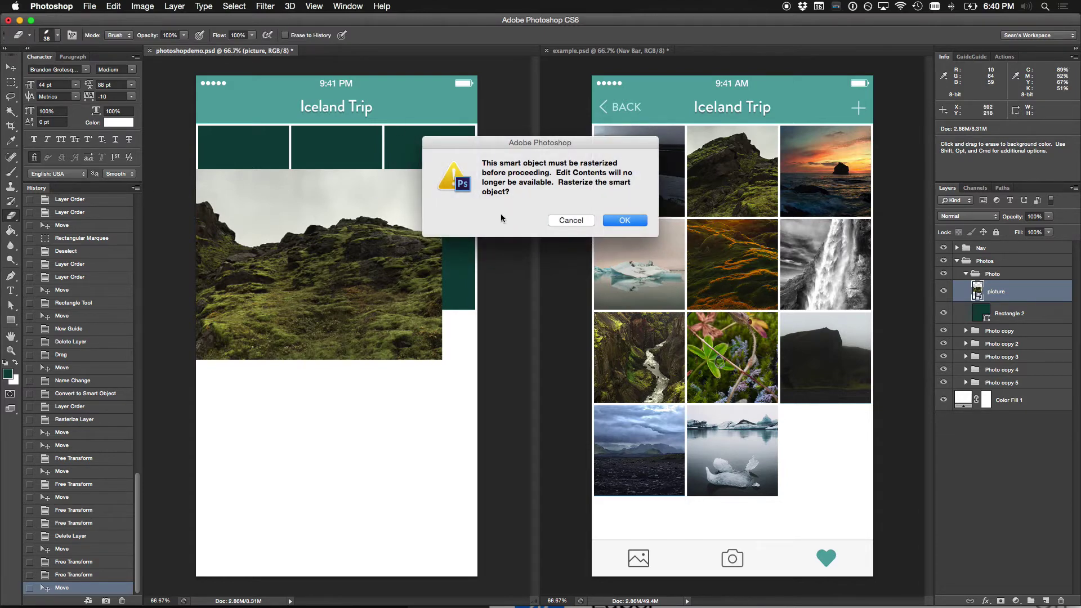
drag(544, 143, 529, 136)
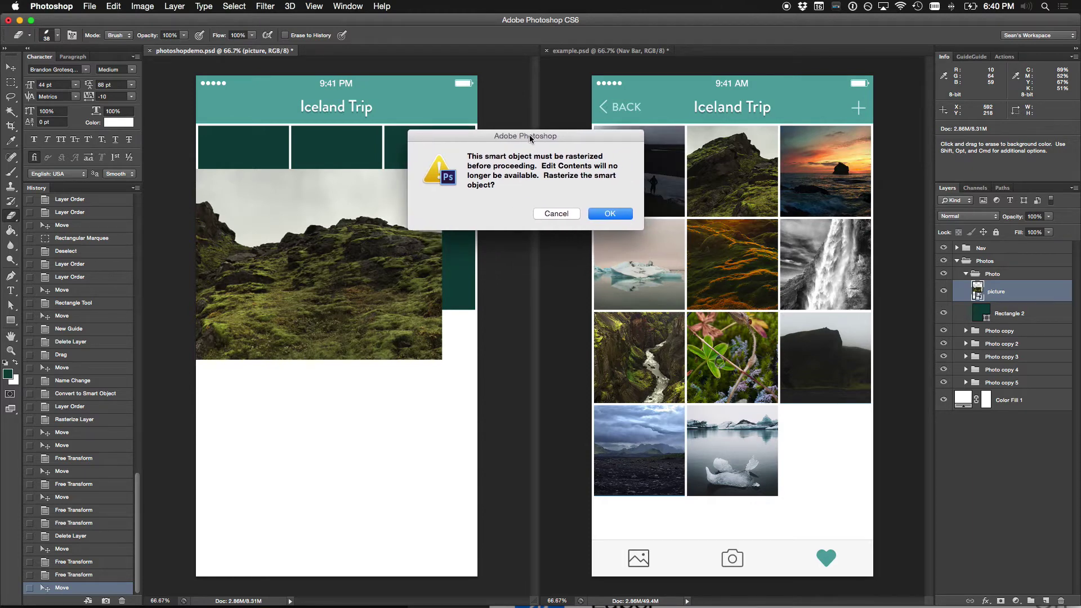
click(556, 213)
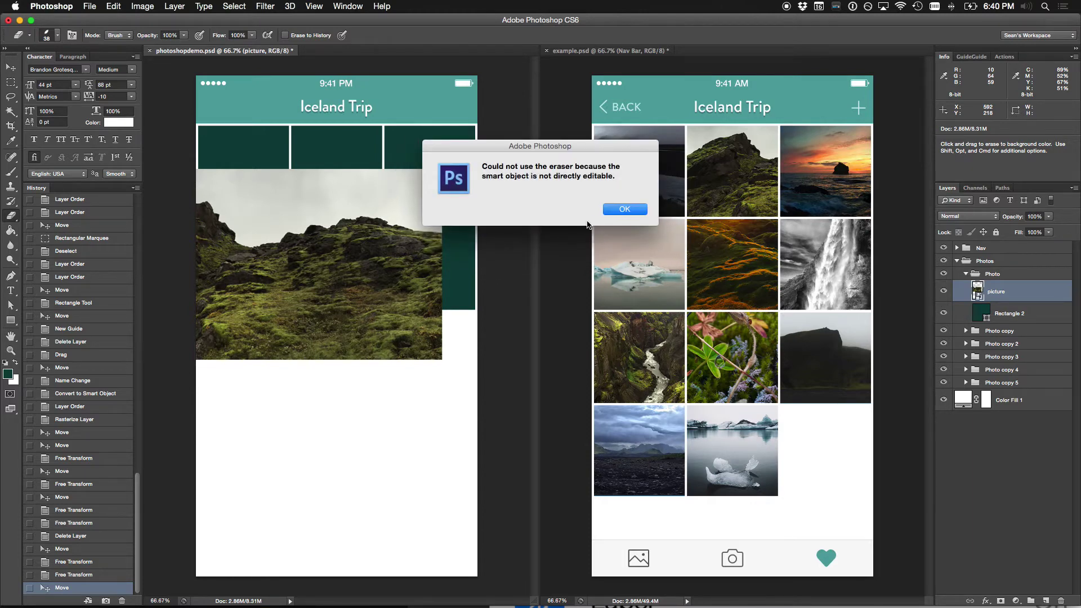
click(642, 212)
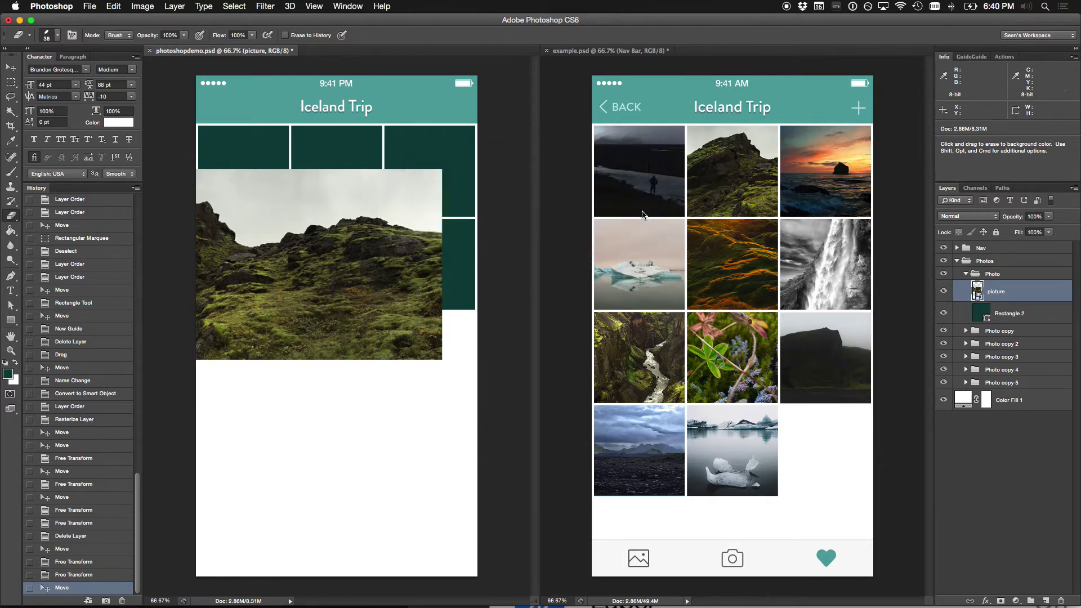
Step: Paint a broad dark green brush stroke across the picture smart object's contents, save them and return to photoshopdemo.psd
double_click(980, 291)
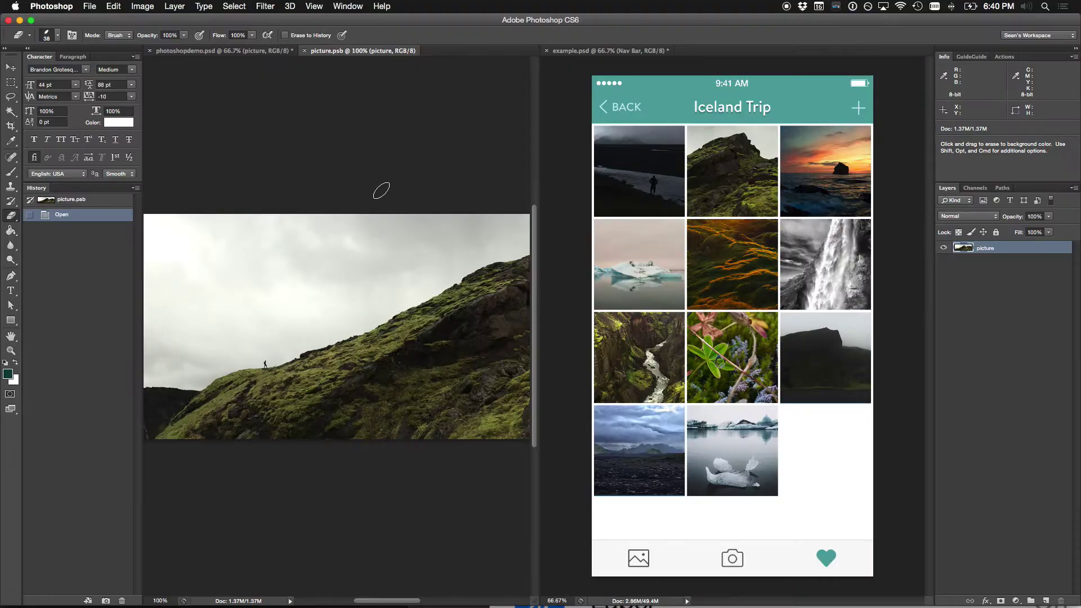
key(v)
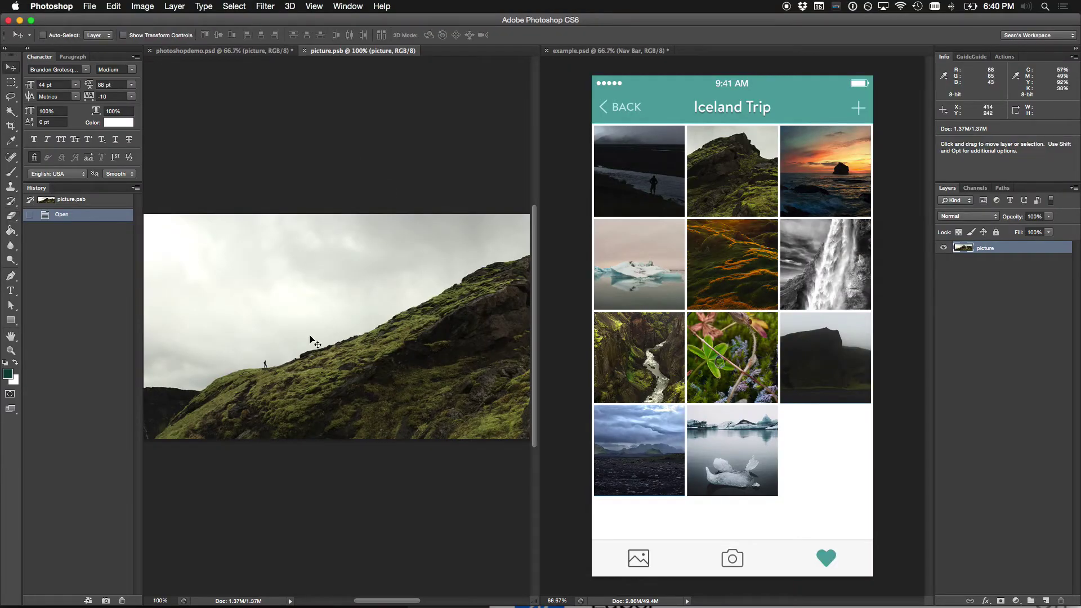
key(b)
drag(389, 269, 242, 381)
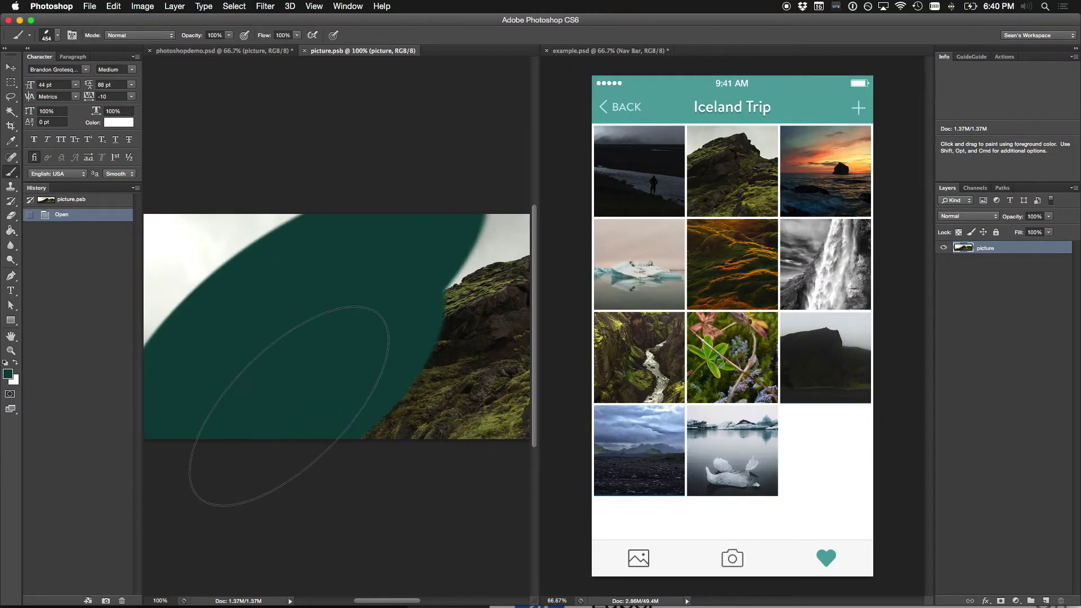
key(ctrl+Tab)
key(ctrl+Tab)
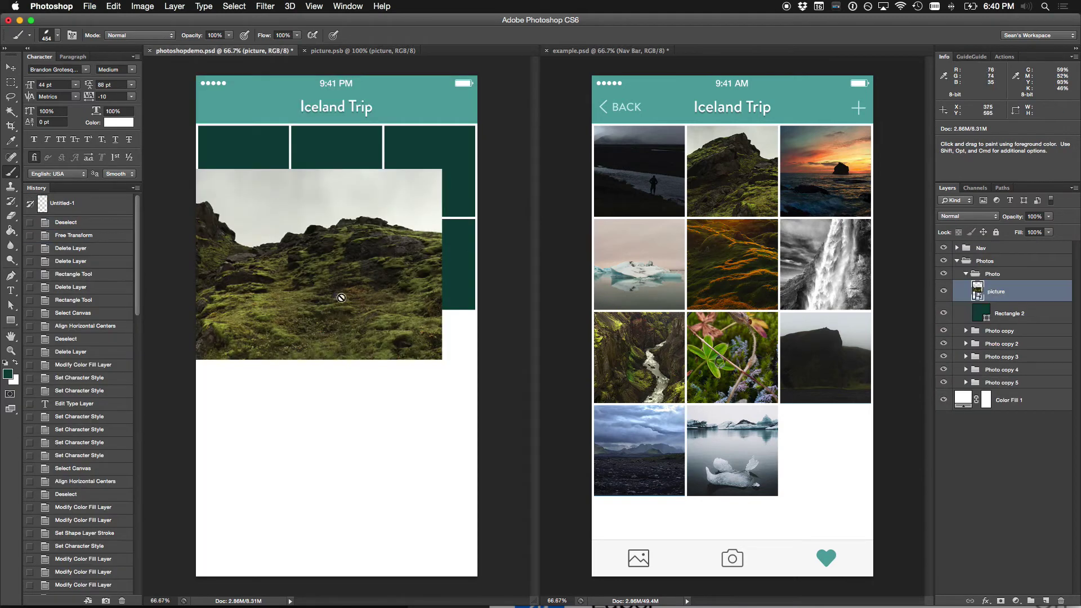
Step: Copy the picture layer into example.psd and shift the original picture to the right in photoshopdemo.psd
key(v)
mouse_move(369, 308)
mouse_down()
mouse_move(351, 320)
mouse_move(435, 281)
mouse_move(420, 262)
mouse_move(446, 234)
mouse_move(641, 273)
mouse_up()
drag(325, 244, 439, 245)
key(super+minus)
key(super+minus)
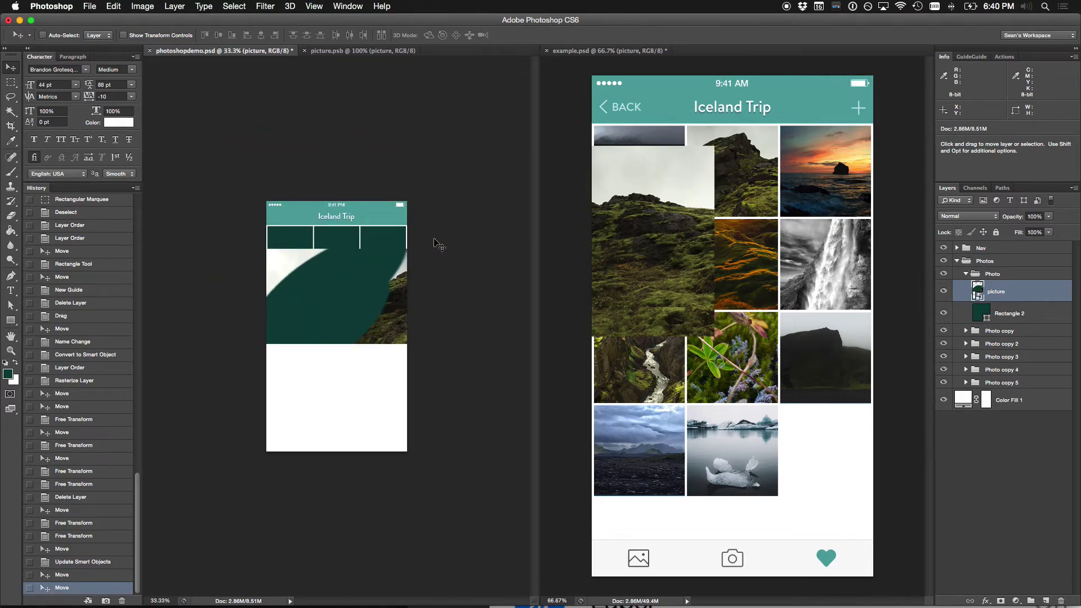
Step: Undo the brush stroke in the smart object's contents, save them and return to photoshopdemo.psd
key(ctrl+Tab)
key(super+z)
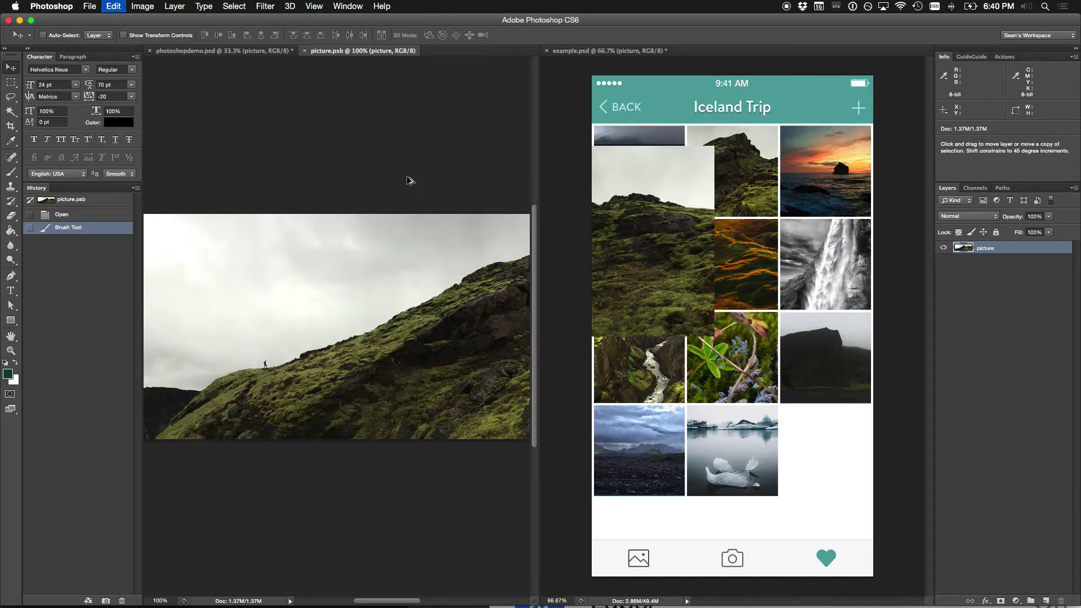
key(super+s)
key(ctrl+Tab)
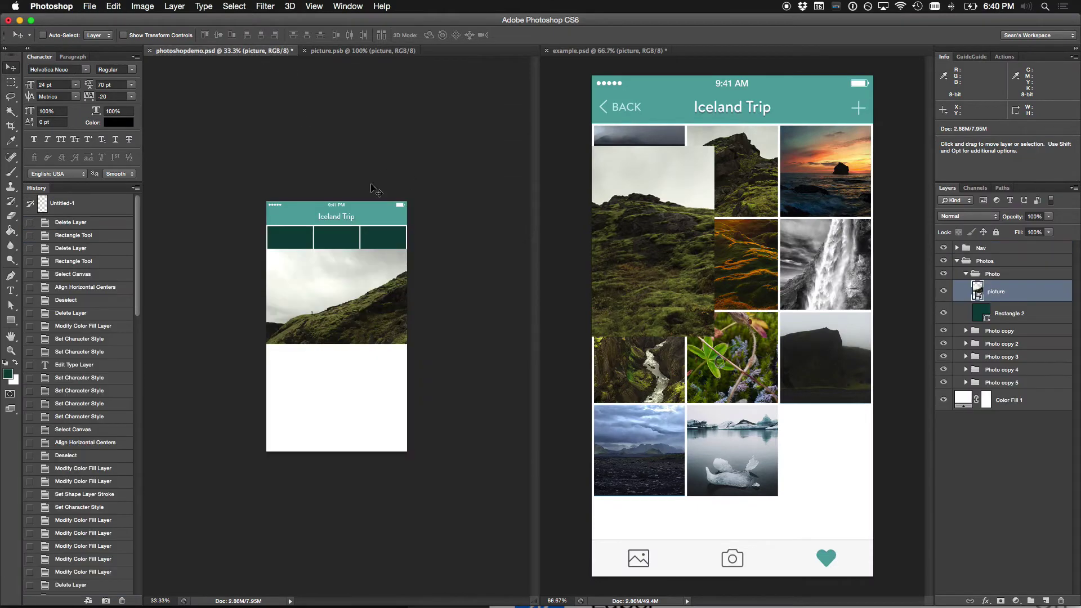
Step: Reposition the picture so its upper edge lies across the second row of the photo grid
key(super+plus)
key(super+plus)
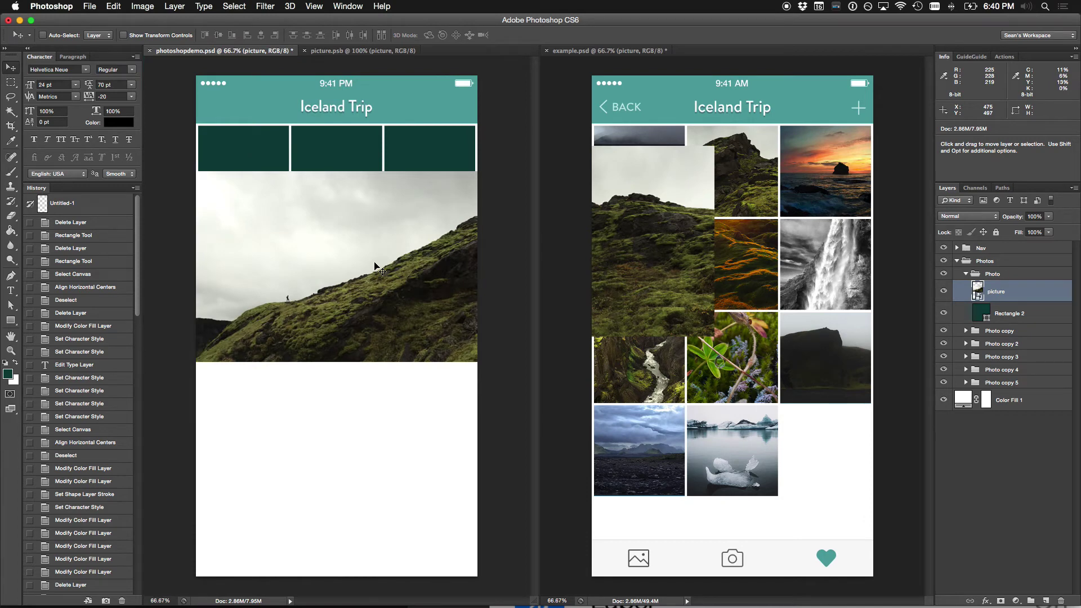
drag(374, 265, 344, 247)
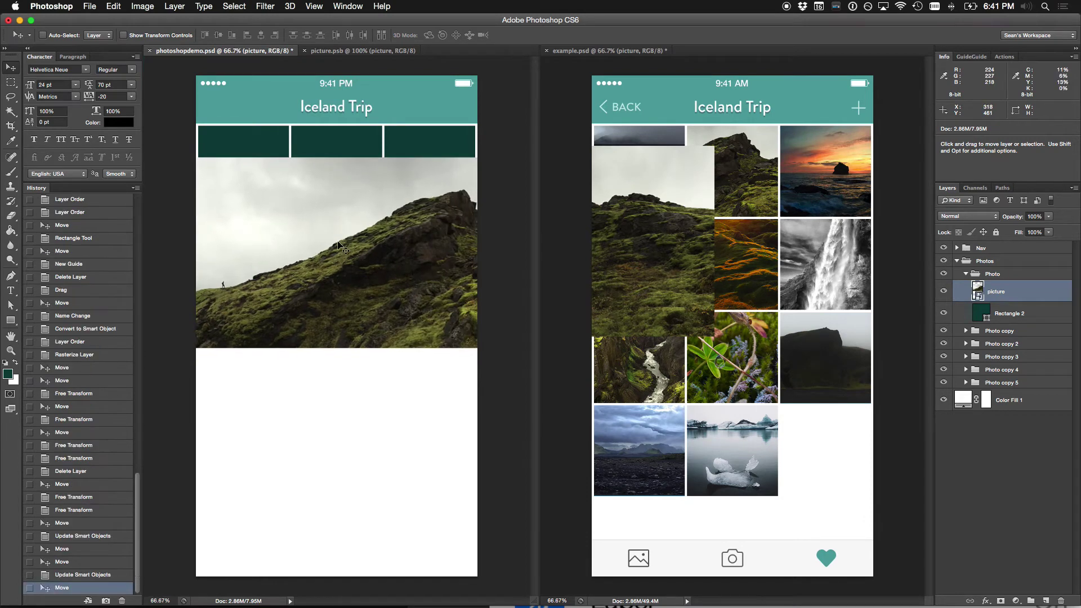
drag(441, 186, 292, 180)
drag(367, 215, 669, 238)
Step: Try to delete the copied picture layer from example.psd
key(BackSpace)
click(627, 210)
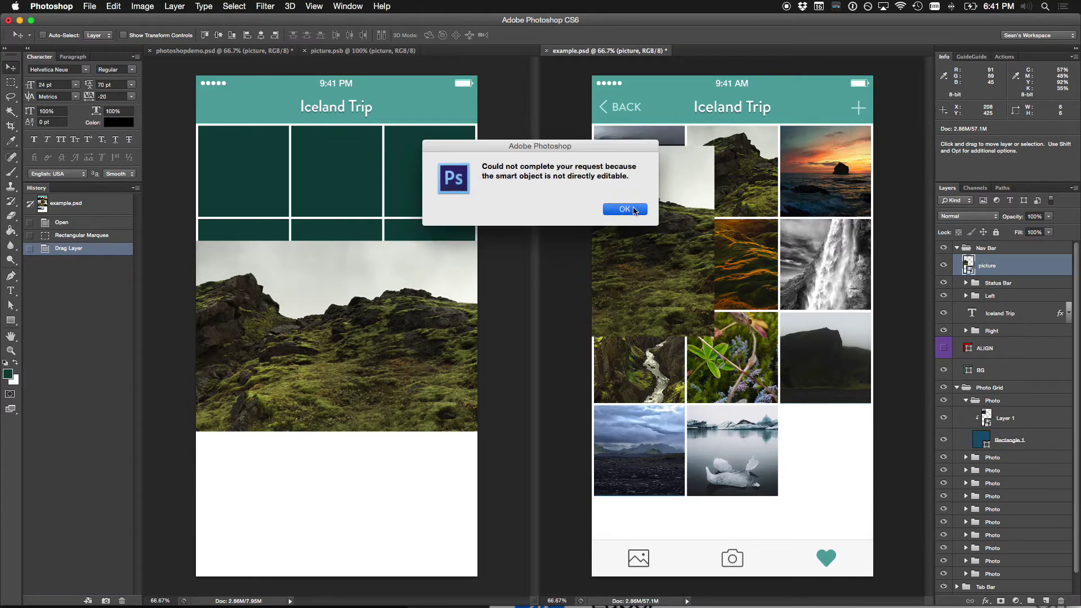
key(BackSpace)
key(Return)
key(BackSpace)
key(Return)
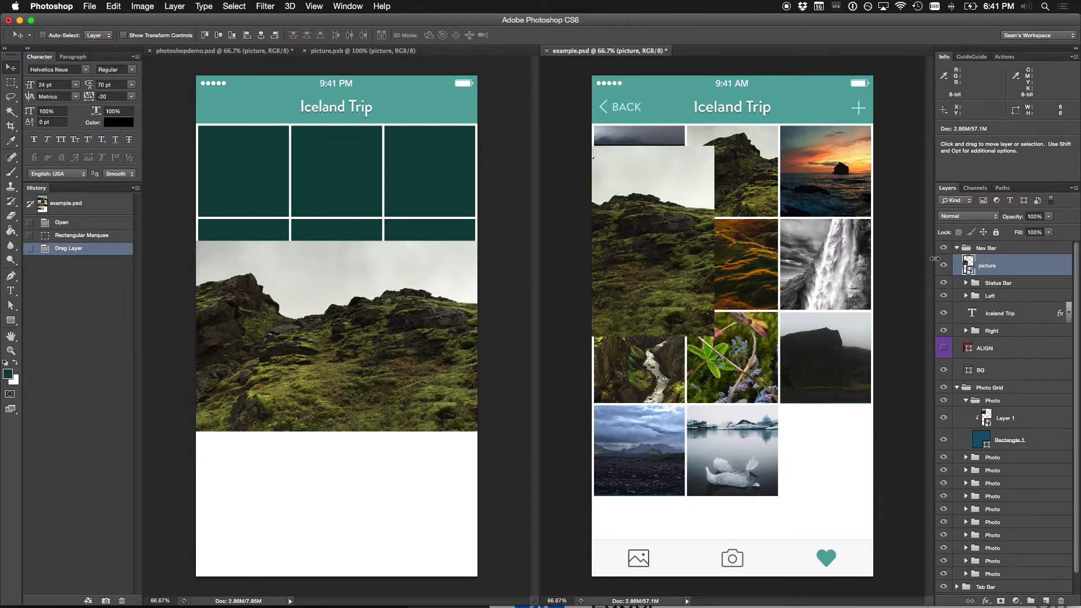
key(BackSpace)
key(Return)
Step: Undo the placement of the picture layer in example.psd
click(476, 164)
click(679, 193)
key(super+z)
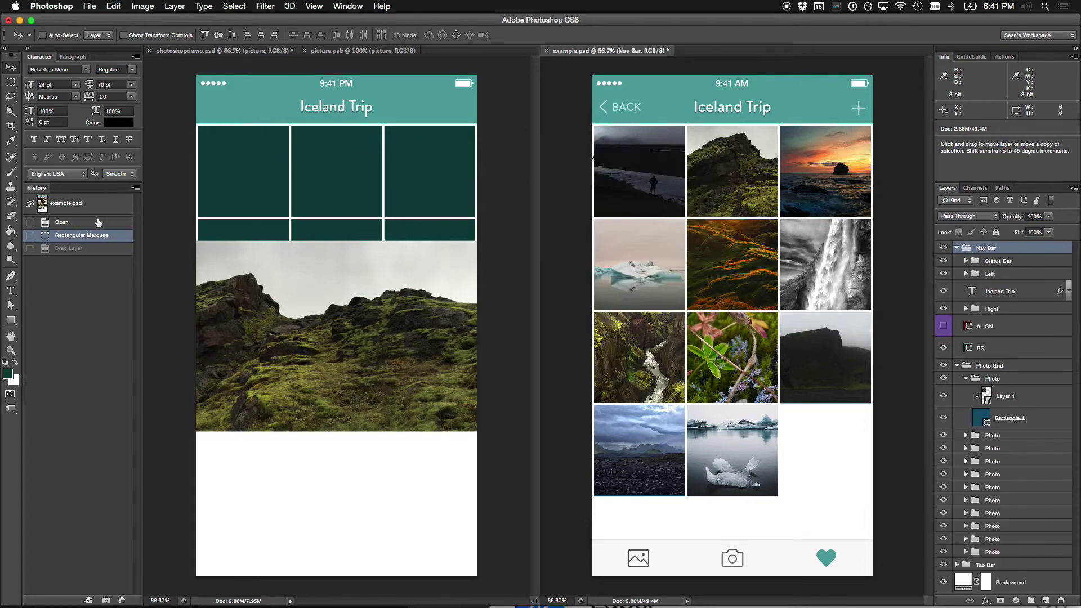
Step: Scale the picture in photoshopdemo.psd down to about 928 × 305 px and position it over the upper grid tiles
click(315, 211)
drag(350, 336, 330, 226)
key(super+t)
drag(487, 152, 371, 192)
key(Return)
drag(266, 243, 293, 210)
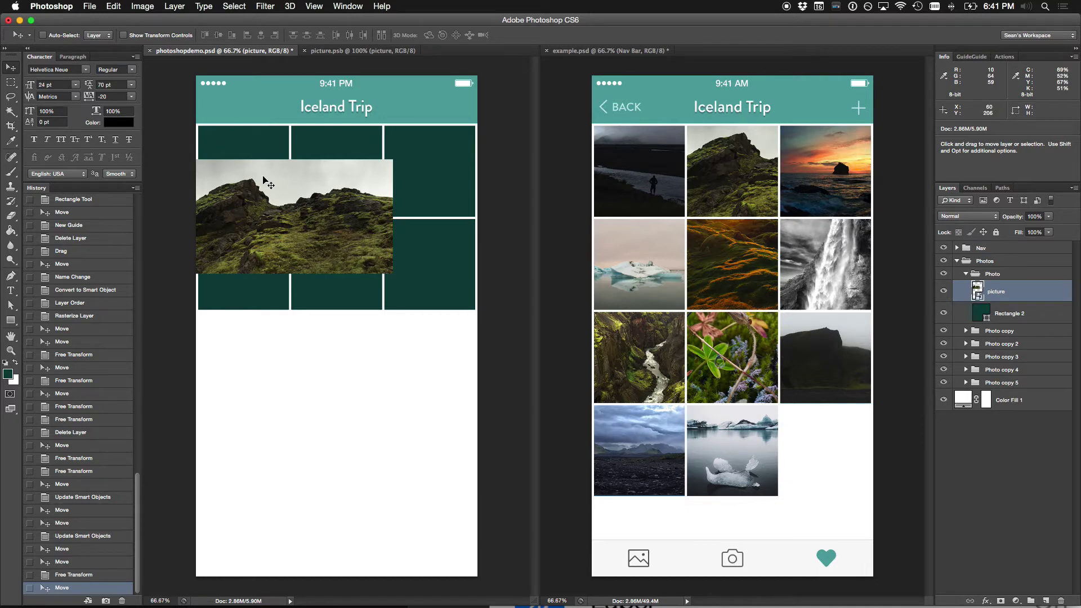
drag(324, 223, 349, 199)
Step: Rasterize the picture layer and move it right so it spans the full width of the grid
right_click(1024, 291)
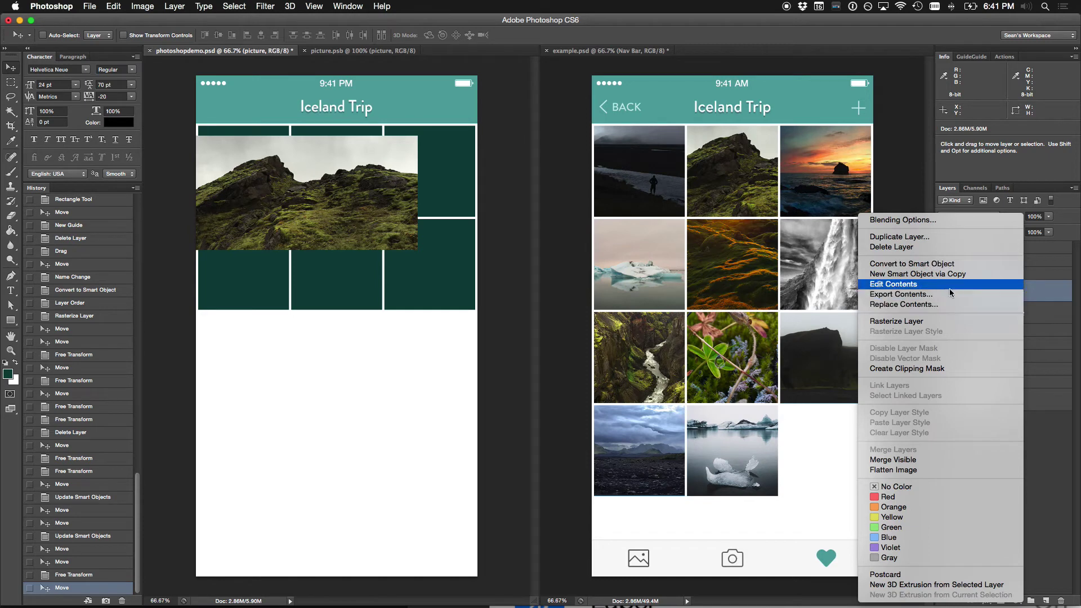
click(946, 322)
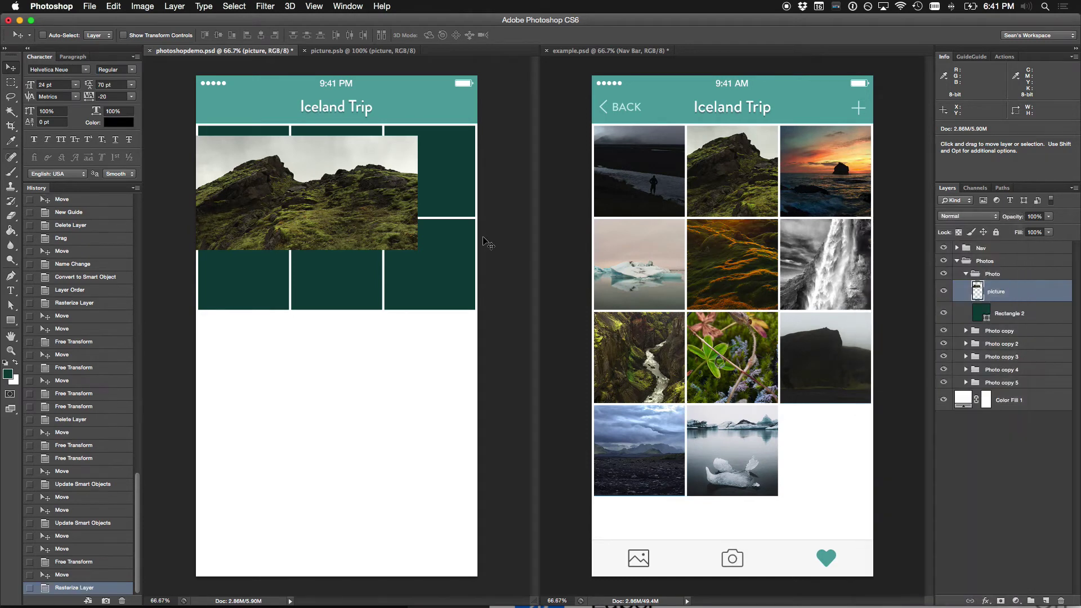
drag(325, 196, 404, 205)
Step: Select a square of about 298 × 298 px around the picture's rocky peak and invert the selection
key(m)
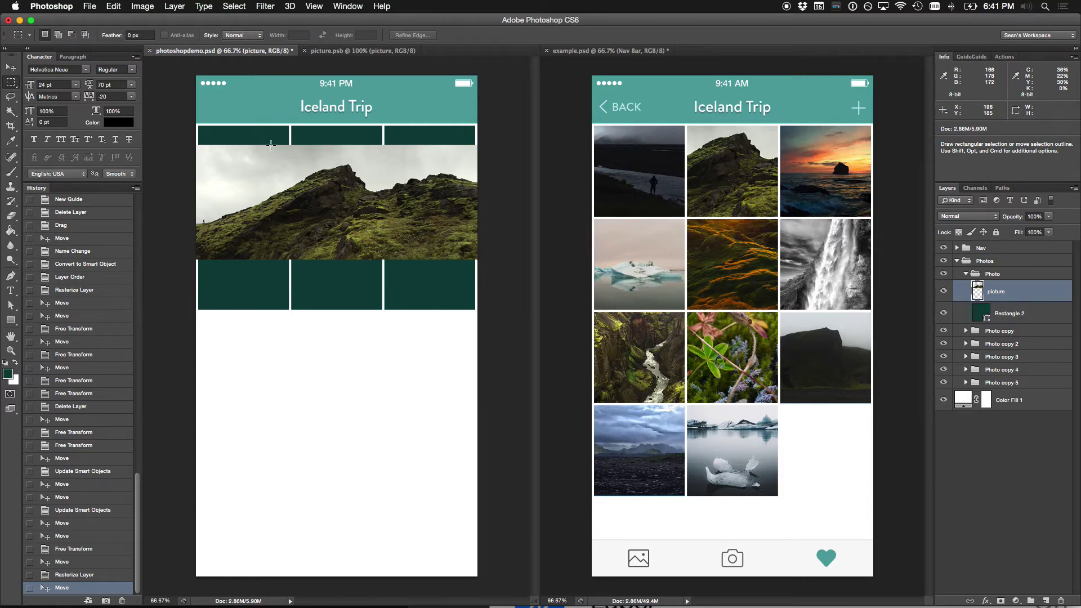
drag(271, 145, 388, 255)
drag(389, 256, 388, 256)
key(super+shift+i)
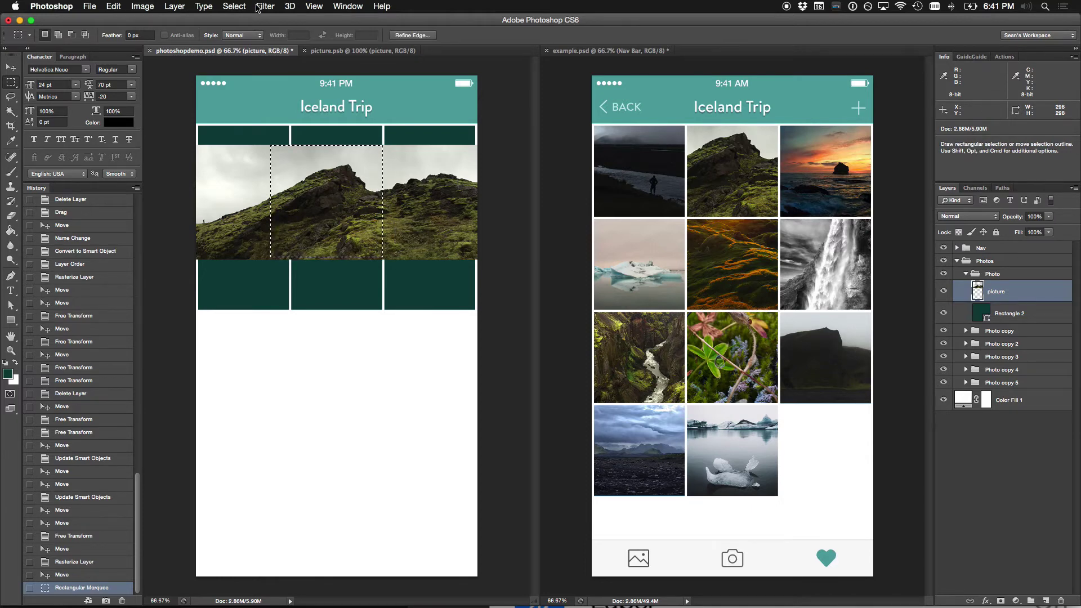
Step: Clear the picture outside the square, deselect and nudge the cropped picture down and left
key(Delete)
key(super+d)
key(v)
mouse_move(368, 183)
mouse_down()
mouse_move(326, 189)
mouse_move(404, 183)
mouse_move(361, 187)
mouse_up()
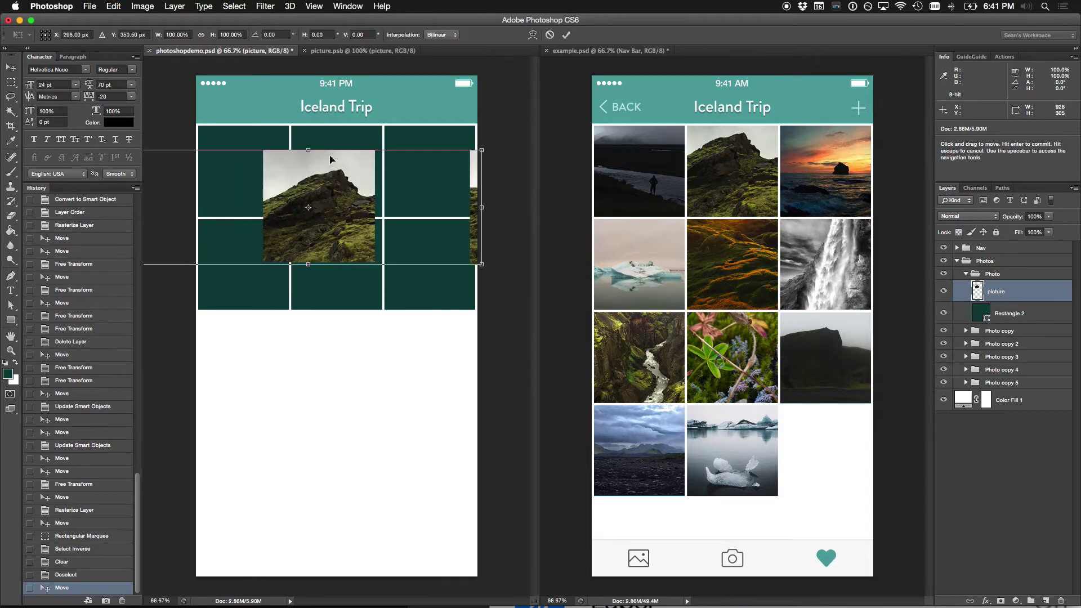
Step: Step back through the history to undo the picture's move, the deselection and the clearing outside the square
key(super+alt+z)
key(super+alt+z)
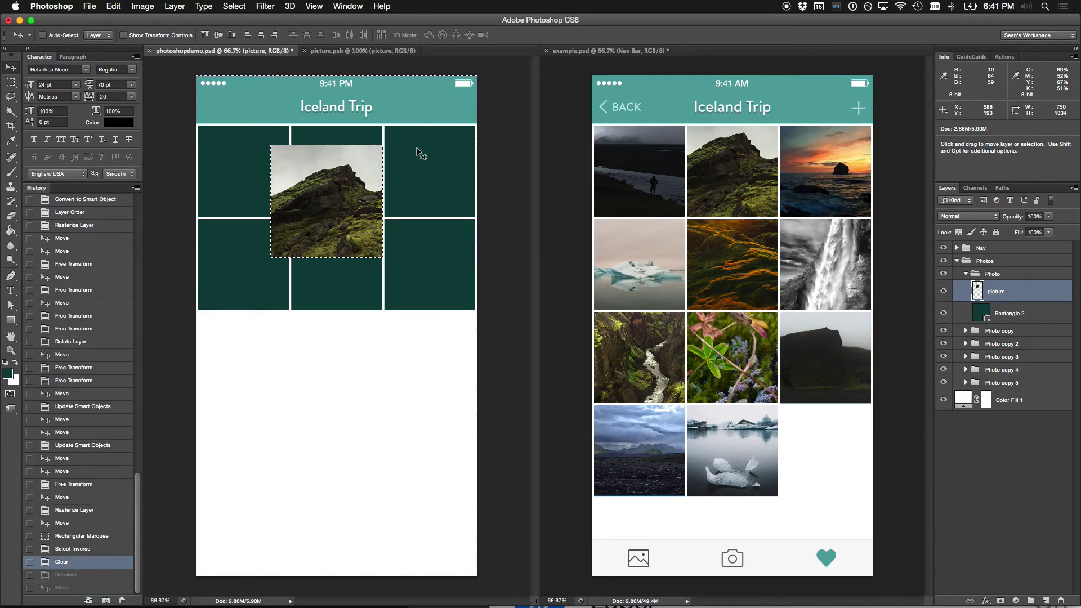
key(super+d)
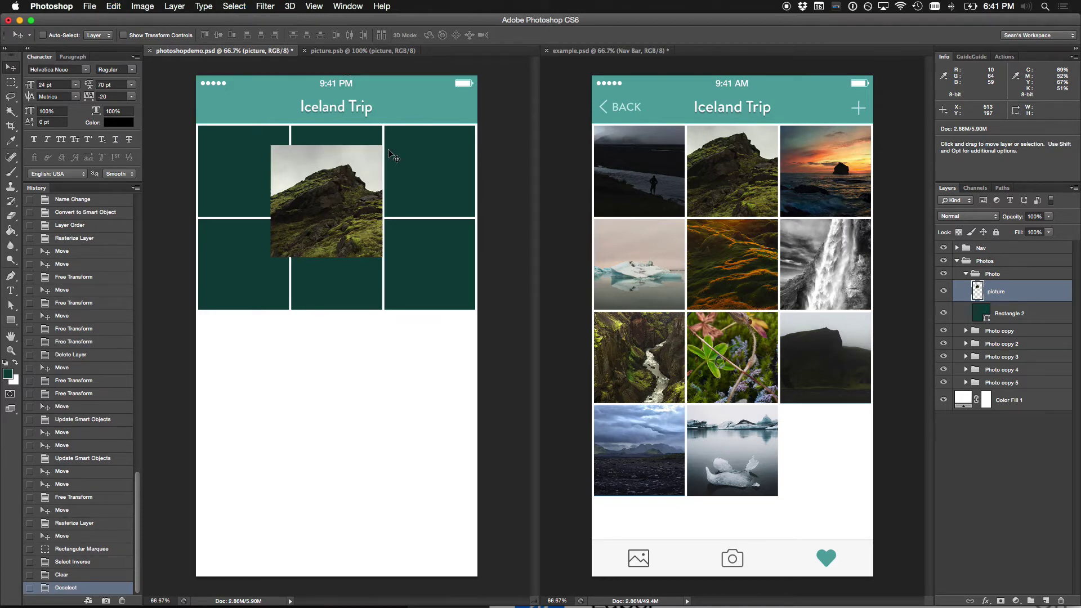
key(super+alt+z)
key(super+alt+z)
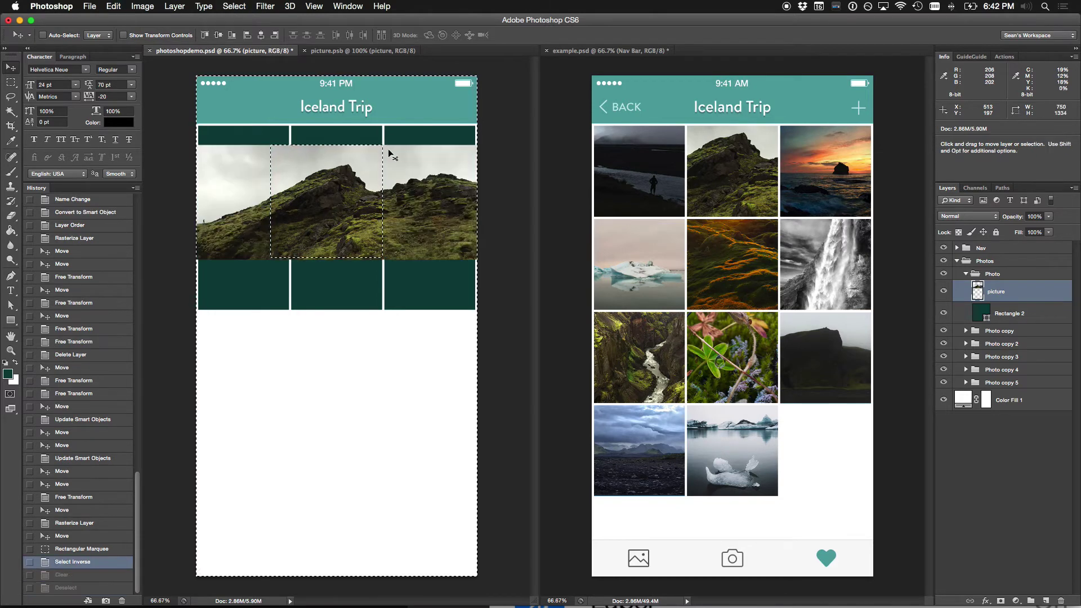
Step: Undo the marquee selection, its inversion and the rasterization of the picture, and move the smart object up over the grid's first tile
key(super+alt+z)
key(super+d)
key(super+alt+z)
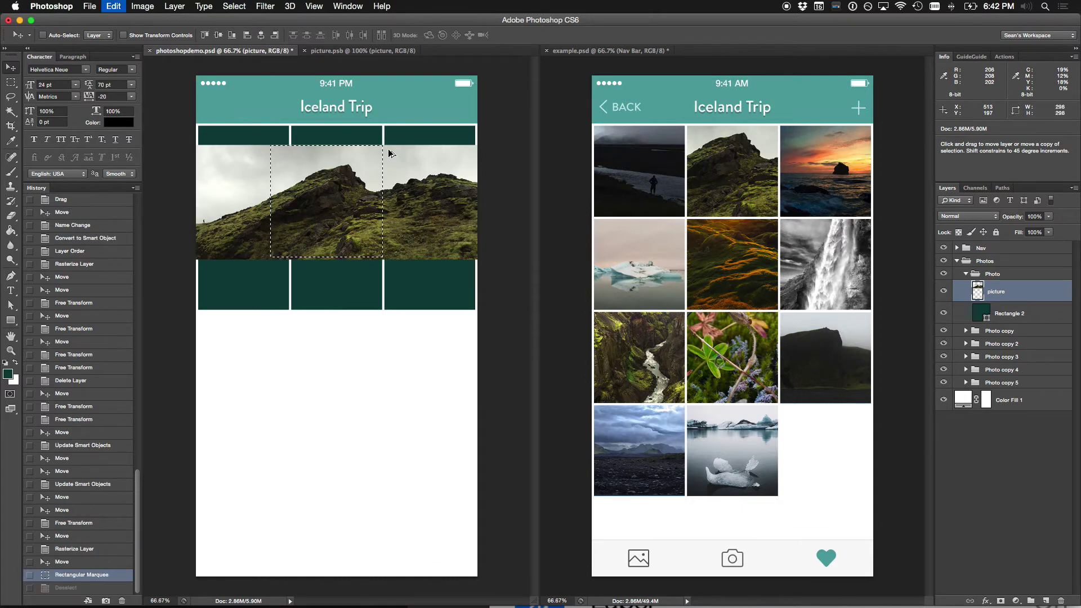
key(super+alt+z)
key(super+alt+z)
key(super+alt+z)
mouse_move(360, 191)
mouse_down()
mouse_move(378, 180)
mouse_move(350, 180)
mouse_up()
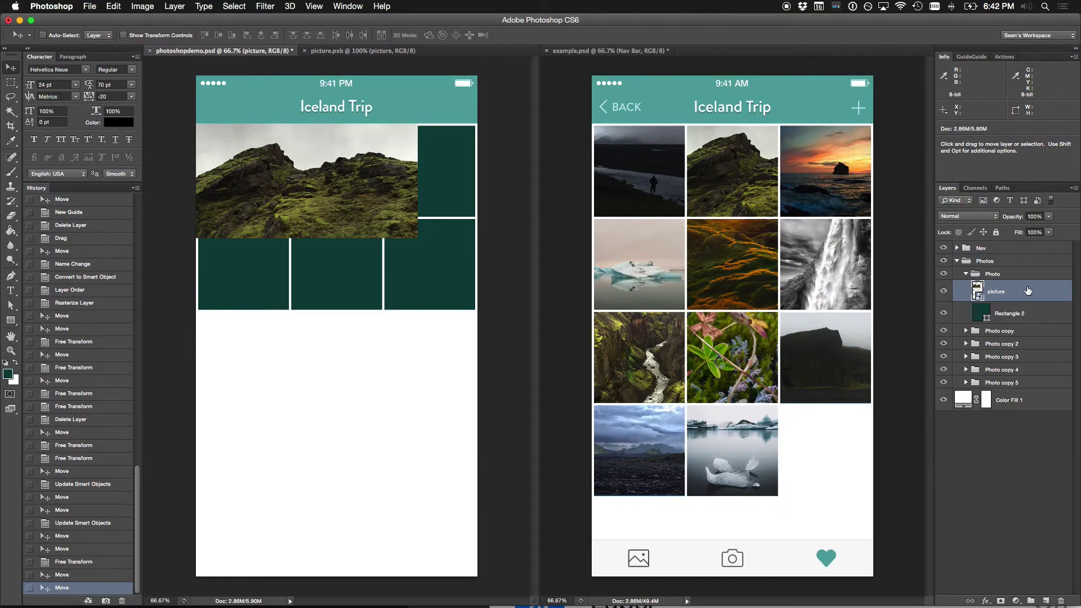
Step: Clip the picture to the Rectangle 2 tile, shift it inside the mask and undo both changes
right_click(1027, 291)
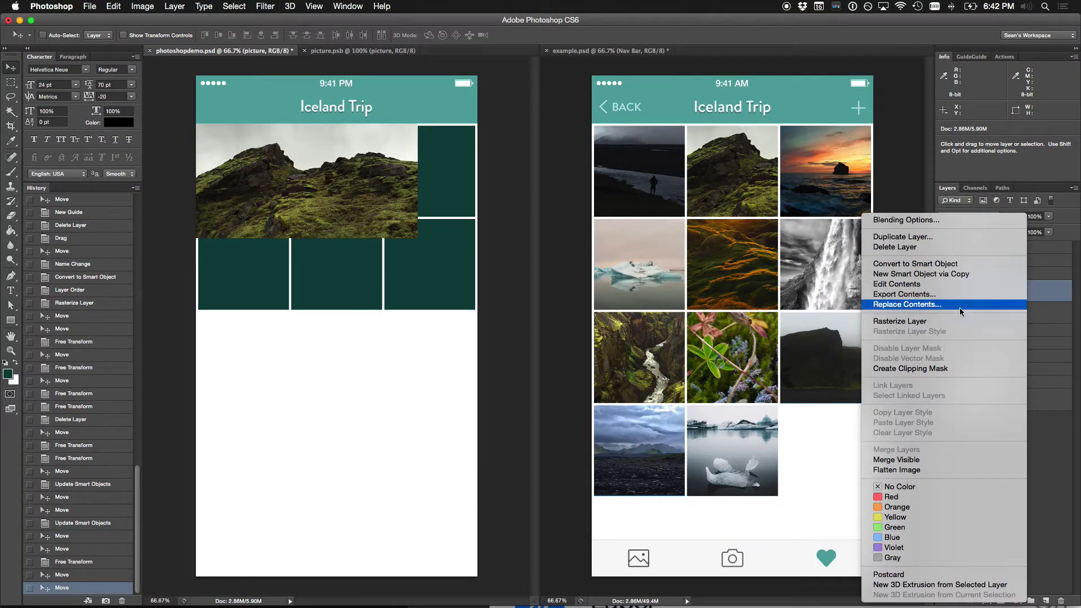
click(937, 369)
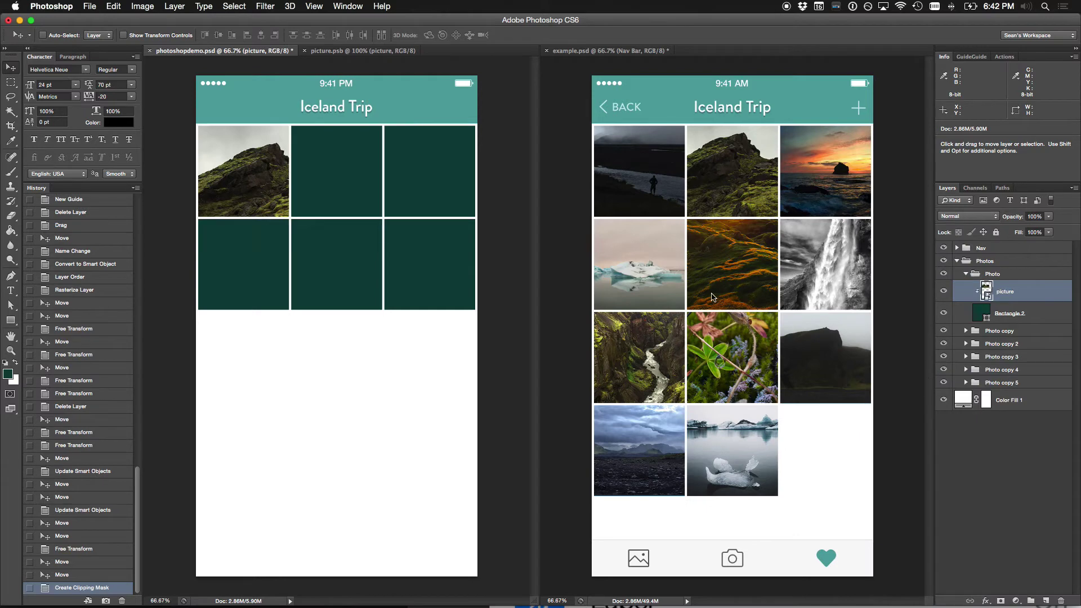
drag(296, 195, 327, 180)
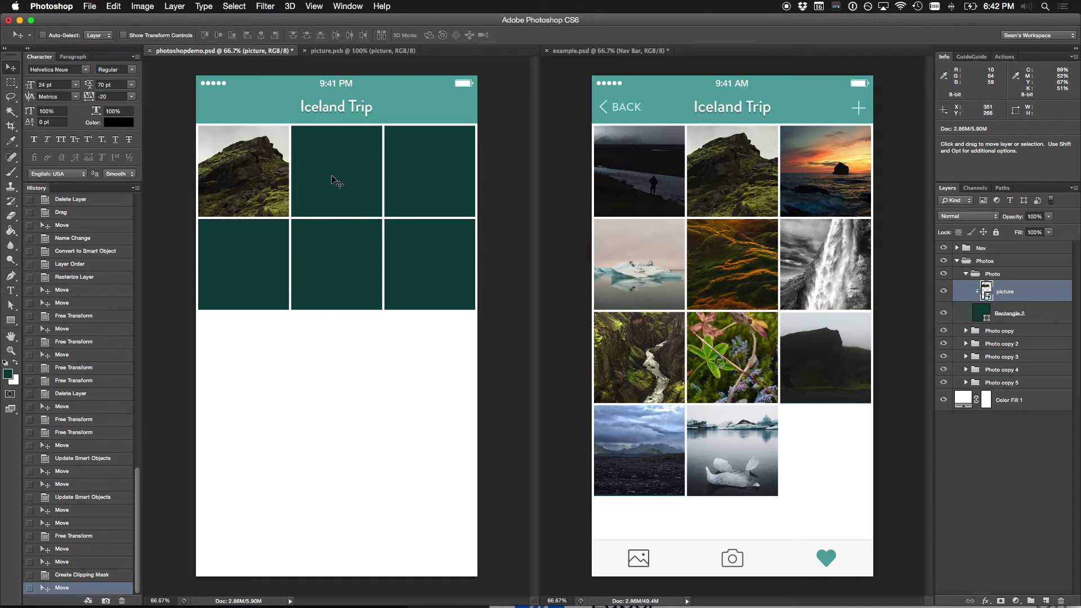
key(super+alt+z)
key(super+alt+z)
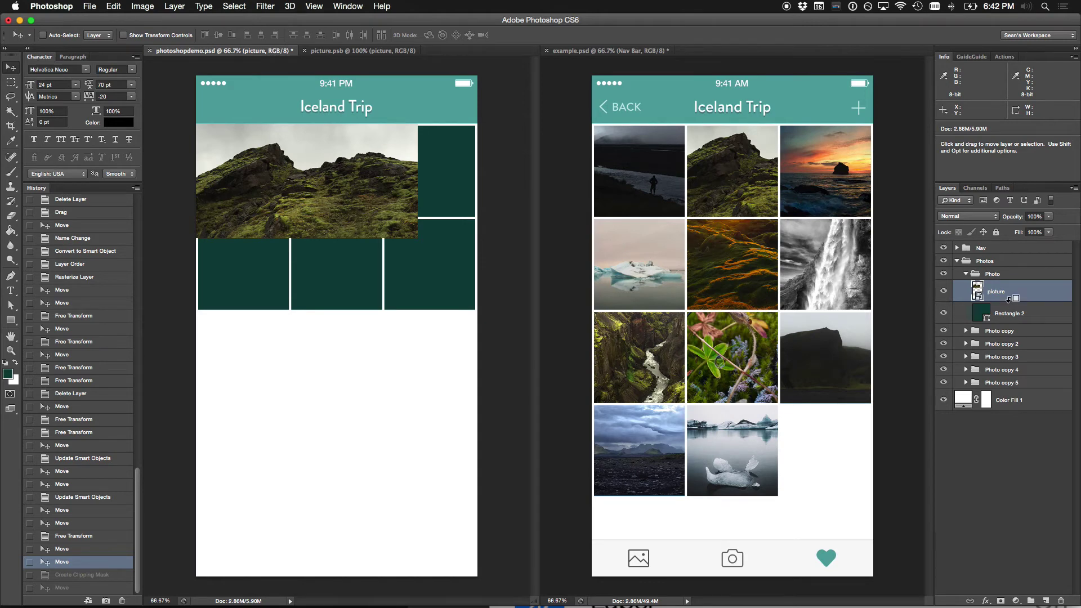
Step: Clip the picture to the first tile, scale it down slightly and reposition it inside the tile
alt+click(1009, 299)
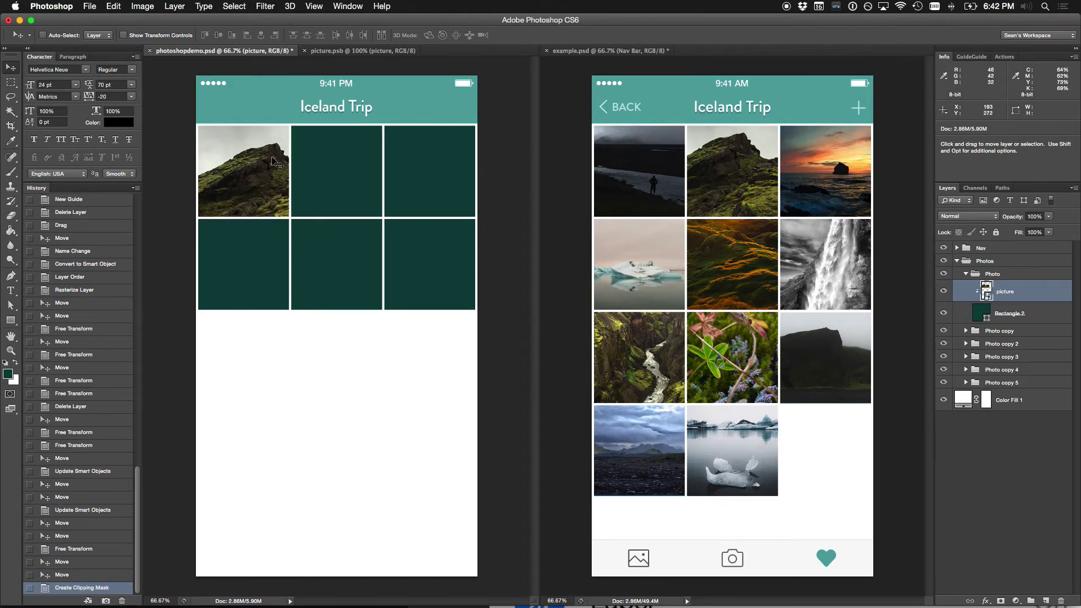
key(super+t)
drag(442, 124, 387, 127)
key(Return)
drag(289, 183, 296, 171)
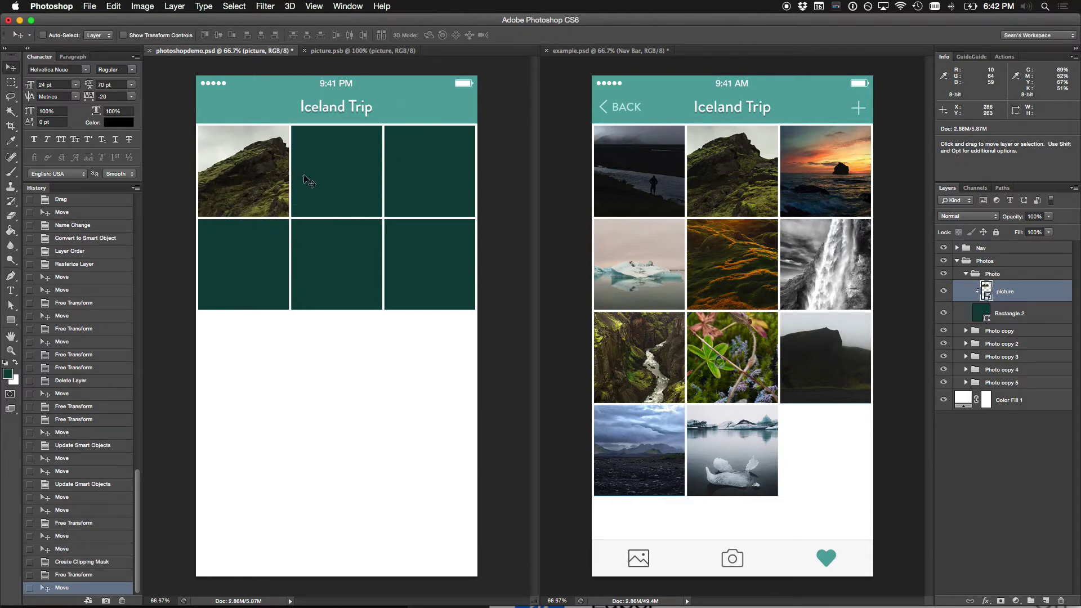
Step: Delete the Photos group and copy the Photo Grid group from example.psd into photoshopdemo.psd
click(1013, 262)
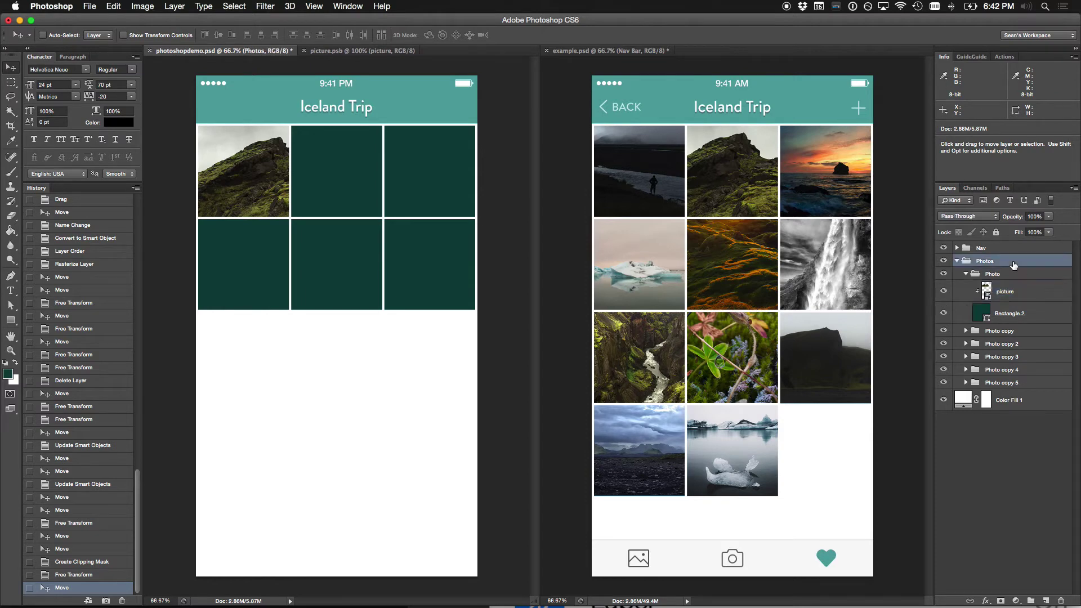
key(Delete)
click(820, 221)
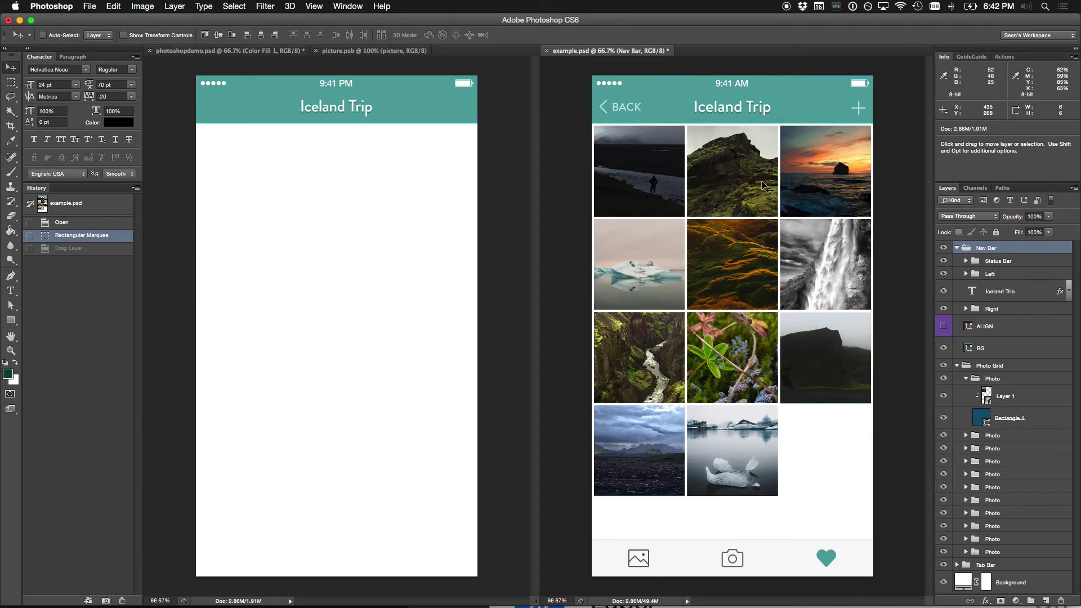
click(968, 366)
drag(968, 366, 450, 324)
Step: Position the Photo Grid group below the navigation bar and center it horizontally on the canvas
drag(367, 80, 302, 79)
key(ctrl+a)
click(261, 35)
key(ctrl+d)
Step: Nudge the photo grid vertically until its gap below the navigation bar matches its side margin, and save the document
scroll(262, 165, up, 5)
key(shift+Up)
key(shift+Up)
key(shift+Up)
key(shift+Up)
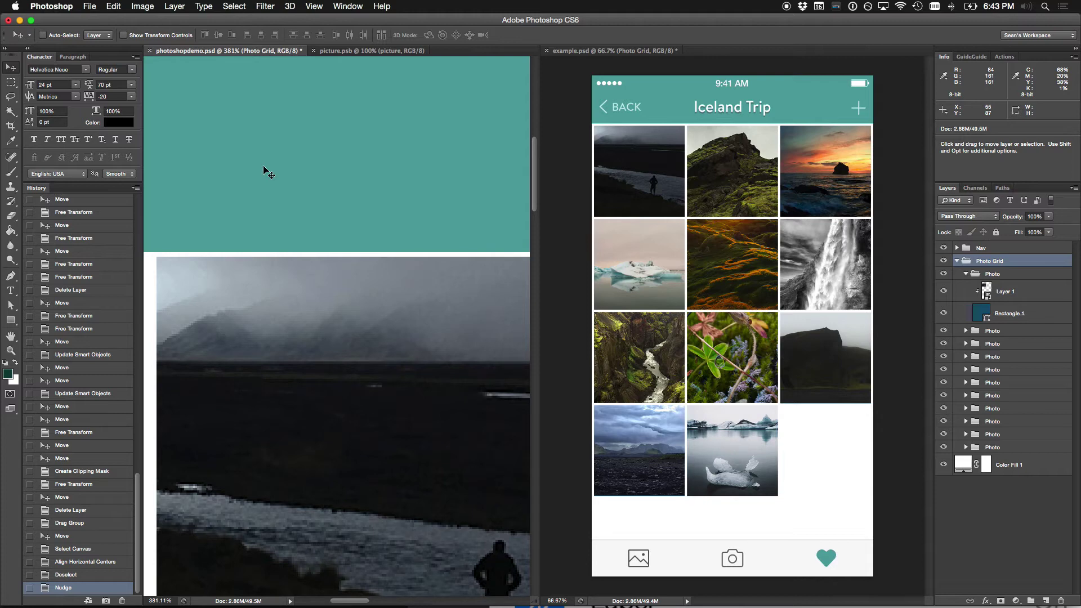
key(Up)
key(Up)
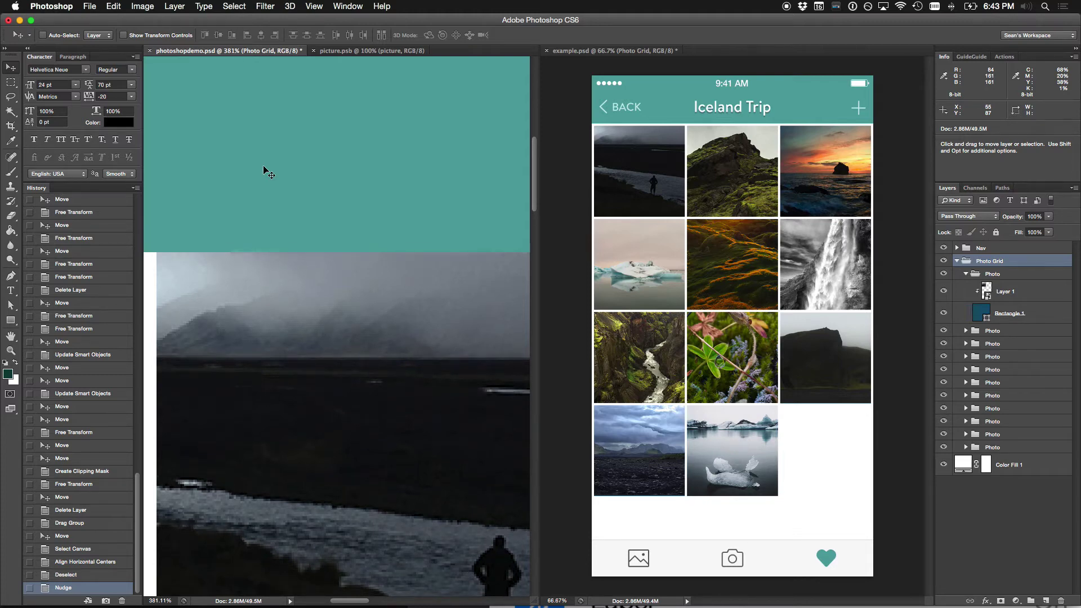
key(super+1)
key(super+minus)
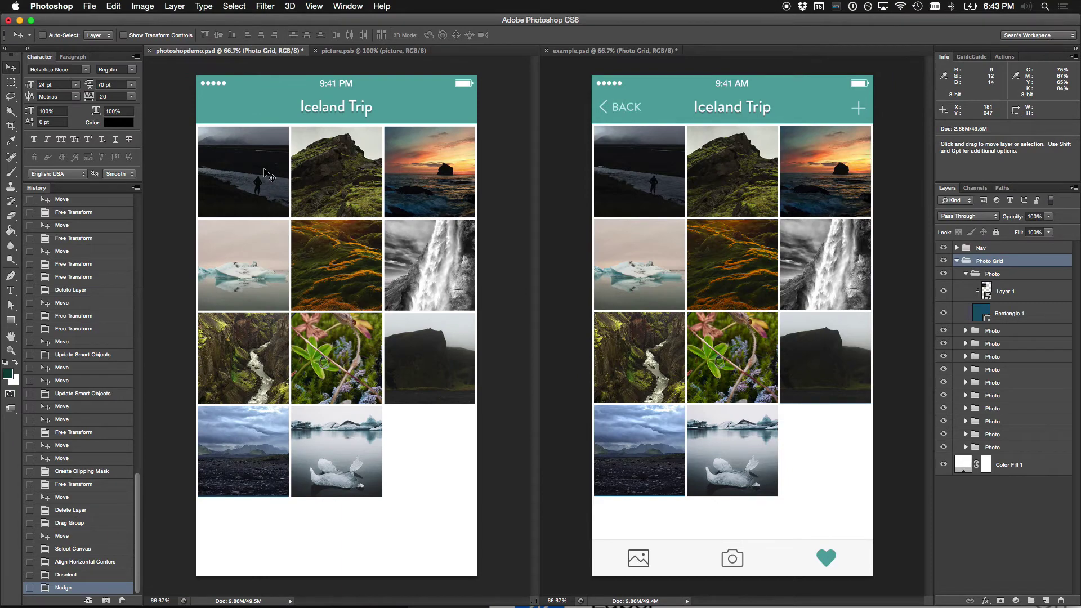
drag(265, 175, 355, 159)
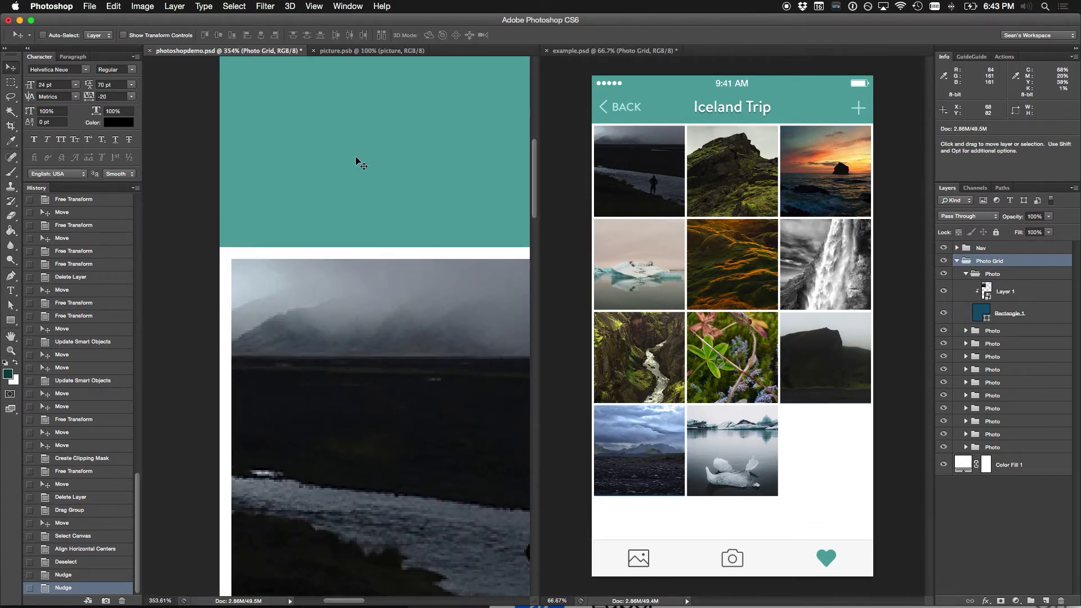
key(super+0)
key(super+s)
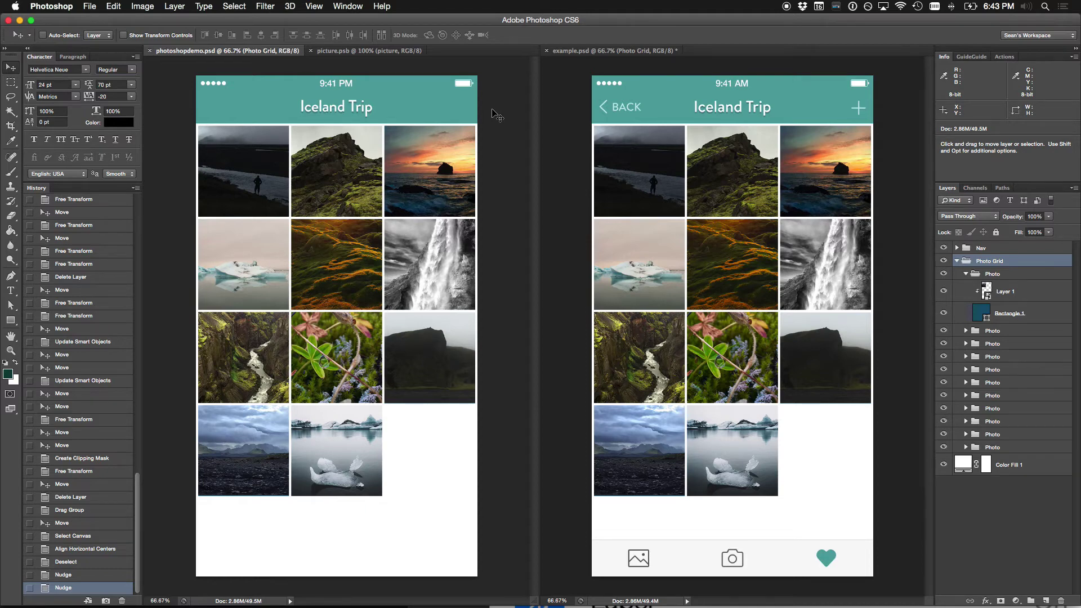
Step: Calculate 10-4 in Spotlight and dismiss it
key(super+space)
text(10-2)
key(BackSpace)
text(4)
key(Escape)
key(Escape)
Step: Collapse the first Photo group and the Photo Grid group, and save the document
click(966, 273)
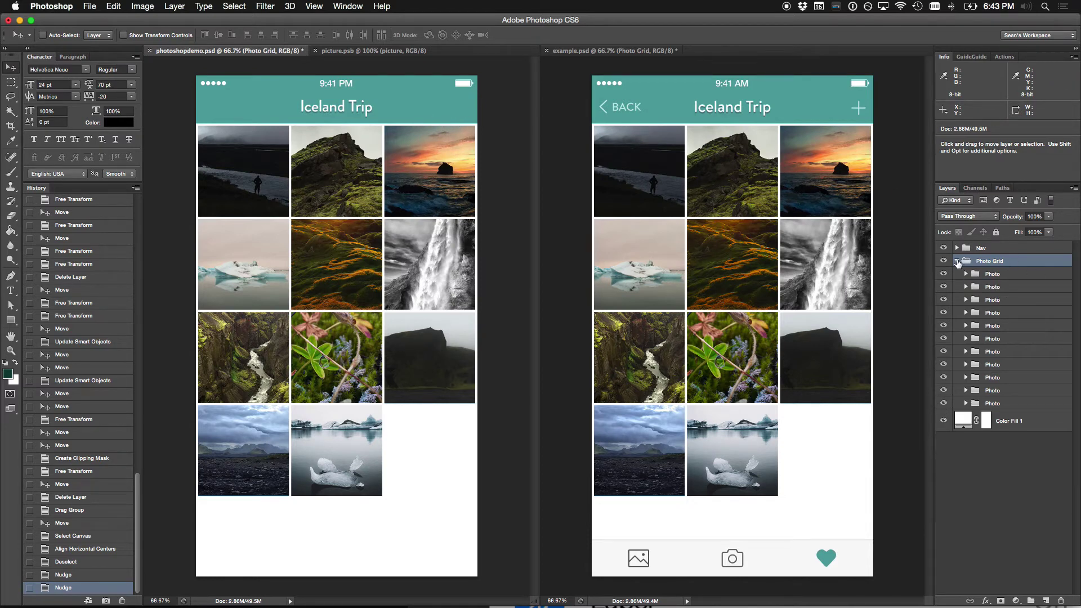
click(957, 262)
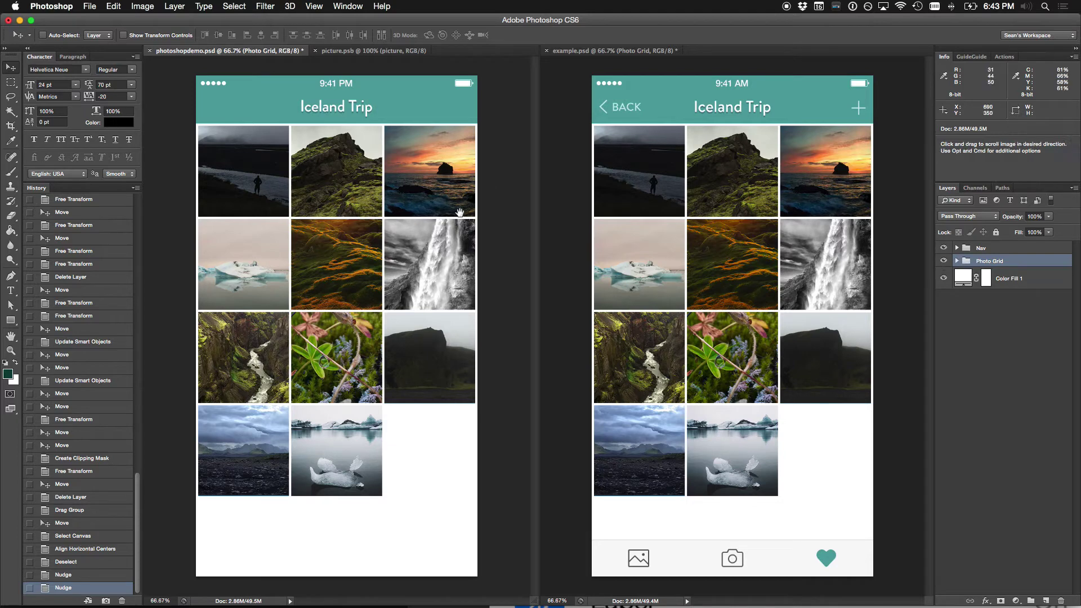
key(super+s)
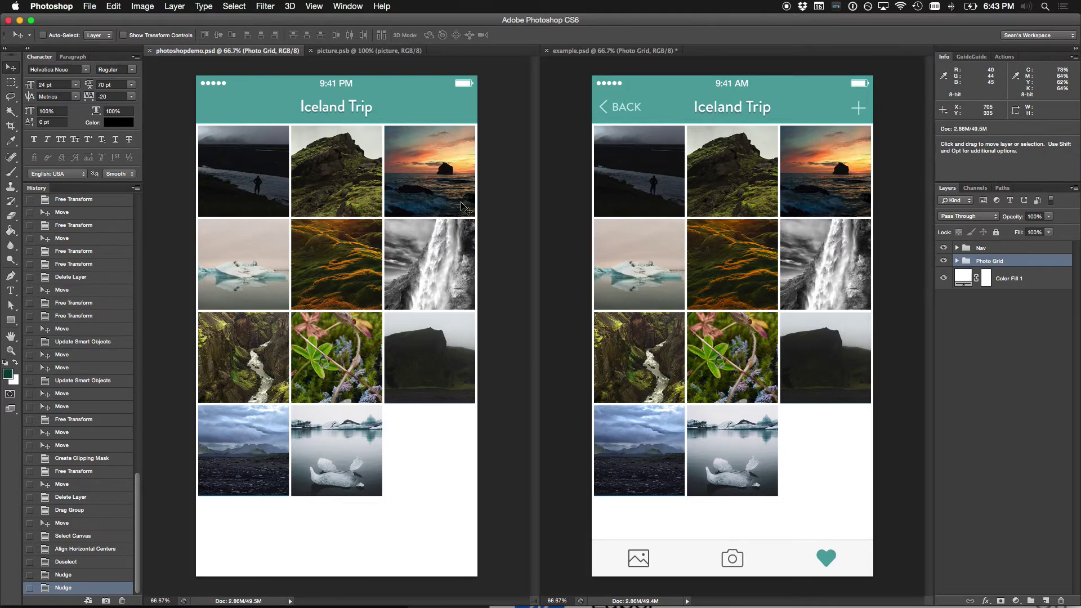
Step: Switch to Safari and examine the Tab Bar section of the iOS Design Guidelines for its purpose and dimensions
key(super+Tab)
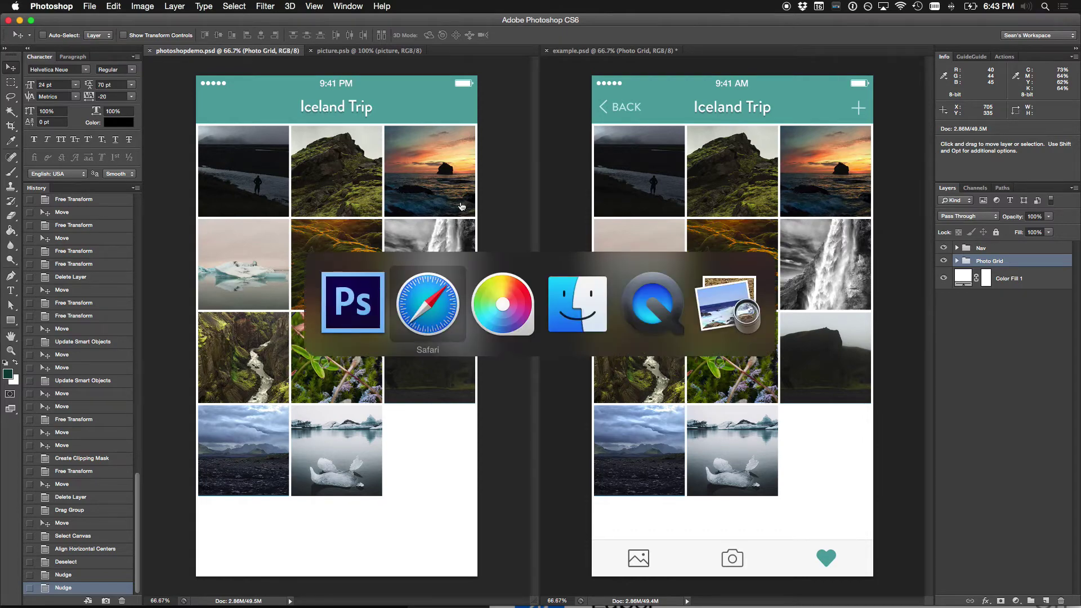
key(ctrl+Tab)
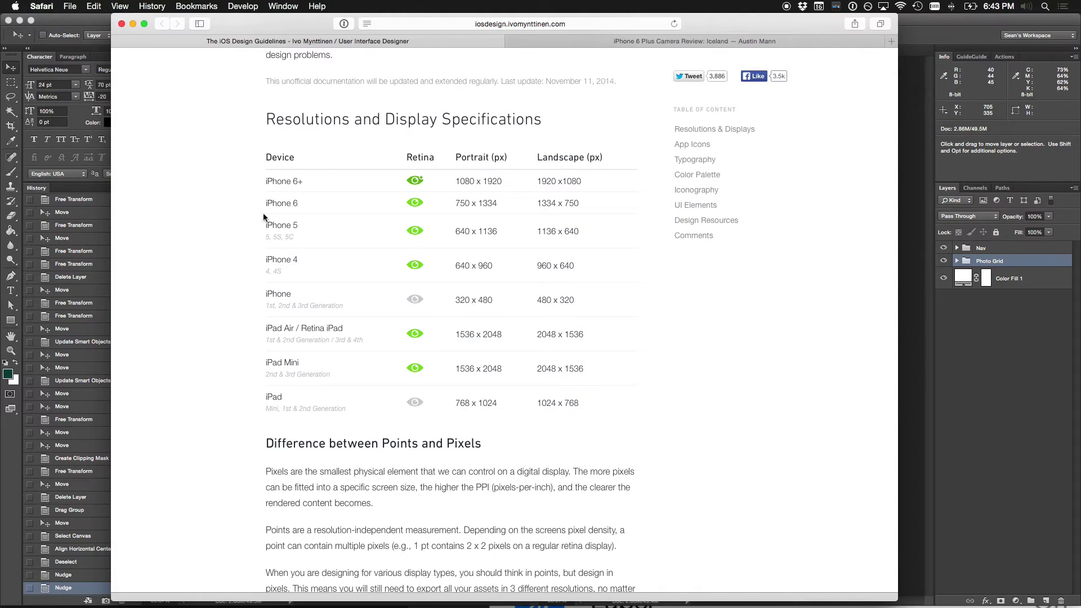
scroll(223, 222, down, 10)
scroll(227, 228, down, 15)
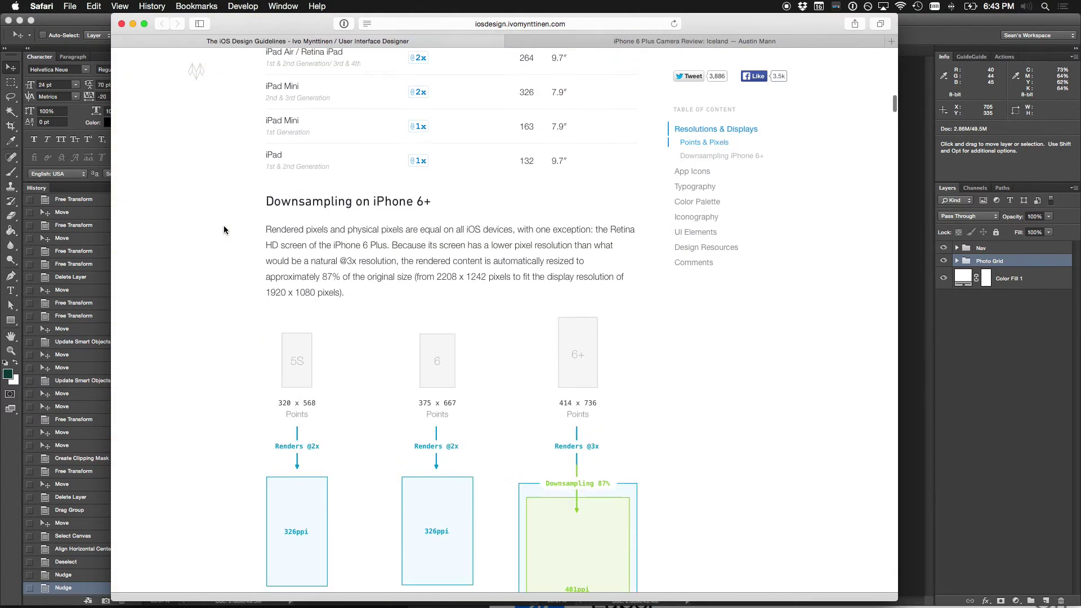
scroll(227, 232, down, 15)
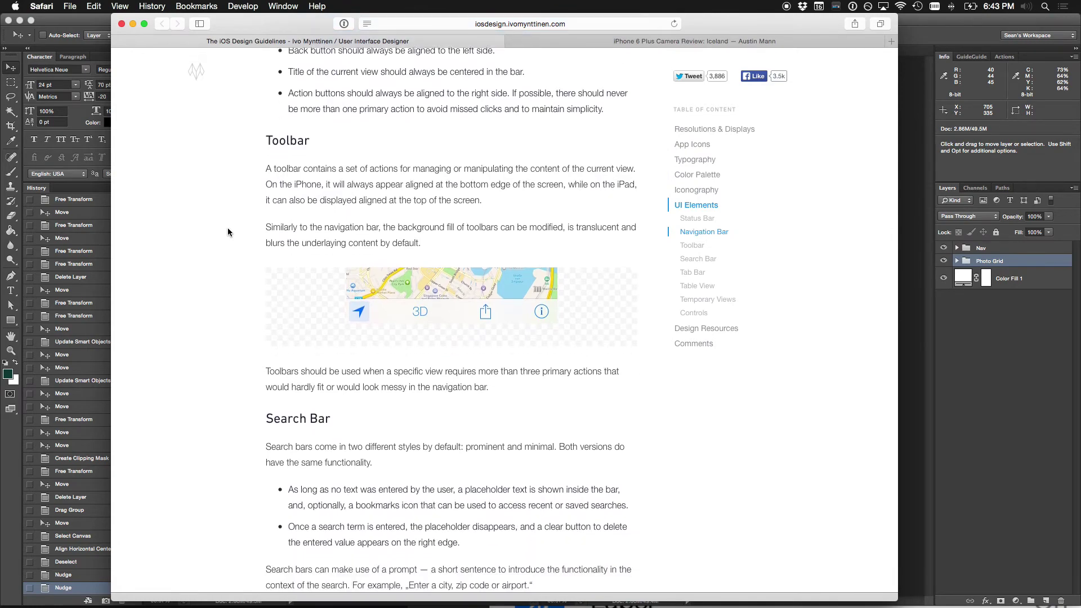
scroll(227, 232, down, 10)
scroll(227, 232, down, 7)
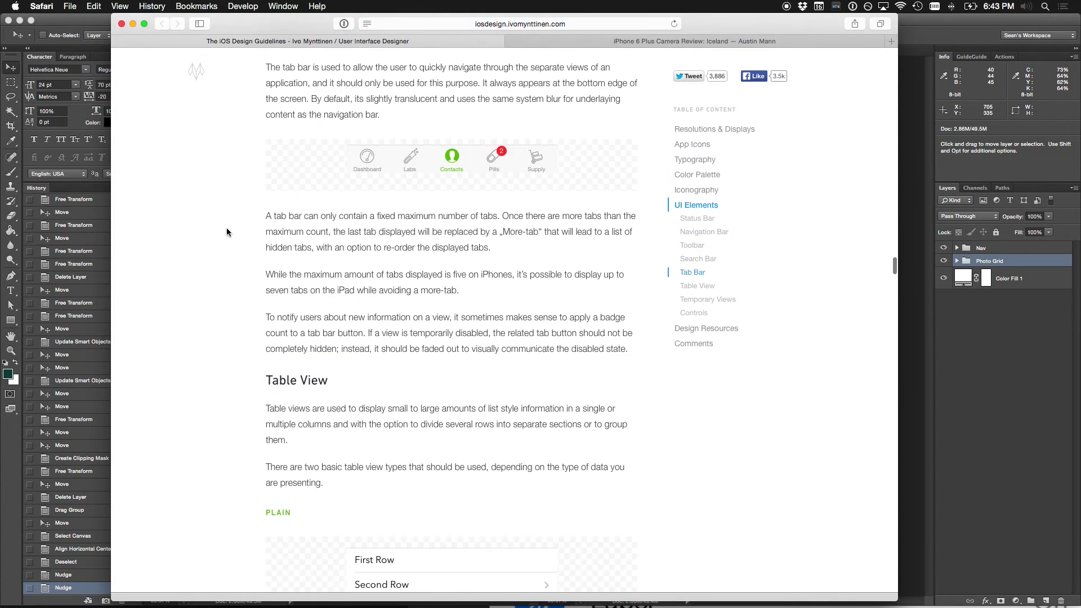
scroll(227, 232, up, 3)
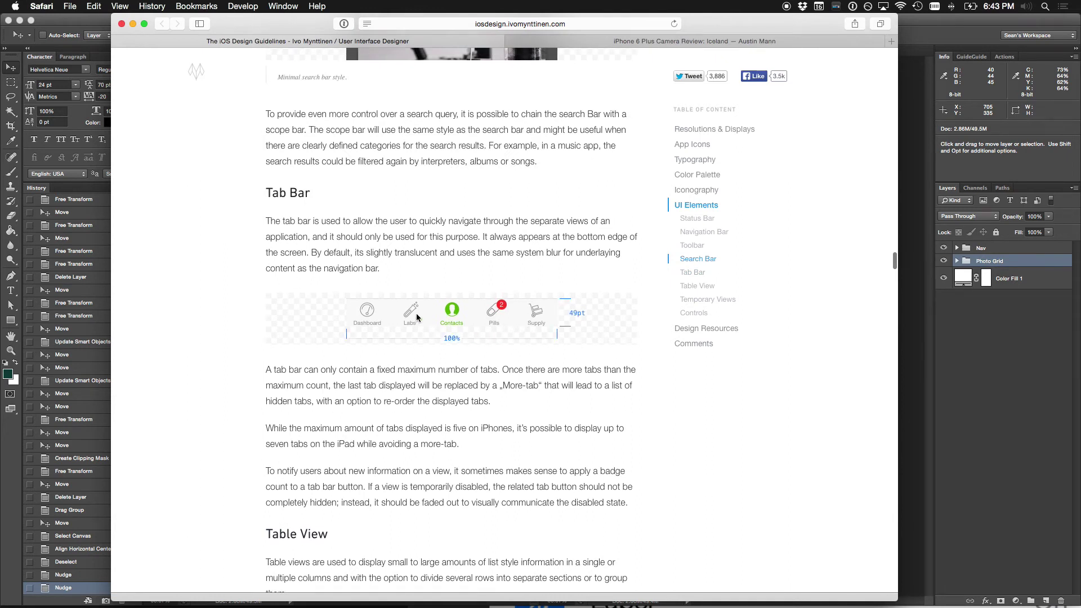
drag(266, 217, 479, 479)
click(544, 474)
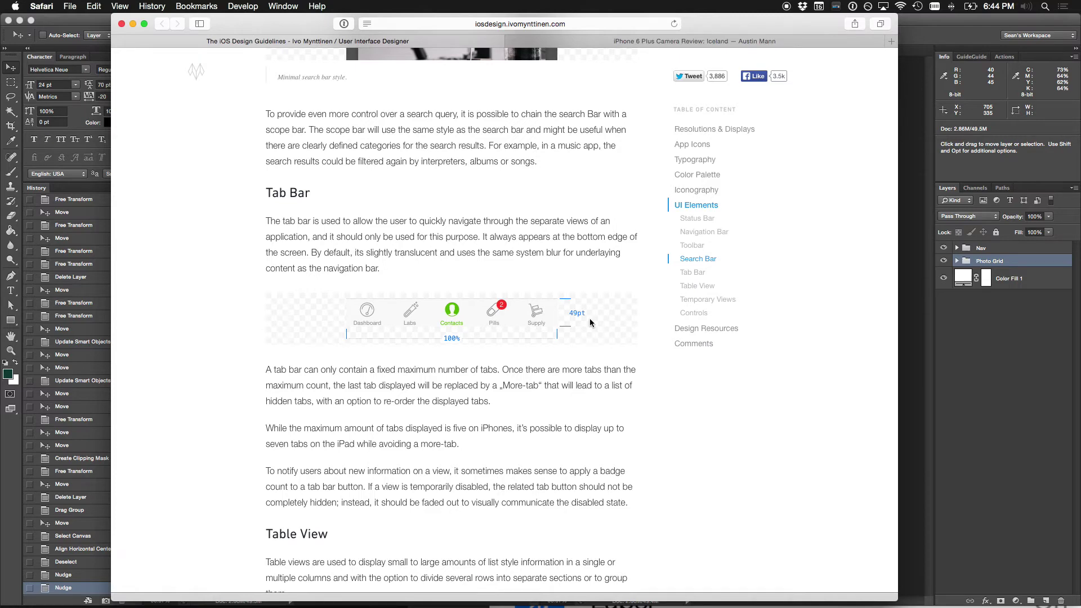
Step: Calculate 49*2 in Spotlight to convert the tab bar height from points to pixels
key(super+space)
text(49*2)
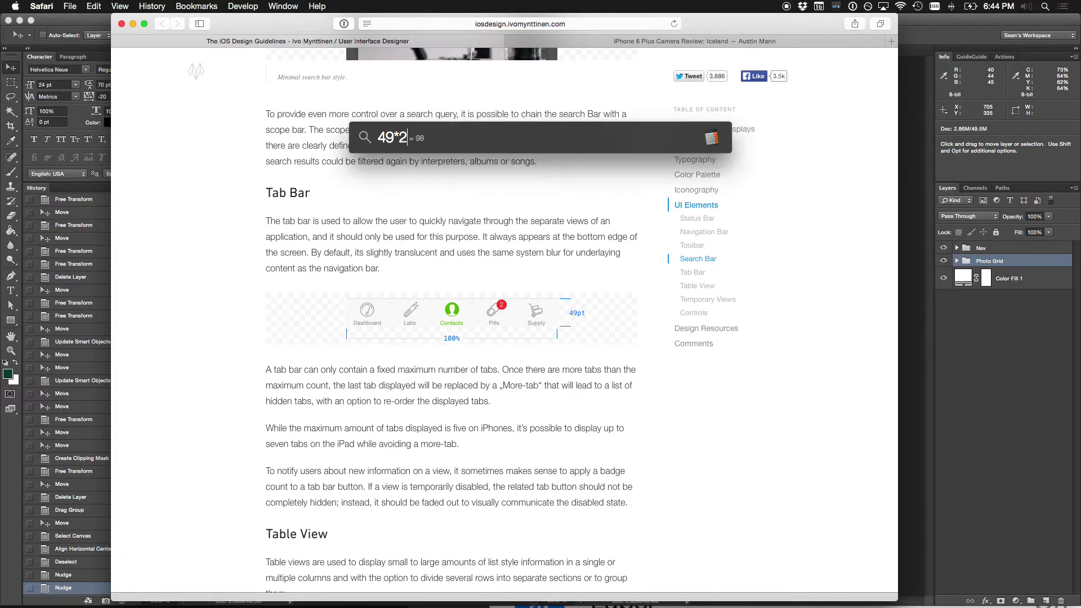
key(Escape)
key(Escape)
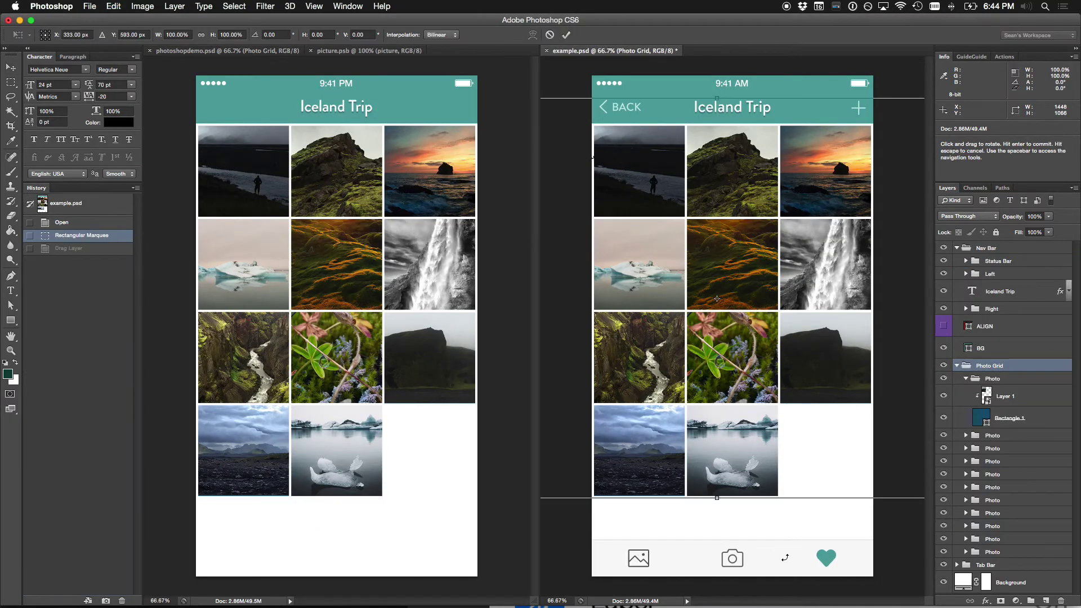
Step: Check the size of the tab bar background in example.psd in Photoshop, and select the Color Fill 1 layer in photoshopdemo.psd
click(788, 566)
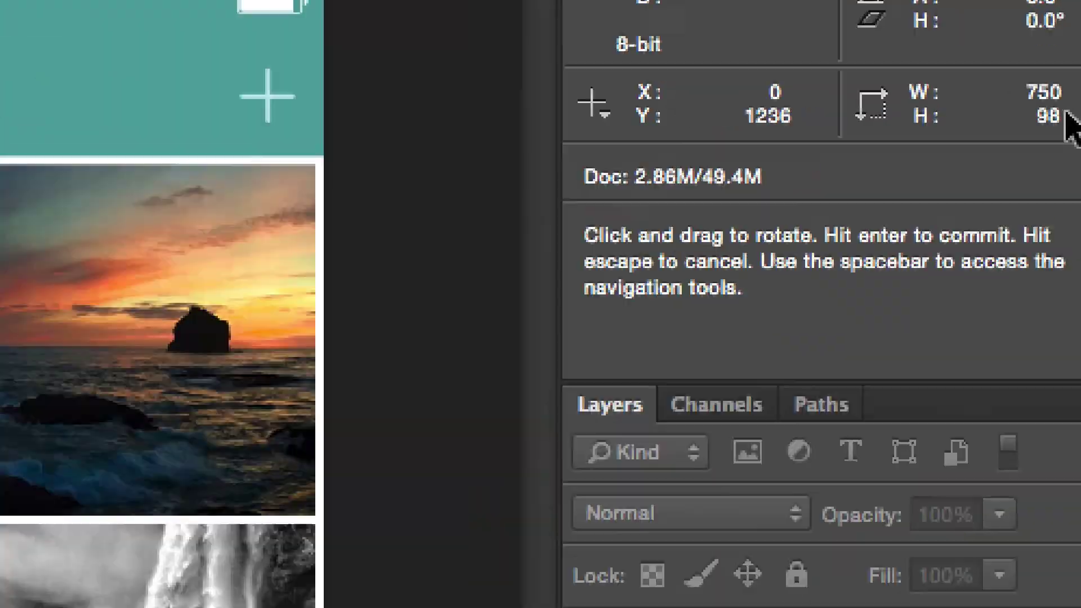
key(Return)
click(401, 518)
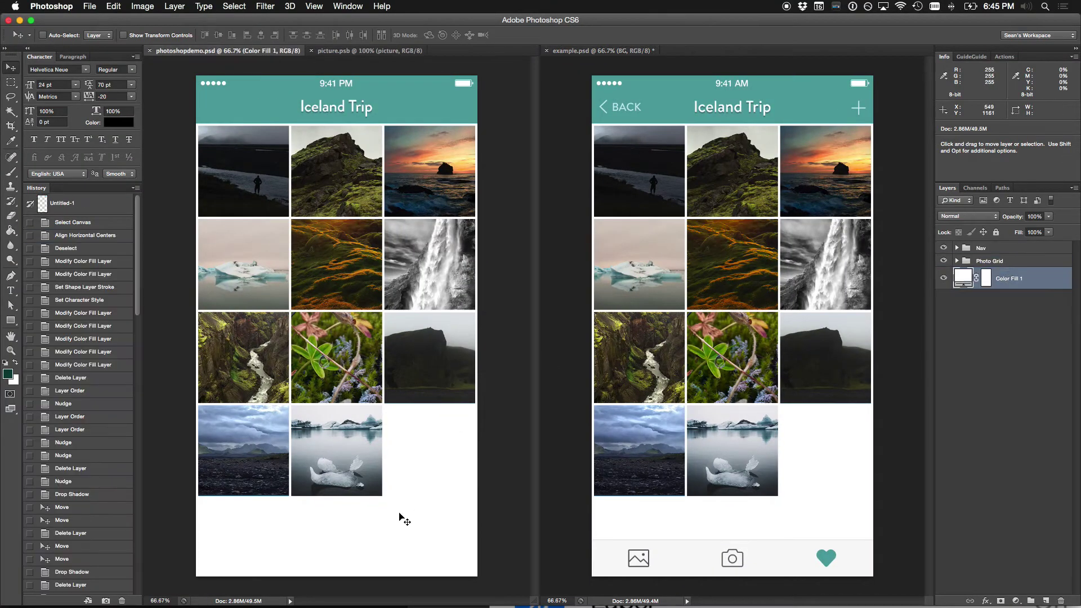
key(u)
click(260, 523)
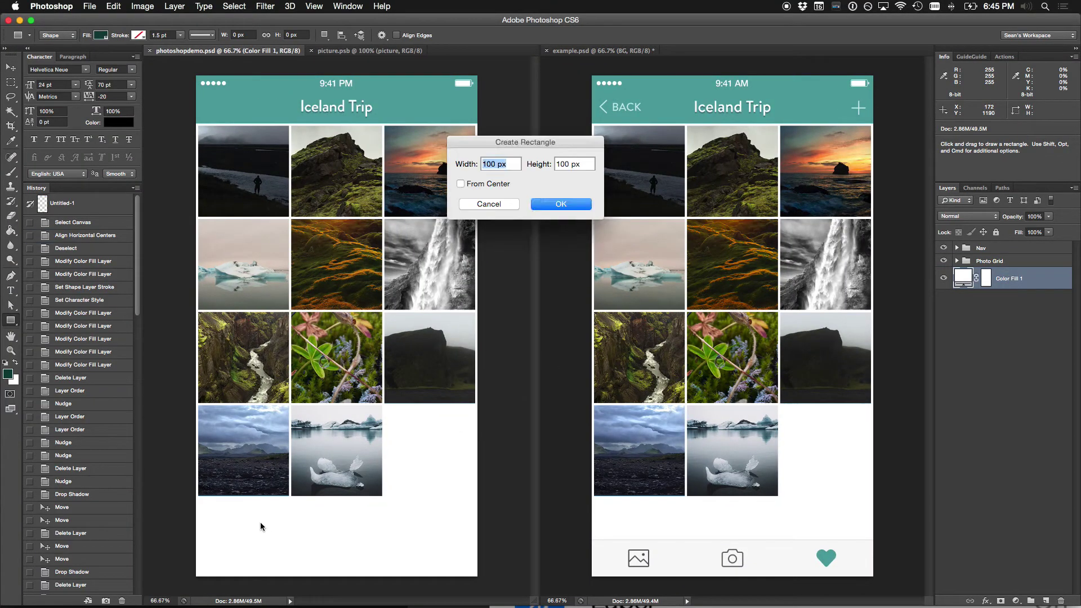
text(7)
key(Return)
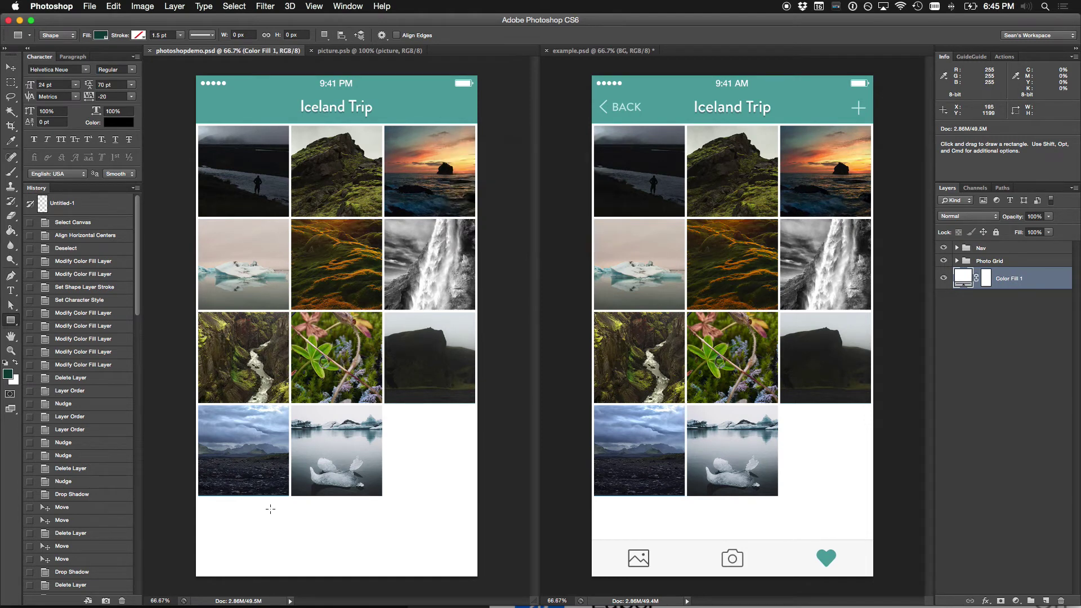
key(v)
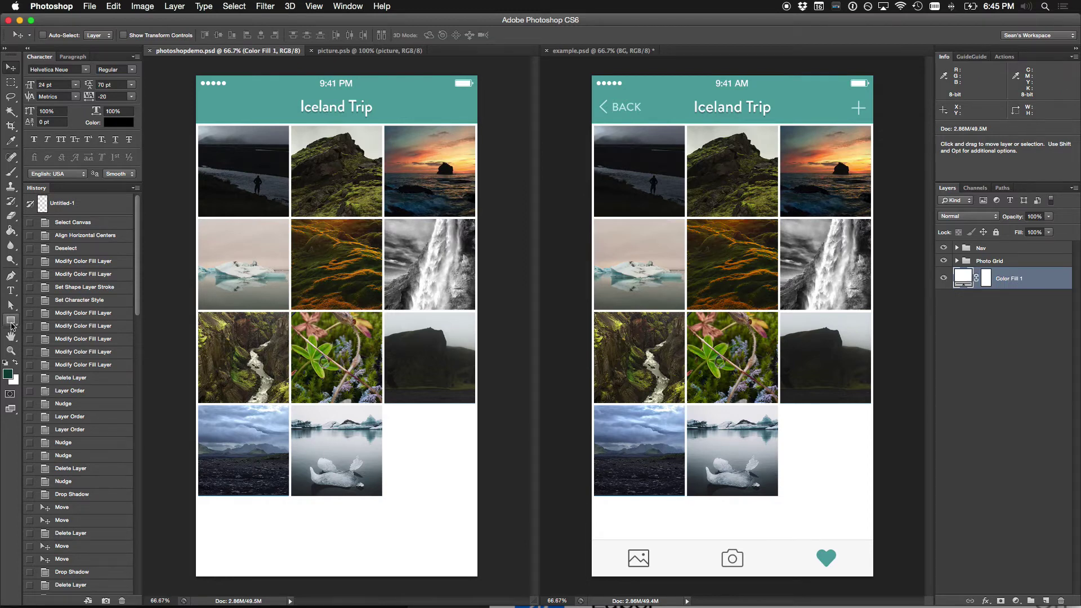
Step: Cycle through the available shape tools and end on the Rectangle tool
key(u)
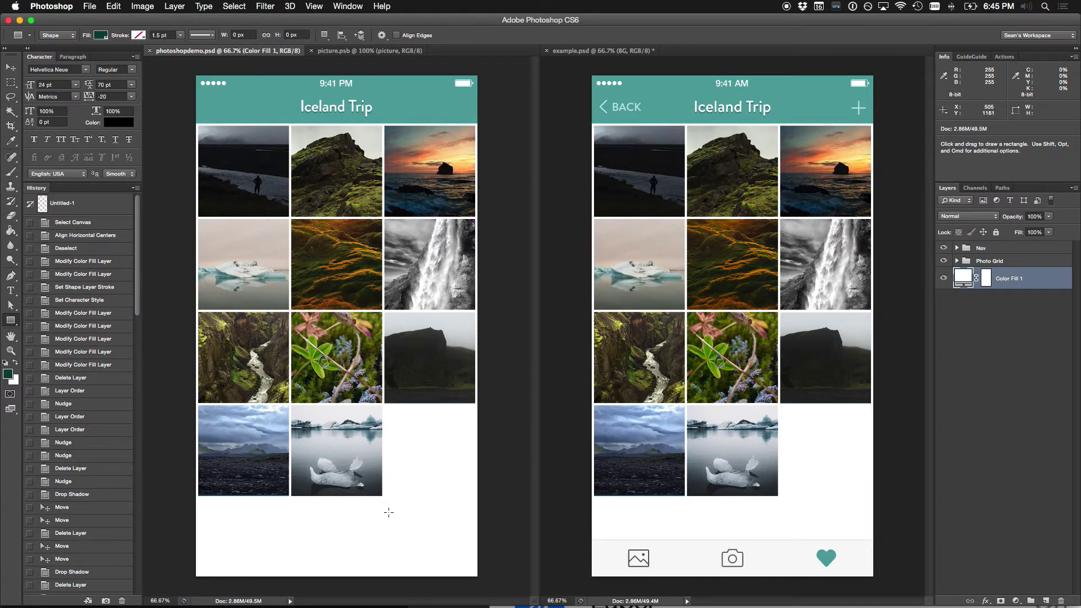
key(shift+u)
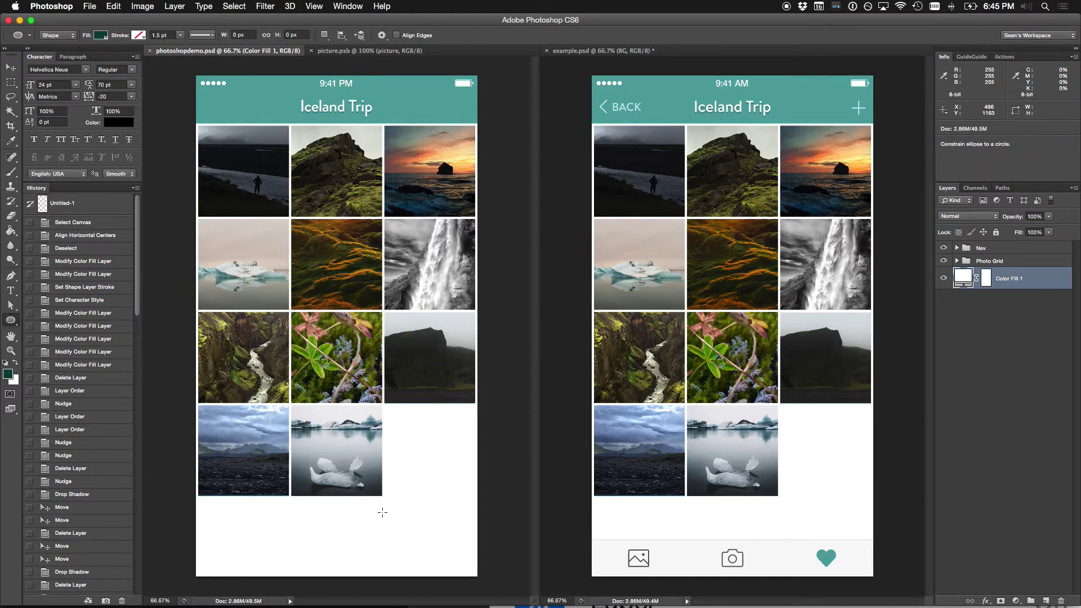
key(shift+u)
key(shift+u)
key(shift+u)
key(shift+u)
key(shift+u)
key(shift+u)
key(shift+u)
key(shift+u)
key(shift+u)
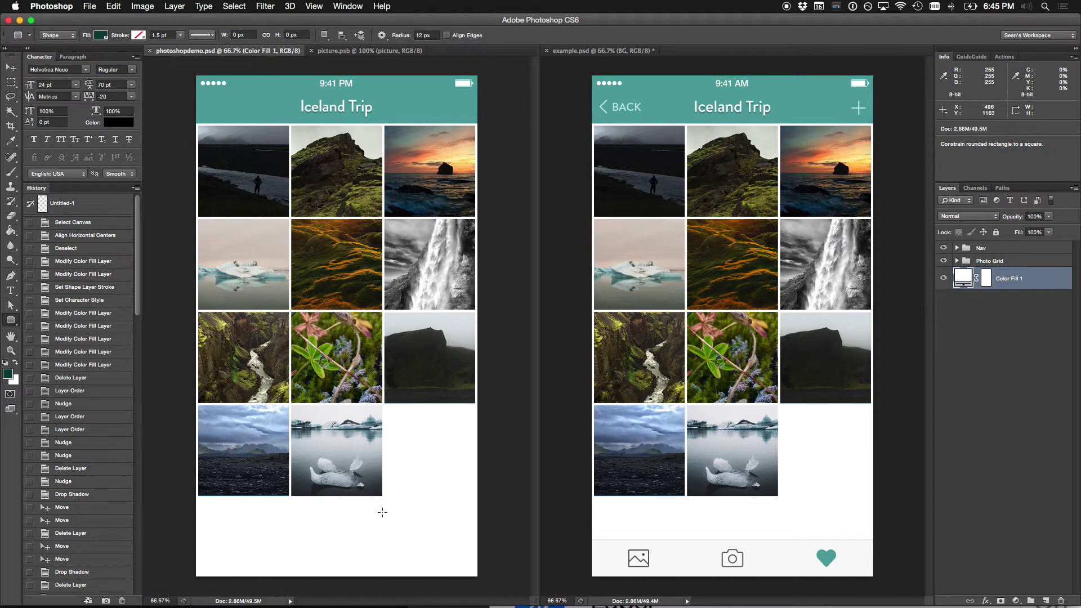
key(shift+u)
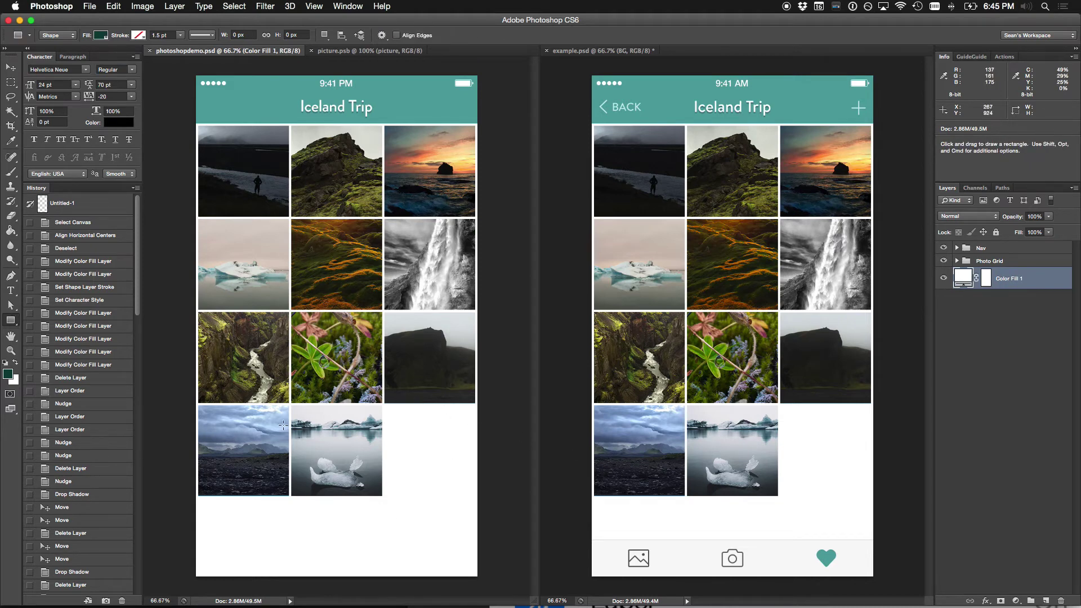
Step: Create a rectangle 750 px wide and 98 px high above the Color Fill 1 layer in photoshopdemo.psd
click(264, 444)
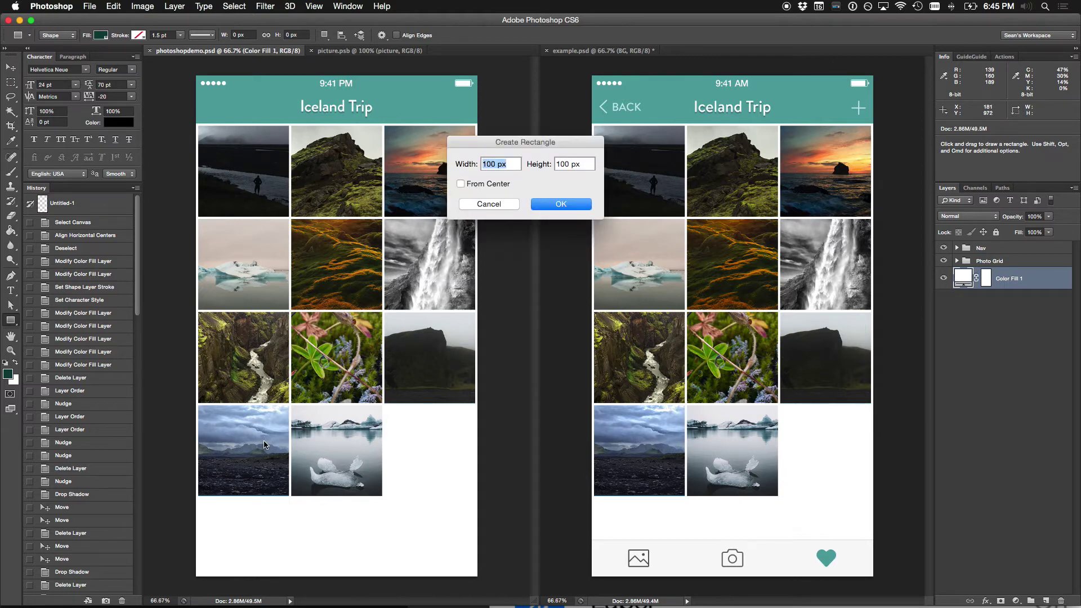
text(750)
key(Tab)
key(Return)
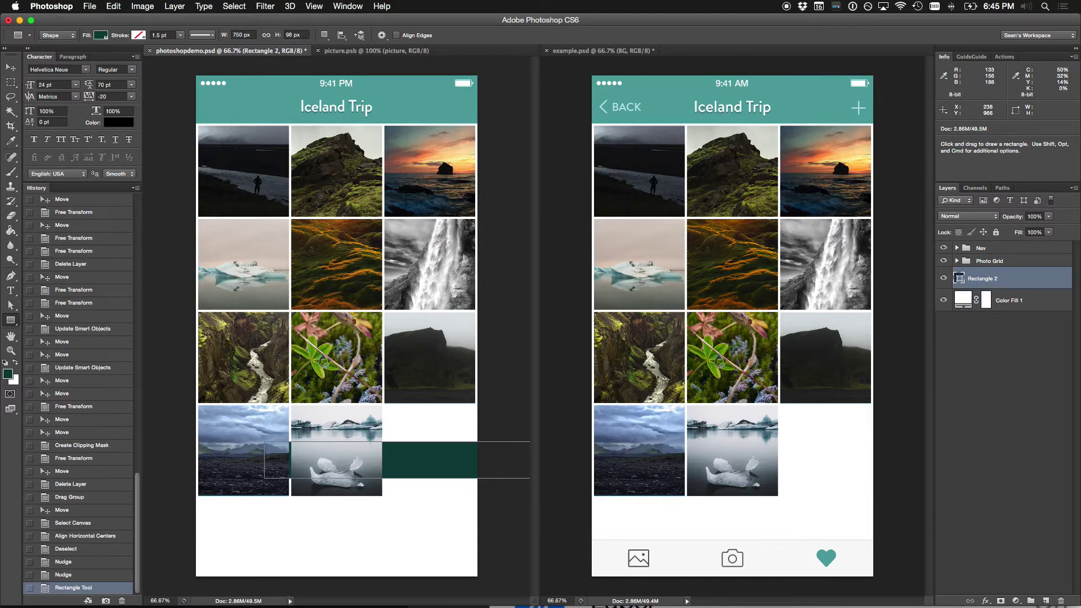
Step: Align the new rectangle to the canvas's horizontal center and bottom edge, and clear the selection
key(v)
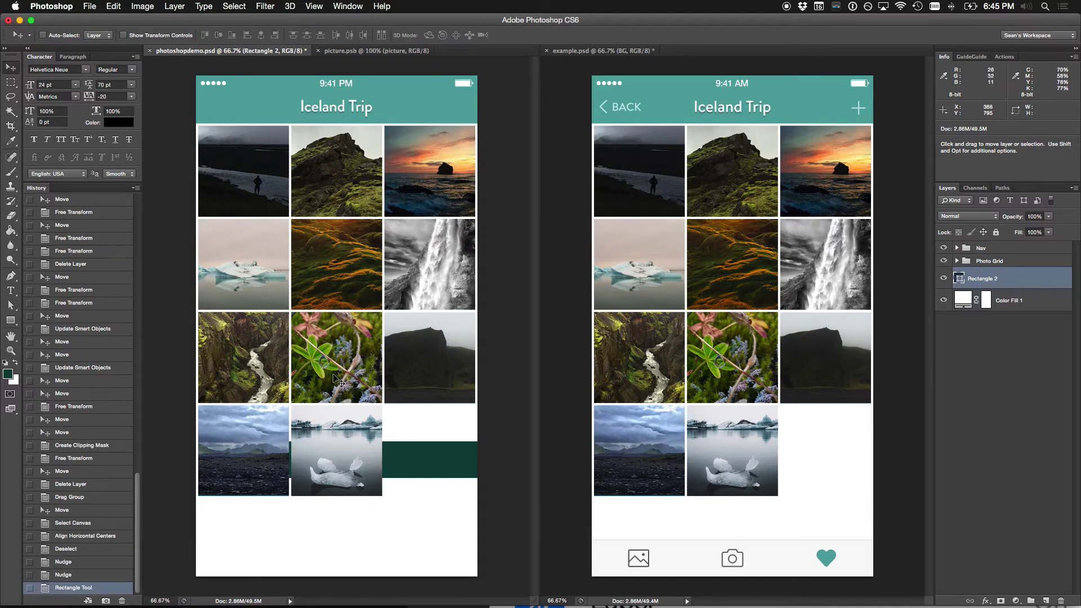
key(super+a)
click(261, 35)
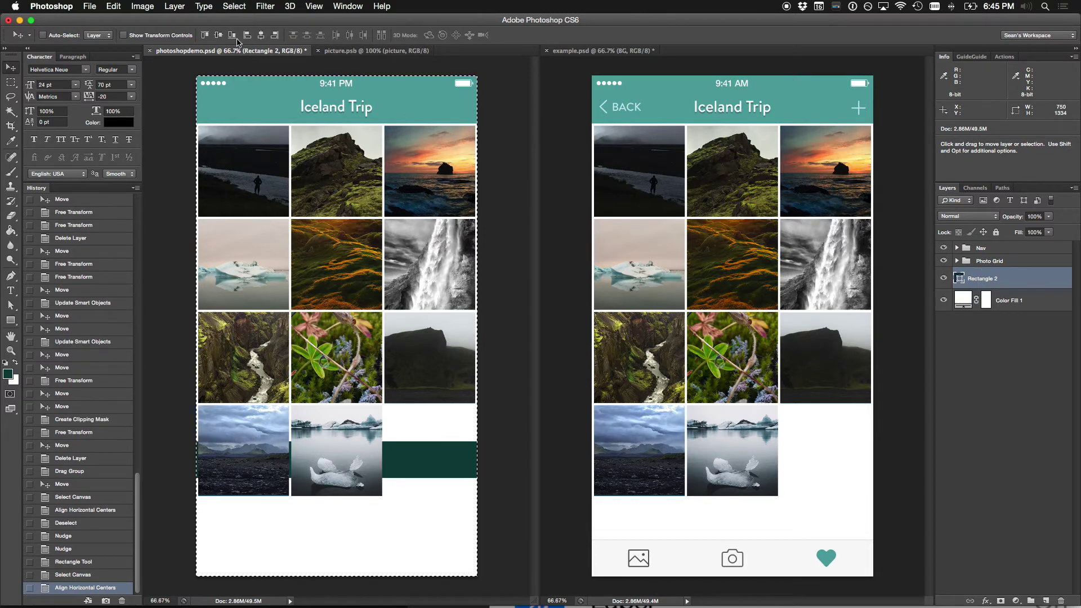
click(231, 35)
key(super+d)
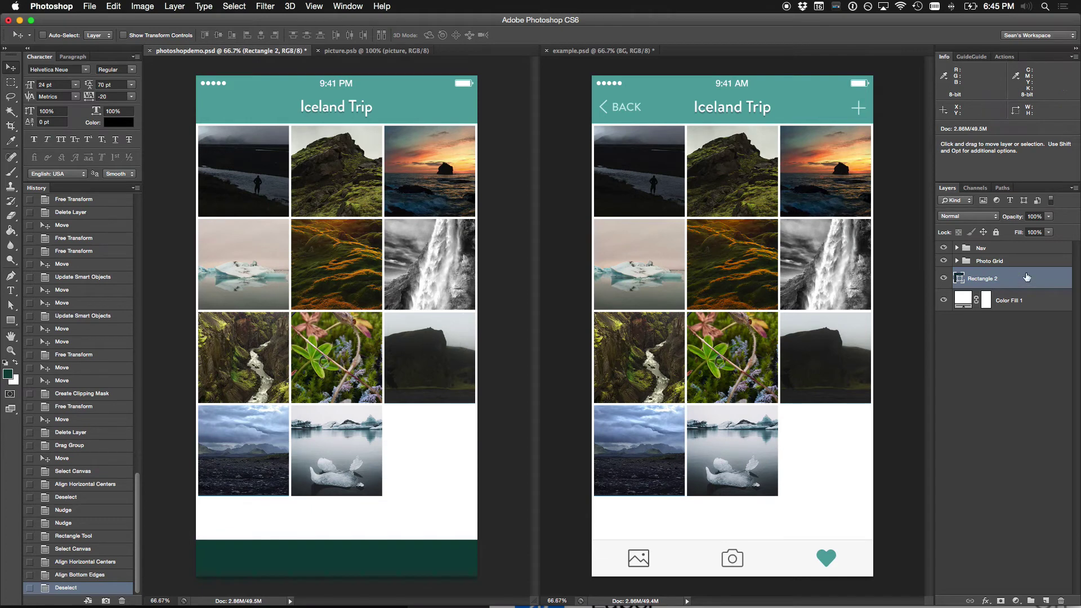
Step: Group the rectangle layer as "Tab Bar" and rename the rectangle layer "BG"
key(super+g)
double_click(985, 274)
text(Tab Bar)
key(Return)
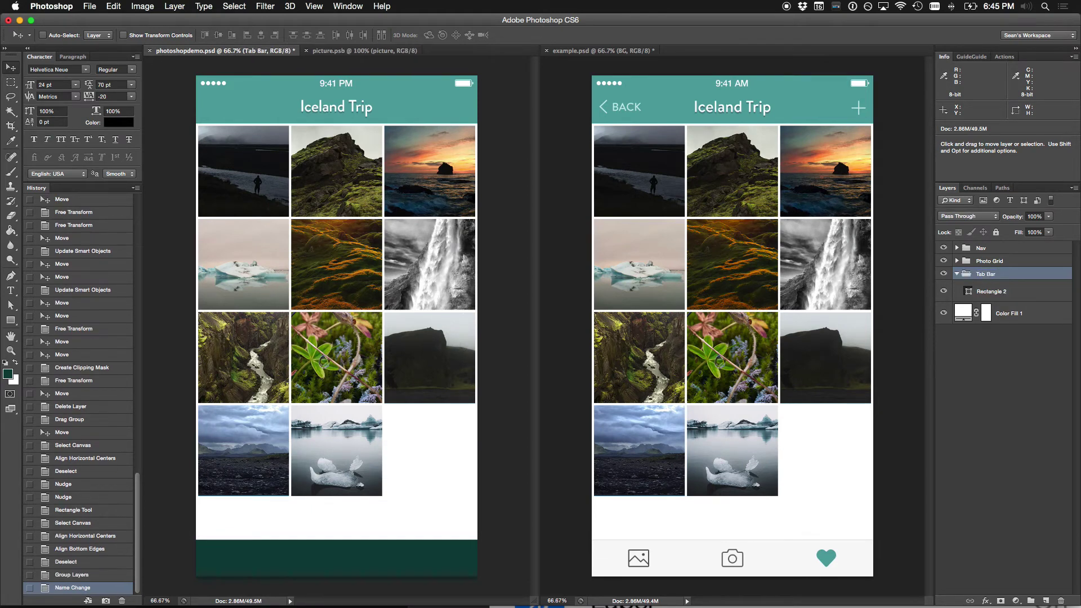
double_click(988, 292)
text(BG)
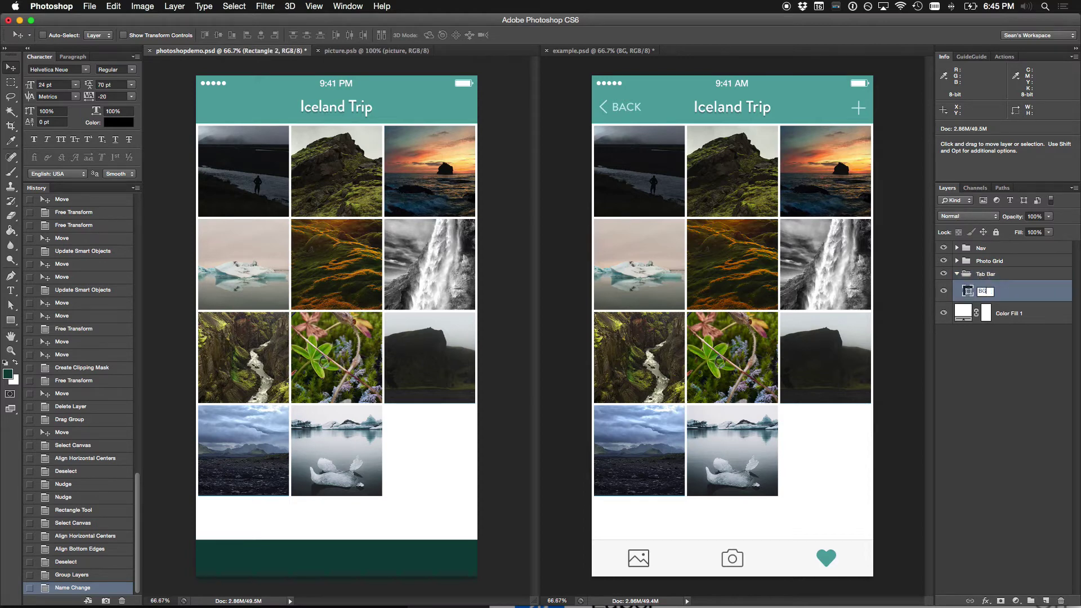
key(Return)
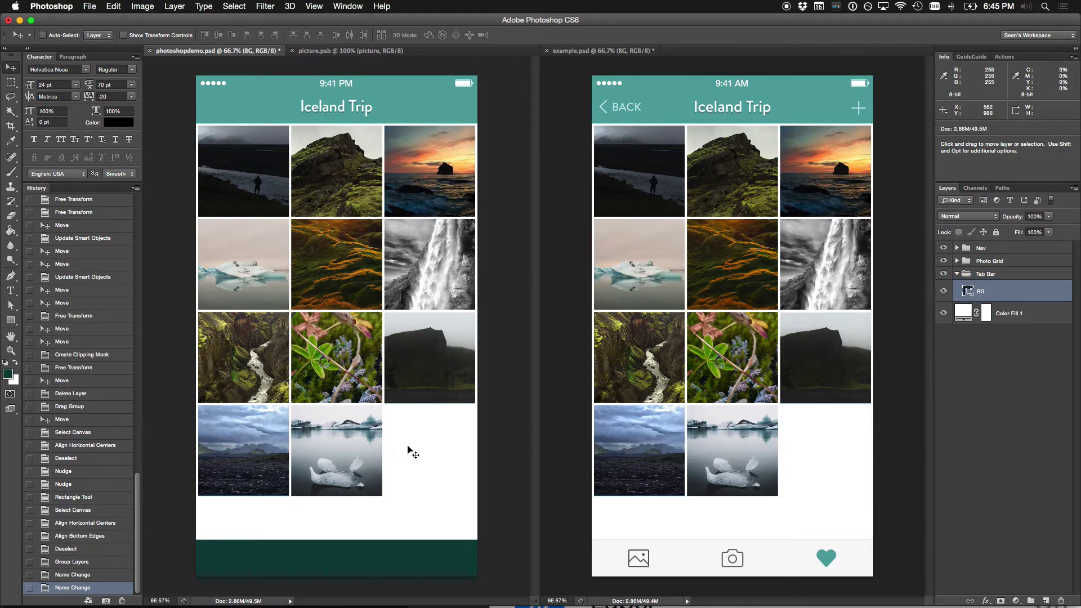
Step: Launch Couleurs, sample the tab bar background color f8f8f8 from example.psd, and return to Photoshop
key(alt+space)
text(couleurs)
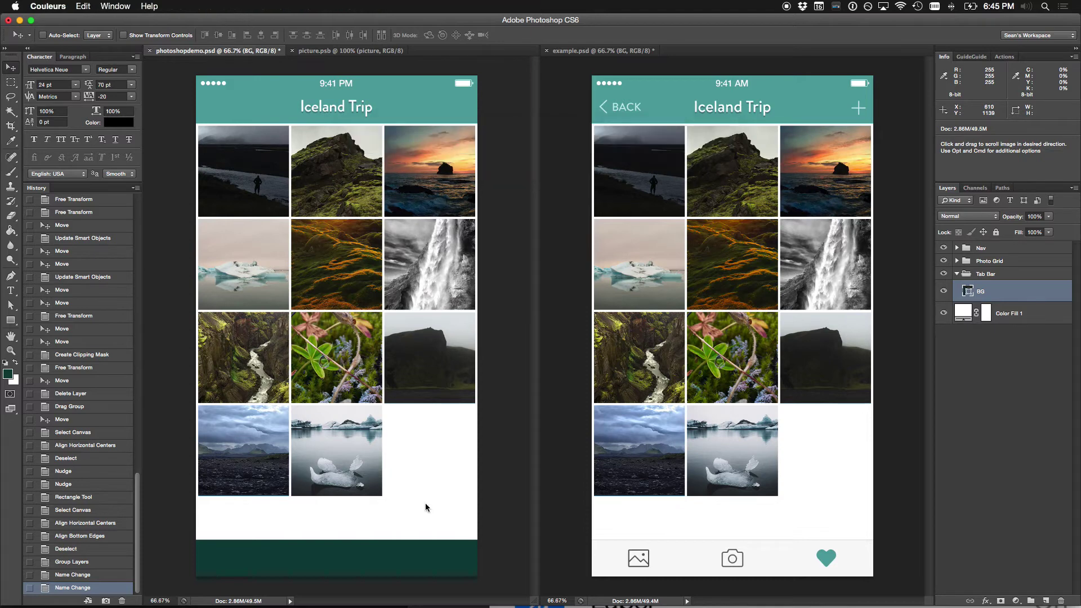
key(Return)
click(192, 180)
click(662, 548)
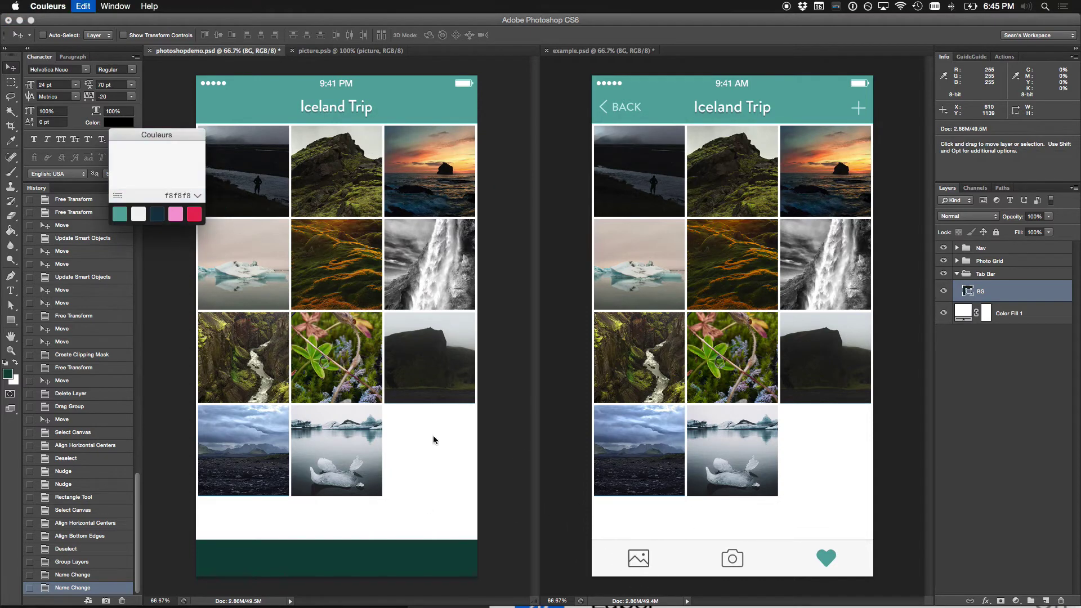
key(Escape)
Step: Change the BG shape's fill to the light gray of the tab bar in example.psd
double_click(967, 290)
click(736, 558)
key(Return)
Step: Examine the thin divider along the upper edge of the tab bar in example.psd, and return to photoshopdemo.psd
key(z)
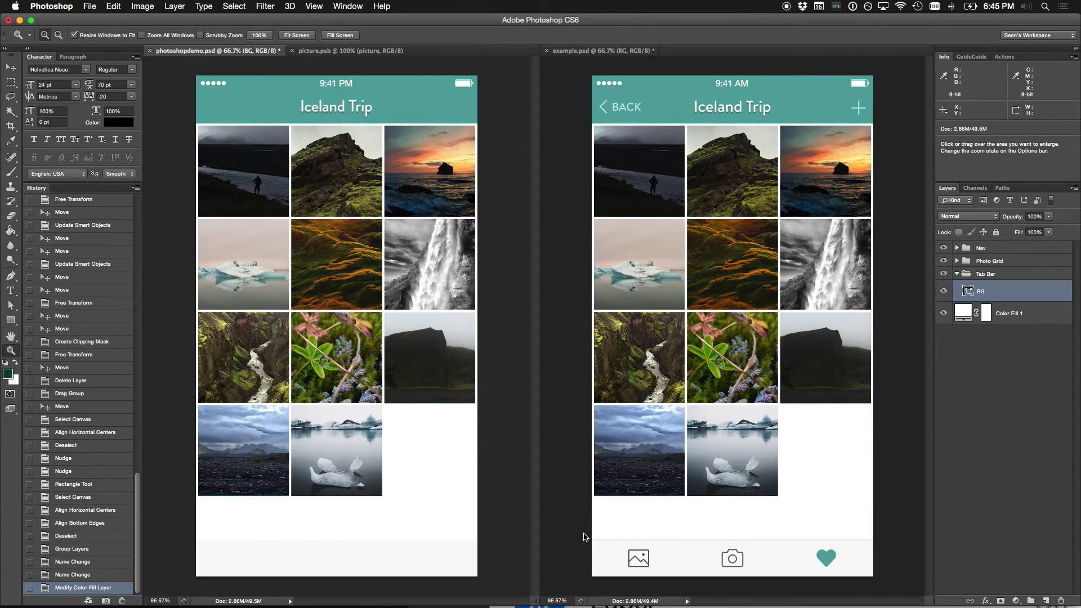
click(590, 539)
drag(598, 521, 653, 564)
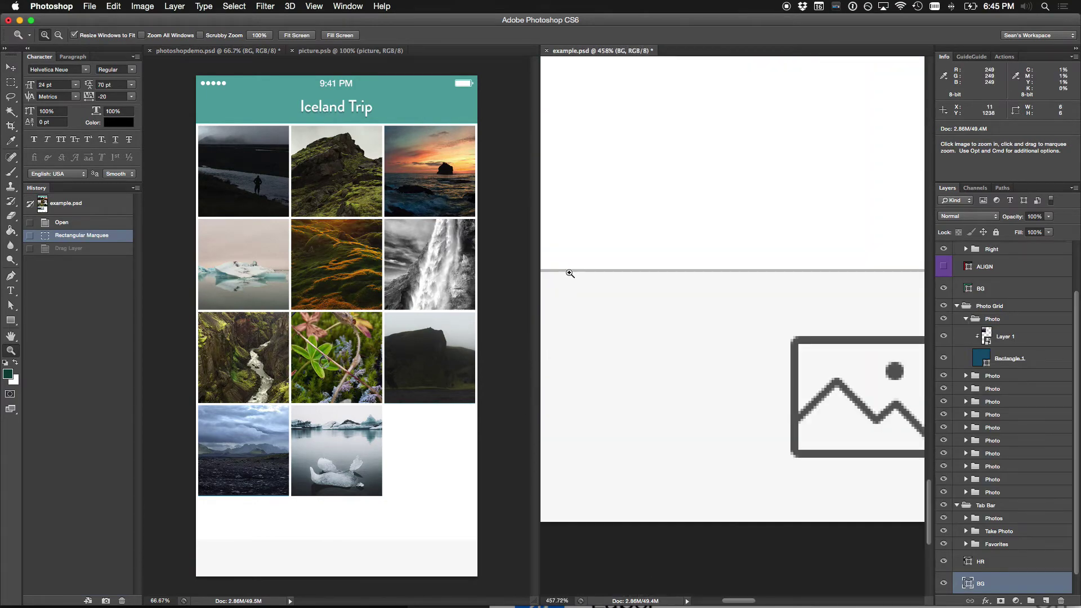
key(v)
key(super+1)
click(494, 506)
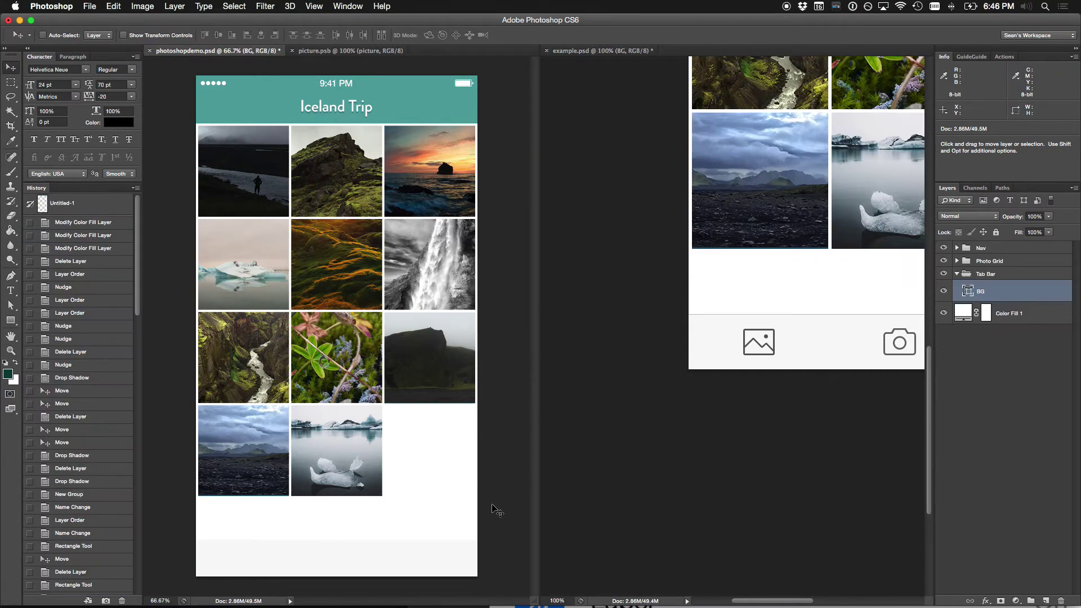
Step: Add a 750 by 1 px rectangle above the BG layer in the Tab Bar group and fill it with black 000000
key(u)
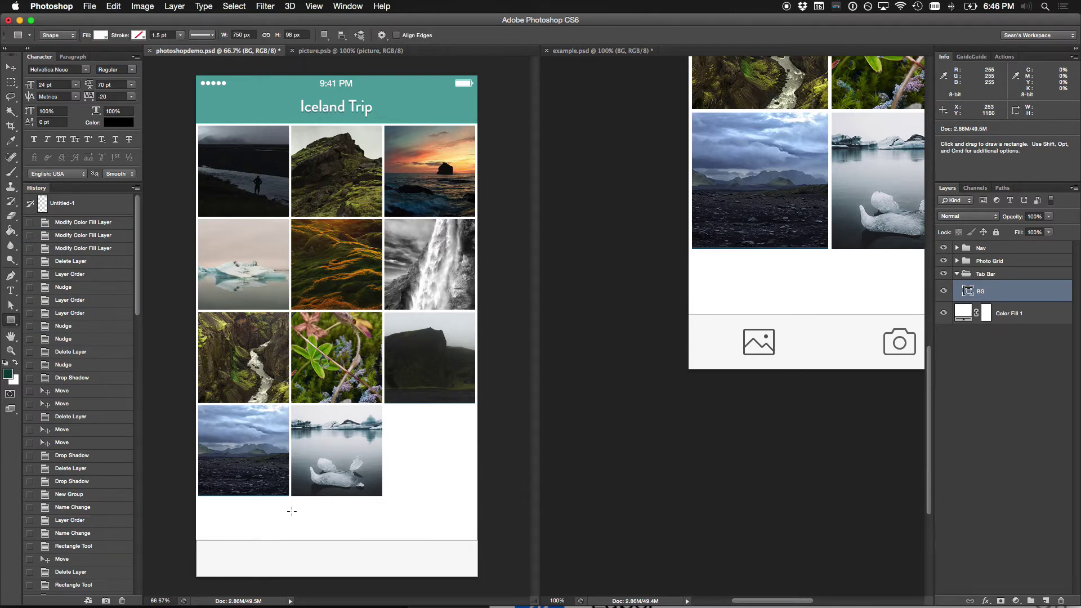
click(276, 514)
key(Tab)
text(1)
key(Return)
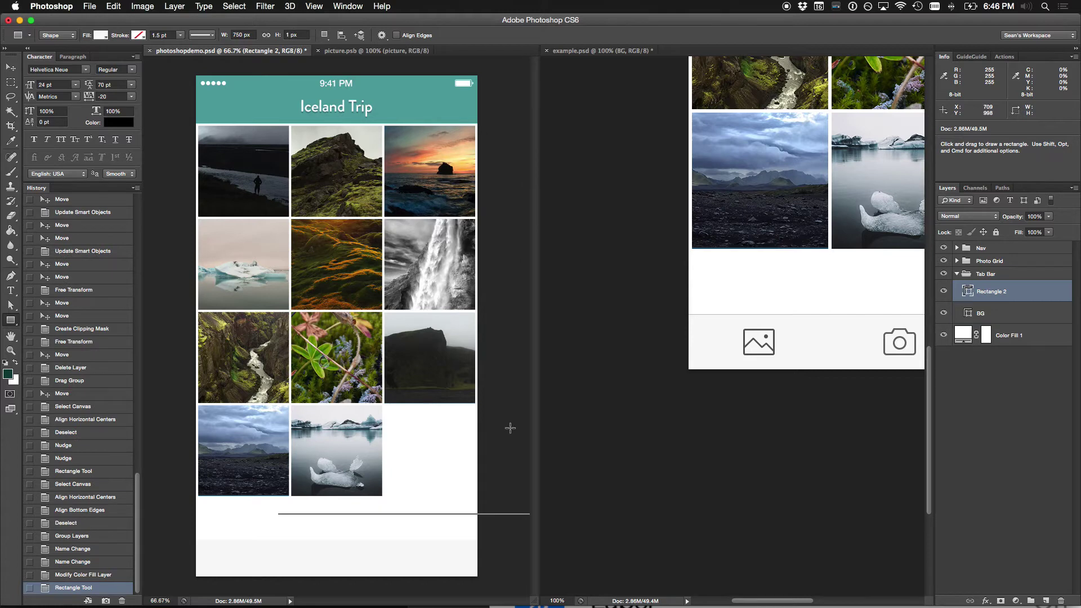
double_click(967, 291)
text(c8c7cc)
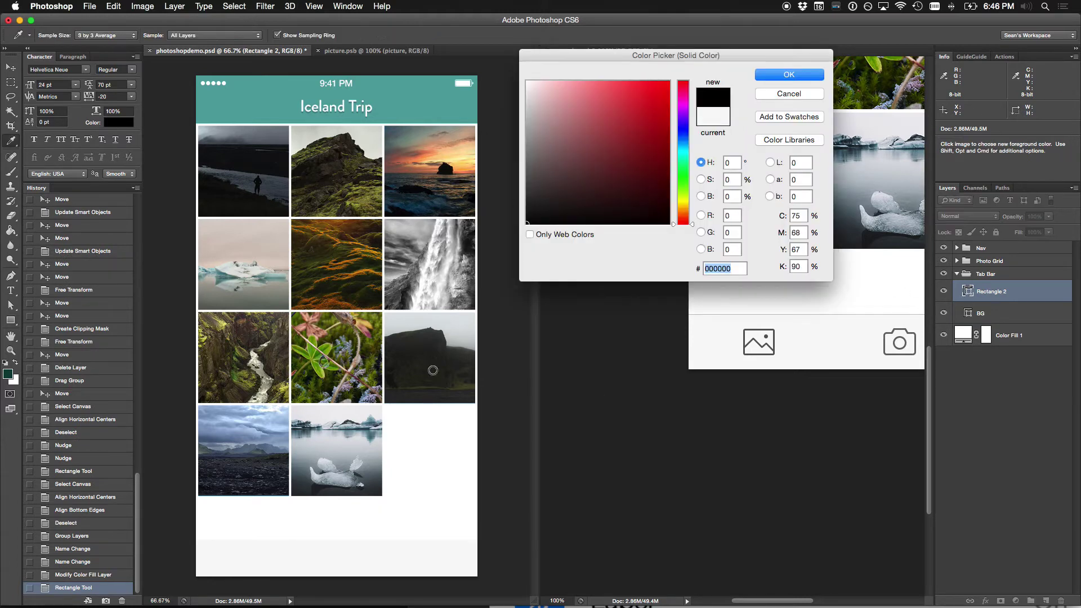
key(Return)
Step: Center the 1 px line horizontally on the canvas and clear the selection
key(v)
key(super+a)
click(261, 35)
key(super+d)
Step: Nudge the line down in large increments to the upper edge of the tab bar background
key(z)
click(304, 495)
key(v)
key(shift+Down)
key(shift+Down)
key(shift+Down)
key(shift+Down)
key(shift+Down)
key(shift+Down)
key(shift+Down)
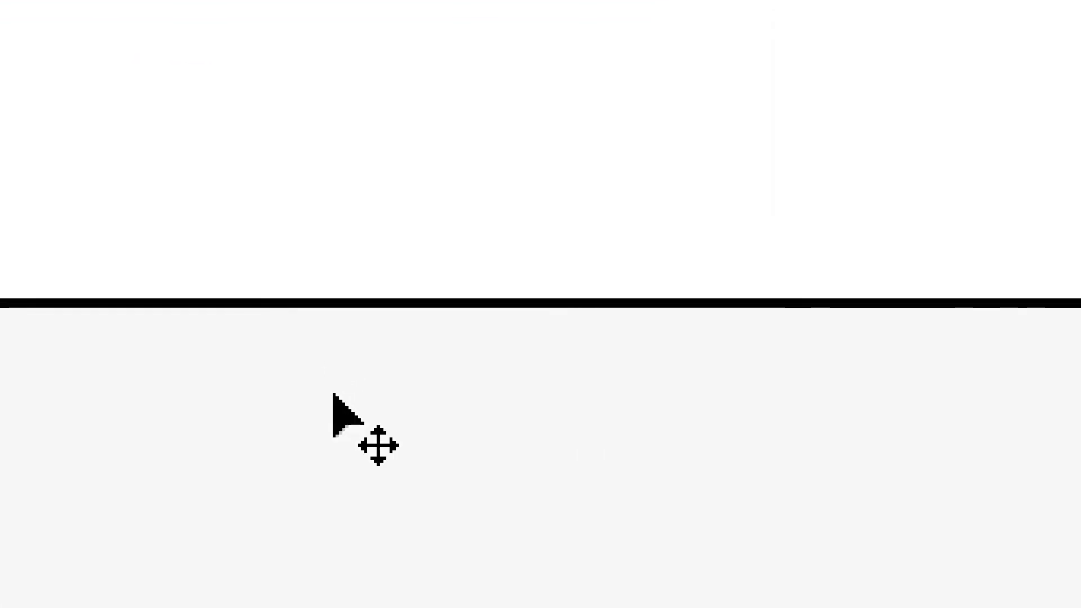
Step: Fine-tune the line pixel by pixel so it covers the topmost pixel row of the tab bar background
key(Up)
key(Up)
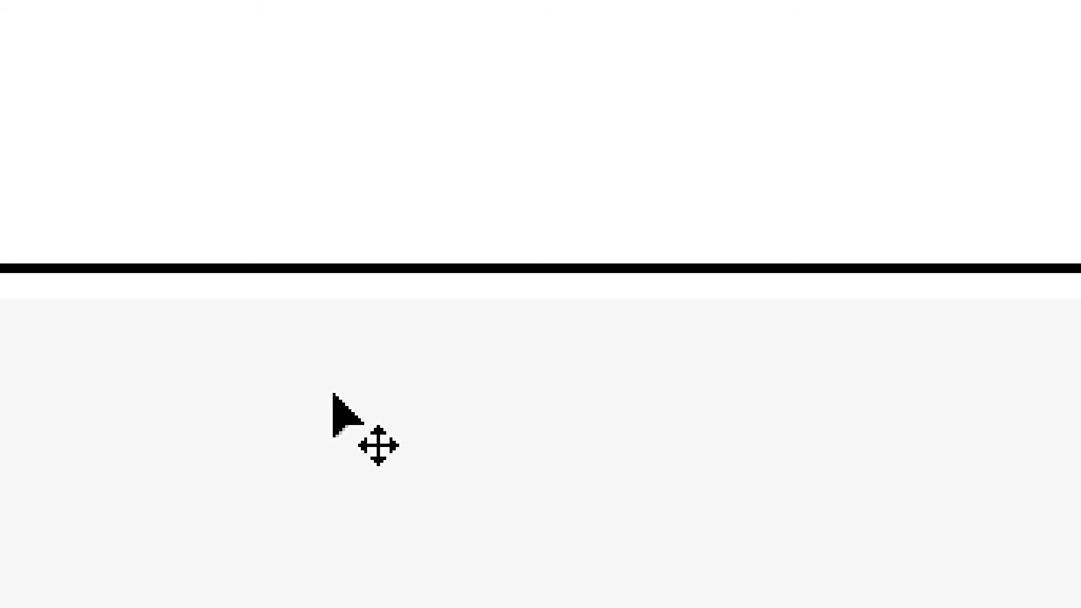
key(Down)
key(Down)
key(Up)
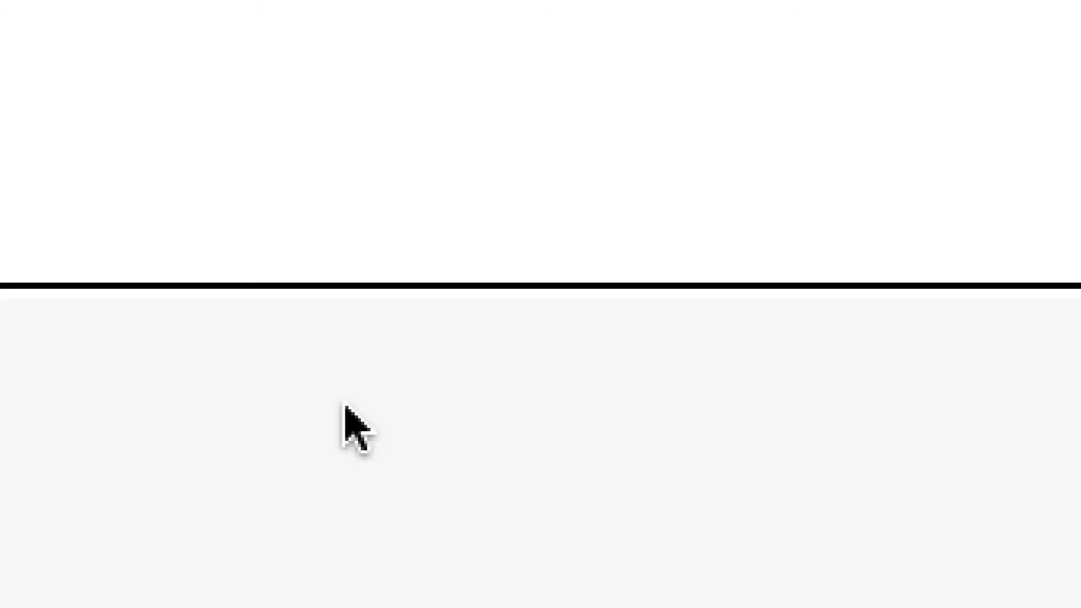
key(Down)
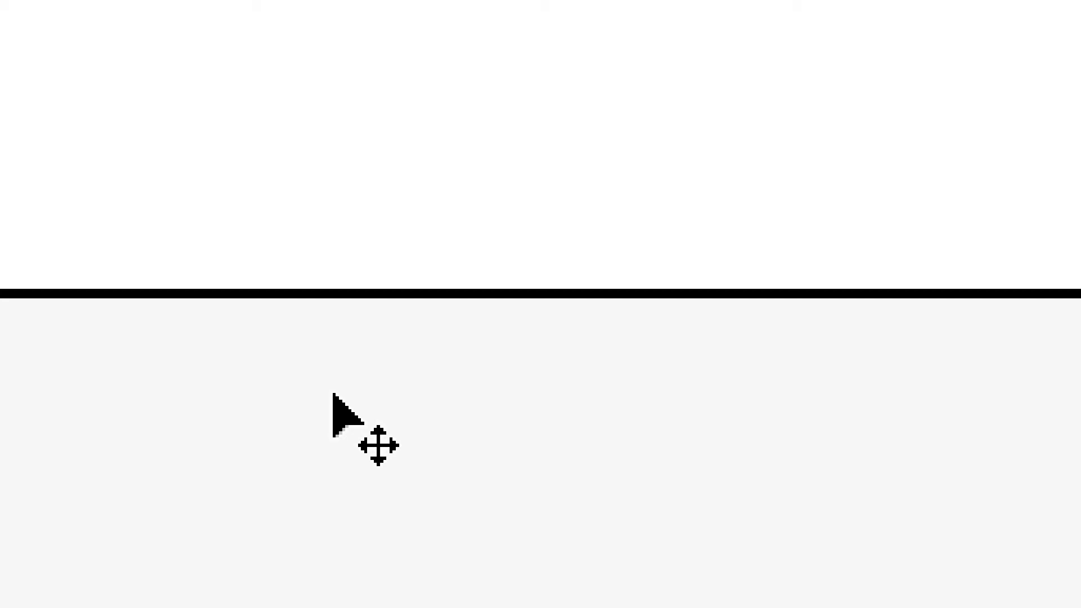
key(Down)
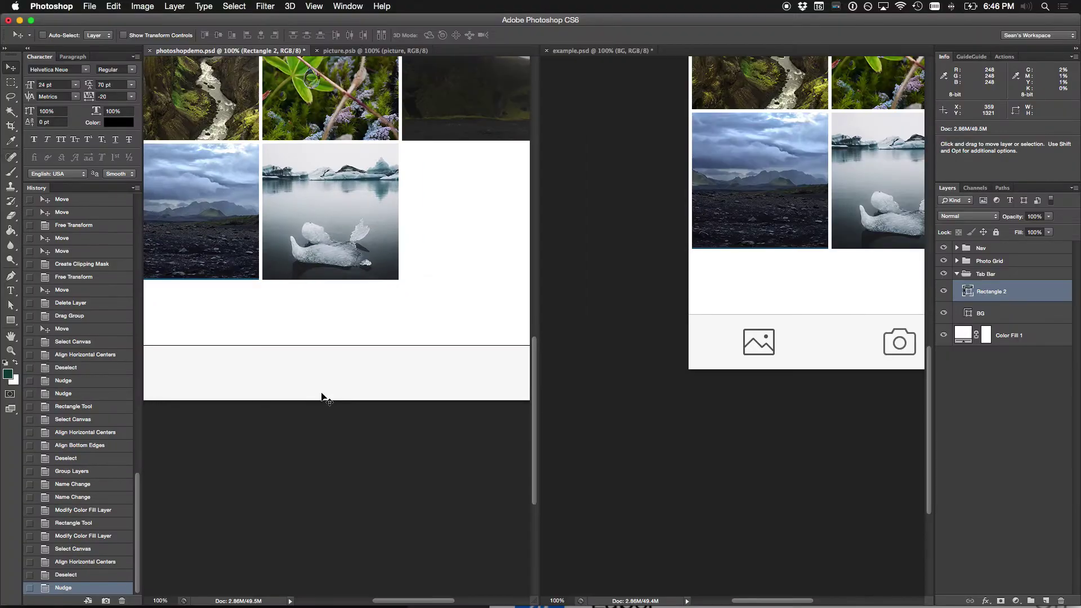
key(super+minus)
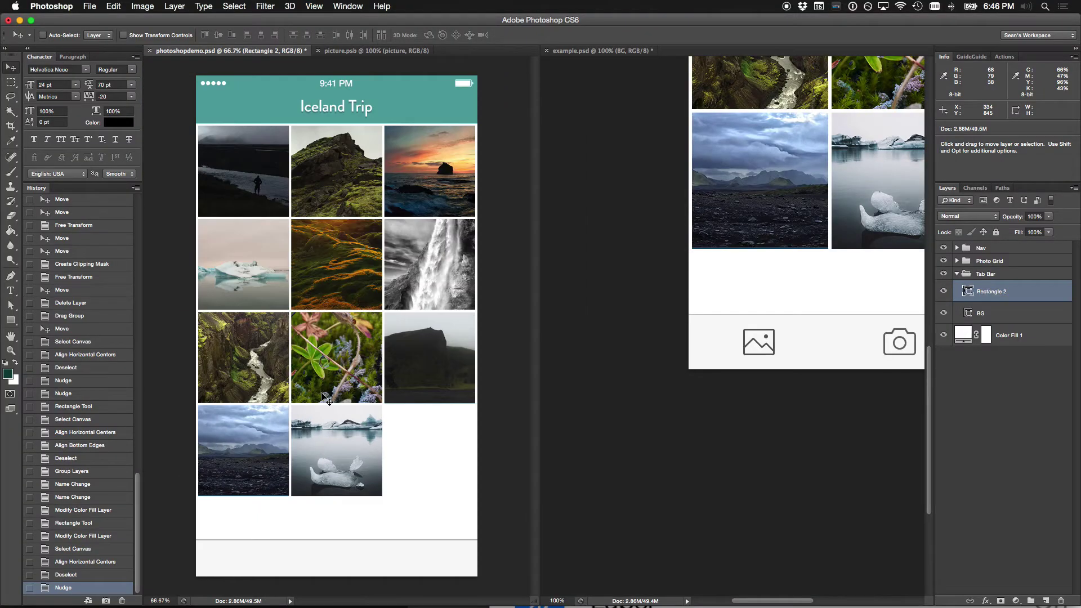
Step: Measure the tab bar's height including the divider line with a rectangular marquee, and deselect it
key(z)
drag(232, 540, 265, 562)
drag(329, 486, 350, 432)
key(m)
key(super+minus)
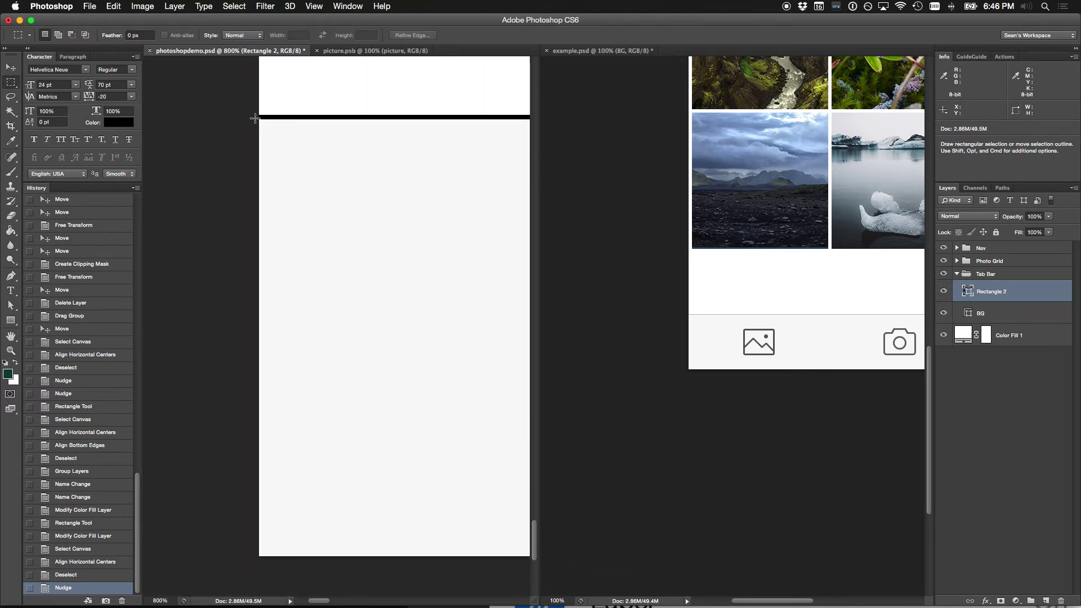
drag(254, 559, 429, 117)
key(super+d)
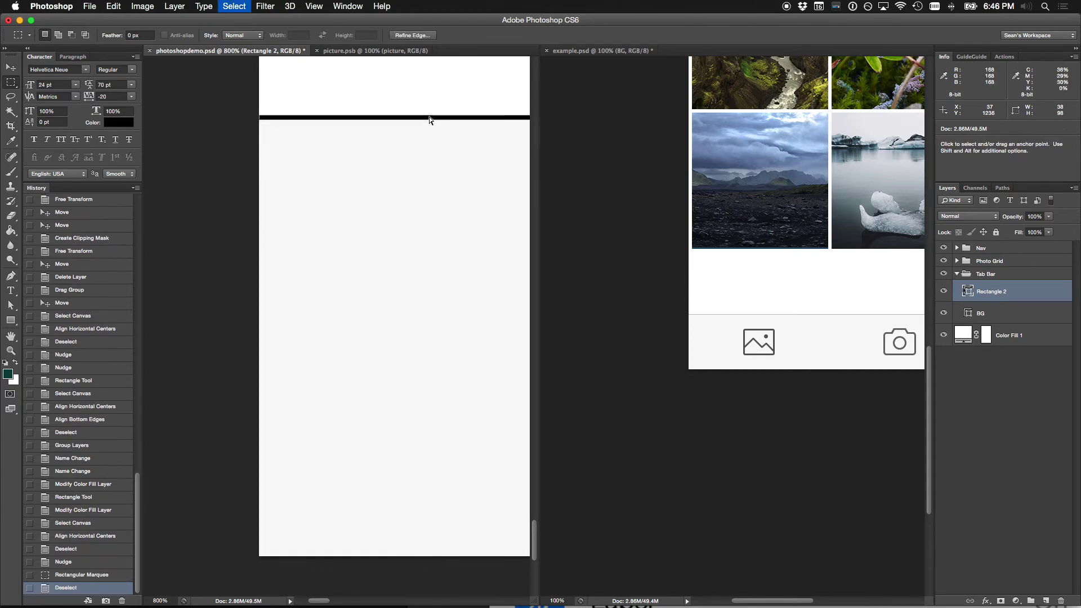
key(super+0)
key(v)
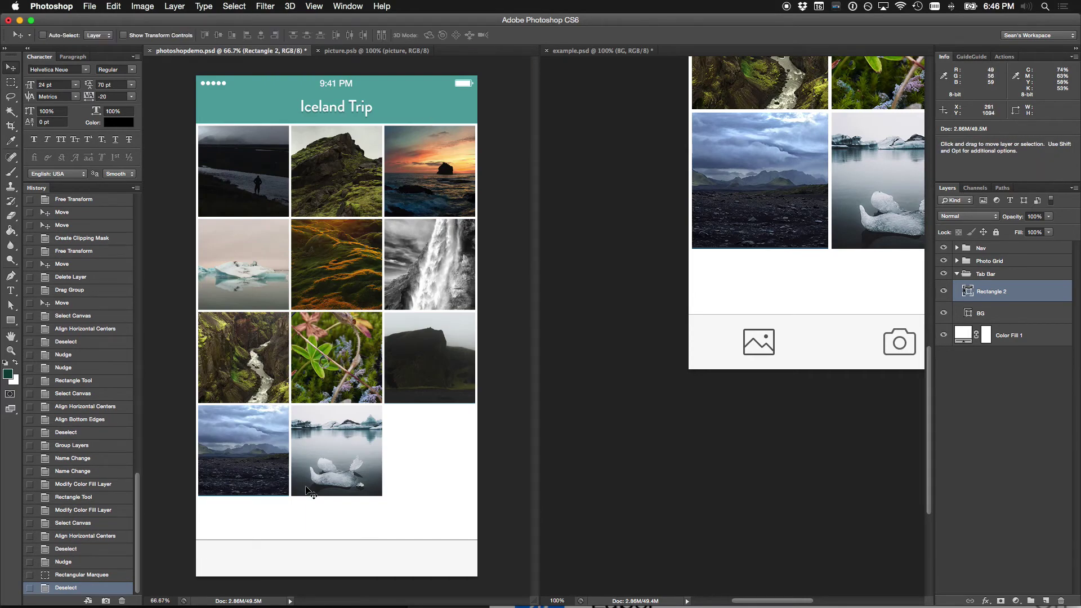
Step: Try lowering the divider line layer's opacity to about 39%, and undo the change
key(super+plus)
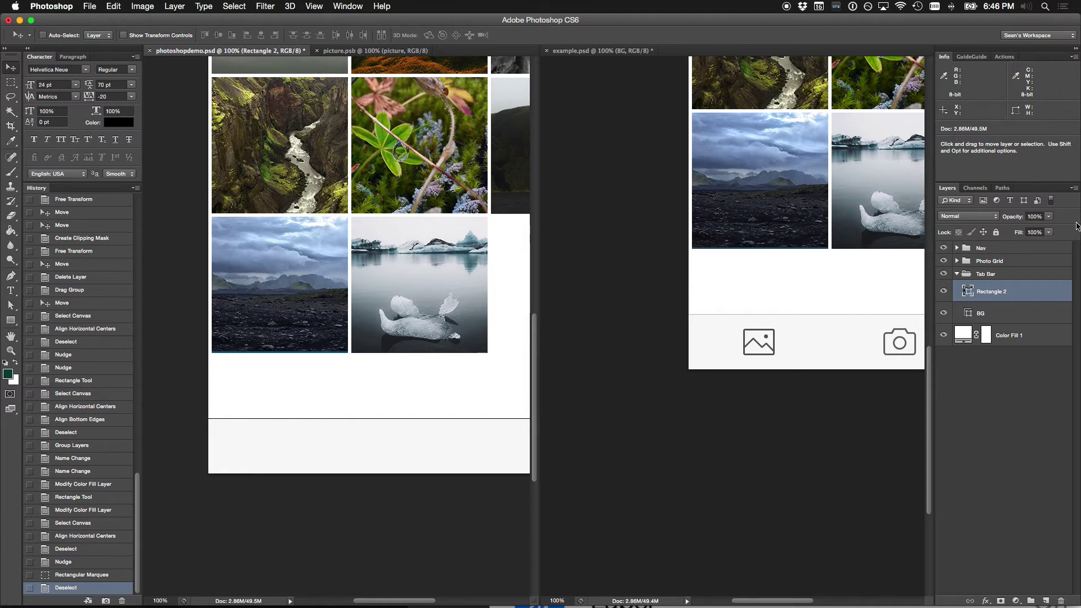
click(1048, 216)
drag(1050, 231, 1017, 232)
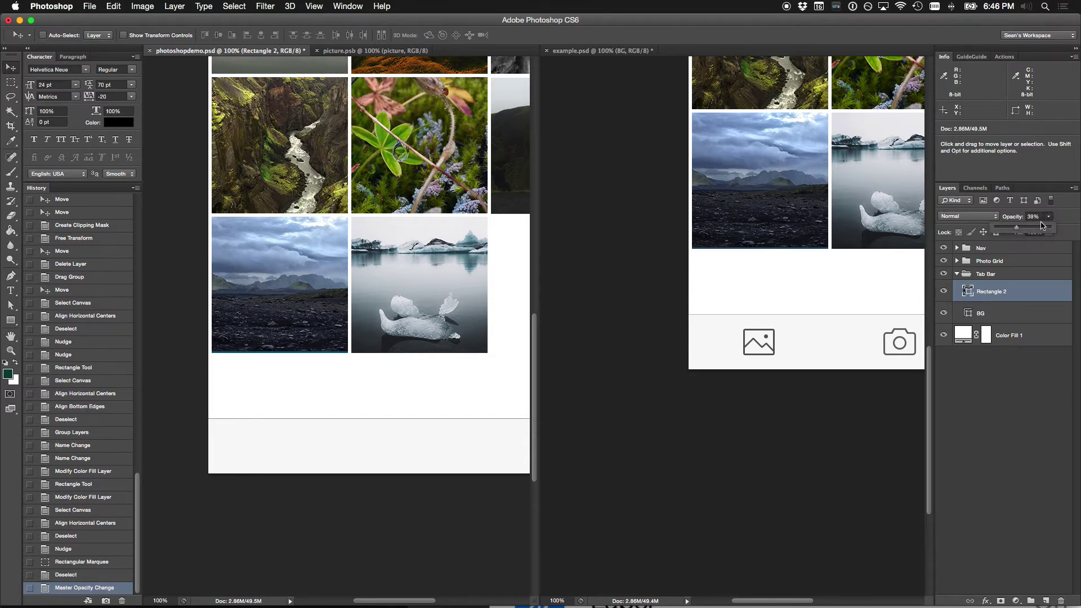
click(1030, 432)
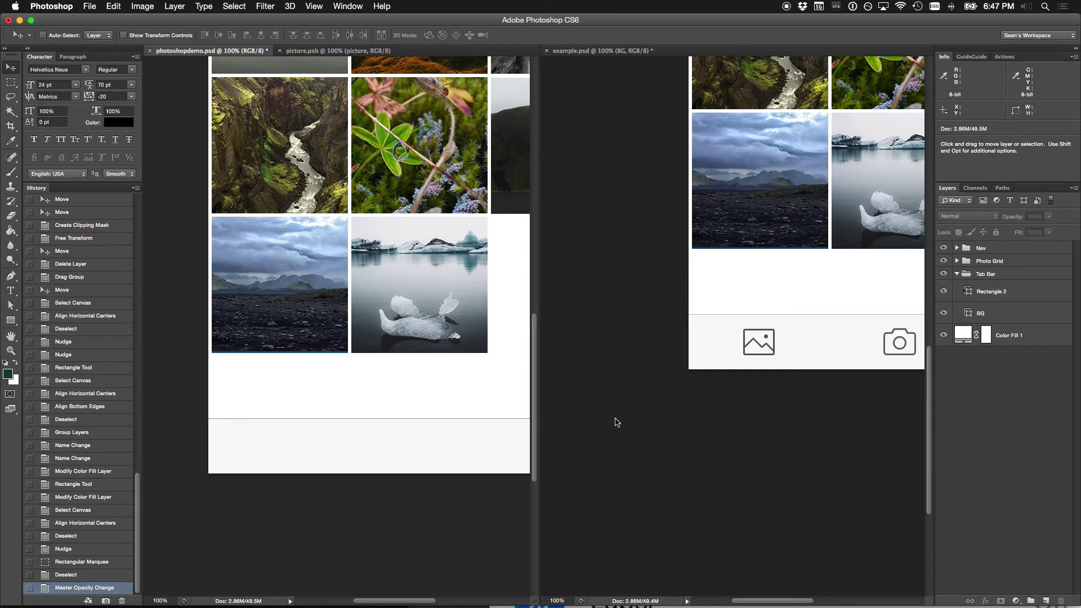
key(super+z)
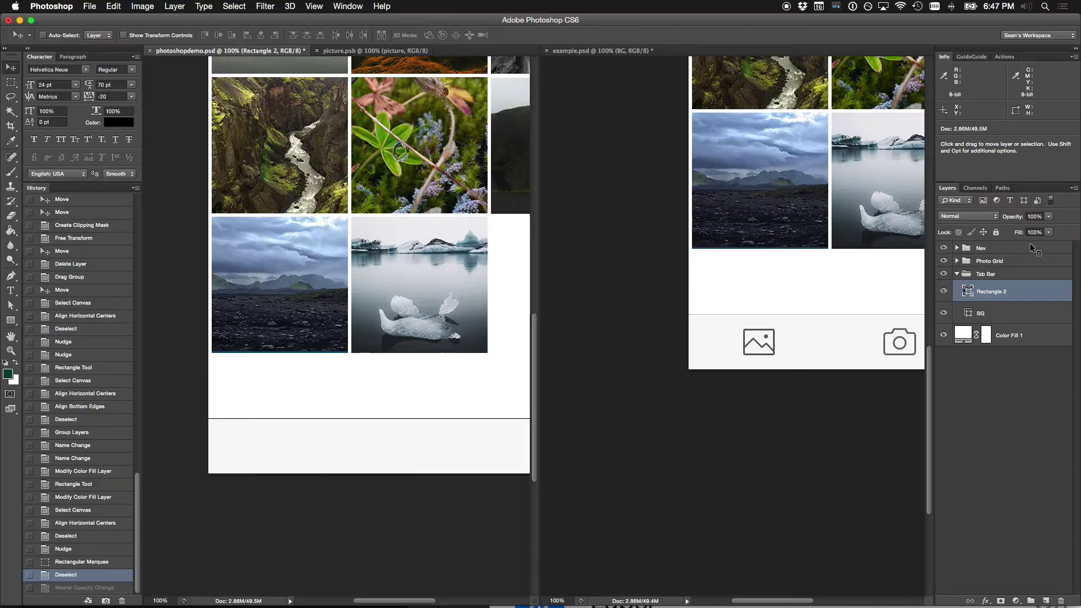
Step: Try several opacity values on the divider line layer, starting at 10% and ending at 100%
key(1)
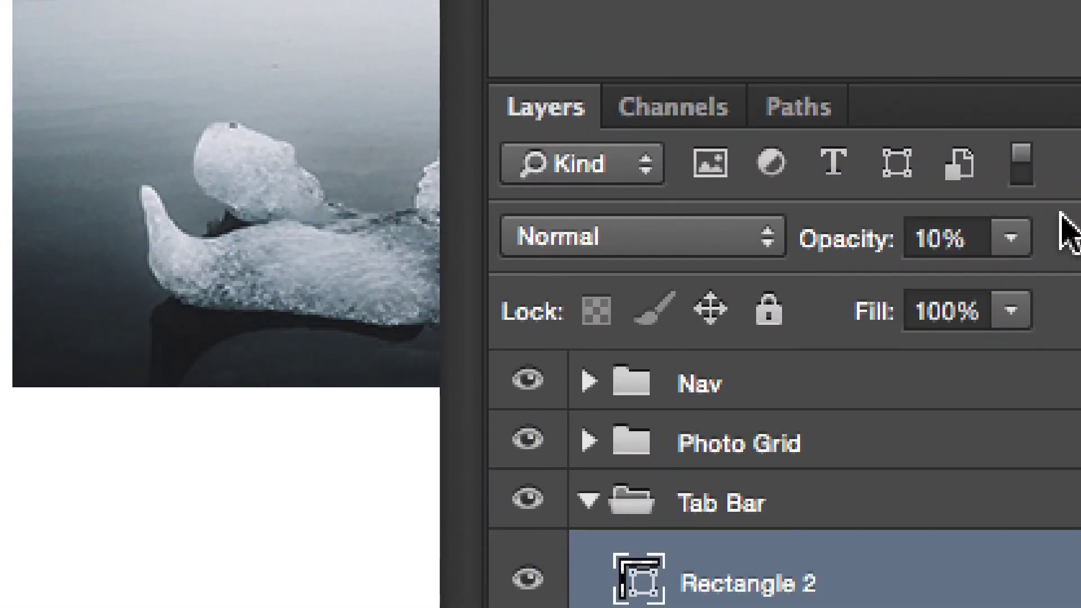
key(3)
key(4)
key(9)
key(0)
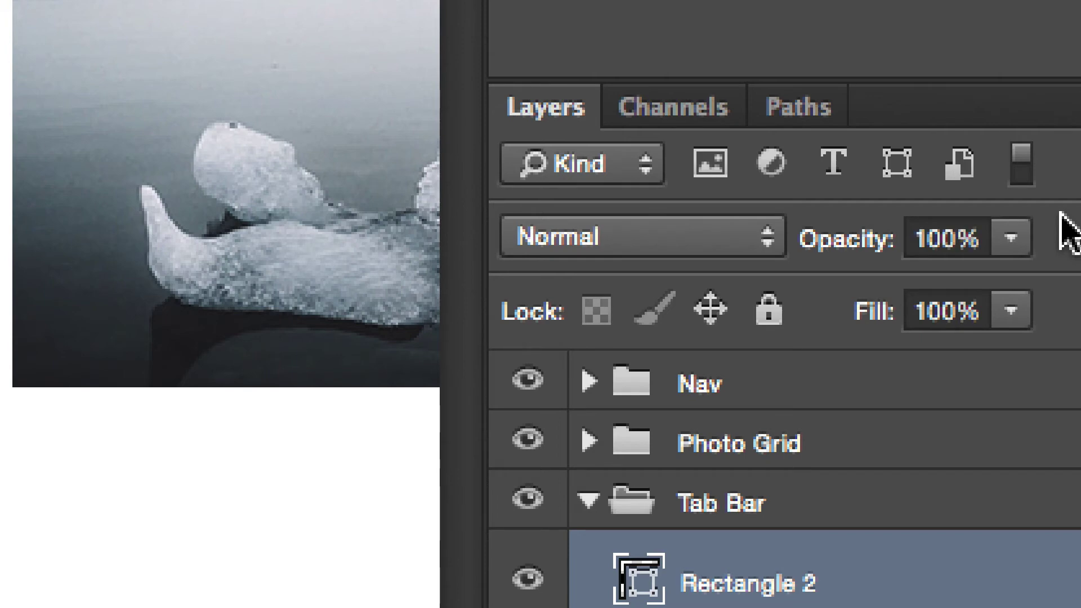
Step: Try opacities of 34% and 35% on the divider line layer, restoring 100% after each one
key(3)
key(4)
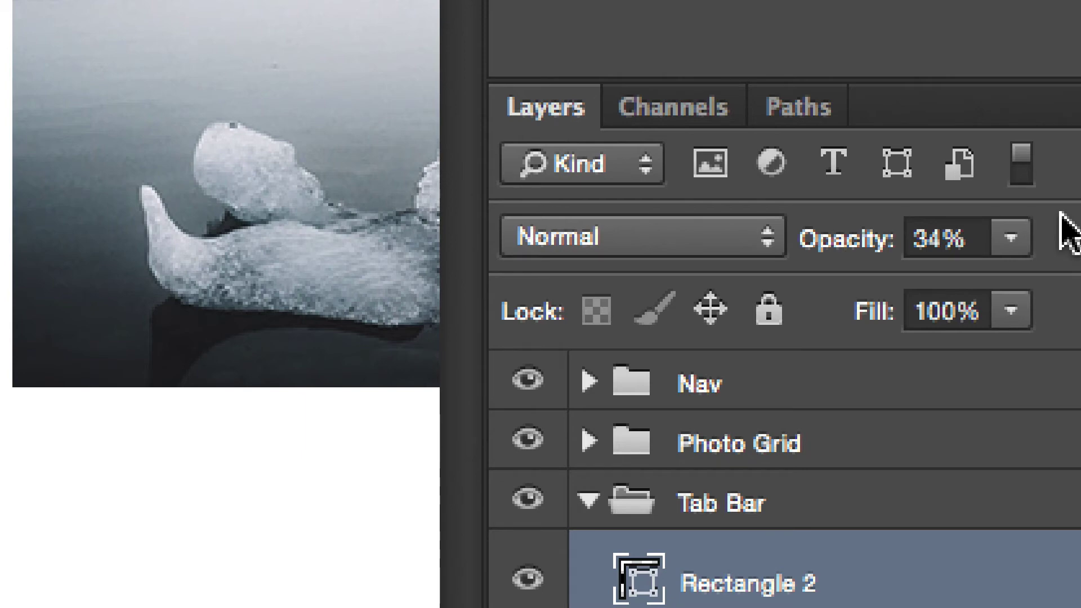
key(0)
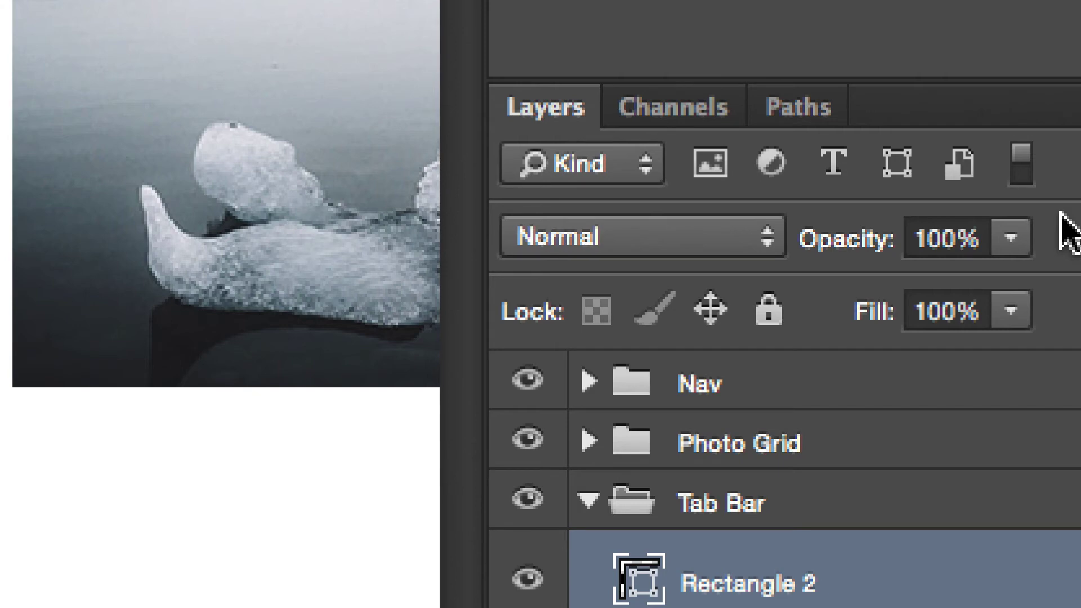
key(3)
key(5)
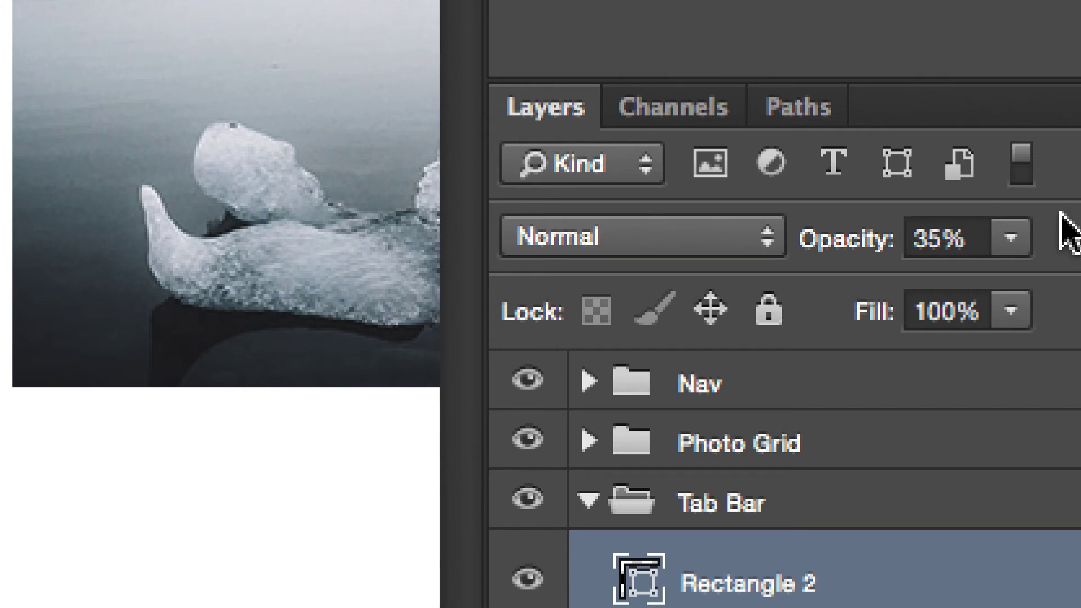
key(0)
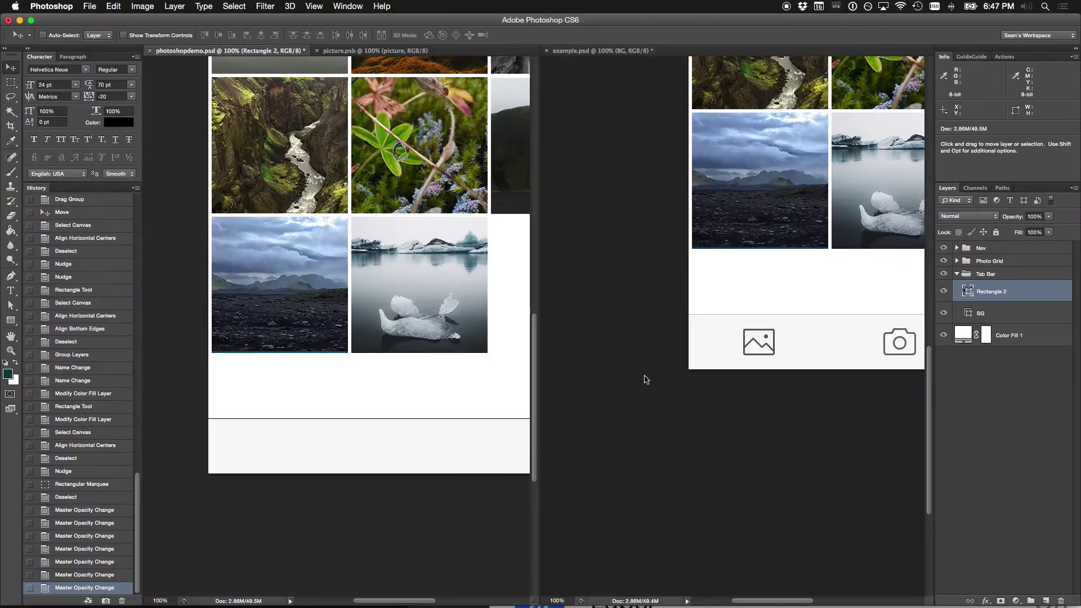
Step: Try opacities of 30% and 10% on the divider line layer, and set it to 20%
scroll(526, 386, down, 3)
key(z)
drag(293, 371, 327, 394)
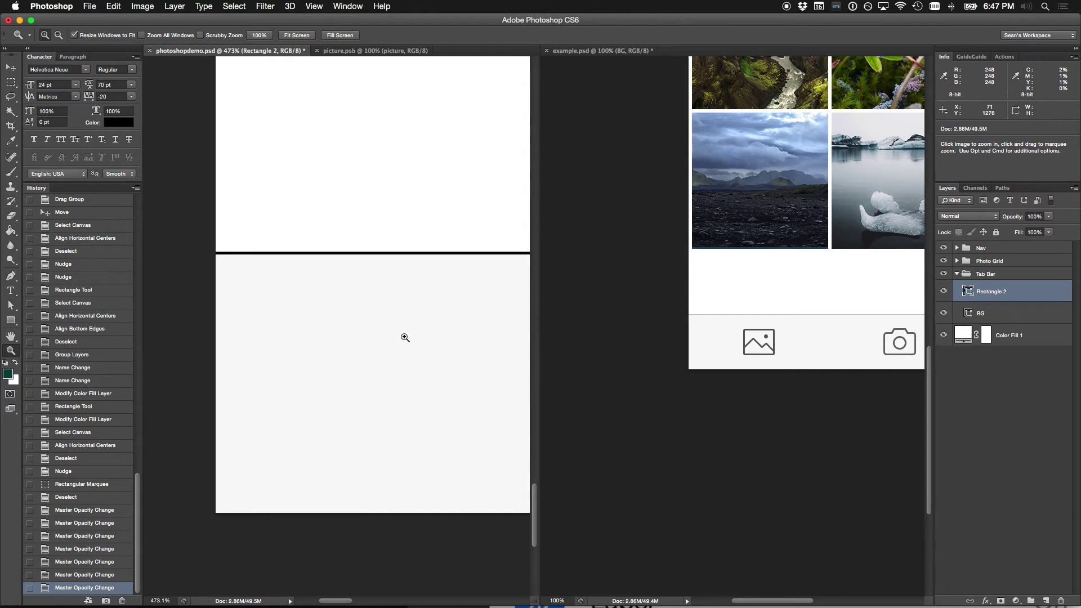
scroll(398, 340, up, 1)
key(v)
scroll(396, 341, right, 2)
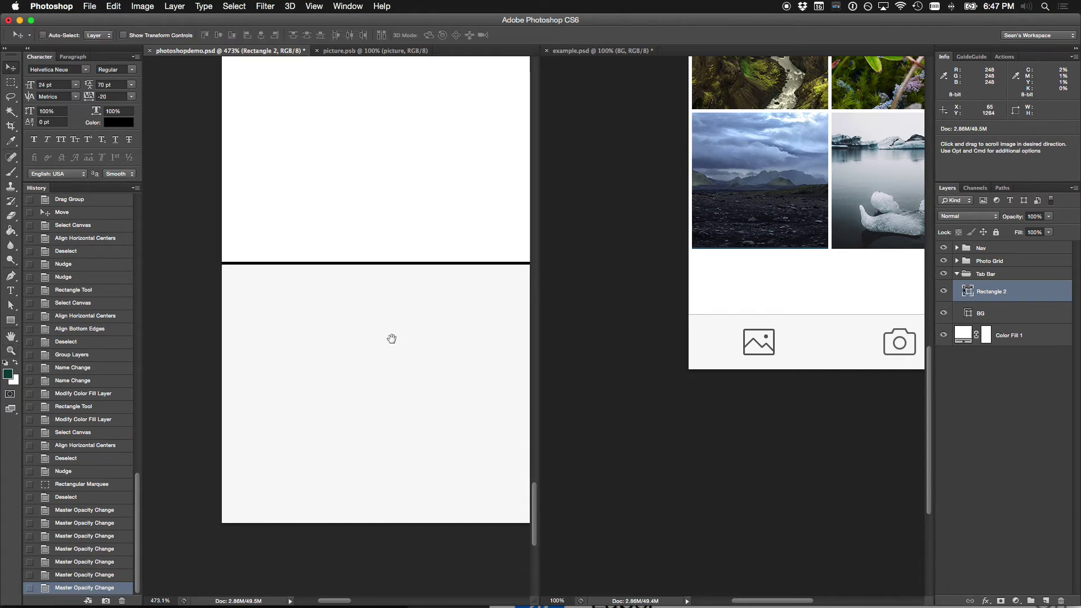
key(3)
key(2)
key(1)
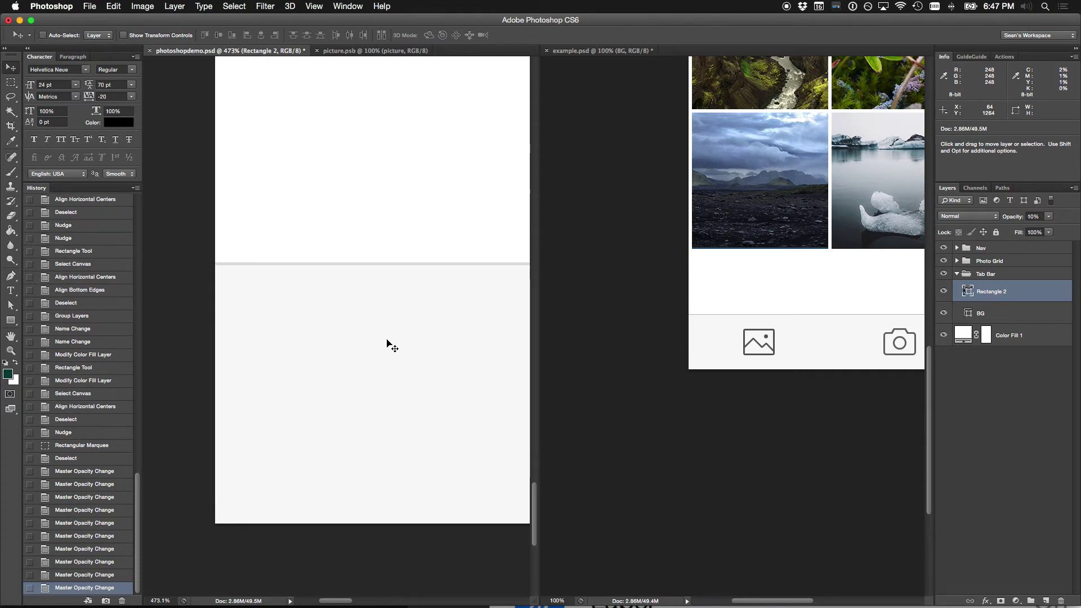
key(2)
Step: Examine how the divider line looks on the whole screen design and up close along the tab bar
key(super+1)
drag(386, 345, 319, 356)
scroll(337, 354, right, 2)
key(super+0)
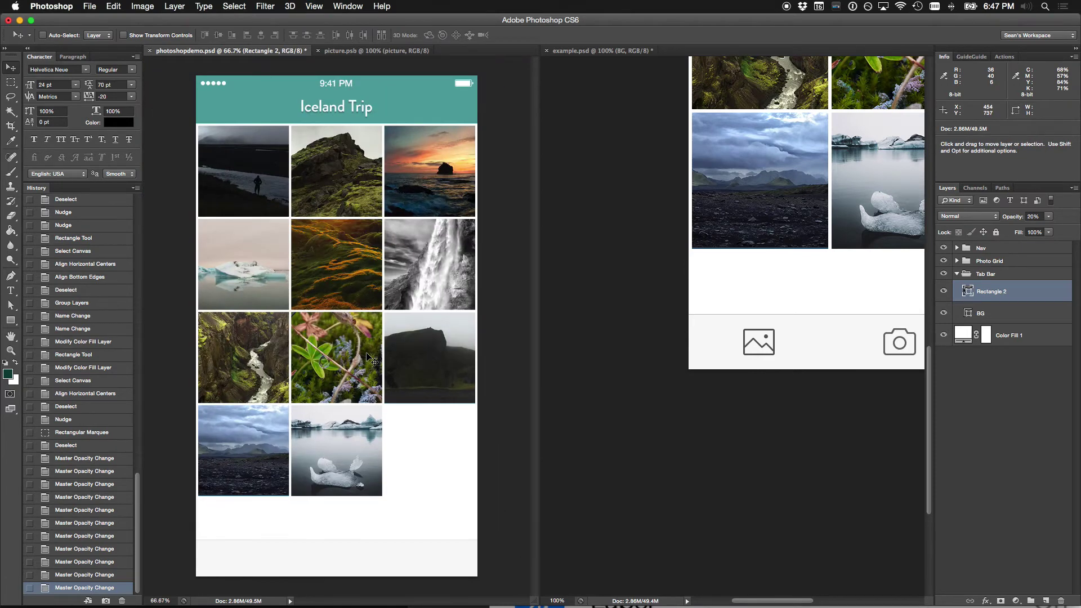
key(z)
drag(196, 526, 316, 570)
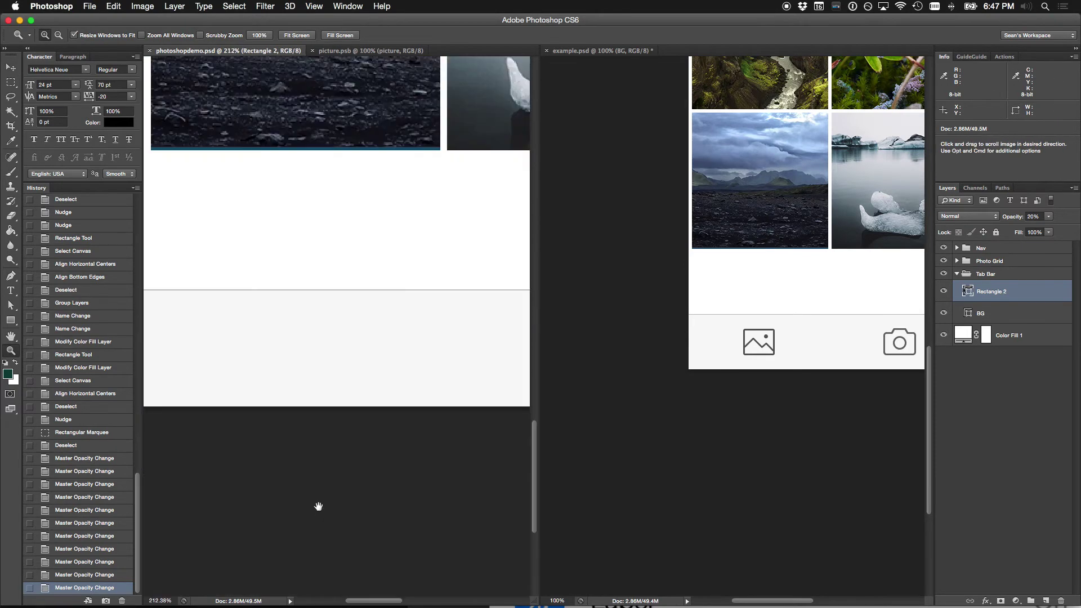
drag(319, 506, 358, 455)
key(v)
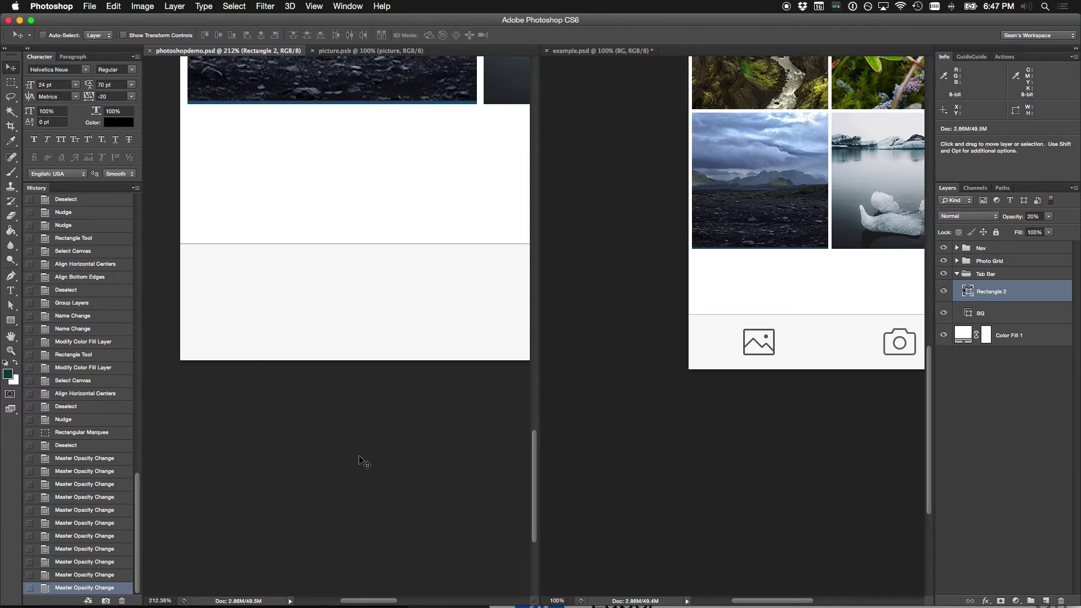
Step: Group the divider line and BG layers inside the Tab Bar group, and name the new group Background
scroll(816, 245, down, 3)
shift+click(1034, 313)
key(super+g)
double_click(994, 288)
text(Background)
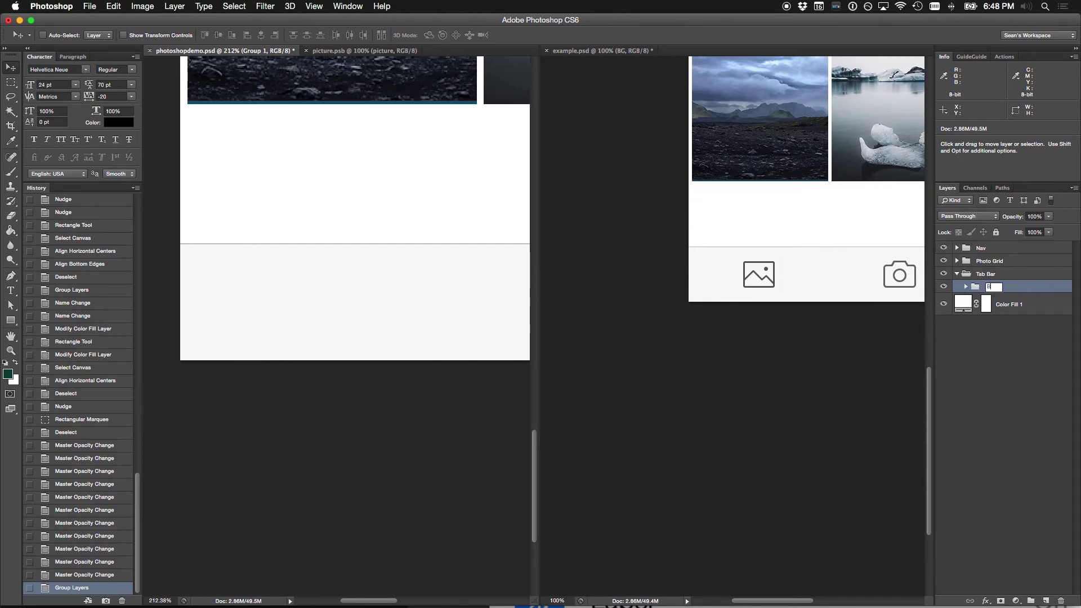
key(Return)
Step: Try moving the Background group on the canvas, and undo the move
drag(202, 220, 408, 287)
key(ctrl+z)
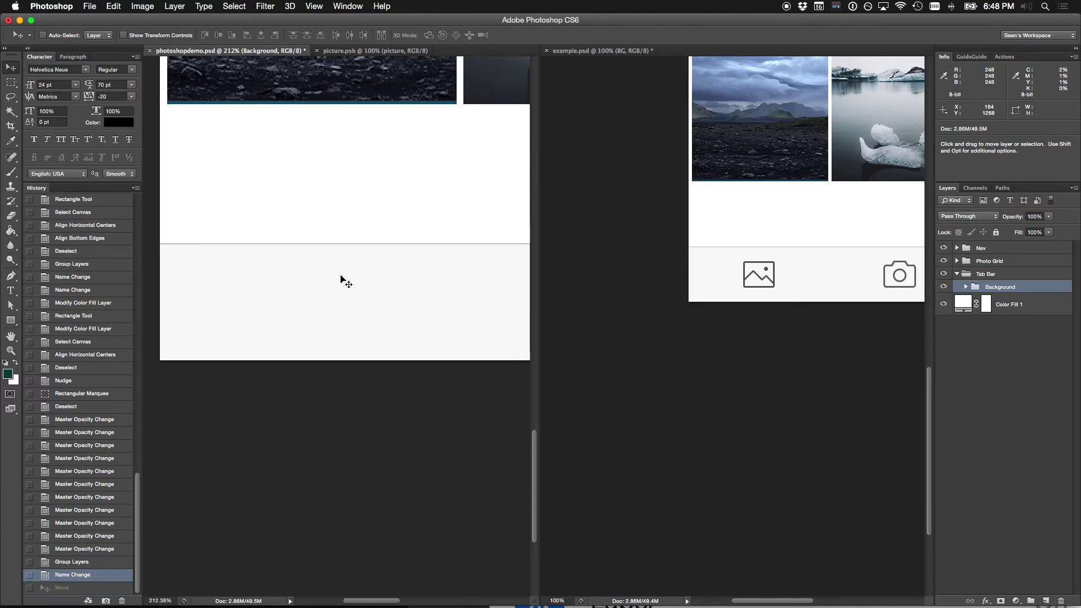
scroll(381, 284, left, 5)
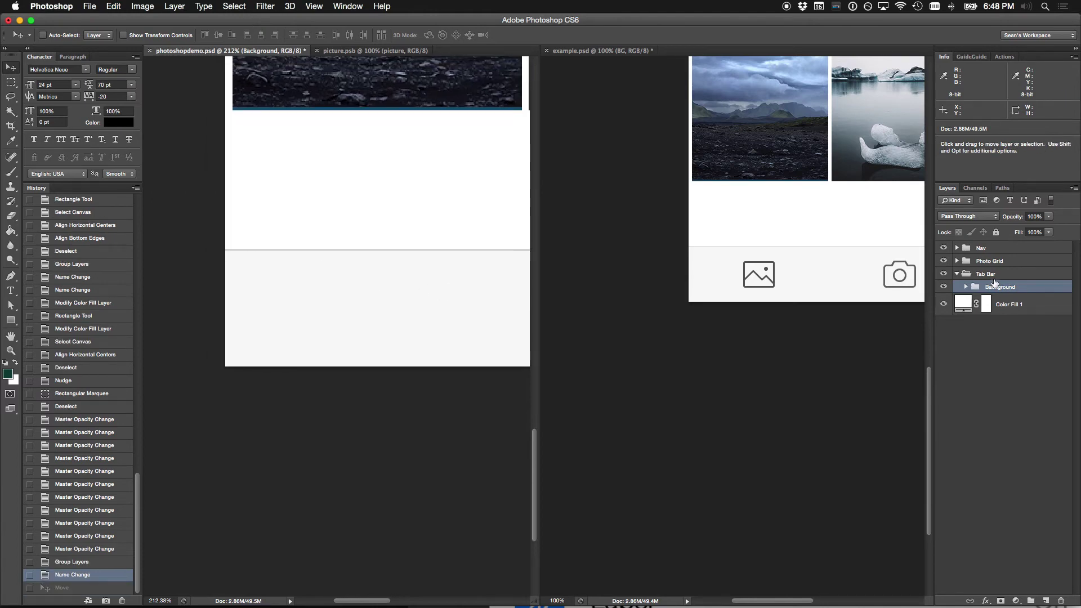
Step: Look over the tab bar icons in example.psd, and return to the tab bar in photoshopdemo.psd
click(806, 291)
drag(820, 326, 697, 312)
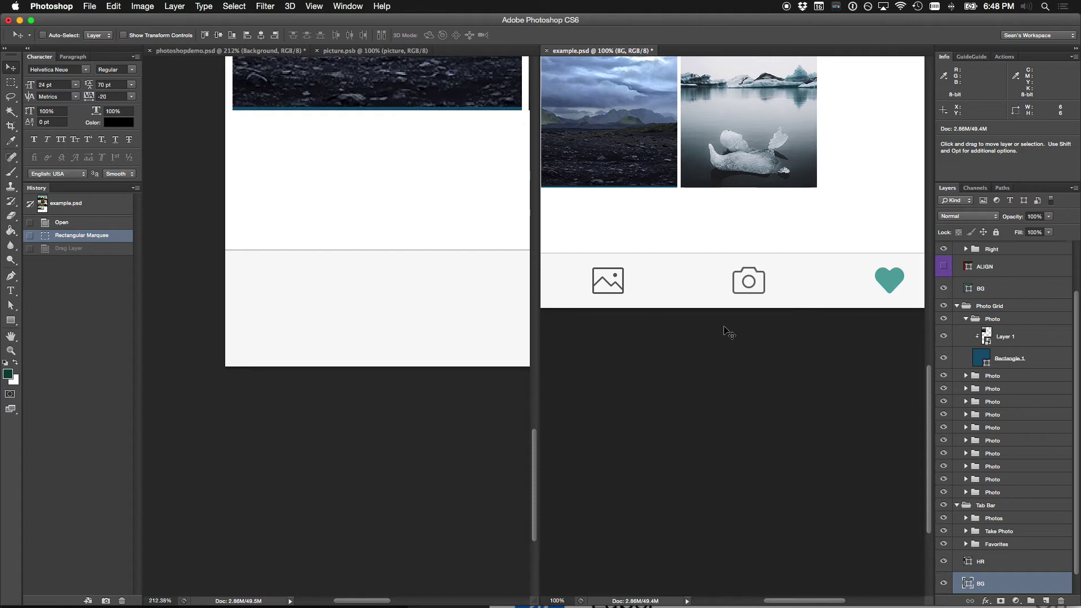
click(458, 411)
drag(437, 378, 408, 363)
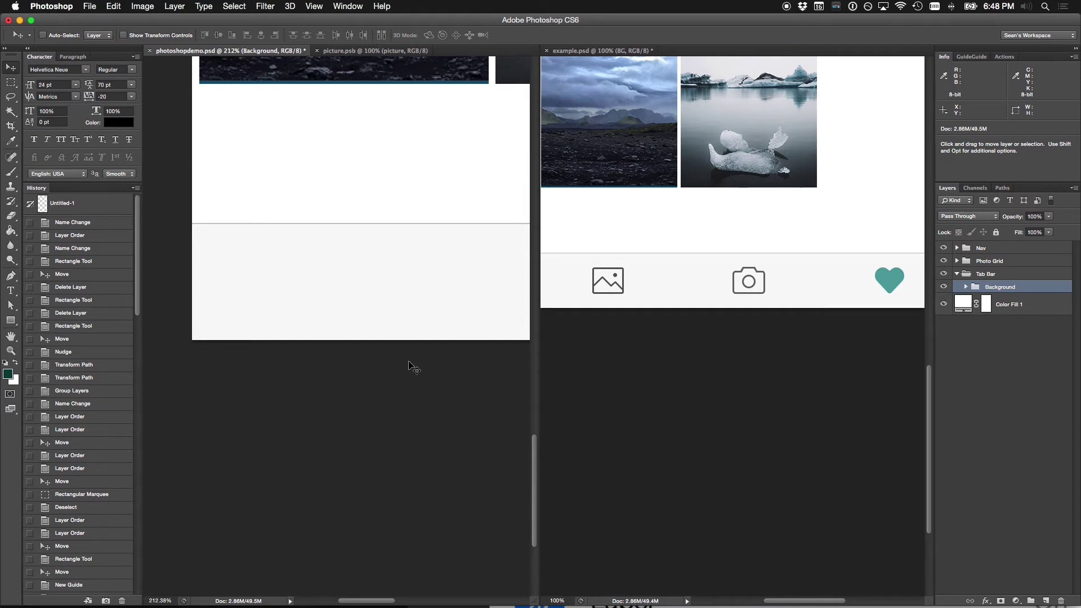
Step: Calculate 750/3 in Spotlight to get the width of one of three equal tabs
key(u)
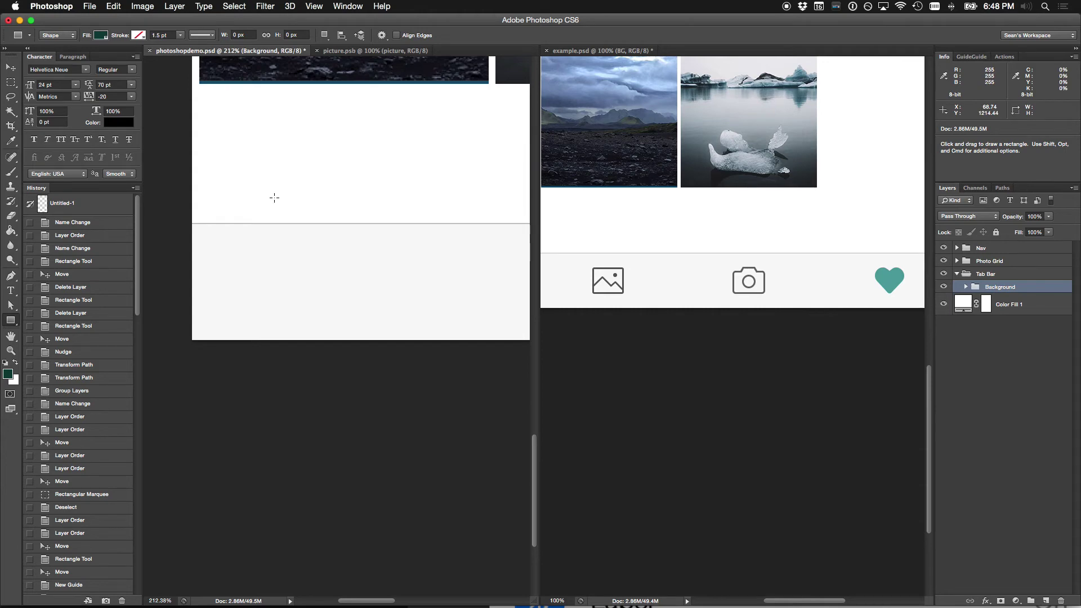
key(super+space)
text(750/3)
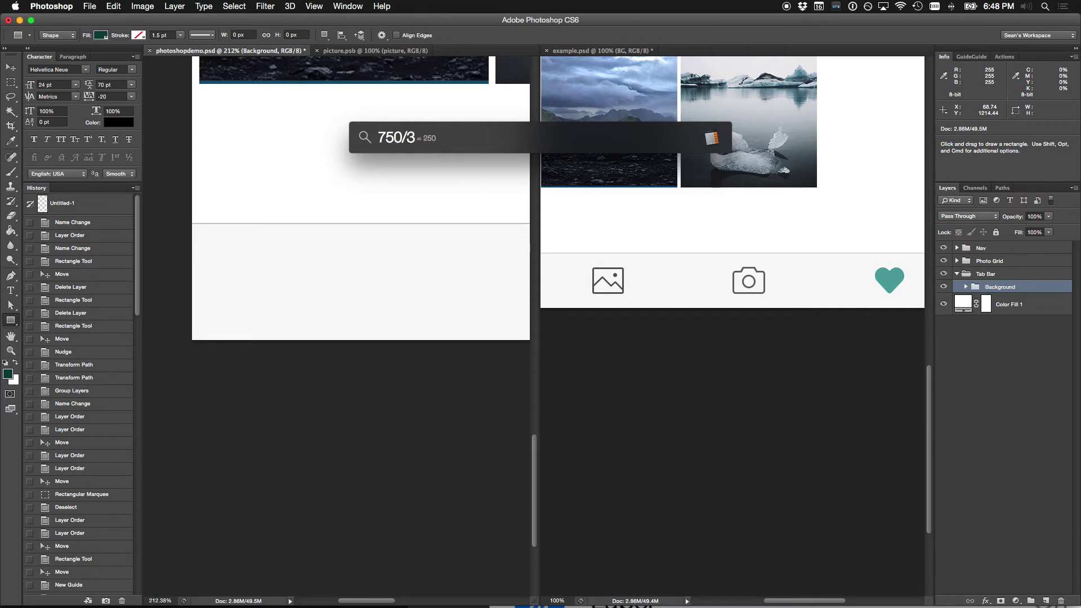
key(Escape)
key(Escape)
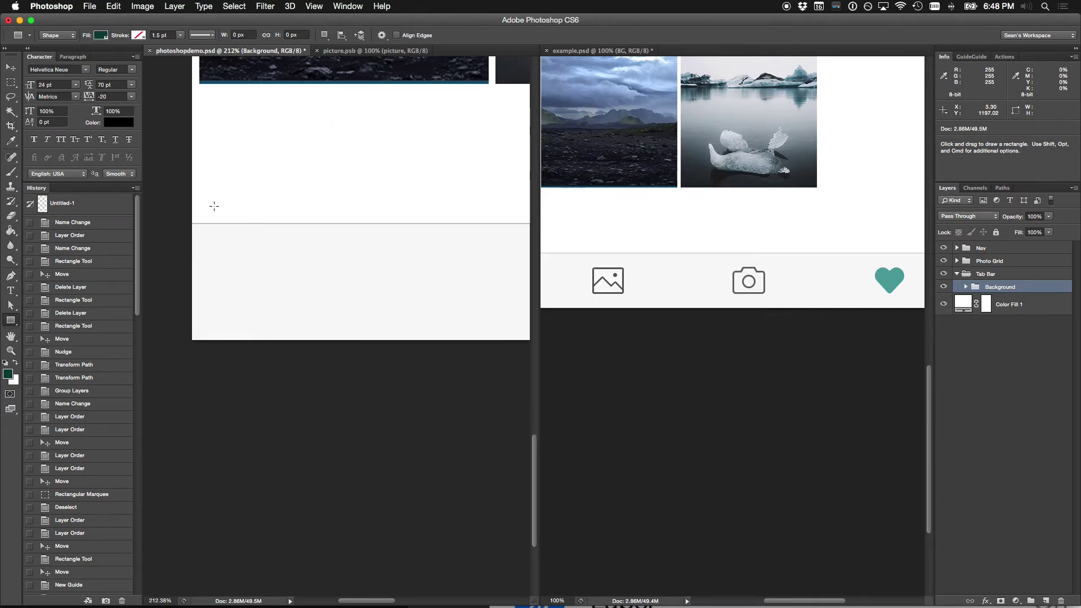
click(267, 252)
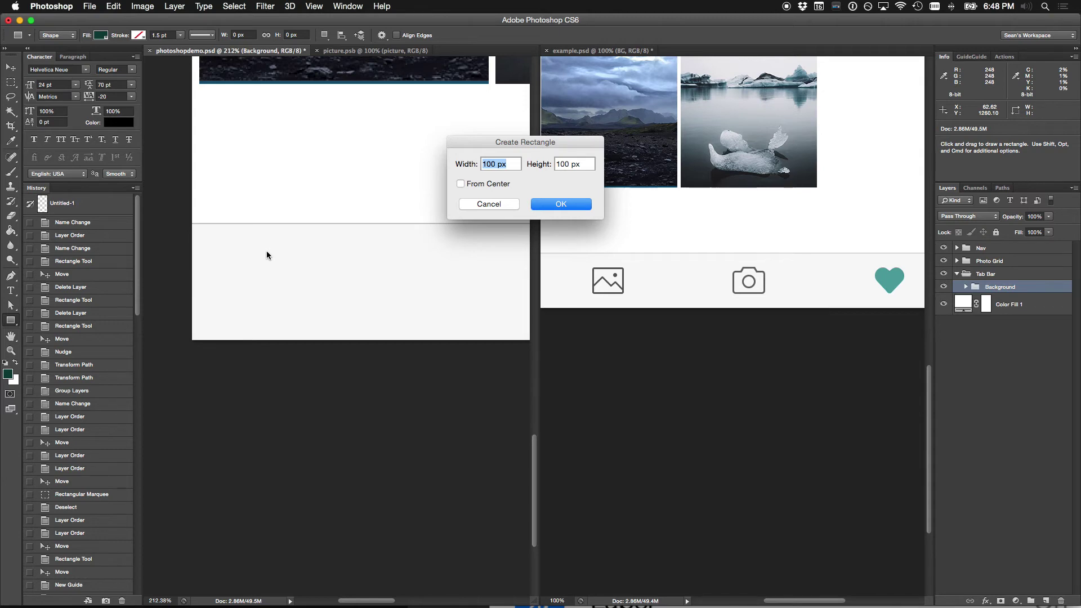
text(320)
key(Tab)
text(1)
key(Return)
key(v)
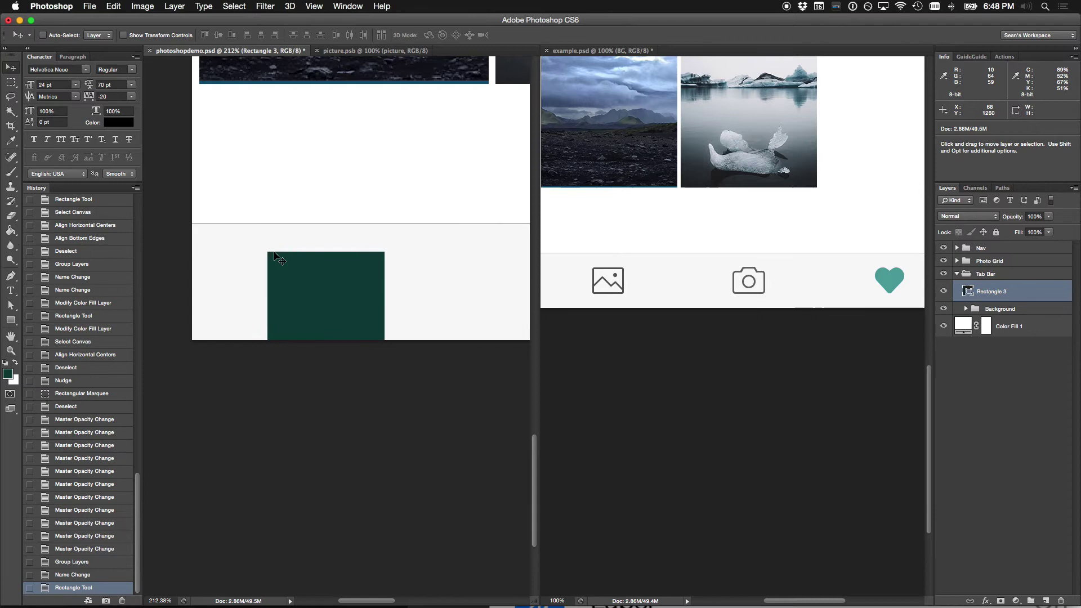
key(Delete)
Step: Create a rectangle 250 px wide that fills the tab bar's height, and place it at the bar's left end
key(u)
click(274, 255)
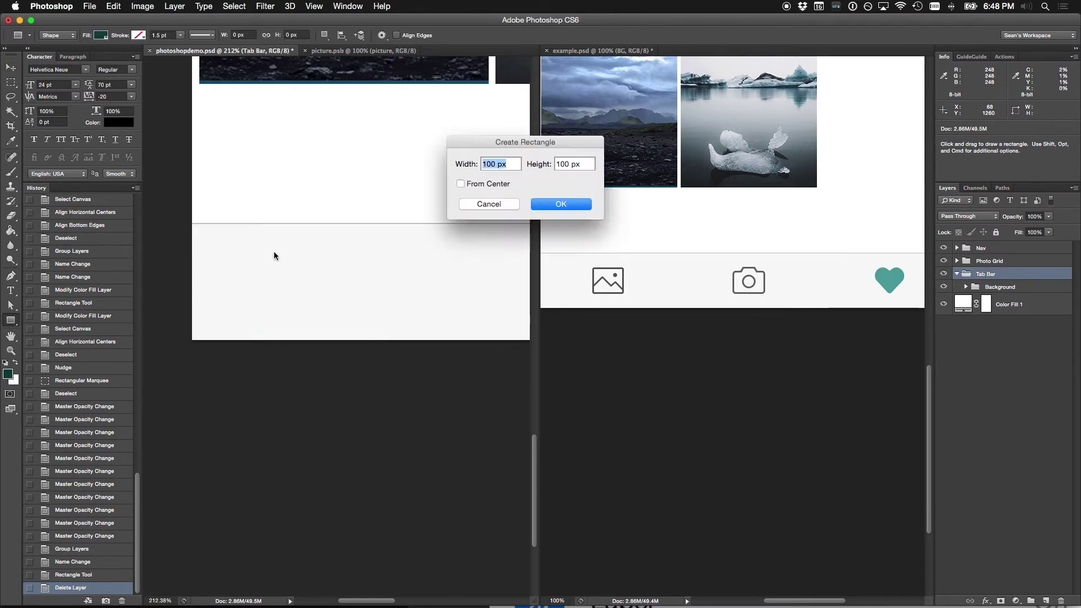
text(320)
key(Tab)
text(100)
key(Return)
key(v)
drag(331, 272, 261, 249)
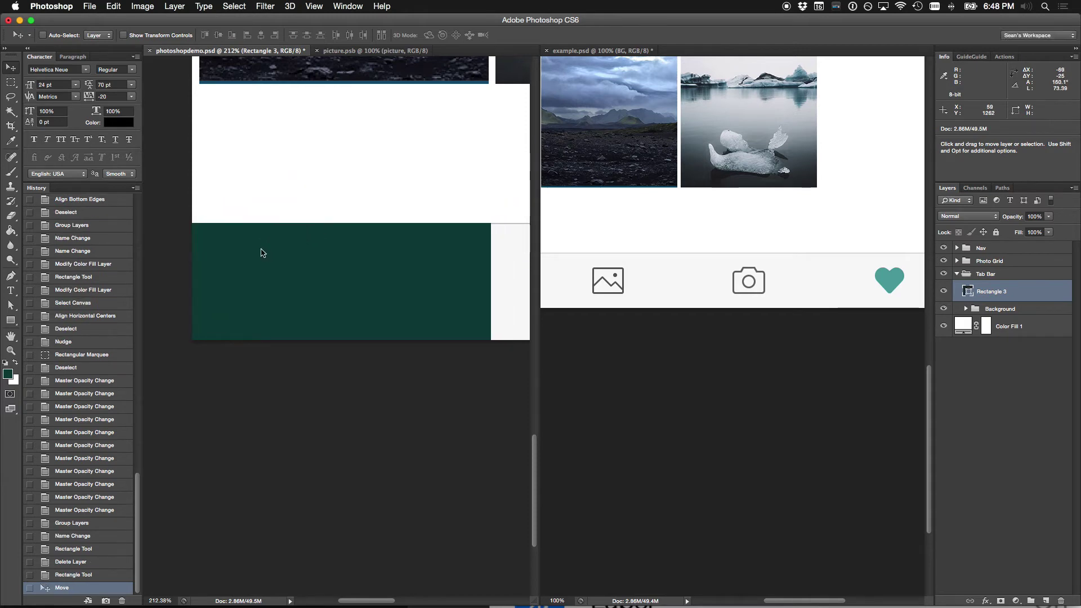
Step: Duplicate the rectangle along the tab bar and center the copy horizontally on the canvas
key(super+1)
drag(213, 278, 320, 278)
key(super+a)
click(260, 35)
key(super+d)
Step: Duplicate the centered rectangle and align the new copy with the canvas's right edge
drag(407, 222, 313, 218)
drag(269, 272, 320, 272)
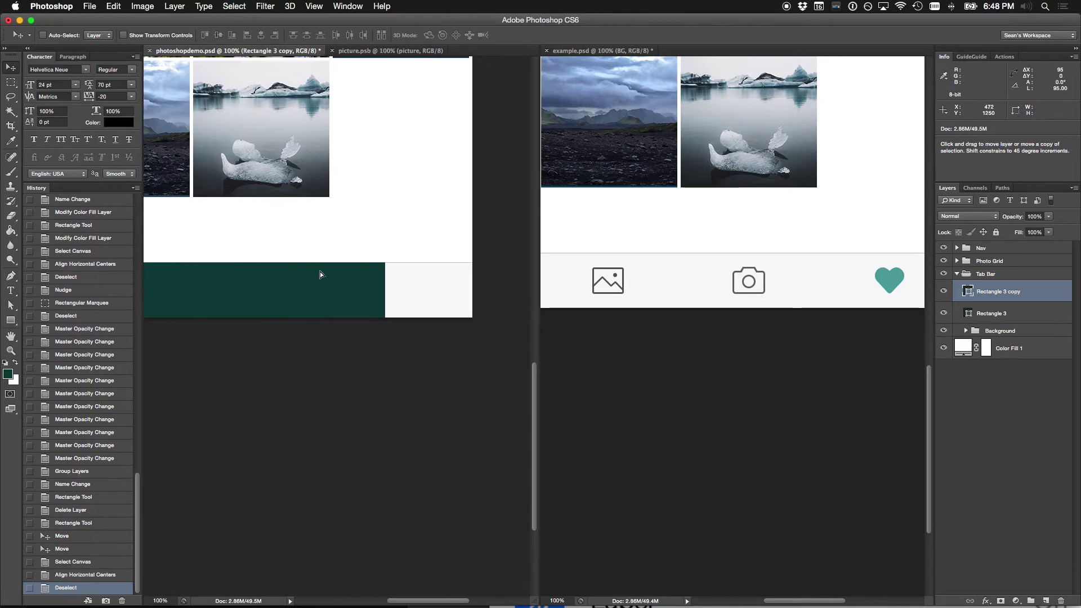
key(super+a)
click(274, 34)
key(super+d)
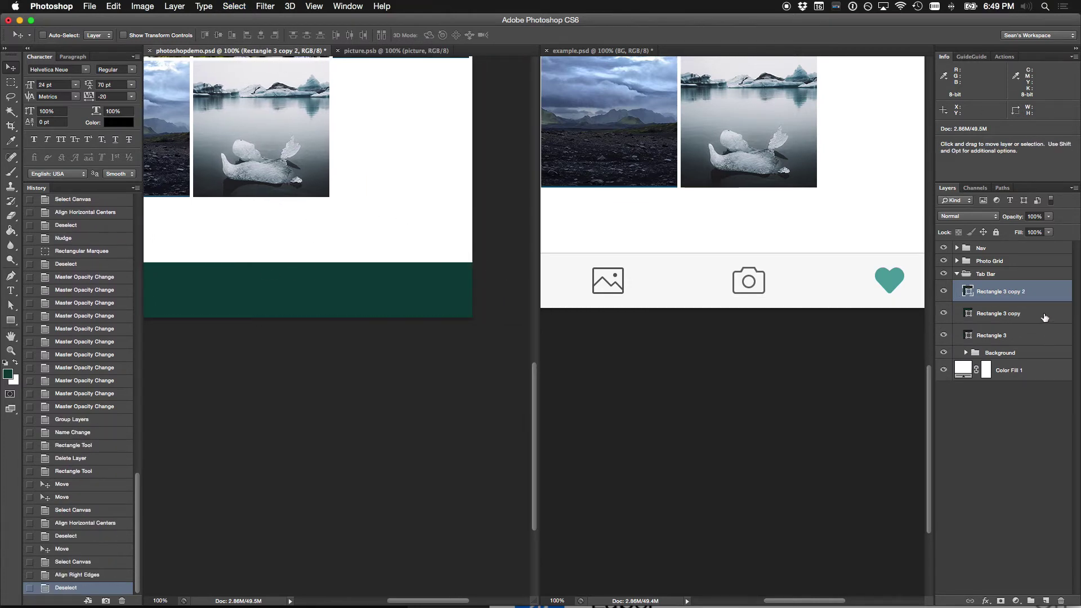
Step: Set the middle rectangle's opacity to 50% and the rightmost rectangle's opacity to 10%
click(1044, 317)
key(5)
click(1039, 297)
key(1)
drag(374, 321, 436, 326)
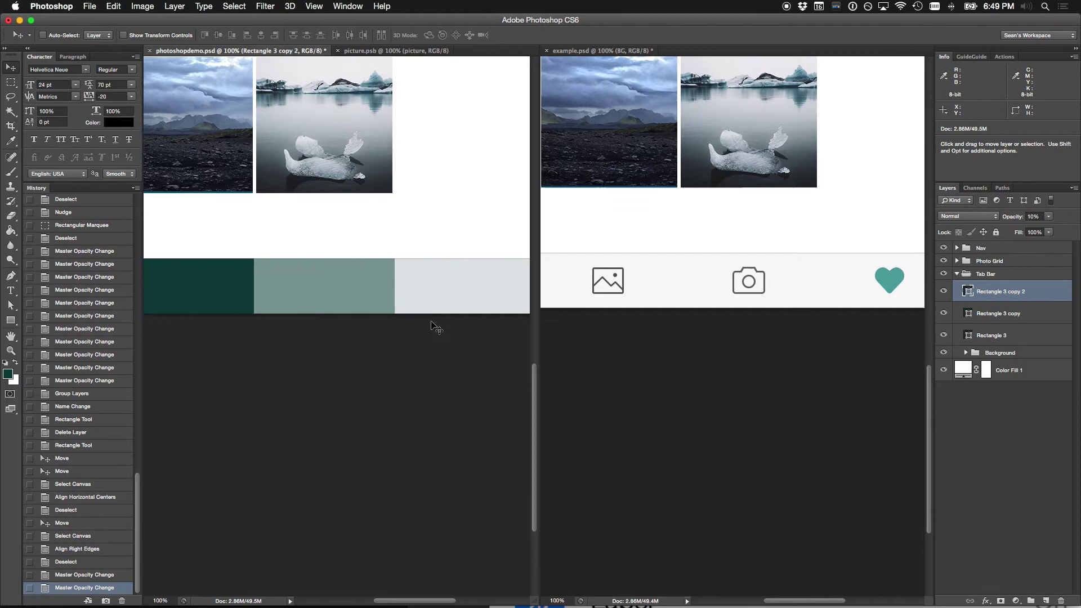
key(super+minus)
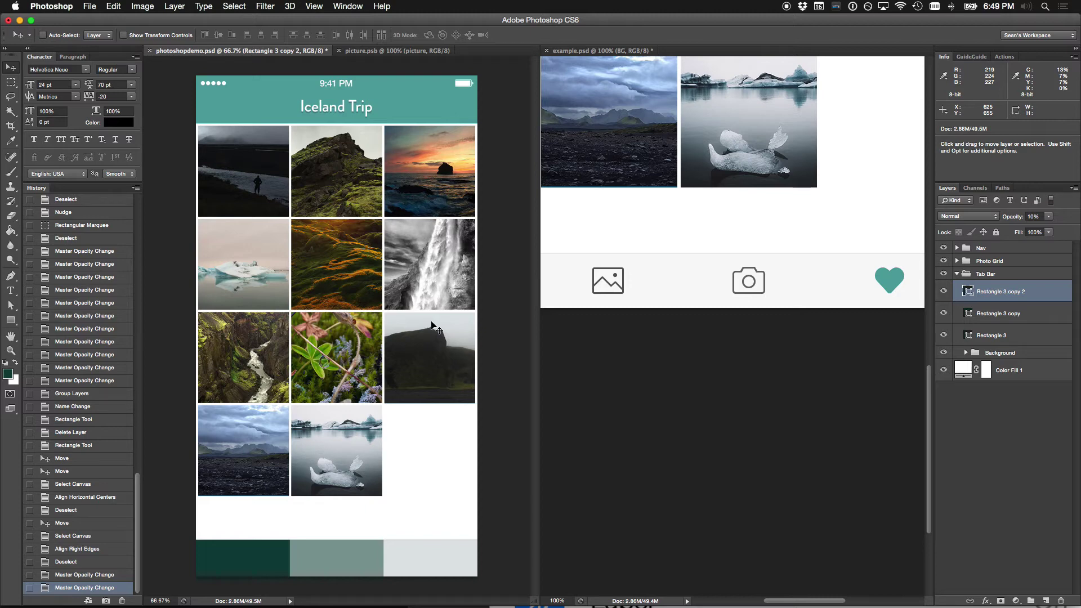
Step: Reorder the three rectangle layers so the leftmost one is on top, and set both copies' opacity to 100%
drag(1008, 335, 1002, 284)
drag(1013, 334, 1013, 300)
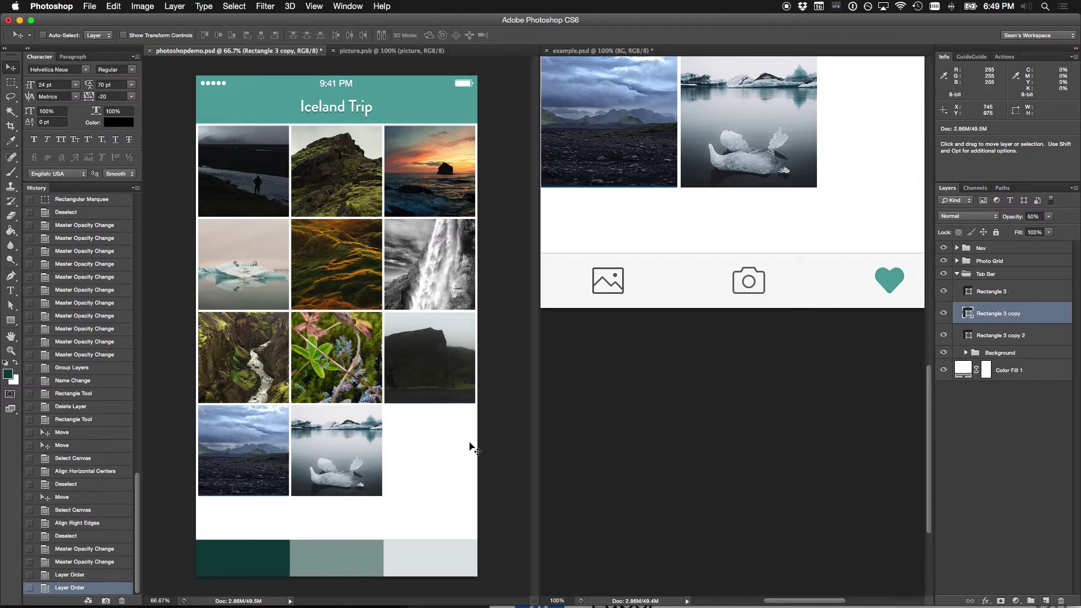
key(0)
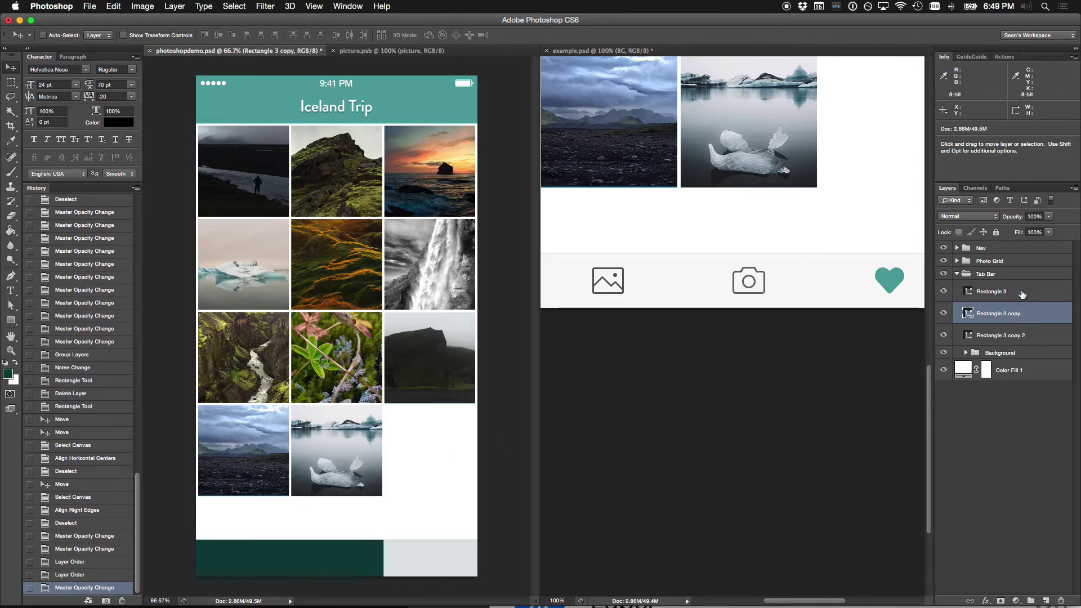
click(1034, 336)
key(0)
Step: Change the fill color of the leftmost tab bar rectangle to pure red, ff0000
key(z)
drag(198, 524, 315, 568)
key(super+1)
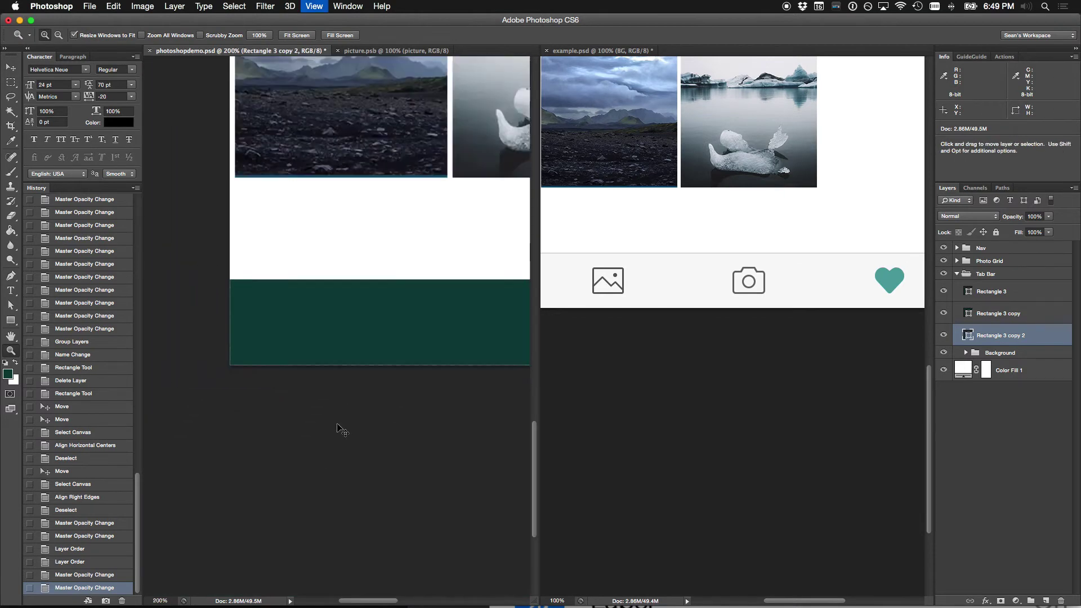
key(v)
click(988, 293)
double_click(967, 293)
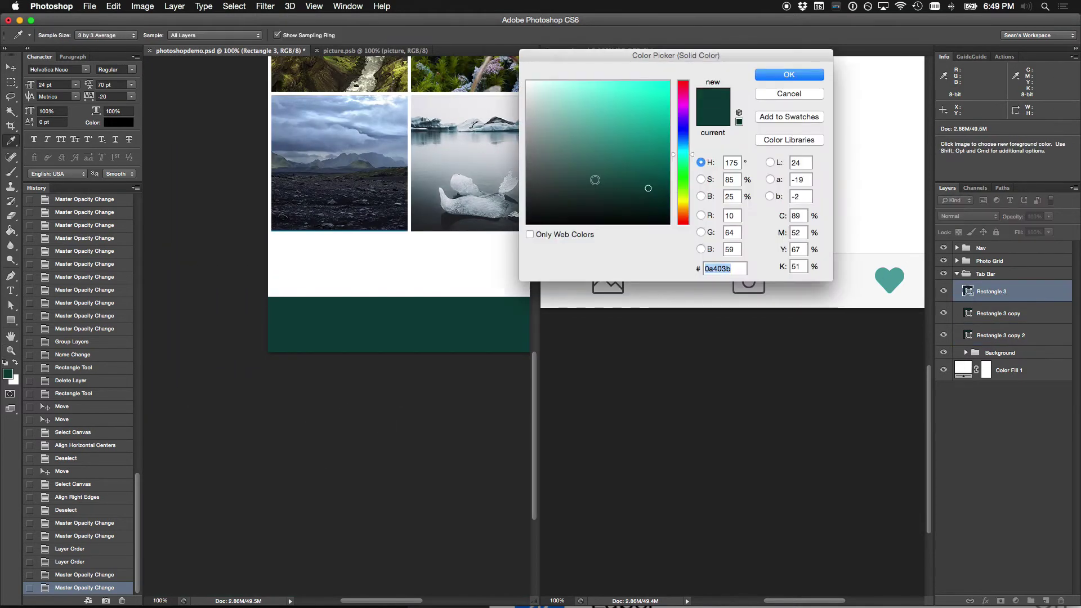
click(670, 81)
drag(683, 153, 685, 4)
key(Return)
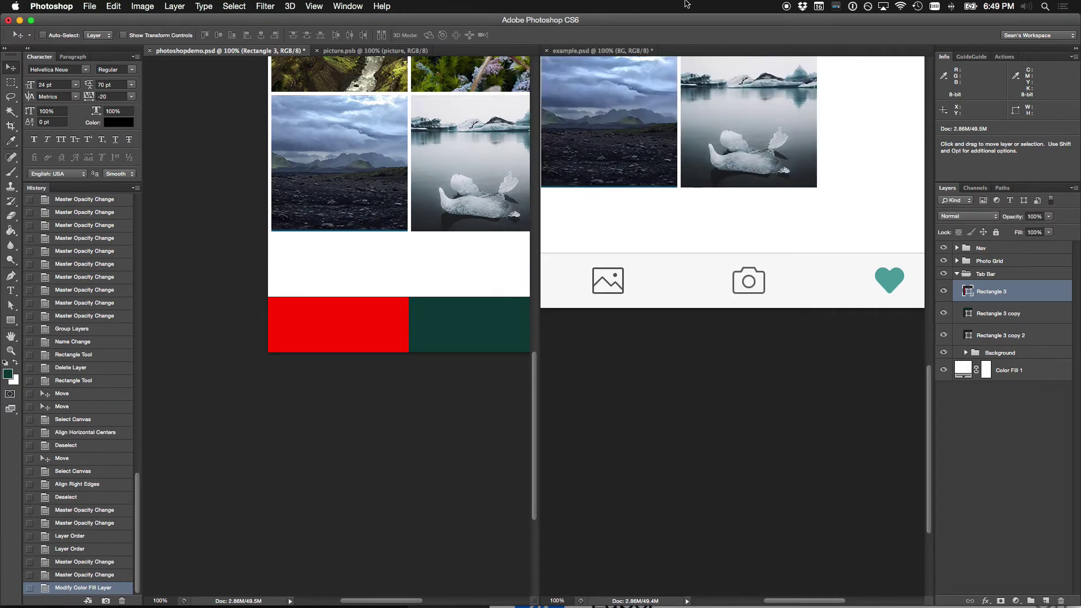
double_click(968, 293)
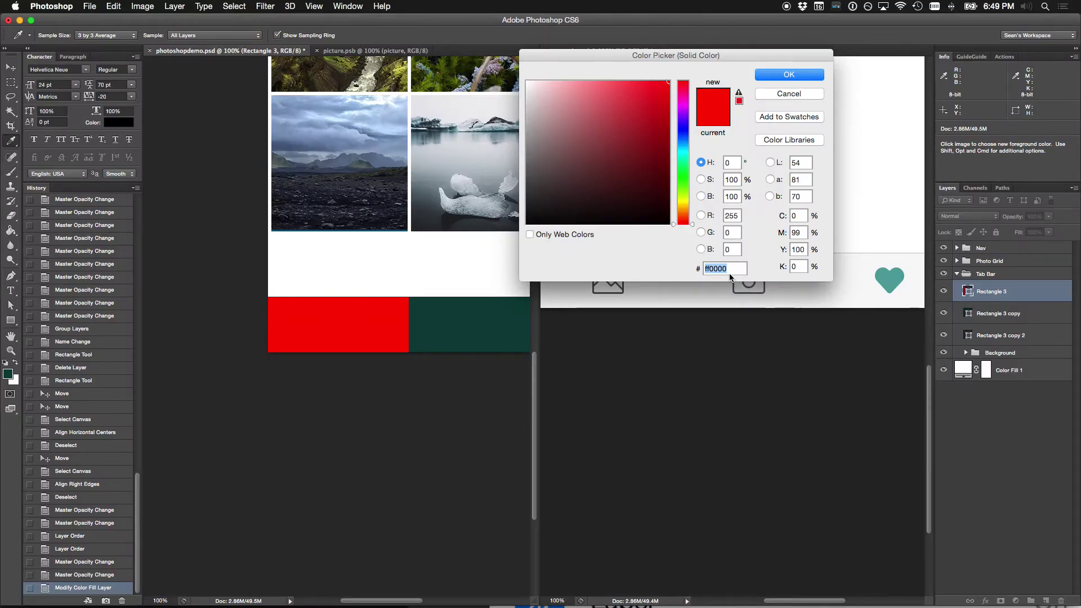
key(Escape)
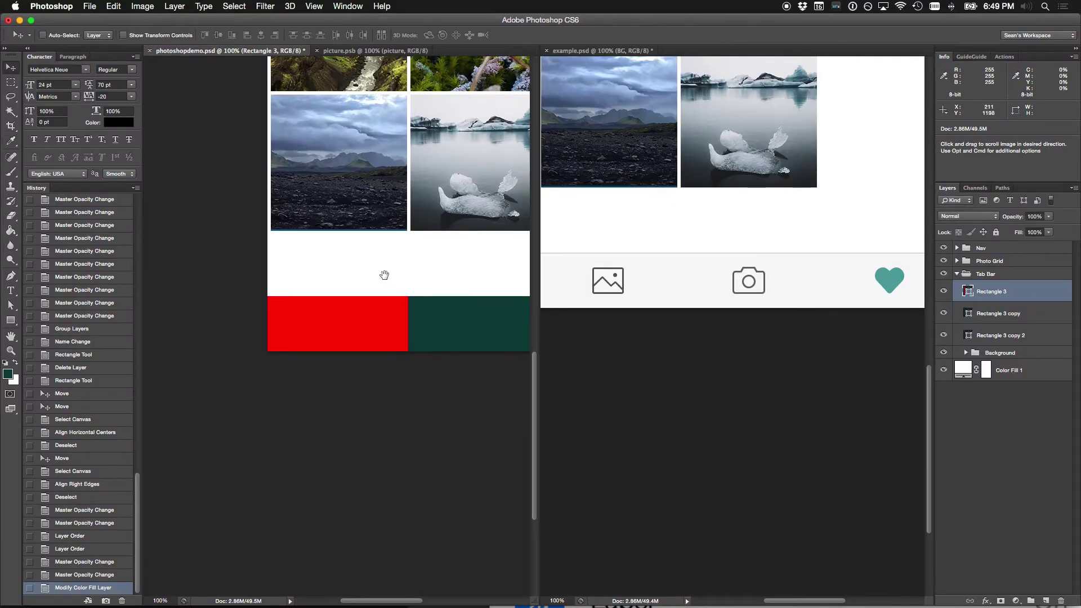
Step: Rename the red rectangle's layer to ALIGN
drag(386, 275, 355, 277)
double_click(992, 292)
text(ALIGN)
key(Return)
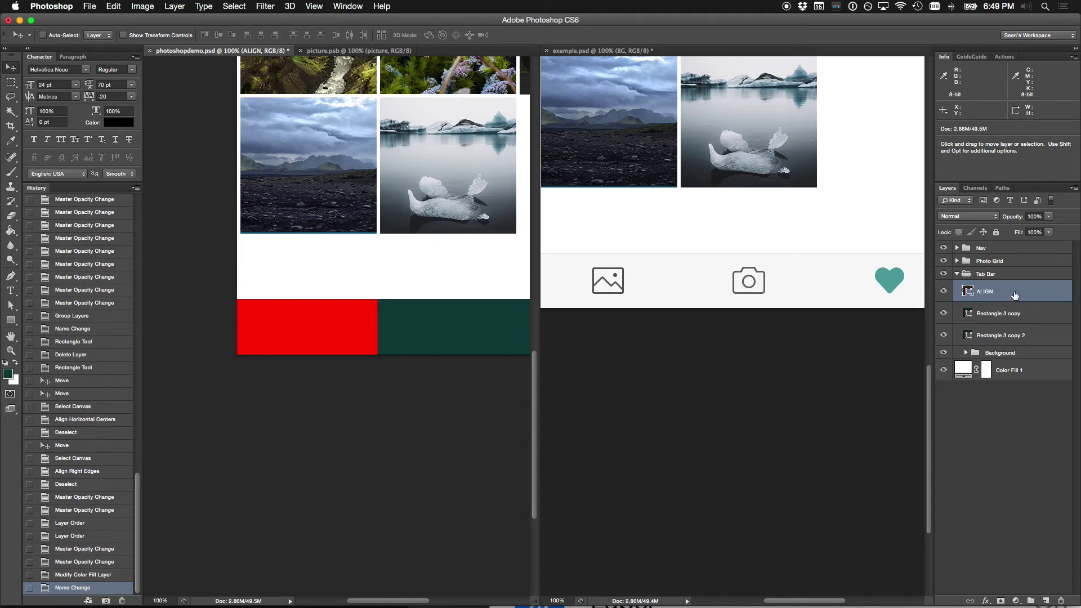
Step: Label the red rectangle's ALIGN layer violet and set its opacity to 40%
right_click(1015, 295)
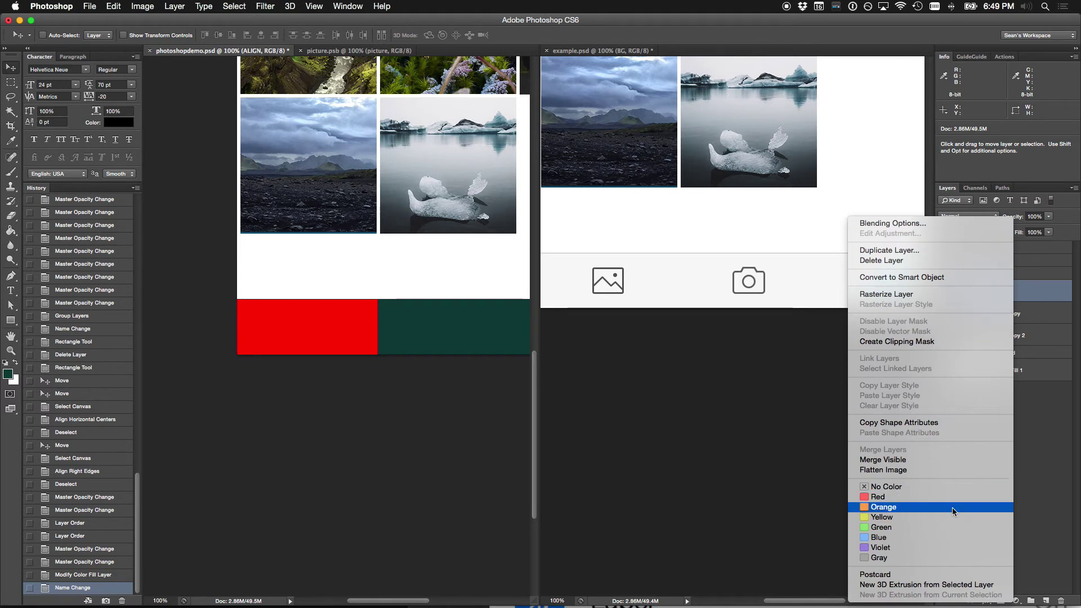
click(951, 547)
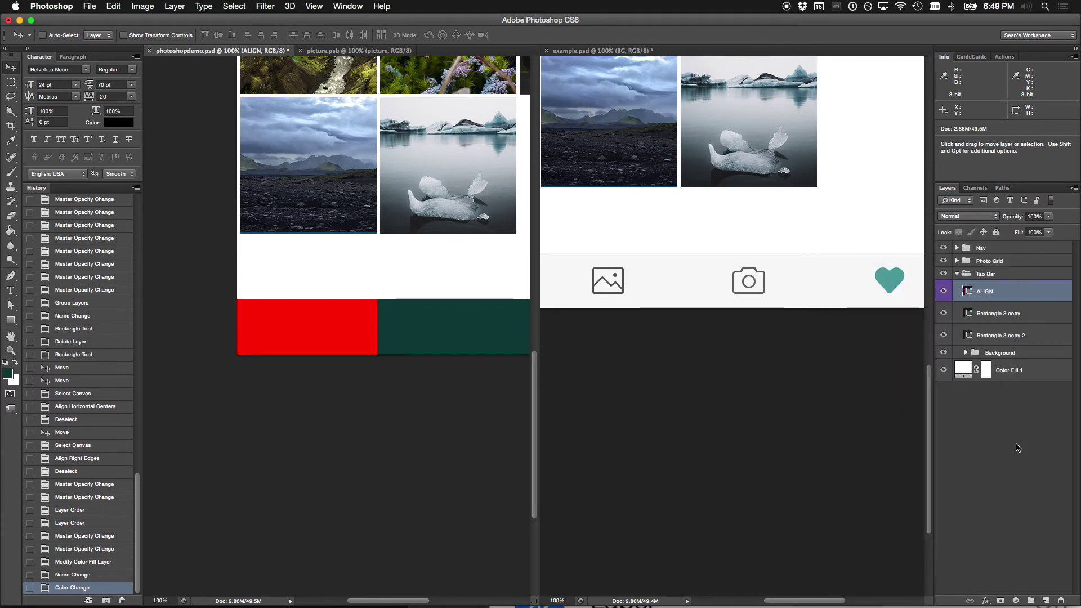
click(1016, 294)
key(3)
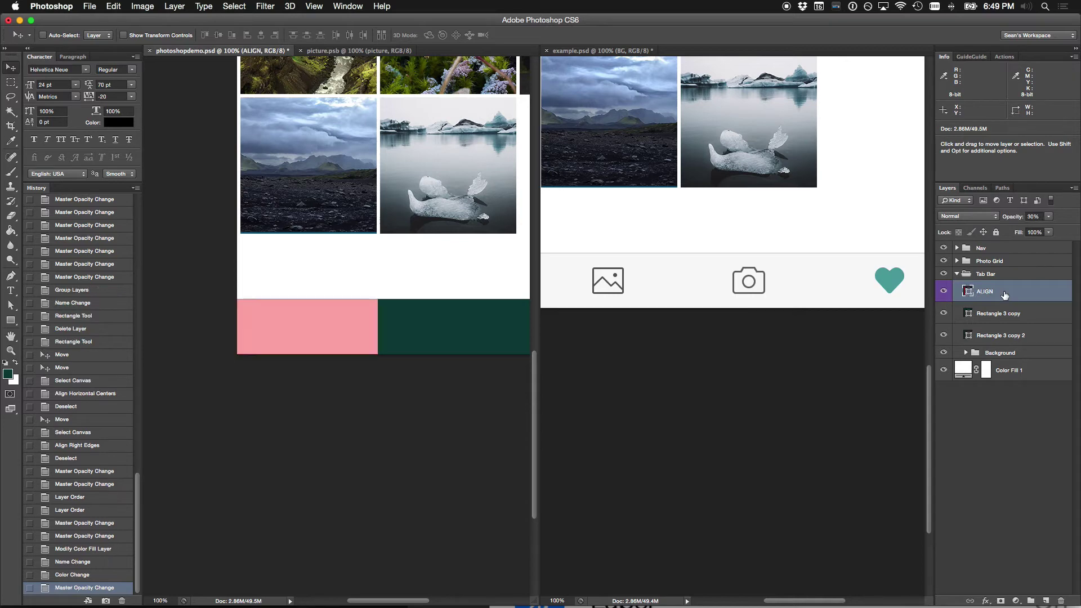
key(4)
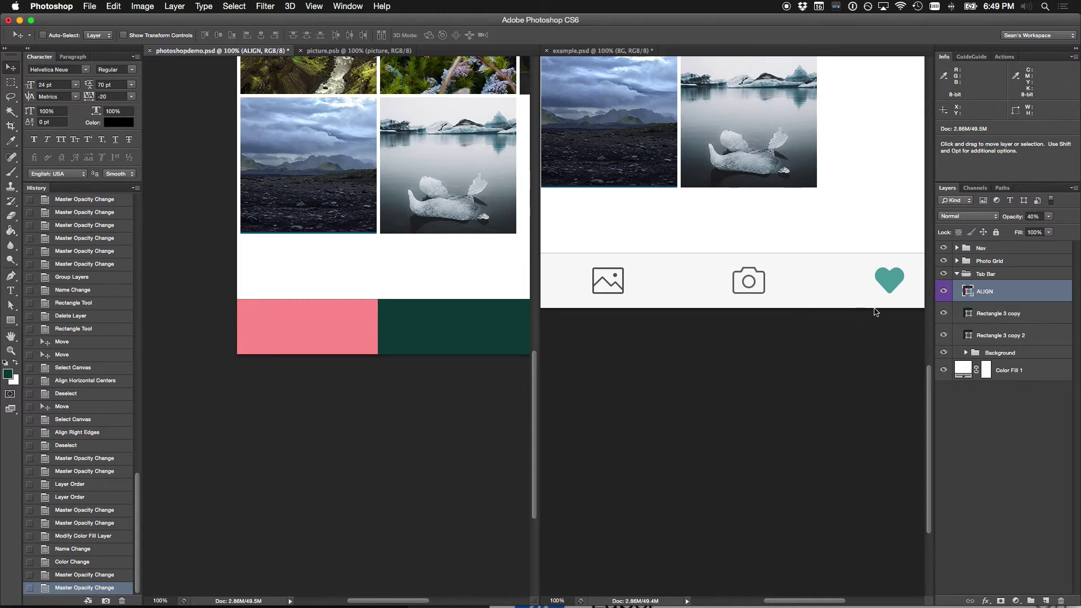
Step: Rename the two dark green rectangle layers, Rectangle 3 copy and Rectangle 3 copy 2, to ALIGN
double_click(1002, 316)
text(ALIGN)
key(Return)
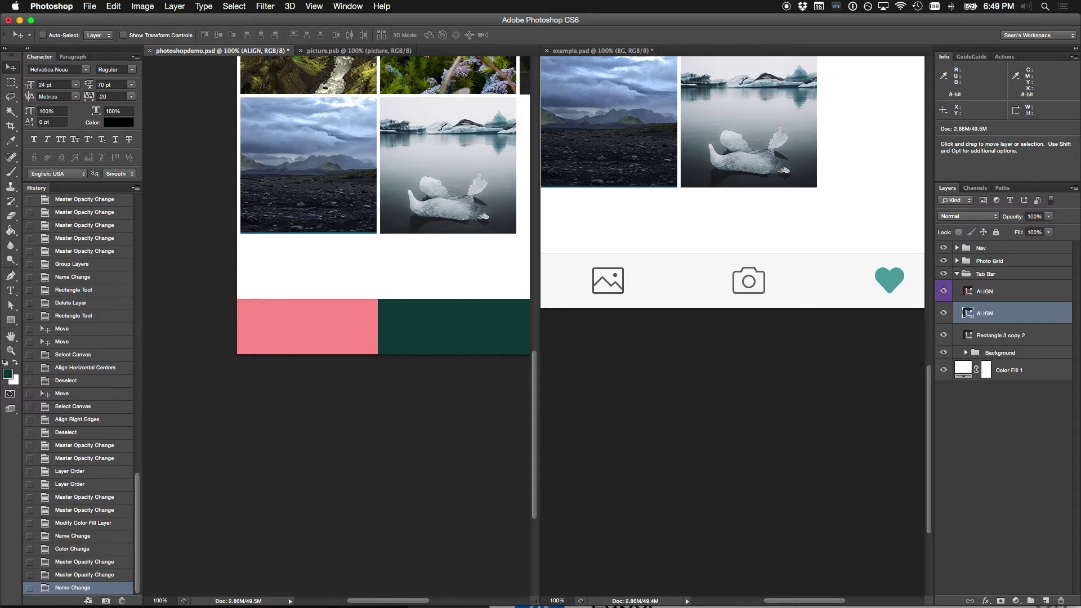
double_click(1007, 335)
text(ALIGN)
key(Return)
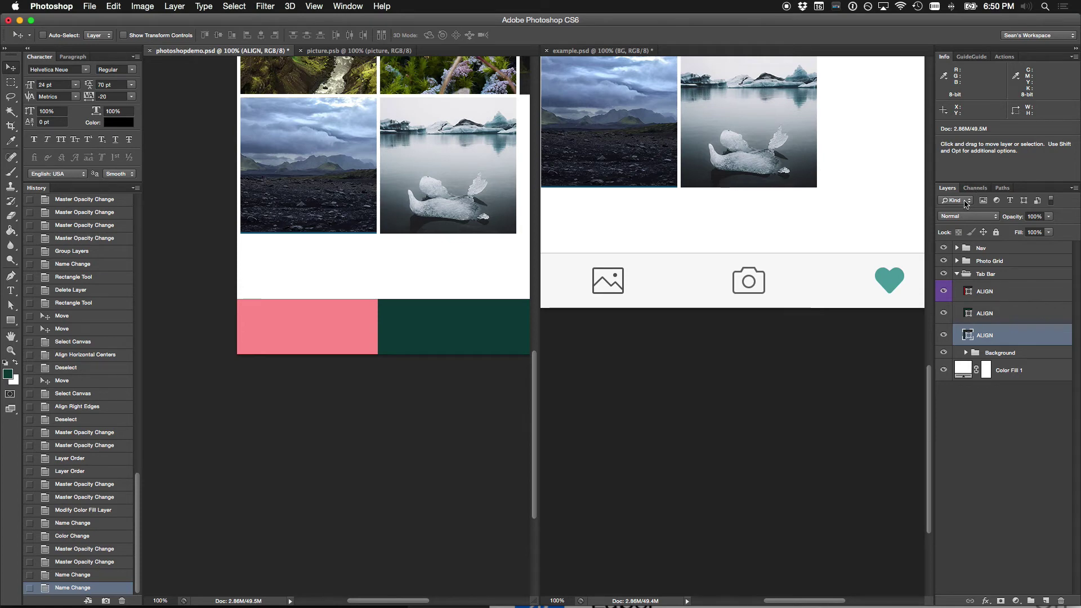
Step: Filter the layers by the name ALIGN and toggle the visibility of all three matching layers, leaving them hidden
click(964, 203)
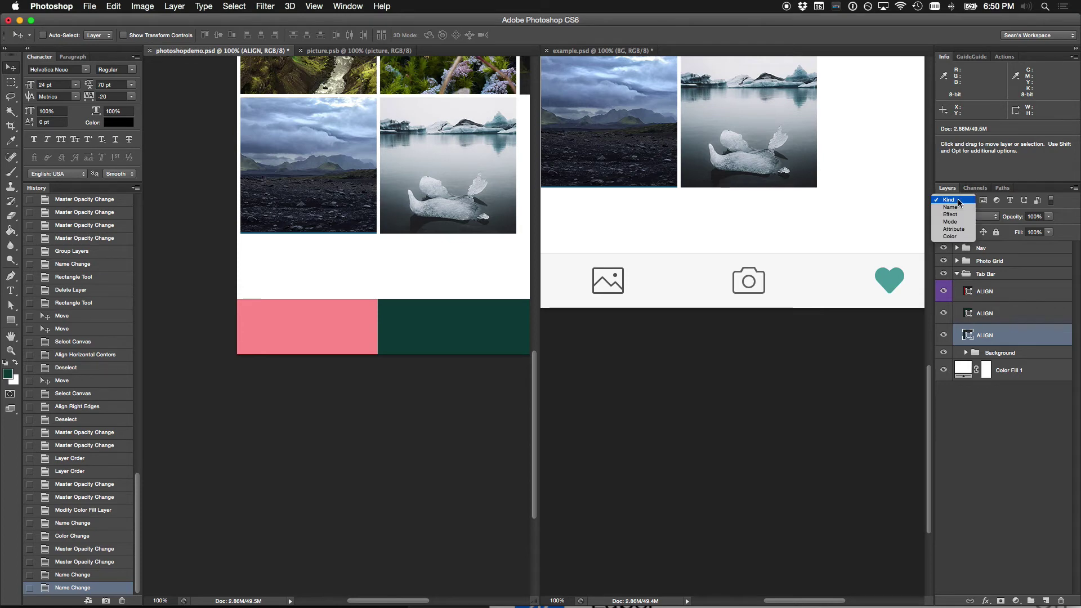
click(951, 207)
click(995, 200)
text(ALIGN)
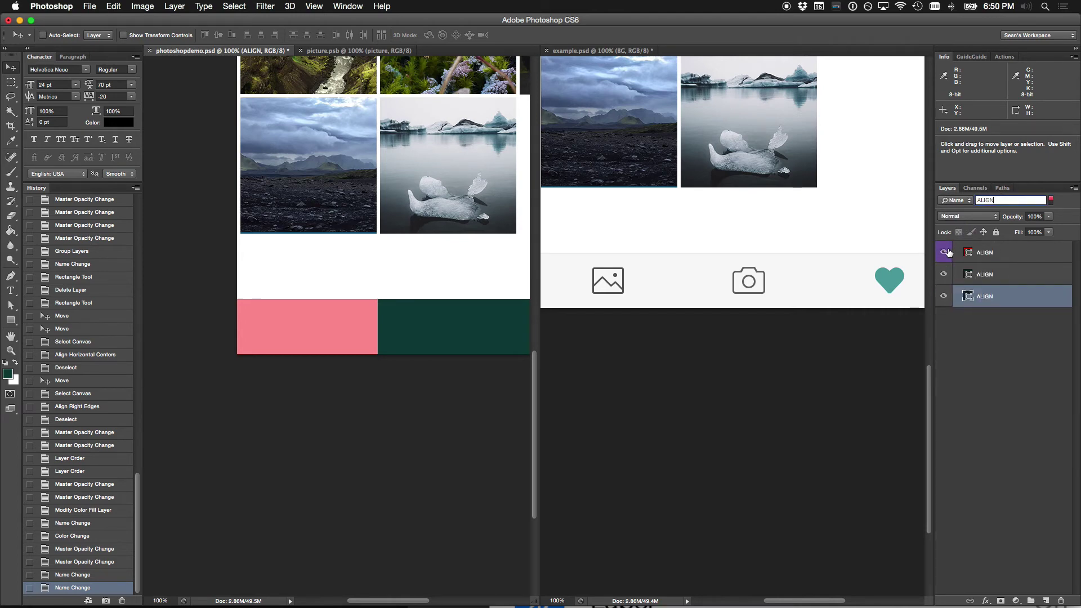
mouse_move(944, 254)
mouse_down()
mouse_move(945, 297)
mouse_move(944, 256)
mouse_up()
drag(945, 255, 946, 308)
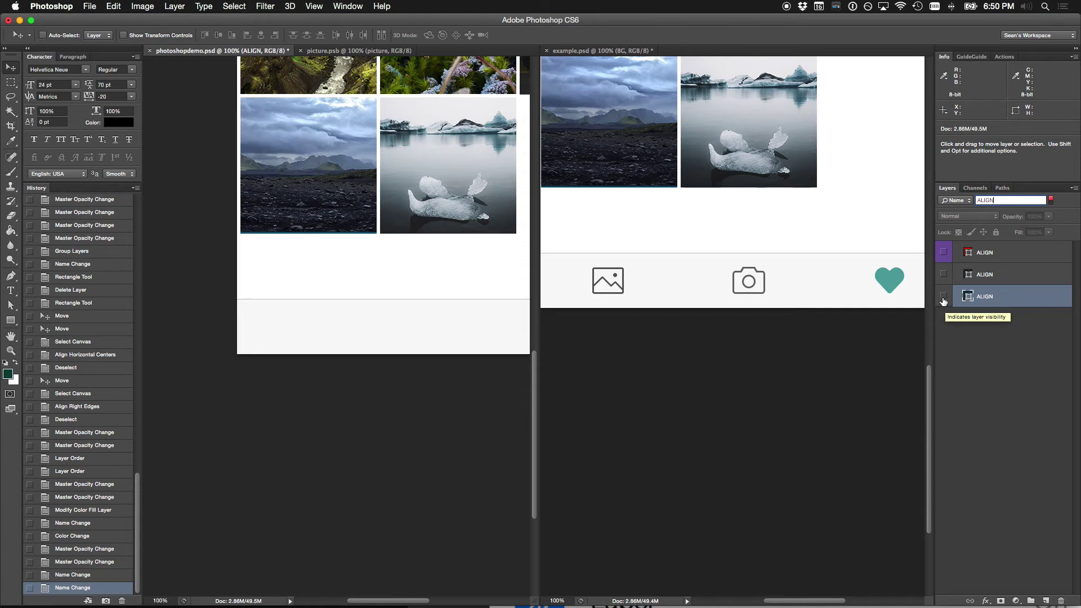
drag(944, 302, 945, 251)
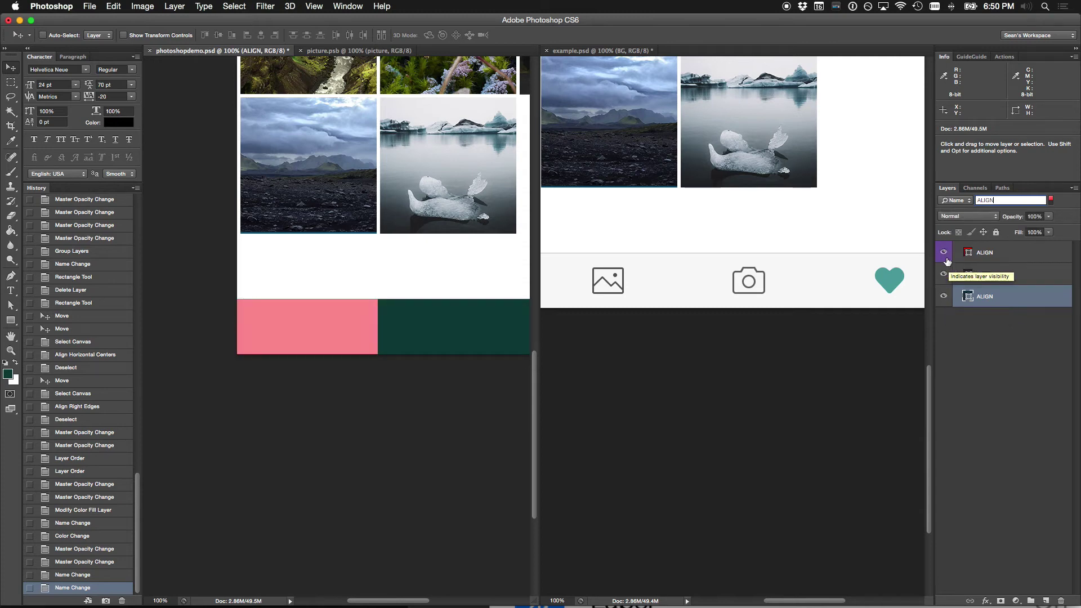
click(946, 298)
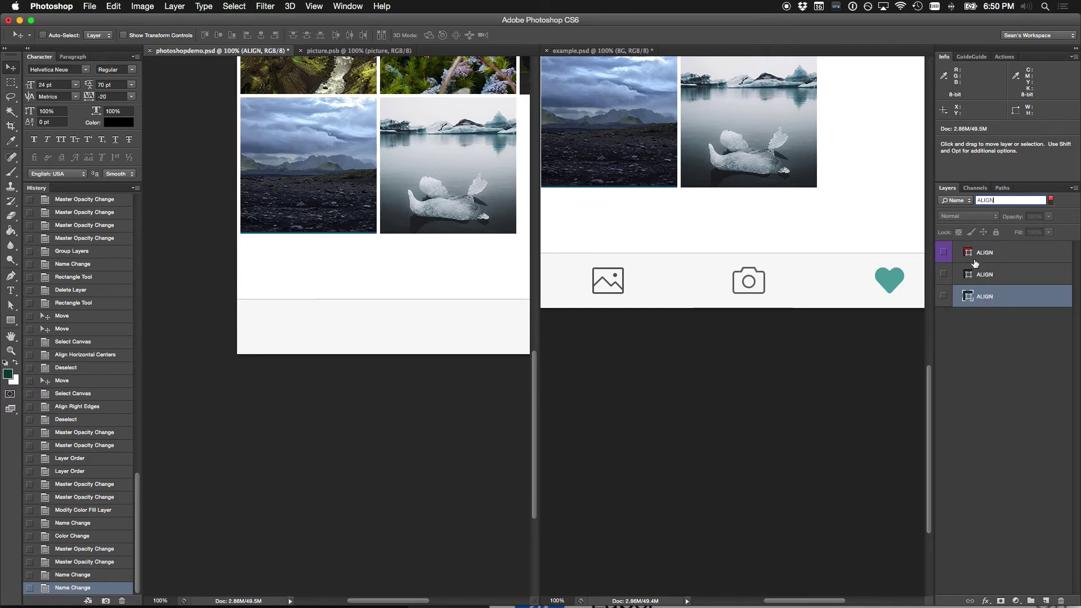
Step: Turn off the layer name filter and show the three ALIGN layers again
click(1051, 199)
click(1051, 198)
click(1050, 199)
click(1050, 199)
click(1051, 199)
click(1051, 199)
click(1051, 199)
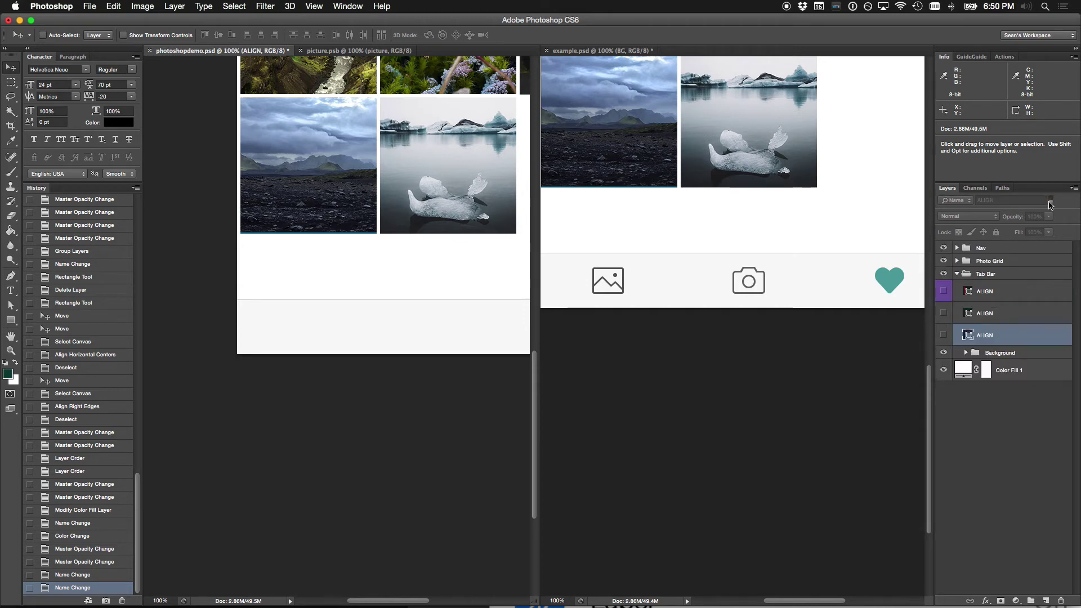
click(943, 291)
click(943, 313)
click(943, 335)
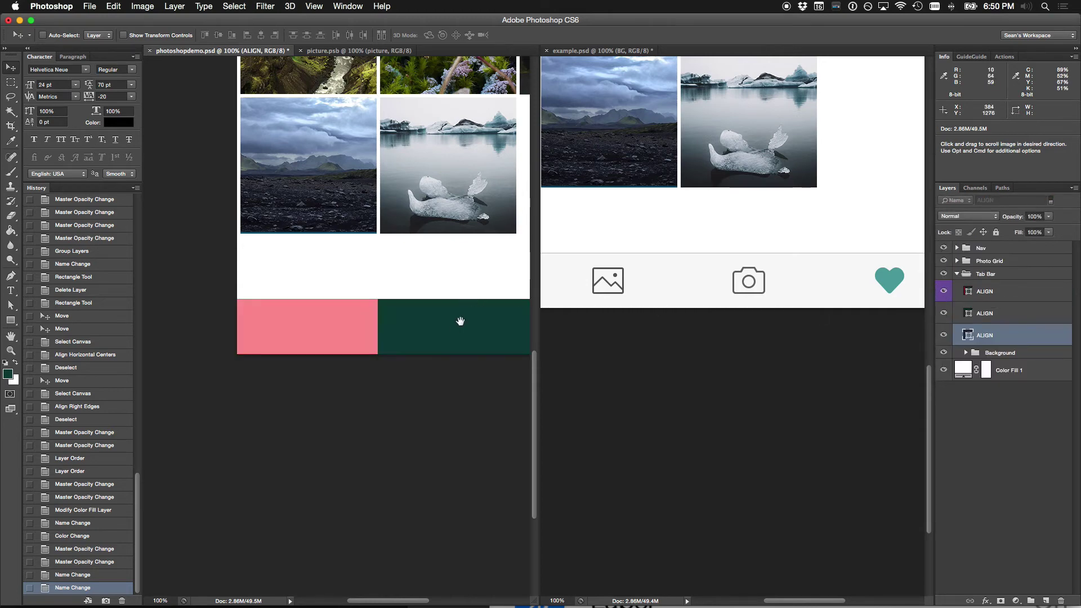
drag(457, 321, 393, 315)
click(272, 340)
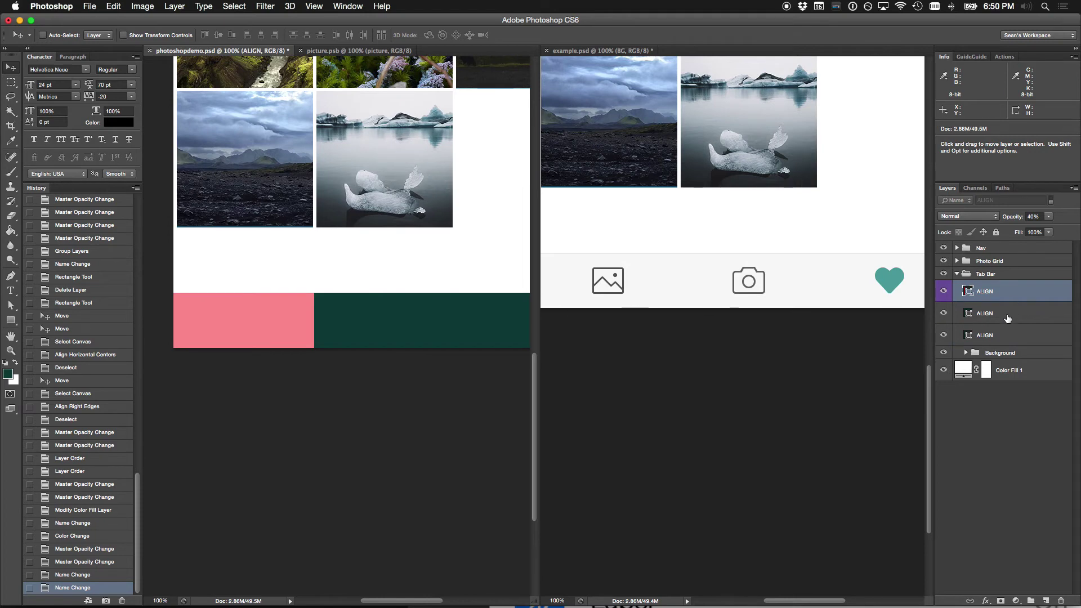
double_click(969, 313)
drag(690, 75, 681, 40)
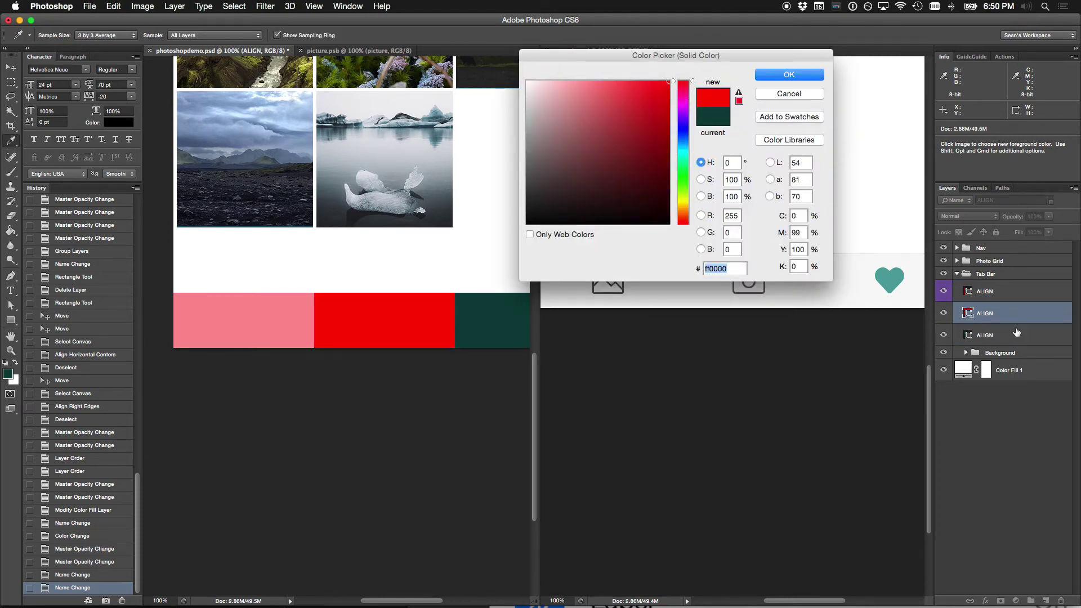
click(789, 94)
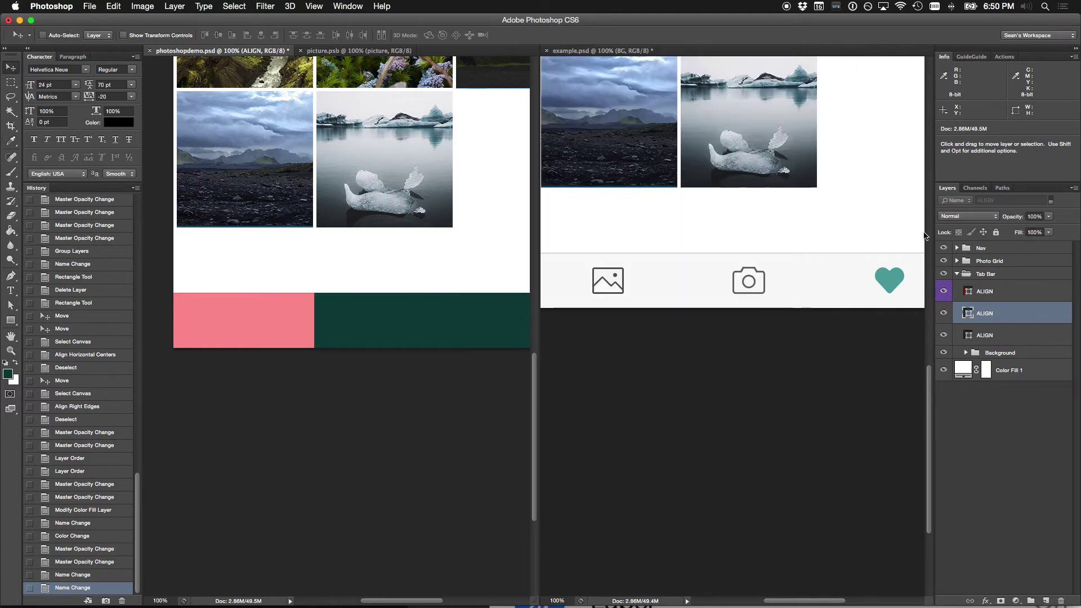
Step: Delete the two dark green rectangles and duplicate the pink one, centering the copy horizontally on the canvas
click(1001, 329)
drag(265, 320, 307, 319)
key(ctrl+a)
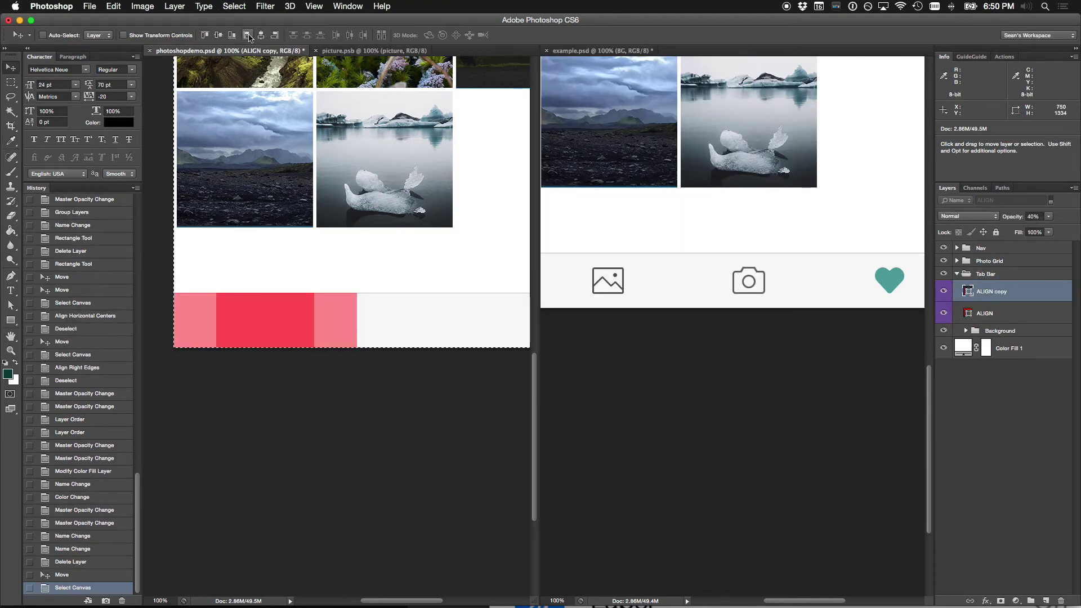
click(263, 35)
key(ctrl+d)
Step: Duplicate the middle pink rectangle and align the new copy to the canvas's right edge
scroll(338, 304, right, 5)
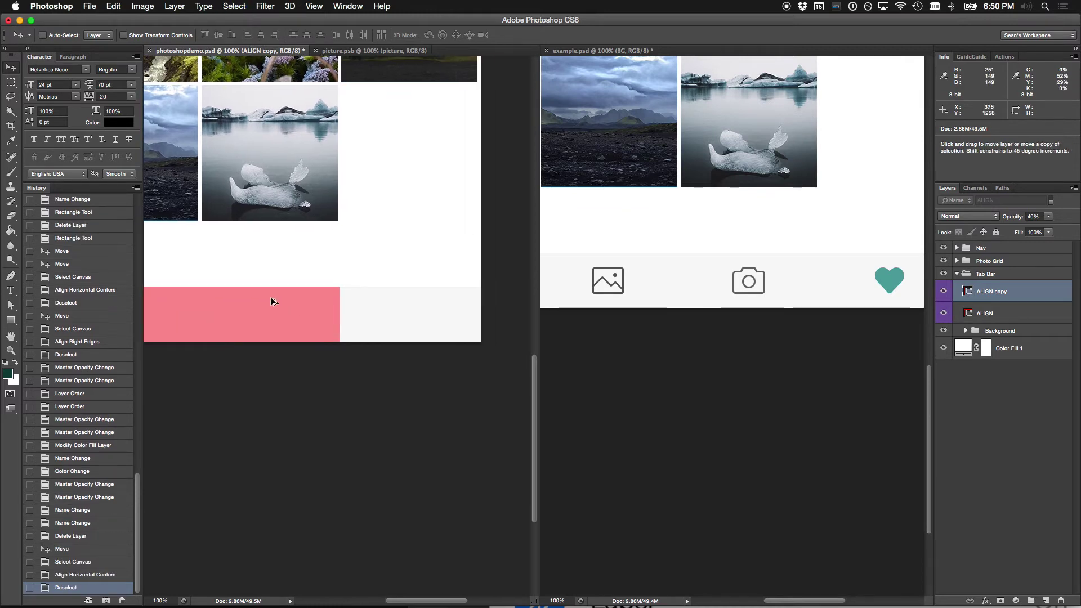
drag(270, 296, 391, 272)
key(ctrl+a)
click(275, 35)
key(ctrl+d)
scroll(450, 231, left, 4)
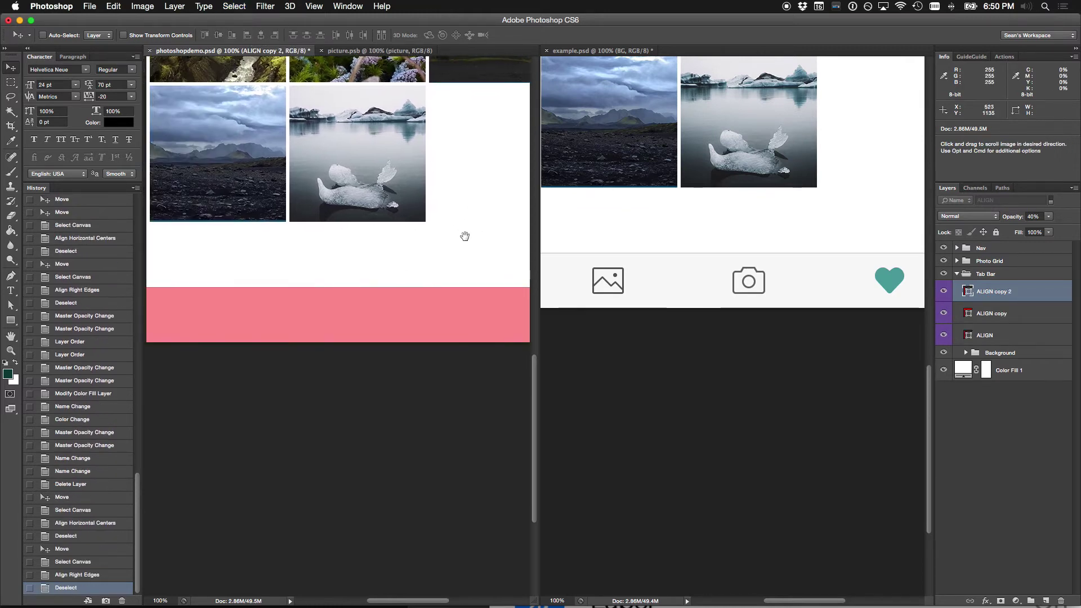
Step: Reorder the three pink rectangle layers so ALIGN is on top, followed by ALIGN copy and ALIGN copy 2
click(1014, 329)
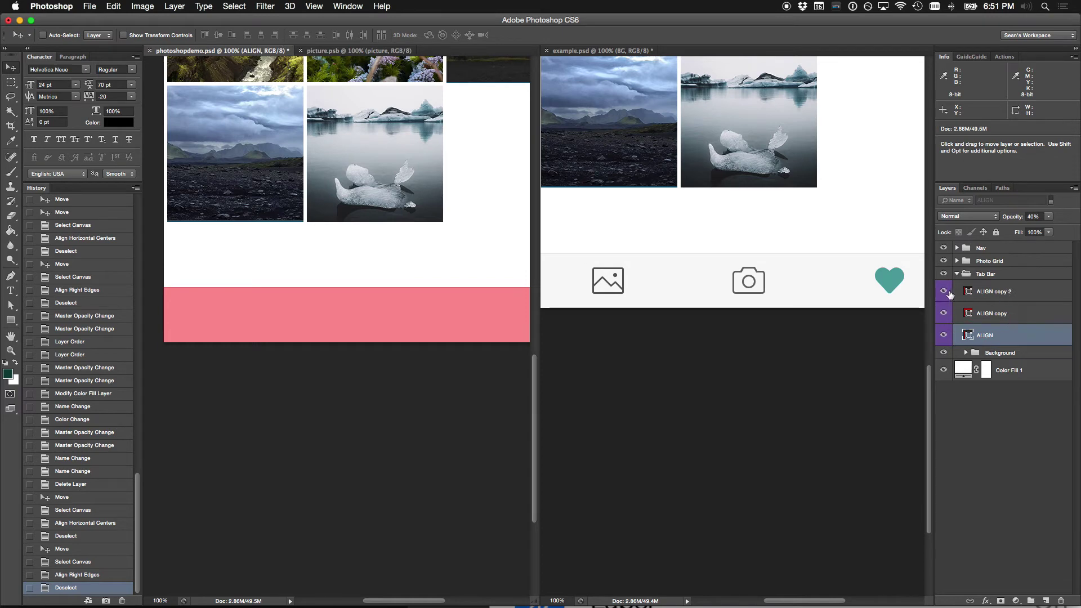
drag(1031, 307, 1030, 283)
drag(1035, 335, 1033, 310)
click(944, 313)
click(944, 313)
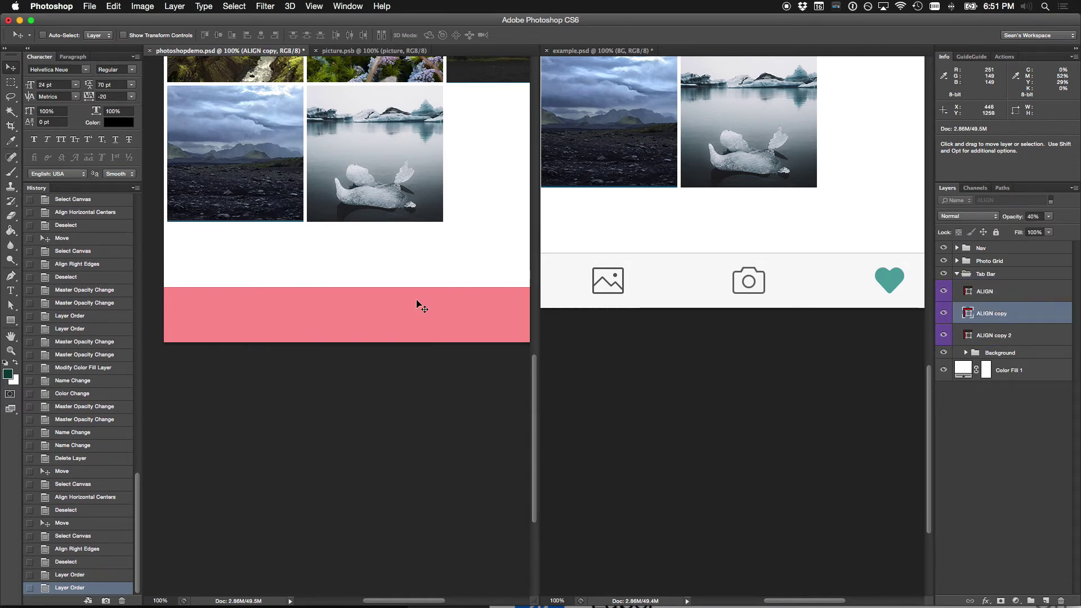
Step: Select the topmost ALIGN layer and save photoshopdemo.psd
key(super+minus)
click(1033, 292)
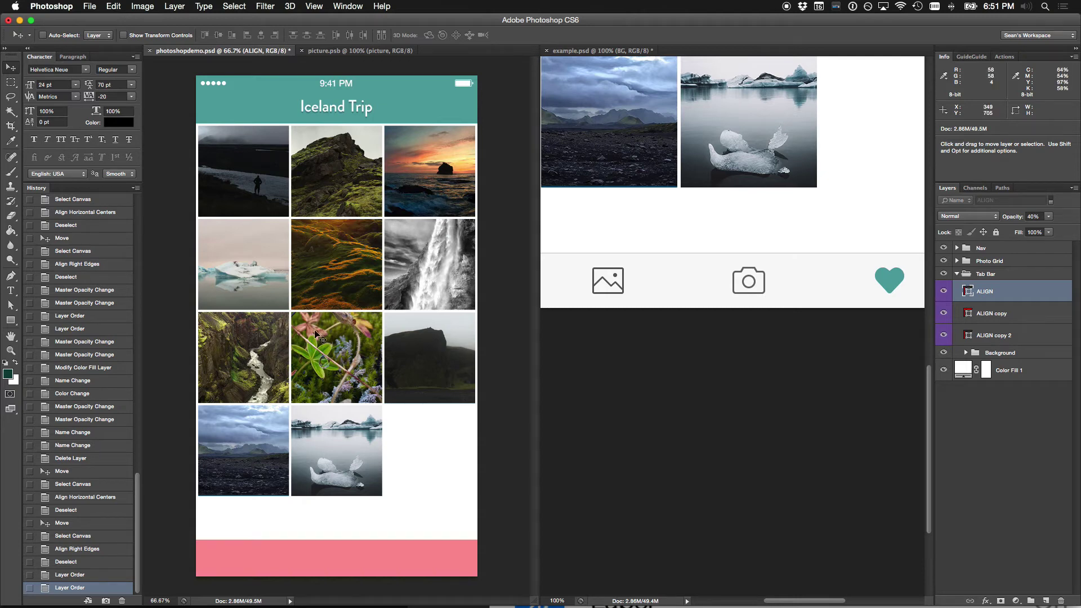
key(z)
drag(183, 506, 501, 604)
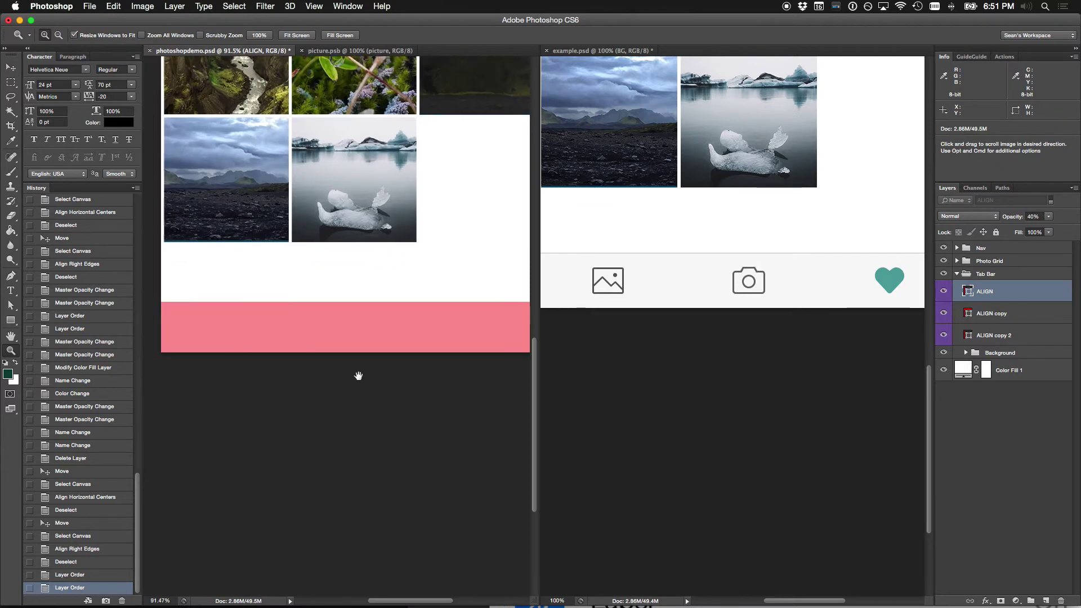
key(v)
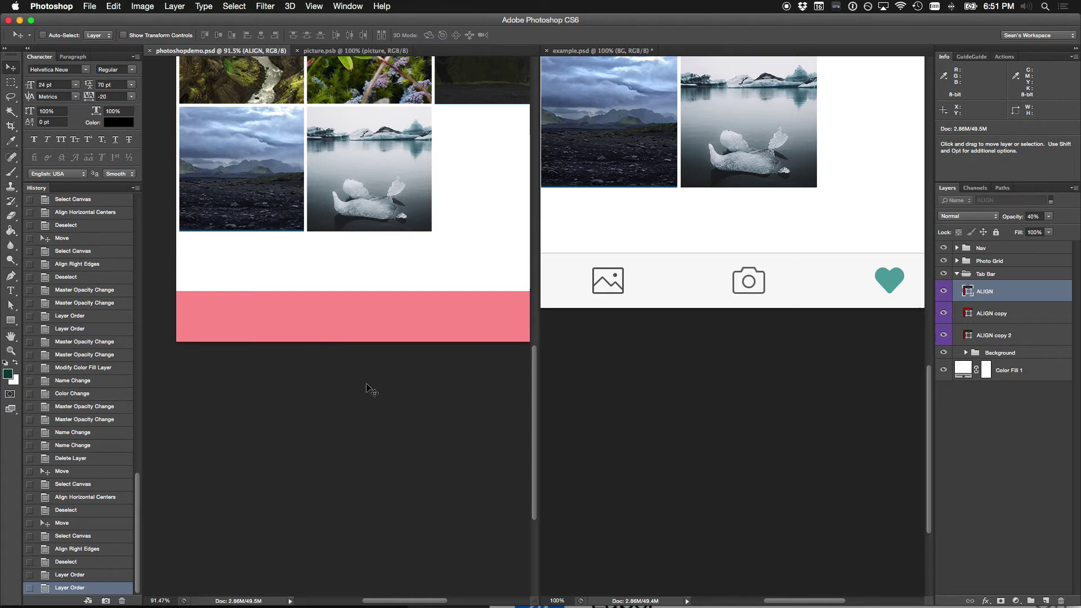
Step: Switch to Finder and open the Icons folder inside Dropbox's Graphics, Icons, Misc. folder
key(super+Tab)
key(super+shift+Tab)
key(super+shift+Tab)
key(super+shift+Tab)
key(super+shift+Tab)
key(super+shift+Tab)
key(super+Tab)
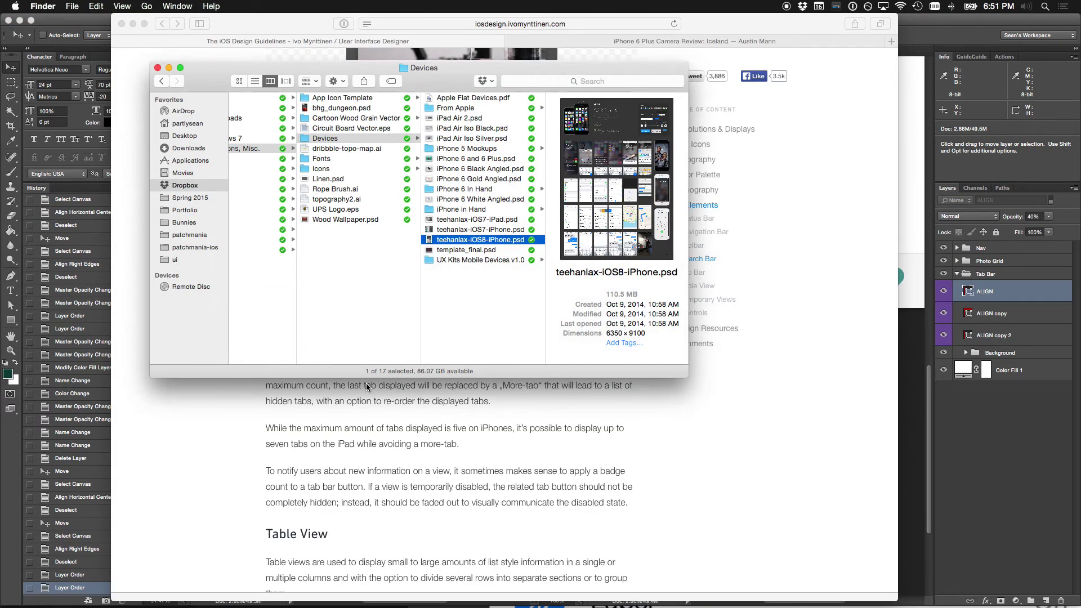
key(Left)
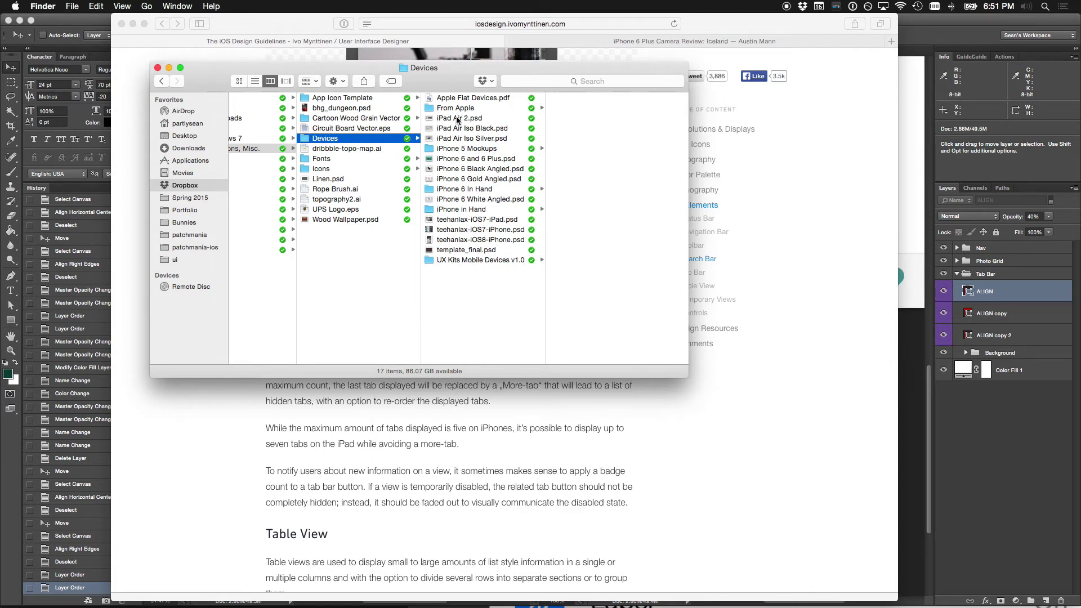
drag(455, 89, 507, 107)
scroll(499, 142, left, 3)
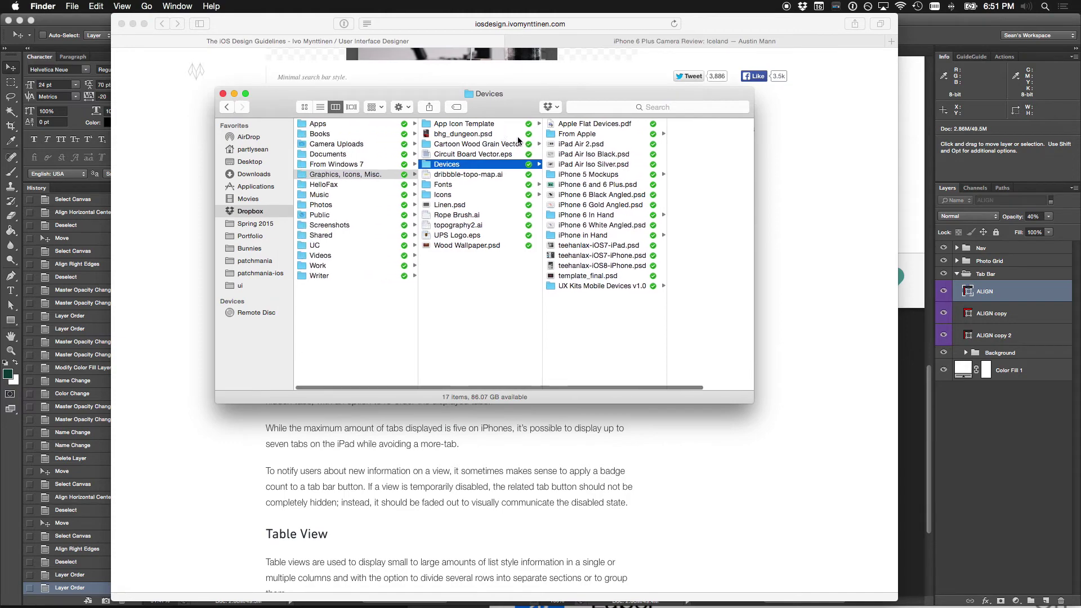
scroll(518, 140, right, 3)
scroll(519, 141, left, 3)
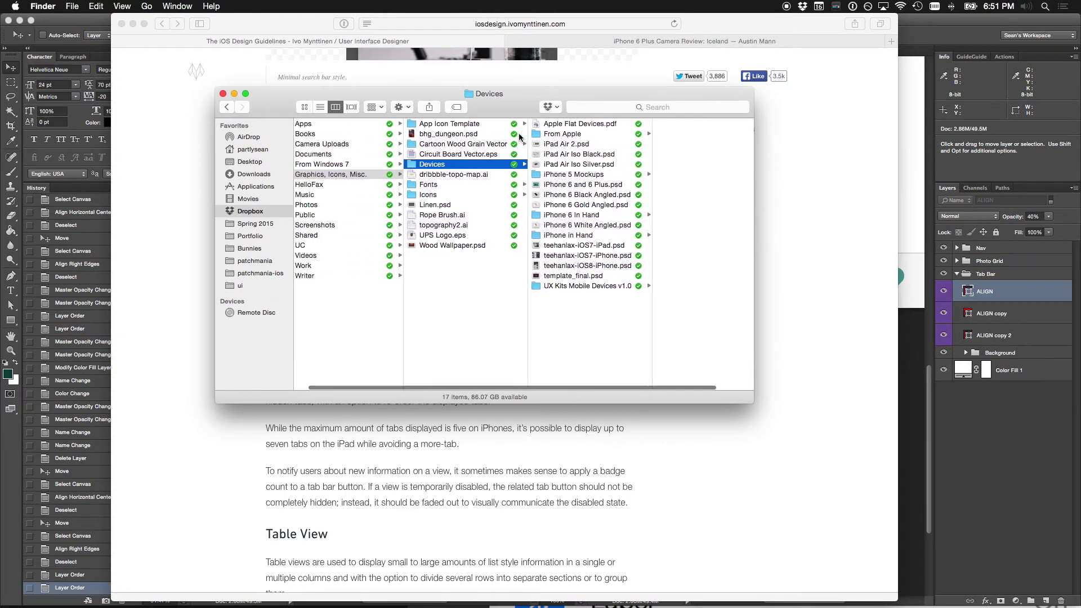
click(323, 175)
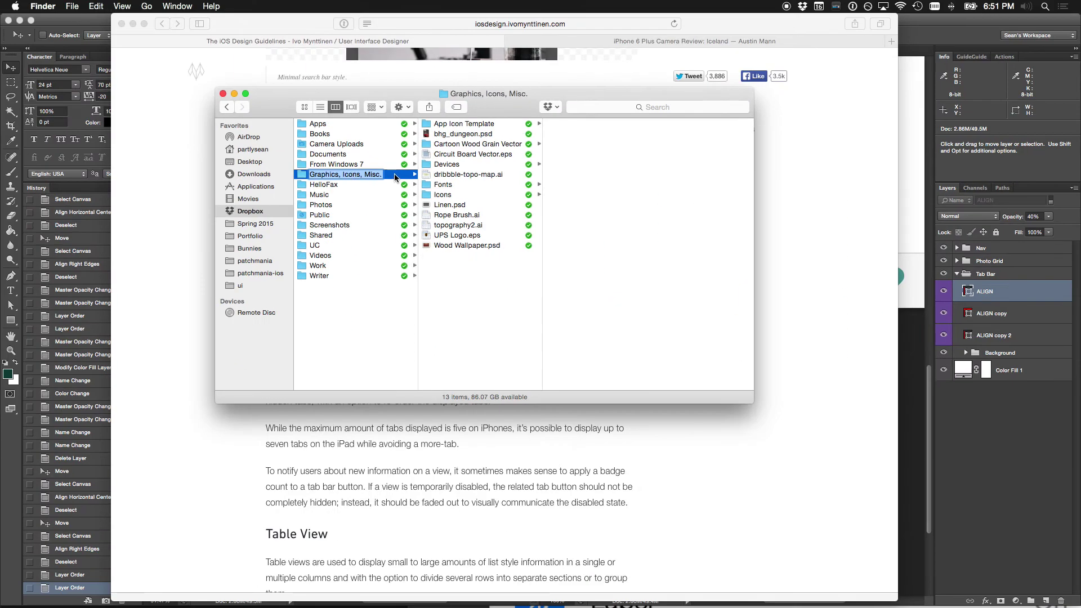
click(483, 194)
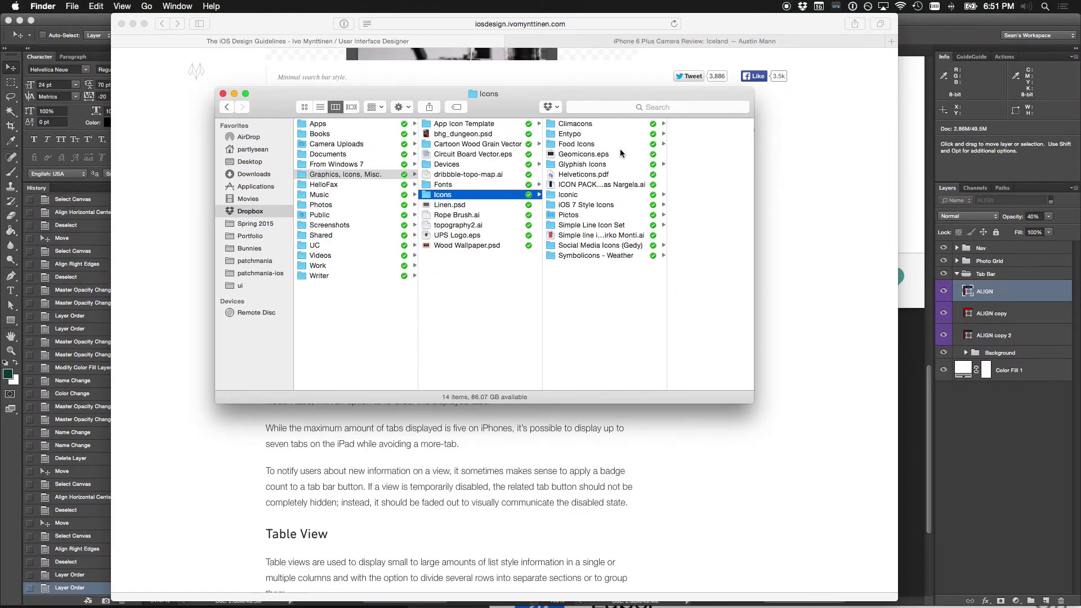
drag(595, 99, 510, 73)
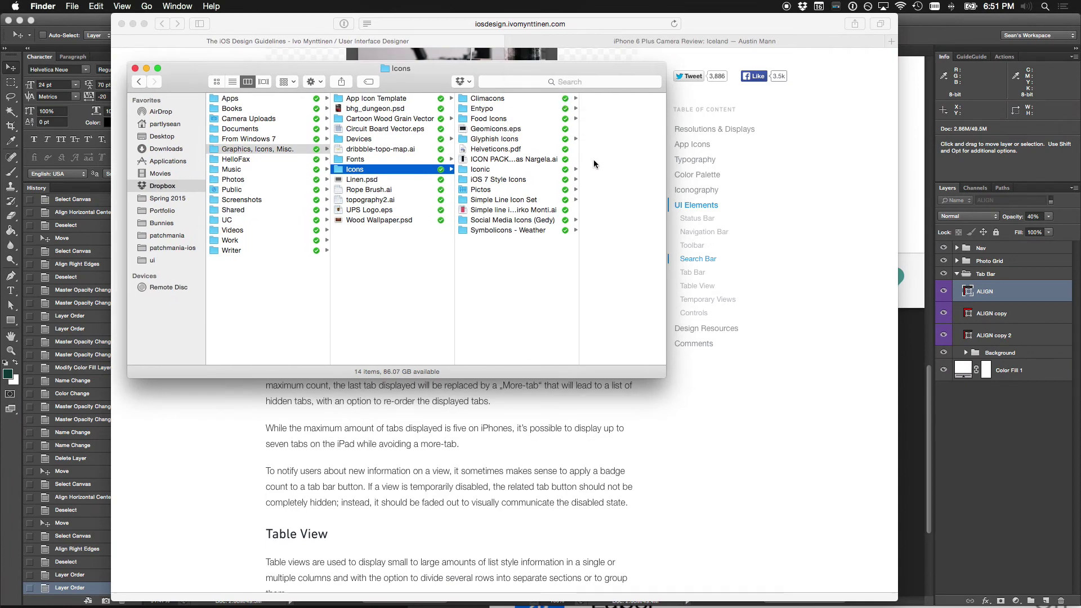
Step: Preview the icon collections in Helveticons.pdf and the ICON PACK VOL. 1 Illustrator file
click(526, 151)
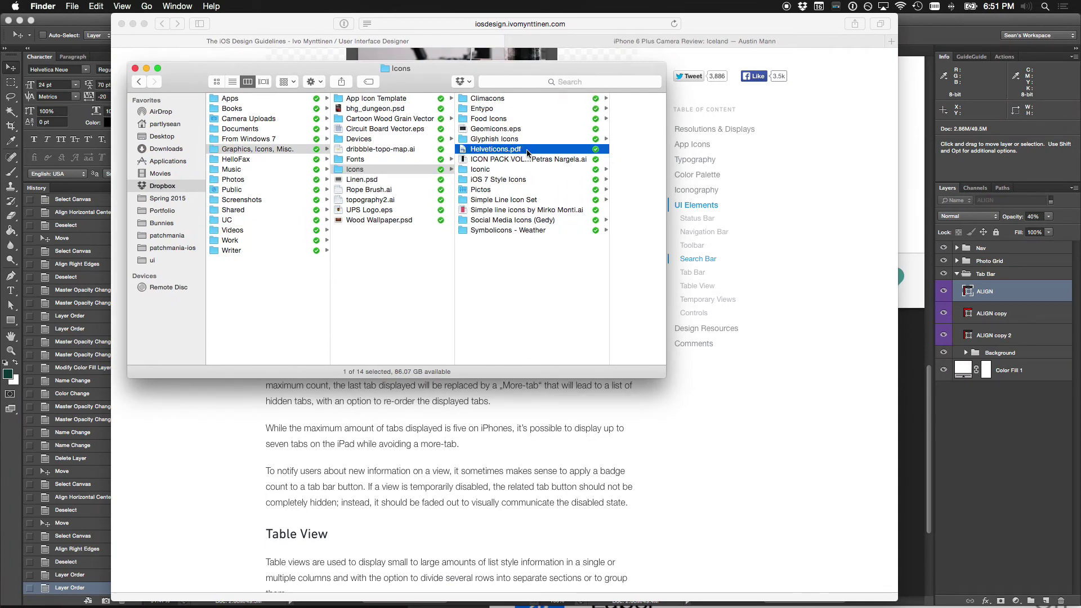
key(space)
scroll(799, 220, down, 10)
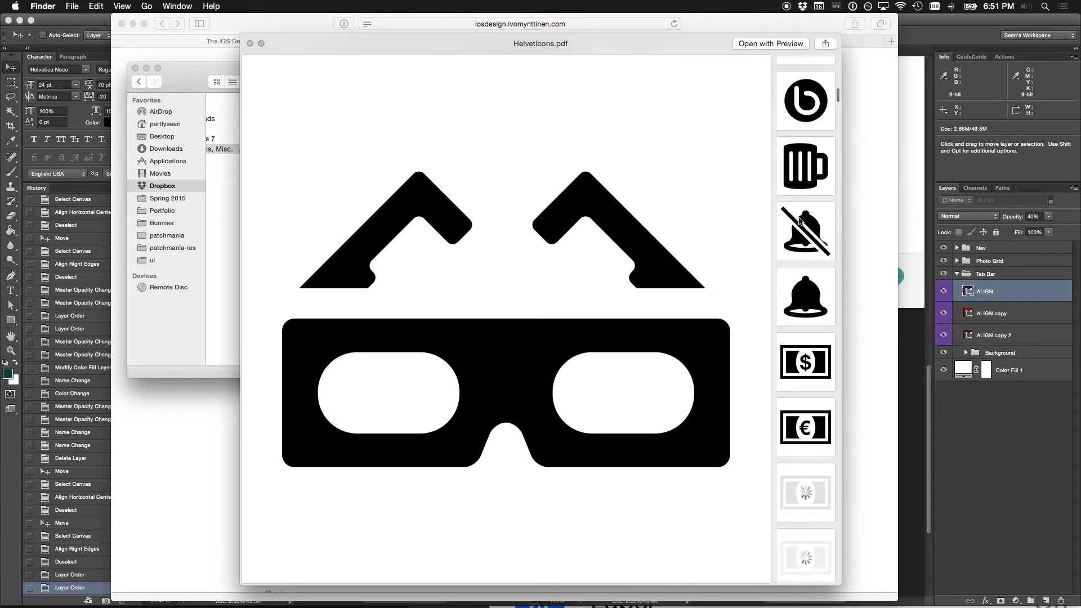
click(799, 219)
key(Down)
key(space)
click(434, 160)
key(space)
key(space)
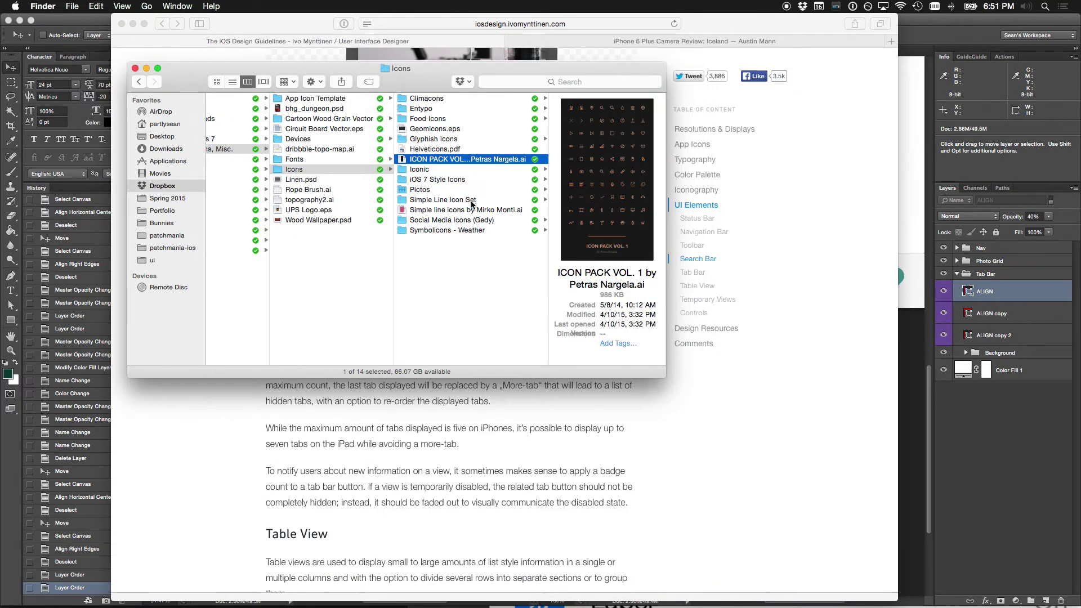
Step: Check the iOS 7 Style Icons folder, then preview the PSD icon sheets in the Simple Line Icon Set folder
click(448, 181)
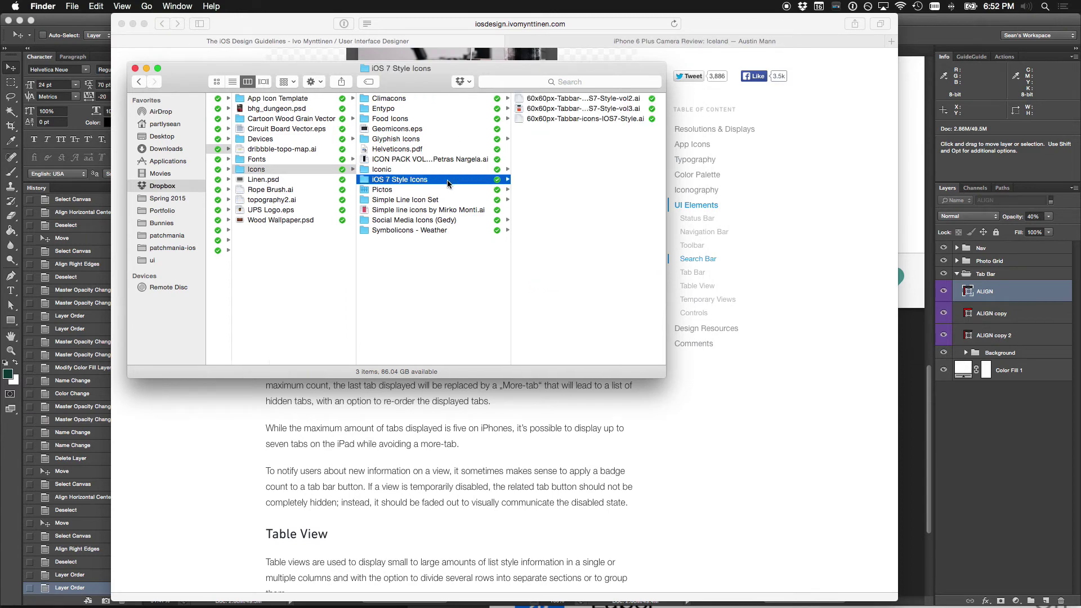
click(444, 200)
click(550, 98)
key(space)
scroll(550, 100, down, 15)
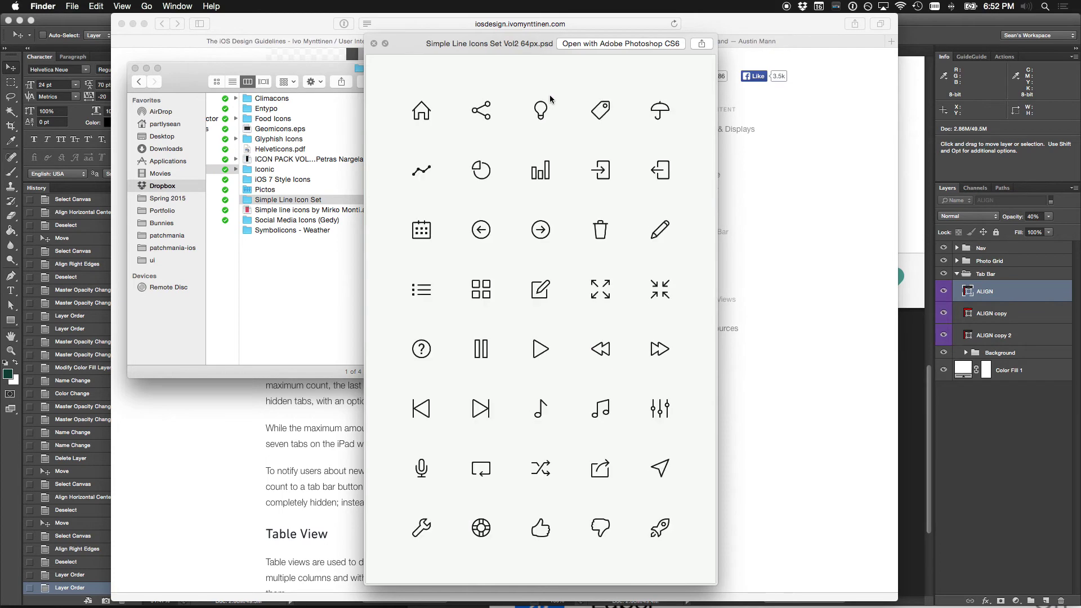
scroll(550, 100, up, 15)
scroll(550, 99, down, 10)
scroll(550, 99, up, 10)
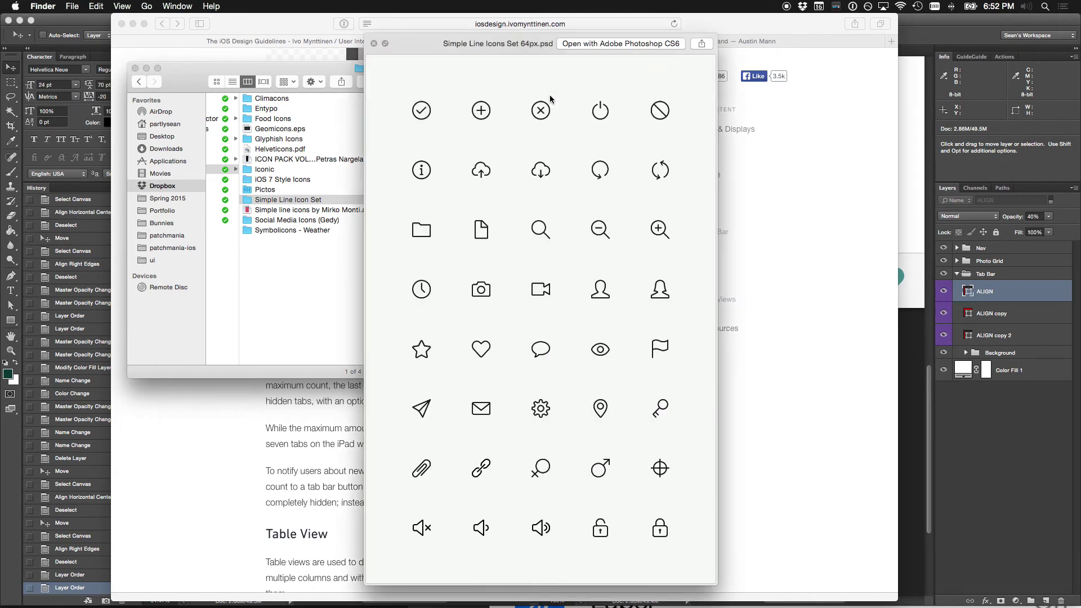
key(Down)
key(Down)
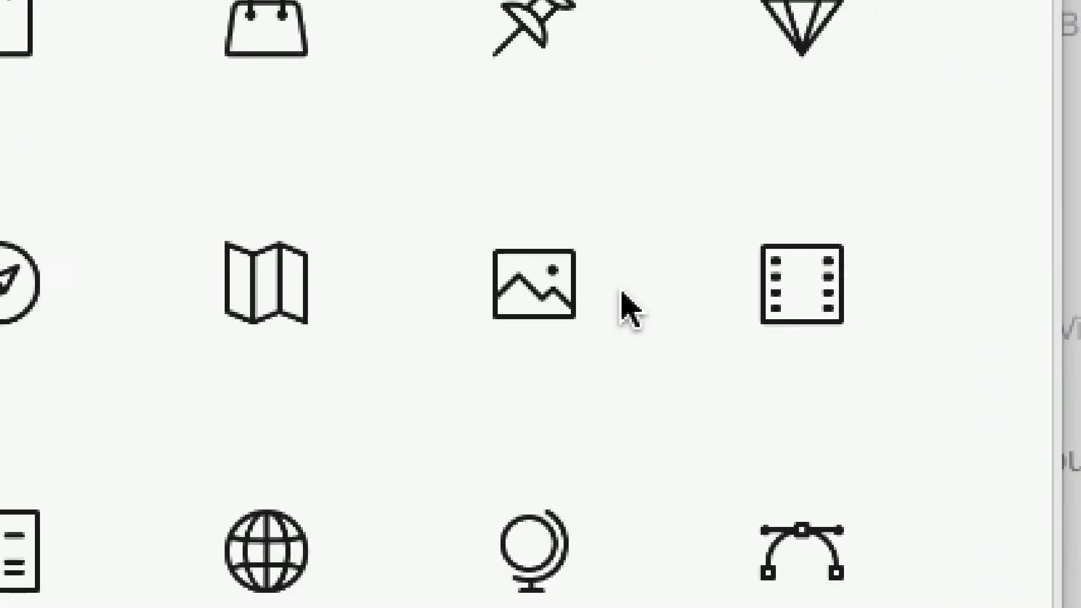
Step: Open Simple Line Icons Set Vol3 64px.psd in Photoshop and copy its picture icon onto the pink tab bar area of photoshopdemo.psd
key(space)
double_click(486, 120)
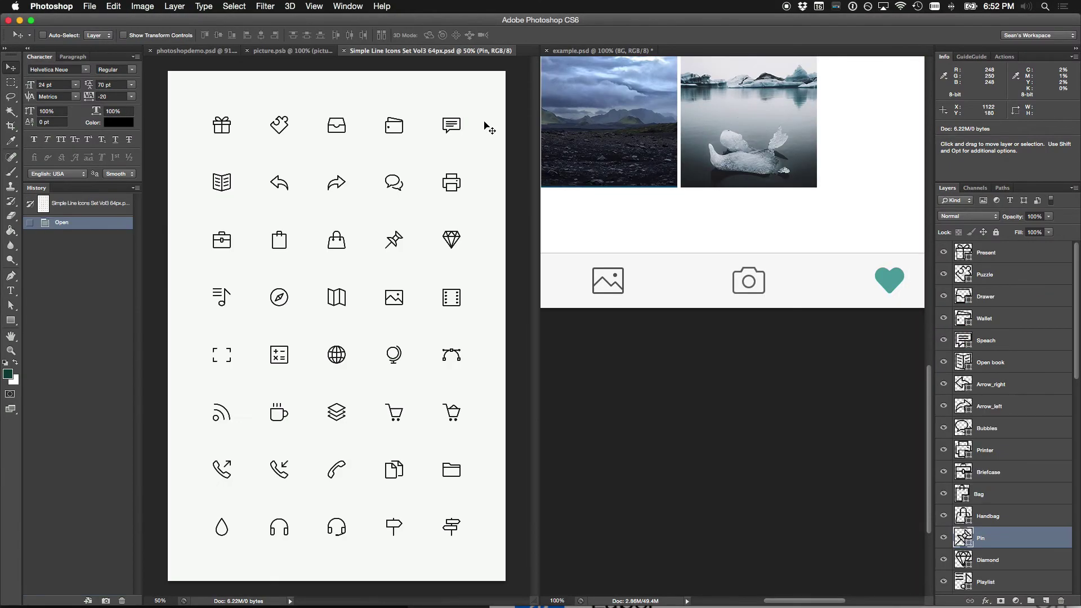
drag(414, 66, 629, 93)
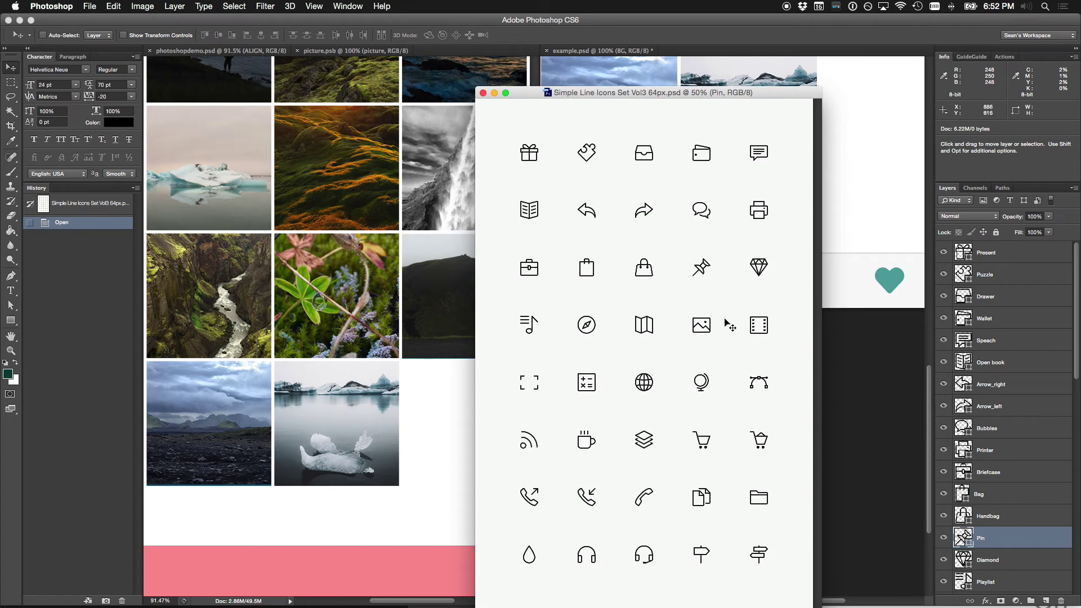
drag(710, 332, 207, 556)
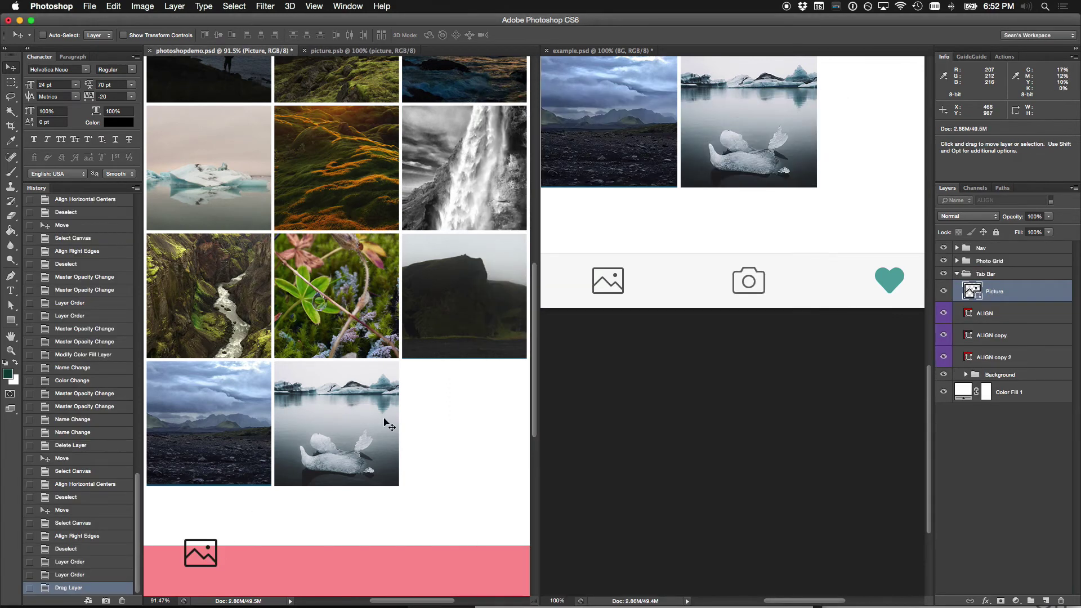
Step: Close the picture.psb document and return to photoshopdemo.psd
key(ctrl+Tab)
key(ctrl+Tab)
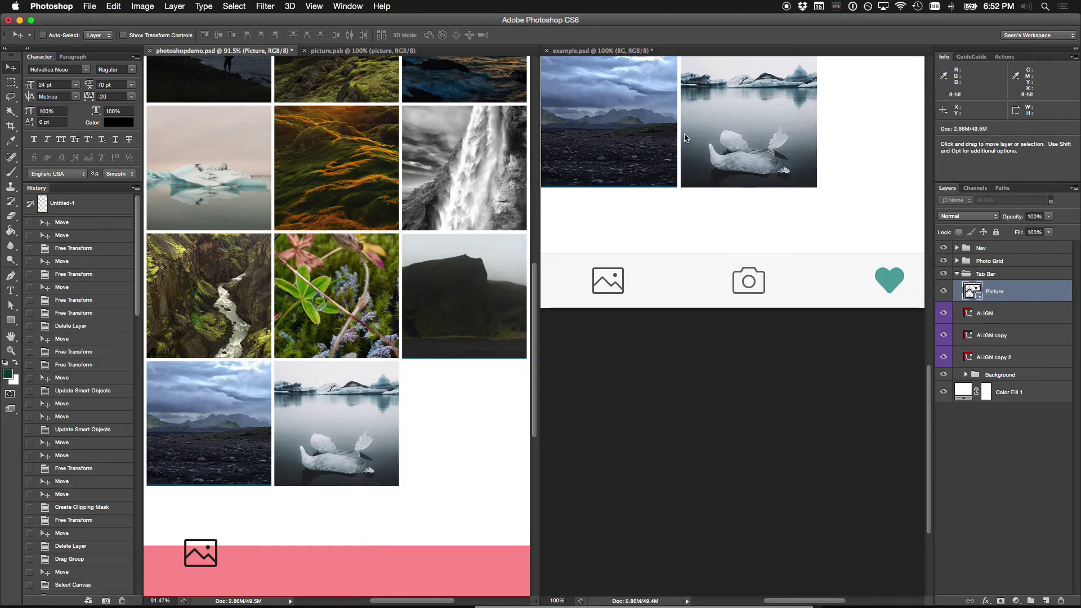
key(ctrl+Tab)
key(super+w)
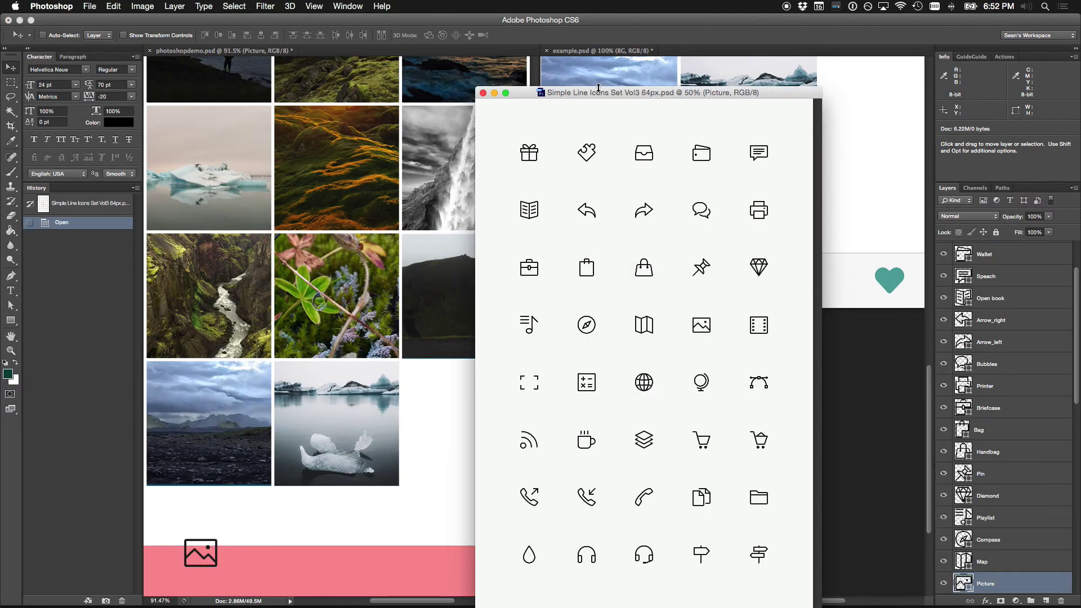
key(ctrl+Tab)
Step: Shift the picture icon slightly lower on the pink rectangle and hide the ALIGN copy and ALIGN copy 2 layers
scroll(366, 337, down, 5)
scroll(365, 338, left, 3)
mouse_move(367, 341)
mouse_down()
mouse_move(423, 333)
mouse_move(367, 347)
mouse_up()
click(944, 356)
click(943, 335)
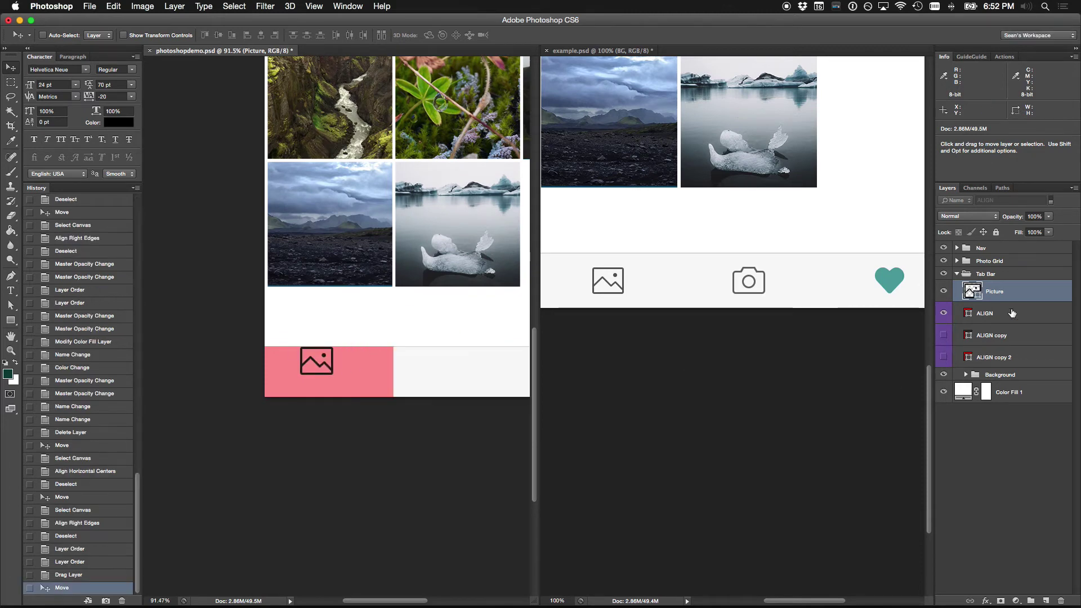
Step: Group the Picture and ALIGN layers and name the group Albums
shift+click(1015, 314)
key(super+g)
double_click(993, 287)
text(Picc)
key(BackSpace)
key(BackSpace)
key(BackSpace)
key(BackSpace)
text(Albums)
key(Return)
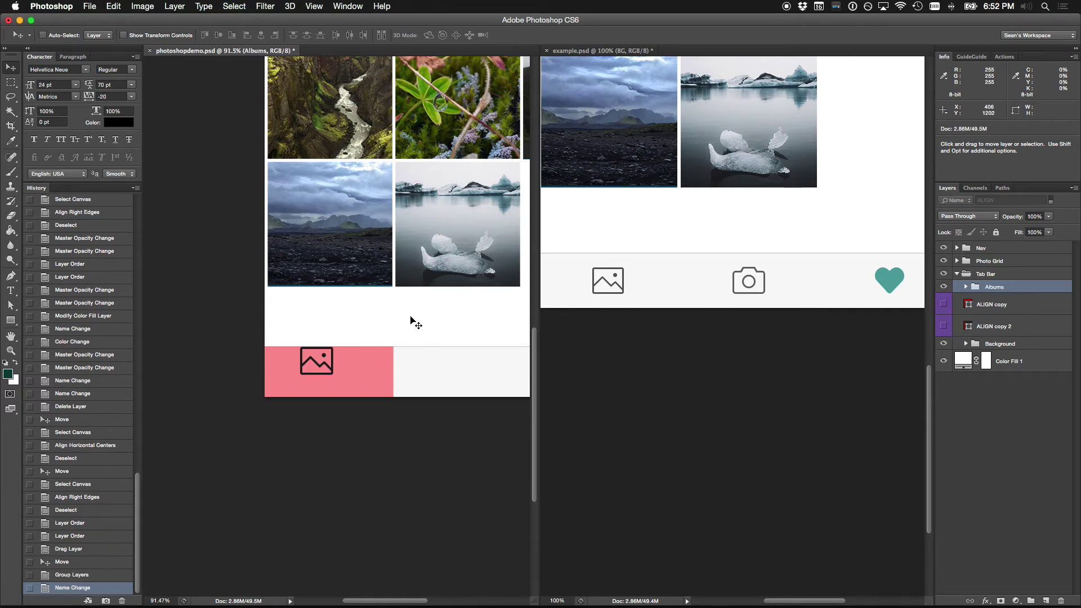
Step: Align the Picture and ALIGN layers in the Albums group by their vertical and horizontal centers
drag(410, 321, 374, 287)
key(z)
click(374, 287)
drag(399, 352, 438, 317)
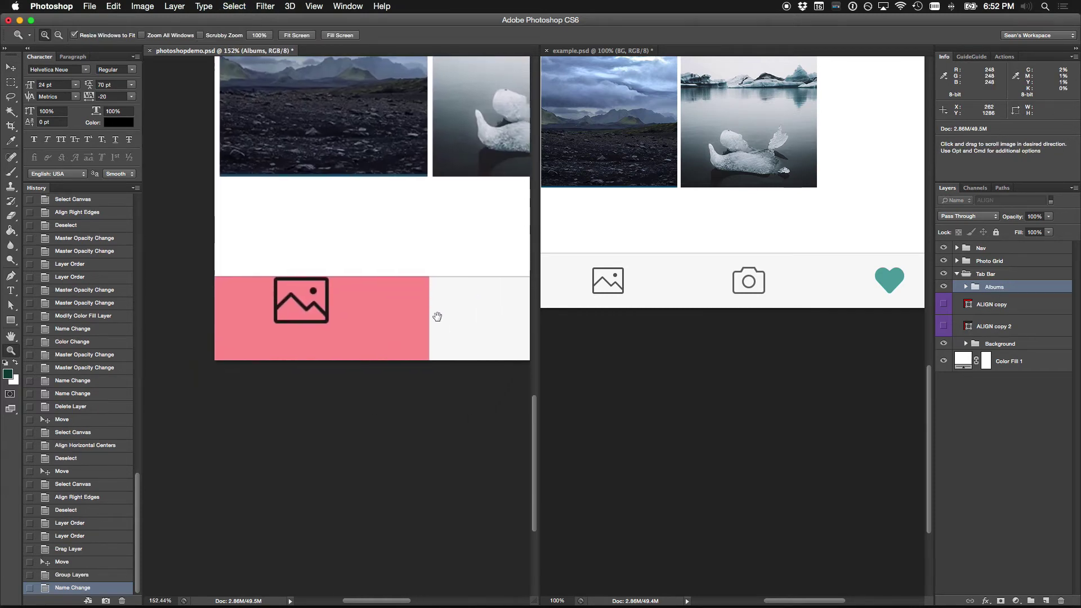
key(v)
click(965, 286)
click(1033, 309)
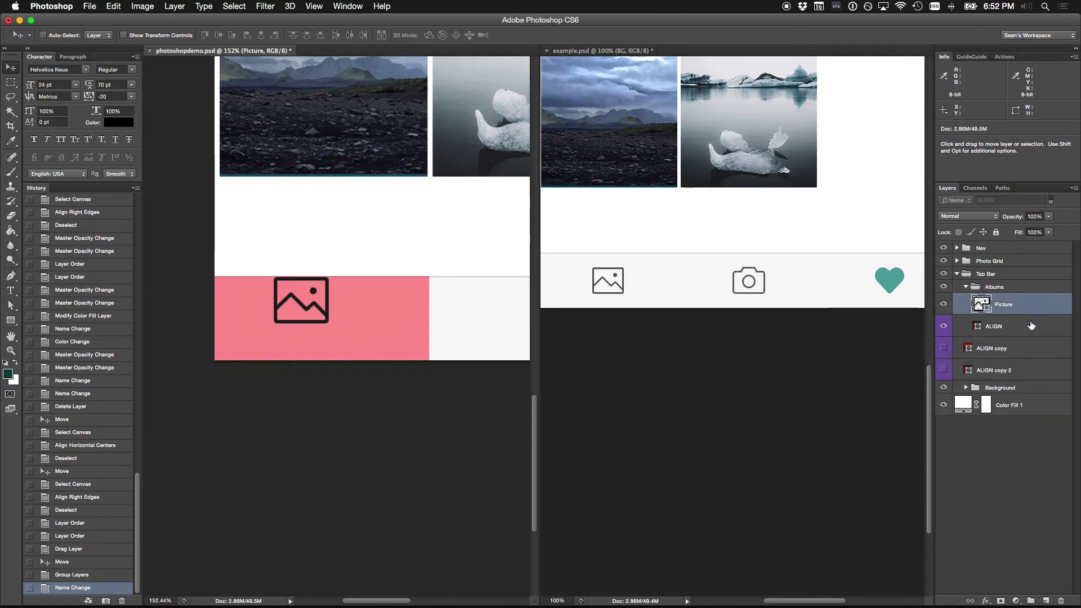
shift+click(1033, 330)
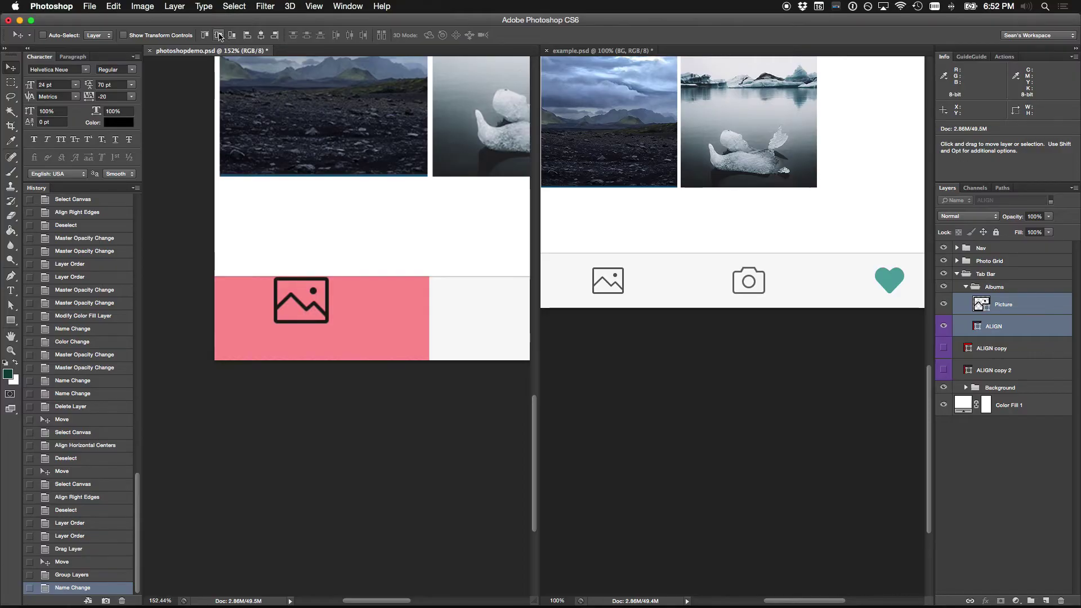
click(219, 35)
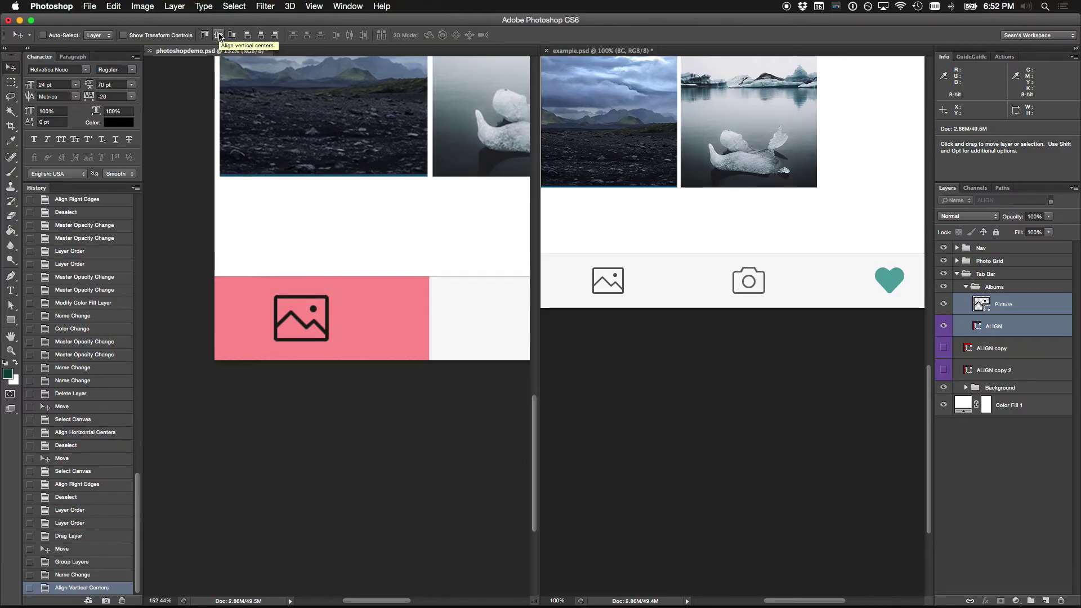
click(261, 35)
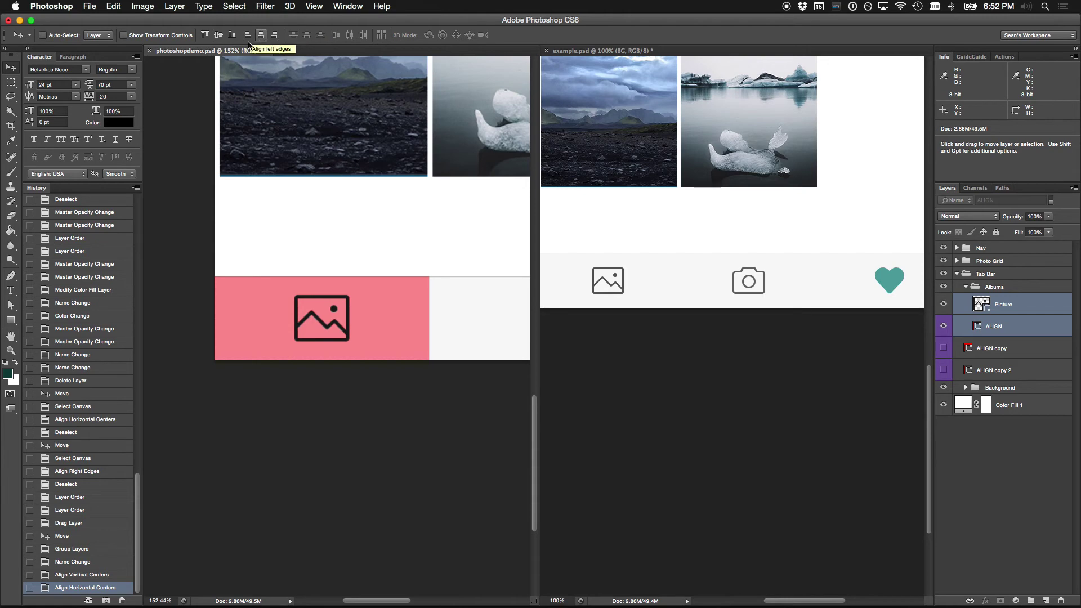
Step: Select only the Picture layer and hide the ALIGN rectangle in the Albums group
click(1016, 304)
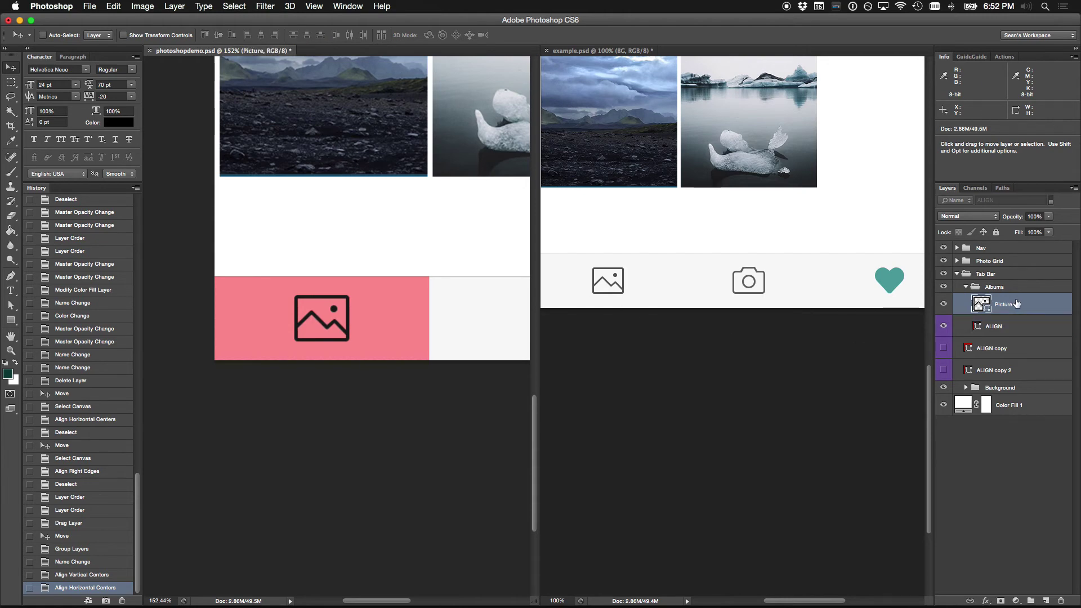
click(944, 326)
key(super+minus)
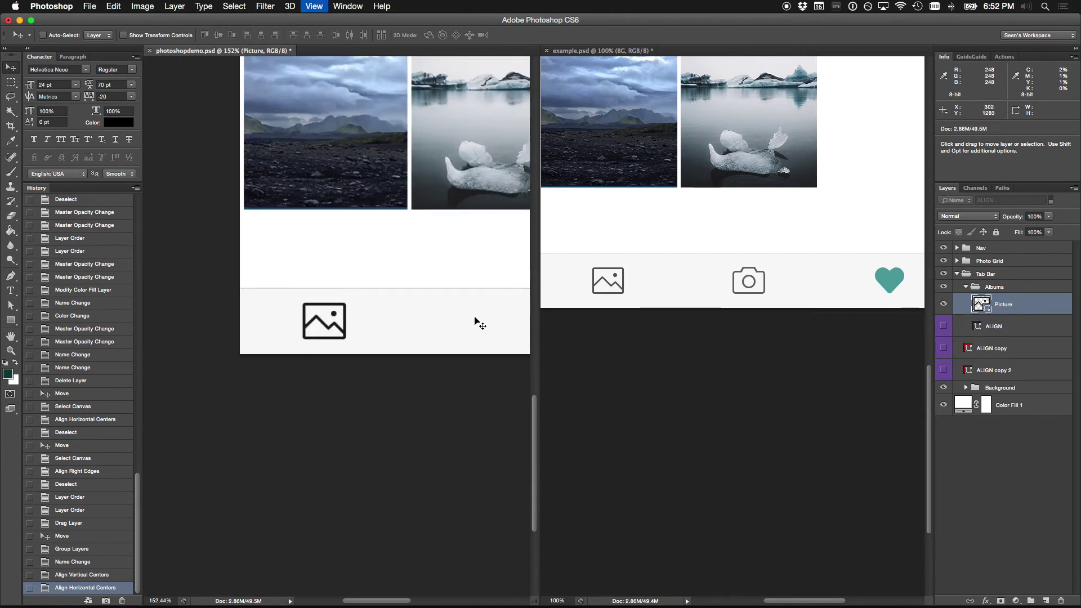
key(super+minus)
key(super+minus)
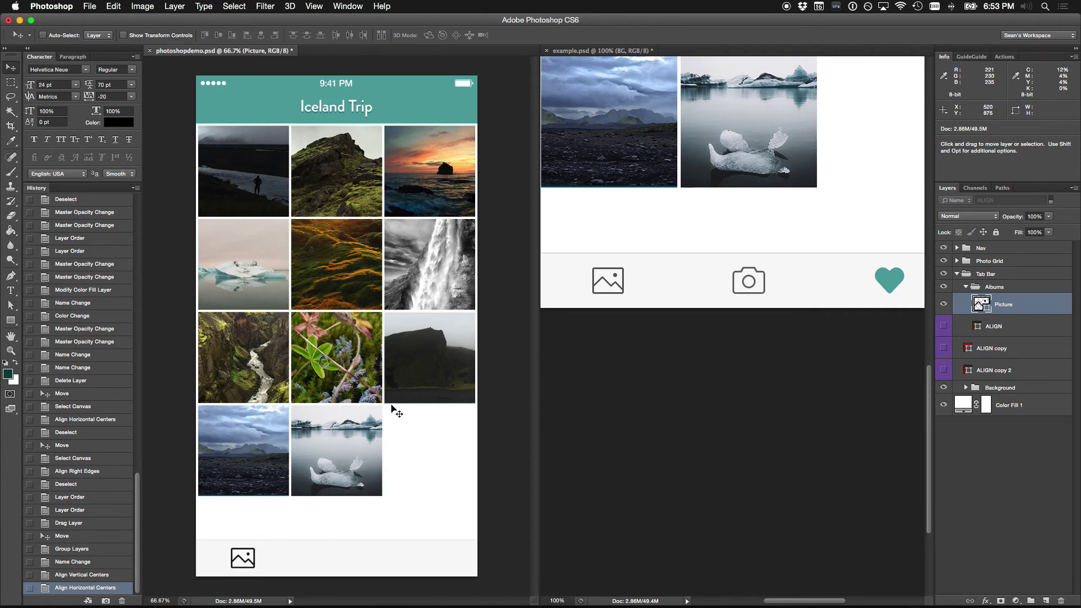
Step: Switch to Finder, look at Simple Line Icons Set 64px.psd in the icon set folder, and return to Photoshop
key(super+Tab)
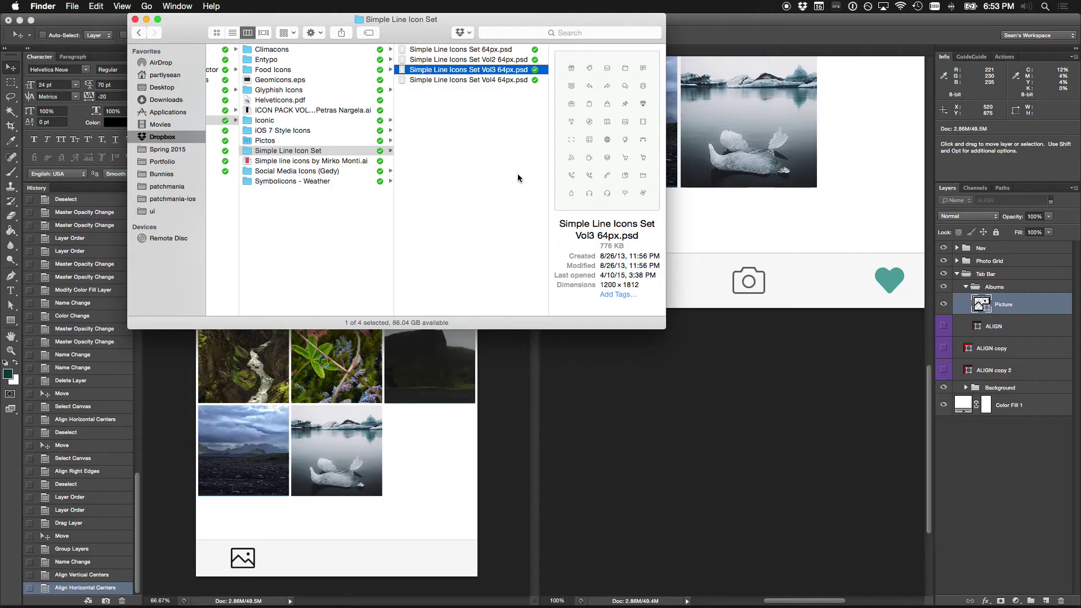
drag(506, 22, 566, 117)
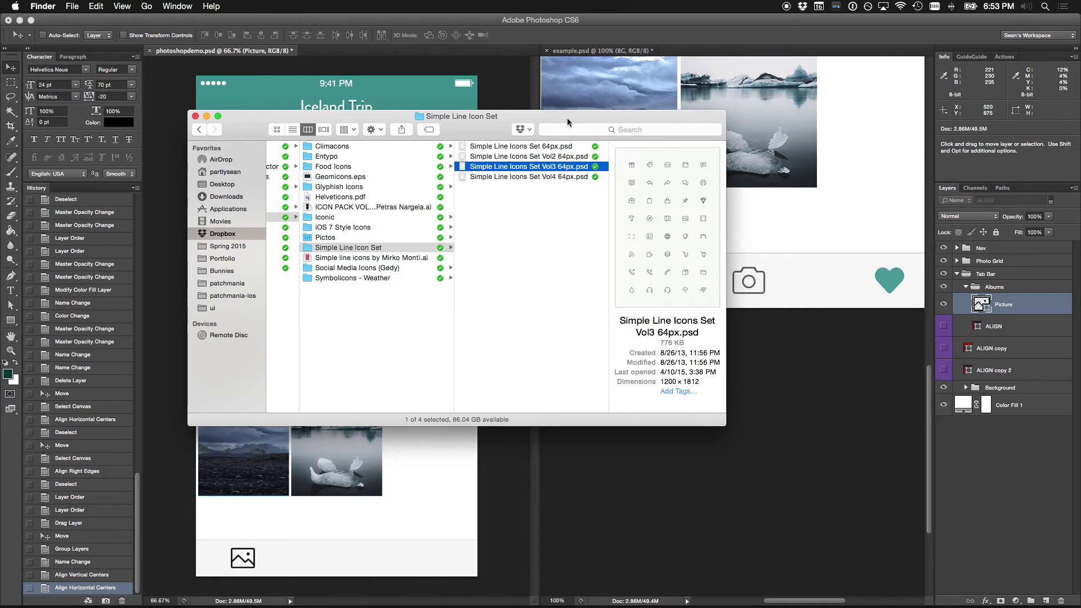
drag(566, 117, 591, 113)
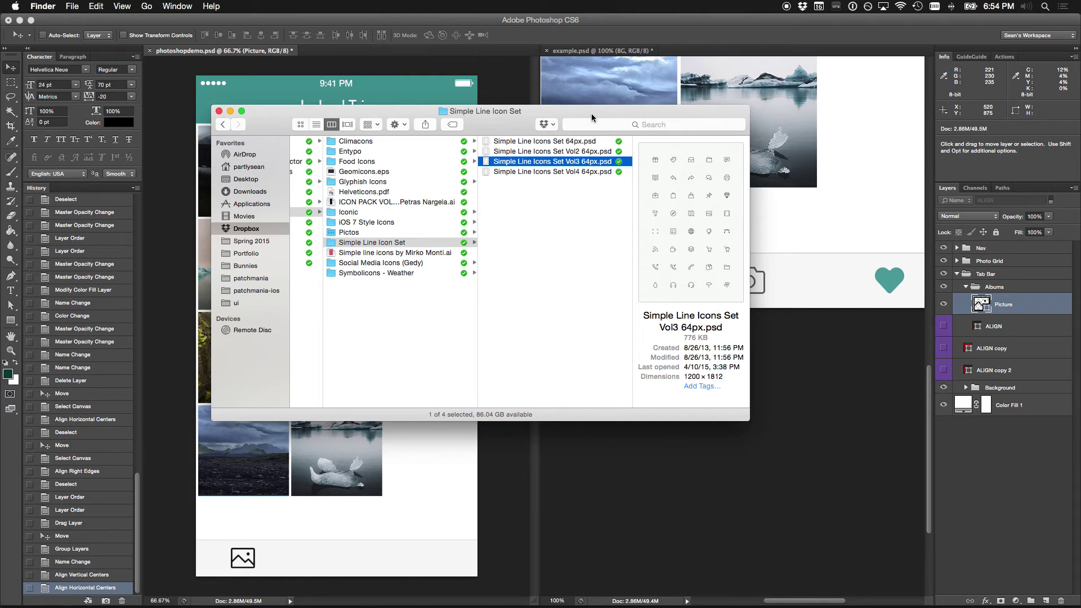
key(Up)
key(Up)
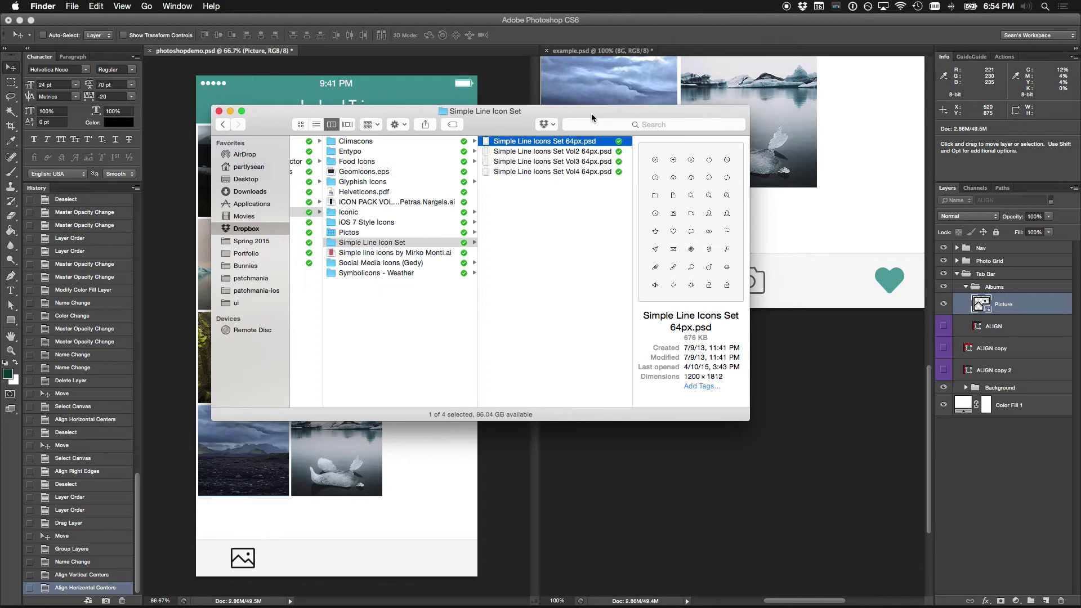
click(497, 89)
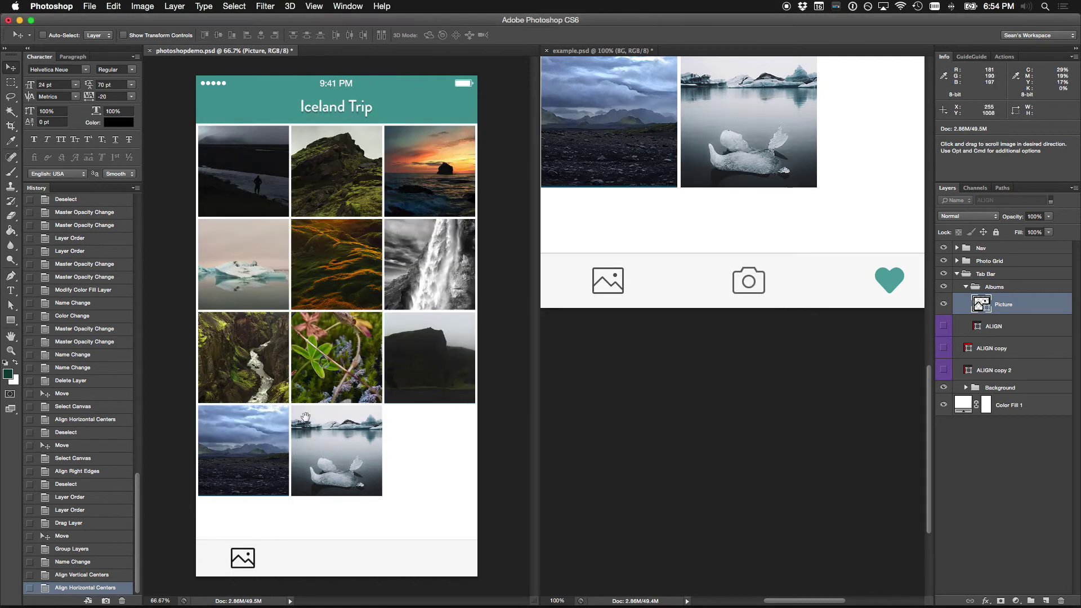
Step: Examine the pixel edges of the picture icon in the tab bar at 600% with the panels hidden
key(z)
drag(196, 515, 307, 574)
key(super+minus)
key(super+minus)
key(super+minus)
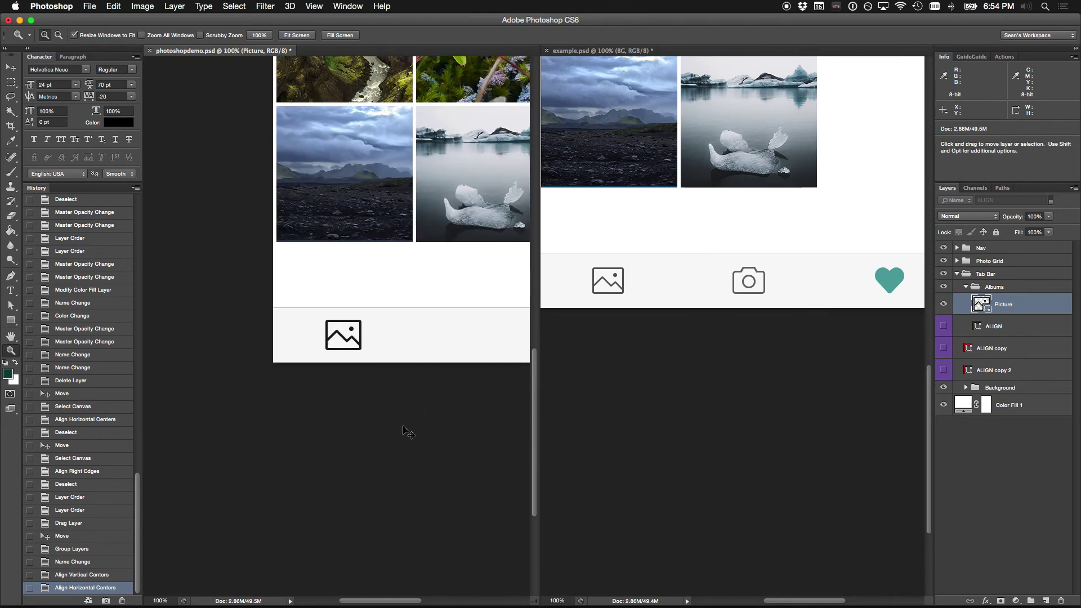
key(v)
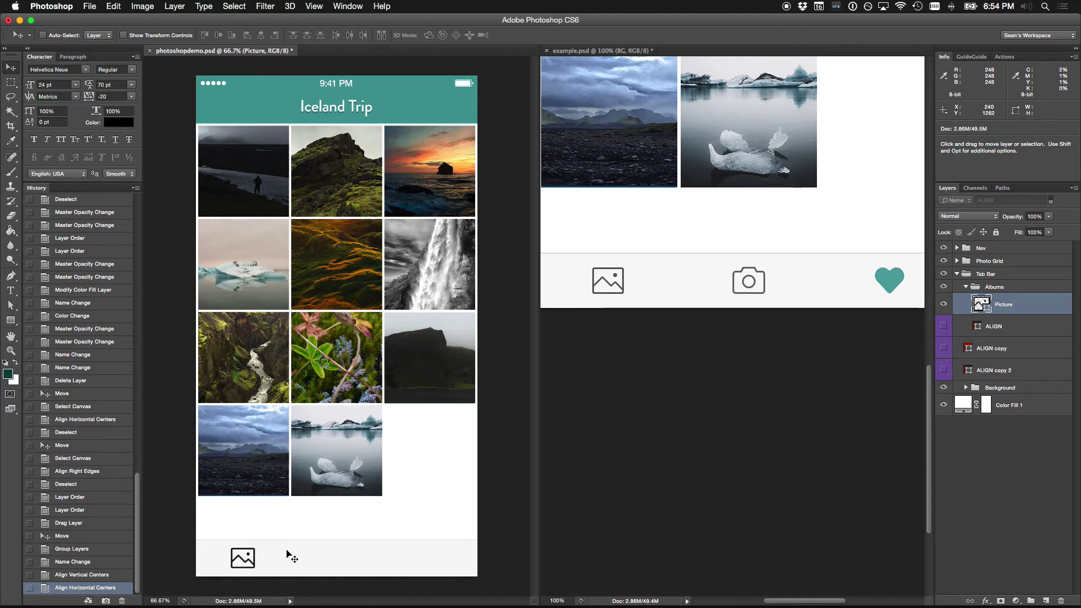
key(z)
drag(220, 536, 313, 573)
drag(312, 394, 368, 394)
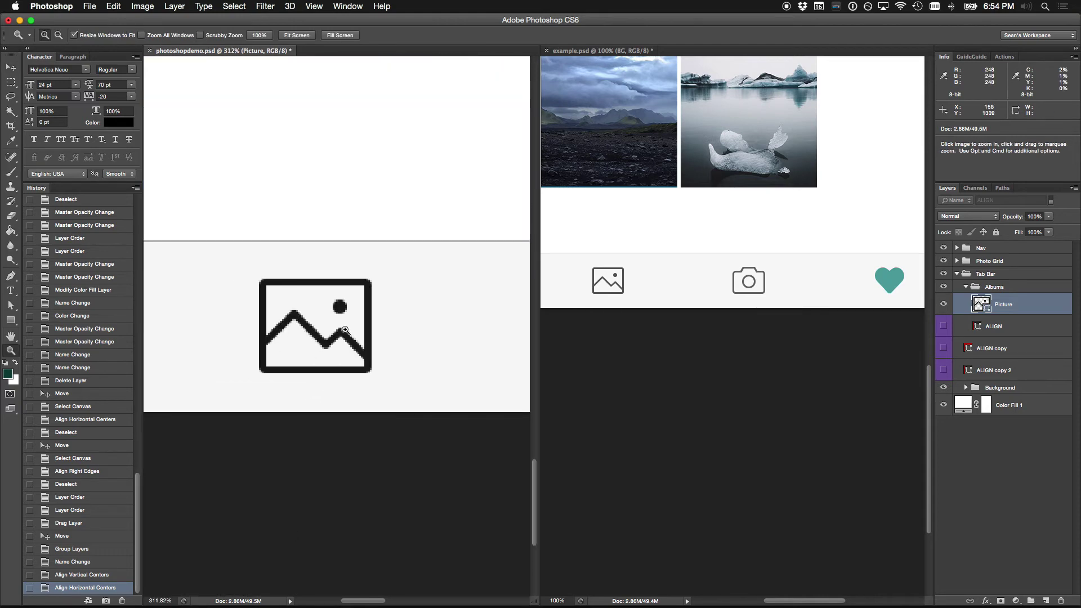
key(super+equal)
key(super+equal)
key(super+equal)
drag(351, 342, 419, 325)
key(Tab)
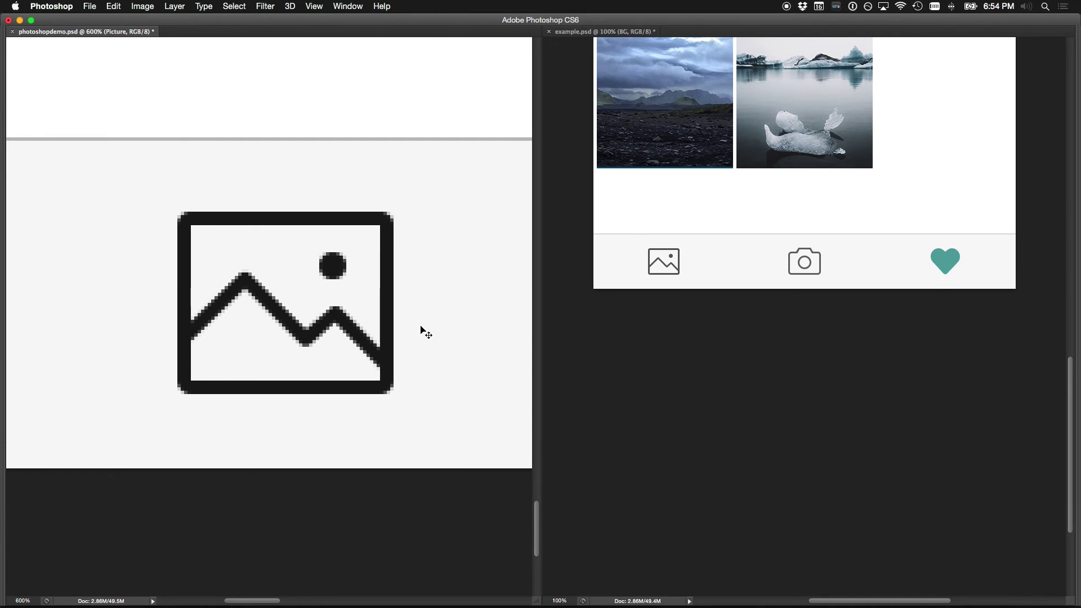
Step: Try to resize the picture icon freehand with Free Transform
key(super+t)
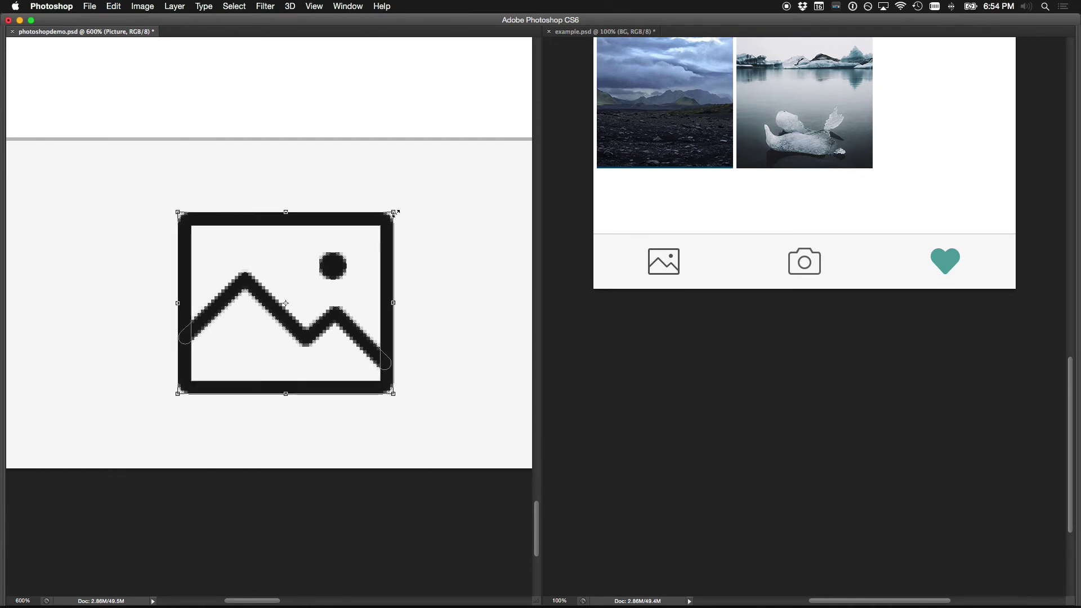
drag(395, 213, 417, 227)
key(Return)
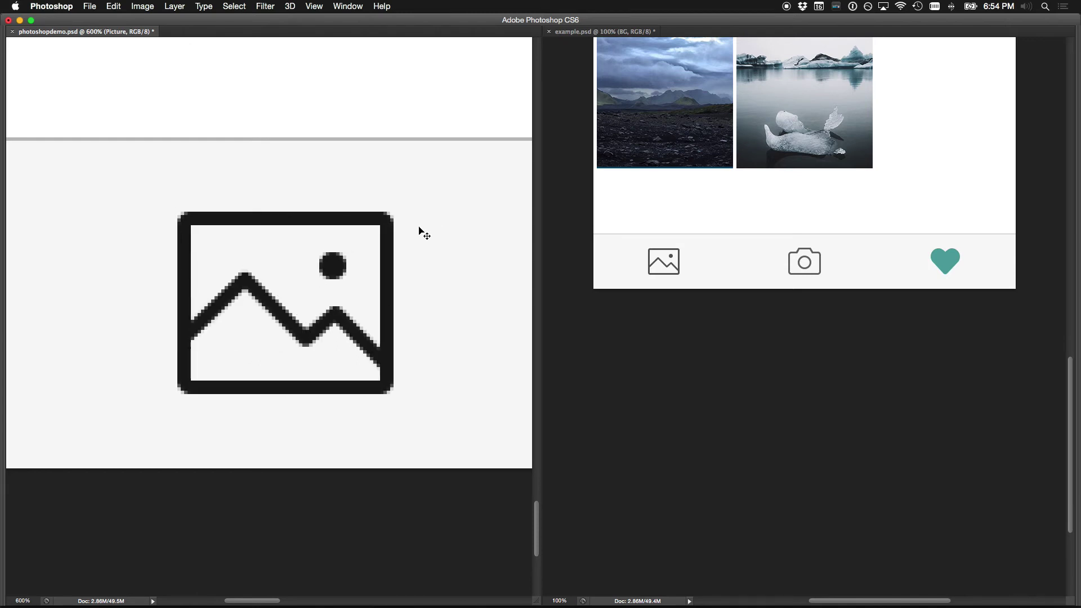
key(super+t)
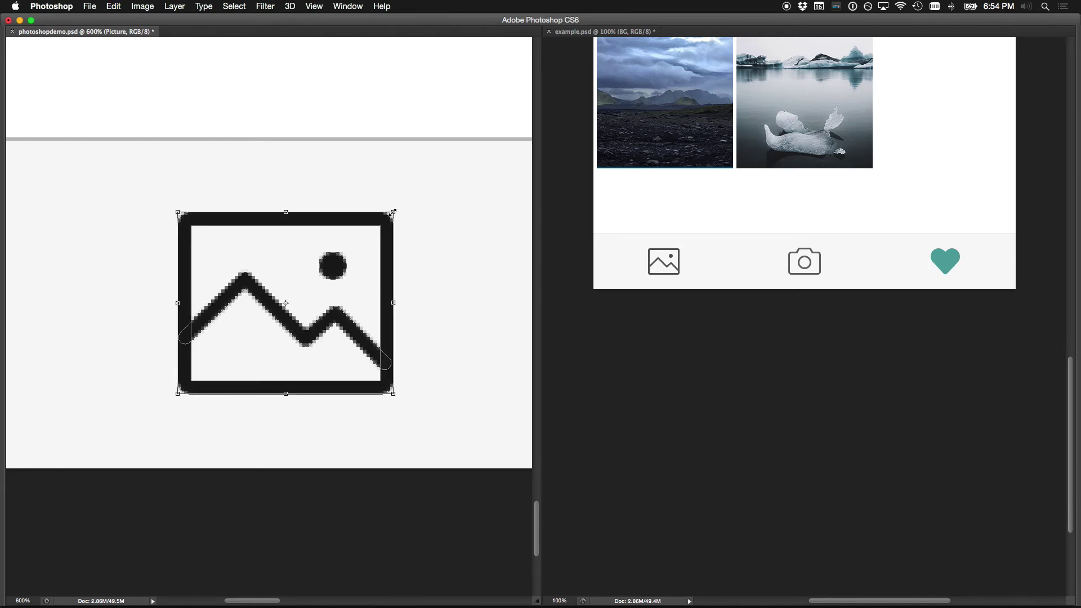
drag(393, 211, 432, 218)
key(Return)
Step: Compare the size of the tab bar picture icon with the one in example.psd using Free Transform
key(super+1)
key(Tab)
key(super+t)
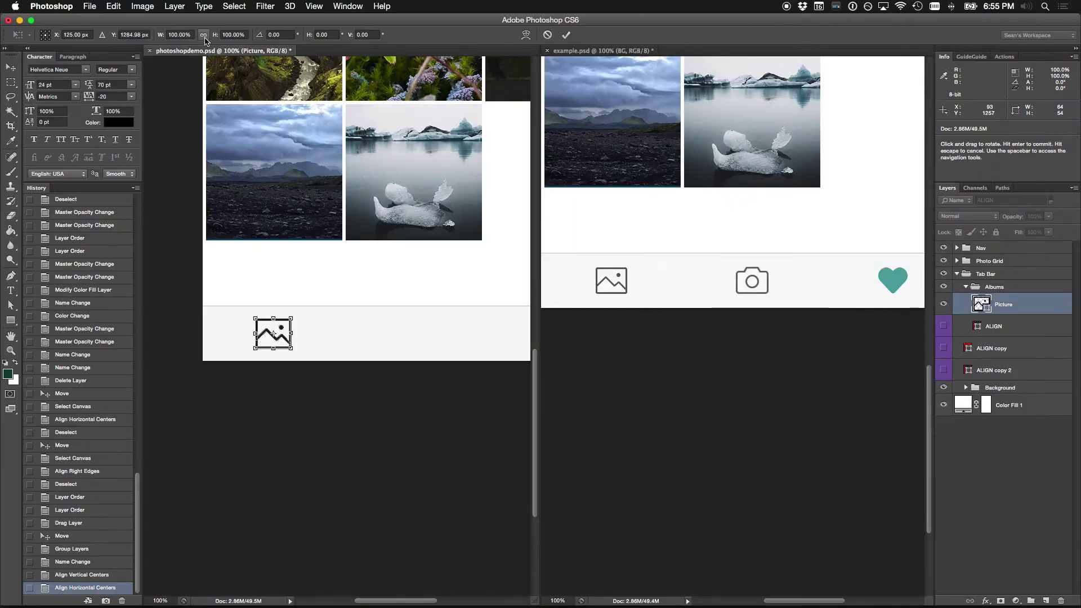
key(Return)
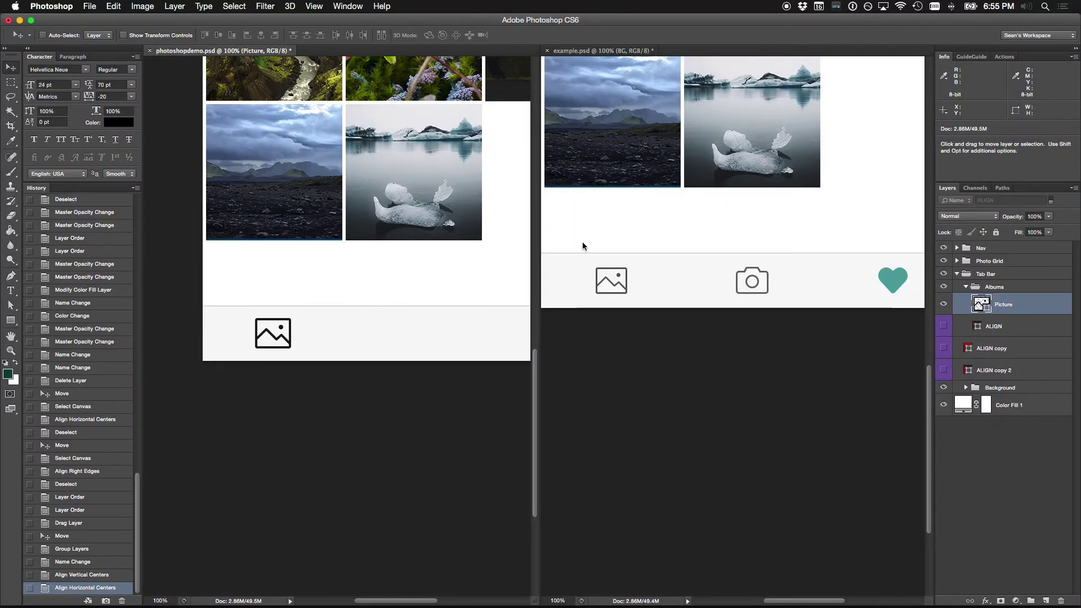
click(615, 271)
key(super+t)
click(619, 272)
key(super+t)
key(Return)
Step: Check the picture icon's dimensions in photoshopdemo.psd with Free Transform
click(277, 333)
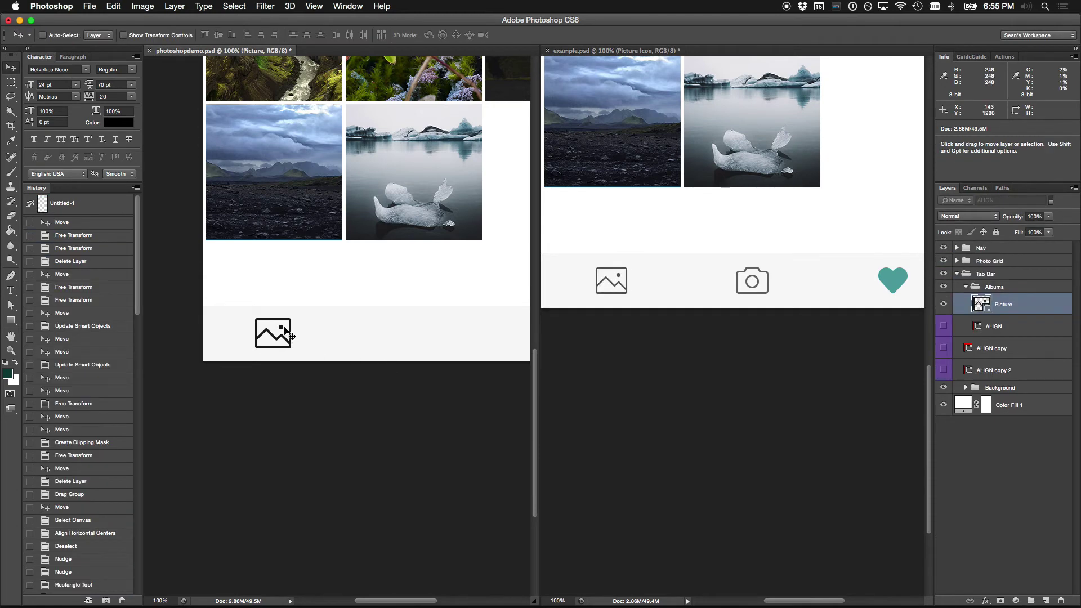
key(super+h)
key(super+t)
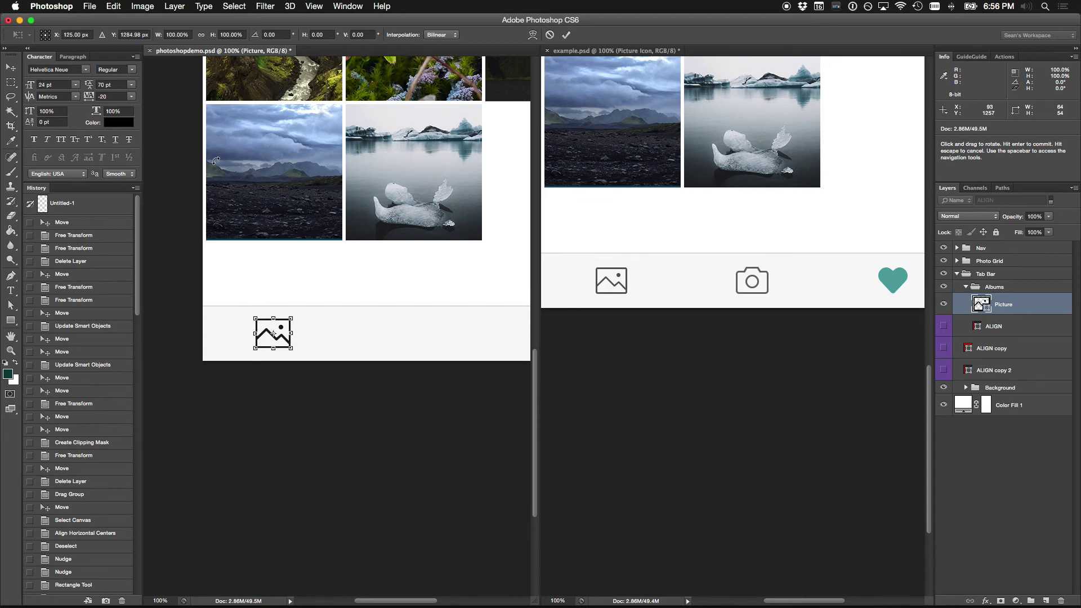
key(Return)
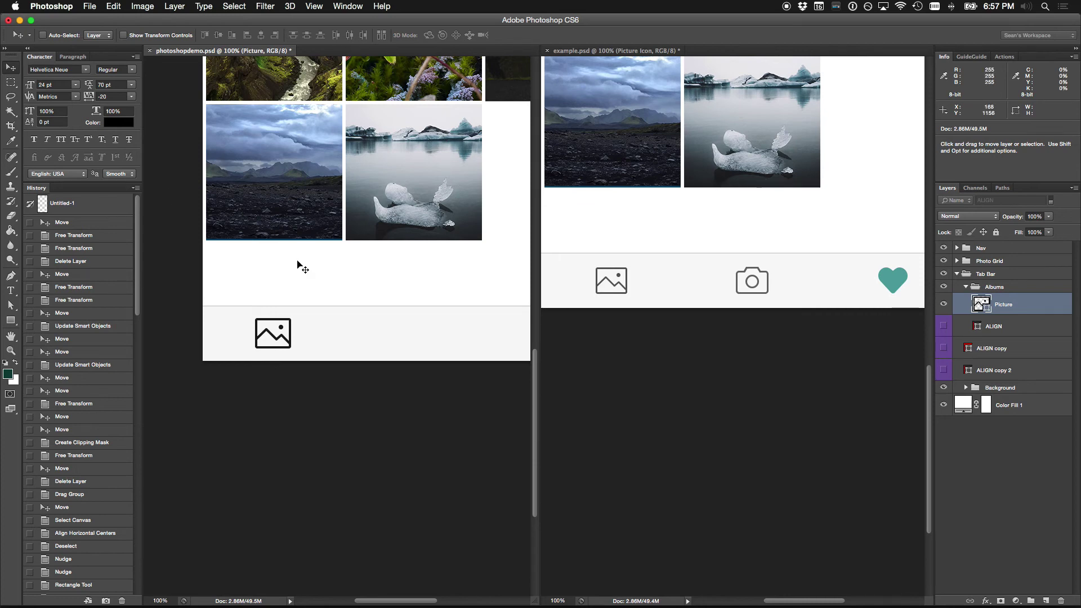
Step: Toggle the link between width and height in the picture icon's Free Transform and apply the transform
key(super+t)
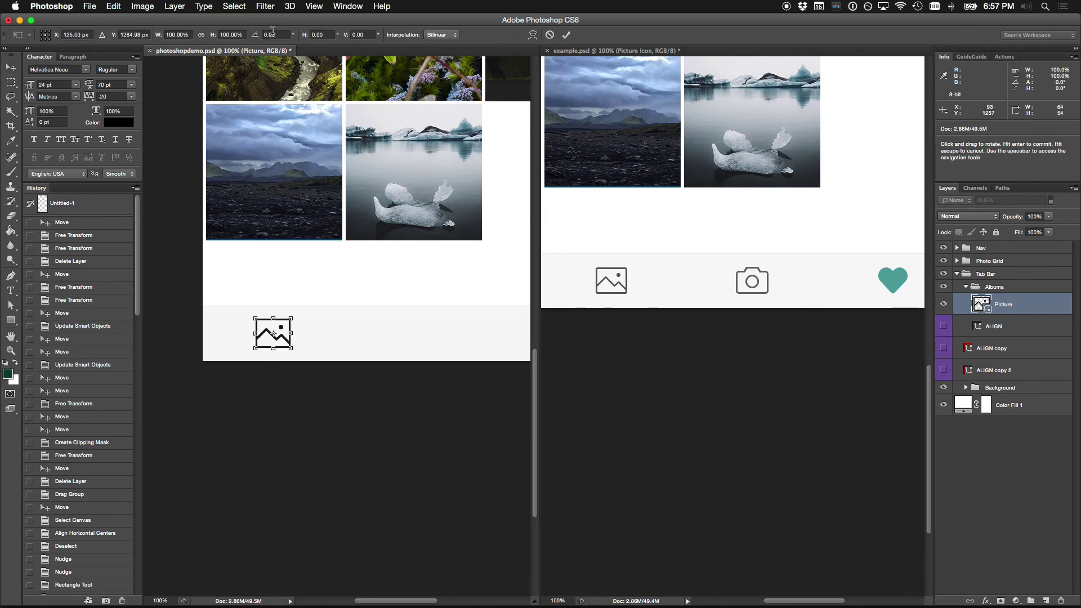
click(202, 38)
click(186, 32)
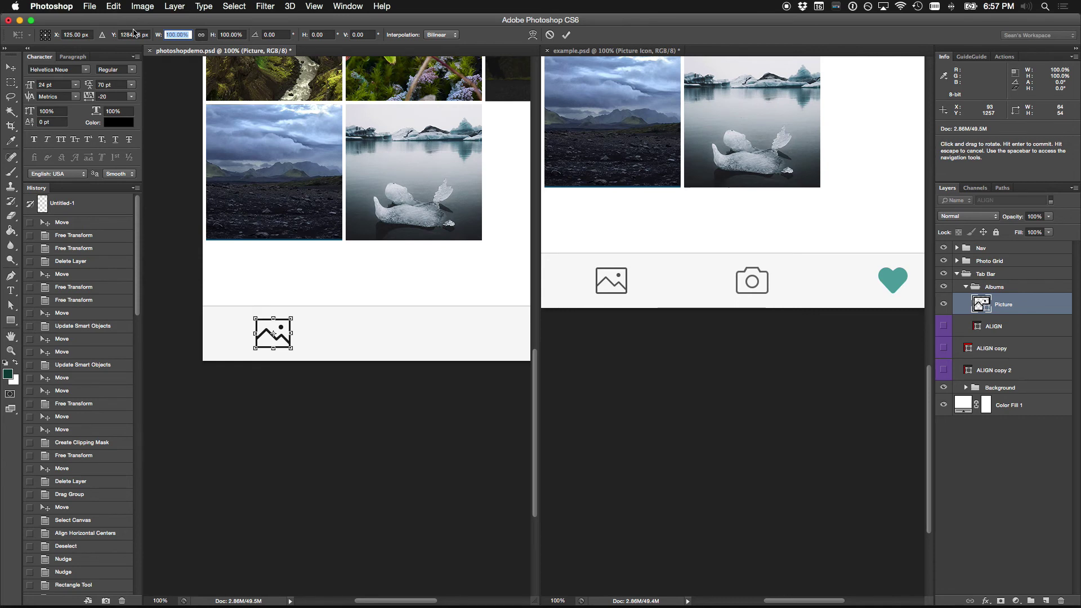
click(201, 35)
click(205, 36)
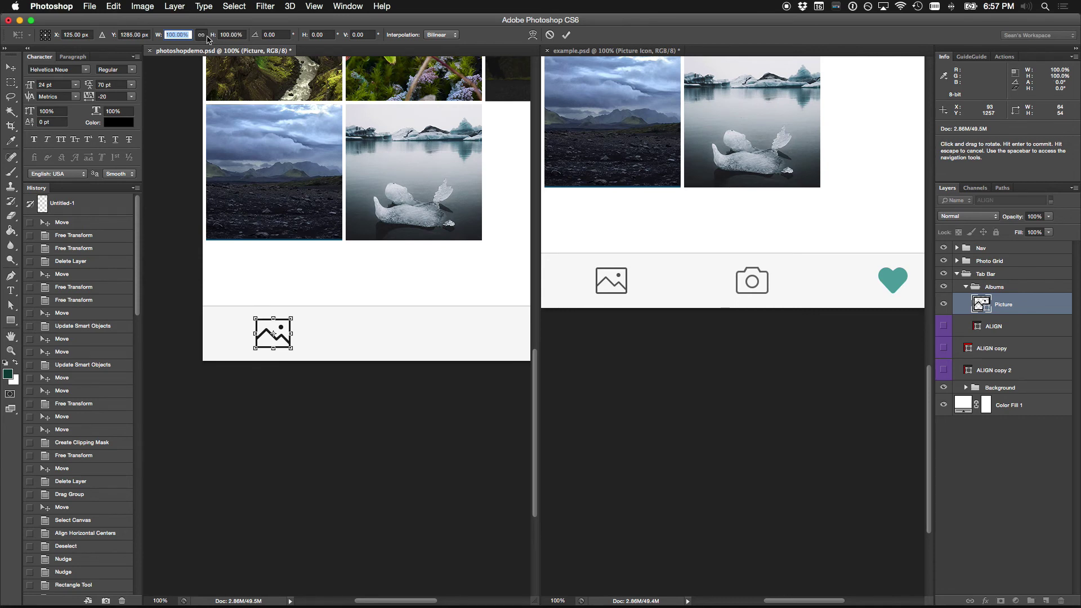
click(202, 35)
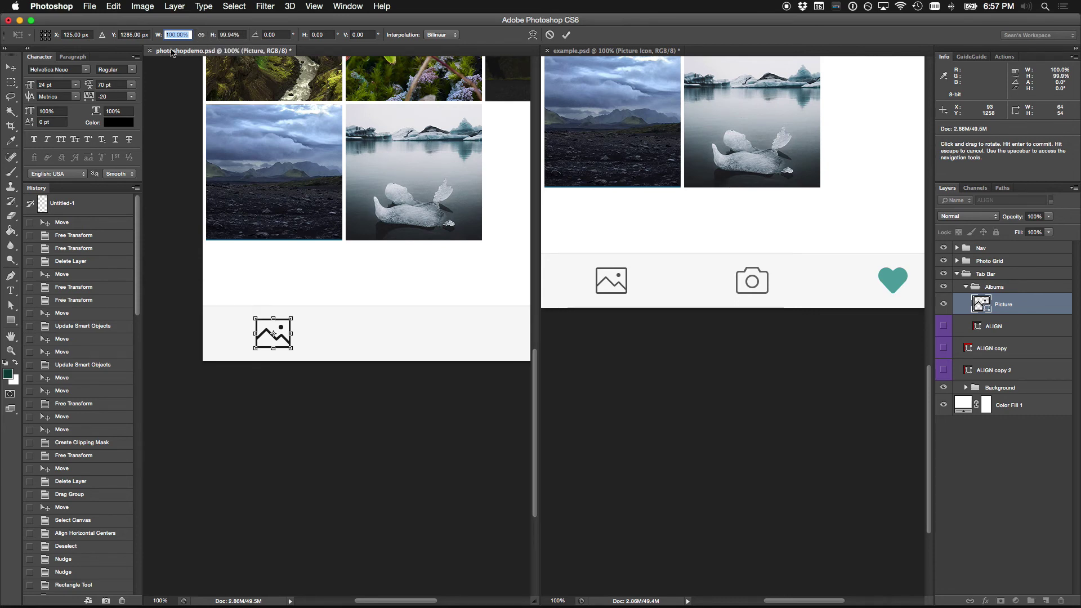
key(Return)
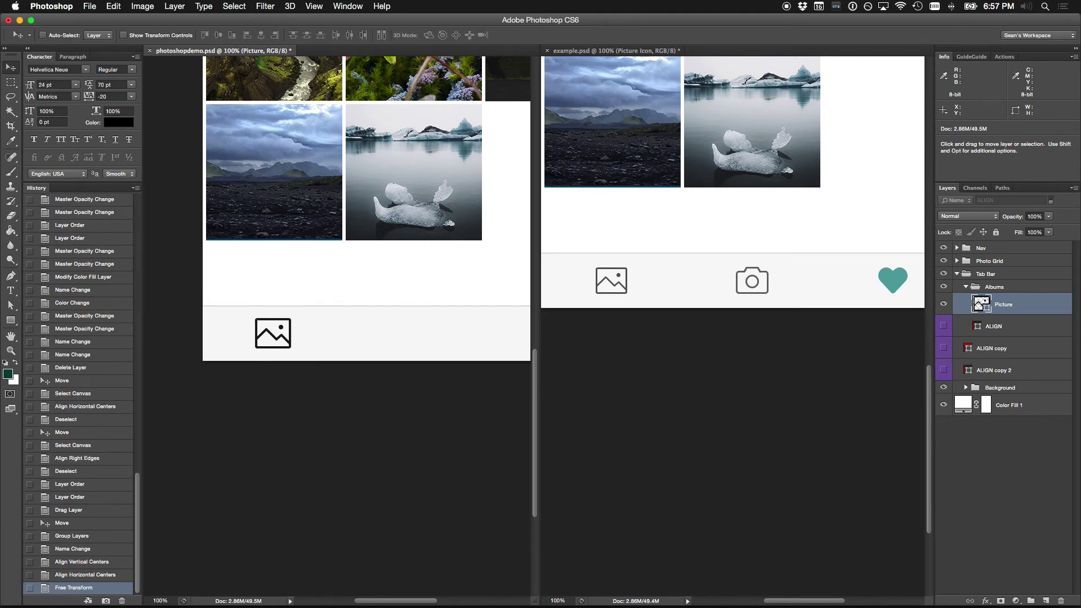
Step: Try to set the picture icon's width to 10 px without constrained proportions, and undo the transform
key(super+t)
click(185, 35)
text(10)
key(Return)
key(Return)
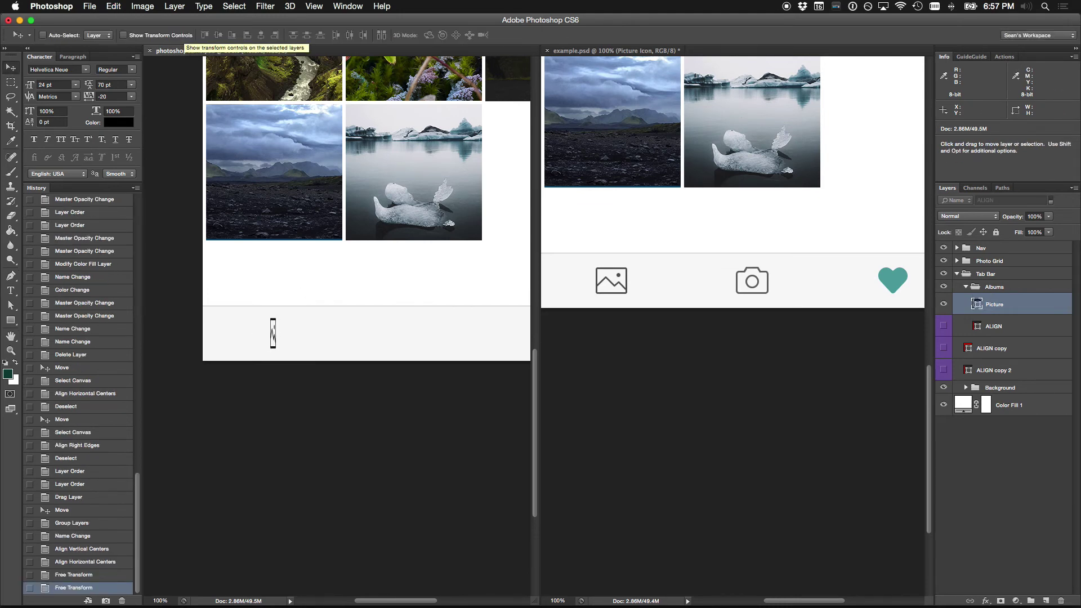
key(super+z)
Step: Resize the picture icon to 56 px wide with Free Transform, keeping width and height linked
key(super+t)
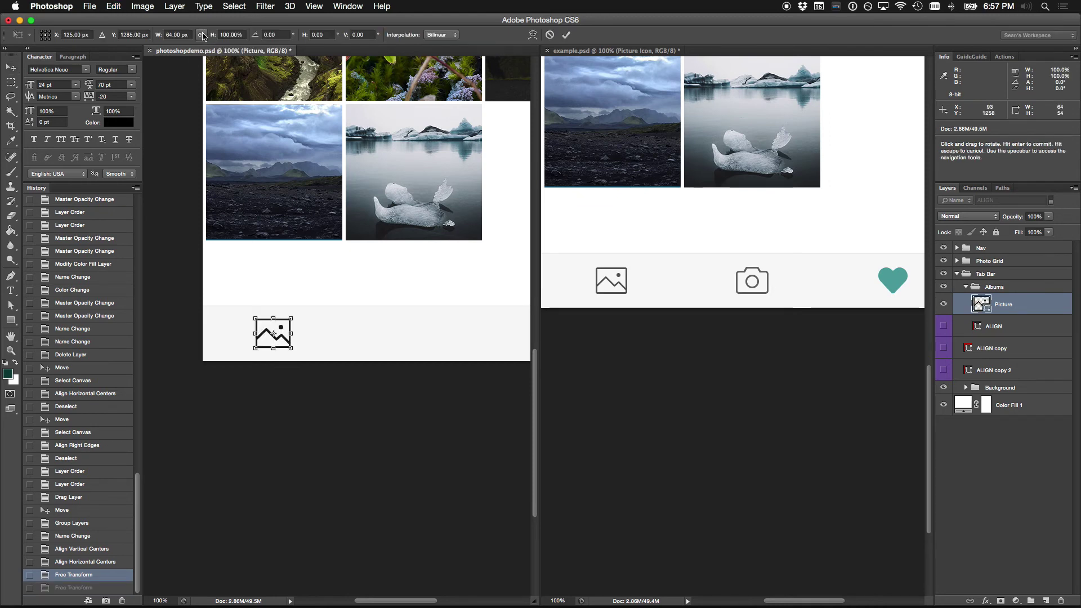
click(179, 35)
text(56)
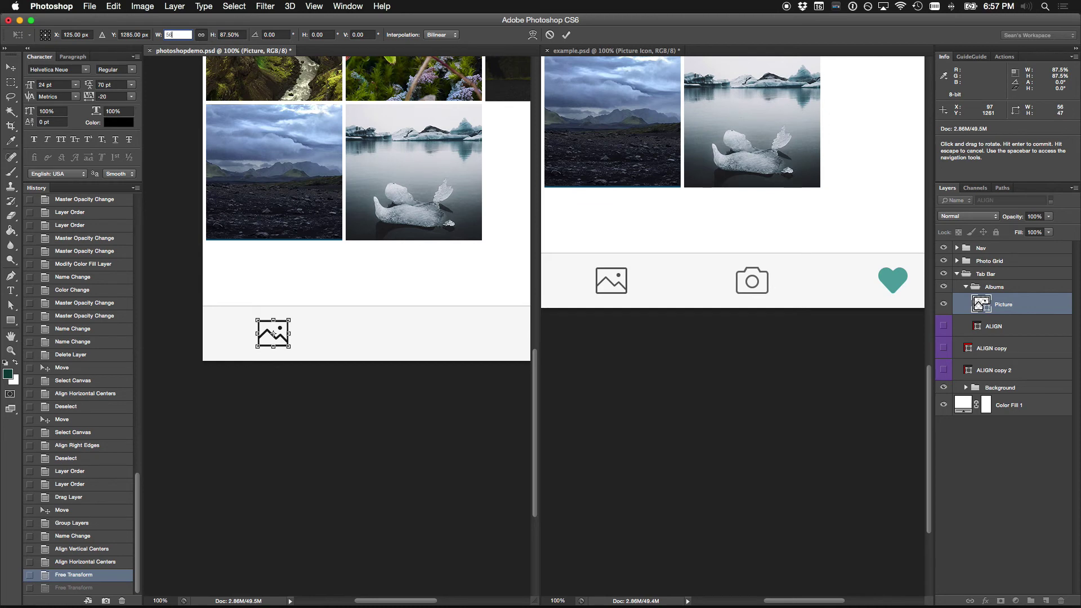
text(px)
key(Return)
key(Return)
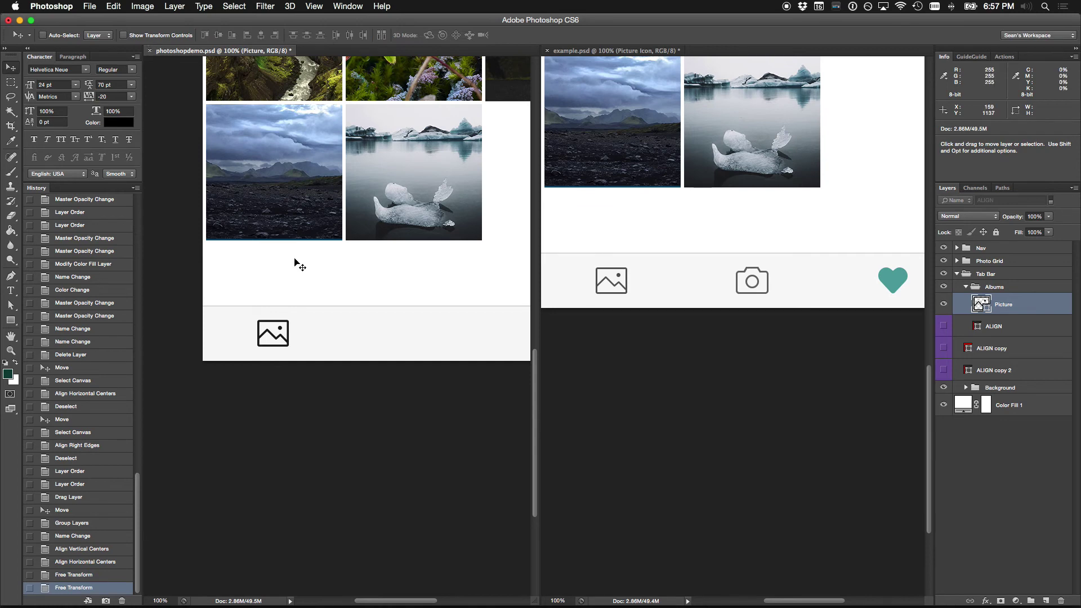
Step: Examine the pixel edges of the resized picture icon at 700% with the panels hidden
key(z)
click(240, 309)
click(240, 308)
click(240, 308)
click(257, 310)
click(257, 309)
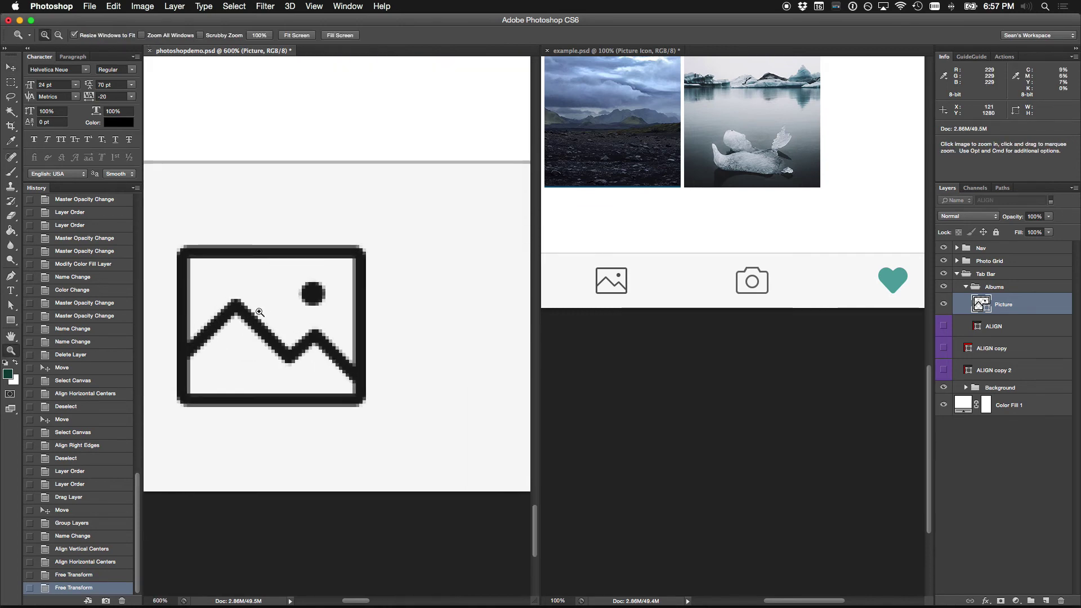
click(259, 311)
key(Tab)
drag(420, 304, 283, 307)
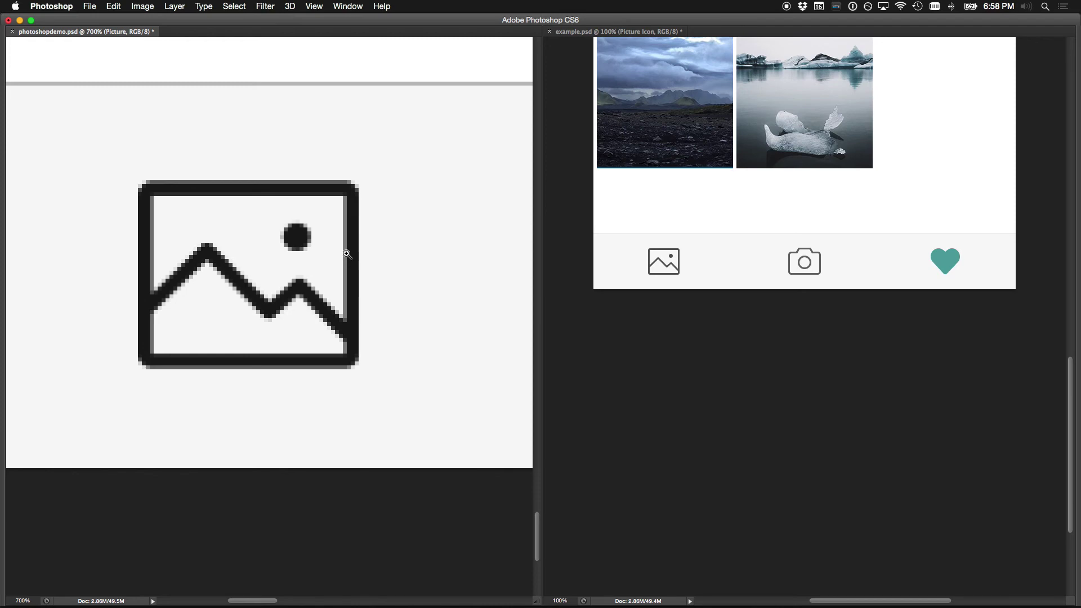
scroll(357, 222, left, 2)
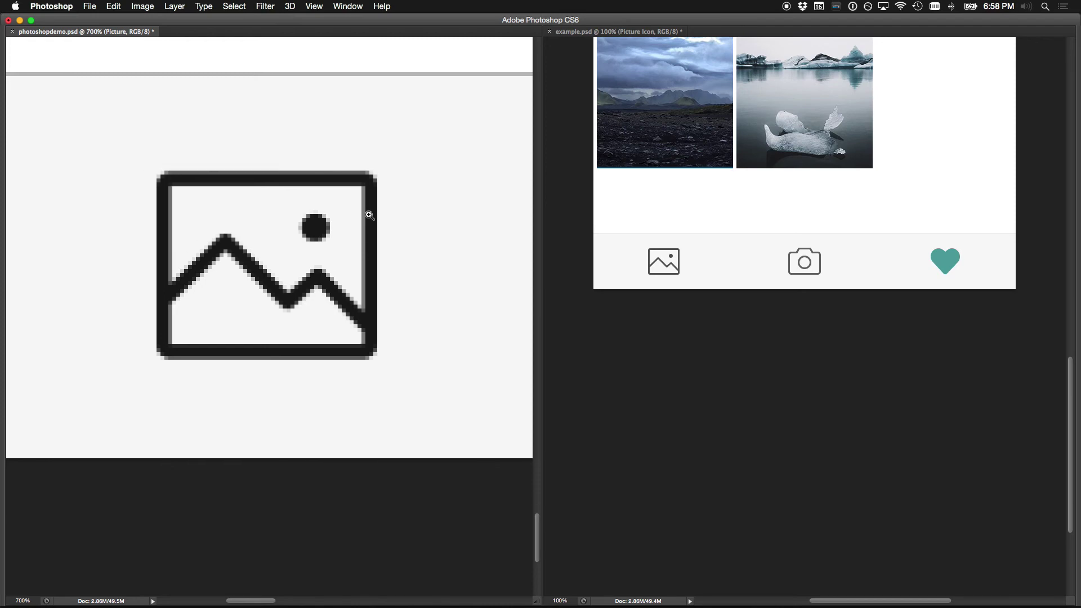
Step: Compare the picture icon's edges before and after the resize, at 100% and at up to 1200% zoom
click(369, 215)
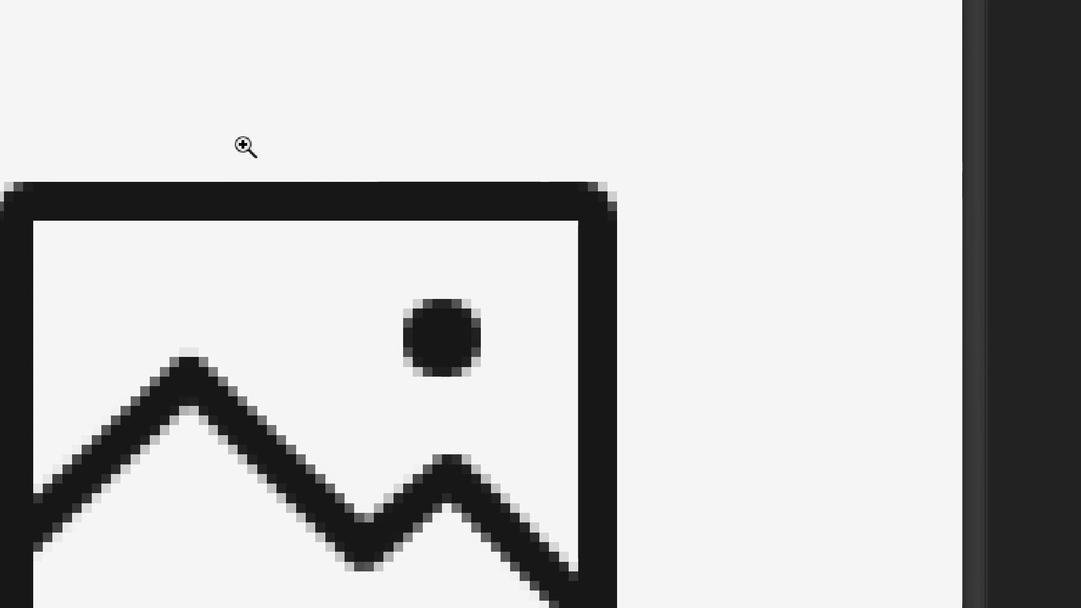
key(ctrl+minus)
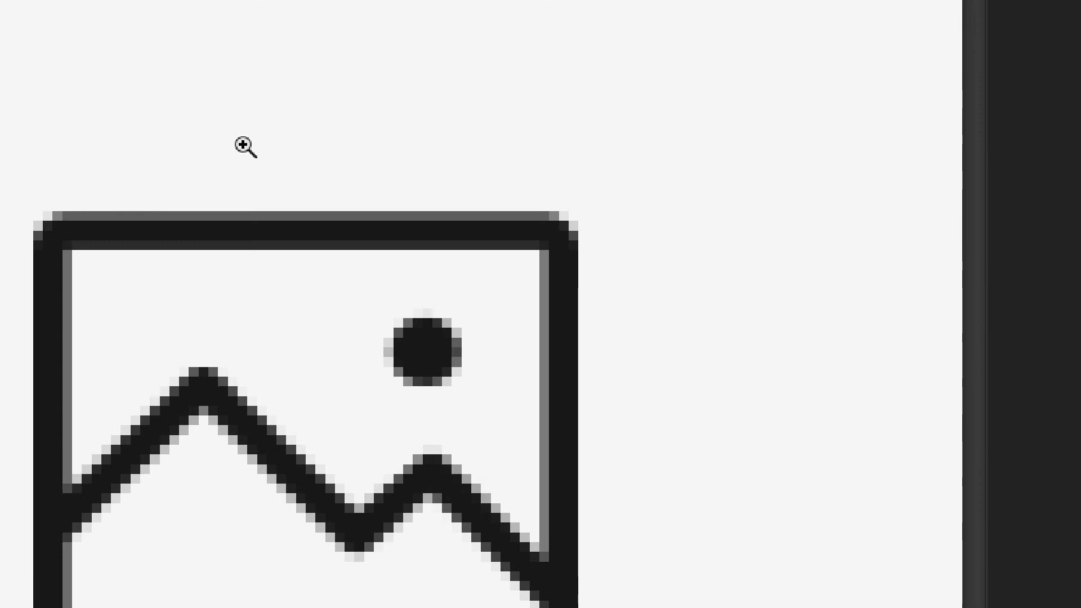
click(245, 147)
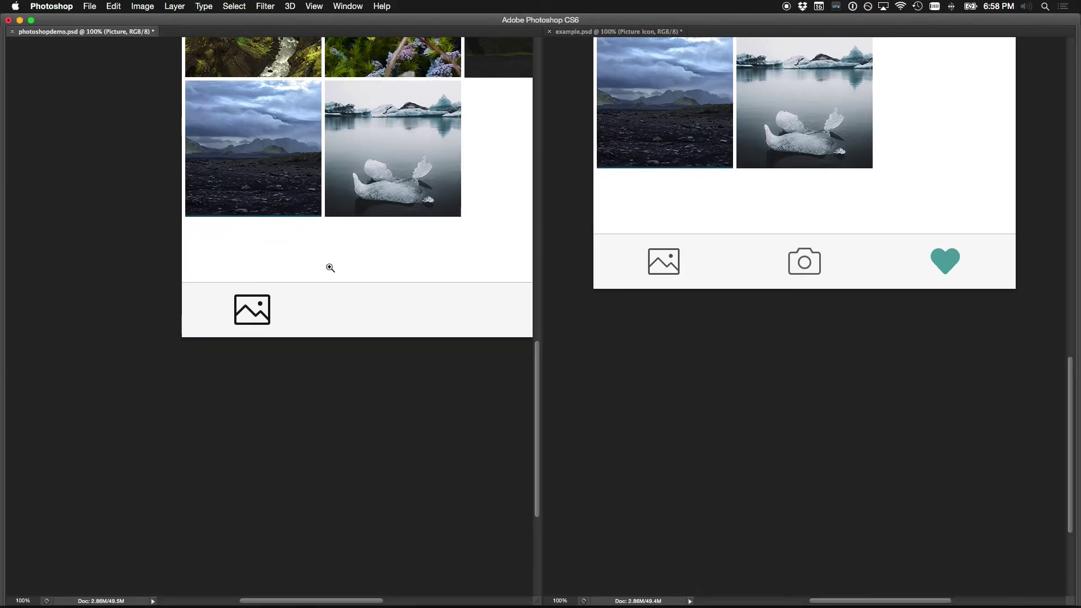
drag(224, 278, 288, 332)
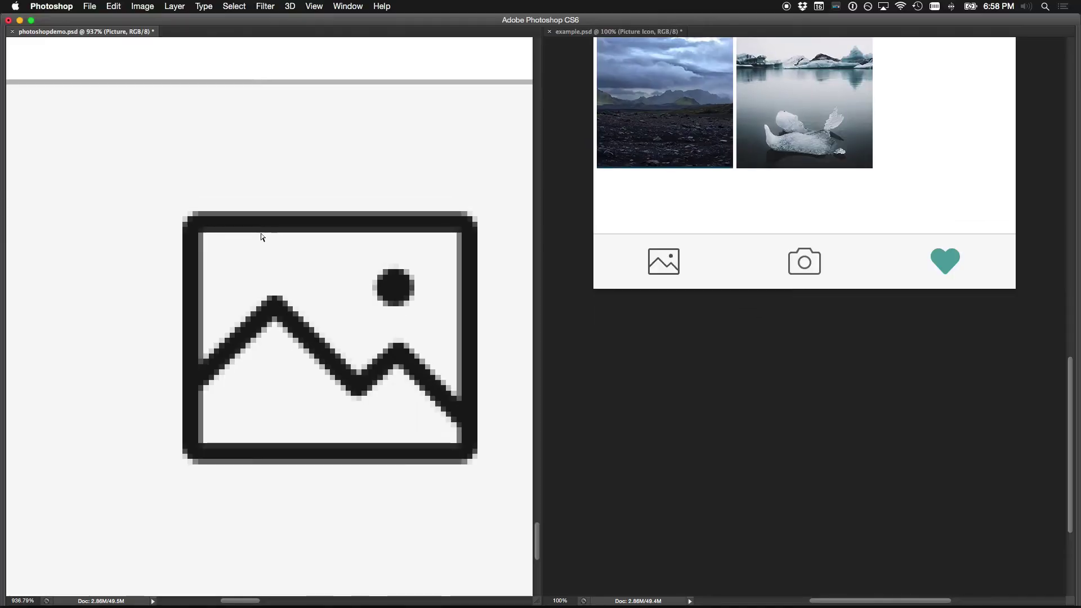
key(super+1)
drag(342, 256, 314, 286)
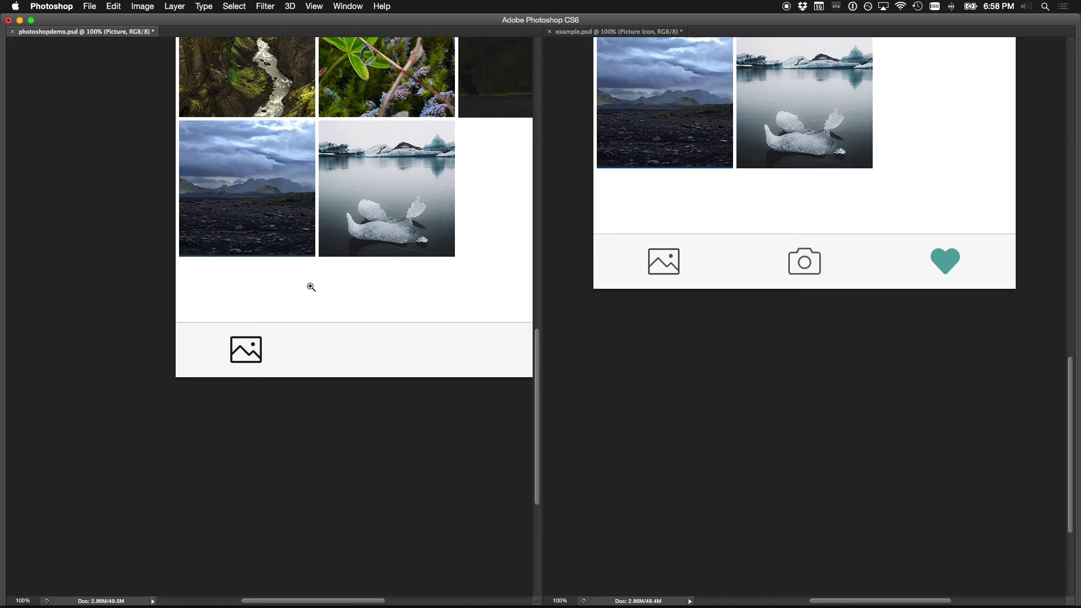
drag(222, 330, 269, 369)
click(269, 326)
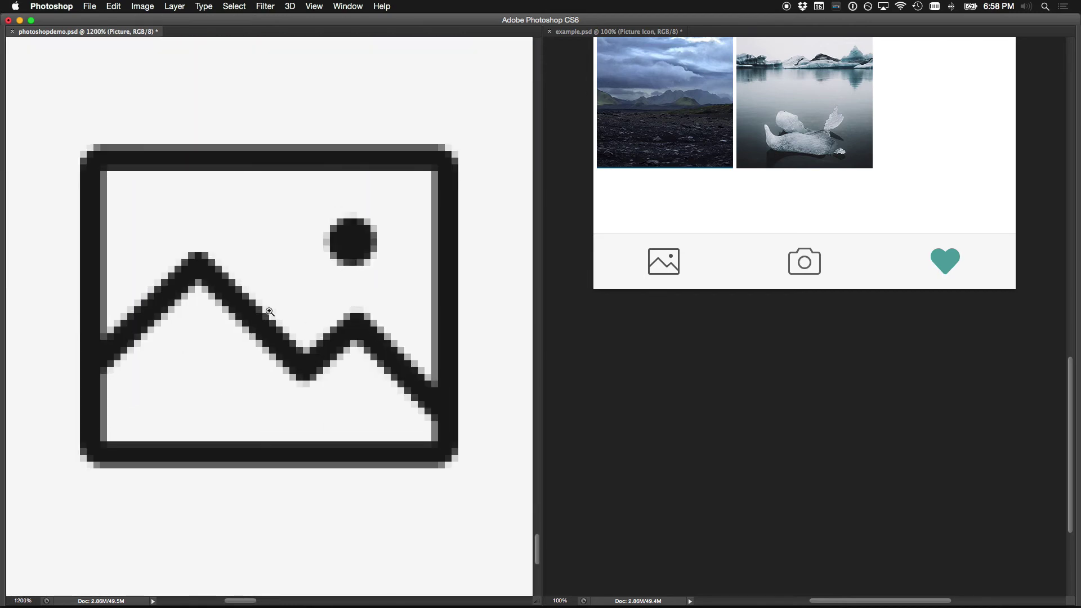
drag(269, 306, 287, 302)
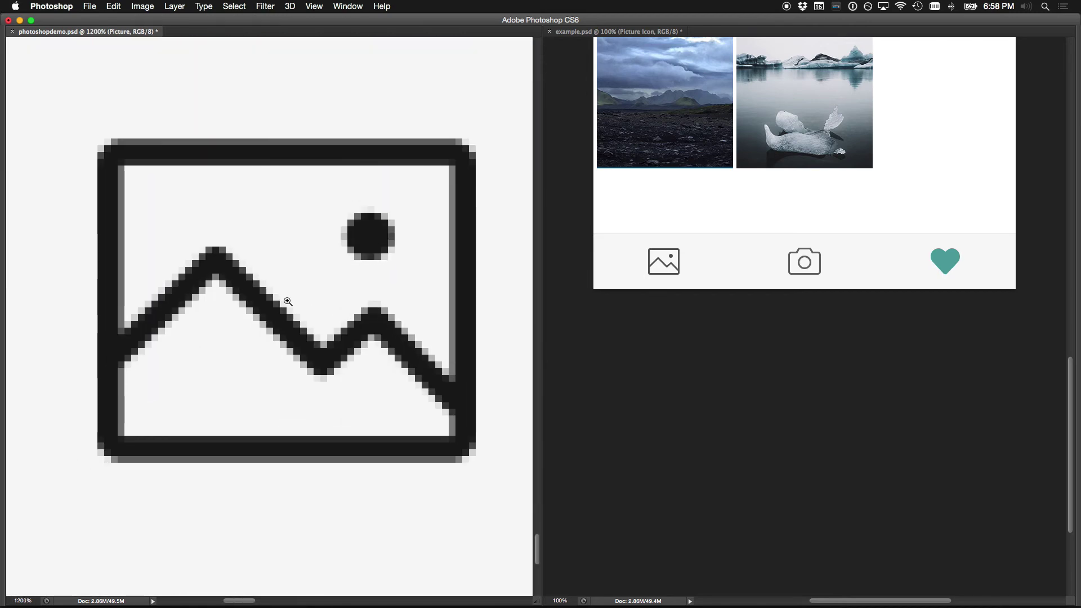
Step: Inspect the picture icon's Free Transform bounds against its edge pixels at 1200%
key(a)
click(307, 153)
key(super+t)
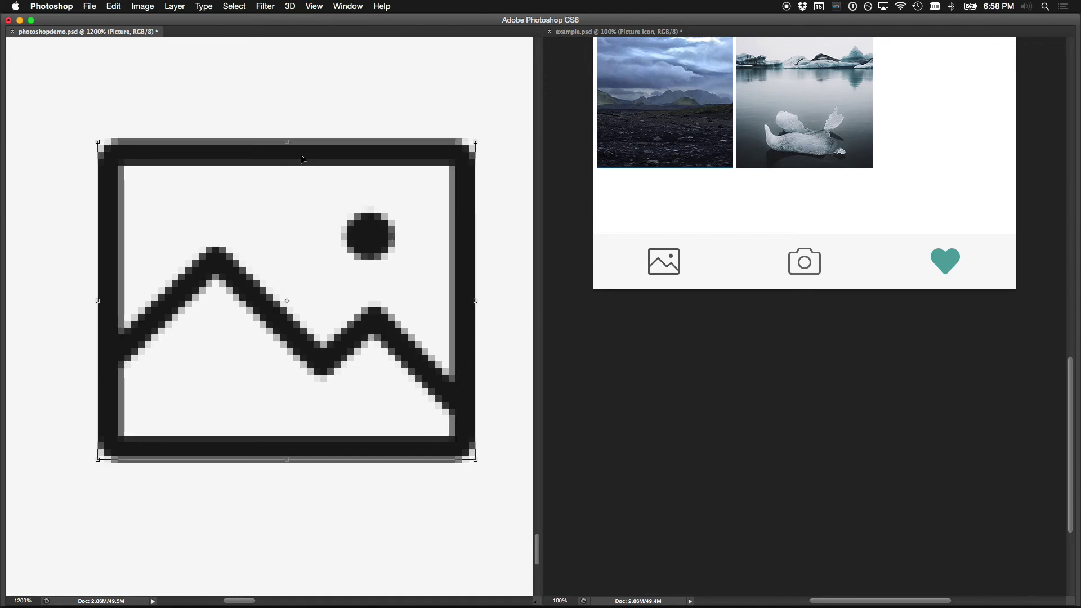
key(Return)
Step: Check the Snap Vector Tools and Transforms to Pixel Grid option in the General preferences
click(51, 6)
mouse_move(96, 44)
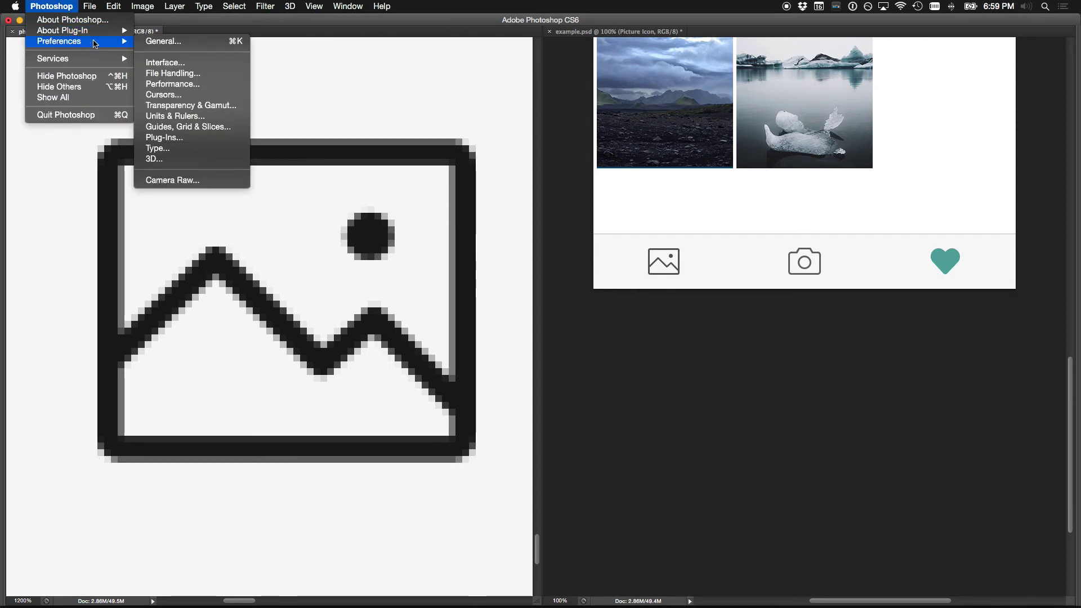
click(165, 45)
drag(453, 79, 527, 68)
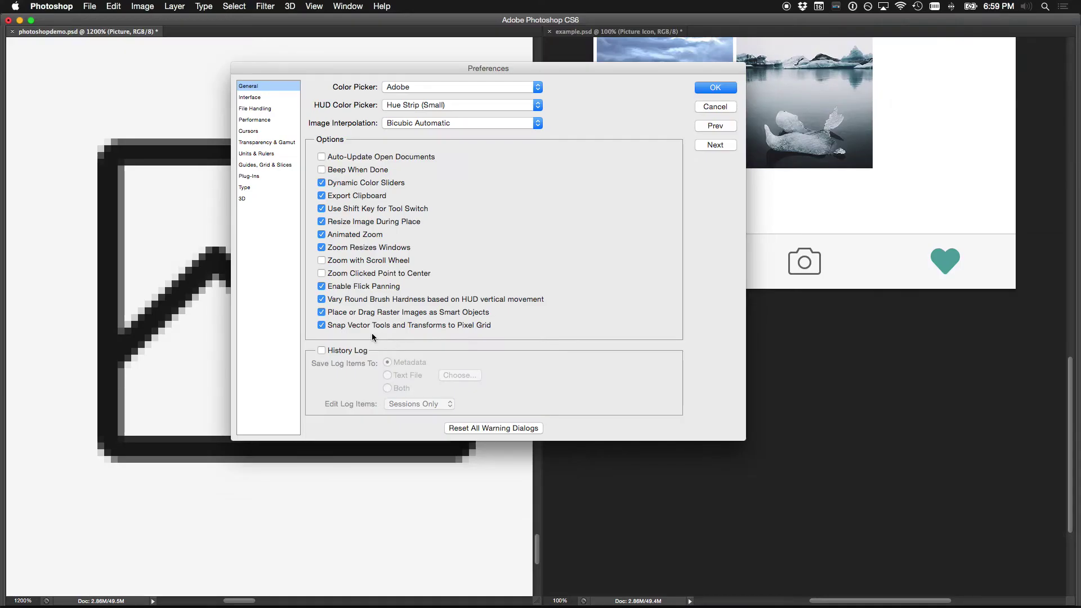
key(Return)
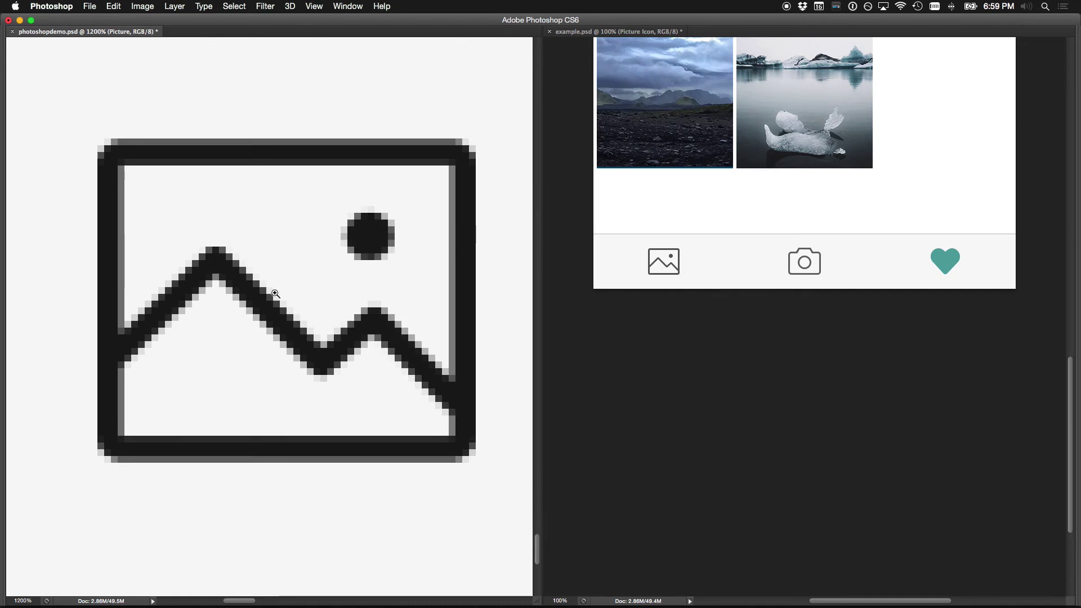
Step: Try to nudge the picture icon upward in Free Transform at 1200%, and undo the nudge
scroll(290, 287, left, 1)
key(super+t)
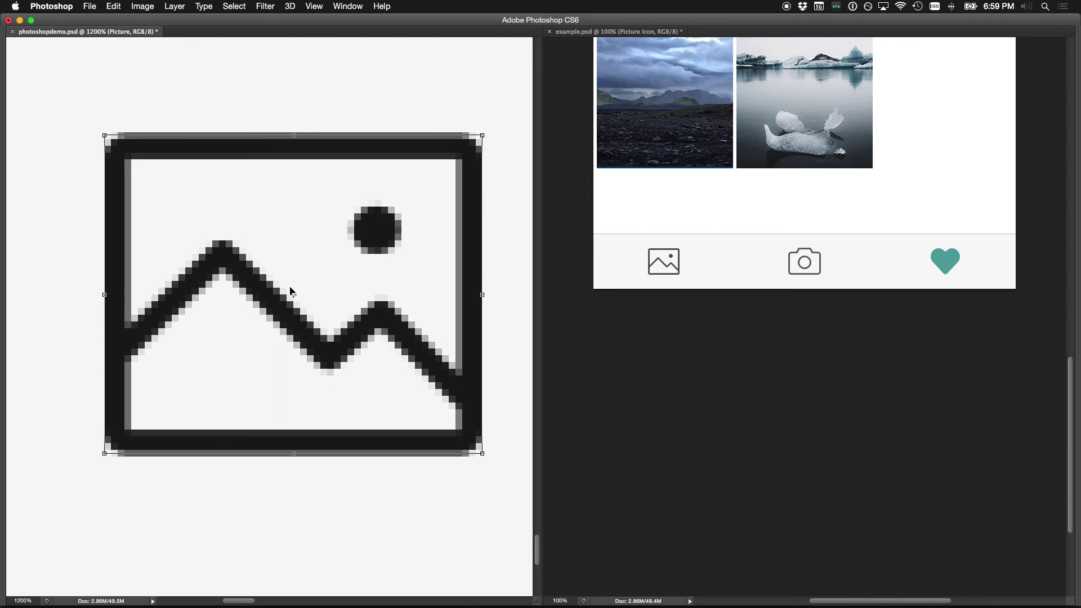
key(Up)
key(Return)
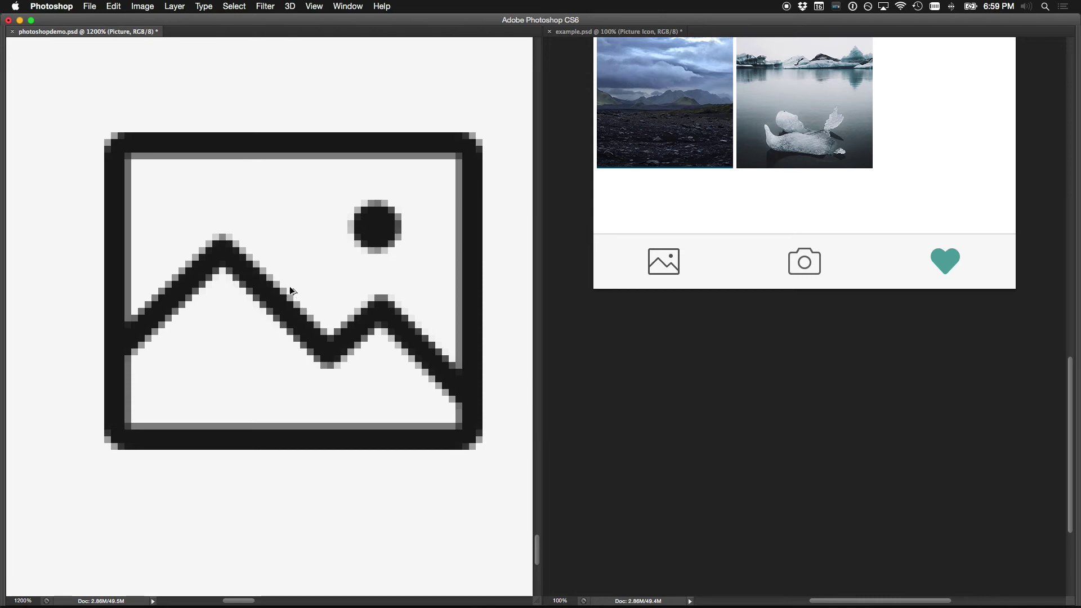
key(Down)
Step: Nudge the picture icon up one increment within Free Transform to sharpen its outer horizontal edges, and apply it
key(super+t)
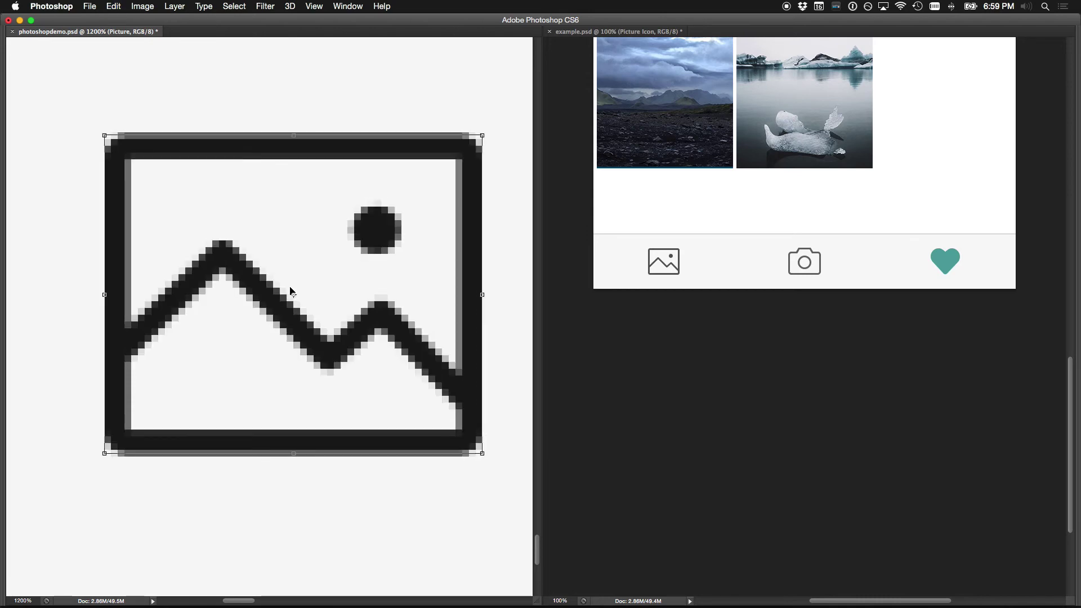
key(Up)
key(Return)
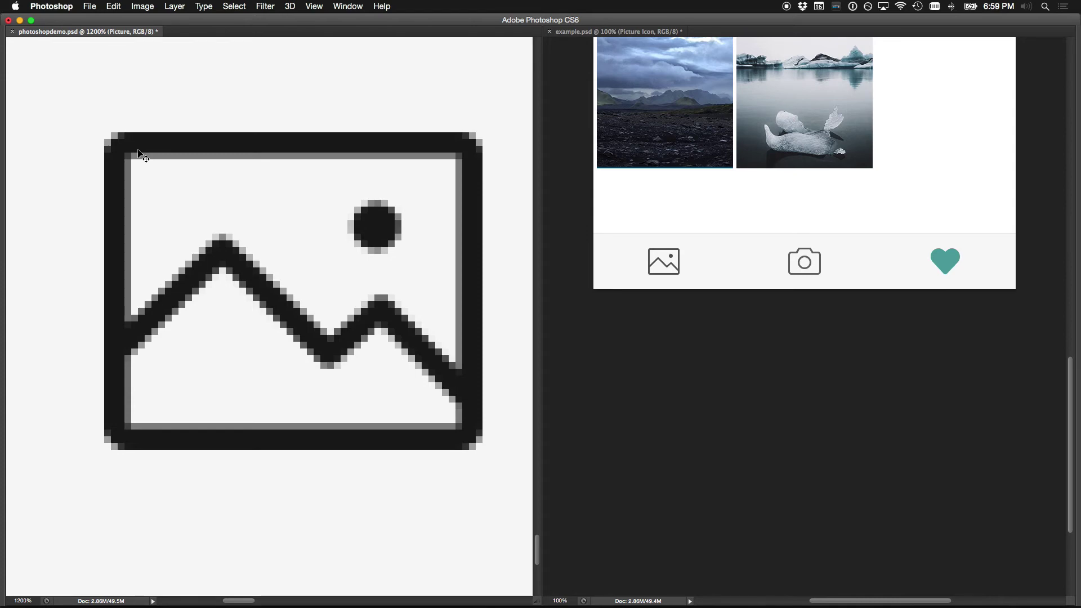
Step: Restore the panels, widen the photoshopdemo.psd view, and examine the picture icon's inner edge pixels at 1200%
key(Tab)
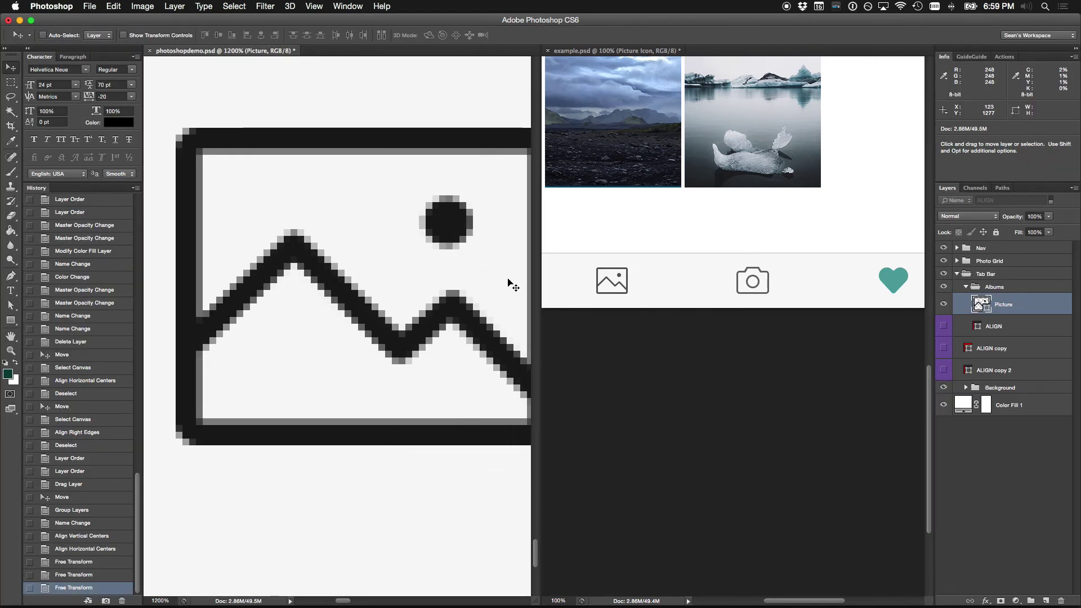
drag(535, 289, 850, 293)
scroll(464, 236, left, 3)
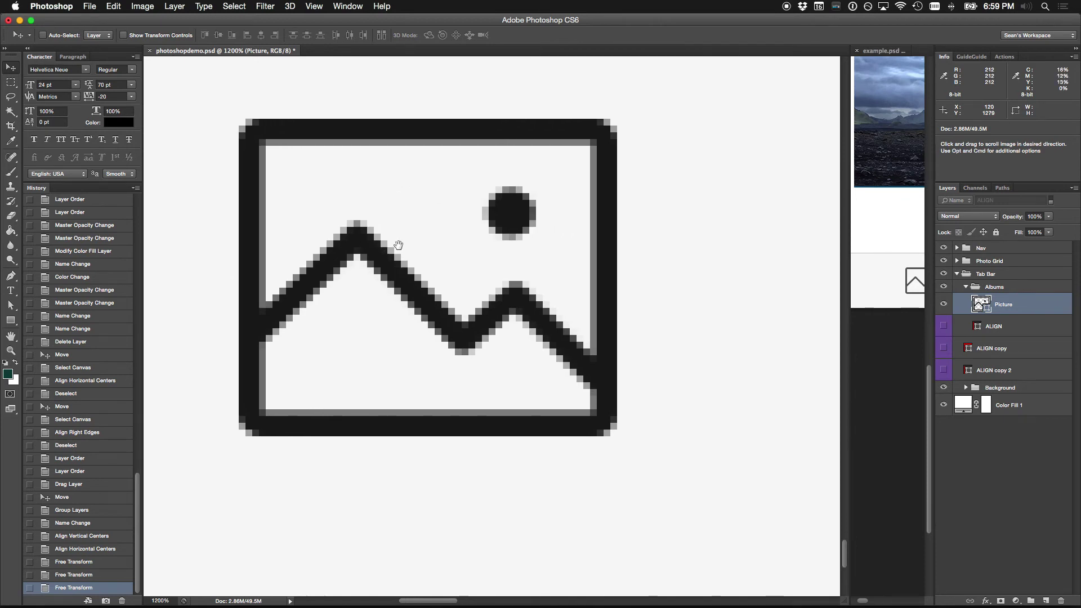
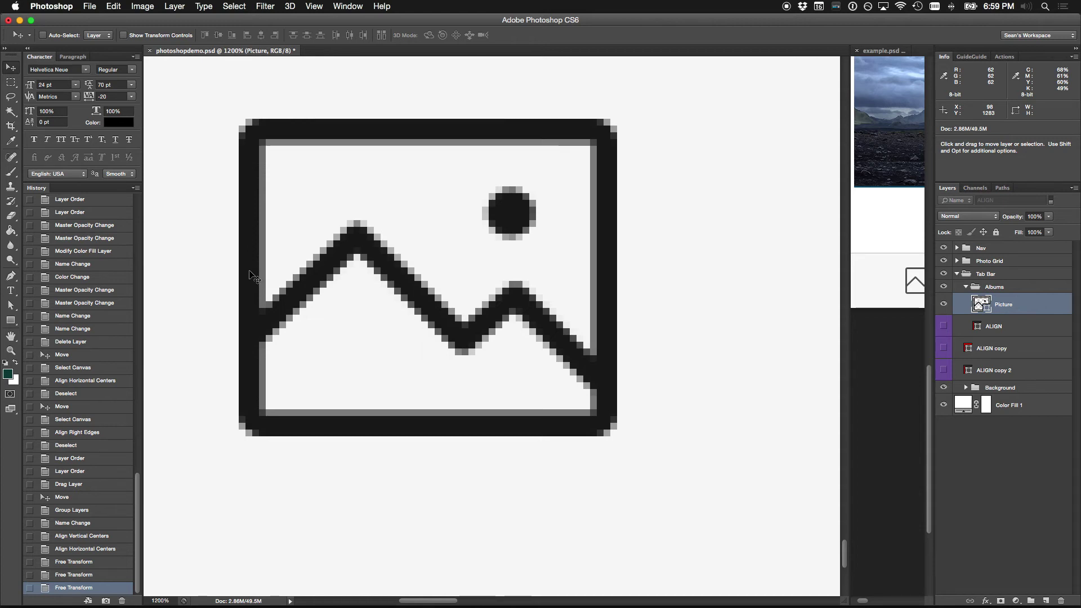
drag(284, 295, 338, 300)
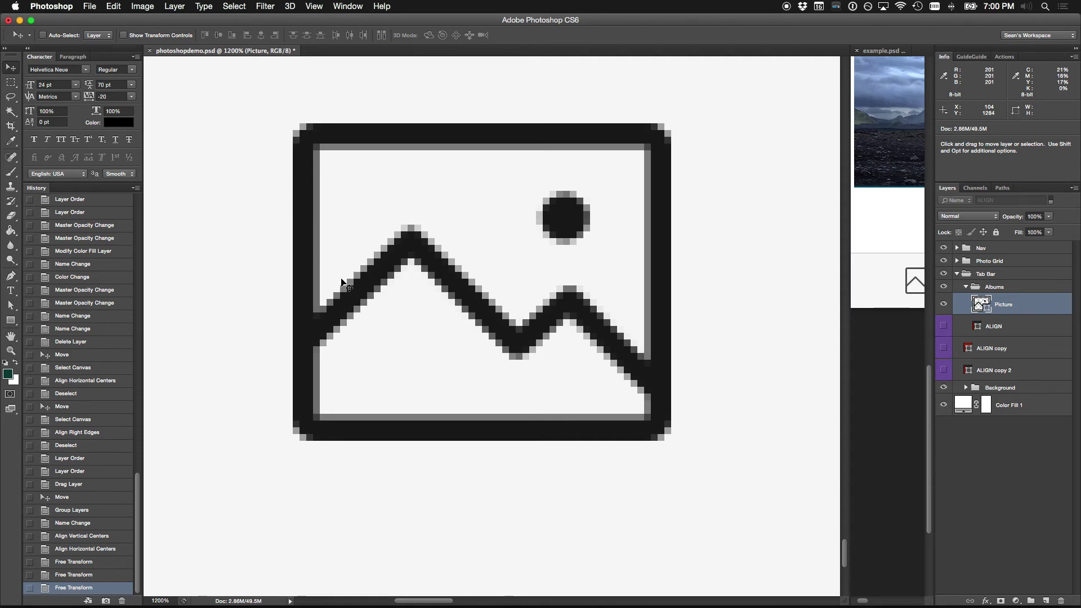
scroll(337, 269, right, 2)
scroll(336, 269, down, 1)
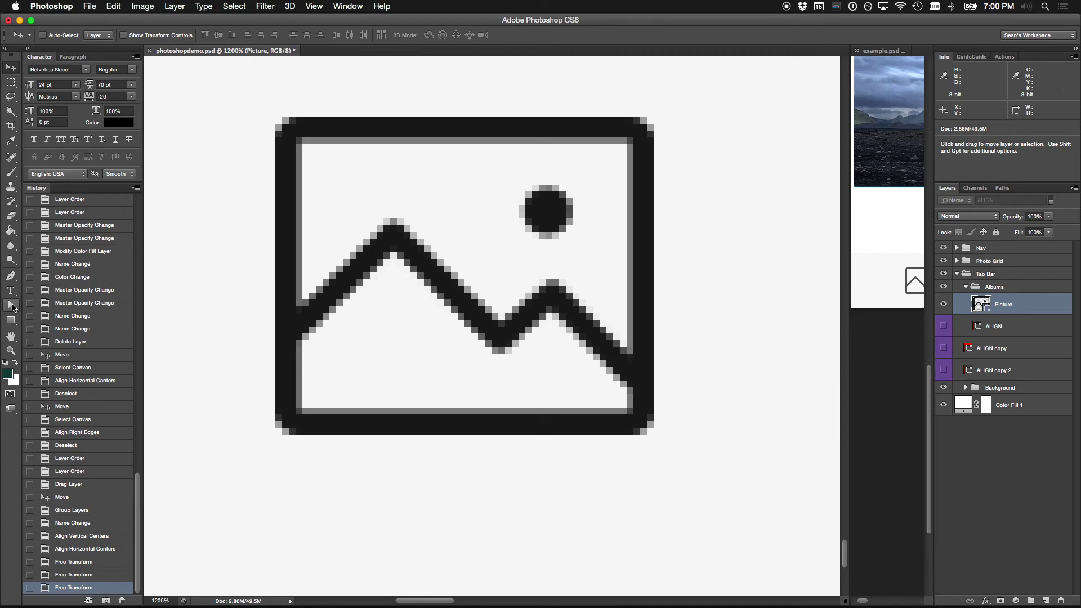
Step: Try to move the whole picture icon, undo the move, and activate the Direct Selection tool
drag(540, 253, 471, 276)
key(super+z)
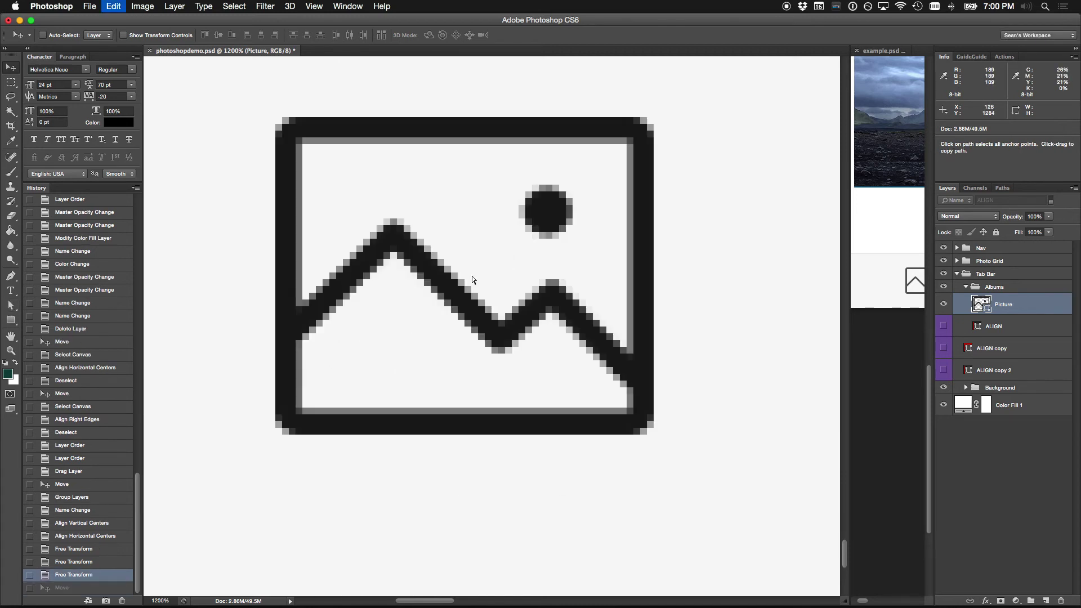
click(12, 309)
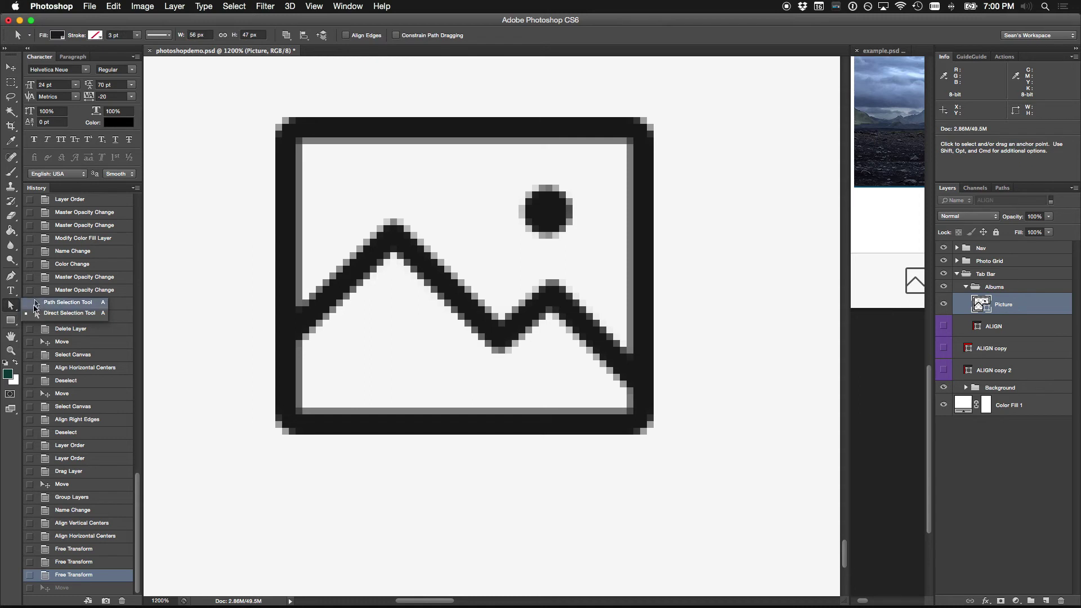
click(36, 304)
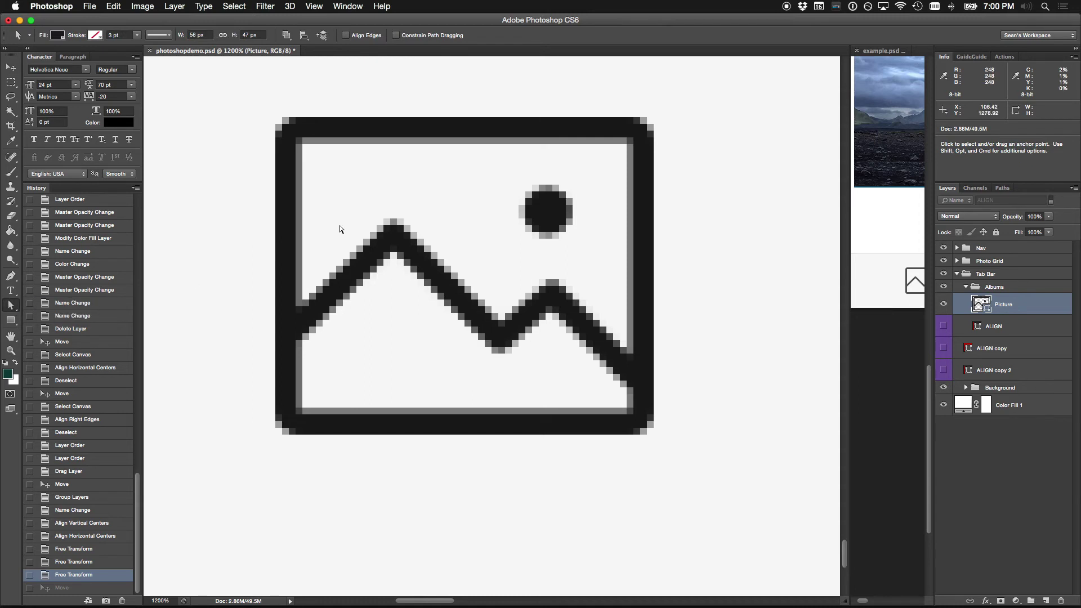
Step: Try to pull an upper corner anchor of the icon's frame far outward, and undo the anchor drags
click(310, 136)
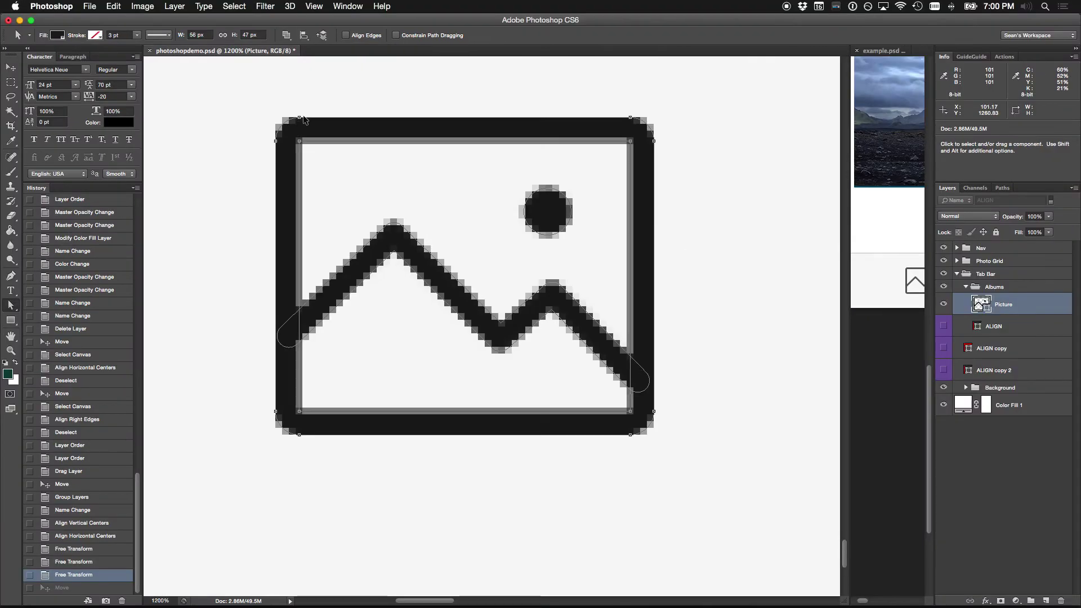
key(super+plus)
key(super+plus)
key(super+plus)
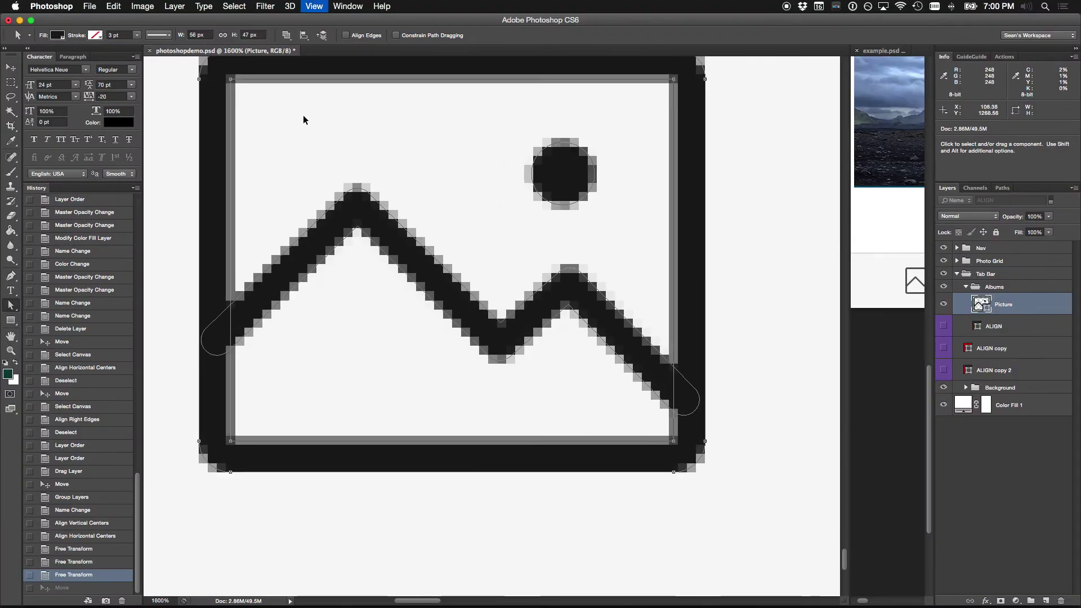
scroll(588, 283, up, 5)
drag(343, 187, 158, 59)
key(super+minus)
key(super+minus)
key(super+minus)
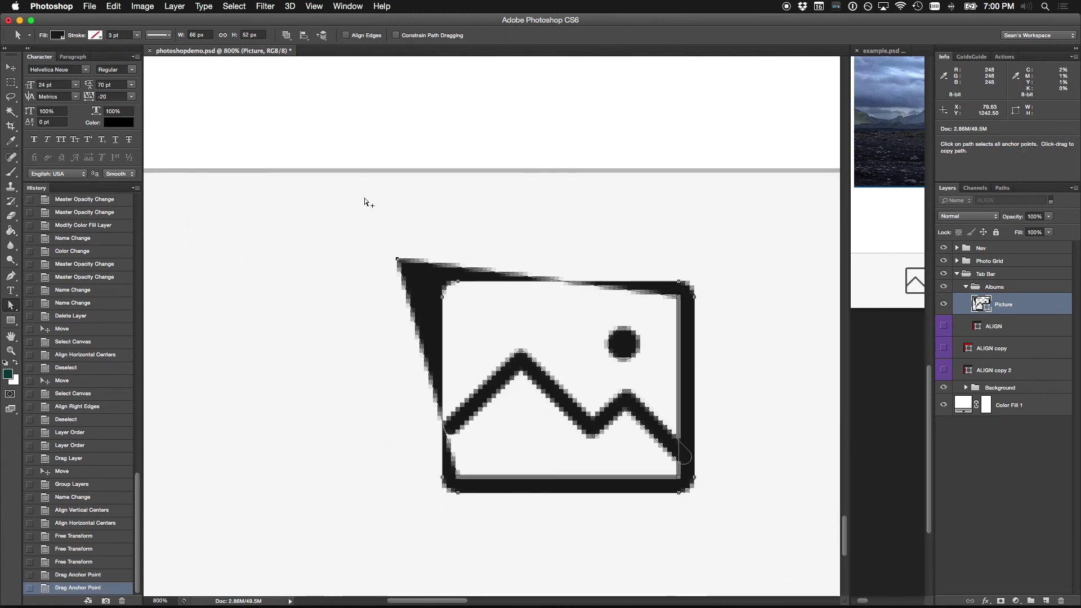
key(super+alt+z)
key(super+alt+z)
Step: Try to move the icon's frame path separately from the mountains and sun, and undo the move
key(z)
drag(462, 293, 490, 337)
key(a)
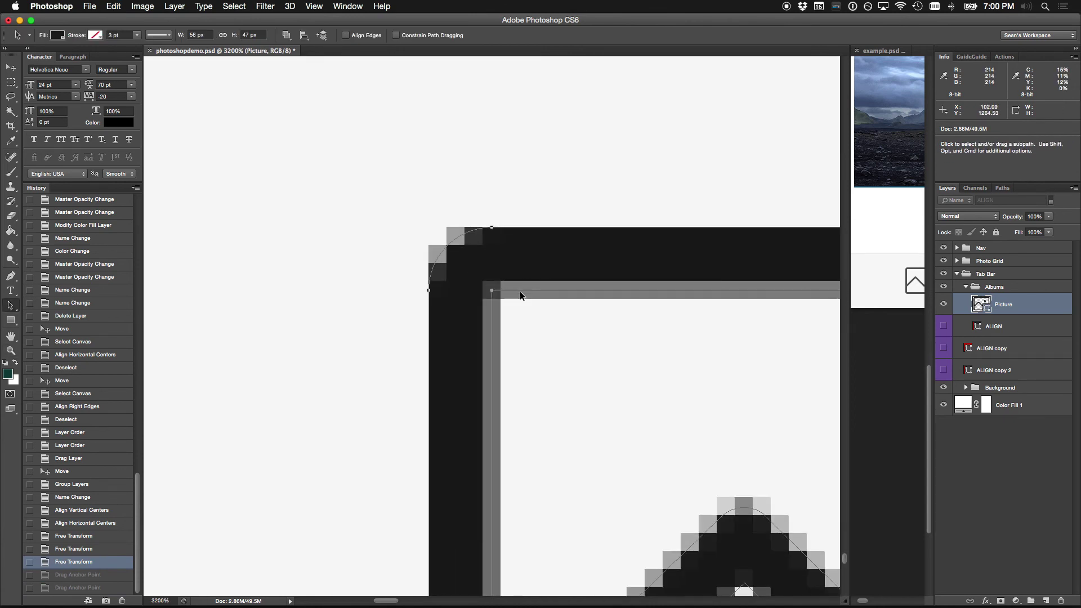
drag(615, 319, 369, 123)
key(super+minus)
key(super+minus)
key(super+minus)
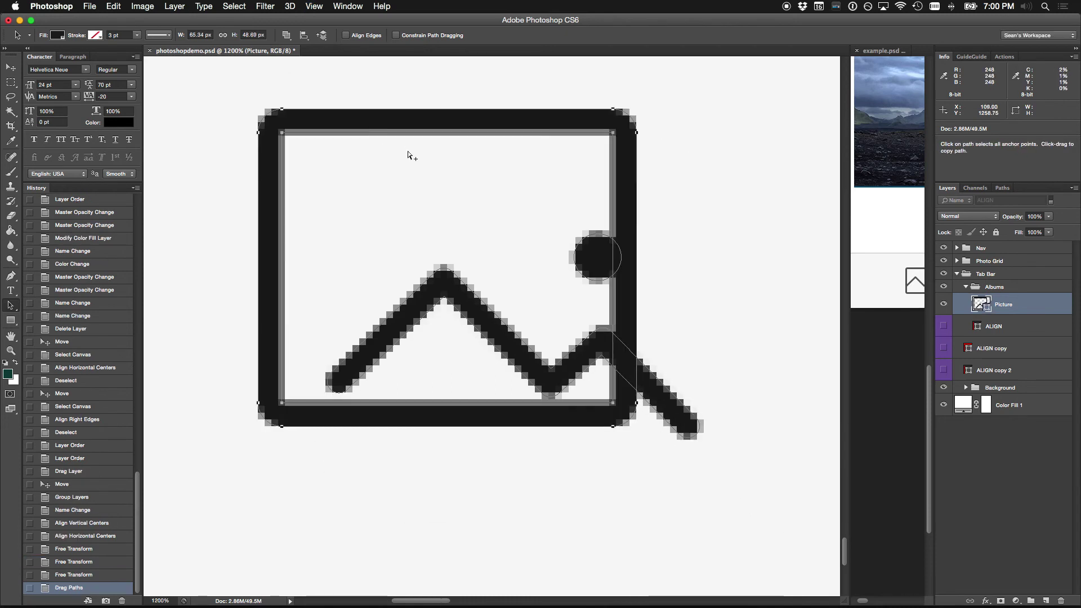
key(super+z)
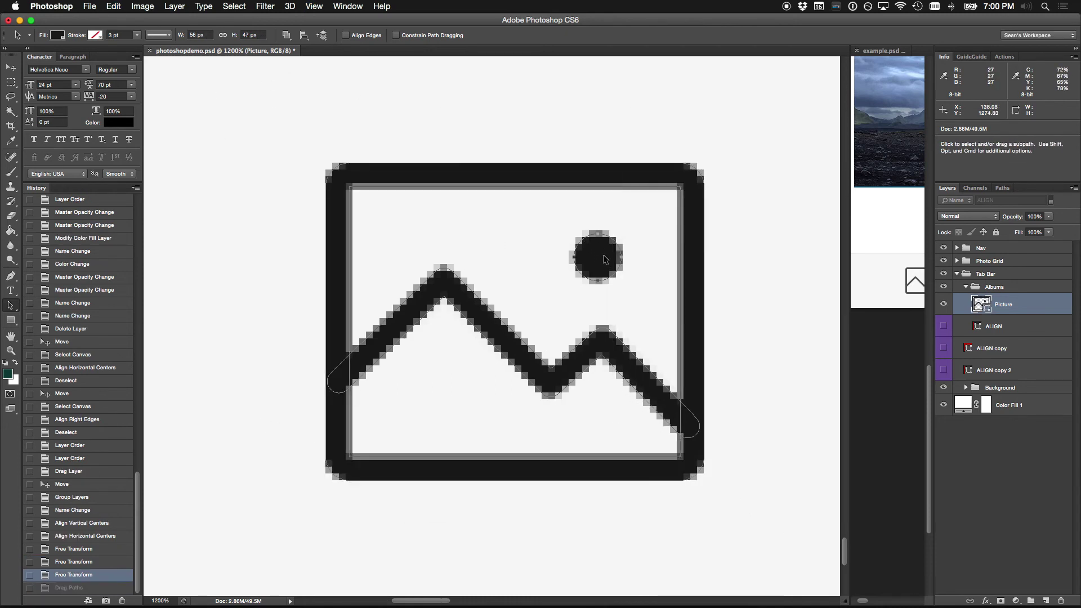
Step: Try to move the sun circle and the mountain line as separate paths, undoing each move
drag(602, 254, 559, 249)
key(super+z)
drag(483, 309, 531, 261)
key(super+z)
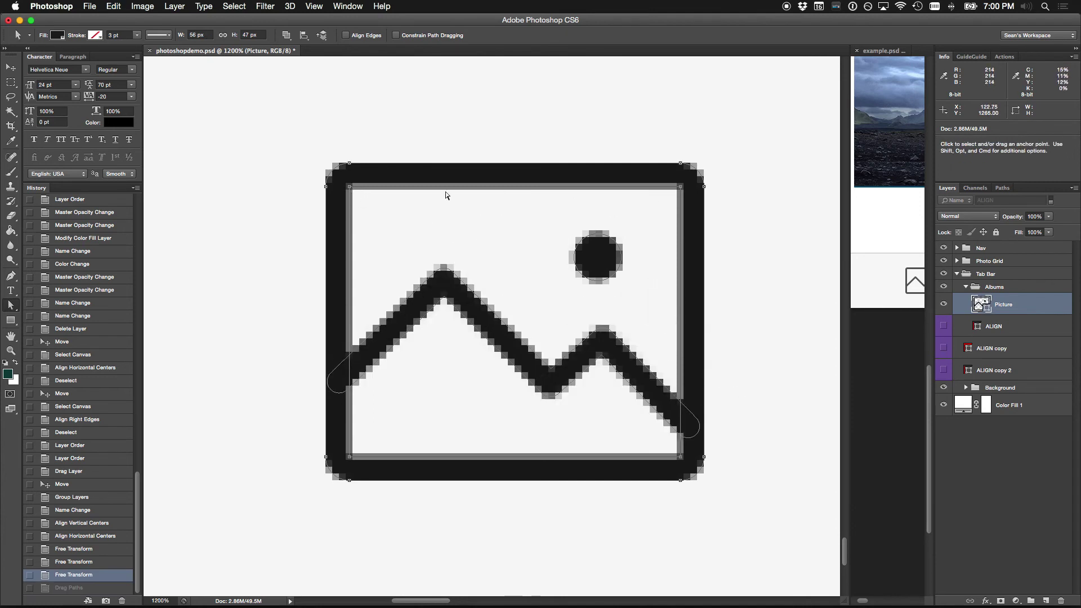
Step: Move the frame's four inner corner anchors outward by about half a pixel each so the inner edges meet the pixel grid
drag(289, 140, 362, 227)
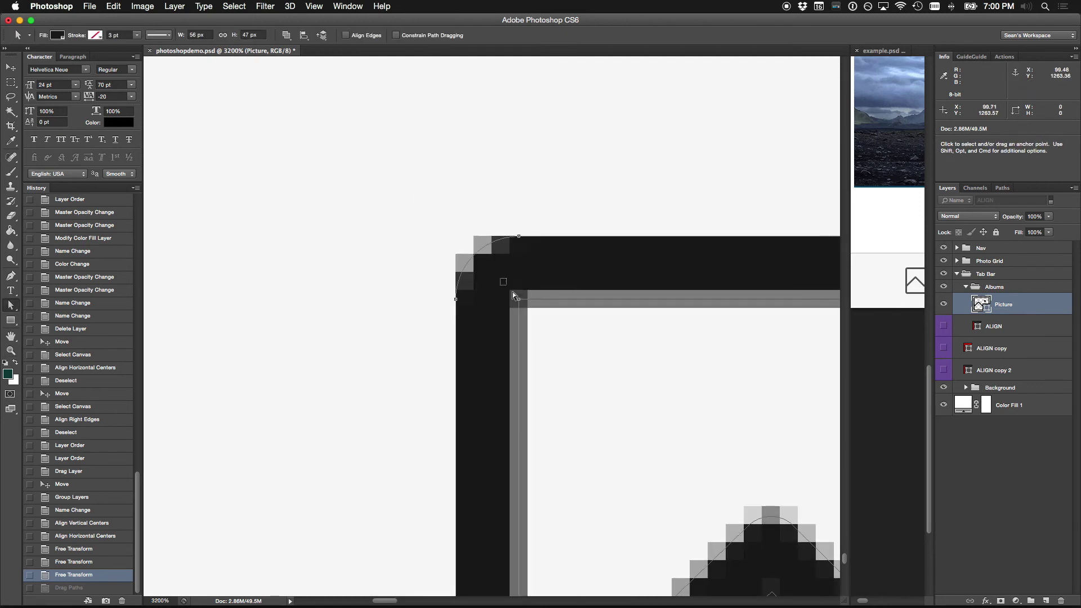
drag(519, 302, 340, 302)
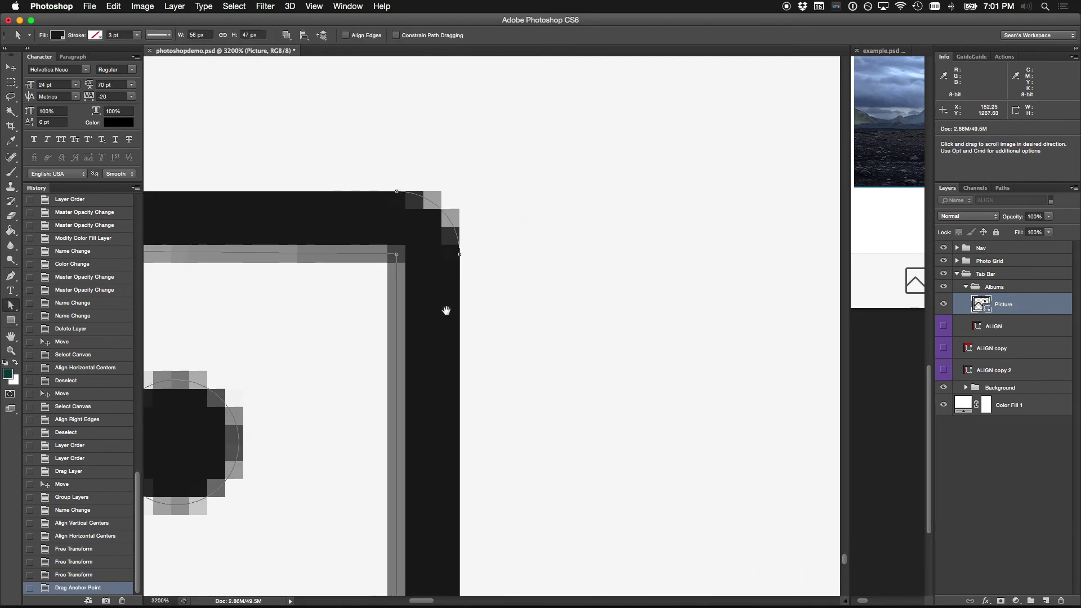
drag(394, 254, 403, 246)
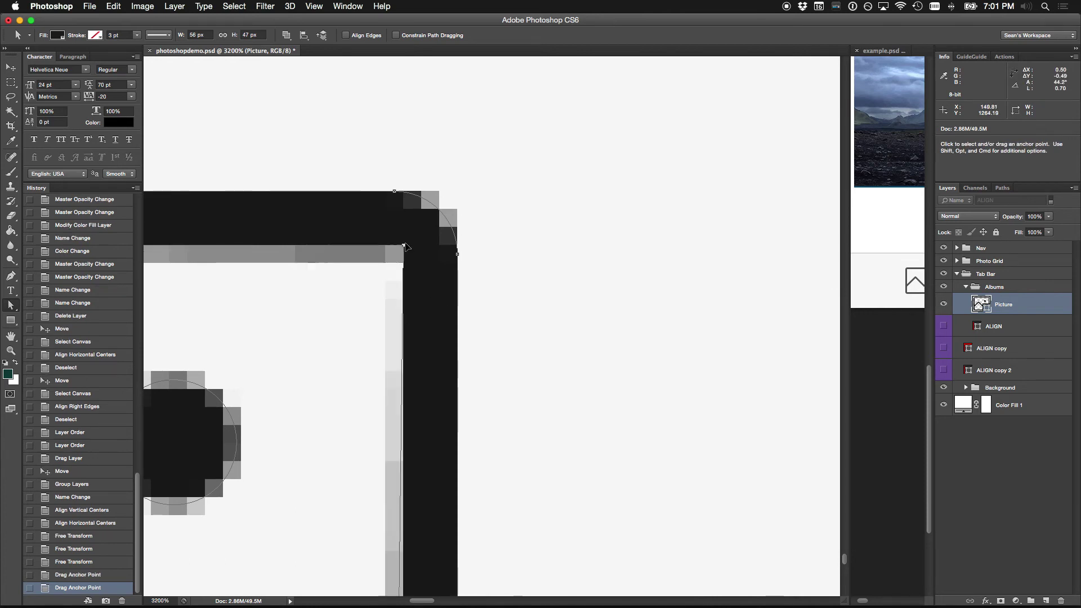
scroll(403, 247, down, 10)
scroll(403, 247, left, 2)
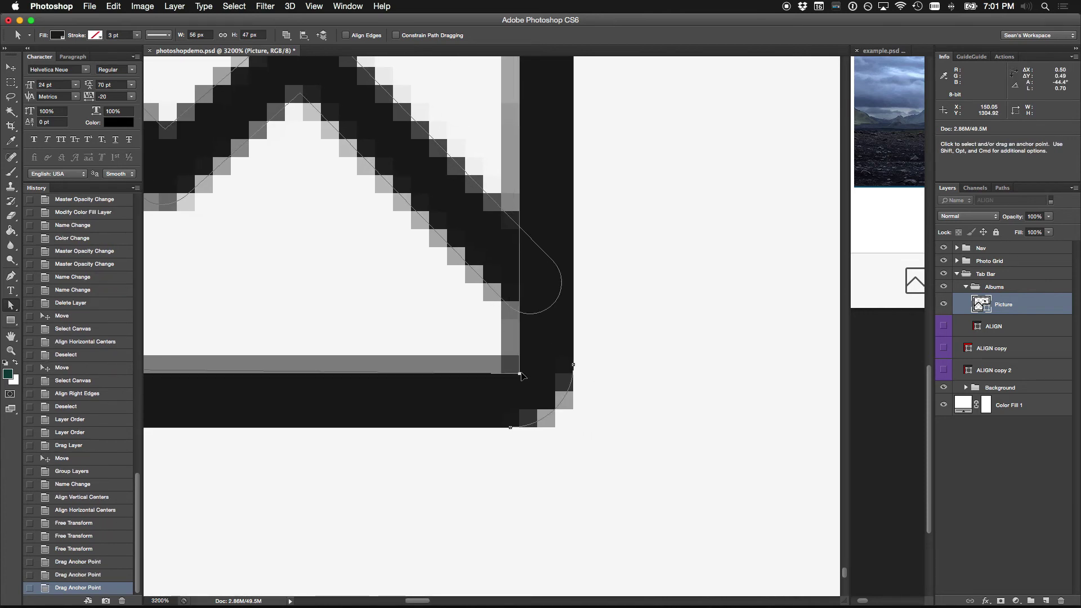
drag(521, 372, 522, 374)
scroll(395, 265, left, 10)
drag(374, 326, 375, 333)
scroll(393, 304, up, 15)
scroll(394, 304, right, 3)
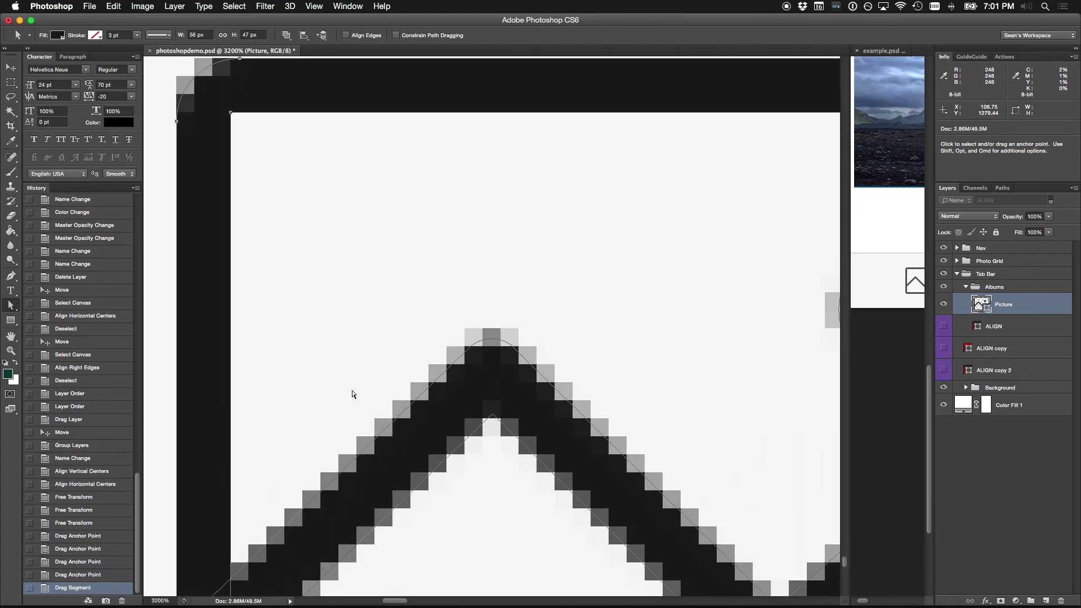
Step: Shift the sun circle path slightly up and right within Free Transform to align it with the pixel grid, and apply it
key(super+1)
key(z)
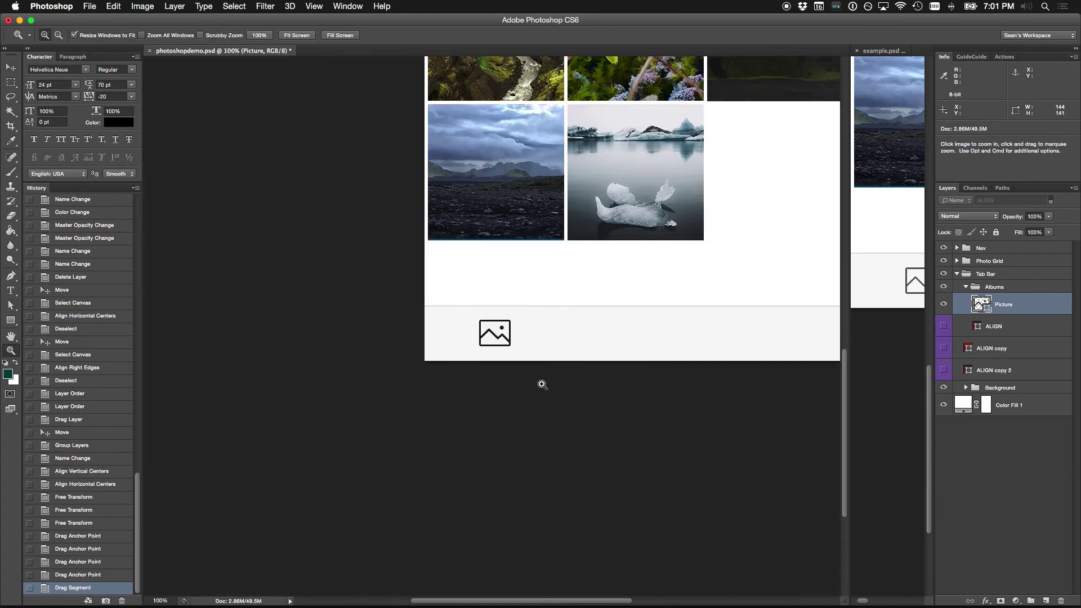
drag(542, 385, 460, 307)
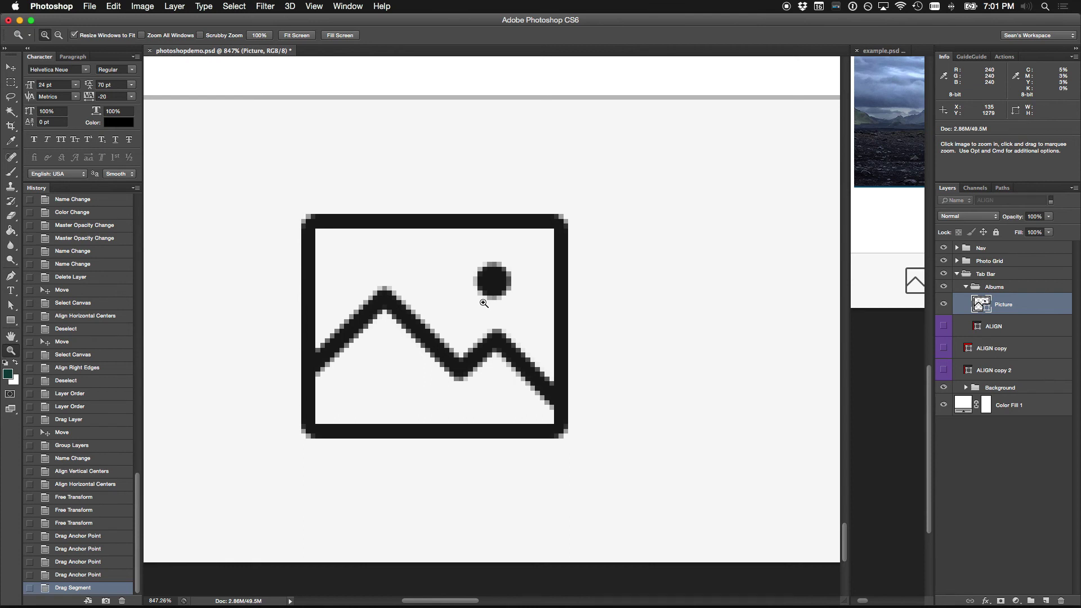
drag(219, 169, 597, 471)
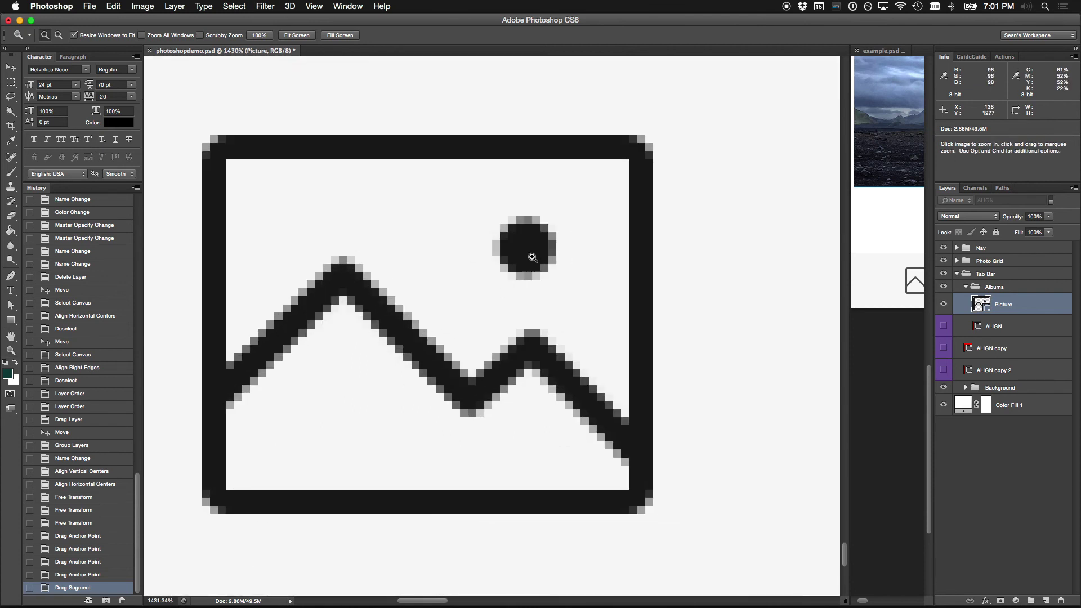
key(a)
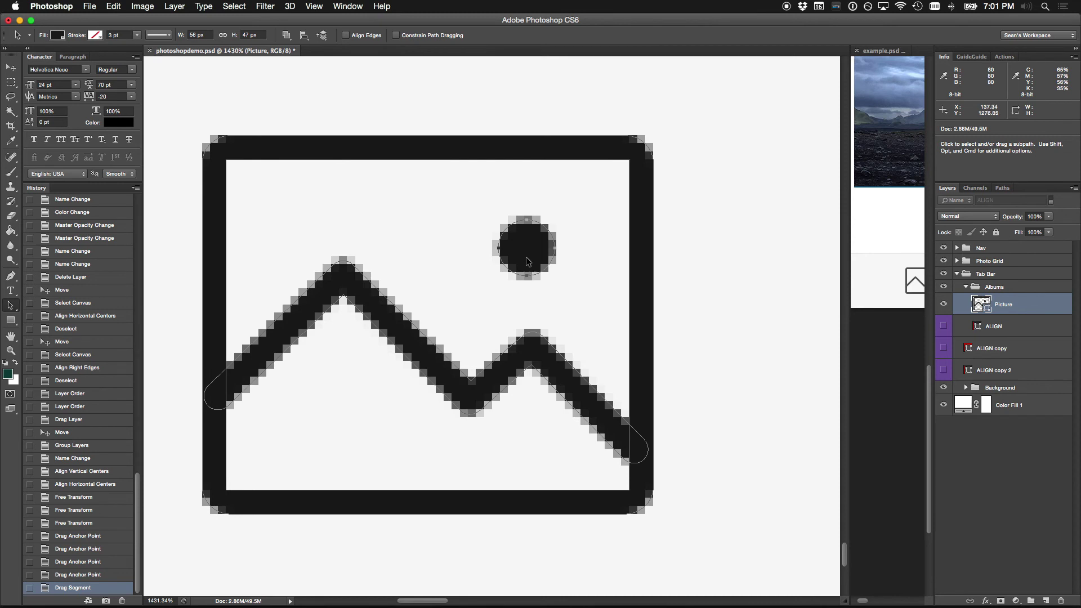
key(shift+a)
key(ctrl+t)
key(Up)
key(Right)
key(Return)
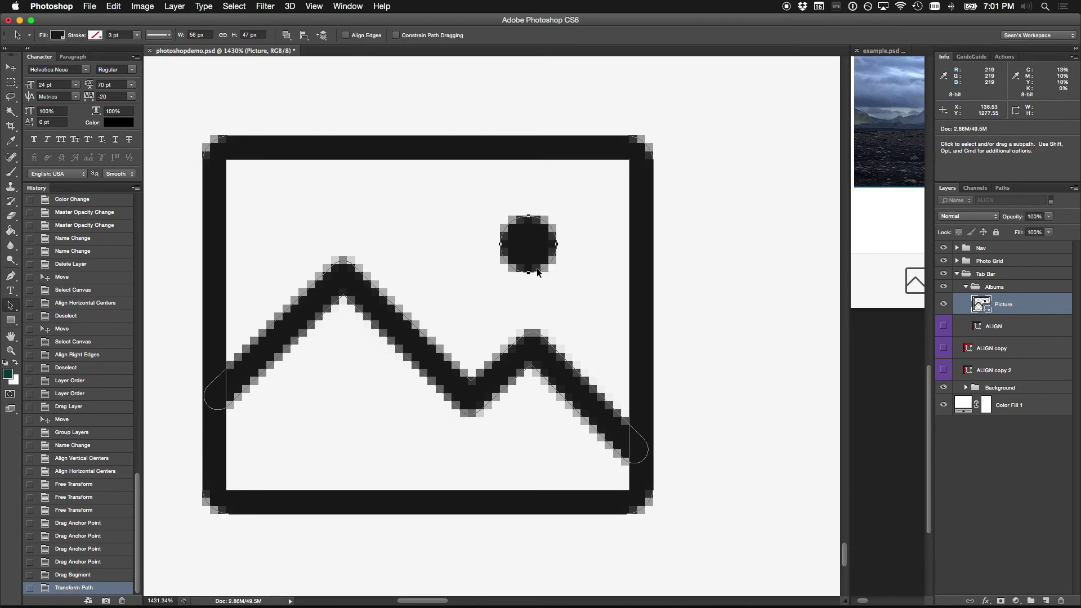
Step: Select the mountain line path, snap it to whole pixels with Free Transform, and apply the transform
click(356, 287)
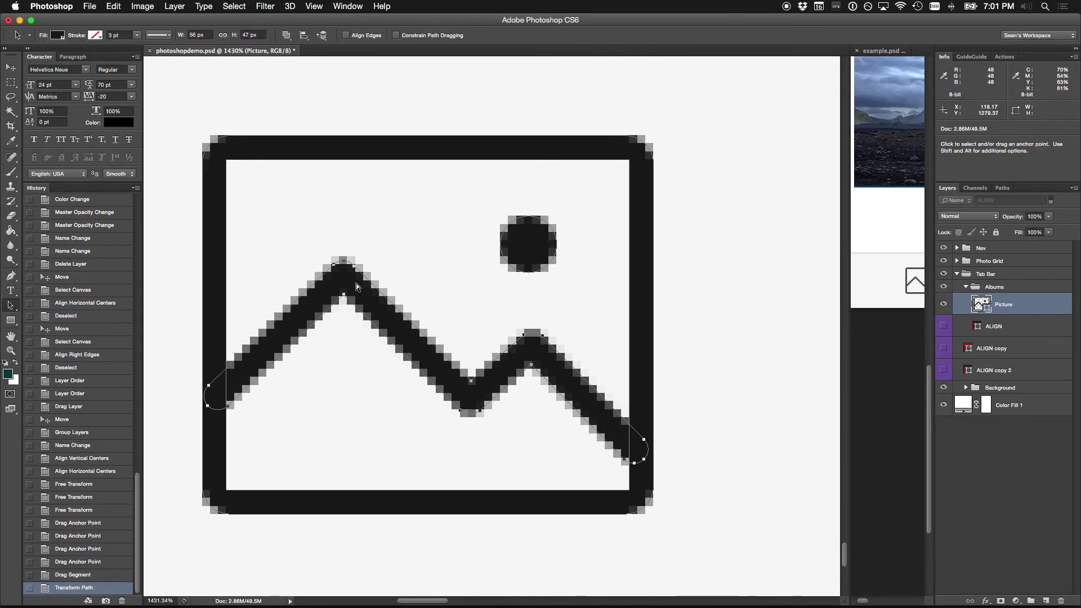
key(ctrl+t)
key(Left)
key(Right)
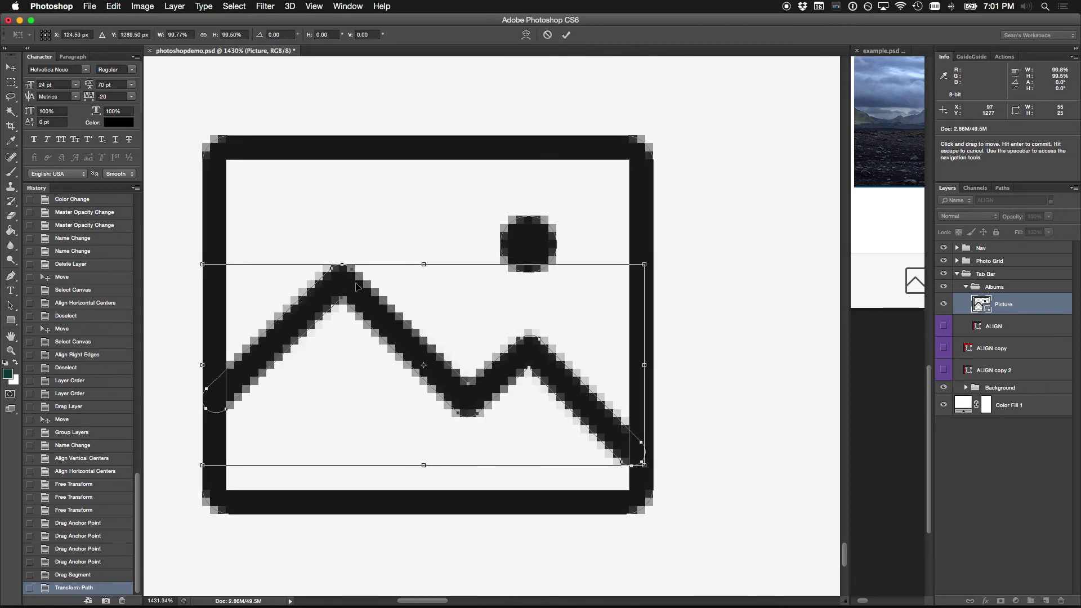
key(Return)
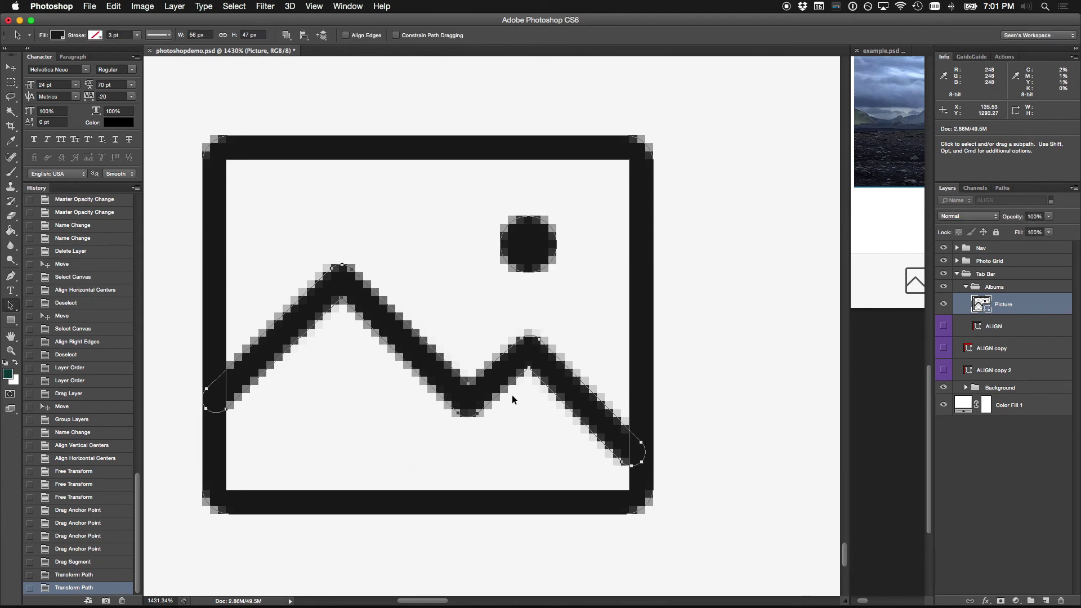
Step: Reposition the anchors beneath the tall and the small mountain peaks to even out their pixels at 3200%
super+click(414, 340)
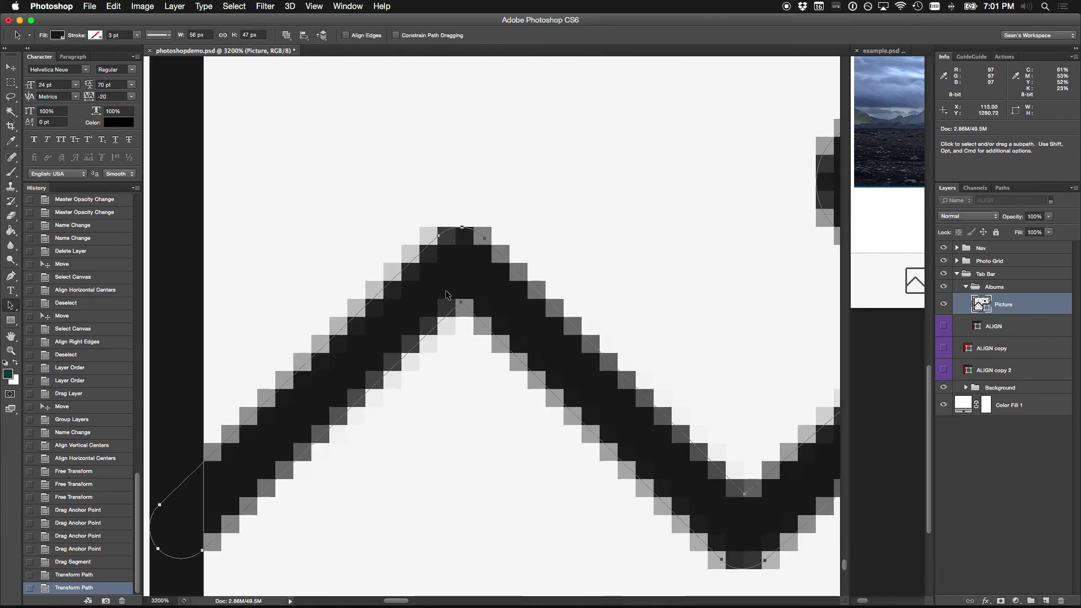
drag(442, 285, 502, 336)
scroll(613, 341, down, 4)
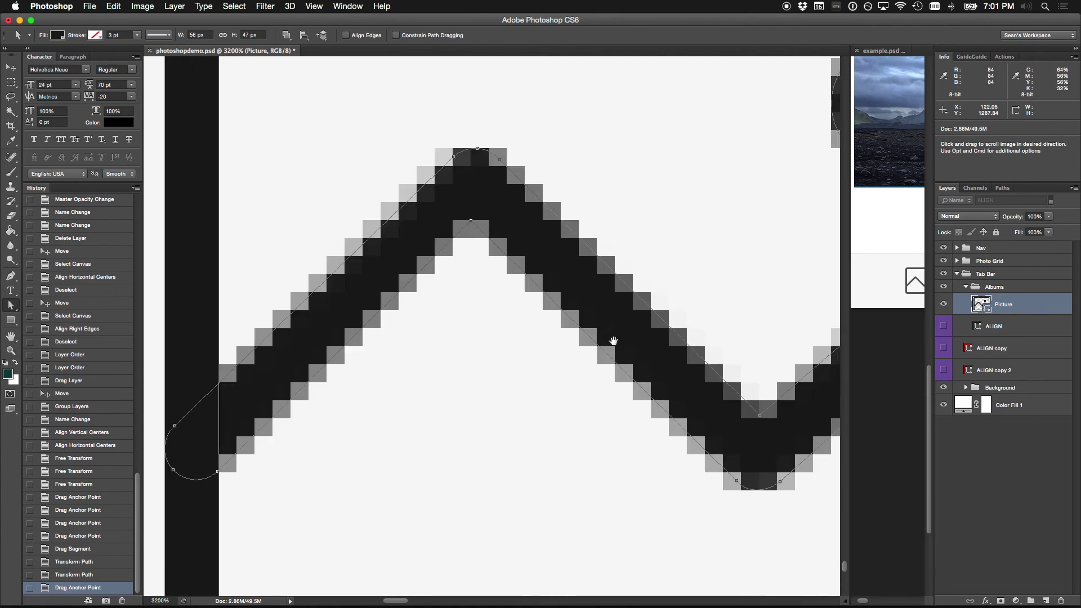
scroll(475, 345, right, 10)
drag(607, 381, 615, 385)
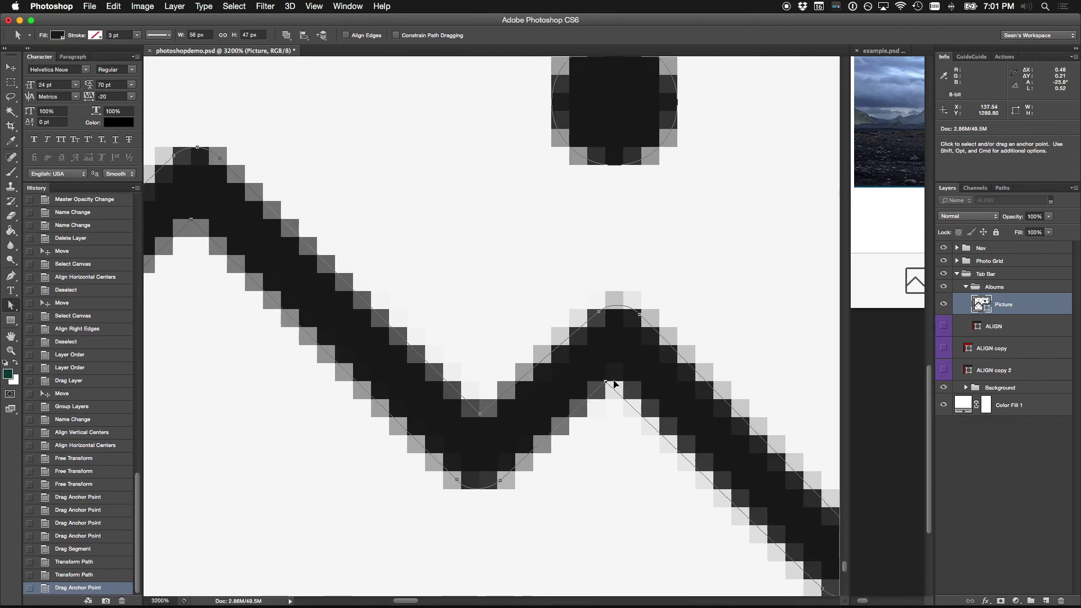
Step: Examine the refined picture icon at actual size and enlarged, and compare it with the icon in example.psd
key(v)
key(super+1)
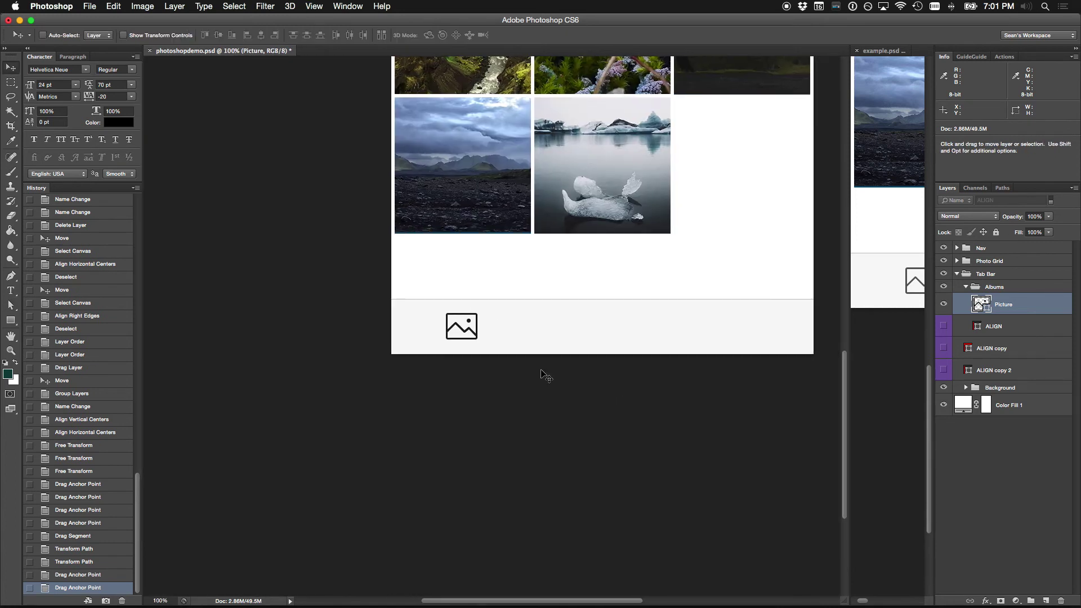
scroll(500, 362, up, 1)
key(z)
drag(371, 265, 526, 425)
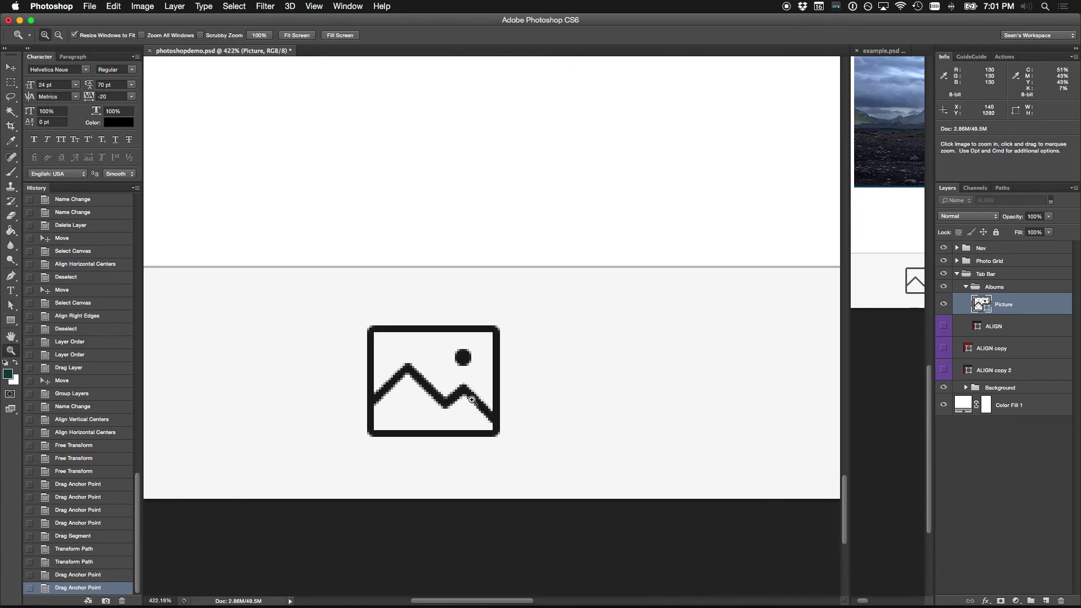
click(439, 404)
click(411, 395)
click(884, 310)
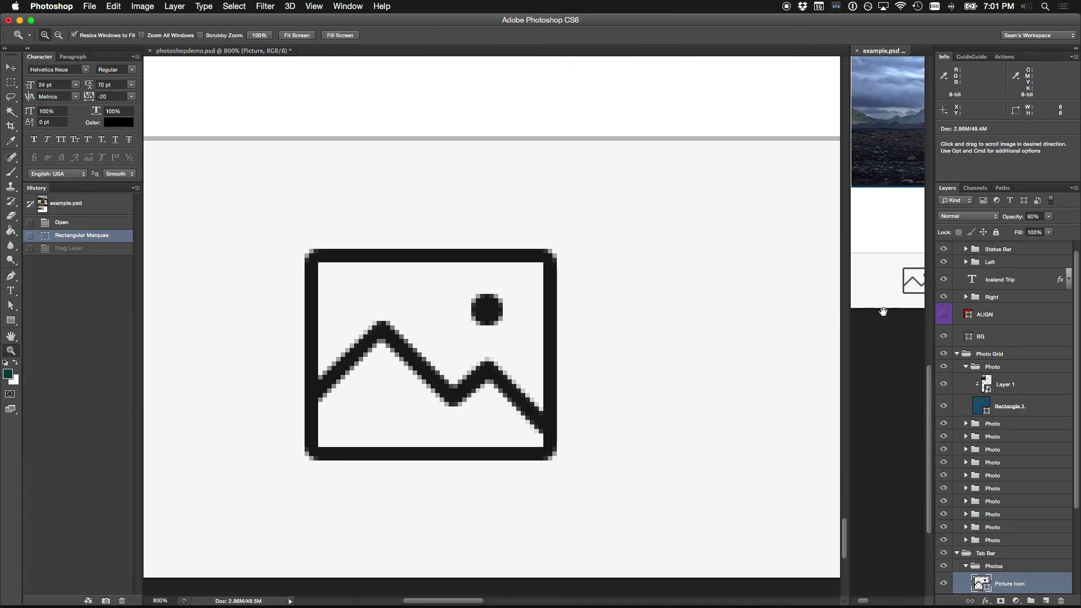
scroll(883, 311, down, 3)
click(873, 265)
drag(860, 309, 863, 309)
click(494, 288)
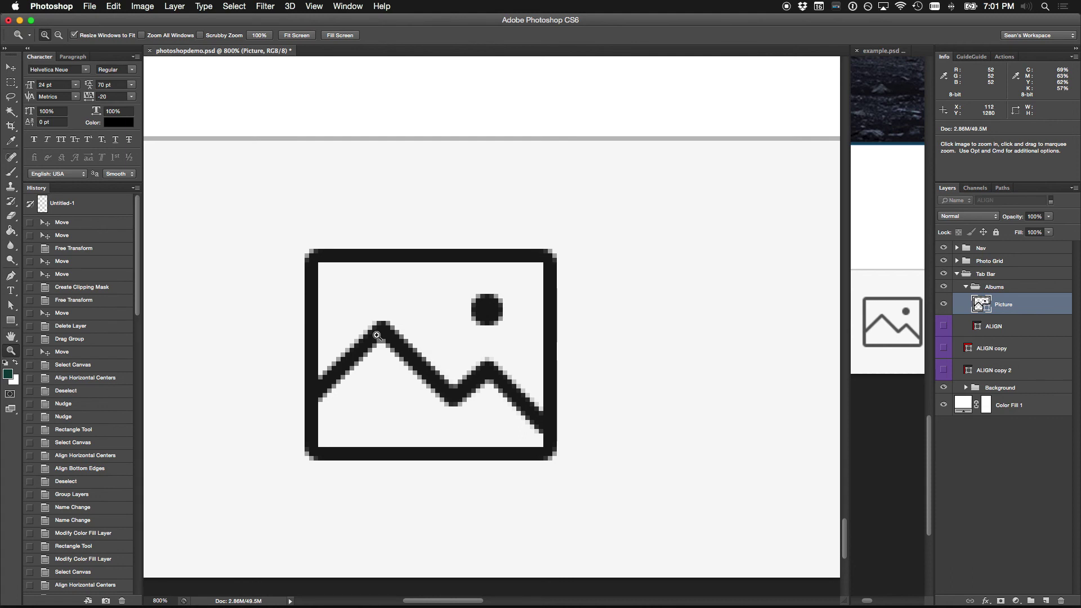
Step: Select the anchors along the mountain line's lower edge, nudge them up one increment to thin the line, and view it at 100%
drag(289, 292, 463, 421)
key(a)
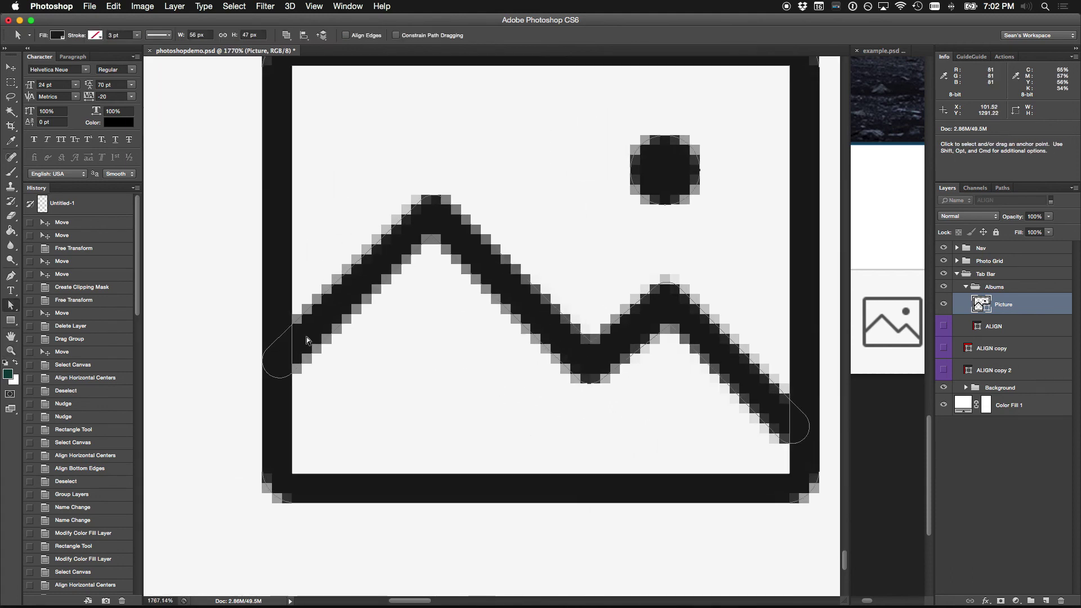
click(292, 374)
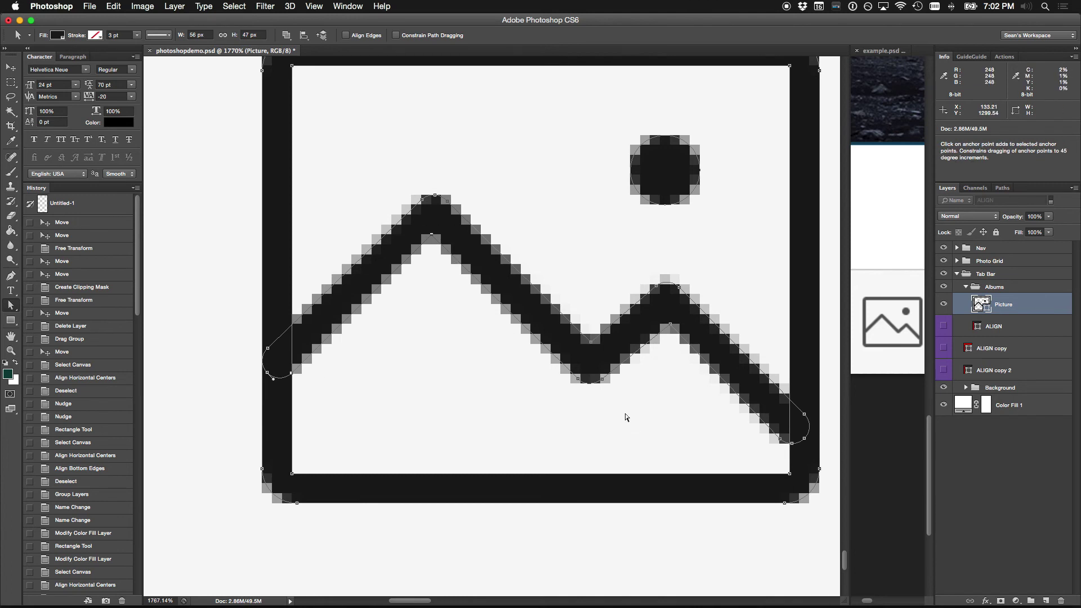
drag(583, 376, 619, 418)
drag(777, 422, 812, 467)
click(712, 429)
click(292, 358)
drag(769, 418, 823, 467)
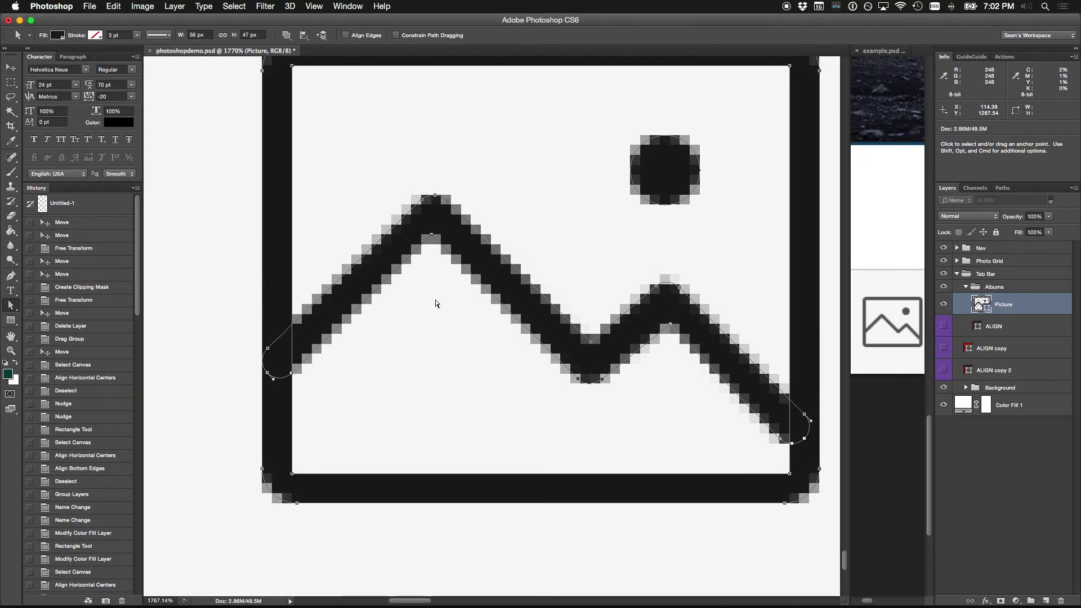
key(Up)
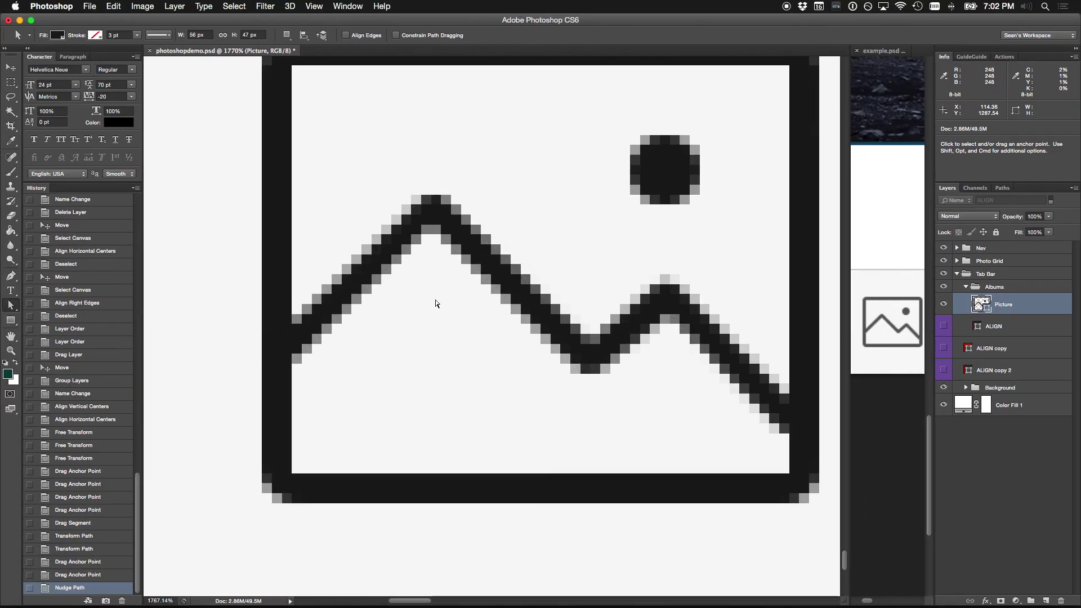
key(v)
key(super+1)
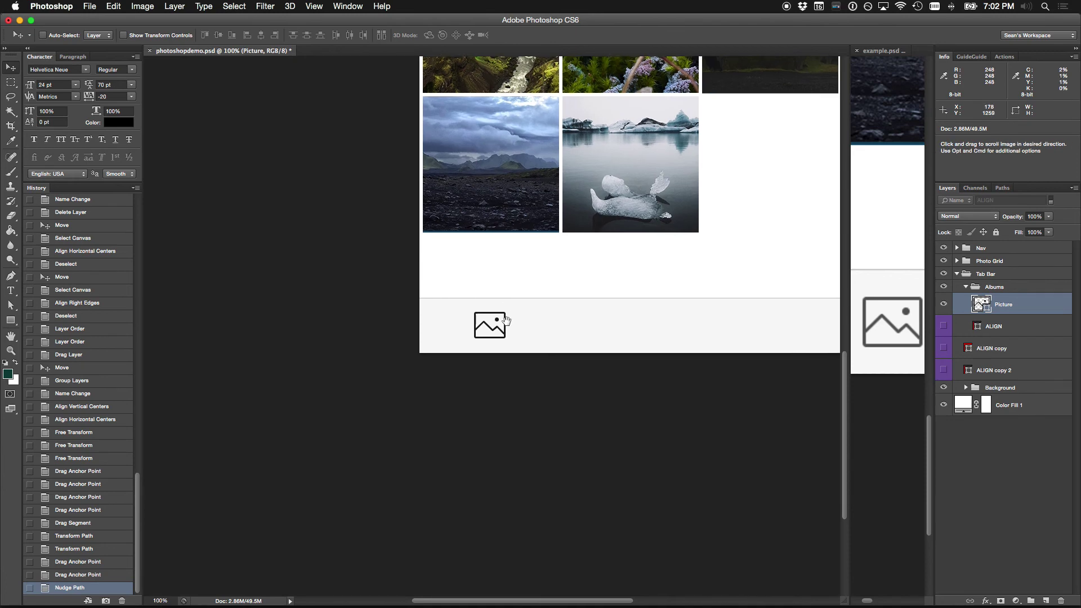
Step: Switch to Finder and preview the Simple Line Icons Set 64px.psd icon sheet
scroll(490, 320, right, 3)
scroll(491, 321, up, 1)
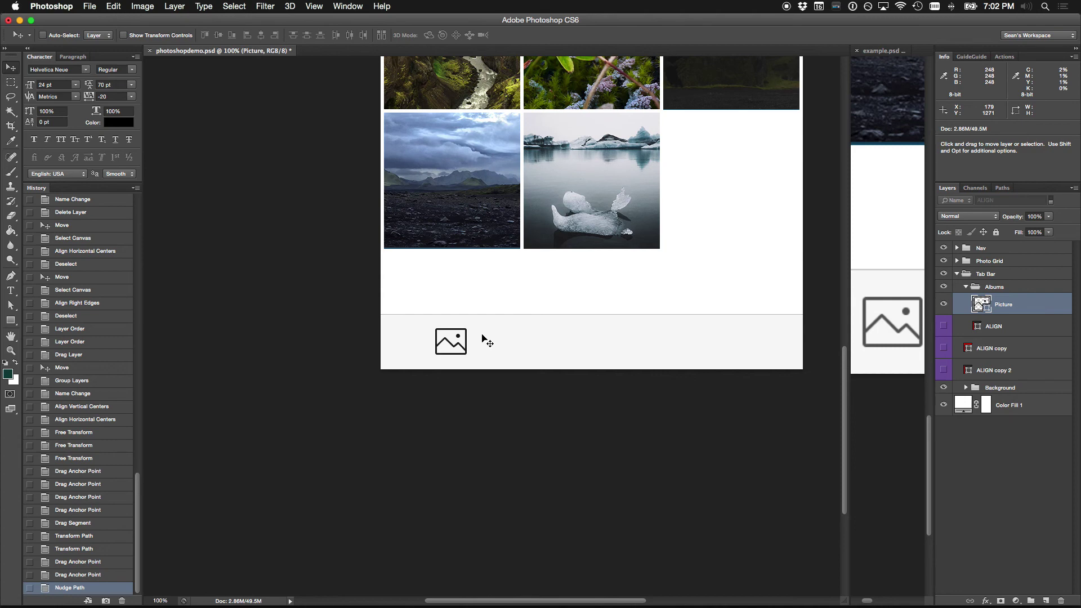
key(super+Tab)
key(space)
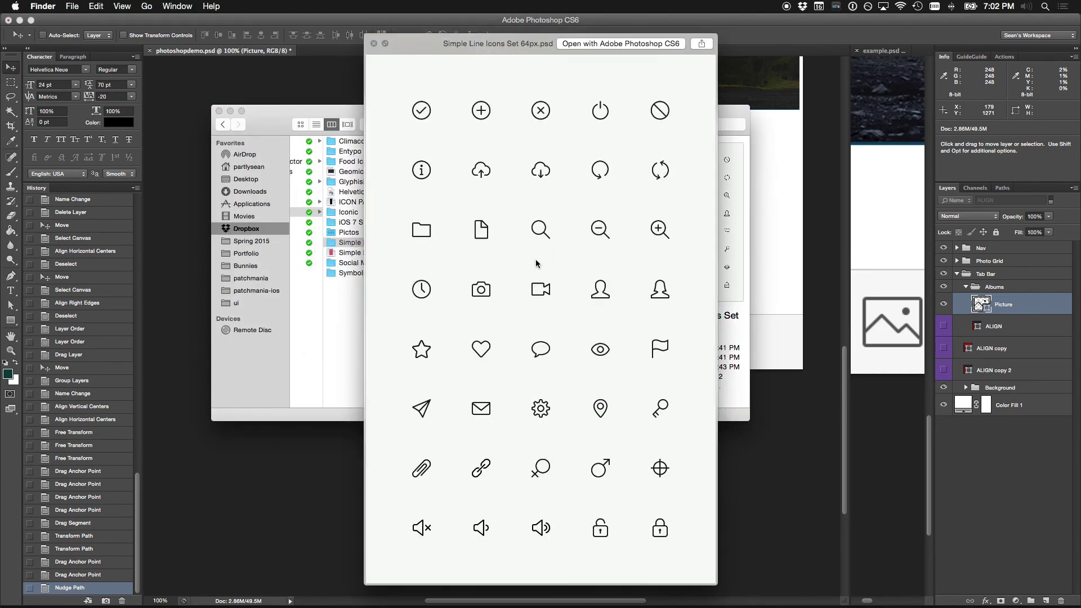
key(space)
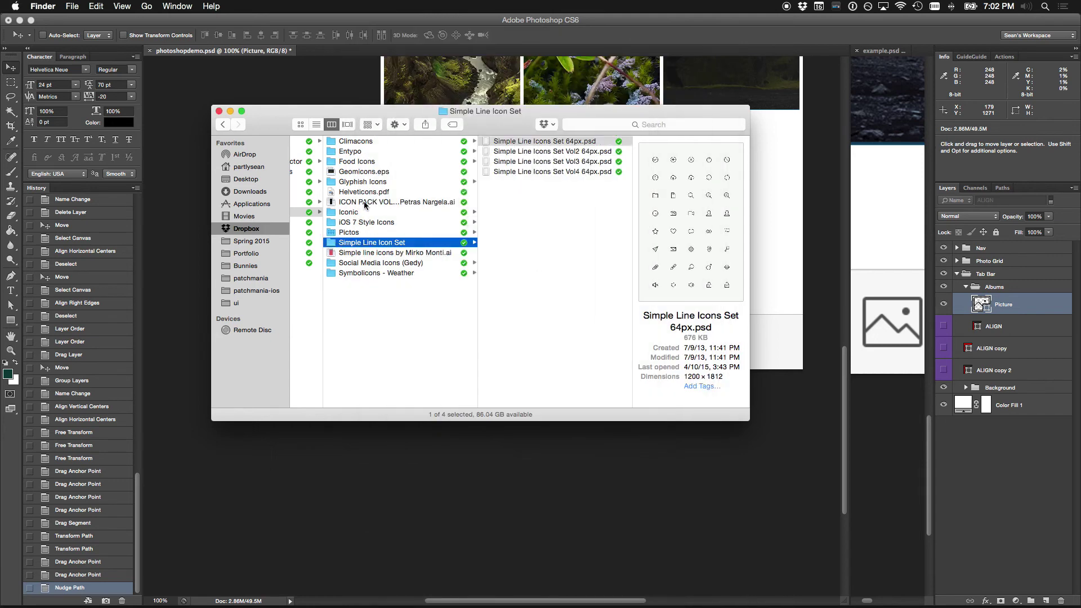
Step: Preview the ICON PACK VOL Illustrator file and browse down the icon collection to the Pictos folder
click(366, 203)
key(space)
key(space)
key(Down)
key(Down)
key(Down)
key(Down)
key(Up)
Step: Preview the Pictos 2.ai and Pictos 1.ai icon sheets in the Pictos folder
click(537, 150)
key(space)
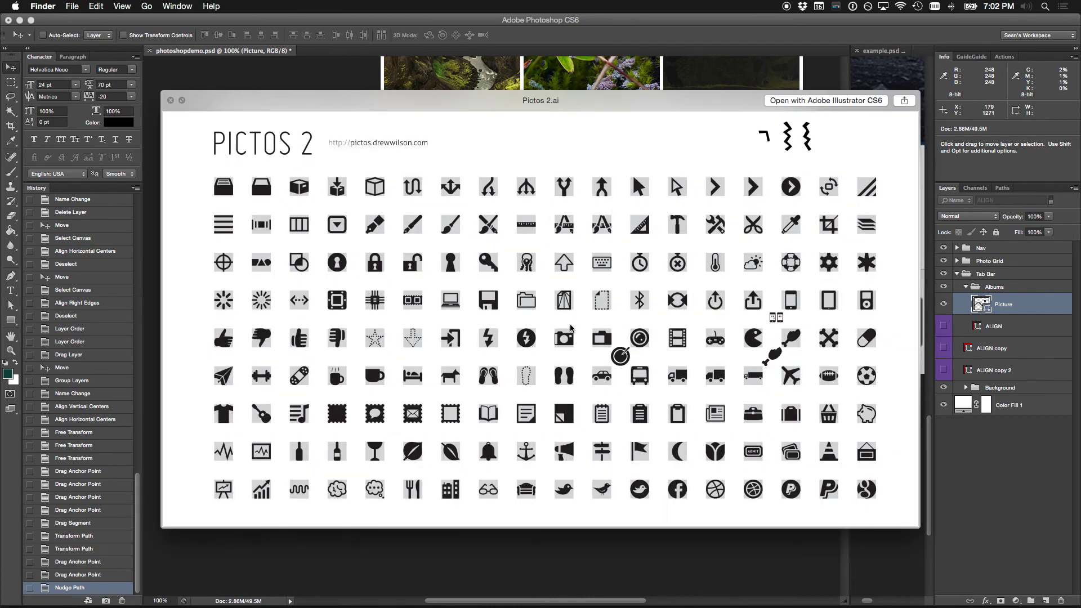
key(space)
key(Up)
key(space)
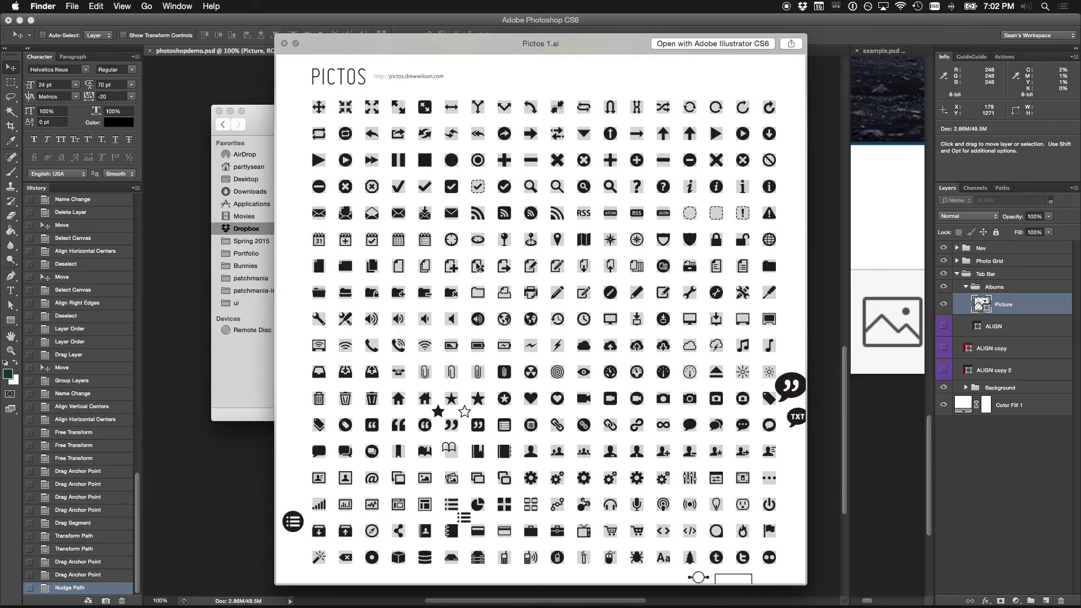
key(space)
key(super+o)
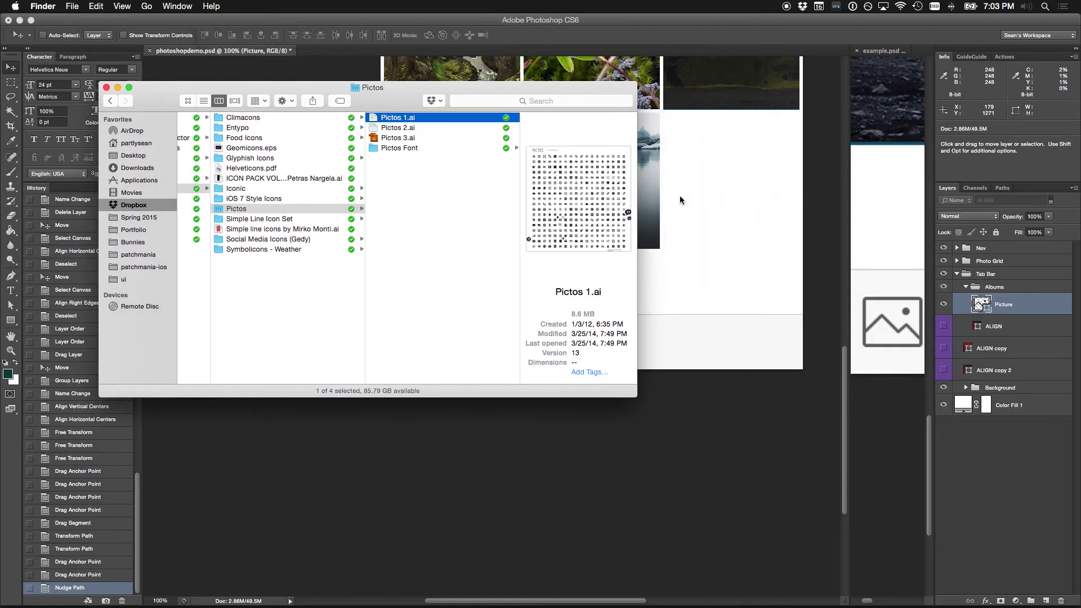
Step: Return to Photoshop and examine the picture icon enlarged and at 100%, and the whole screen design at 66.7%
key(super+Tab)
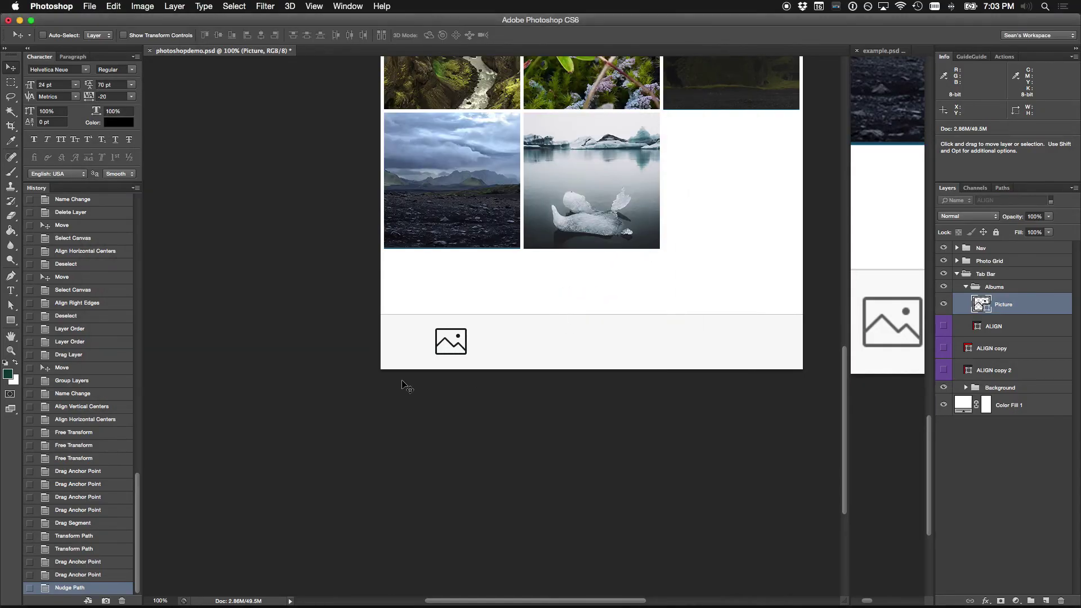
drag(457, 341, 522, 338)
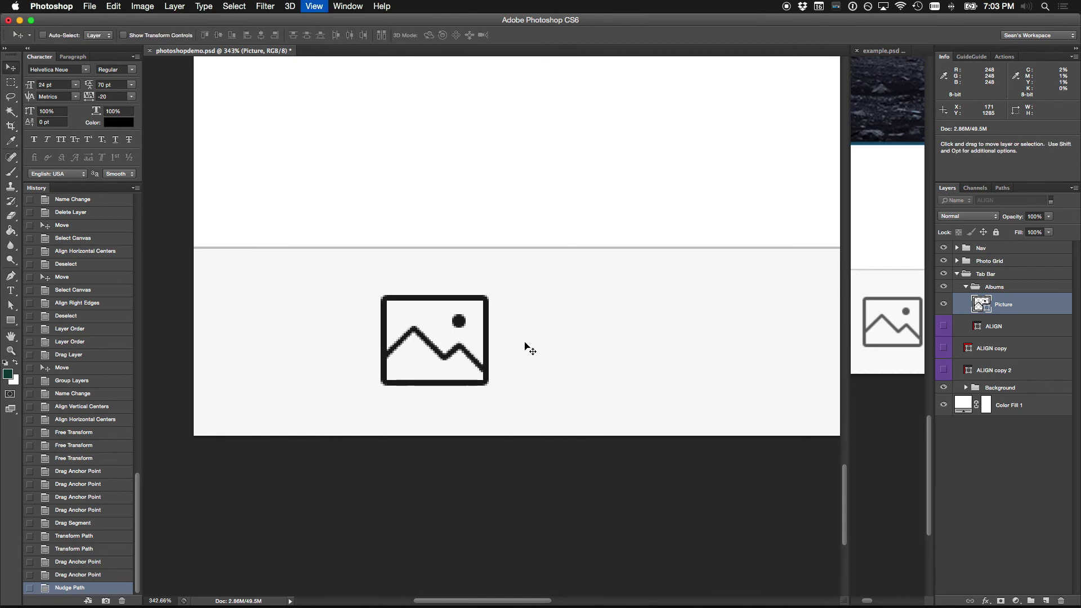
key(super+1)
drag(497, 331, 416, 339)
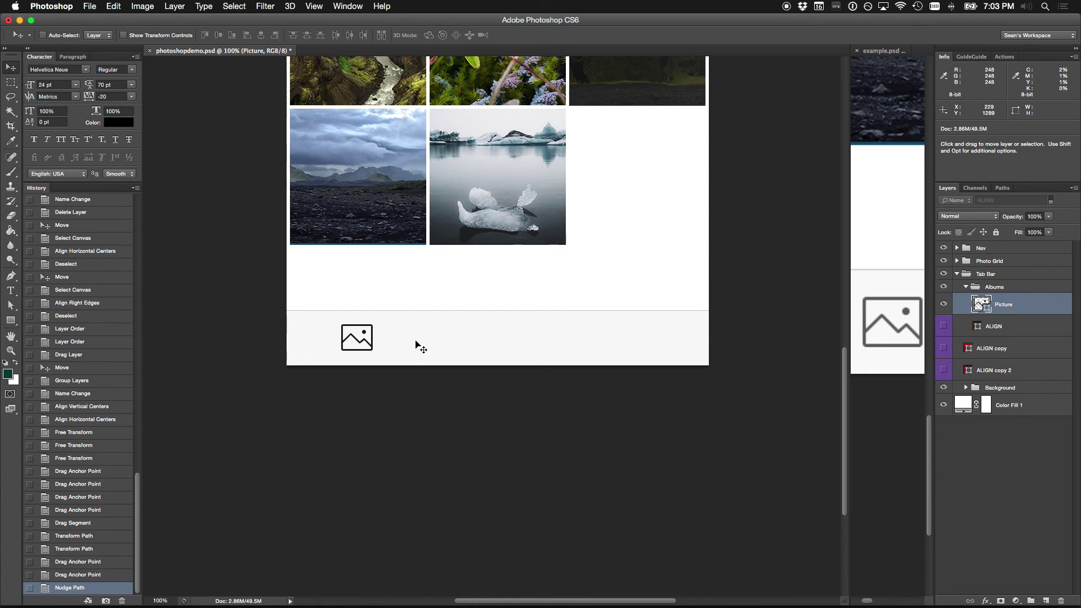
scroll(494, 227, up, 5)
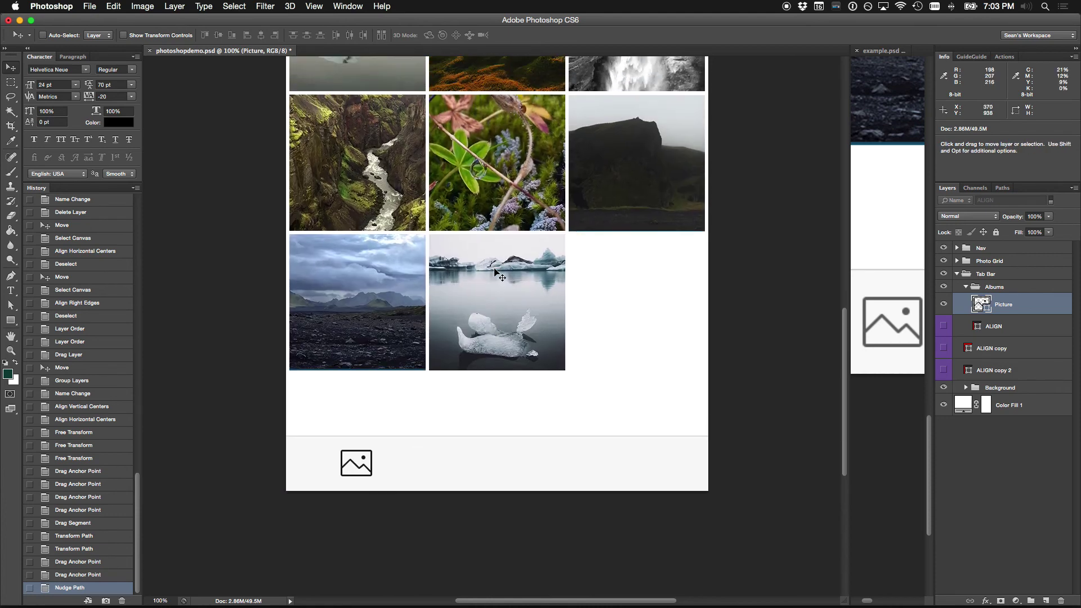
key(super+minus)
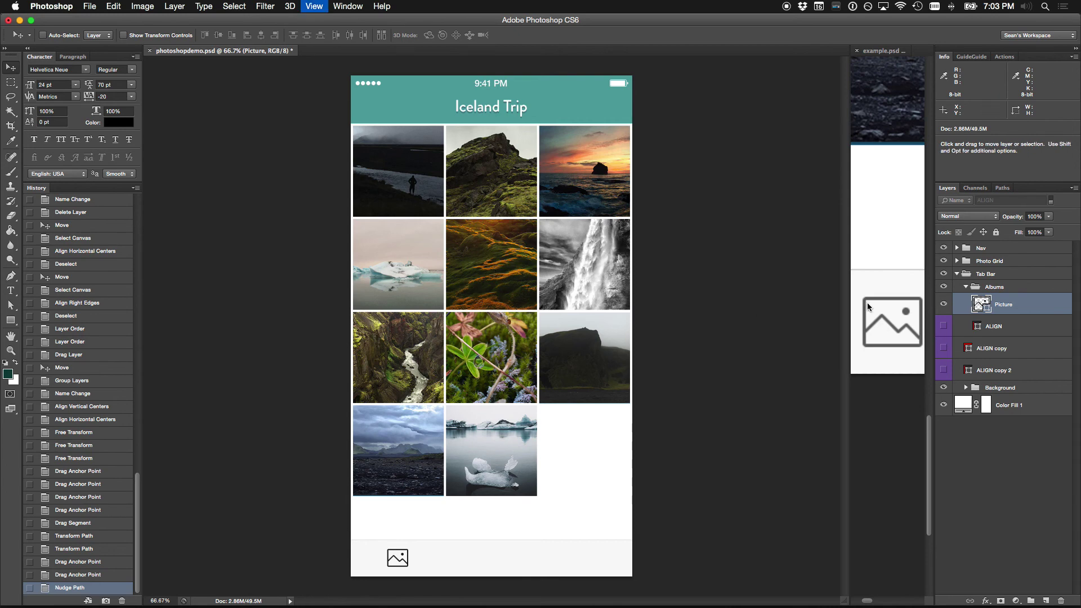
key(super+1)
key(super+minus)
Step: Widen the example.psd pane beside photoshopdemo.psd and display its tab bar icons at 100%
drag(849, 309, 529, 291)
click(642, 403)
key(super+1)
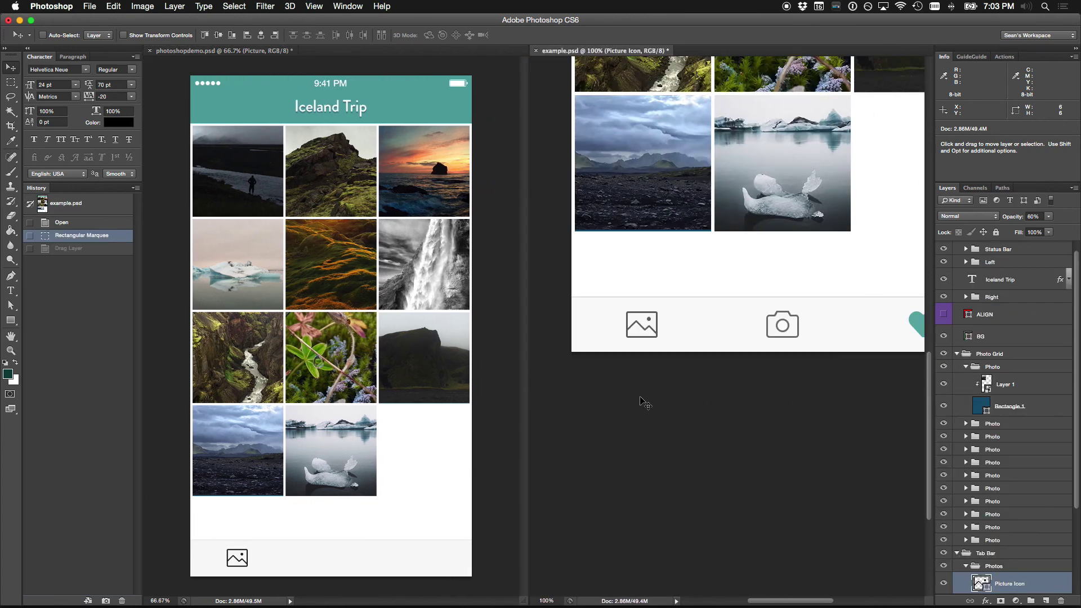
scroll(645, 403, right, 3)
scroll(645, 403, down, 1)
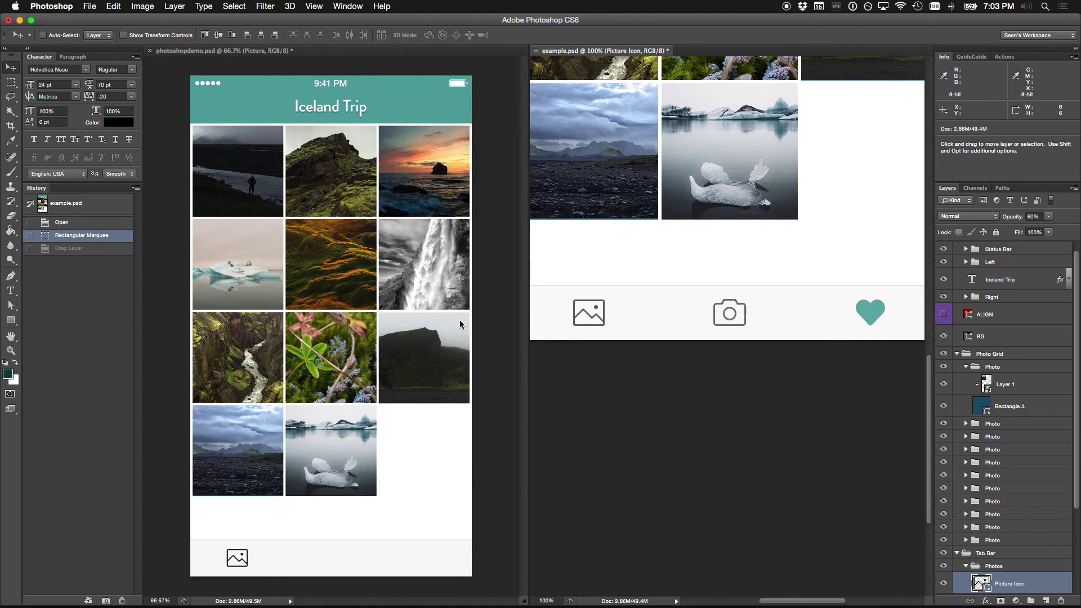
Step: Save photoshopdemo.psd, show example.psd at 66.7% for a side-by-side comparison, and save it too
click(460, 321)
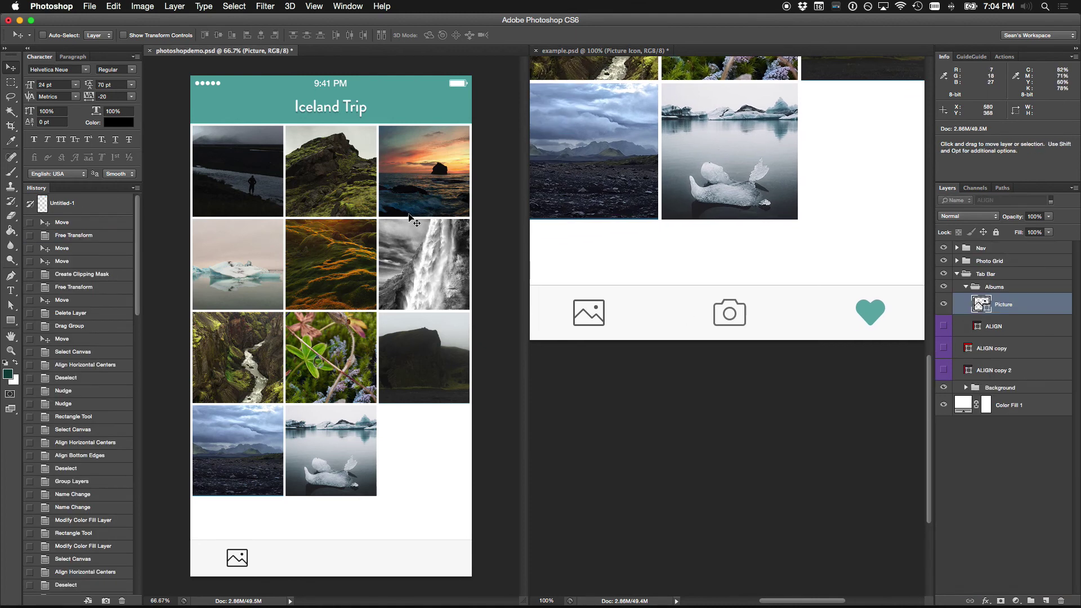
key(super+s)
click(719, 241)
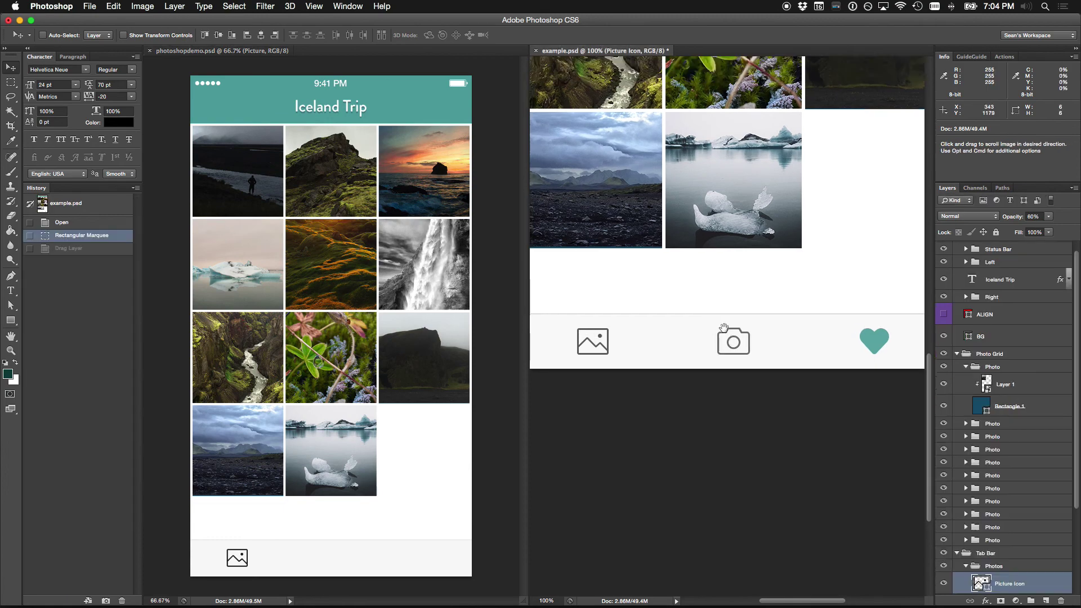
key(super+minus)
key(super+s)
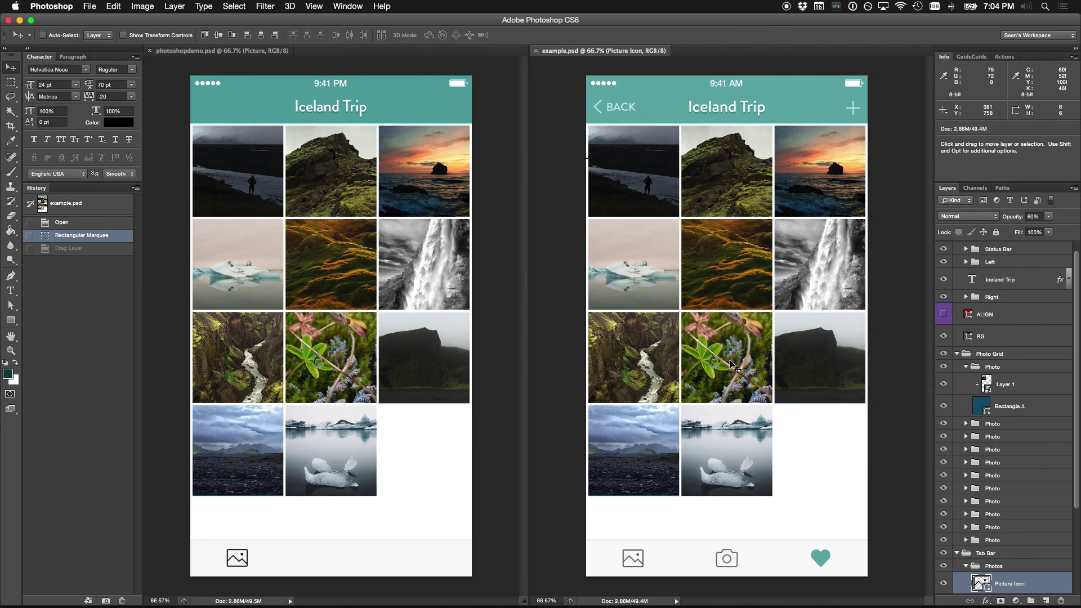
Step: Switch to Preview and bring the Resources and Software lists of the presentation document into view
key(super+Tab)
key(Tab)
key(Tab)
key(Tab)
key(Tab)
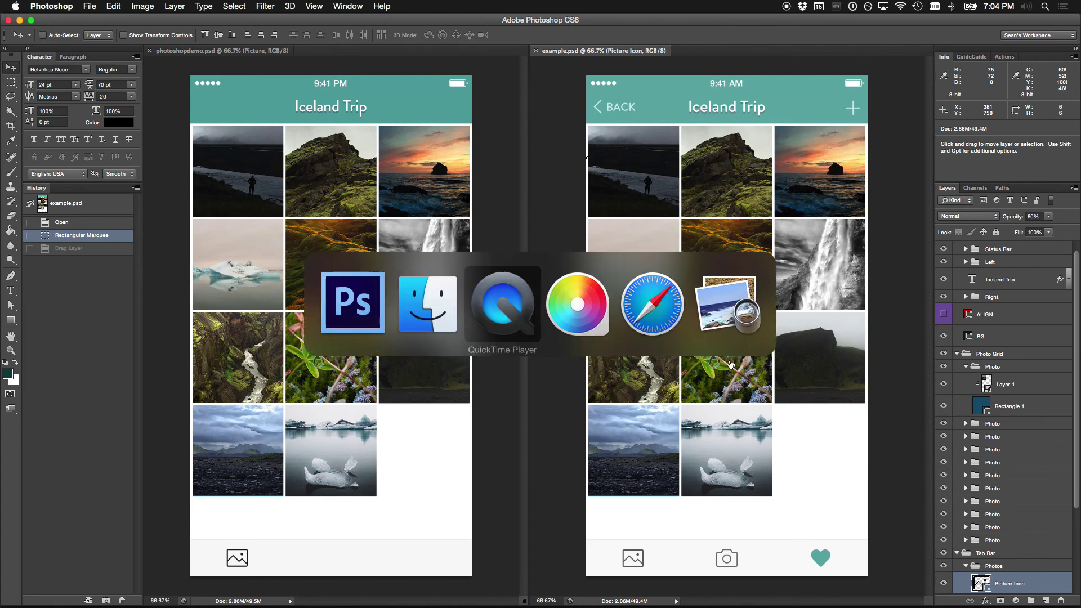
scroll(573, 242, up, 3)
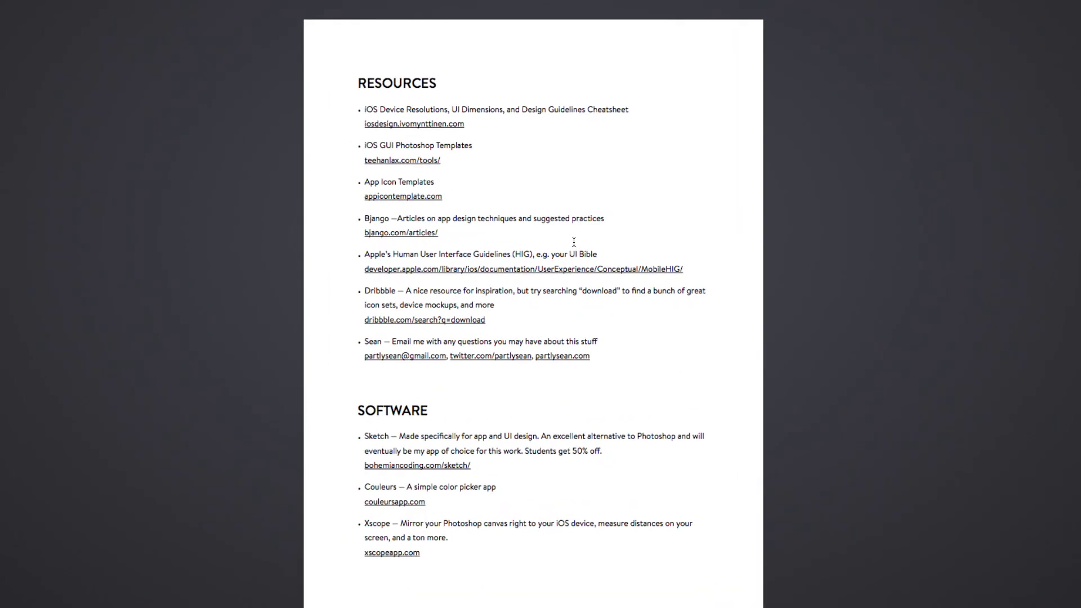